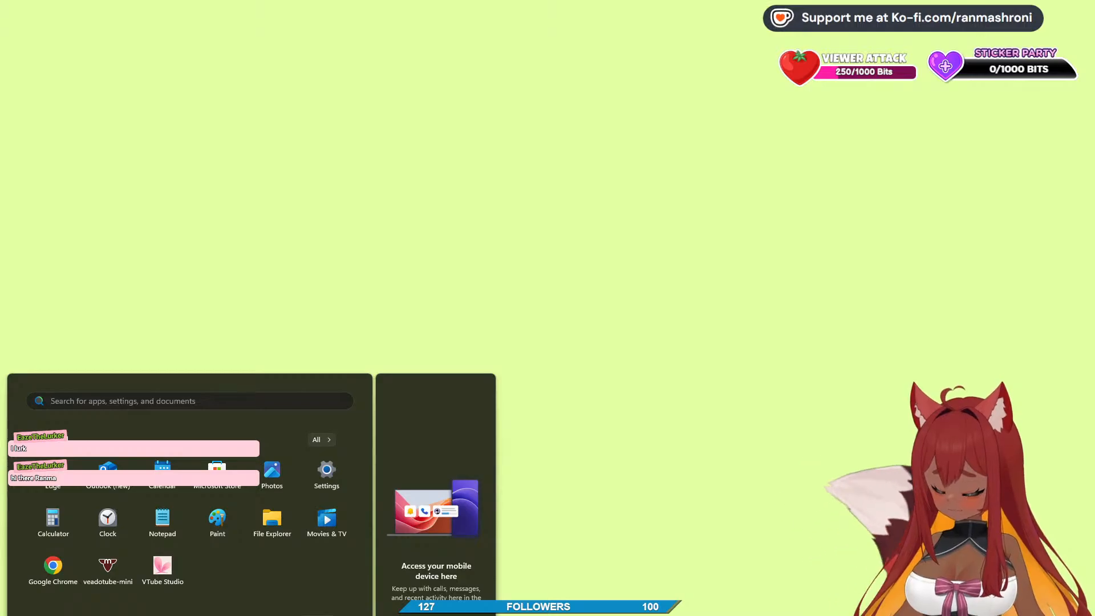
- Switch to Blender and examine the fox-eared character model and its armature from several angles
key(super)
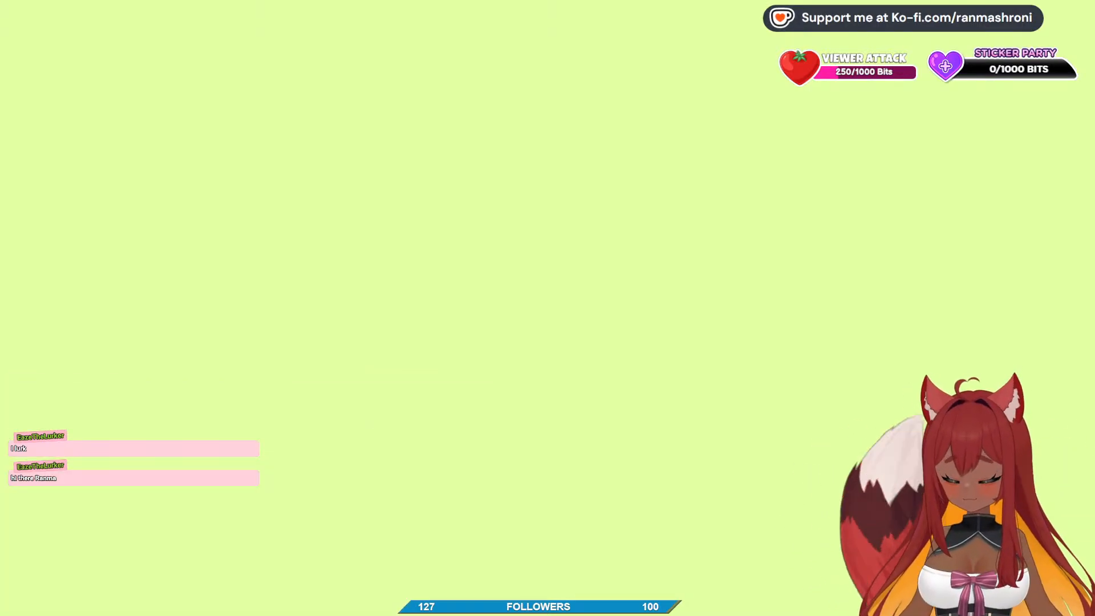
key(alt+Tab)
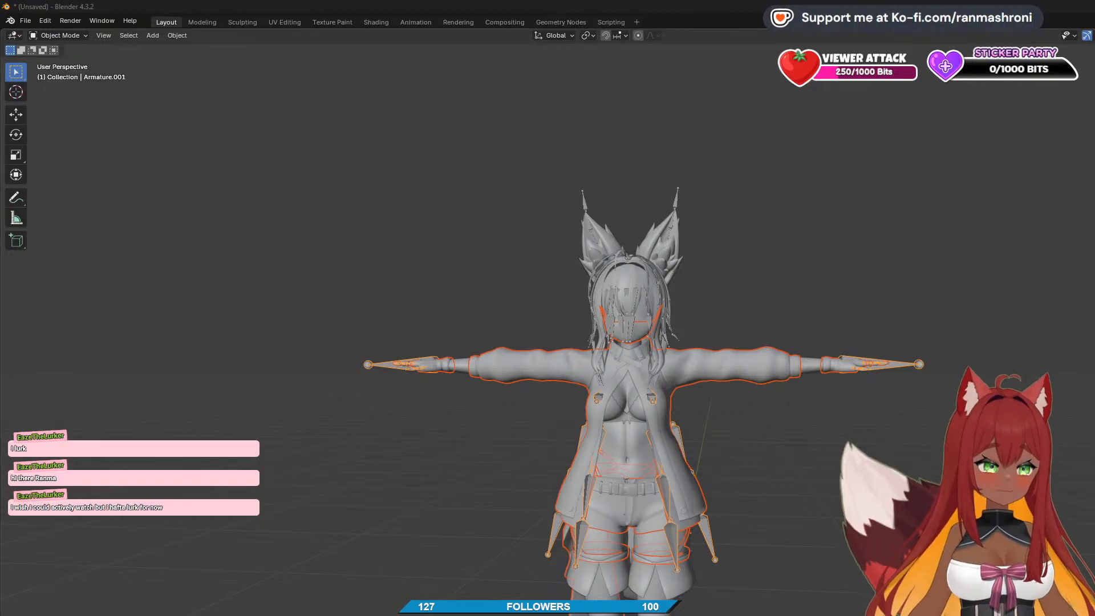
scroll(628, 365, down, 3)
scroll(627, 365, up, 3)
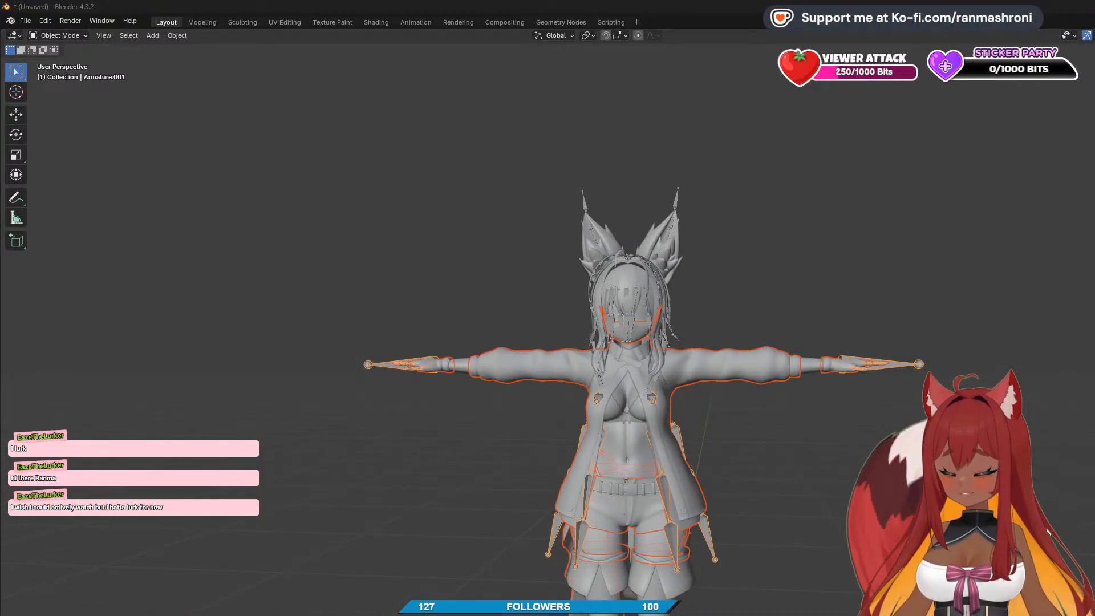
scroll(548, 319, up, 5)
scroll(1067, 540, down, 4)
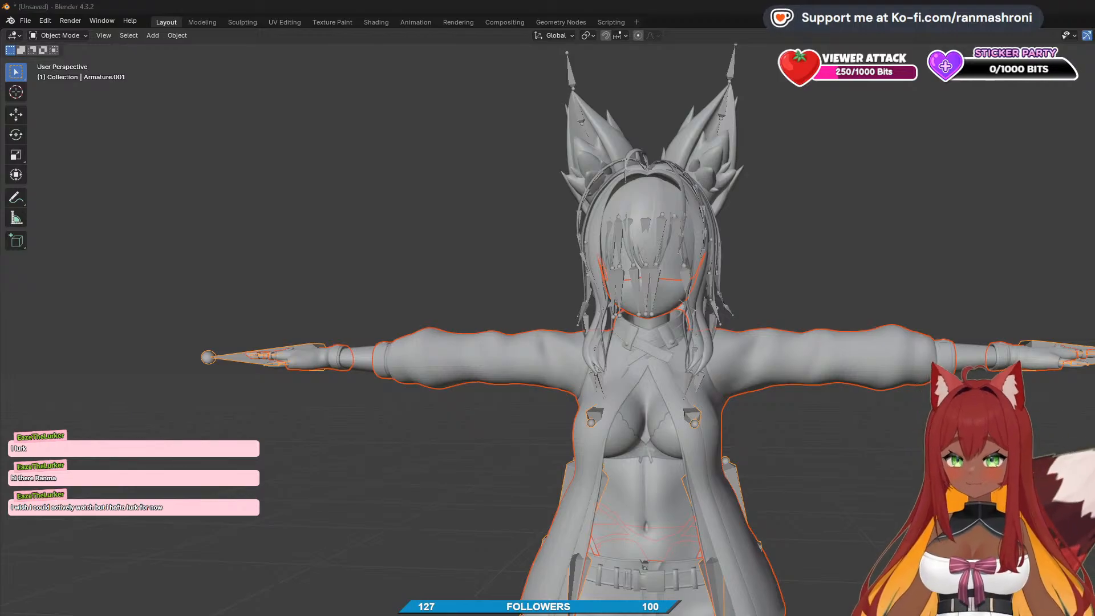
shift+middle_drag(913, 393, 849, 405)
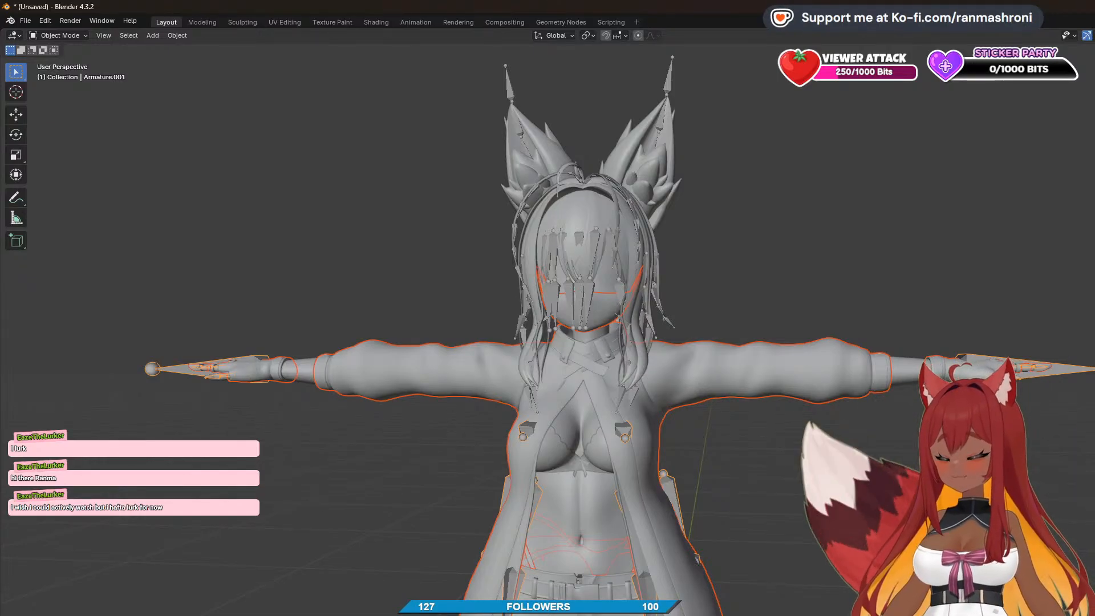
middle_drag(547, 320, 537, 320)
mouse_move(964, 482)
middle_down()
mouse_move(702, 467)
mouse_move(961, 480)
mouse_move(1013, 501)
mouse_move(854, 467)
mouse_move(968, 478)
mouse_move(1041, 497)
mouse_move(864, 487)
mouse_move(1004, 491)
mouse_move(977, 488)
mouse_move(968, 503)
middle_up()
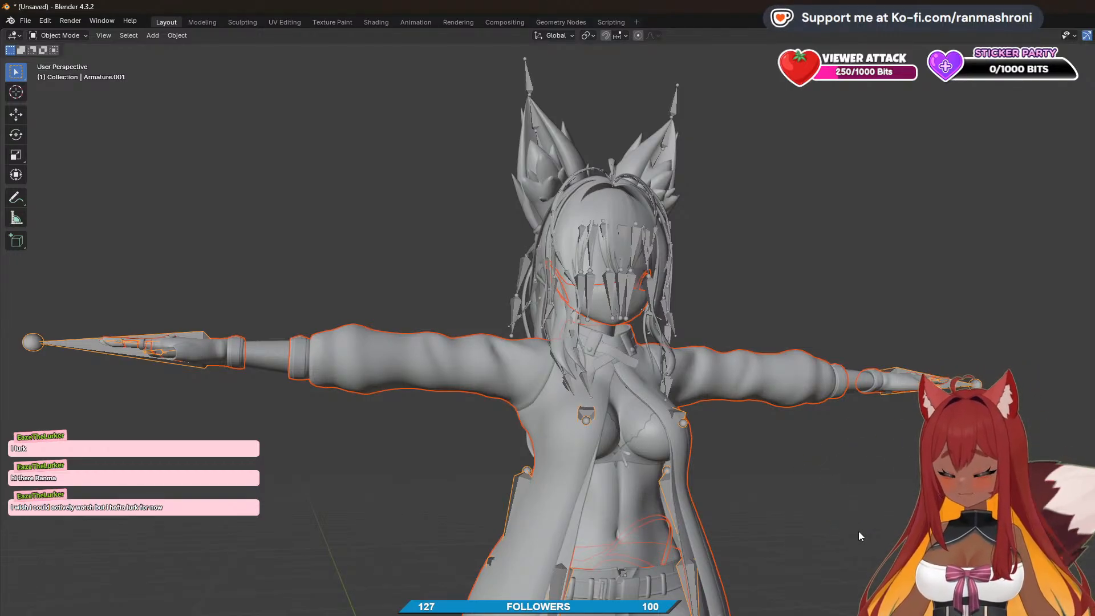
middle_drag(858, 532, 702, 528)
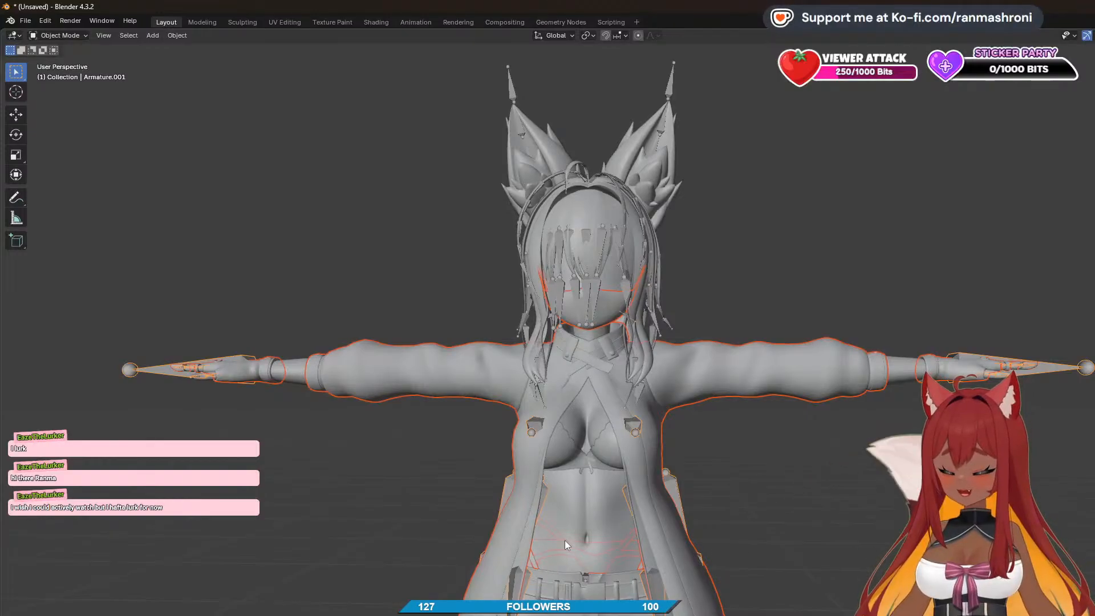
- Select the Selestia_body mesh and hide the armature bones around the character
click(594, 523)
middle_drag(597, 522, 672, 511)
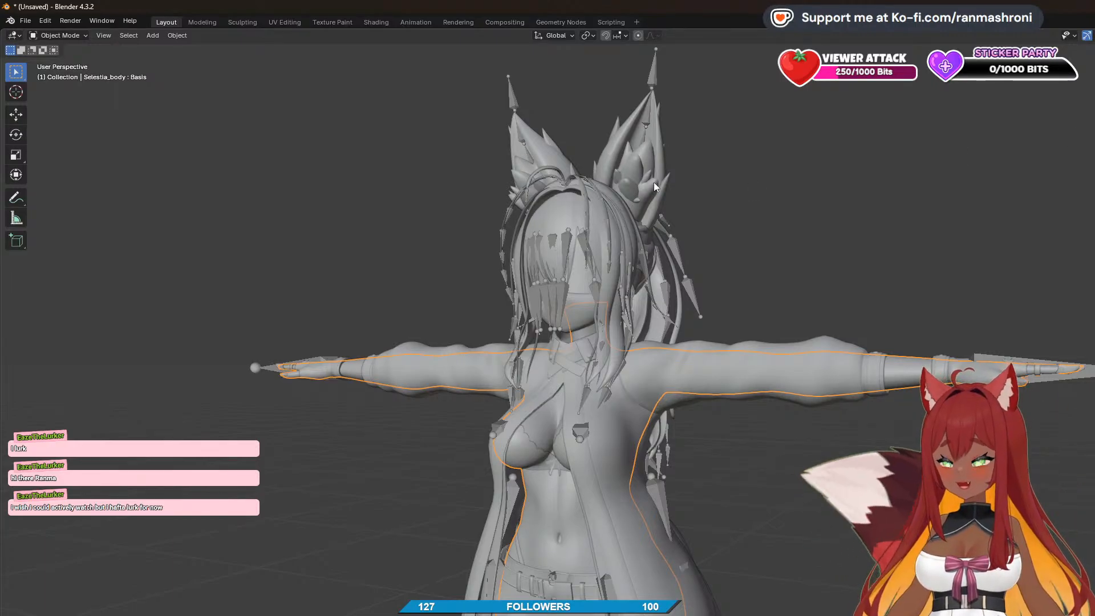
scroll(742, 239, down, 2)
middle_drag(729, 263, 765, 262)
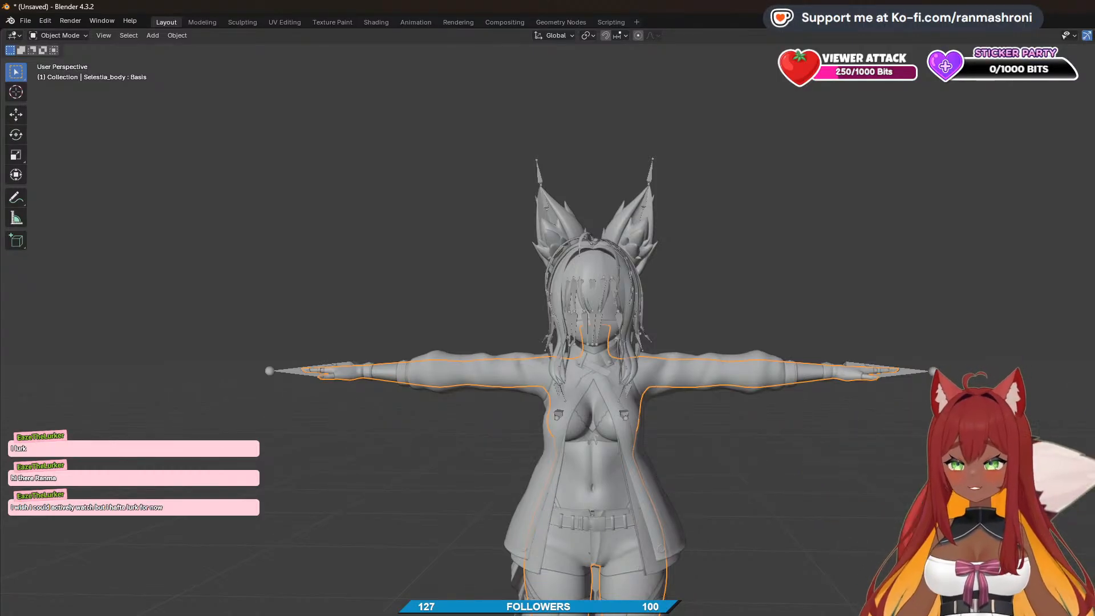
key(h)
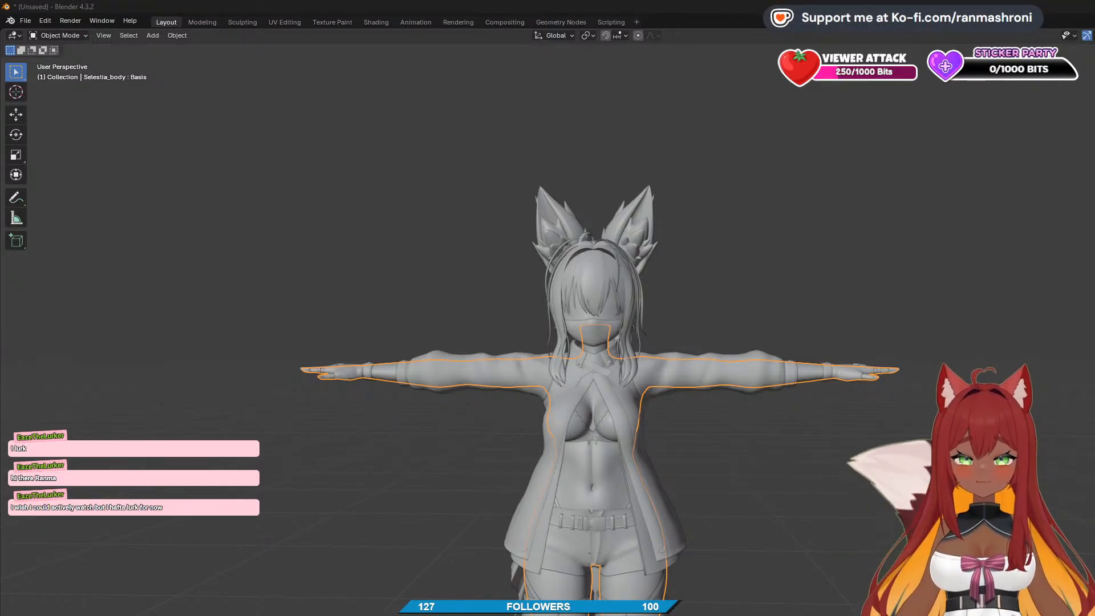
- Hide the coat, shorts, mask, gloves and fox ears so the body, hair, underwear and stockings remain
key(h)
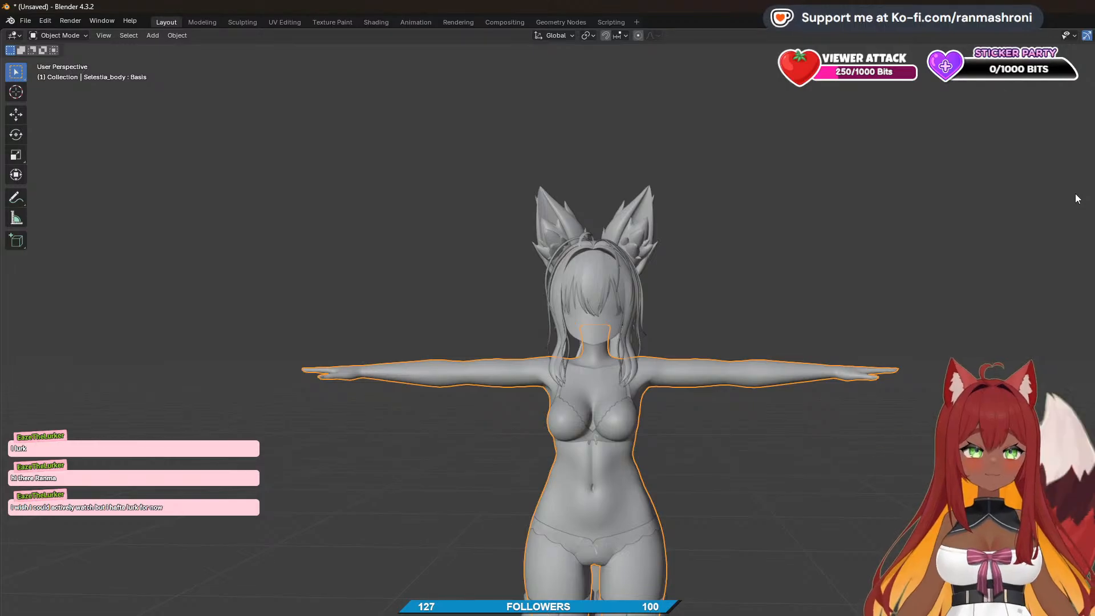
scroll(947, 194, up, 2)
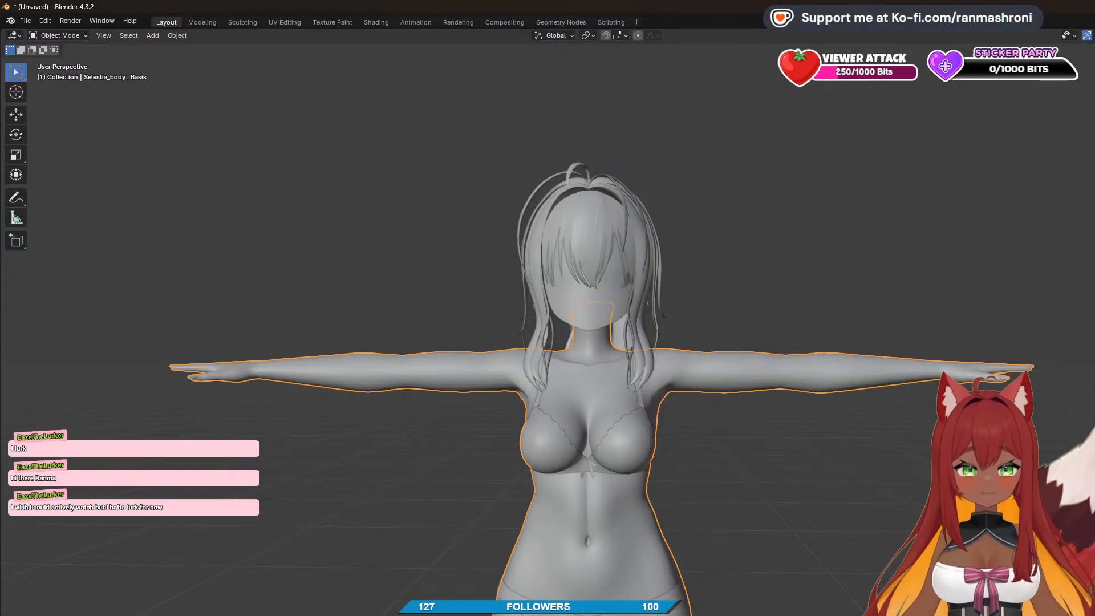
middle_drag(1070, 251, 891, 258)
scroll(880, 262, down, 3)
mouse_move(822, 308)
middle_down()
mouse_move(924, 259)
mouse_move(1014, 313)
mouse_move(881, 286)
mouse_move(841, 311)
mouse_move(826, 299)
mouse_move(823, 314)
middle_up()
scroll(878, 302, up, 3)
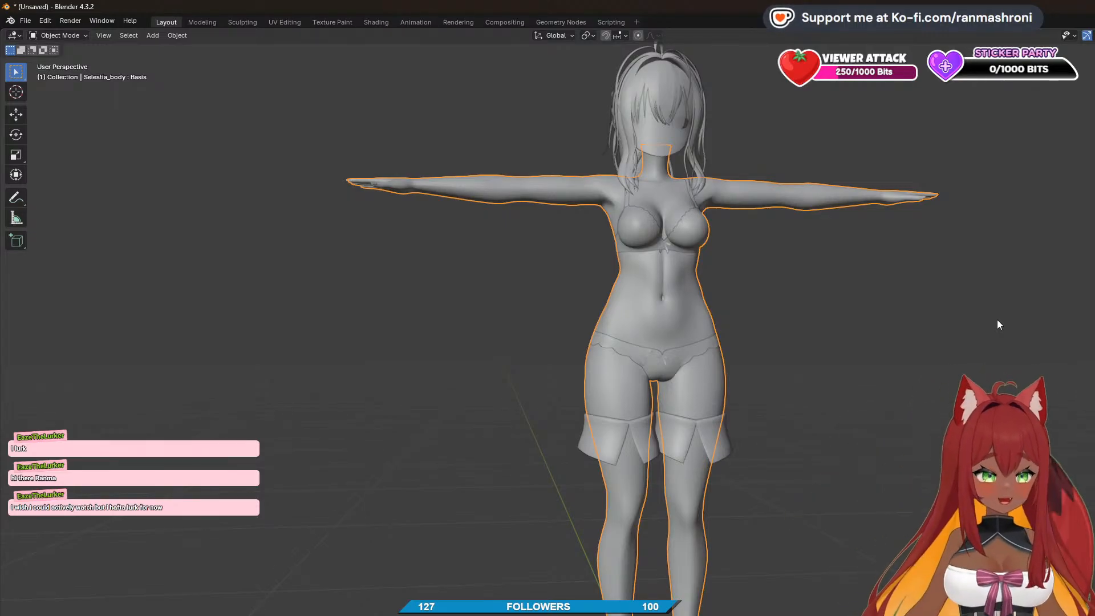
middle_drag(1021, 267, 846, 230)
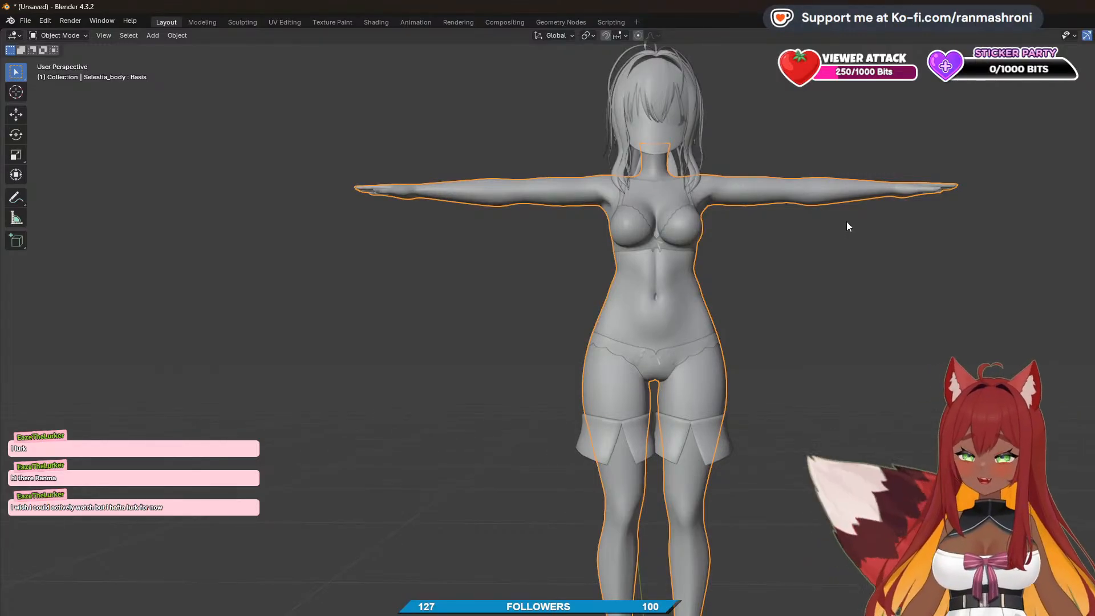
middle_drag(848, 223, 836, 258)
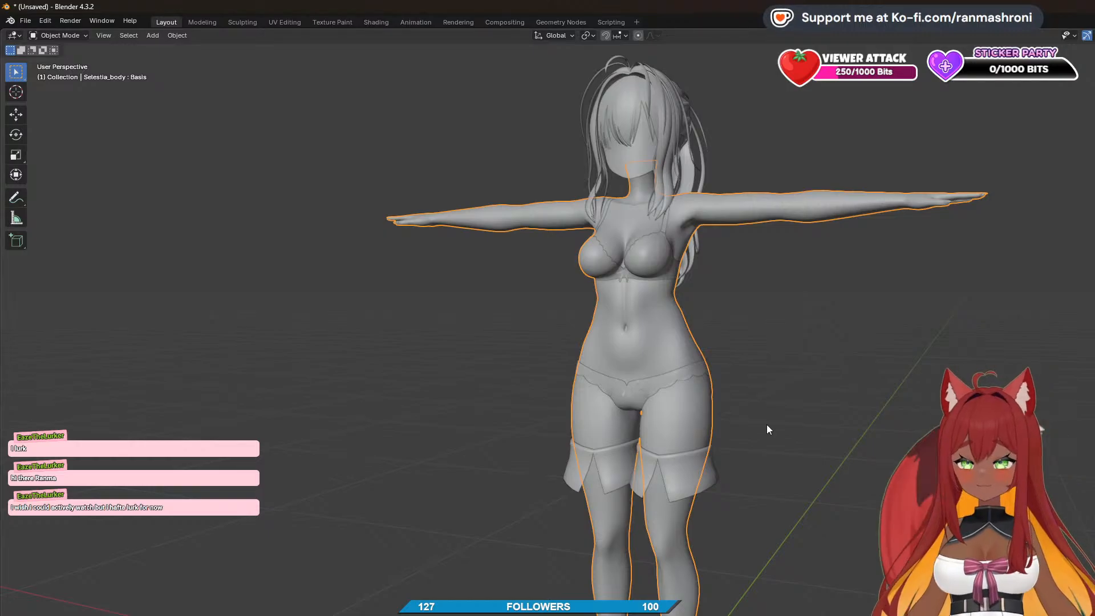
- Hide the Selestia_costume_stocking object on the thighs and both underwear pieces on the body
scroll(707, 327, up, 5)
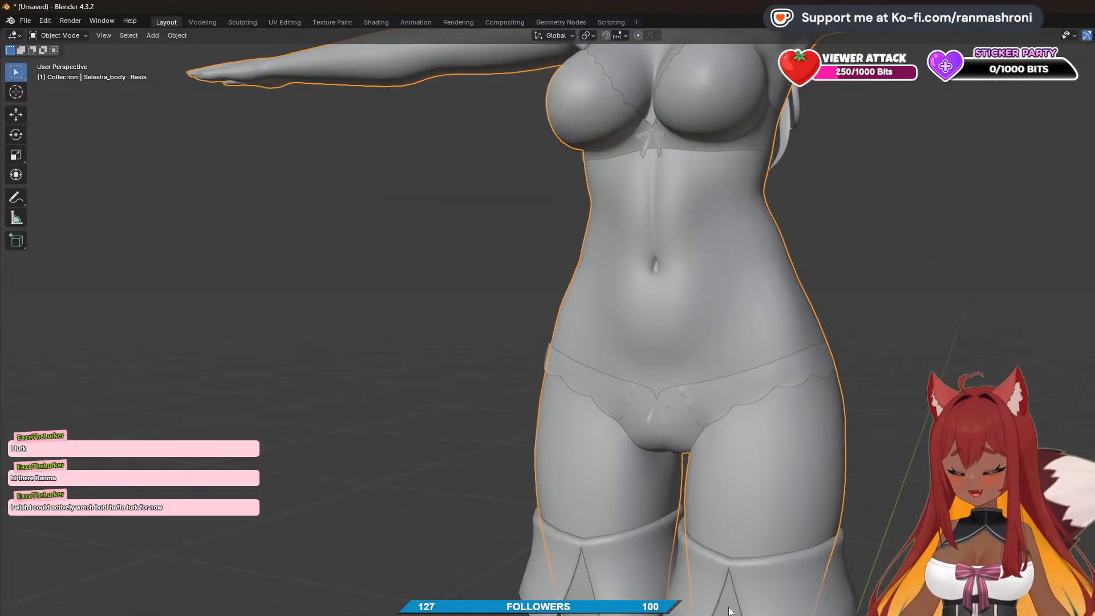
click(732, 584)
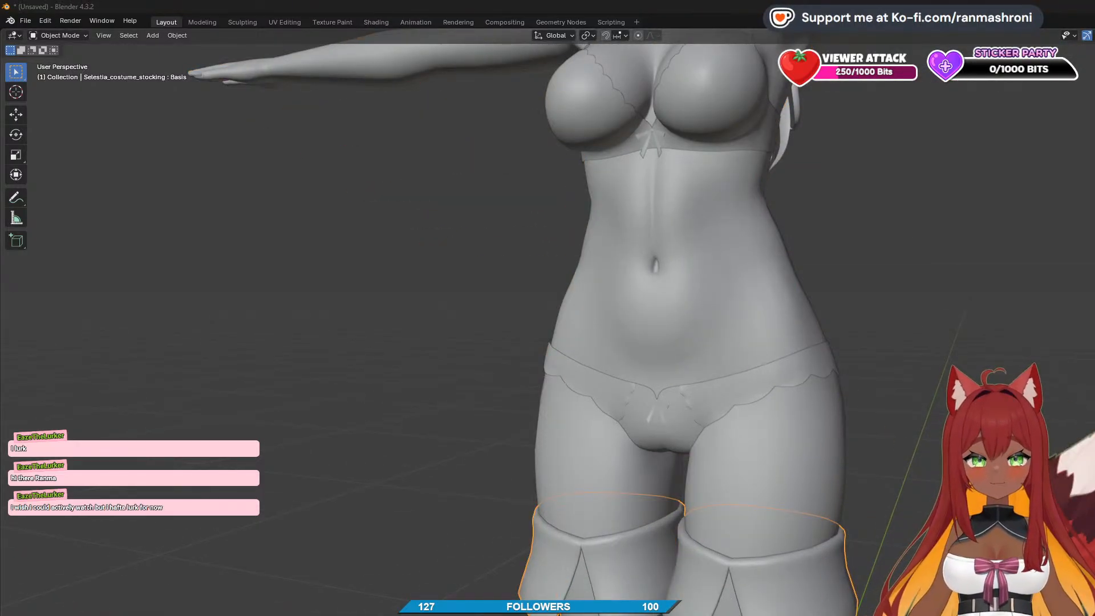
key(h)
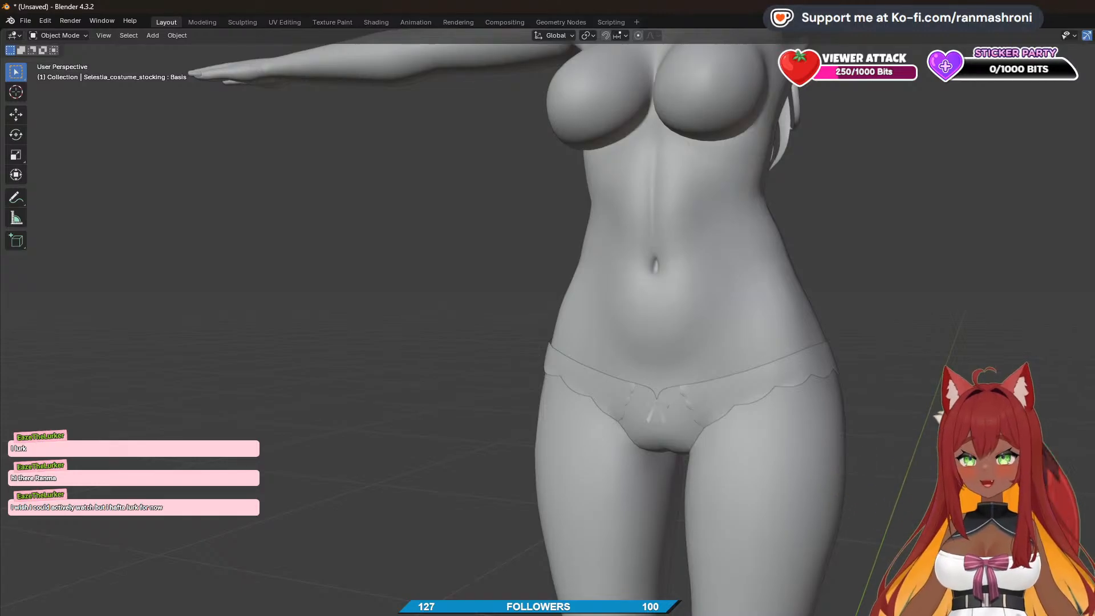
middle_drag(842, 228, 844, 325)
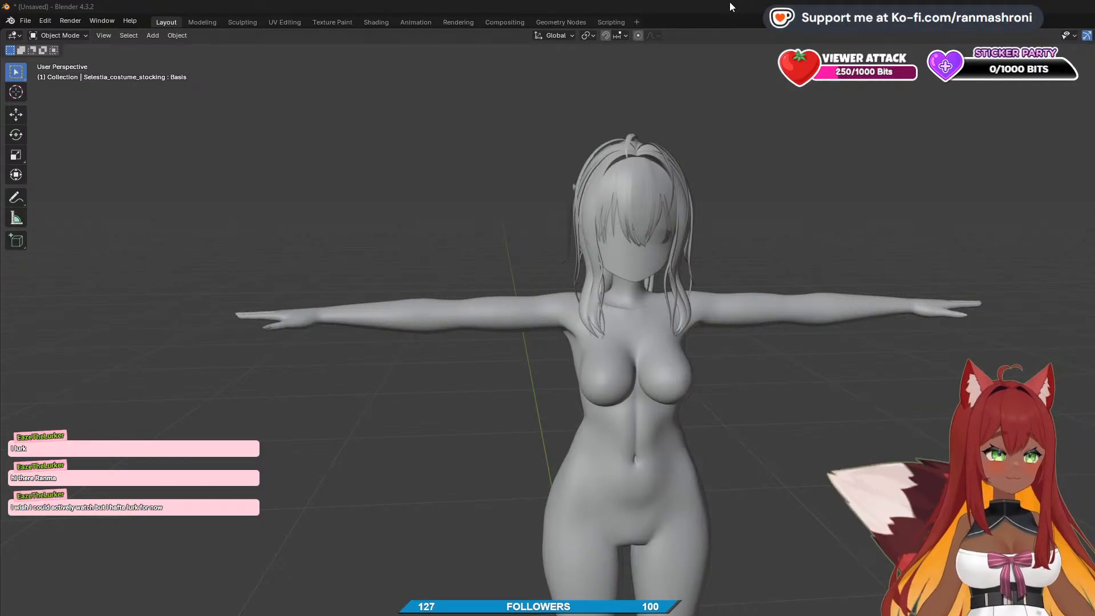
- Hide the Hair mesh and check the bare head and body from several angles
mouse_move(940, 247)
middle_down()
mouse_move(890, 242)
mouse_move(936, 235)
middle_up()
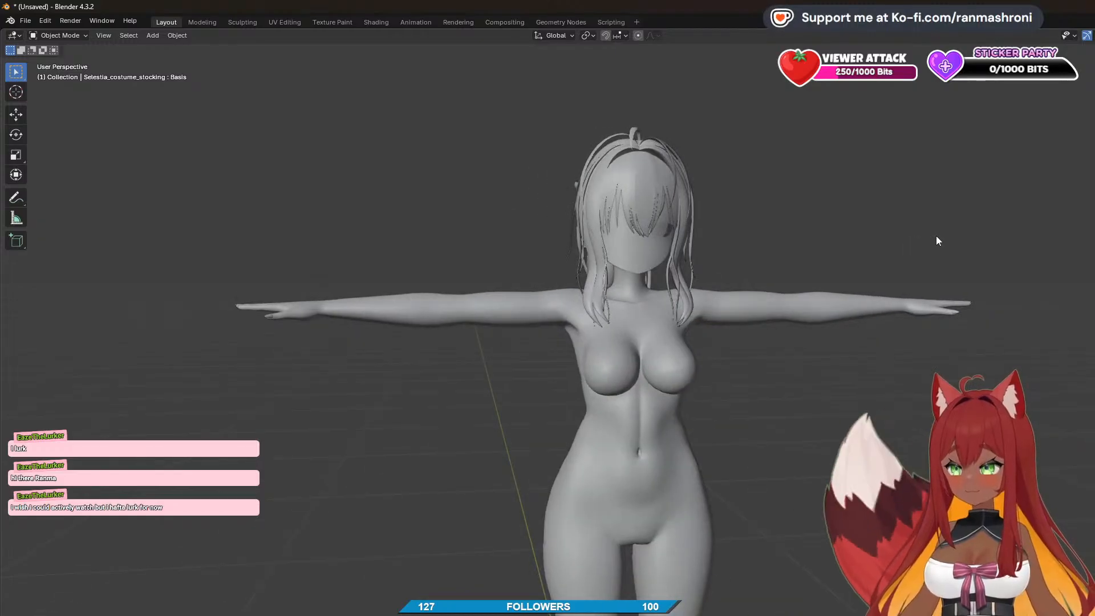
click(645, 204)
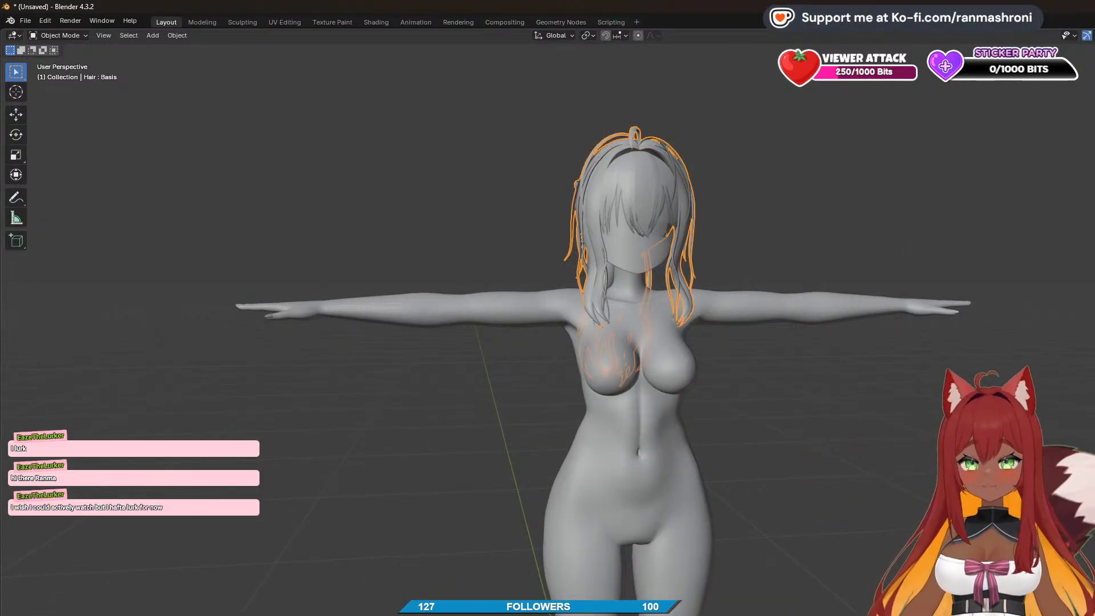
key(h)
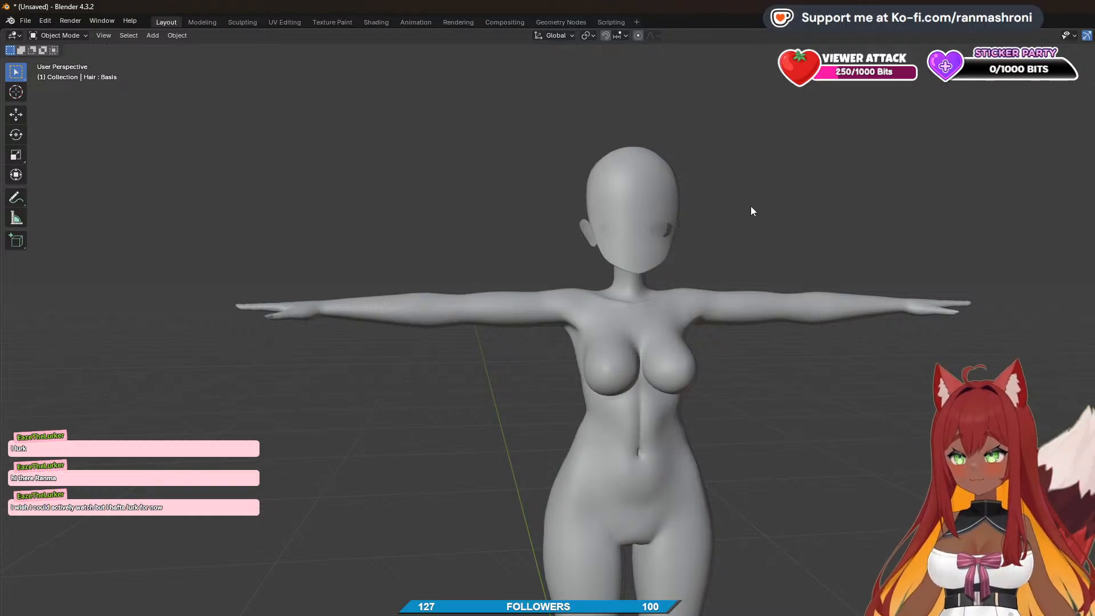
middle_drag(751, 209, 958, 217)
scroll(936, 242, up, 4)
middle_drag(877, 210, 658, 214)
scroll(658, 214, down, 6)
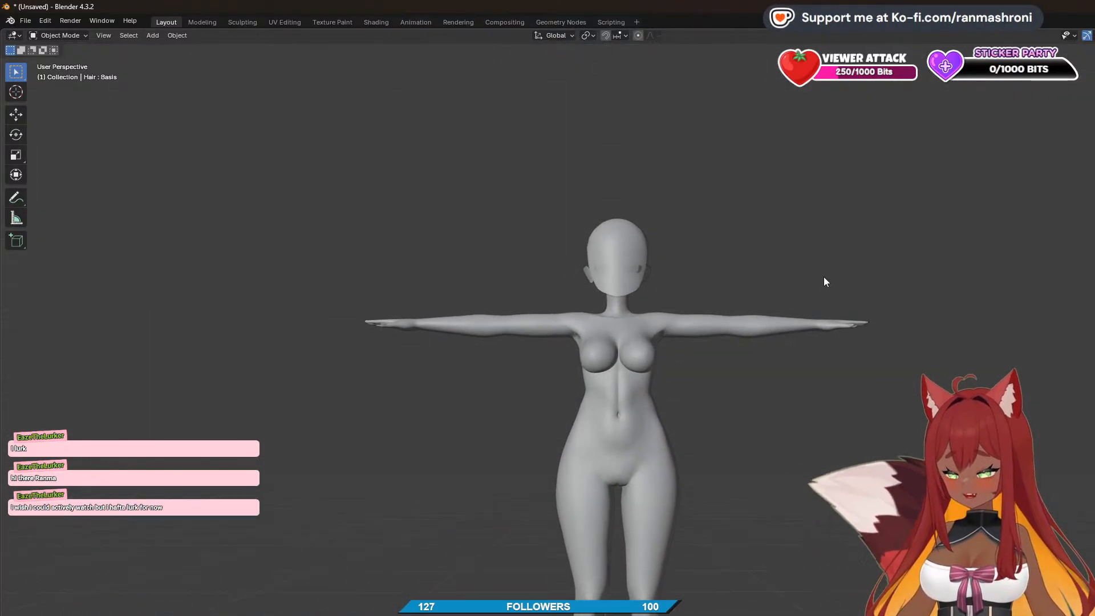
middle_drag(829, 288, 814, 288)
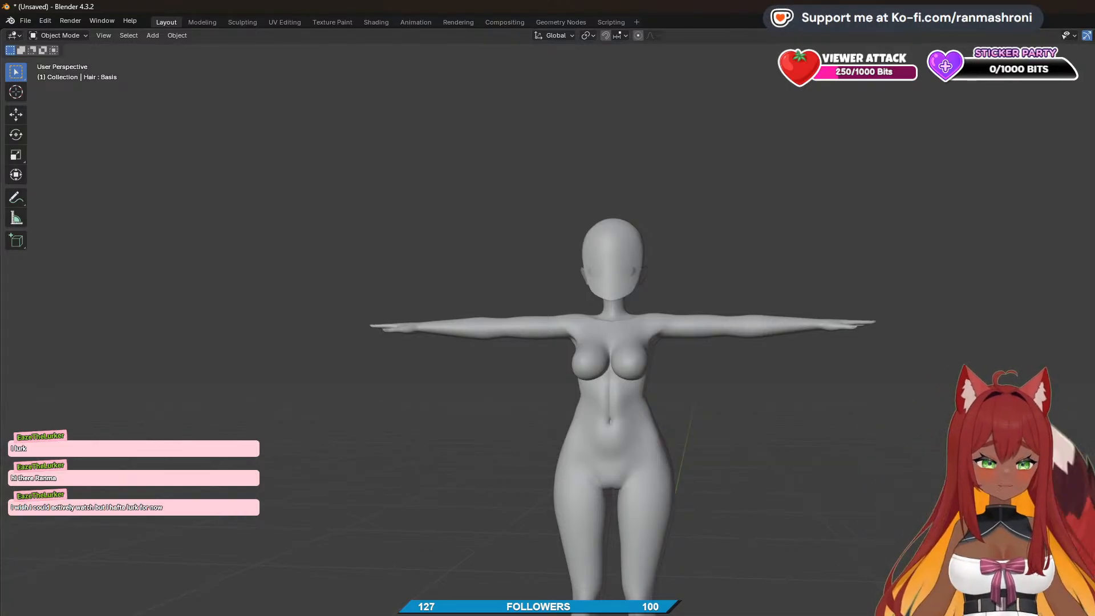
- Bring the hidden coat, shorts, mask, gloves and boots back into view on the body
key(ctrl+z)
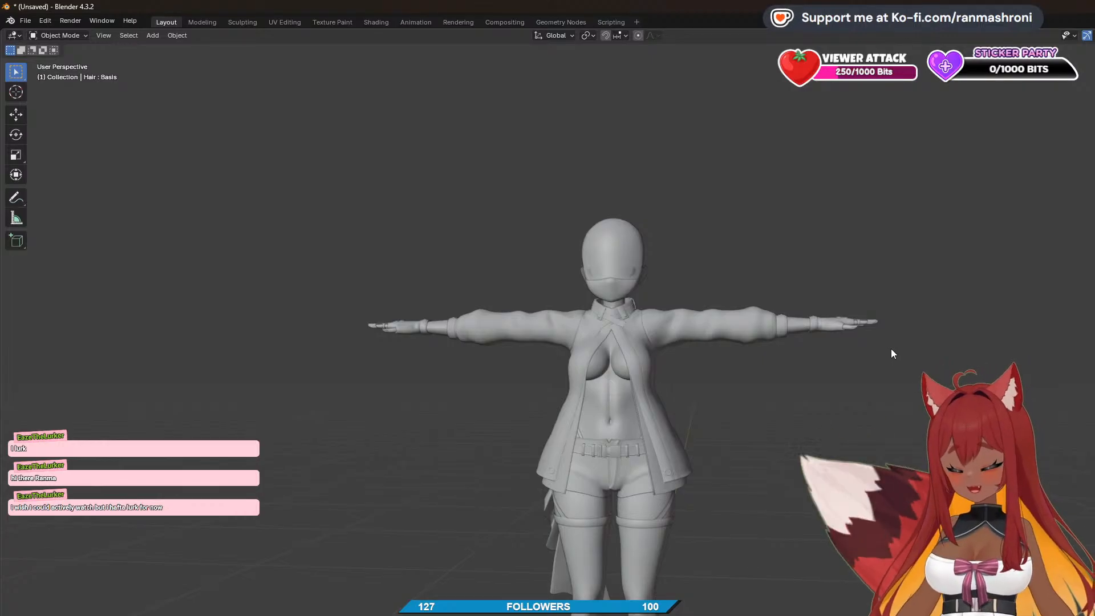
scroll(894, 348, up, 4)
scroll(895, 344, up, 4)
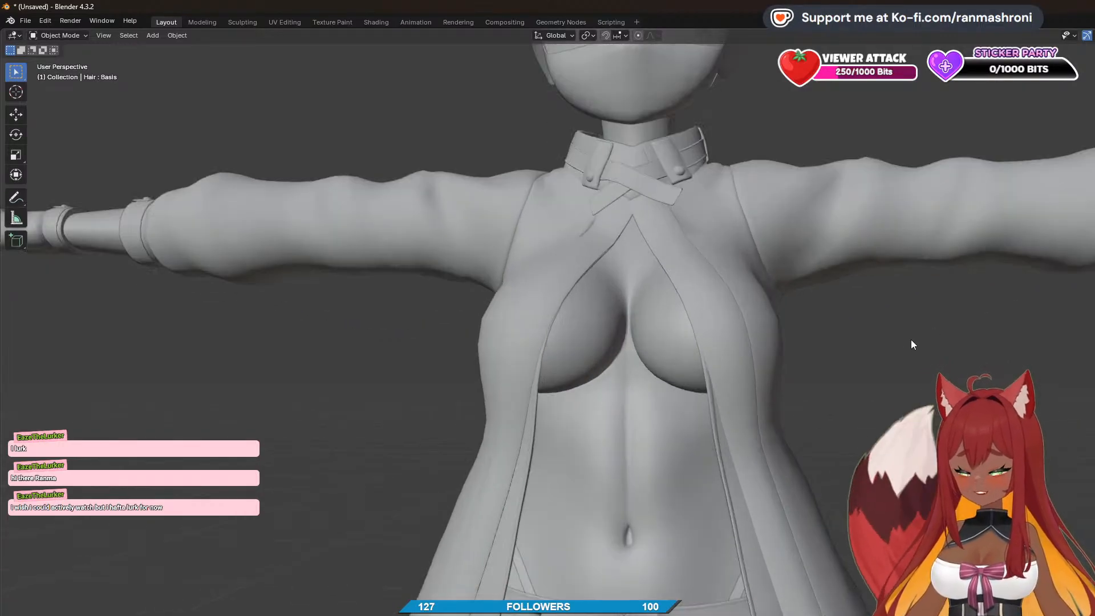
middle_drag(950, 330, 785, 109)
scroll(746, 299, down, 3)
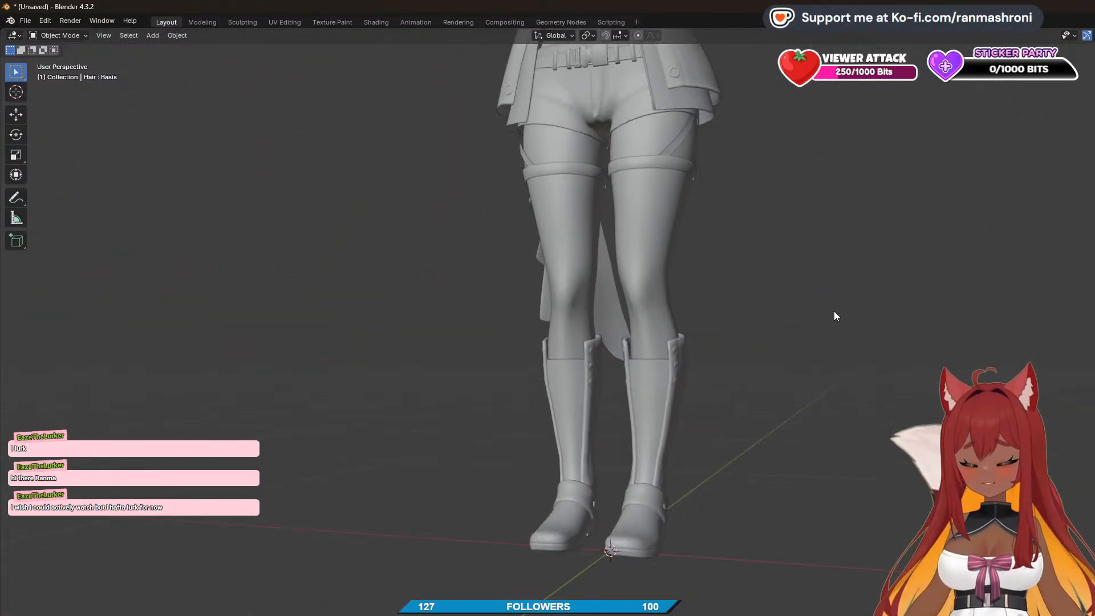
- Examine the outfit from behind and the side, and select the glove object on the hands
middle_drag(836, 313, 778, 506)
scroll(738, 334, up, 4)
scroll(807, 476, up, 2)
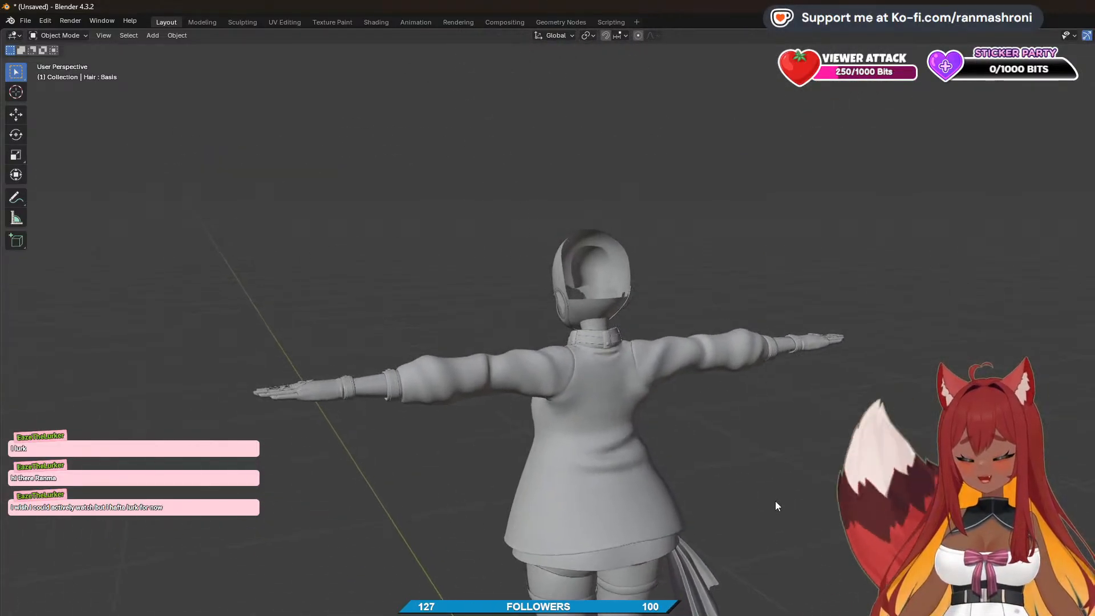
scroll(883, 471, up, 2)
scroll(884, 471, down, 2)
middle_drag(899, 443, 775, 471)
scroll(788, 422, up, 3)
middle_drag(788, 427, 787, 376)
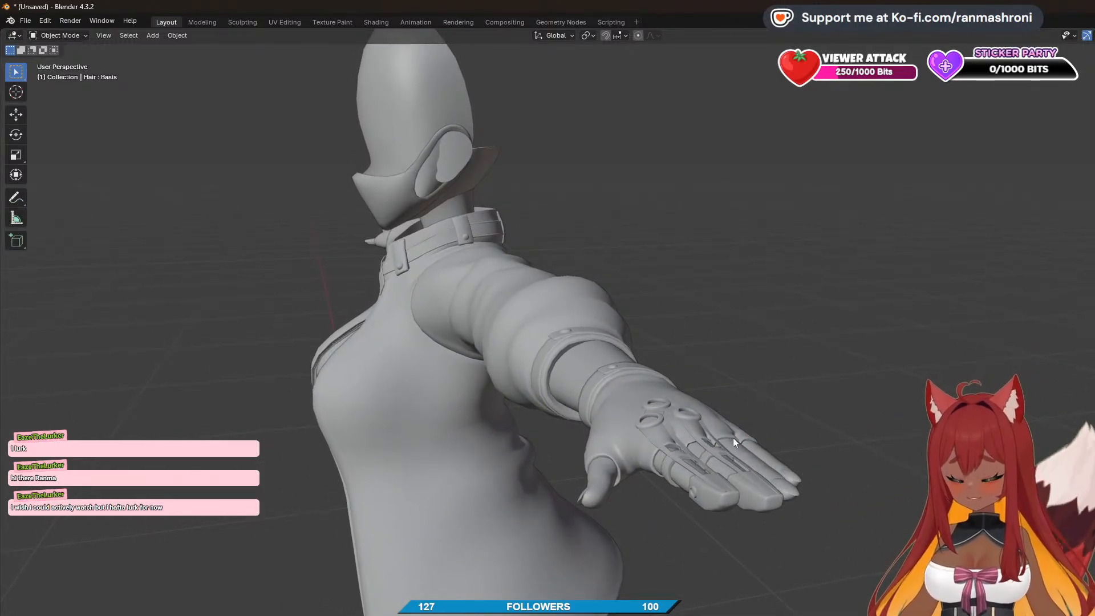
click(679, 433)
middle_drag(679, 429, 763, 399)
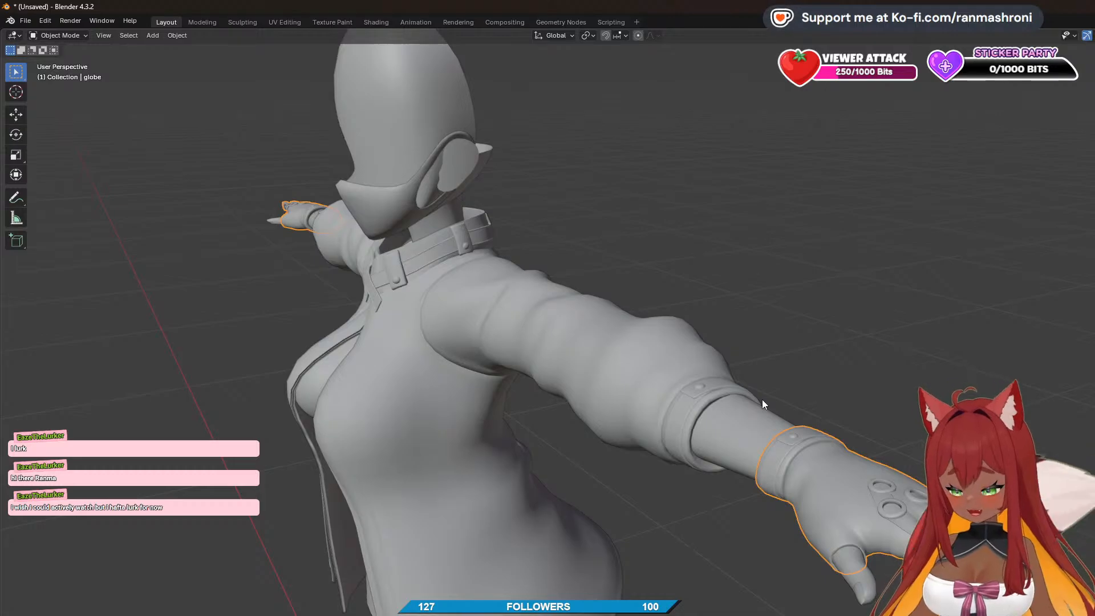
- Select the mask covering the lower face and hide it
middle_drag(763, 400, 645, 181)
click(639, 199)
middle_drag(803, 183, 778, 184)
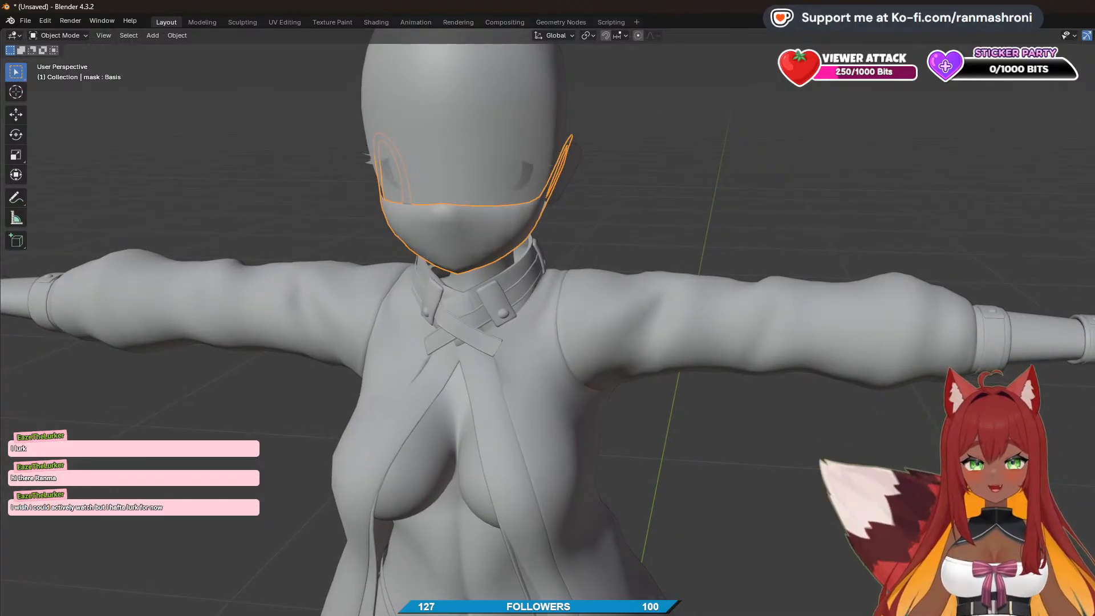
key(h)
scroll(1056, 216, down, 4)
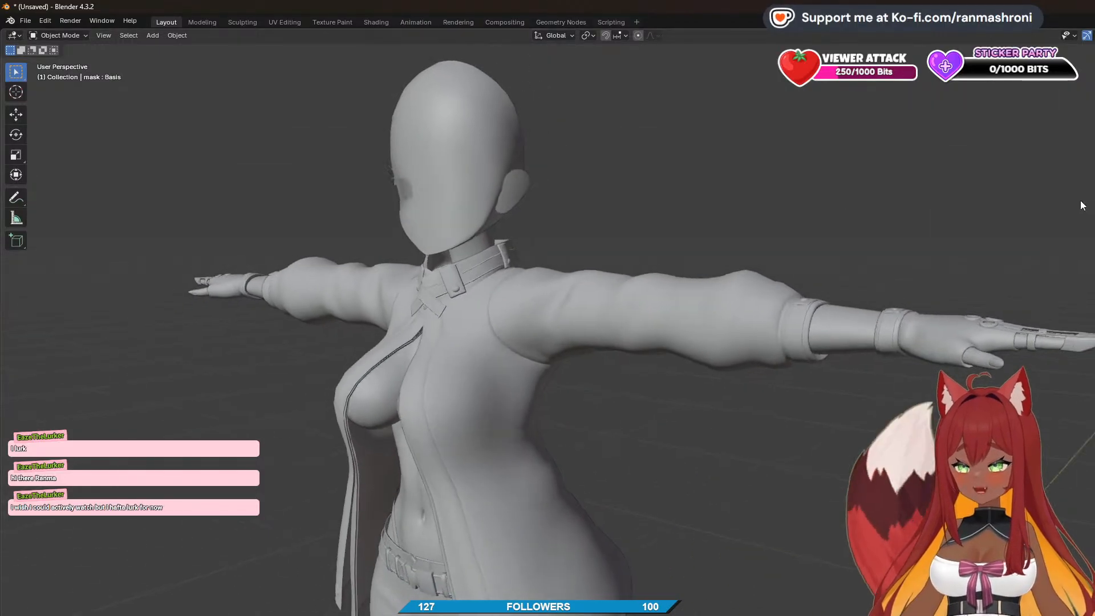
- Select the glove object again and inspect it on the hands from several angles
middle_drag(1056, 216, 1050, 223)
click(797, 444)
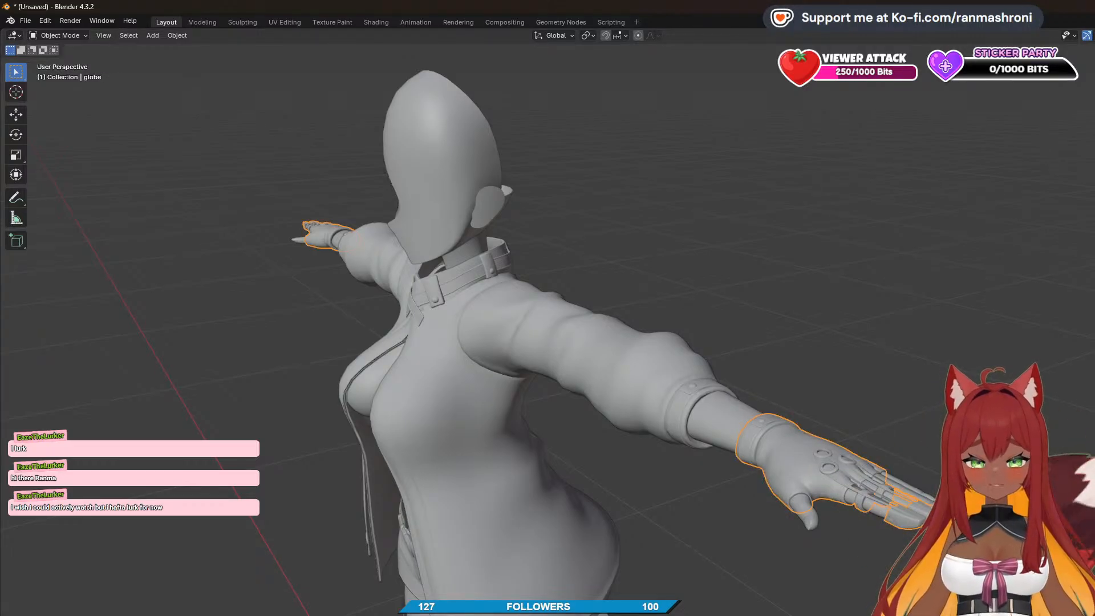
middle_drag(986, 234, 565, 219)
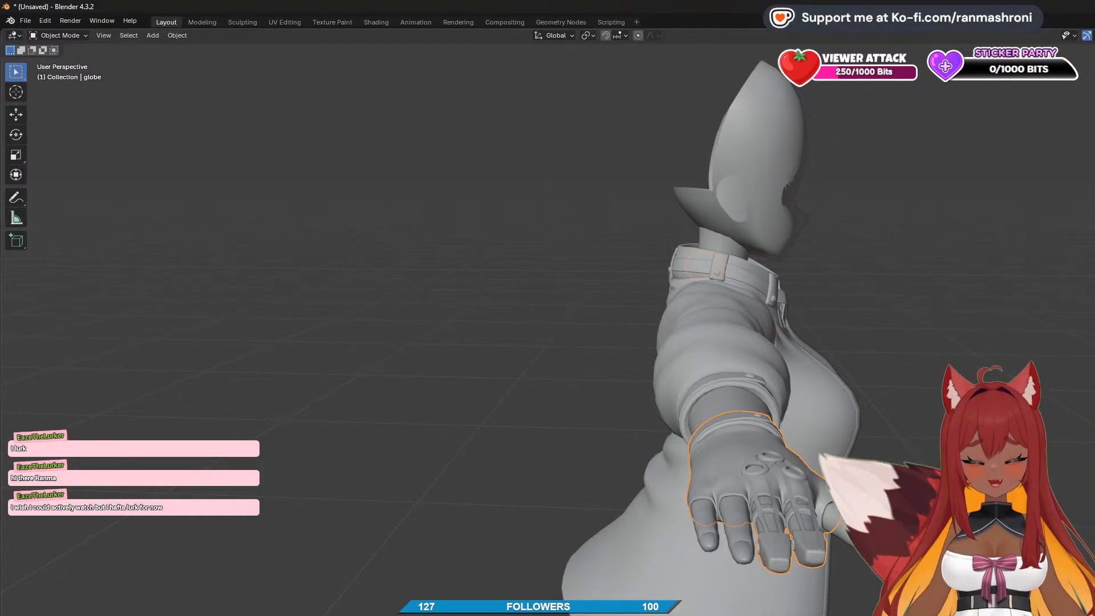
middle_drag(799, 531, 844, 531)
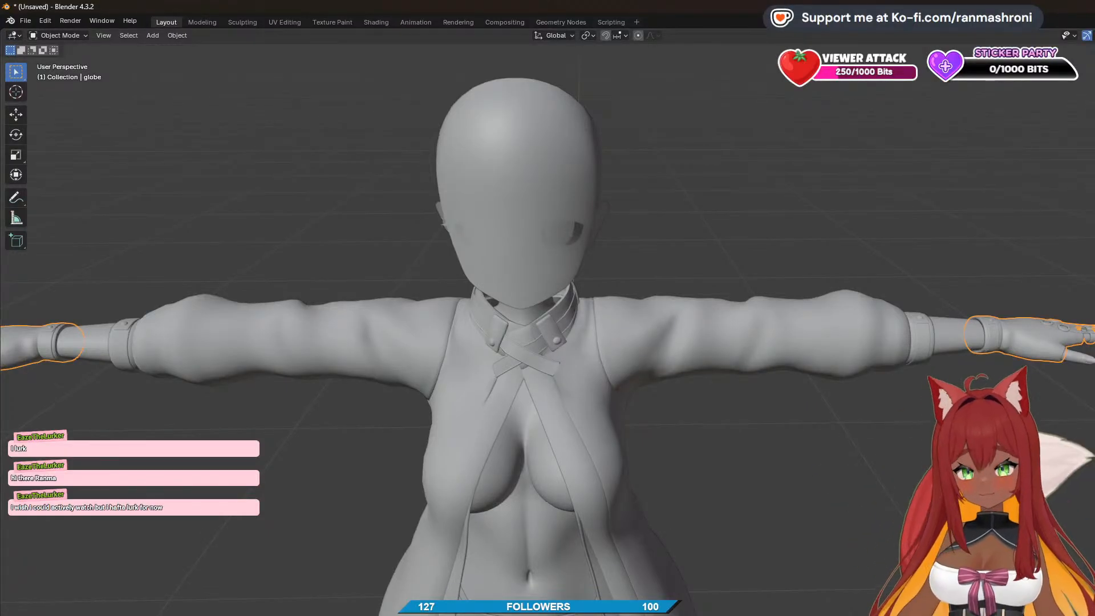
- Hide the glove object on the hands, check the body mesh beneath the sleeve, and select the outer coat
key(alt+a)
middle_drag(912, 243, 713, 317)
click(695, 305)
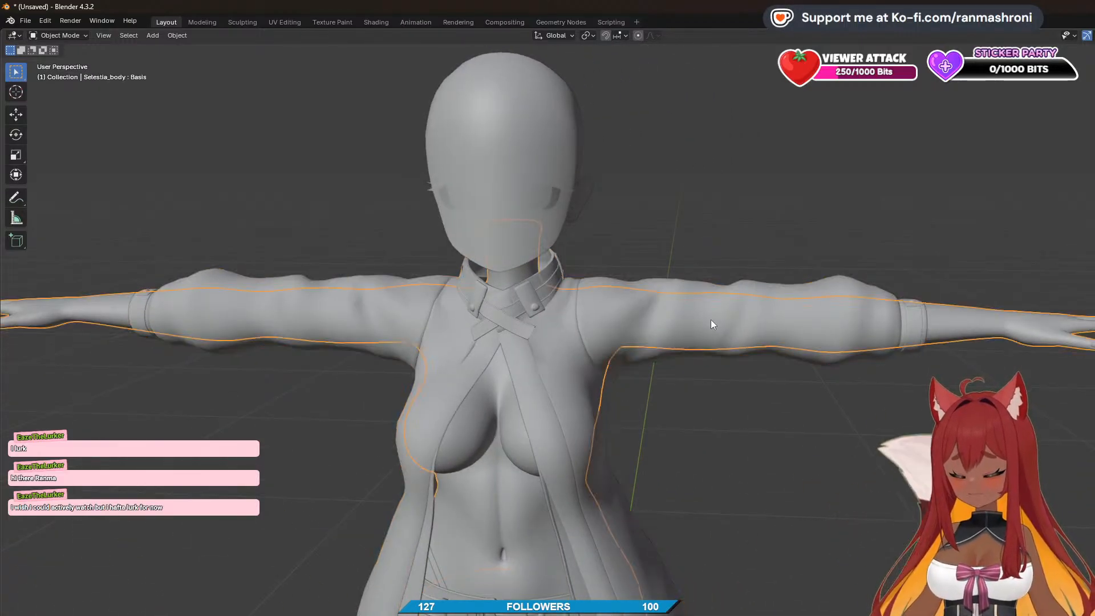
click(711, 320)
click(711, 318)
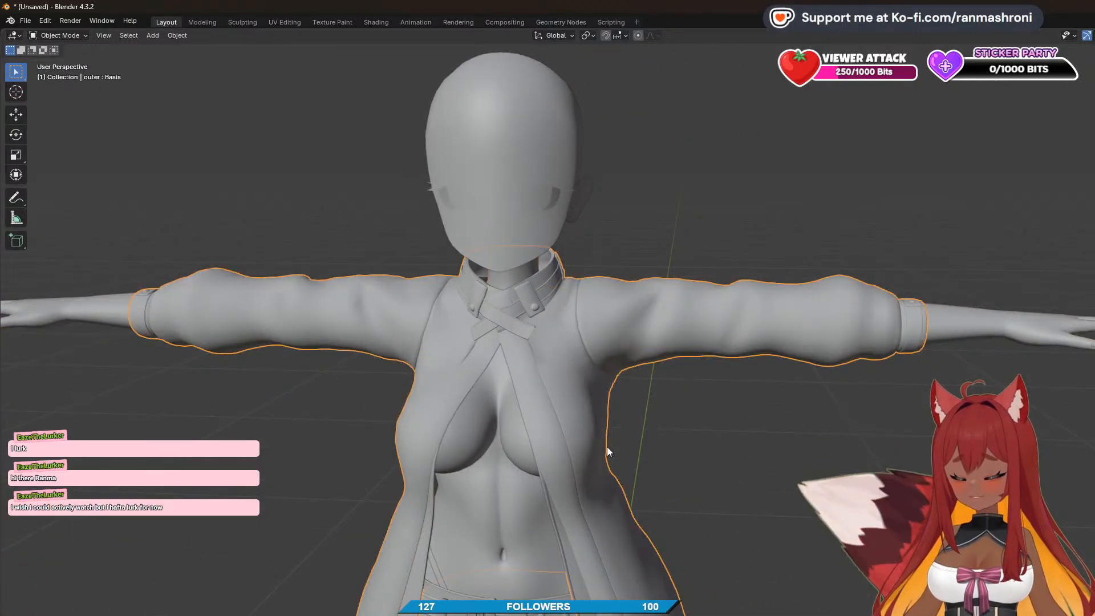
- Probe the overlapping meshes at the coat's hem and select the pants at the waist from behind
click(560, 532)
click(561, 532)
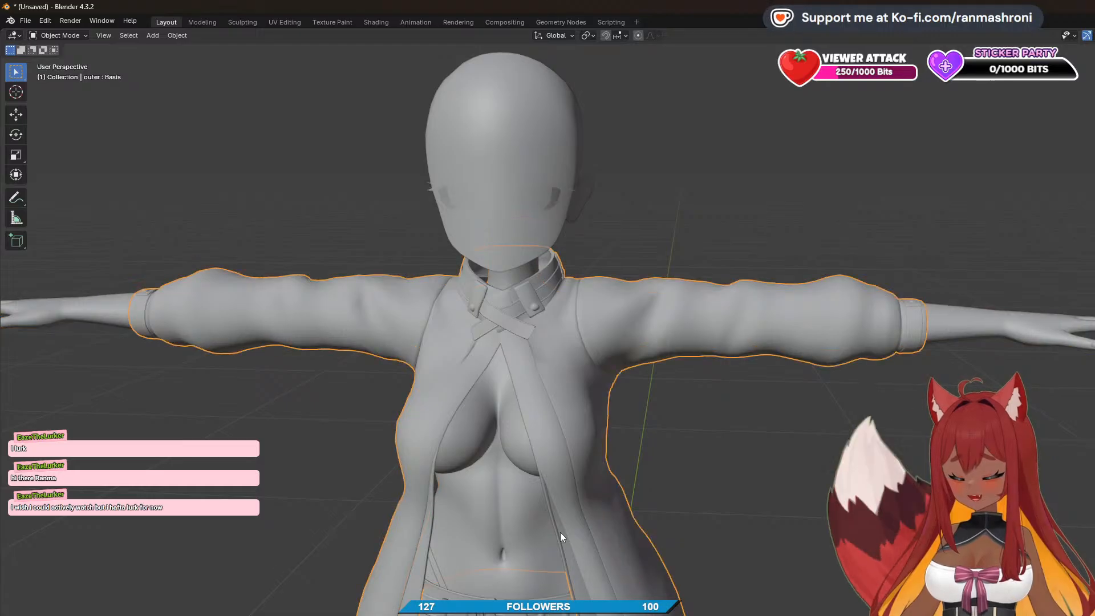
click(560, 532)
click(570, 527)
middle_drag(581, 419, 693, 325)
middle_drag(717, 319, 698, 501)
click(697, 501)
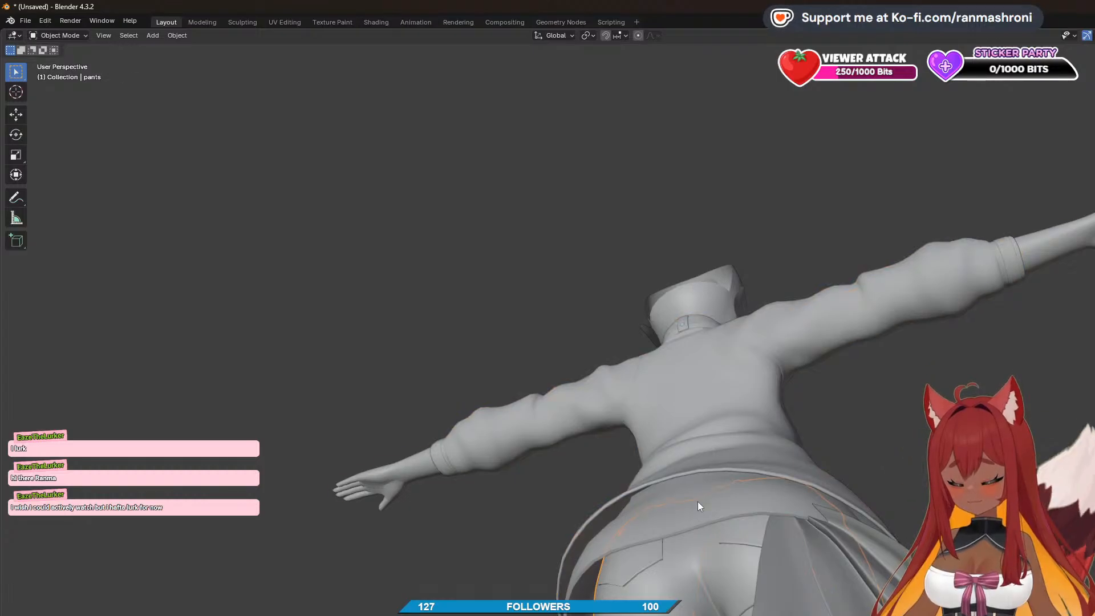
- Reselect the outer coat at the back of the waist and inspect it from below, the side and the front
click(697, 502)
click(669, 512)
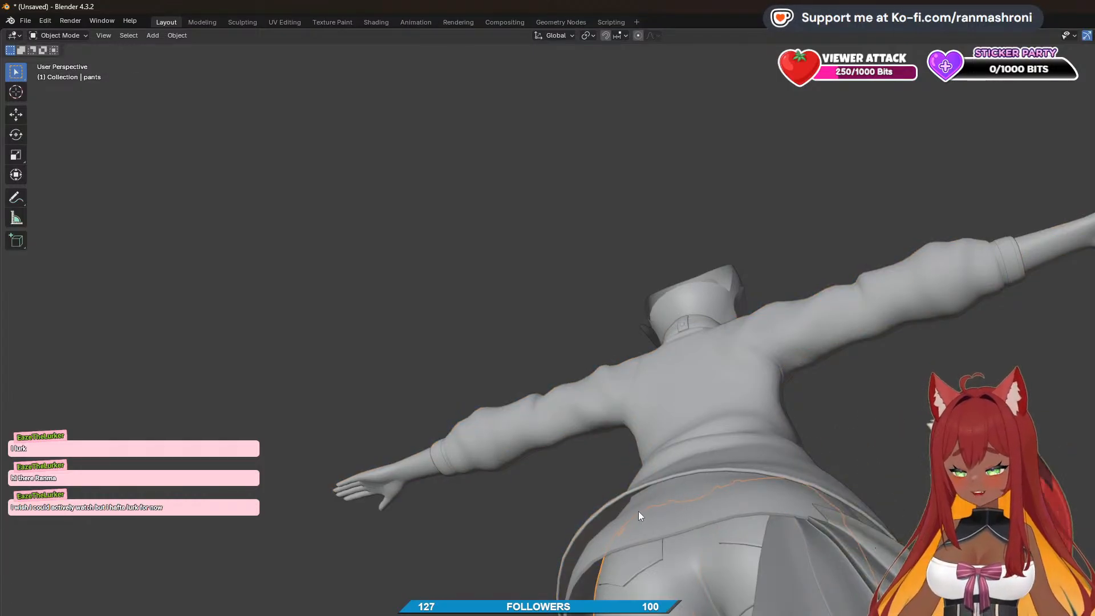
click(647, 506)
middle_drag(689, 487, 911, 469)
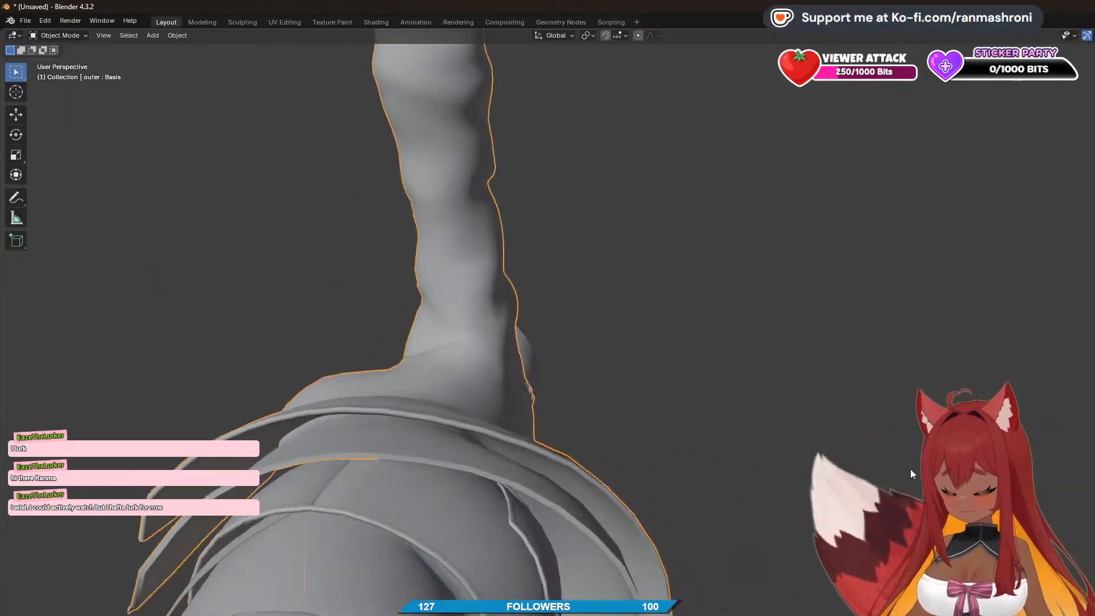
middle_drag(415, 420, 488, 494)
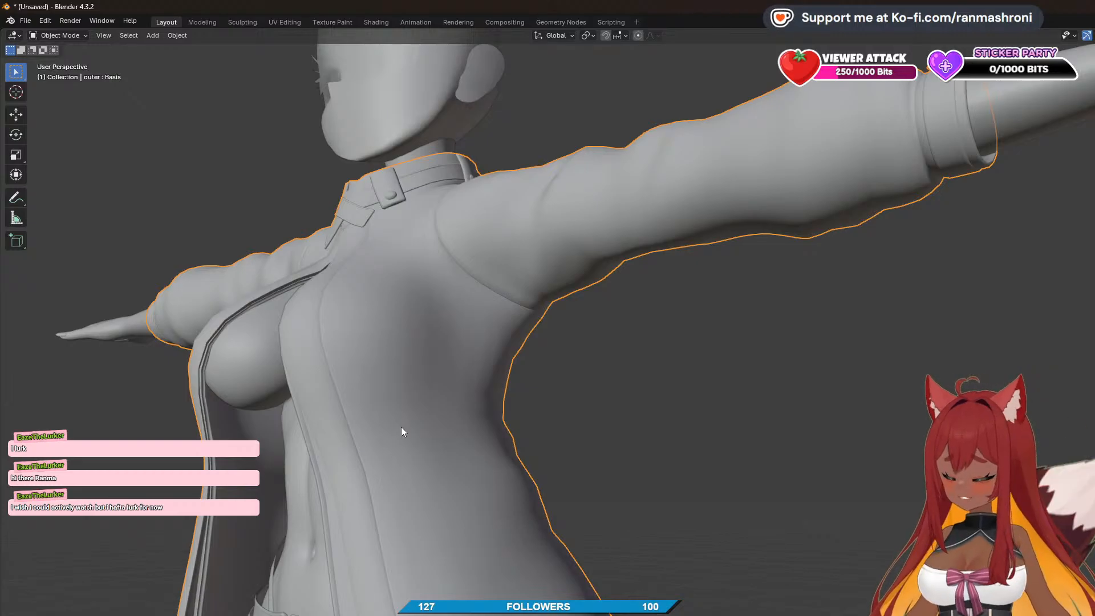
middle_drag(403, 429, 676, 474)
scroll(675, 473, down, 5)
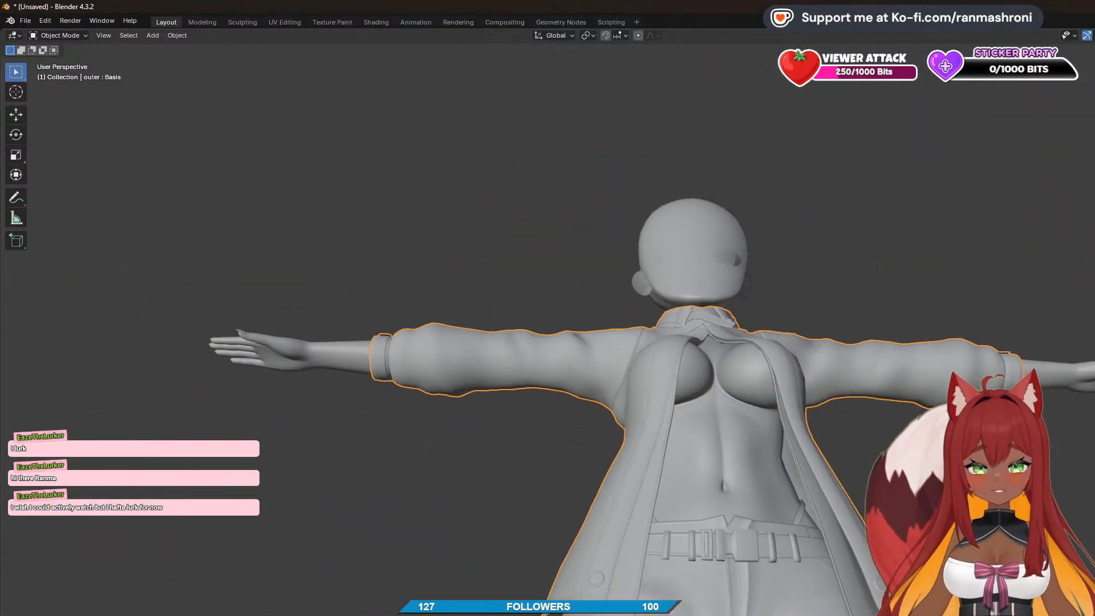
middle_drag(1038, 286, 1021, 399)
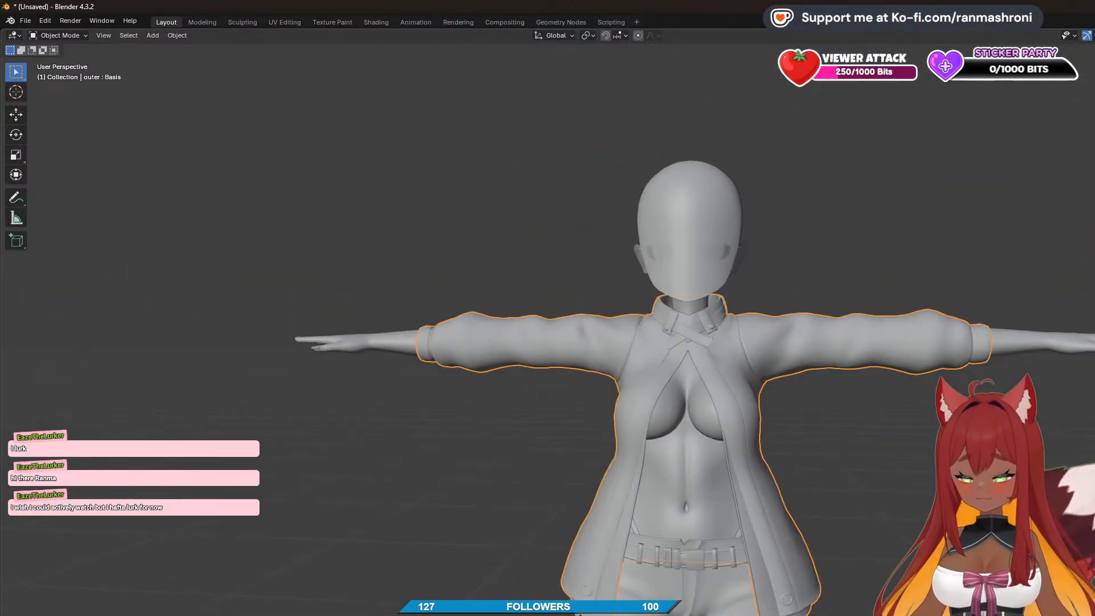
- Go through the underwear, idea_cloth and boots objects, inspecting the outfit up close and at full upper-body size
click(712, 569)
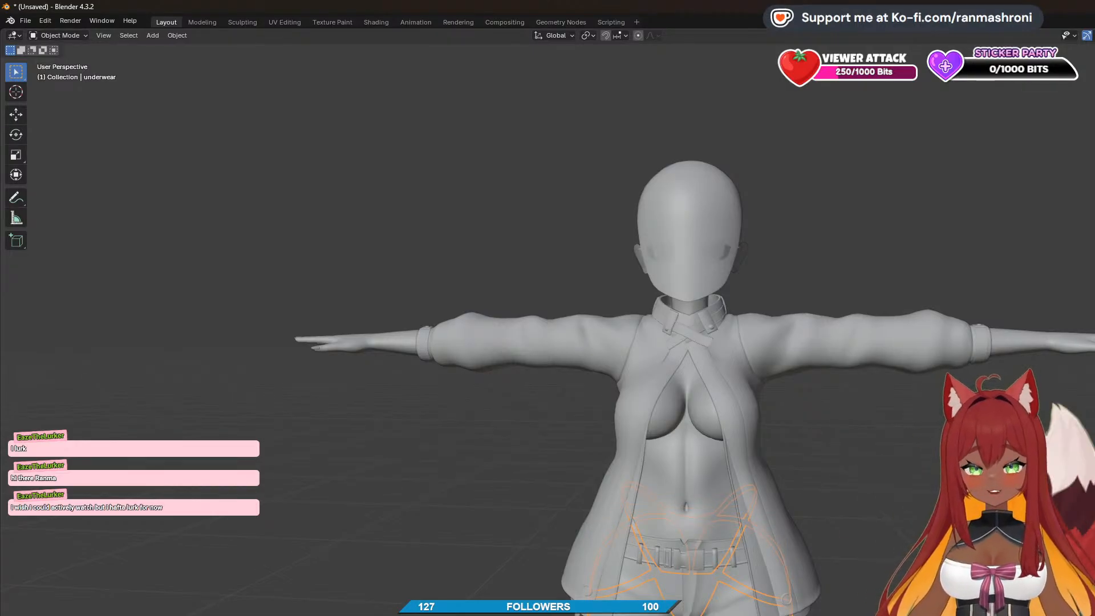
middle_drag(1011, 289, 756, 388)
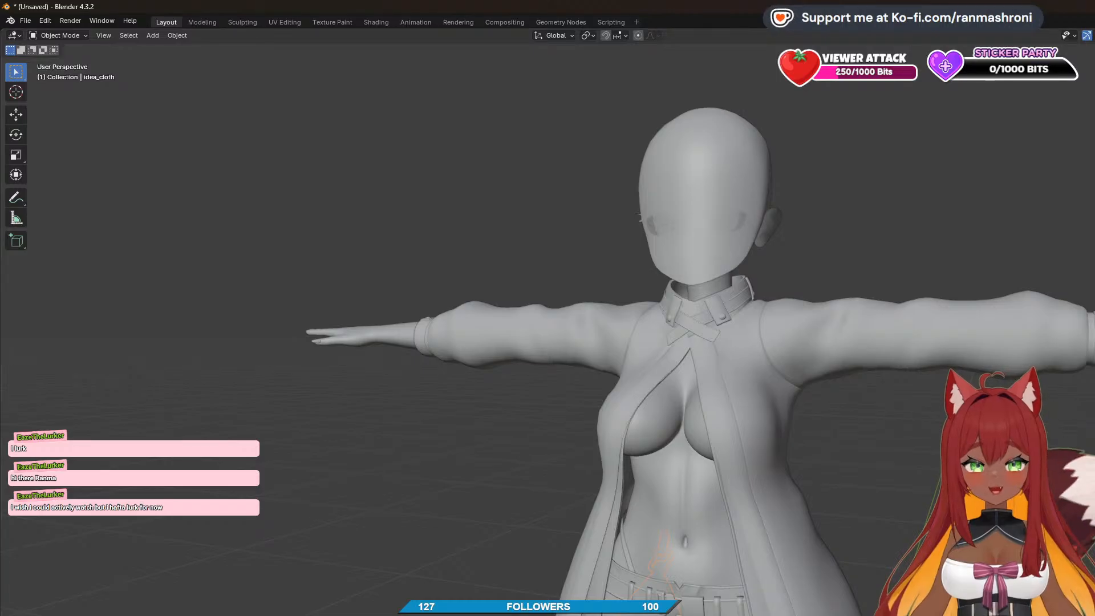
scroll(918, 353, down, 8)
scroll(881, 372, up, 6)
scroll(880, 372, up, 5)
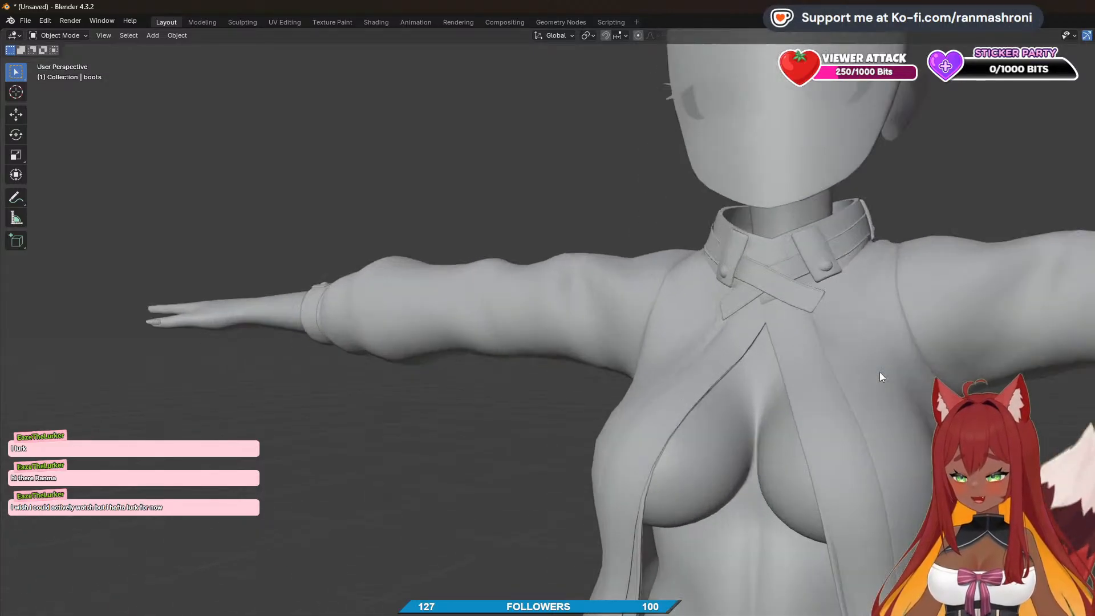
scroll(880, 372, down, 2)
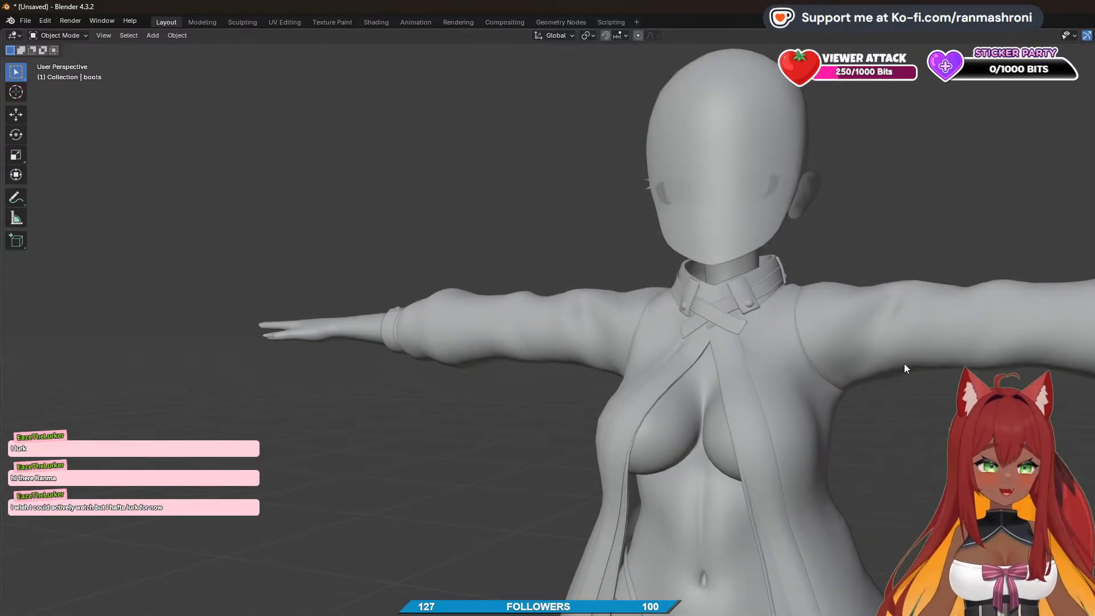
middle_drag(904, 368, 895, 345)
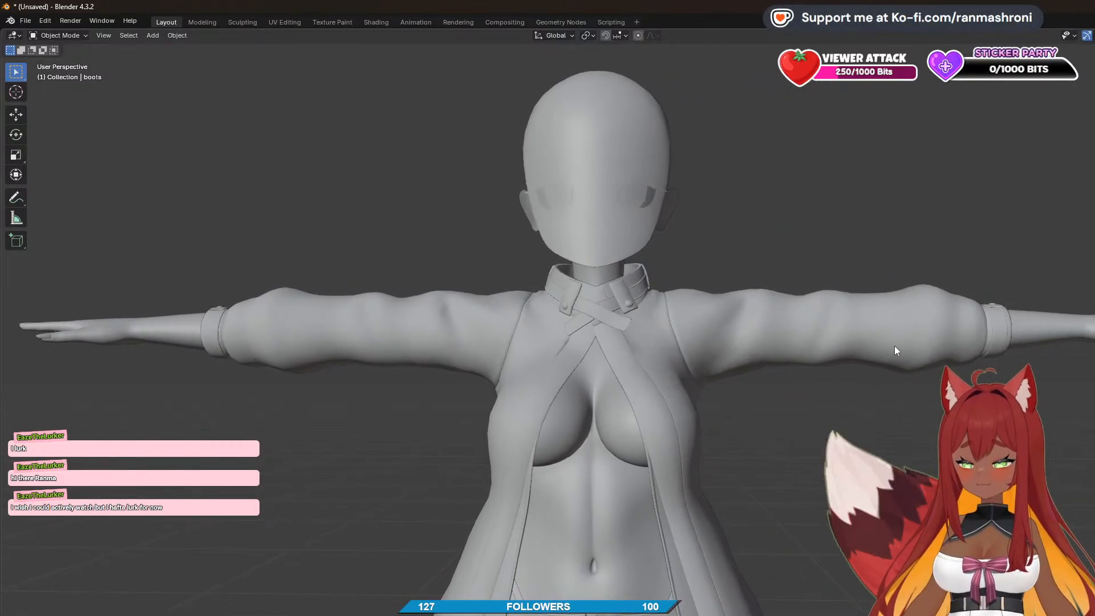
scroll(847, 231, down, 4)
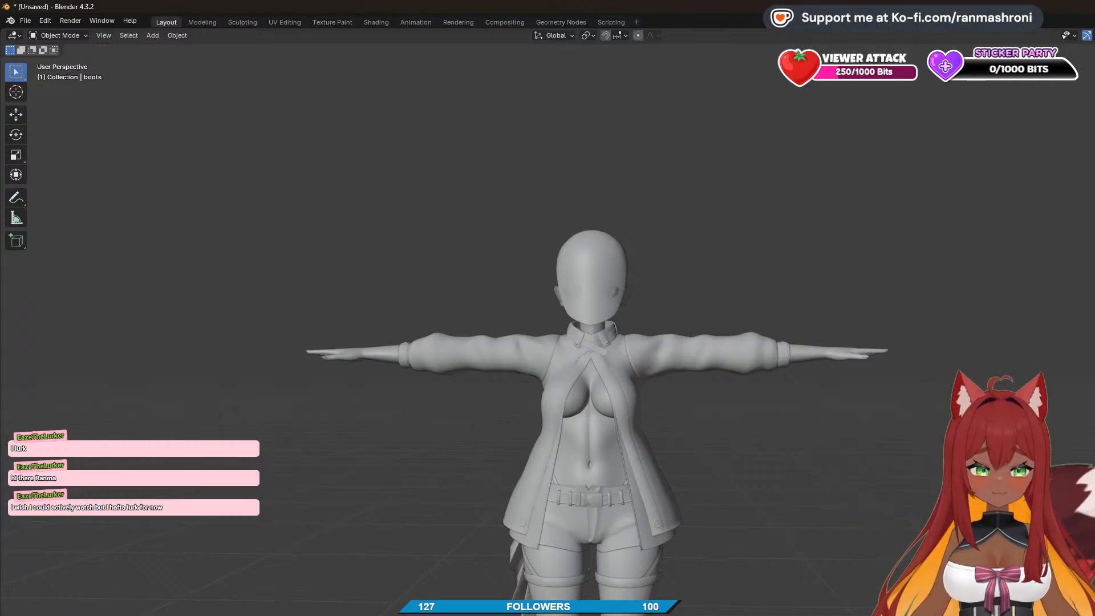
scroll(655, 435, up, 5)
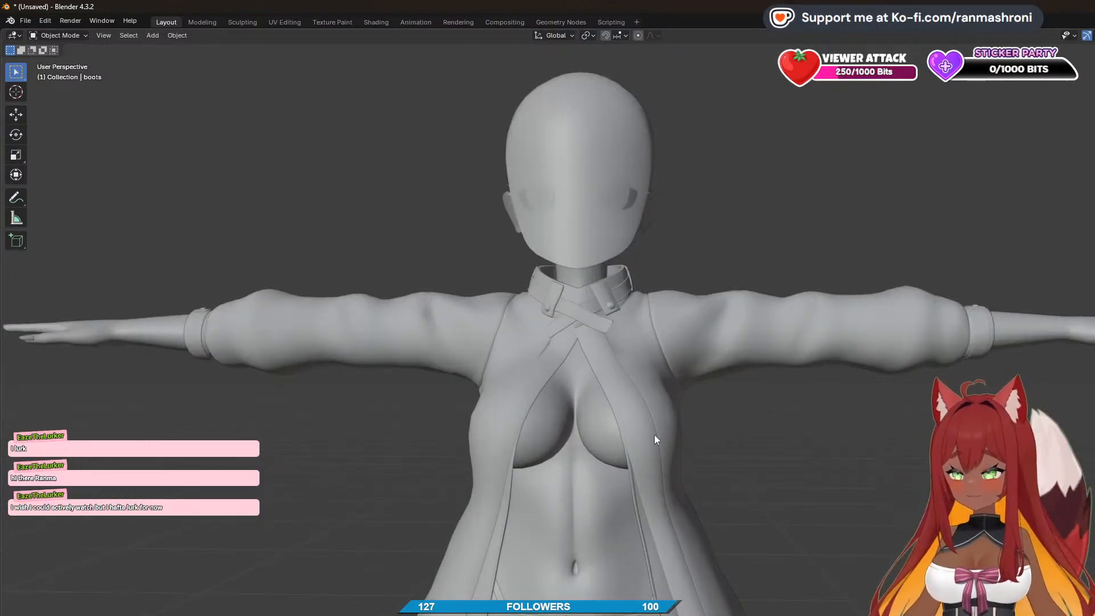
- Select the body mesh at the chest, switch to the boots object, and use the object eyedropper on the chest
click(597, 444)
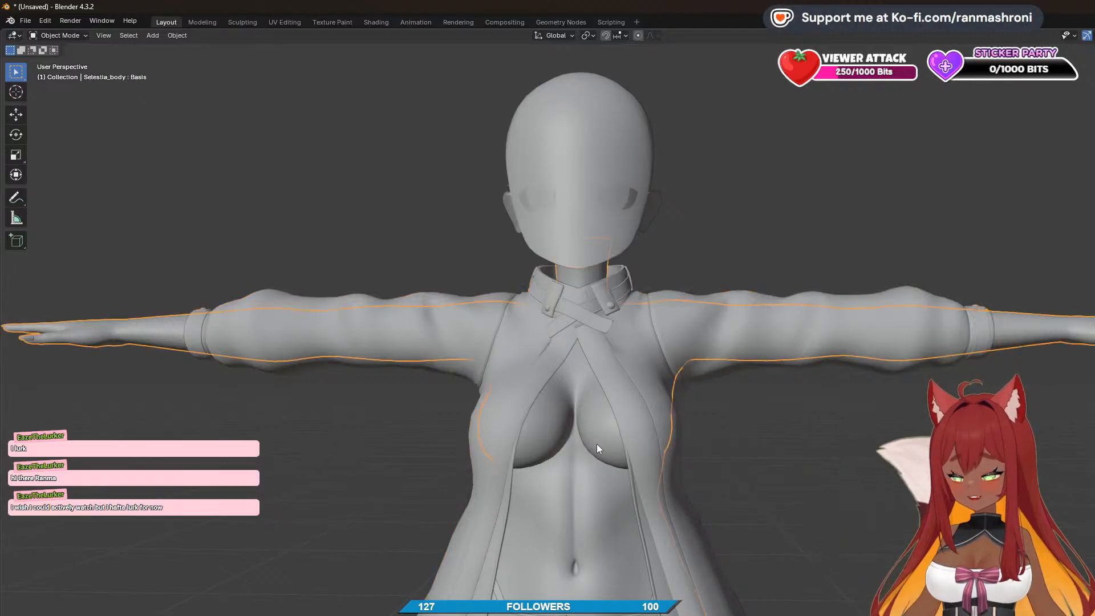
click(596, 444)
mouse_move(599, 444)
middle_down()
mouse_move(866, 450)
mouse_move(600, 450)
middle_up()
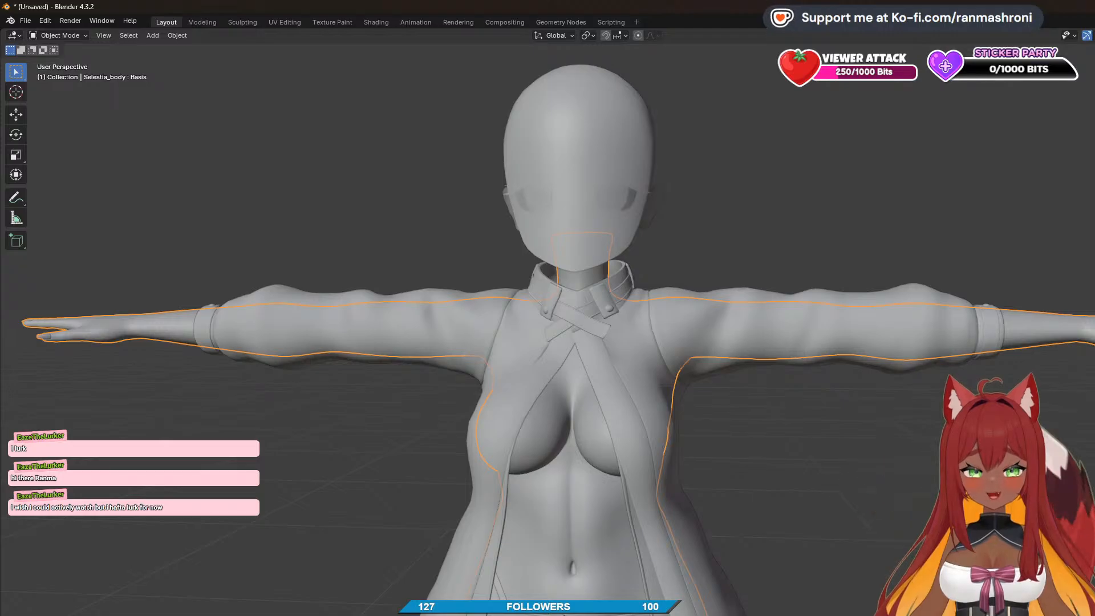
click(482, 368)
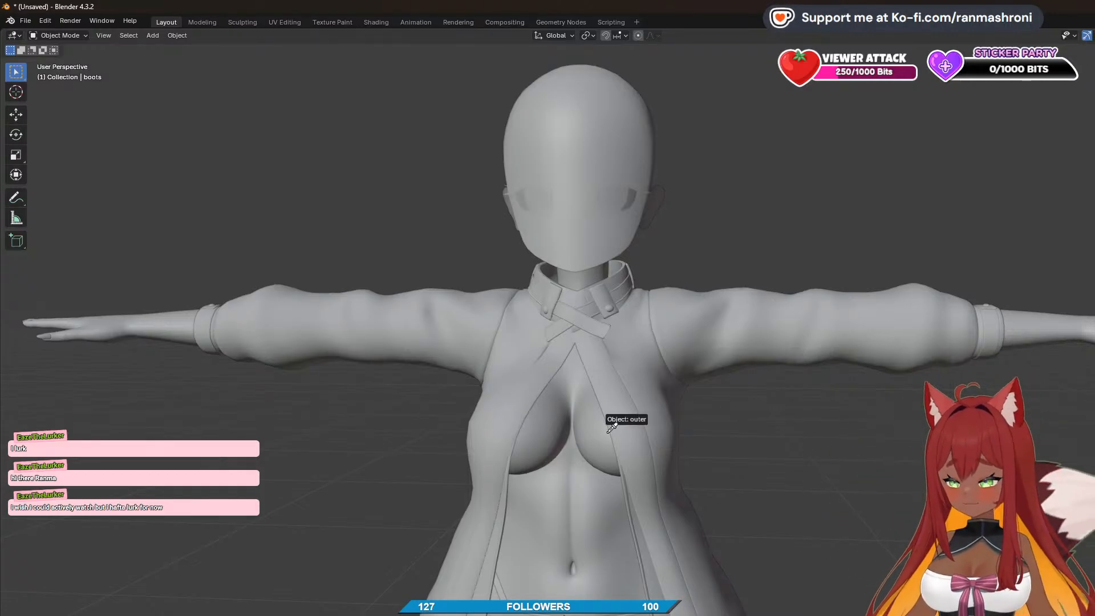
click(588, 432)
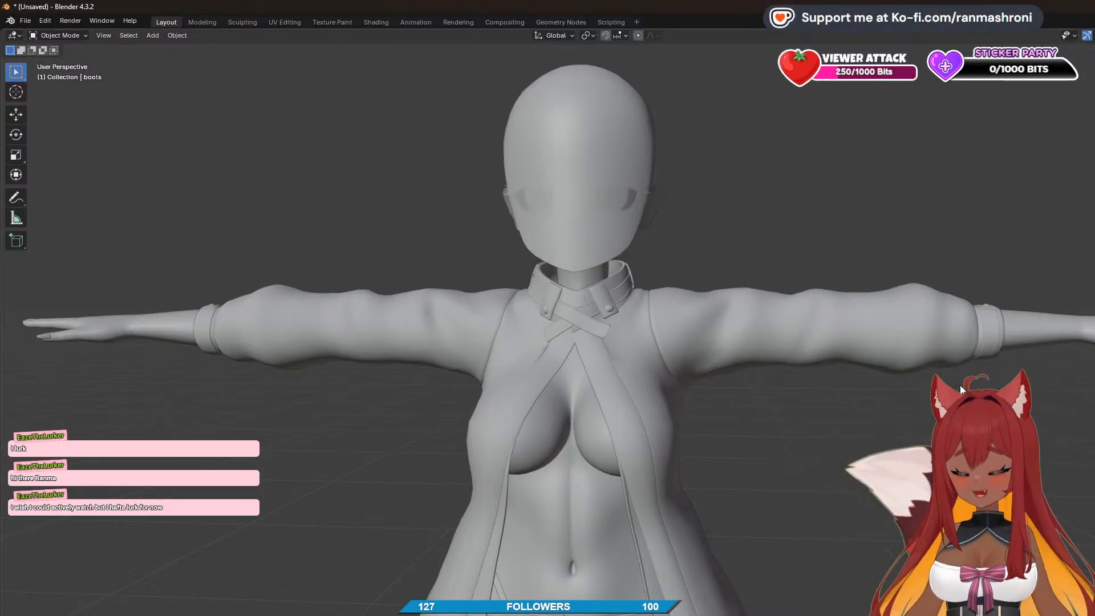
- Inspect the outfit from the side and front, then select the idea_cloth object and the outer coat in turn
middle_drag(960, 385, 827, 490)
scroll(956, 398, down, 3)
scroll(956, 398, up, 4)
scroll(693, 492, down, 4)
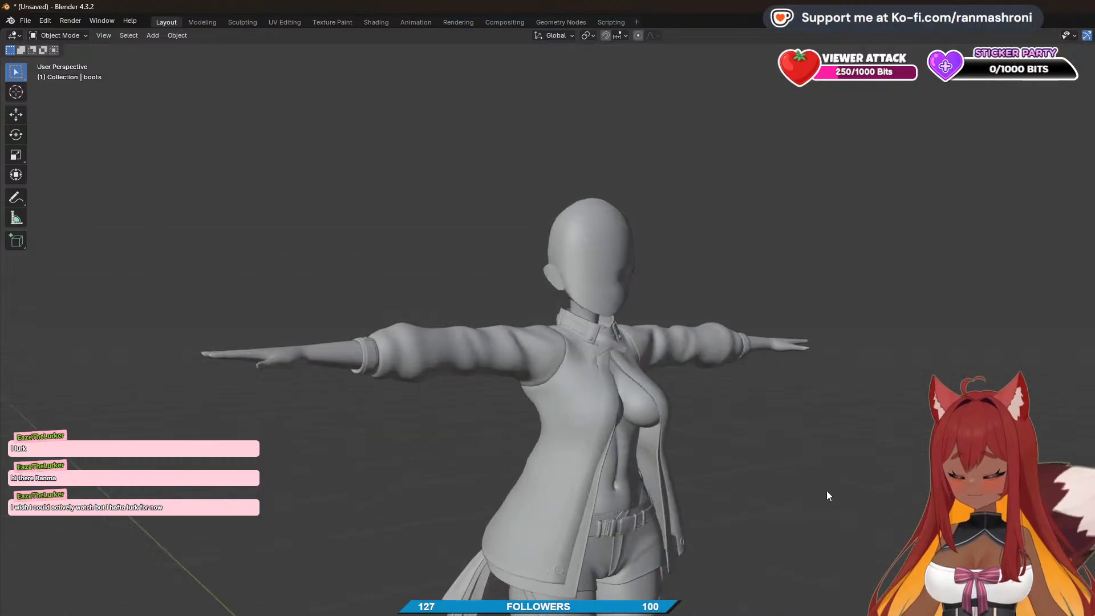
middle_drag(684, 484, 698, 456)
scroll(686, 466, up, 2)
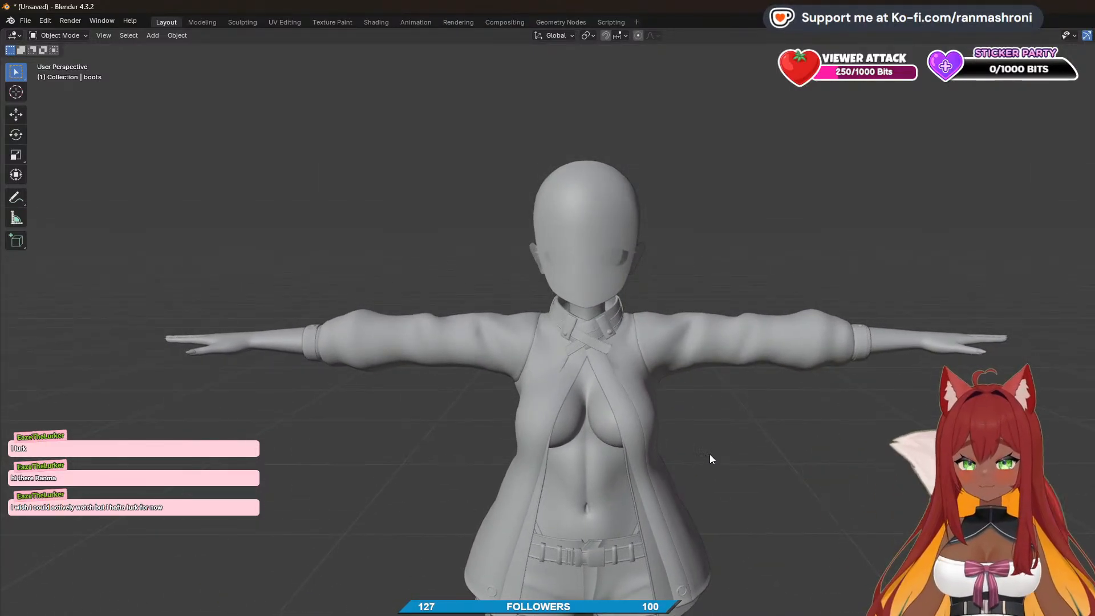
click(531, 517)
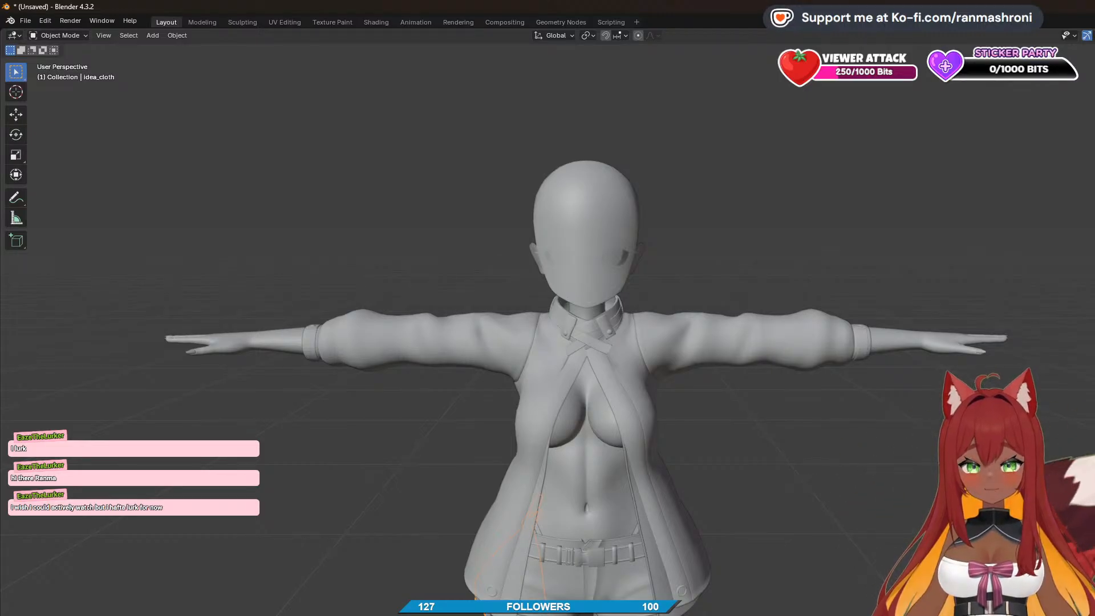
click(536, 525)
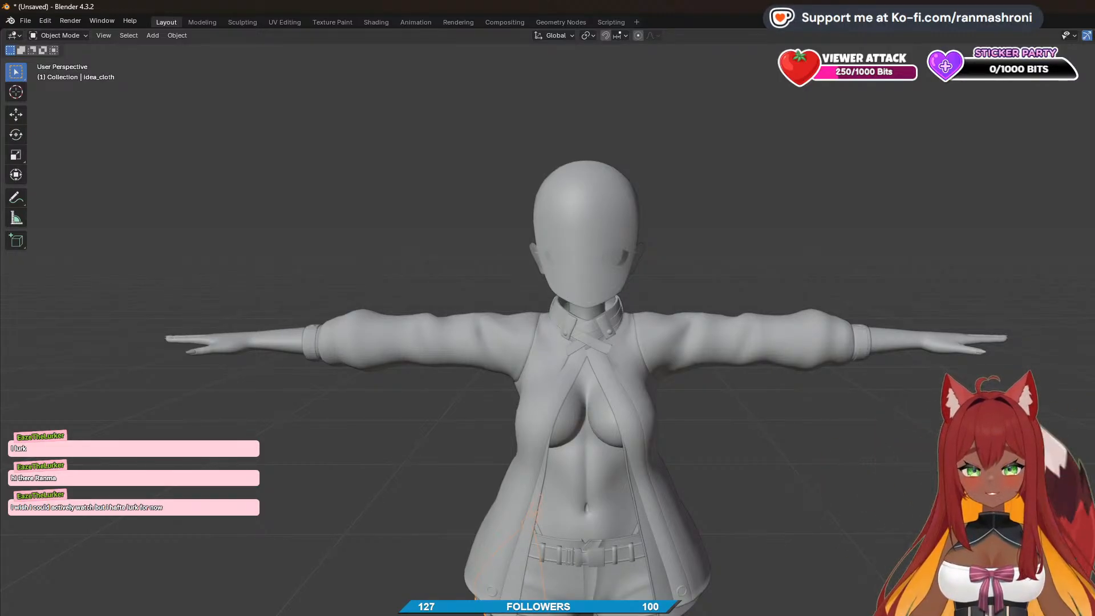
click(536, 525)
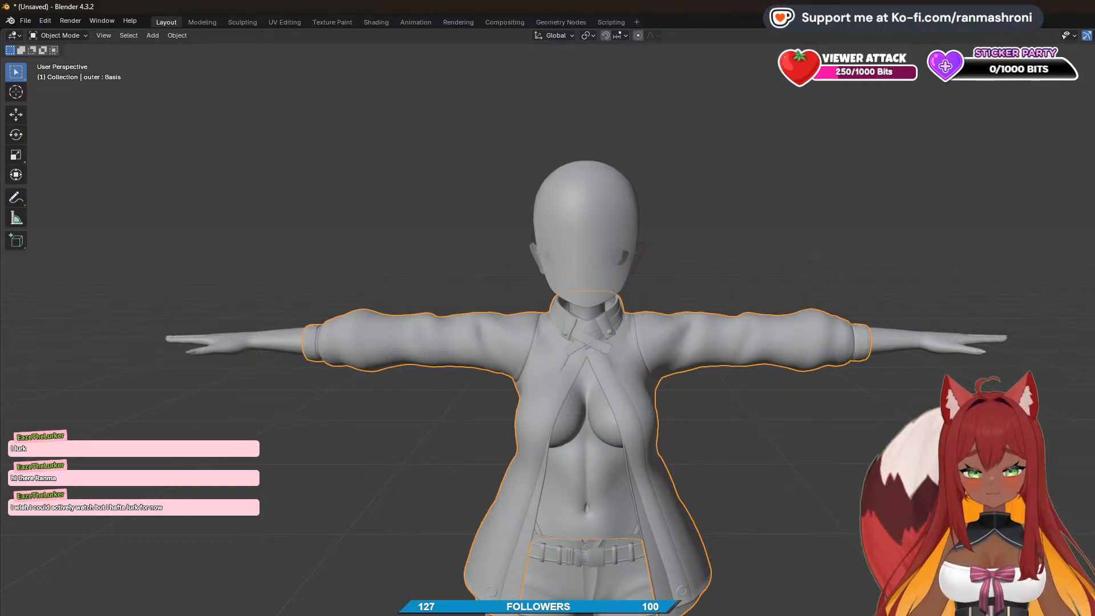
click(602, 488)
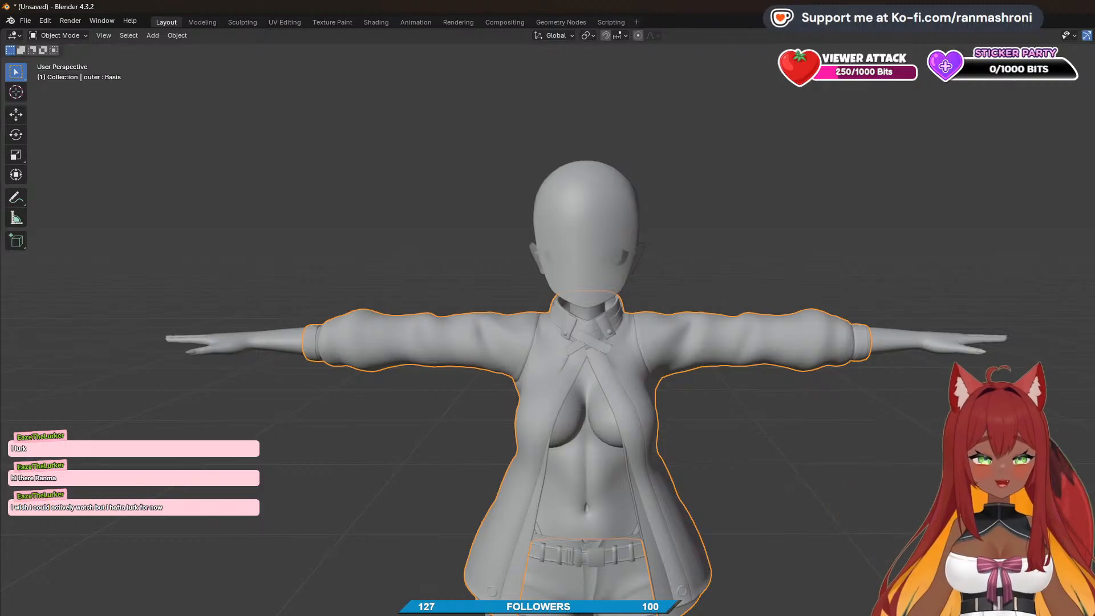
- Select the pants, the body mesh and the underwear one after another at the waist
click(588, 553)
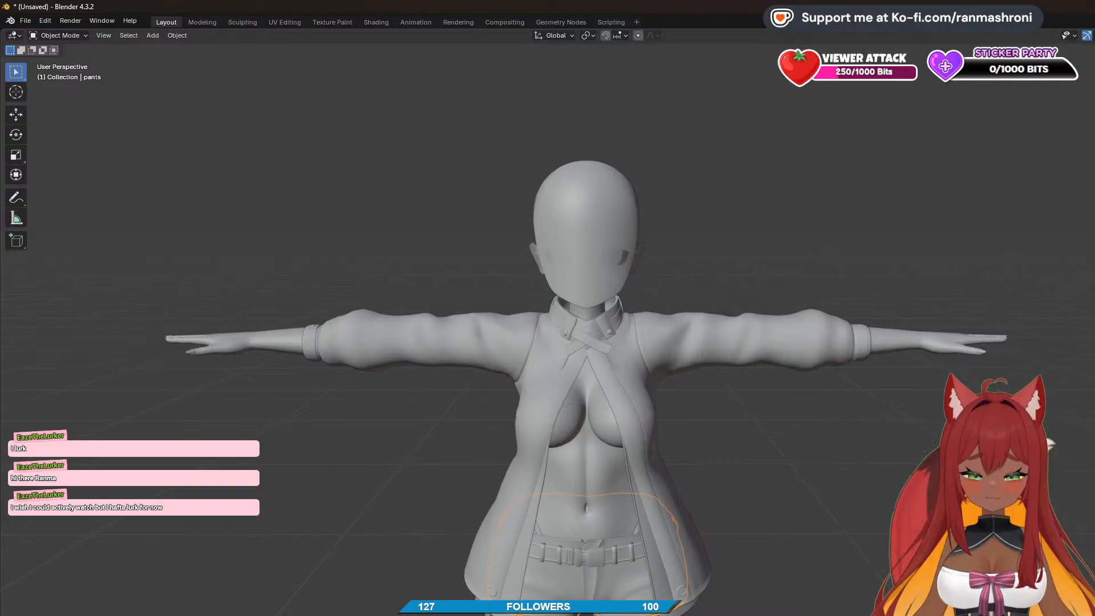
click(620, 461)
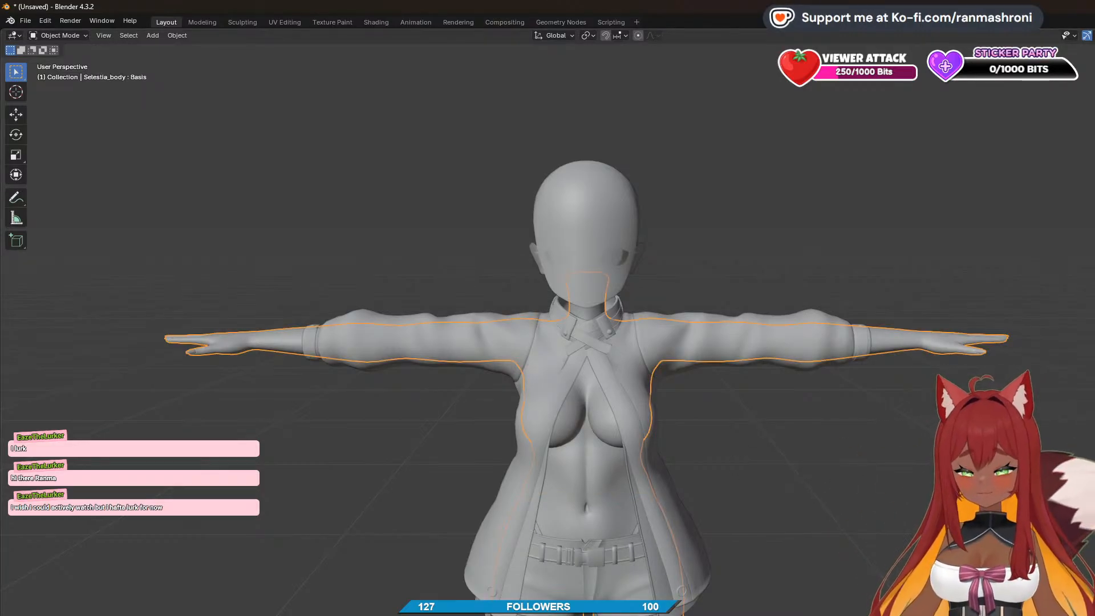
click(589, 556)
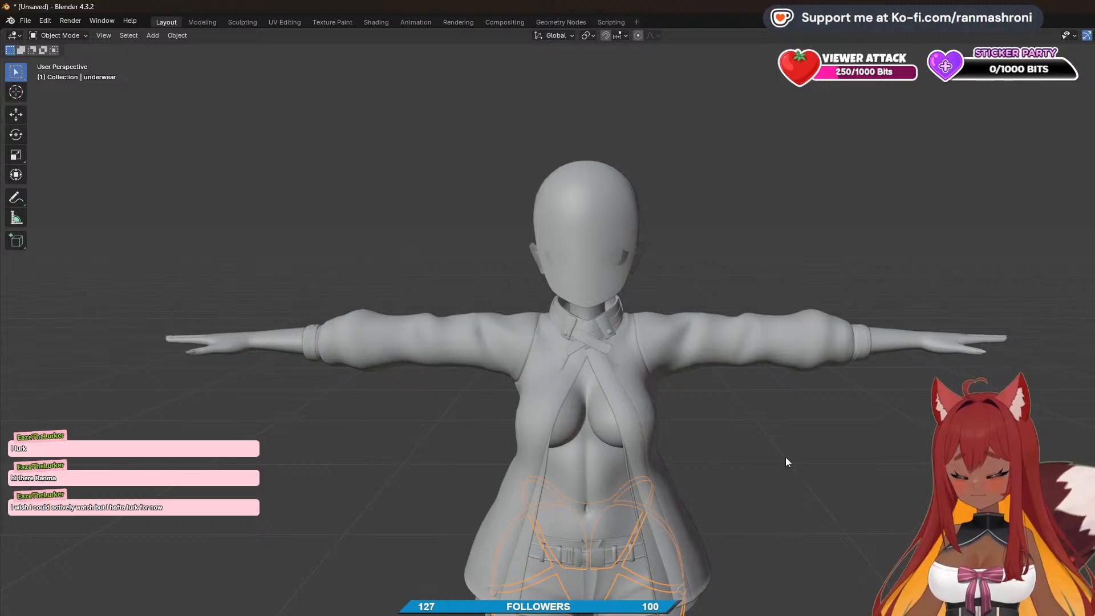
- Temporarily hide the outer coat to examine the bare back and belt, and bring the coat back into view
mouse_move(571, 343)
middle_down()
mouse_move(622, 342)
mouse_move(567, 343)
mouse_move(578, 341)
middle_up()
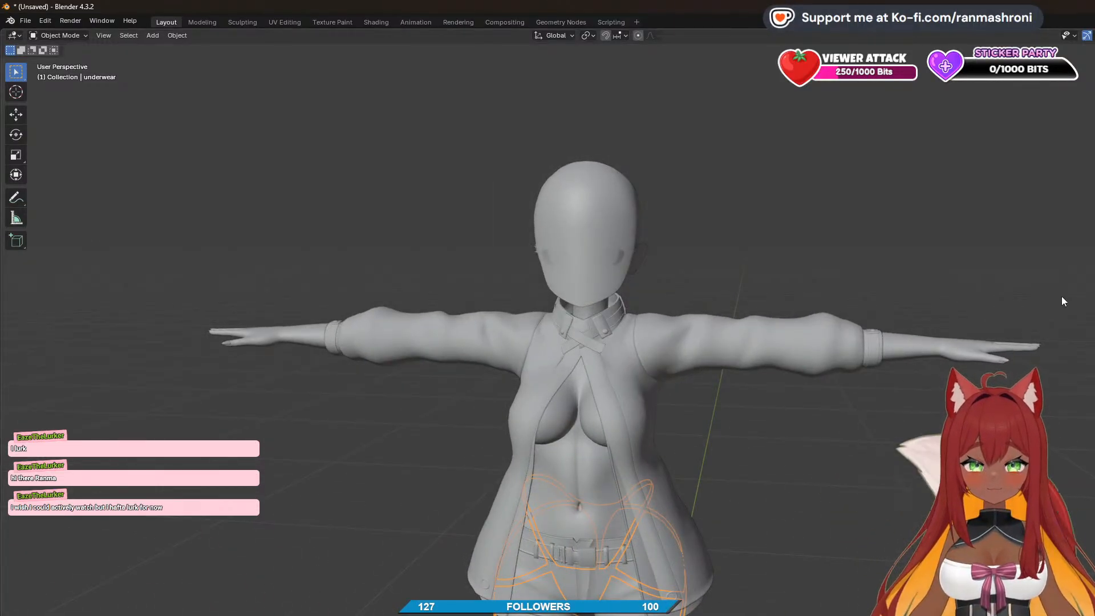
middle_drag(796, 354, 710, 354)
click(696, 354)
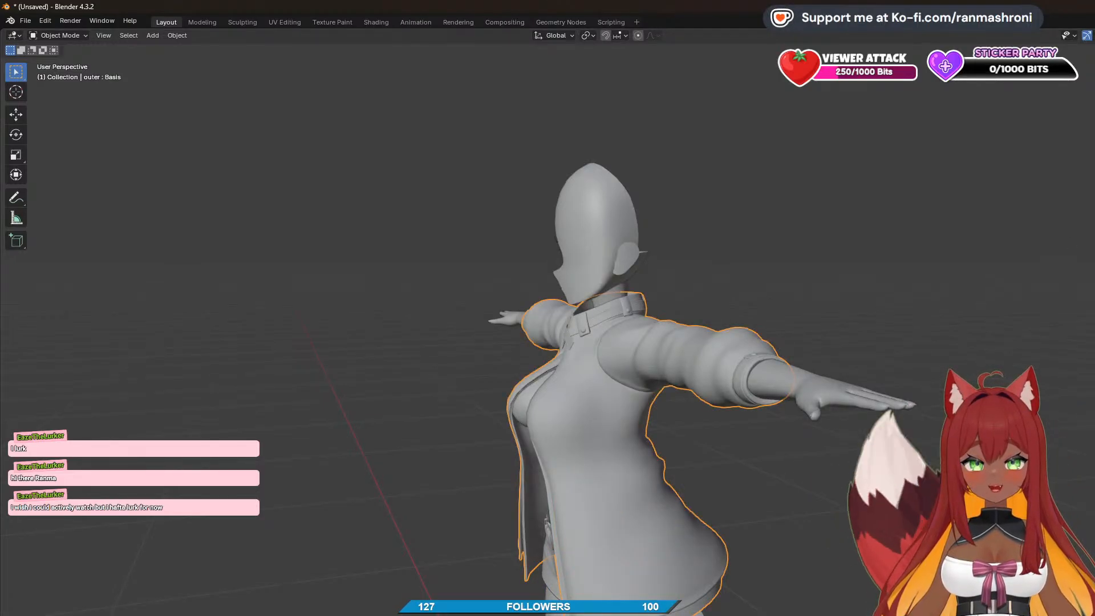
key(h)
middle_drag(913, 286, 1093, 260)
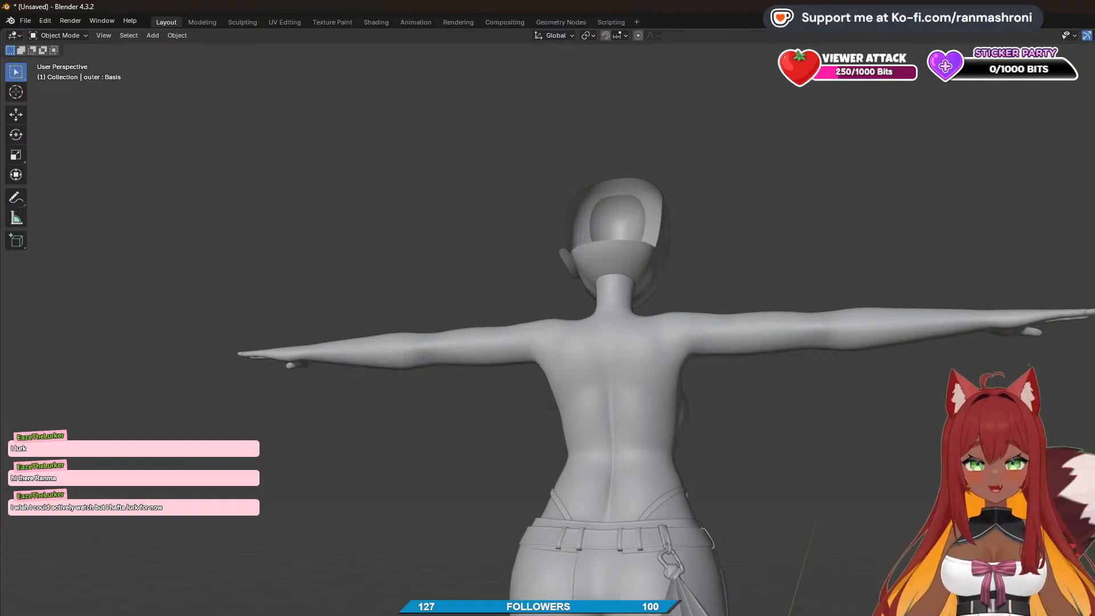
key(alt+h)
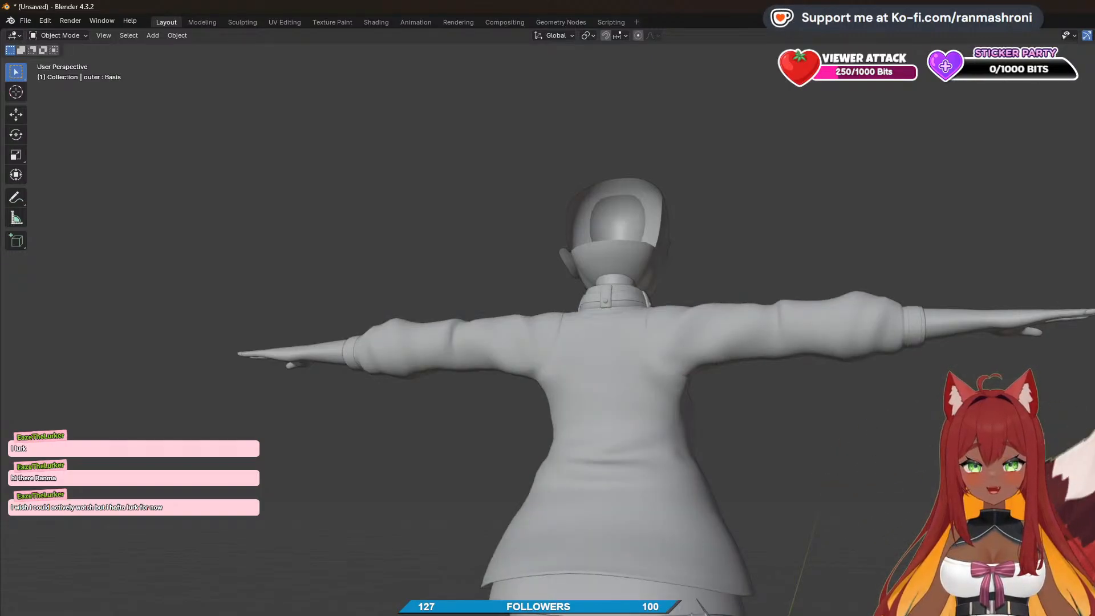
- Select the body mesh, return to the front of the figure, and undo the last change to the chest shape
click(632, 269)
middle_drag(631, 259, 582, 457)
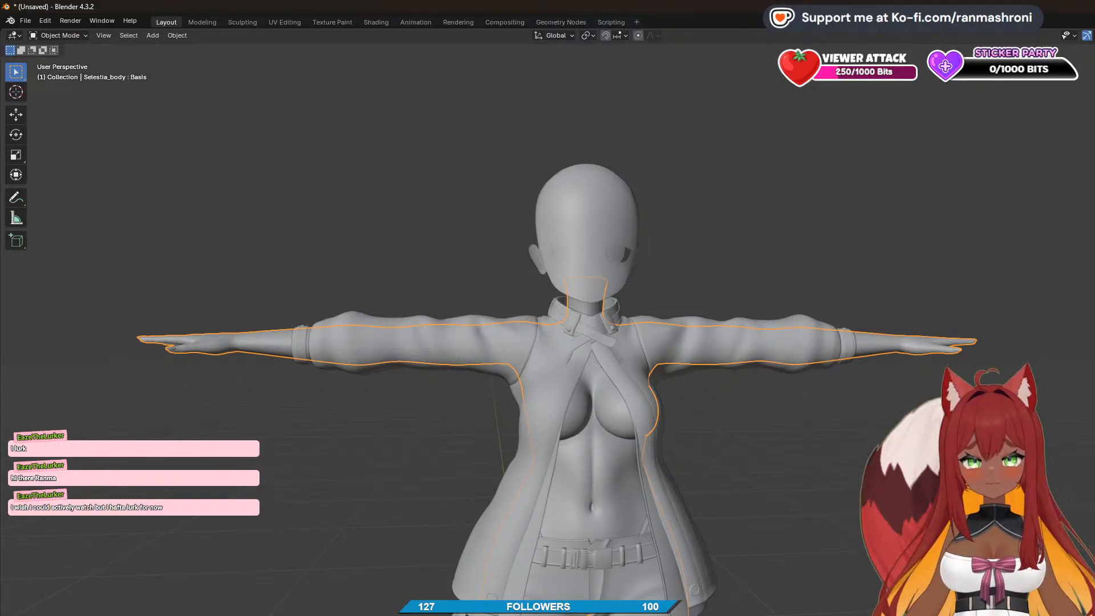
key(ctrl+z)
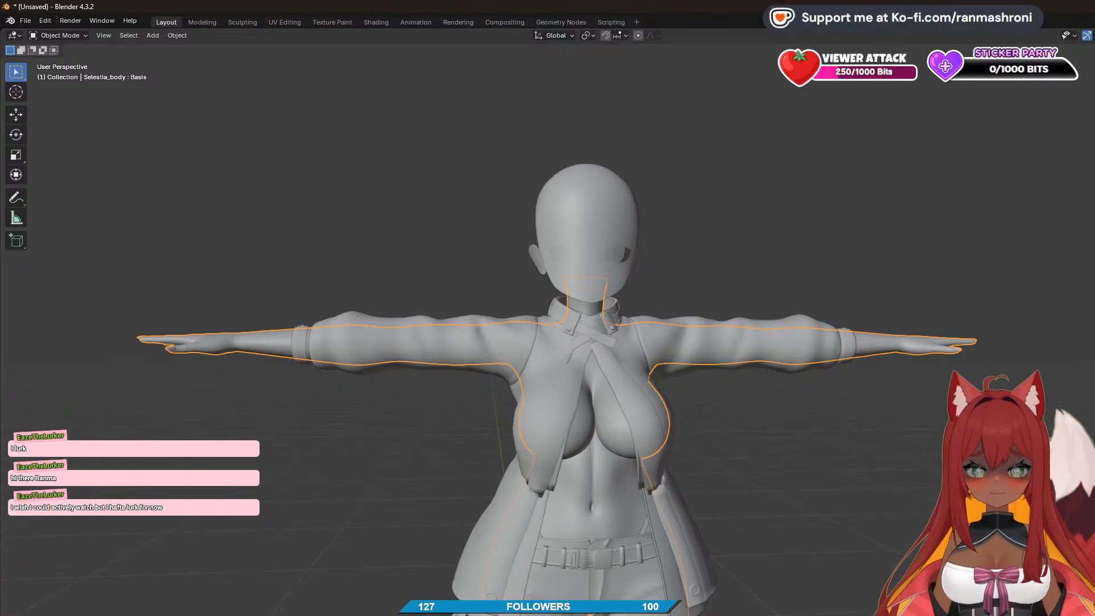
- Undo another recent change and examine how the coat fits over the chest from the front, side and below
key(ctrl+z)
middle_drag(907, 389, 1071, 402)
scroll(895, 424, up, 4)
middle_drag(930, 416, 774, 427)
scroll(619, 455, down, 3)
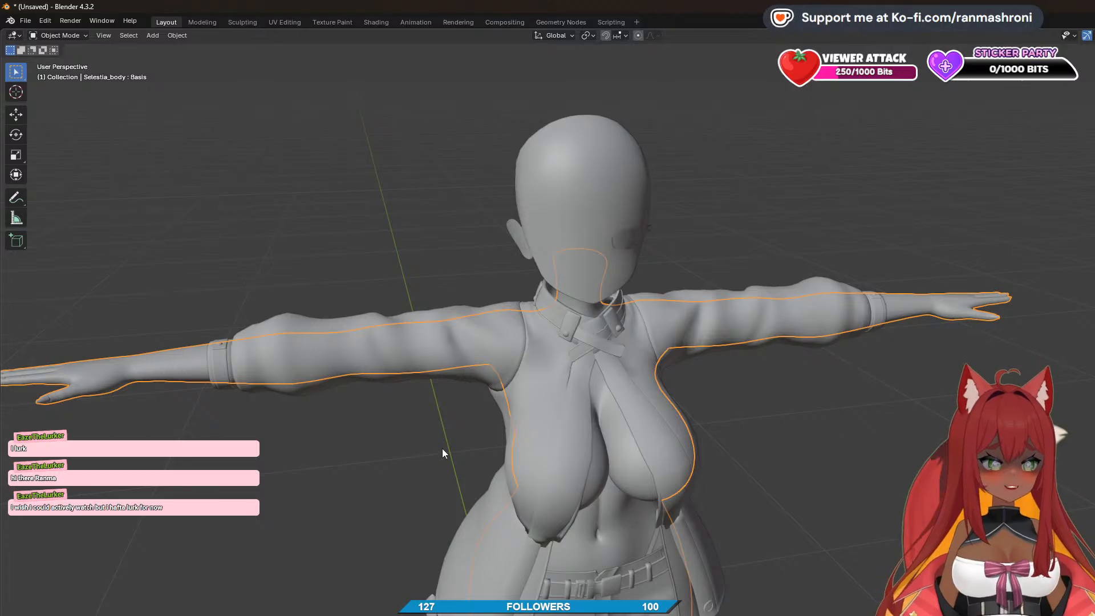
middle_drag(443, 449, 627, 468)
scroll(521, 546, up, 4)
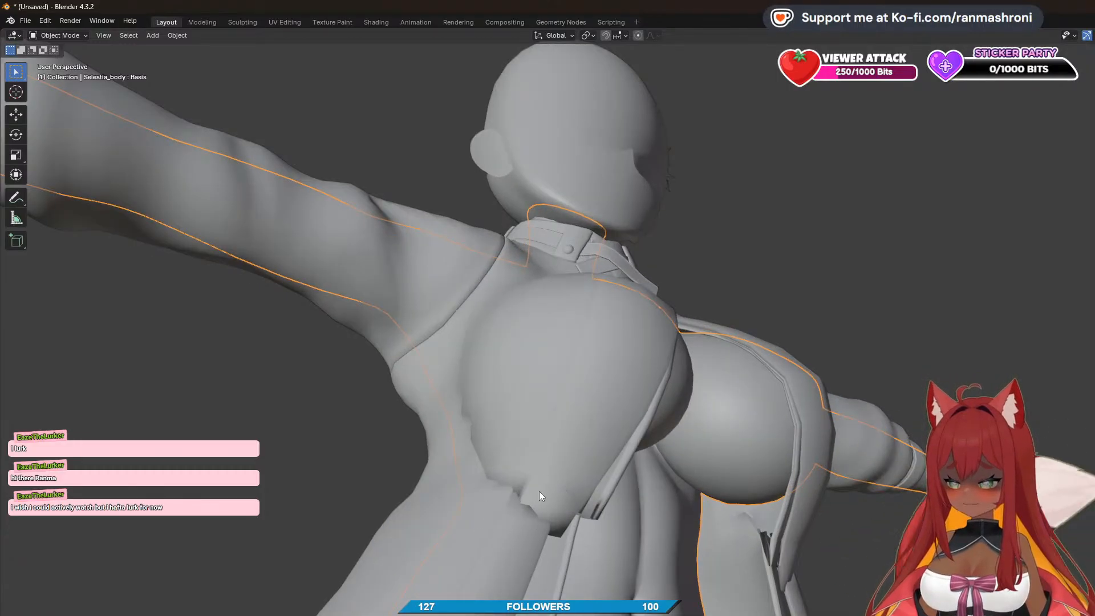
middle_drag(568, 466, 614, 458)
scroll(616, 436, down, 5)
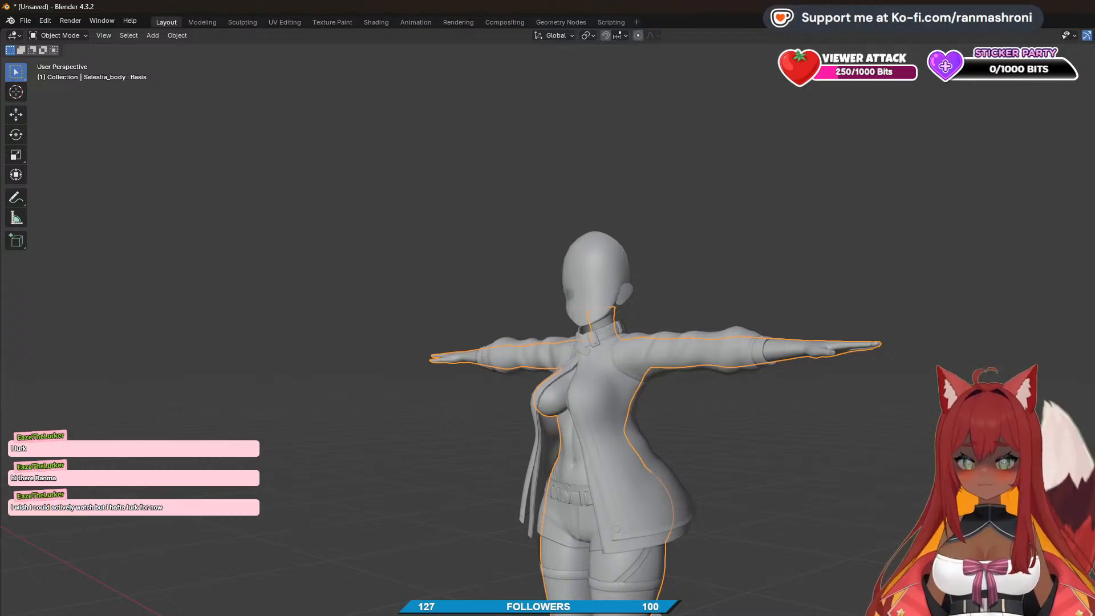
middle_drag(914, 316, 845, 267)
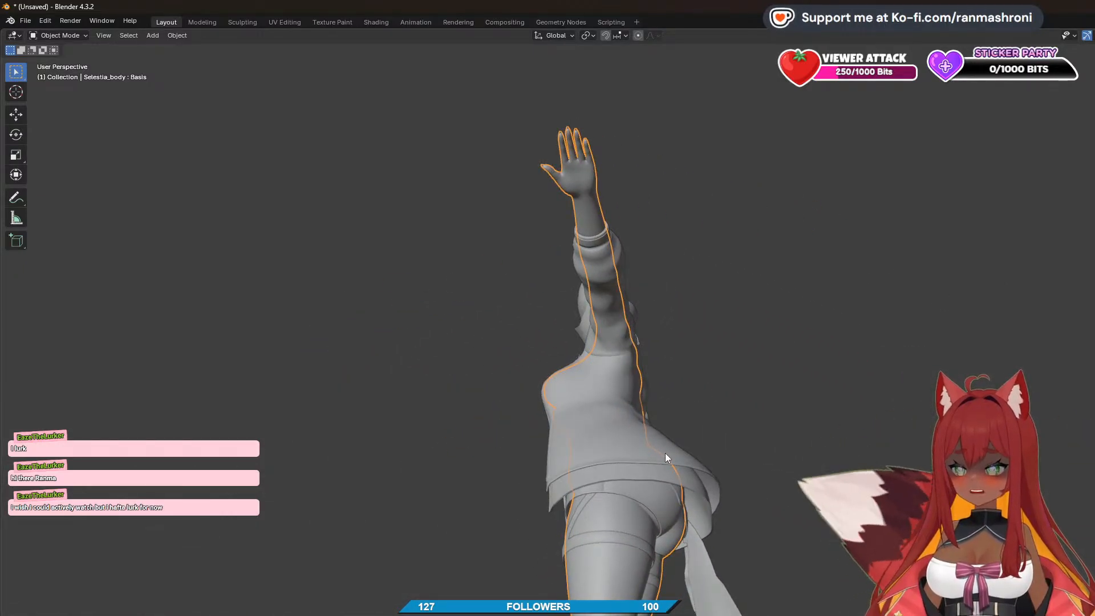
middle_drag(693, 484, 820, 435)
scroll(816, 433, up, 5)
middle_drag(665, 463, 737, 457)
scroll(755, 466, down, 1)
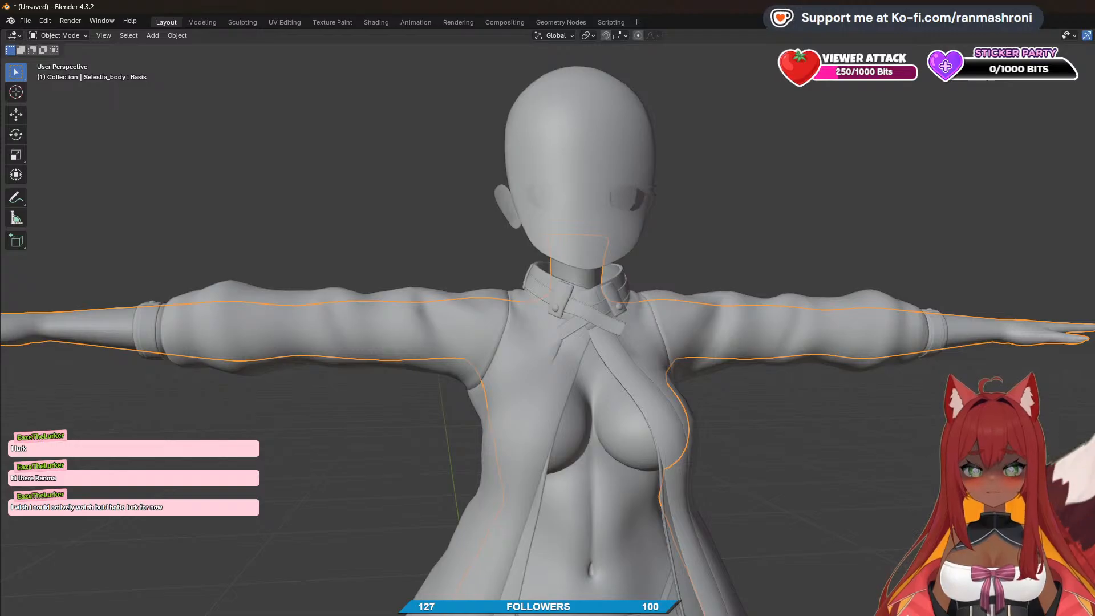
- Select the underwear and hide the coat and other outfit pieces, leaving only the underwear and the body shown
scroll(742, 365, down, 6)
click(579, 511)
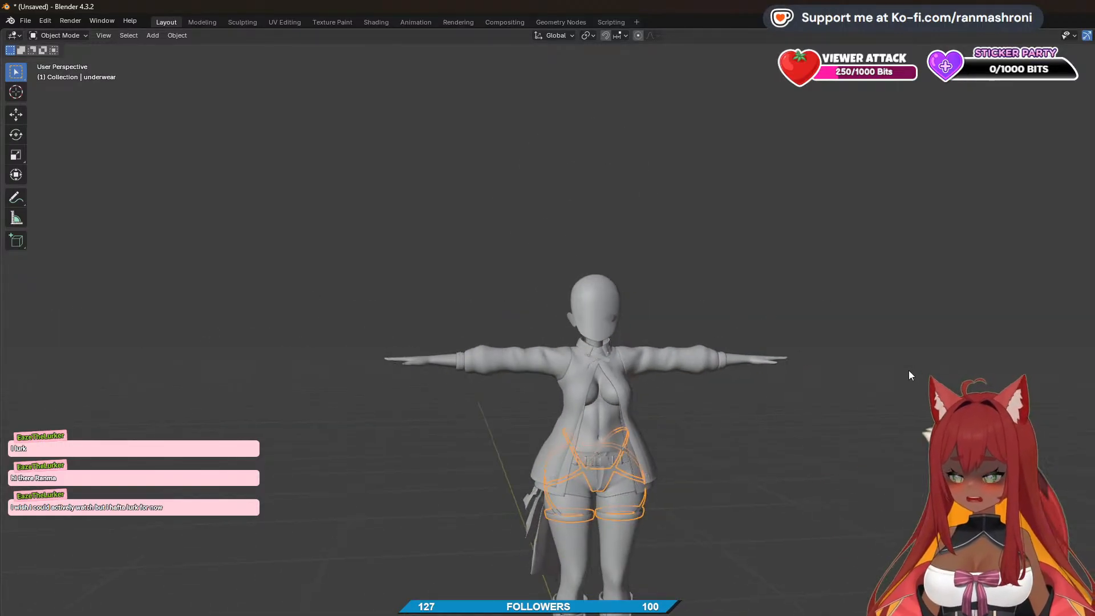
mouse_move(907, 370)
middle_down()
mouse_move(751, 359)
mouse_move(913, 370)
middle_up()
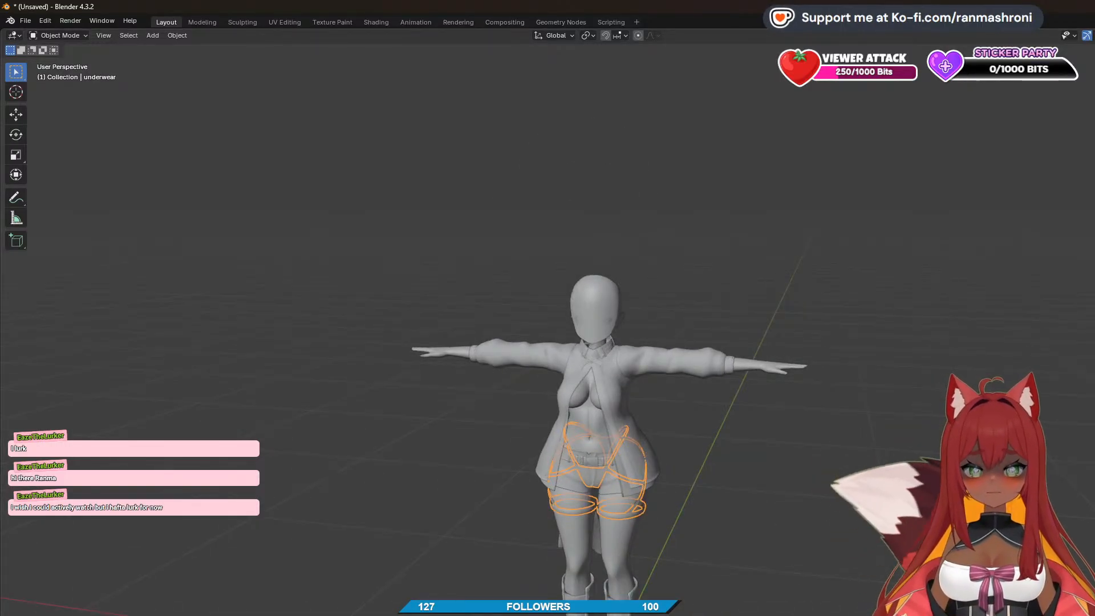
key(h)
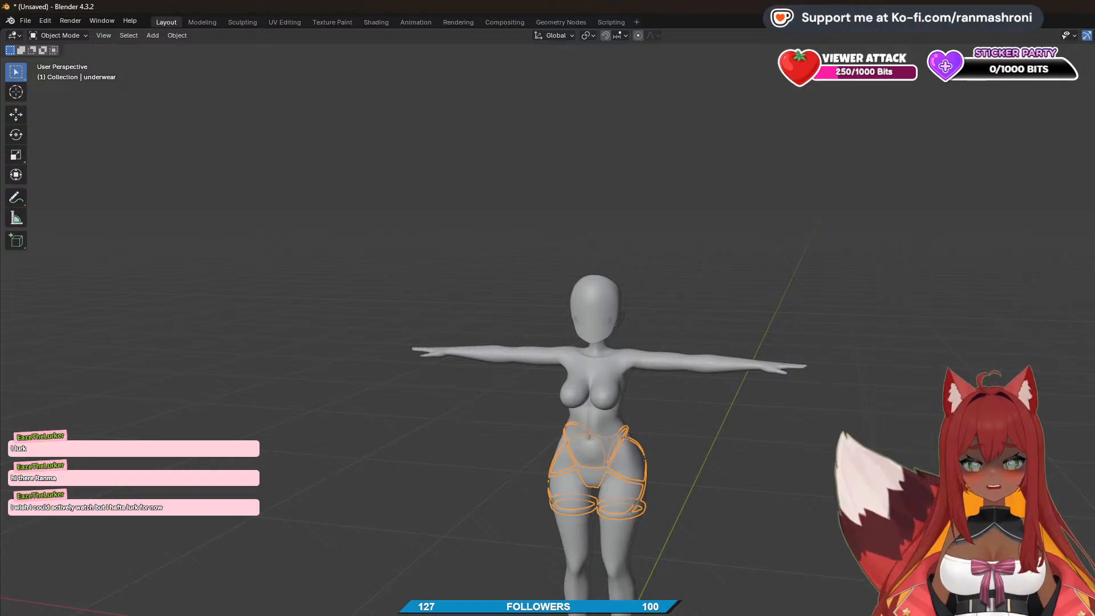
- Examine how the underwear and its straps sit against the hips and thighs from the front and side
scroll(776, 427, up, 3)
middle_drag(777, 430, 809, 381)
scroll(841, 489, up, 2)
scroll(778, 458, up, 5)
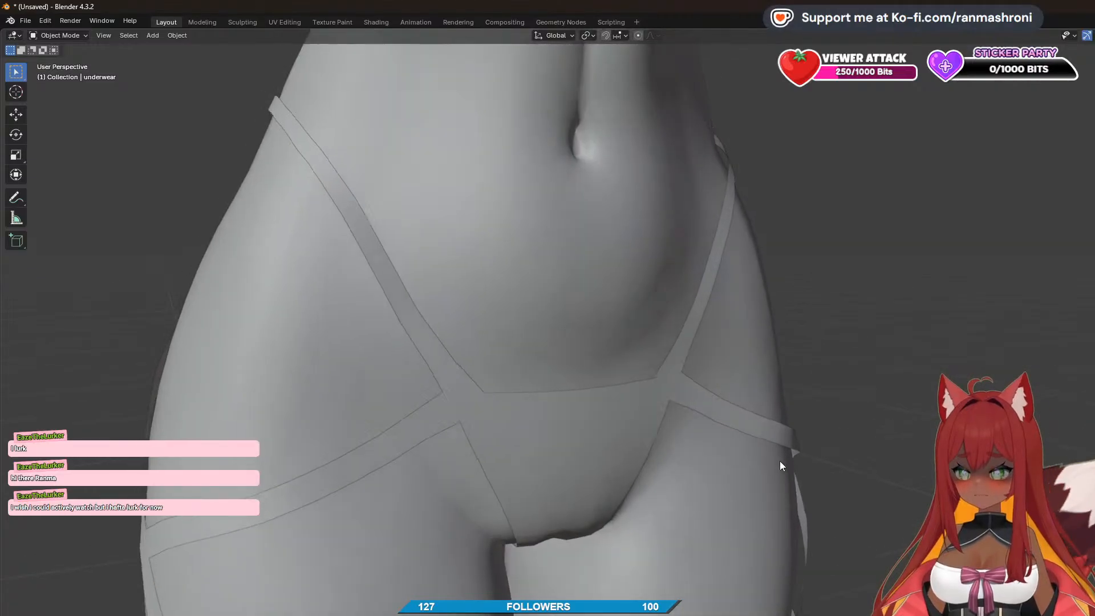
middle_drag(779, 461, 741, 488)
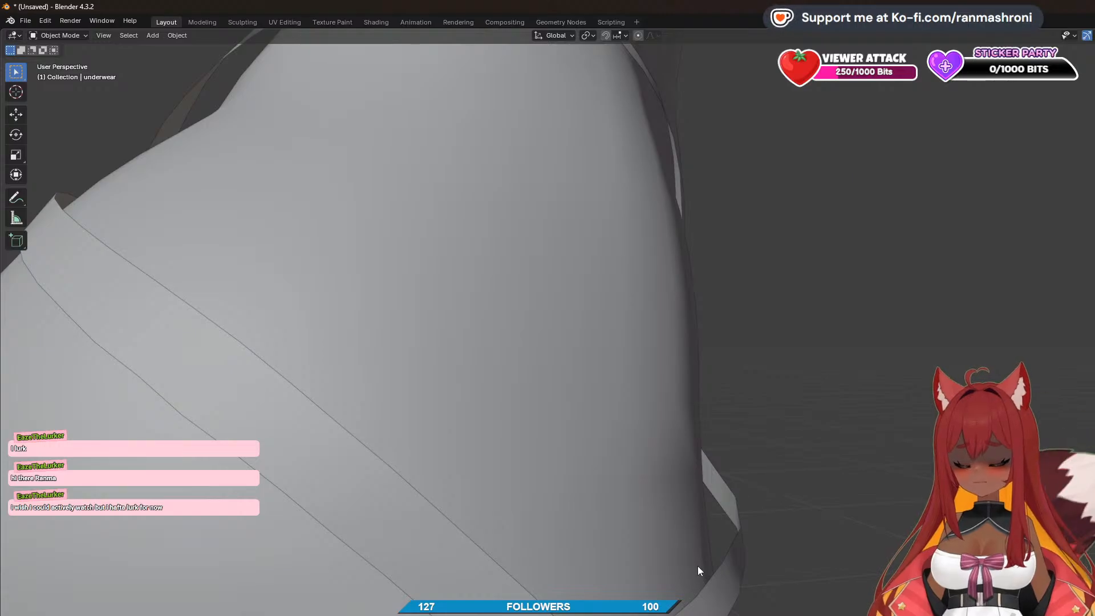
middle_drag(697, 566, 810, 535)
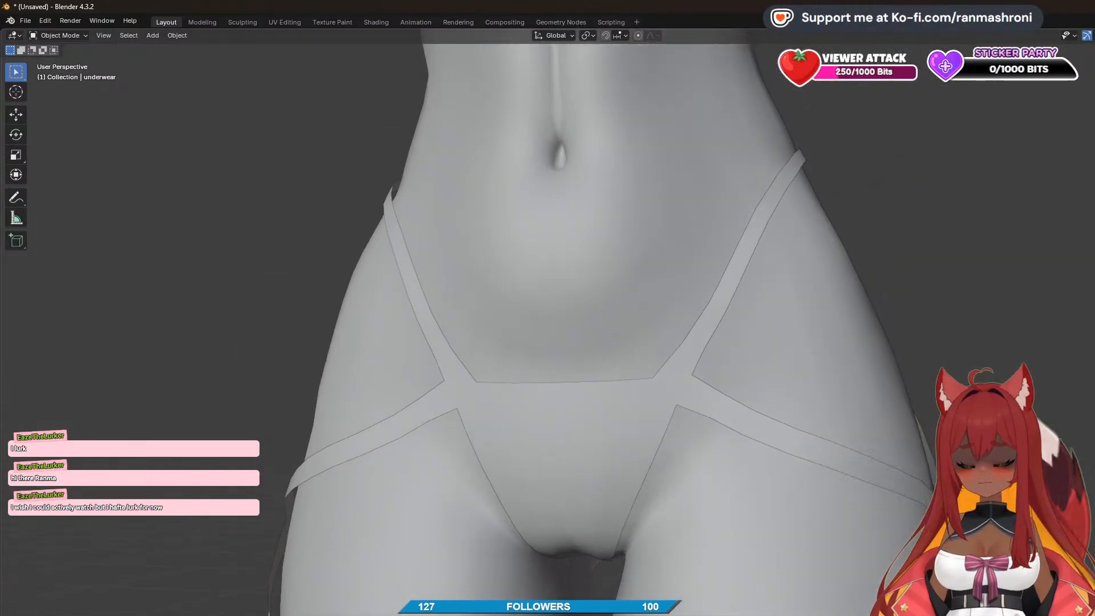
- Enter Edit Mode on the underwear and clear the vertex selection, facing the hip straps
click(88, 39)
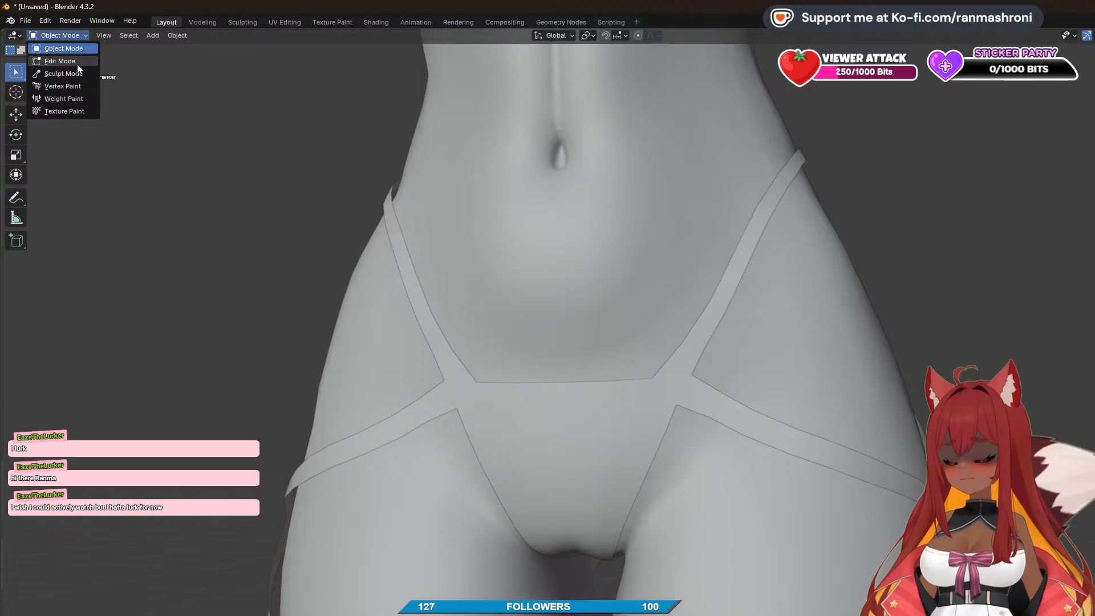
click(74, 61)
middle_drag(710, 280, 728, 326)
scroll(717, 330, up, 2)
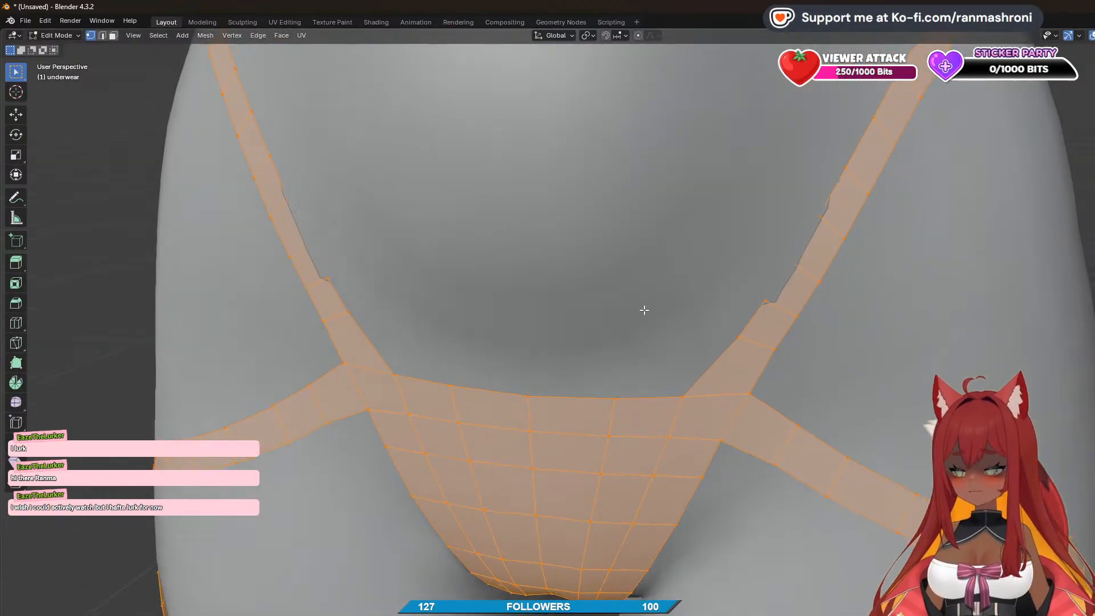
scroll(714, 293, up, 2)
scroll(685, 291, down, 1)
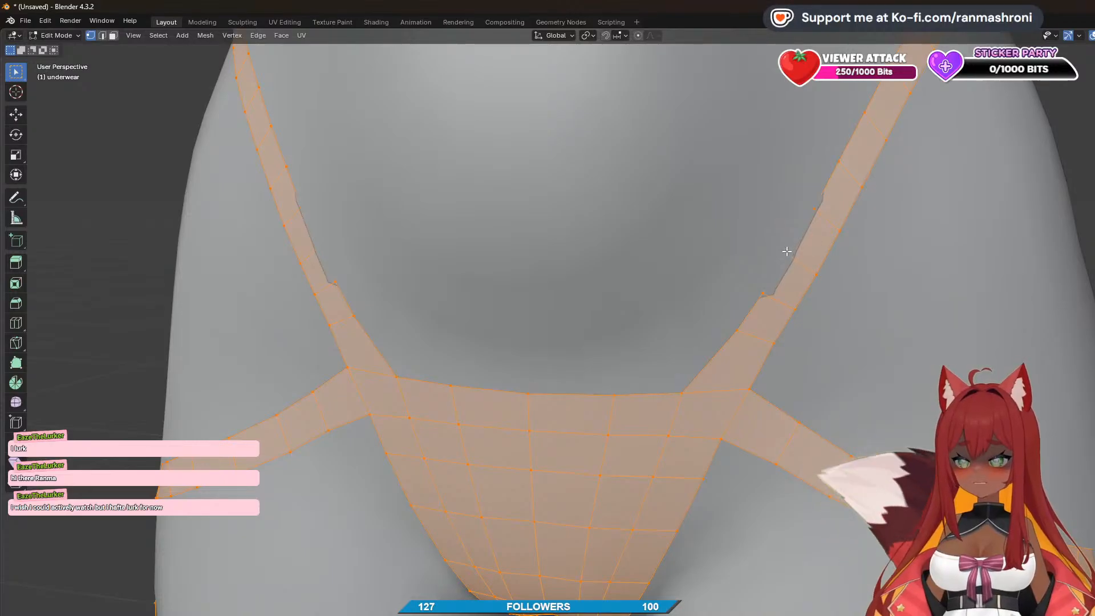
key(alt+a)
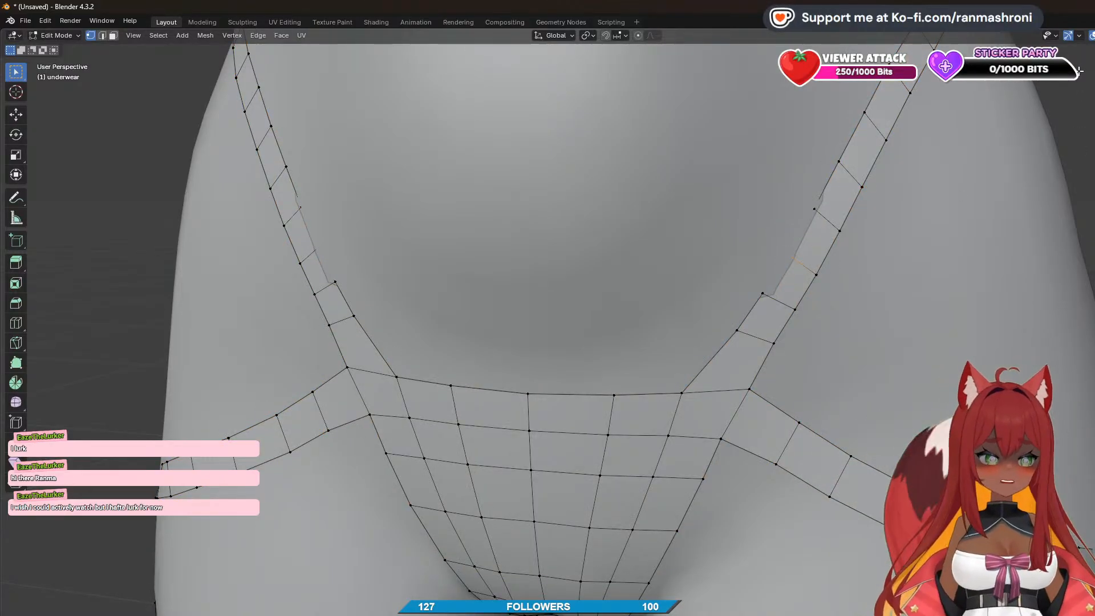
- Try moving the sunken inner-edge vertex of the hip strap along Y with smooth proportional editing, reducing the proportional size to 0.01436 m
key(g)
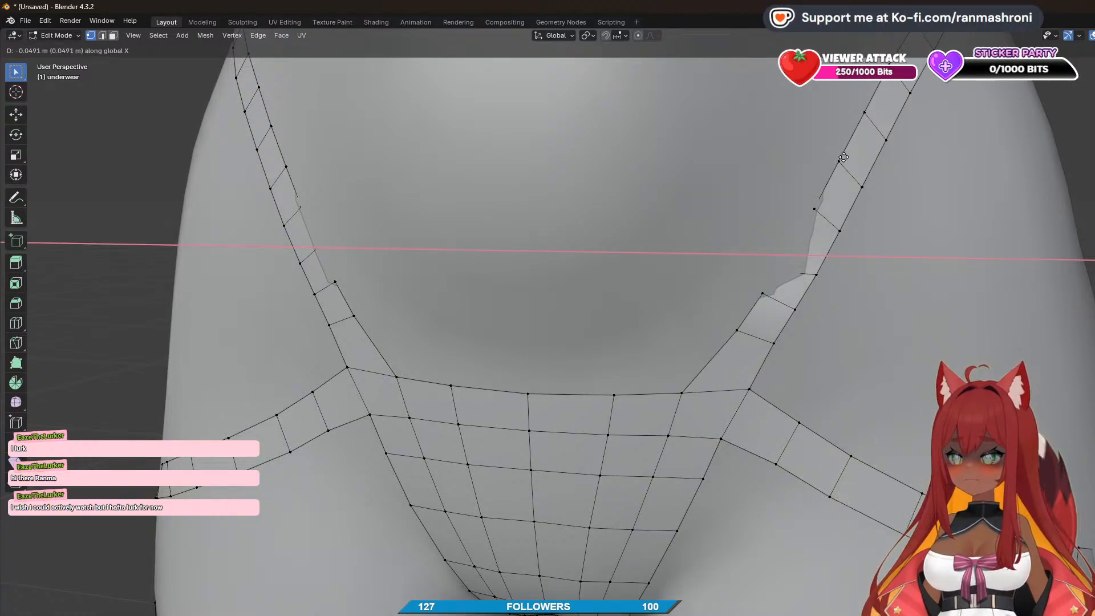
key(Escape)
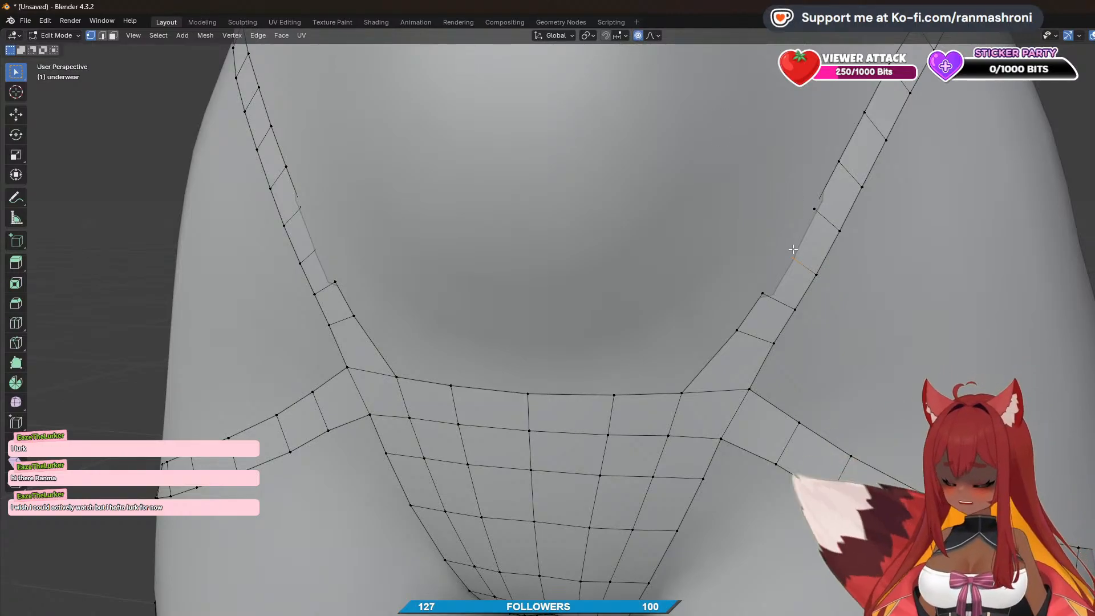
key(g)
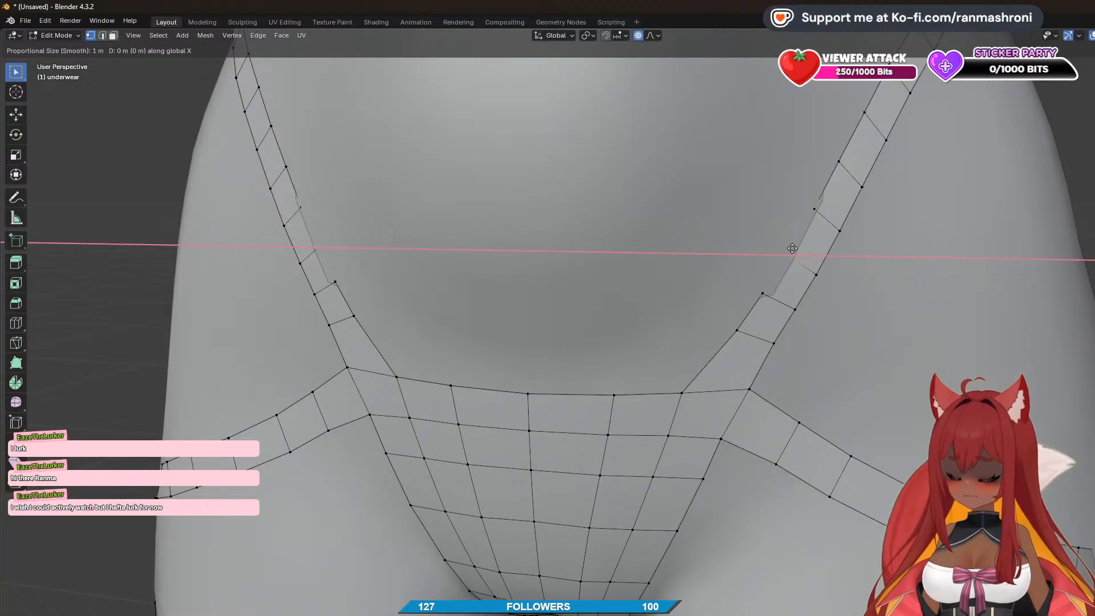
scroll(787, 240, up, 1)
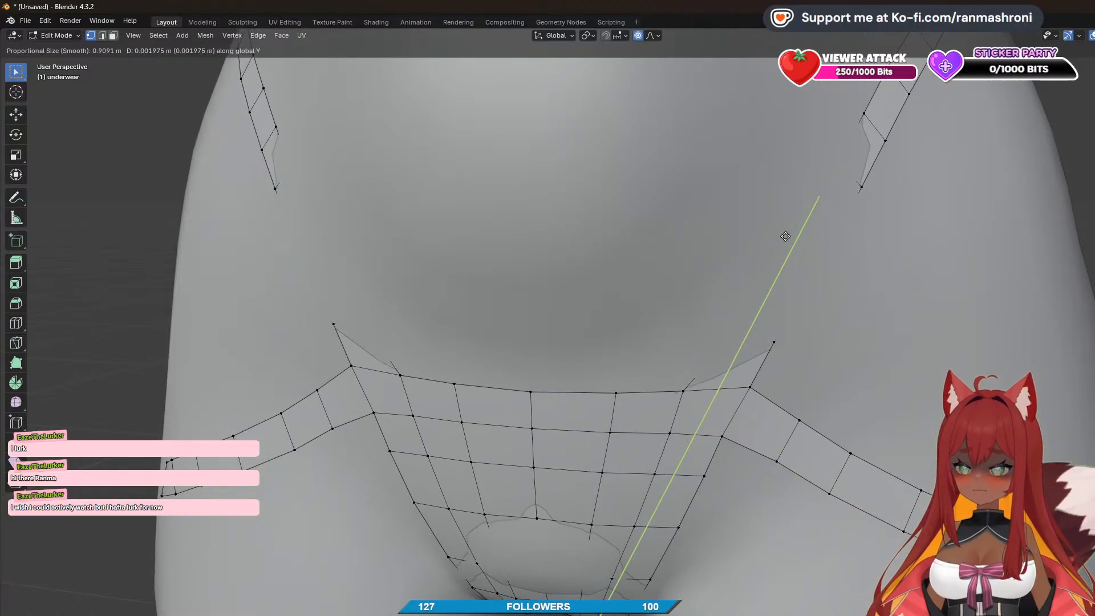
scroll(785, 236, down, 20)
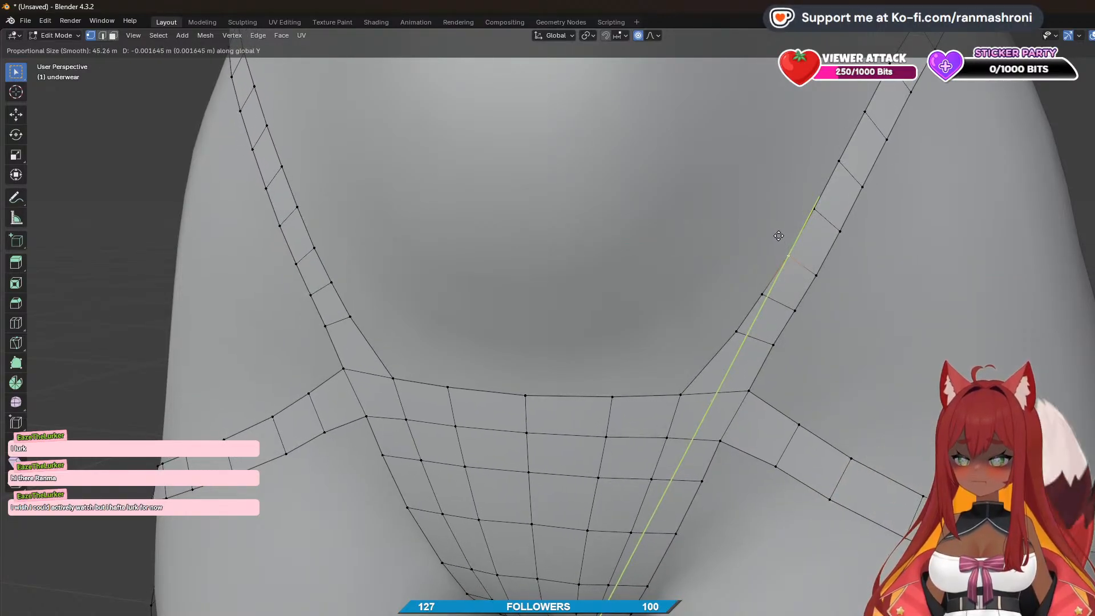
scroll(777, 234, down, 9)
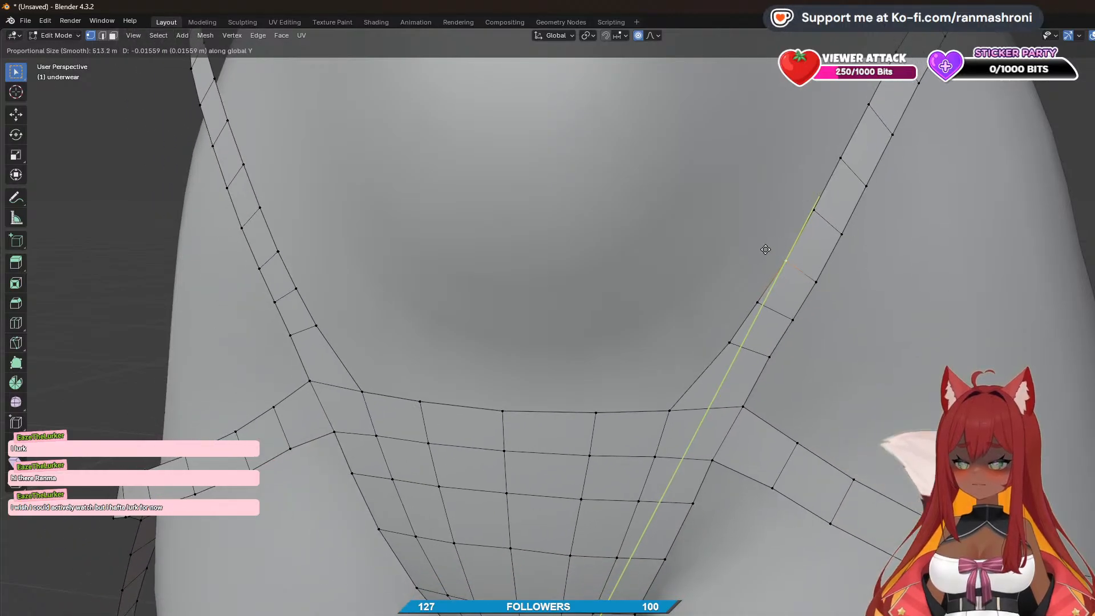
scroll(765, 249, up, 20)
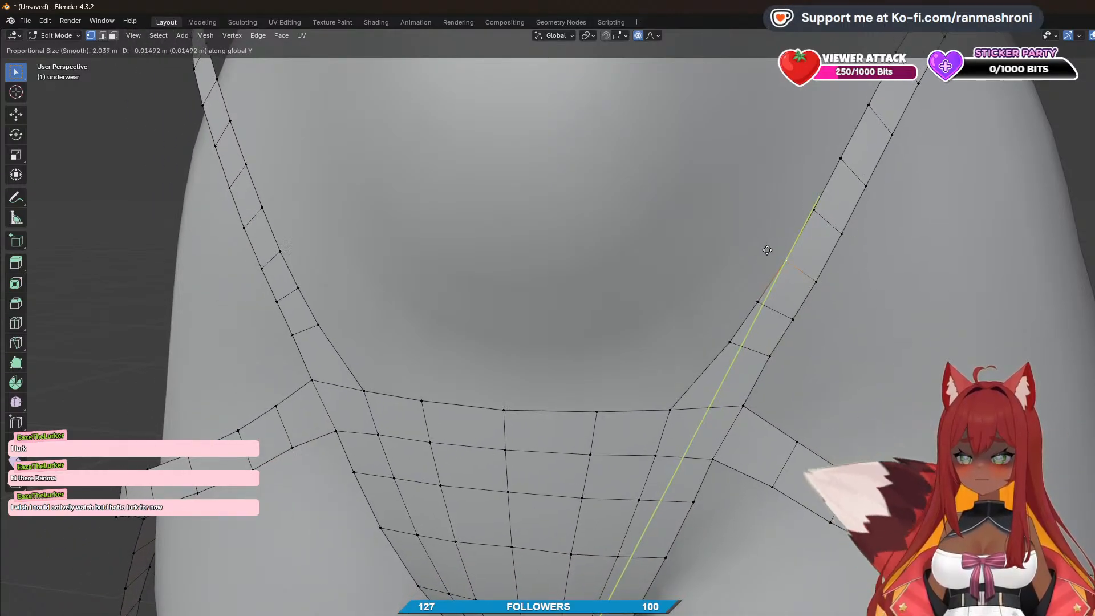
scroll(779, 243, up, 20)
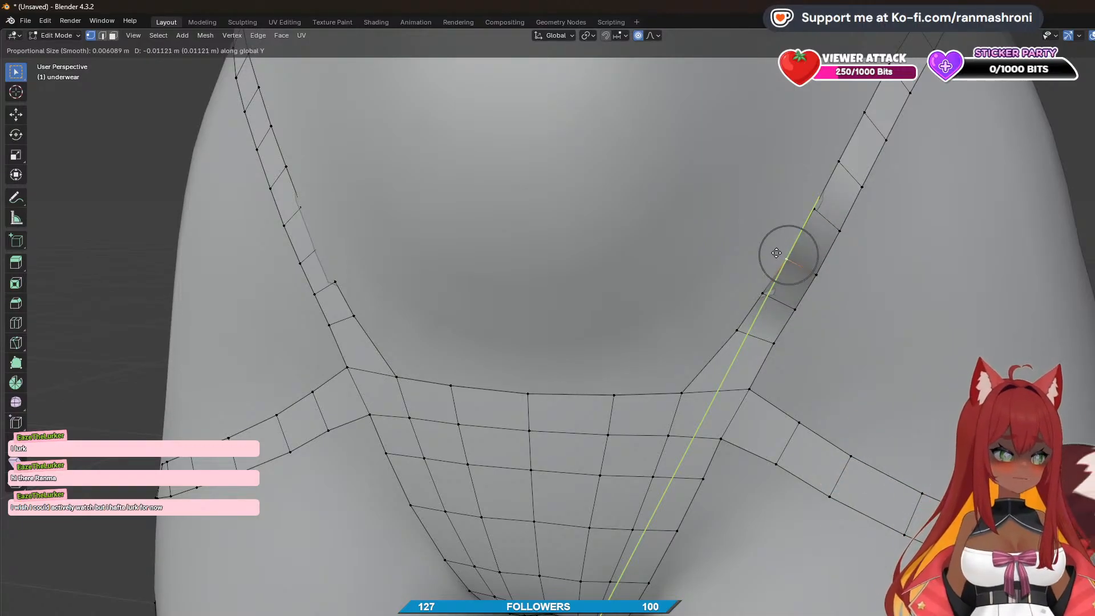
scroll(771, 251, down, 14)
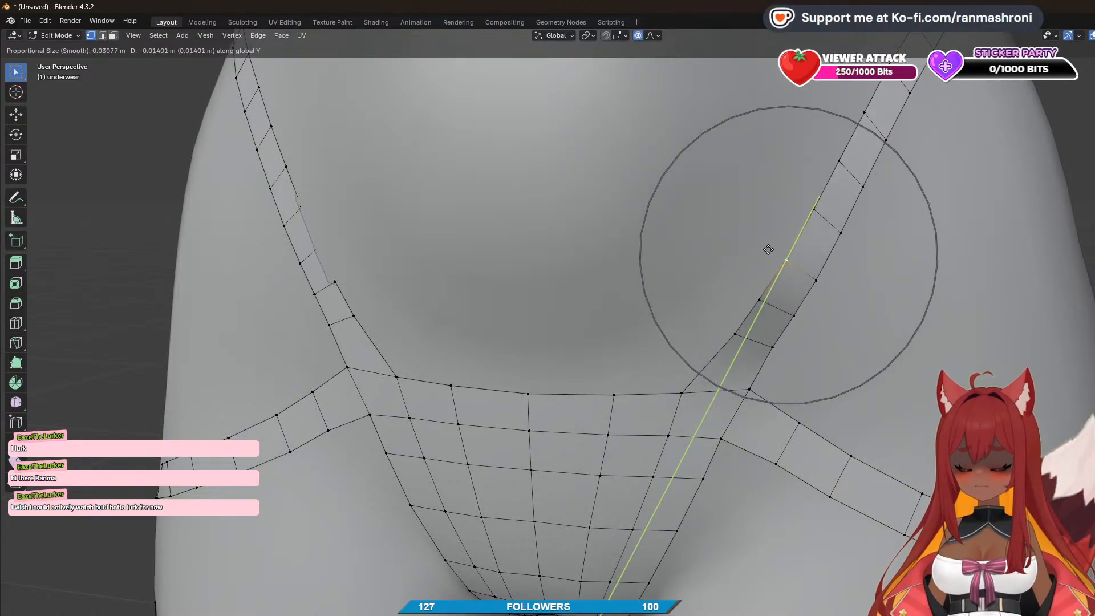
scroll(768, 249, down, 5)
scroll(770, 245, up, 16)
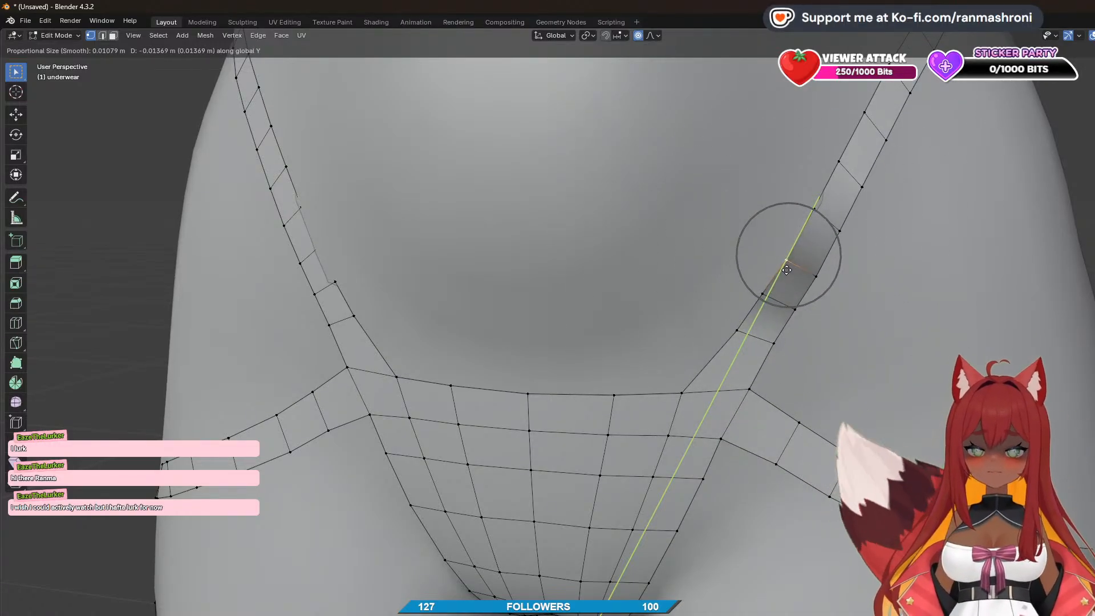
scroll(786, 268, down, 3)
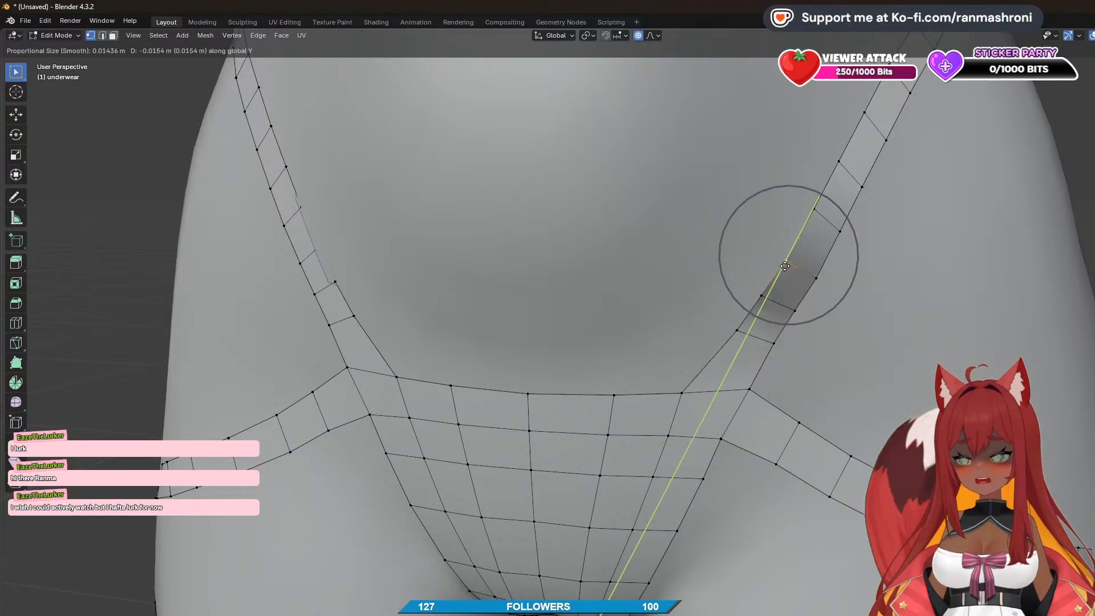
click(785, 266)
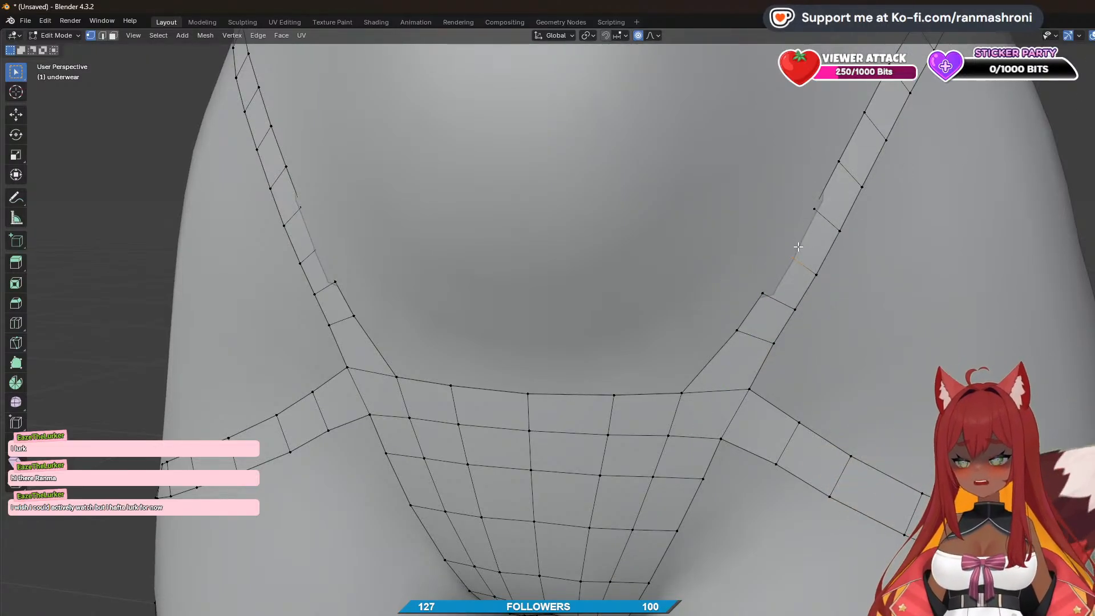
- Move the sunken strap vertex about -0.0003 m along Y, and slightly adjust the next inner-edge vertex above it
key(g)
key(y)
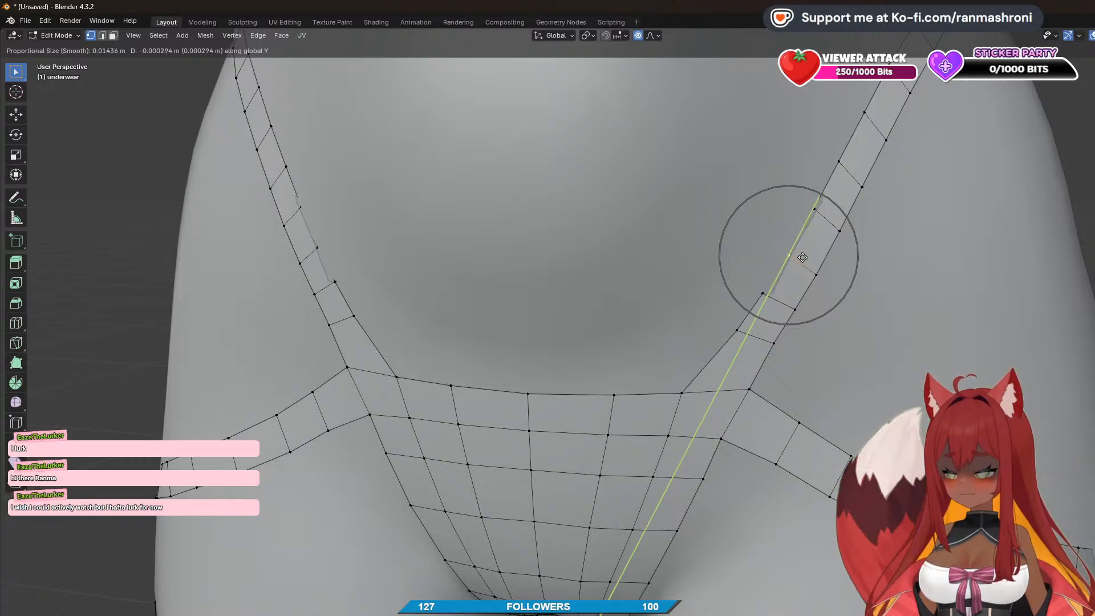
click(802, 258)
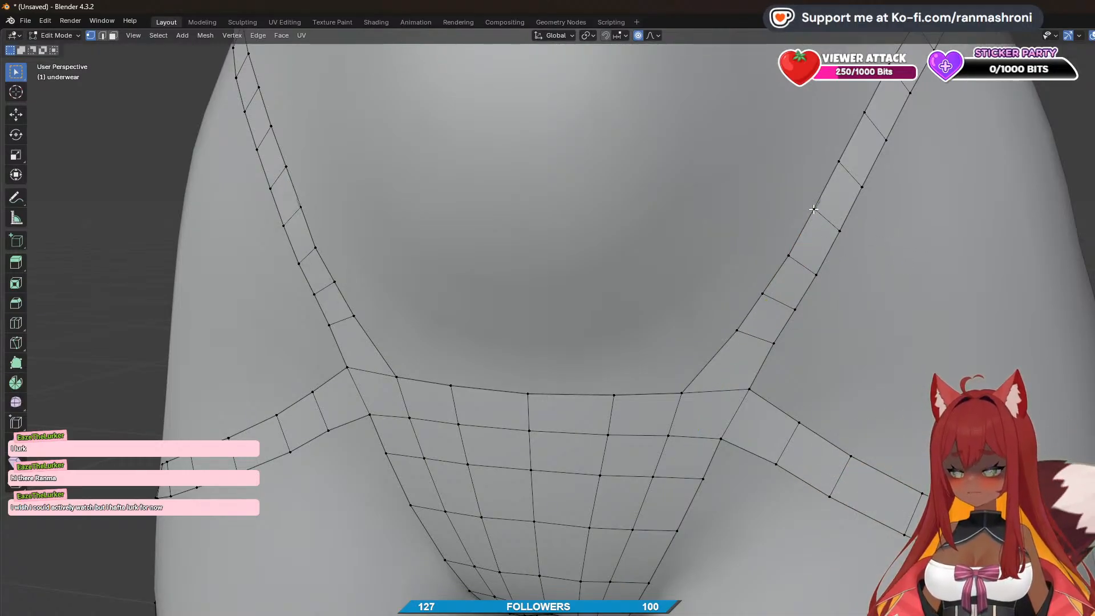
key(g)
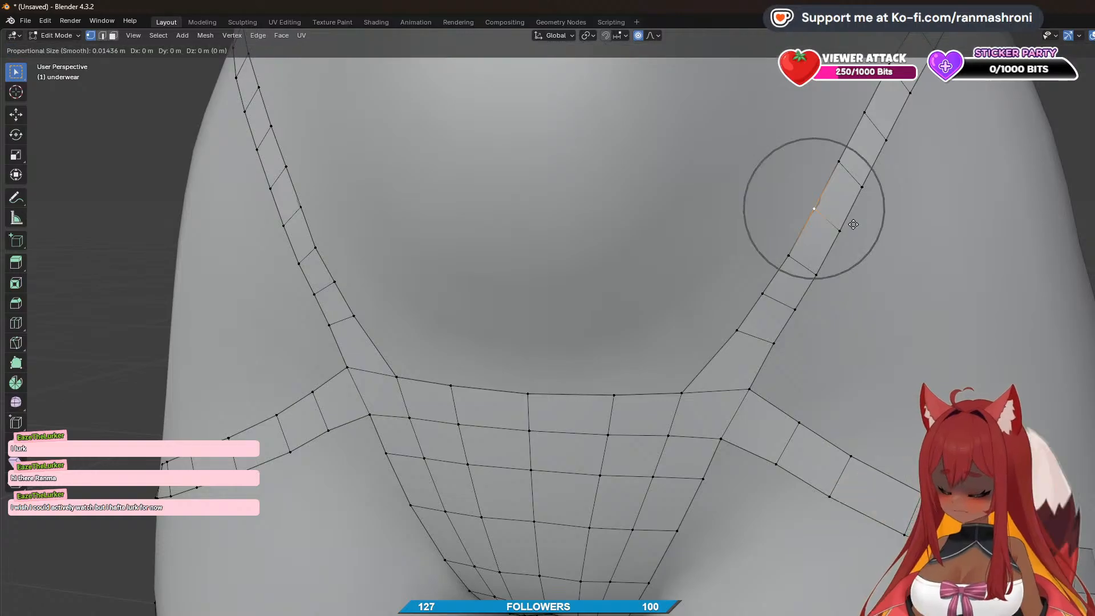
click(853, 226)
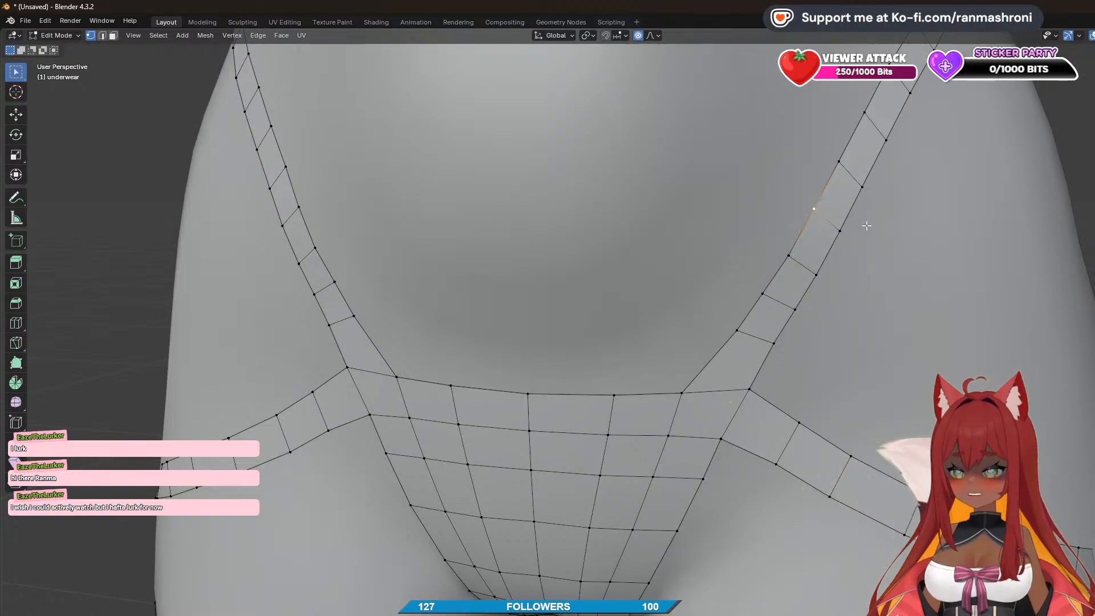
- Try adjusting the vertex on the underwear's underside where the body pokes through the mesh
middle_drag(868, 225, 930, 200)
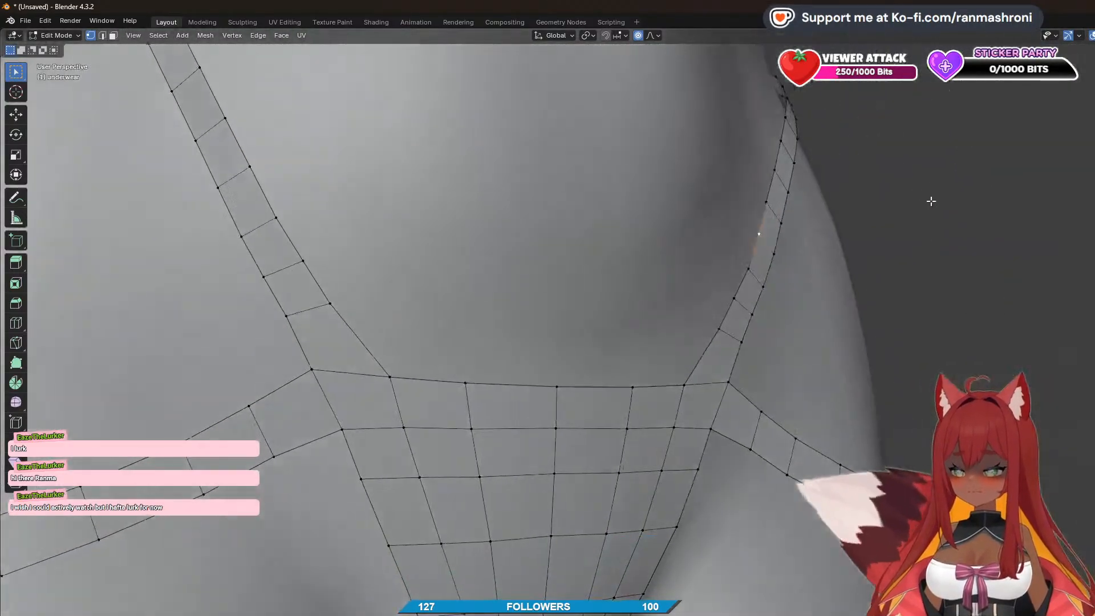
middle_drag(662, 293, 548, 517)
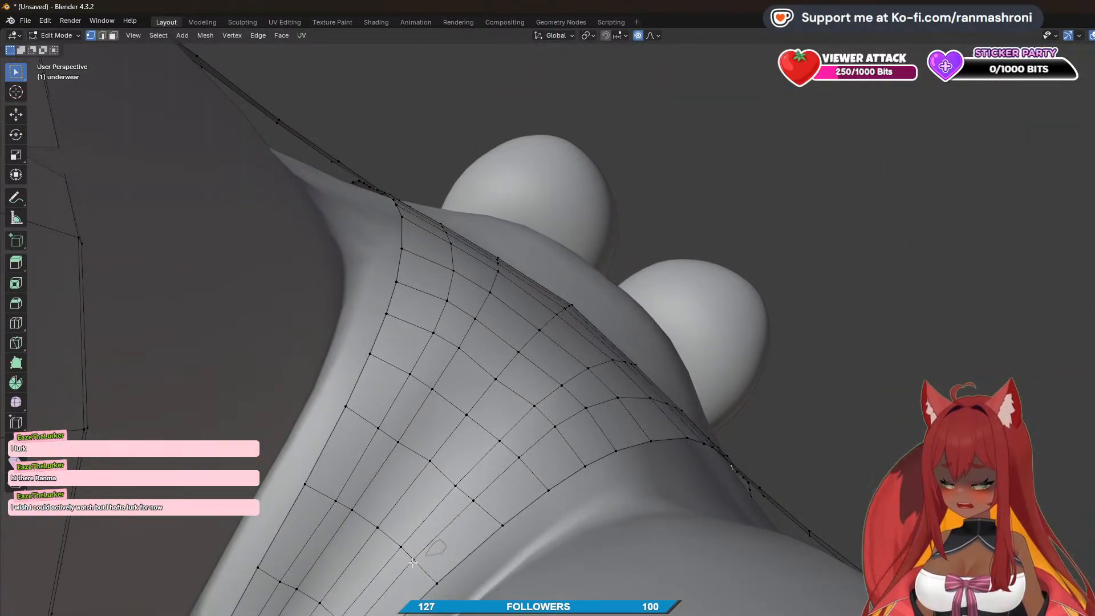
key(g)
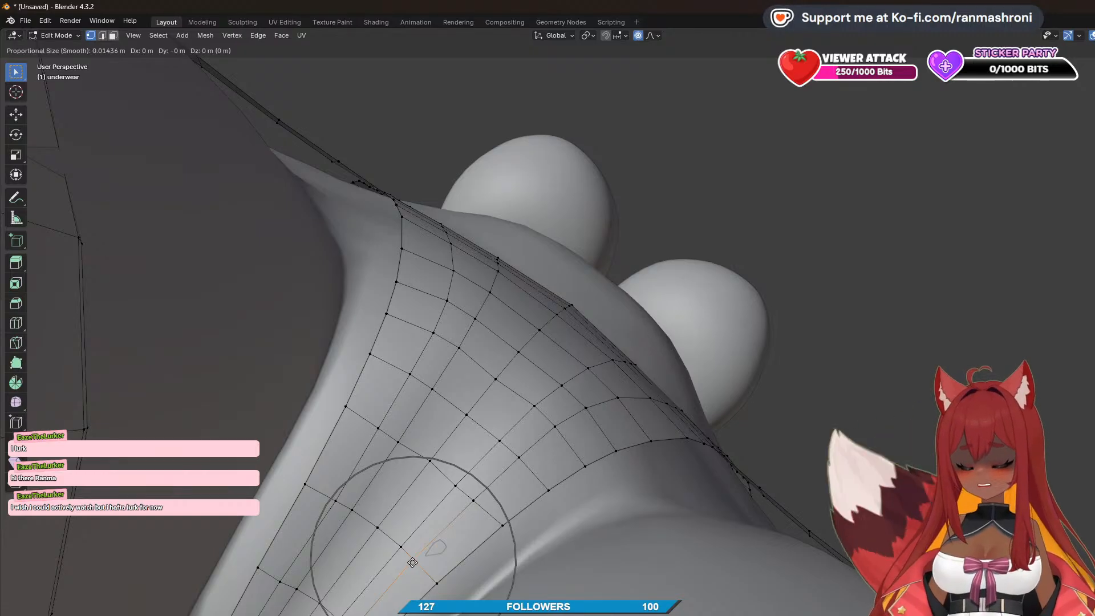
click(413, 563)
middle_drag(533, 518, 542, 573)
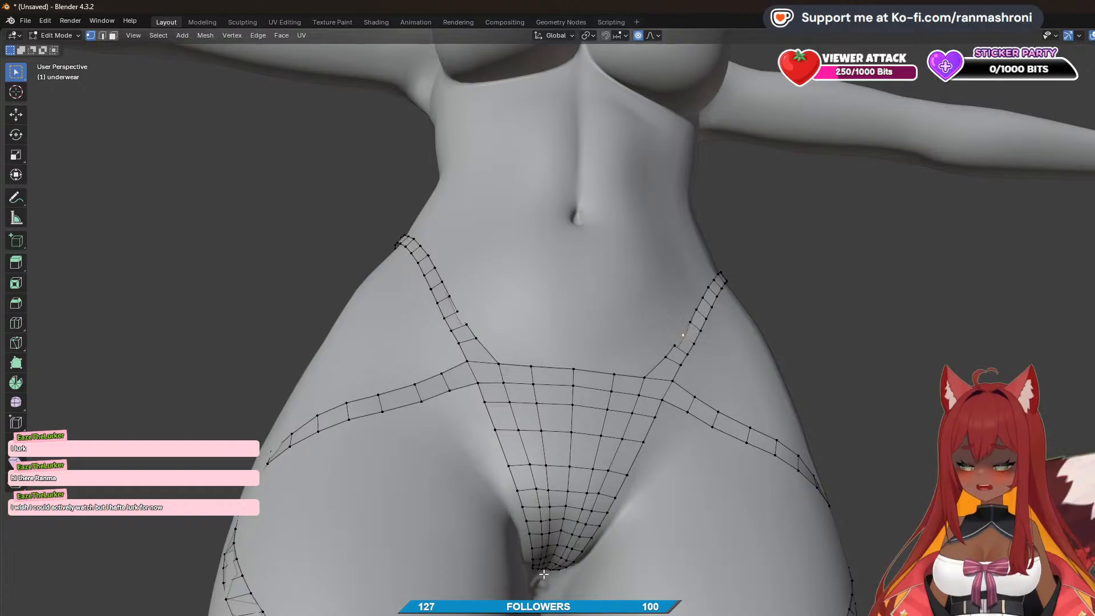
- Select all of the underwear's vertices and return to Object Mode
middle_drag(593, 541, 545, 614)
key(a)
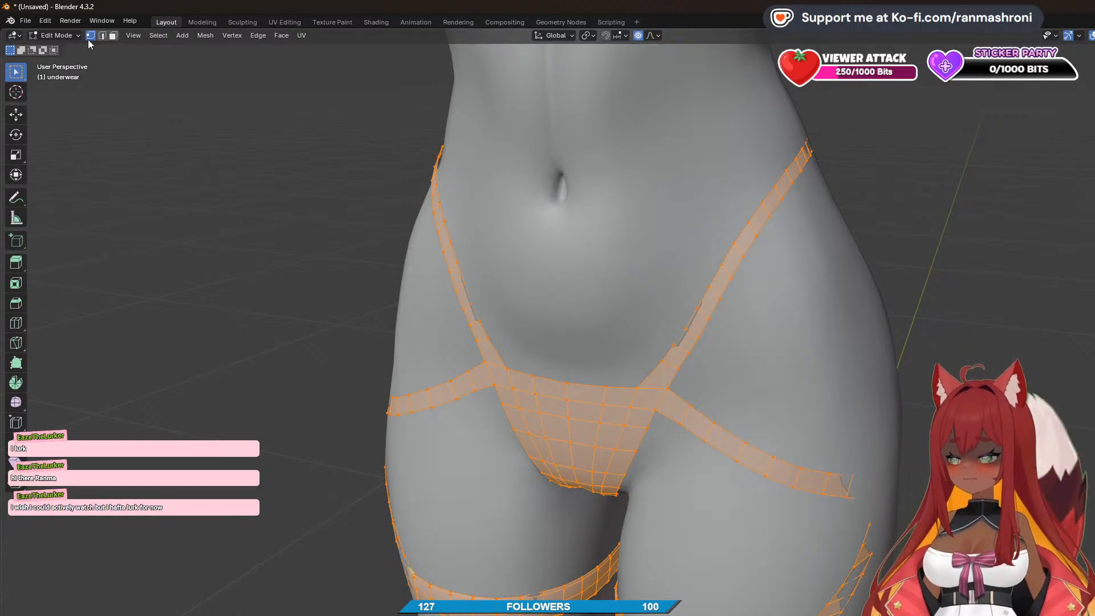
key(Tab)
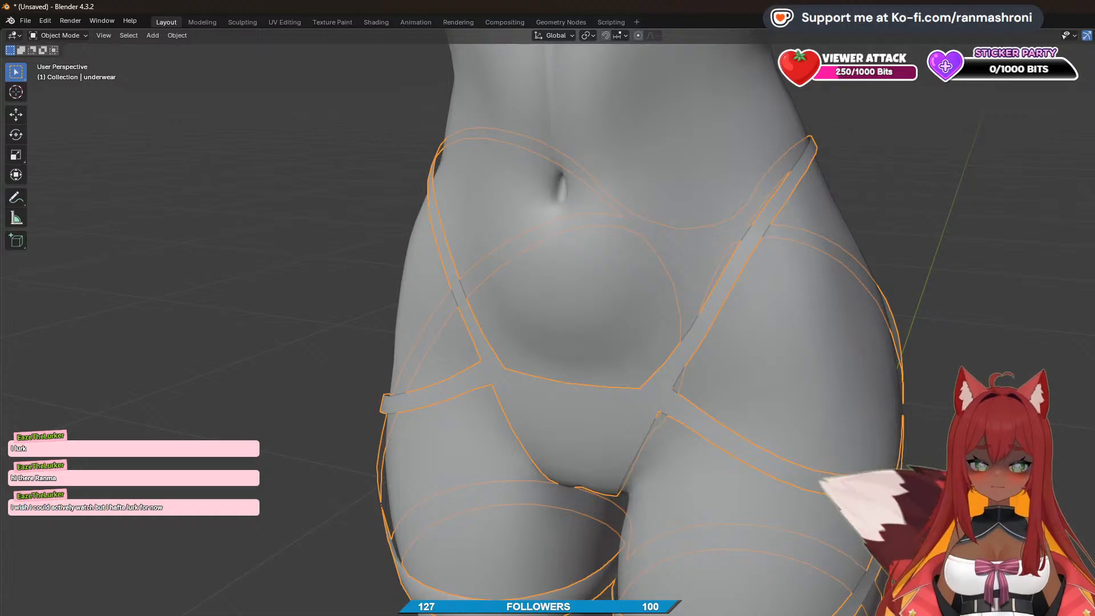
- Select the Selestia body and examine how the underwear's front panel and hip straps sit on it
click(1042, 396)
scroll(1042, 396, up, 3)
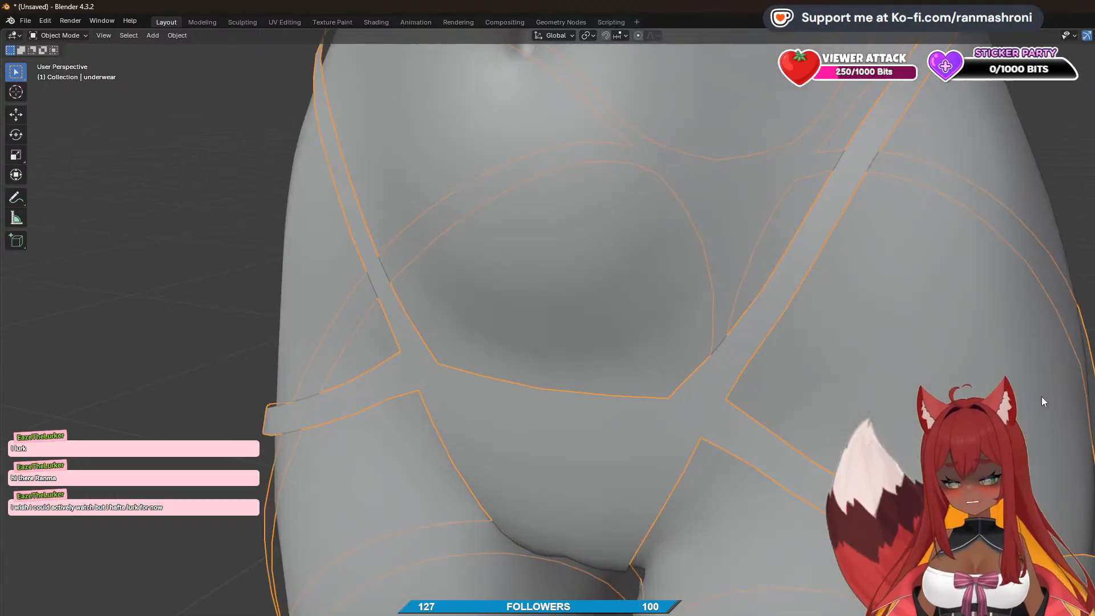
middle_drag(1015, 384, 838, 406)
scroll(837, 406, down, 5)
middle_drag(770, 400, 915, 468)
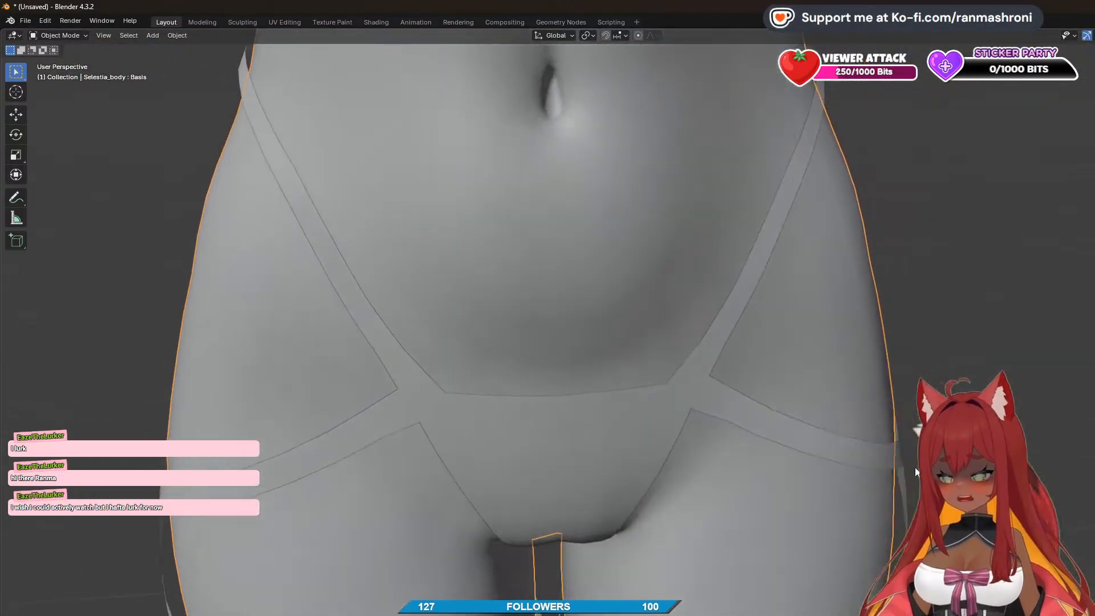
middle_drag(460, 374, 738, 369)
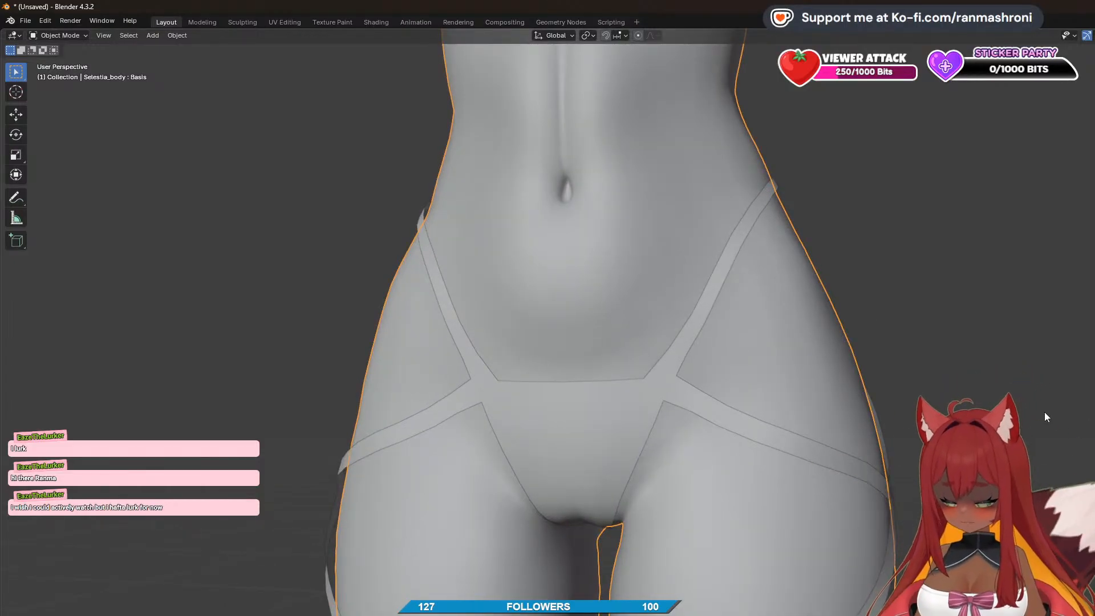
middle_drag(1046, 412, 1068, 446)
scroll(1066, 447, down, 8)
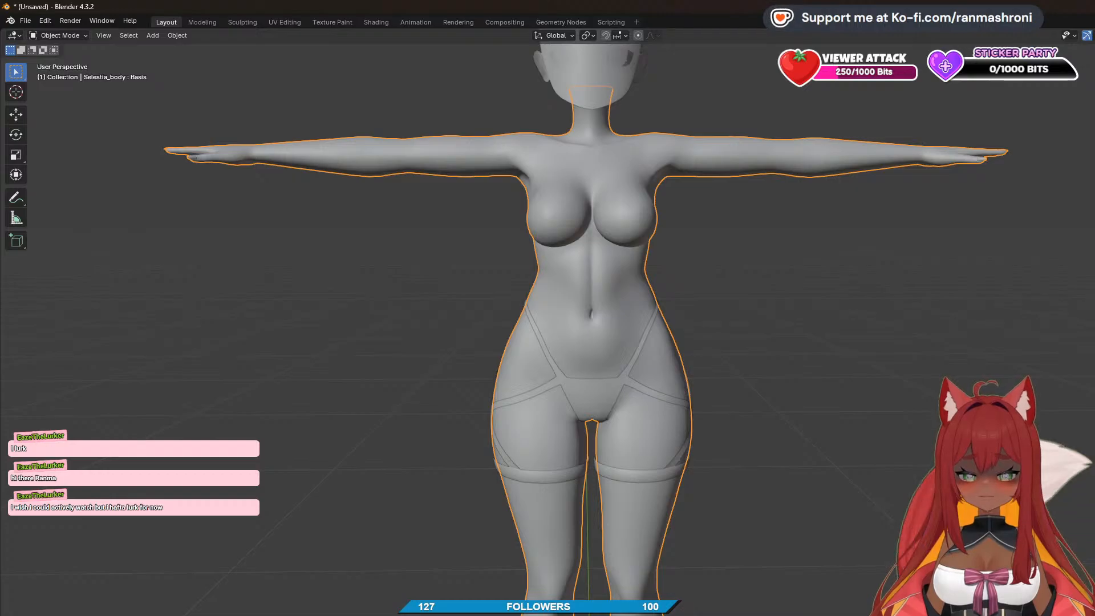
- Select the underwear and examine its hip and thigh straps against the body from the front, side and back
click(594, 376)
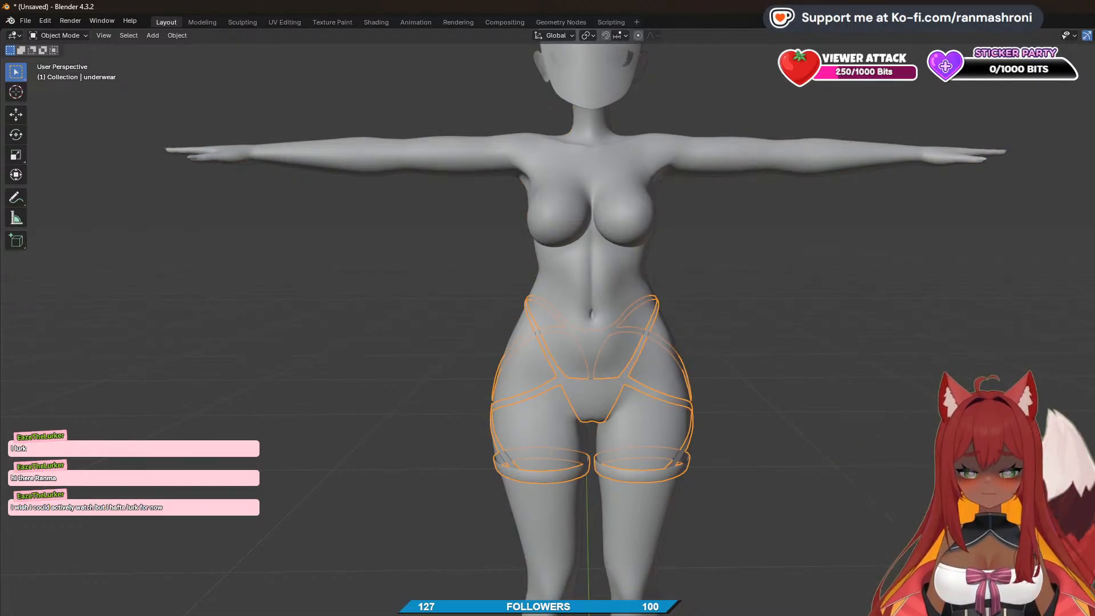
scroll(718, 412, up, 3)
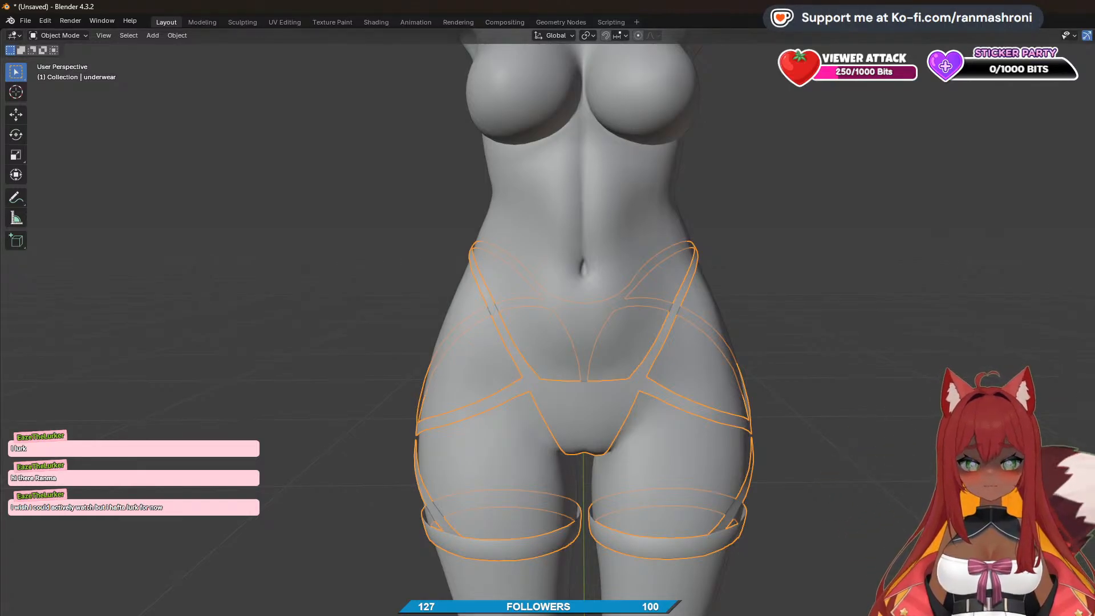
middle_drag(582, 309, 485, 325)
middle_drag(1004, 433, 797, 432)
click(922, 436)
key(ctrl+z)
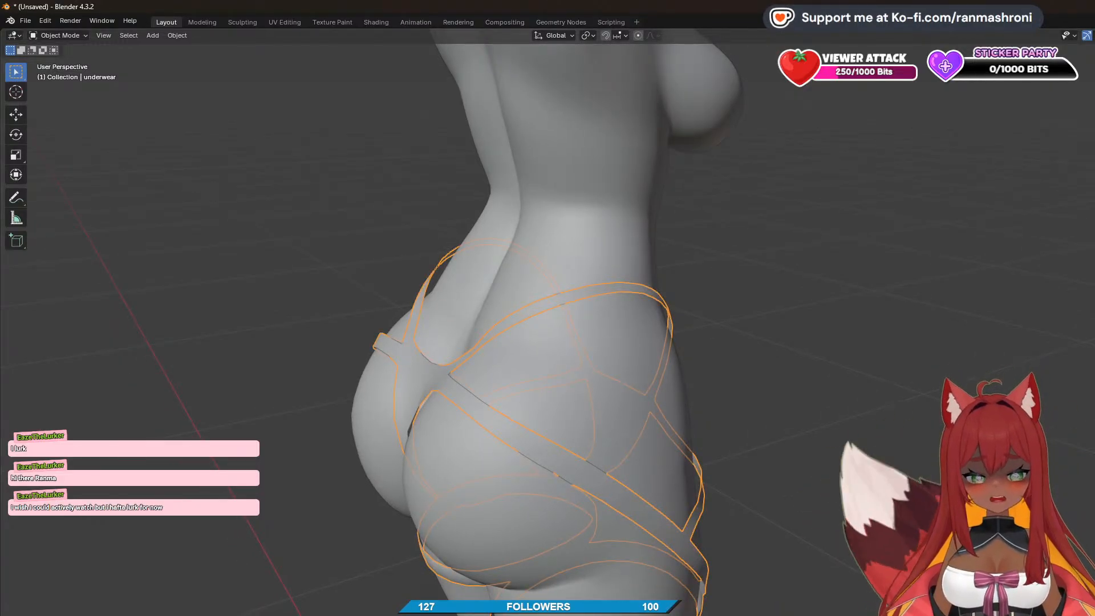
middle_drag(547, 308, 388, 308)
middle_drag(890, 416, 660, 427)
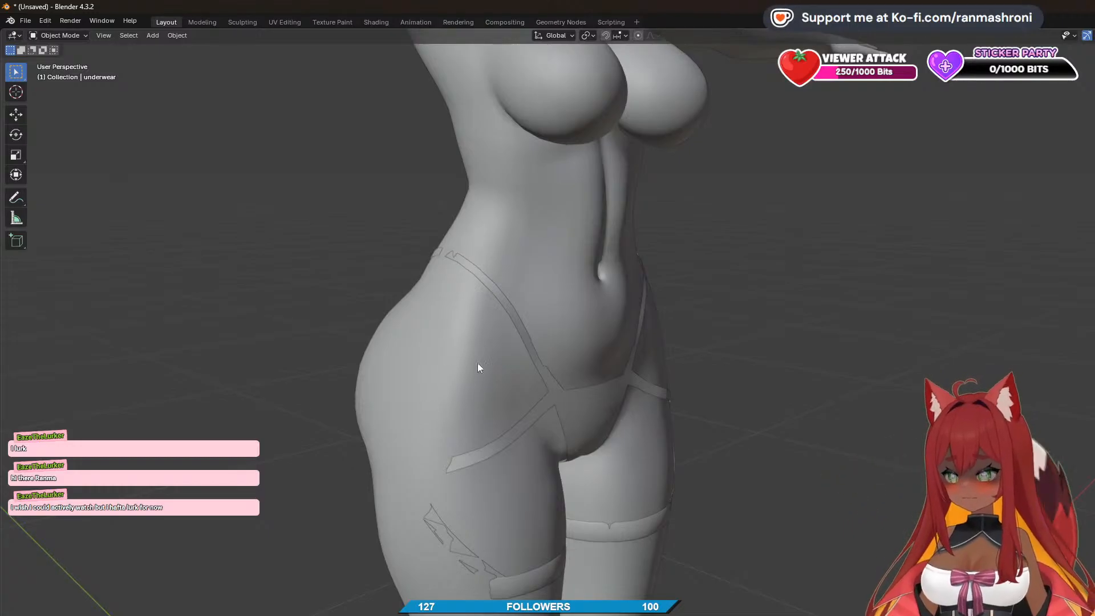
middle_drag(478, 363, 536, 357)
middle_drag(628, 345, 762, 350)
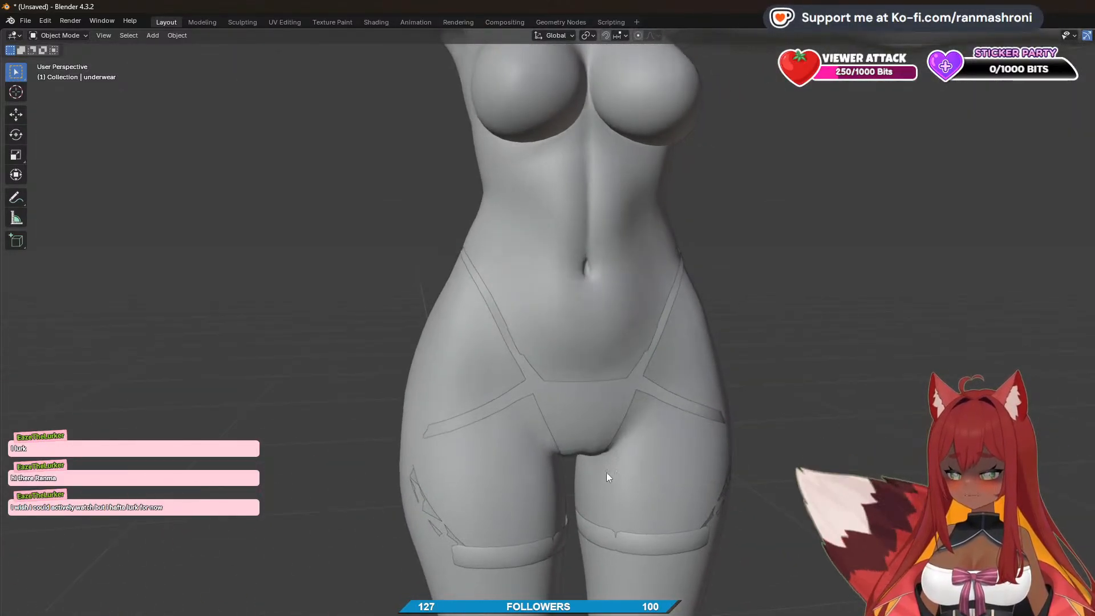
middle_drag(607, 473, 656, 457)
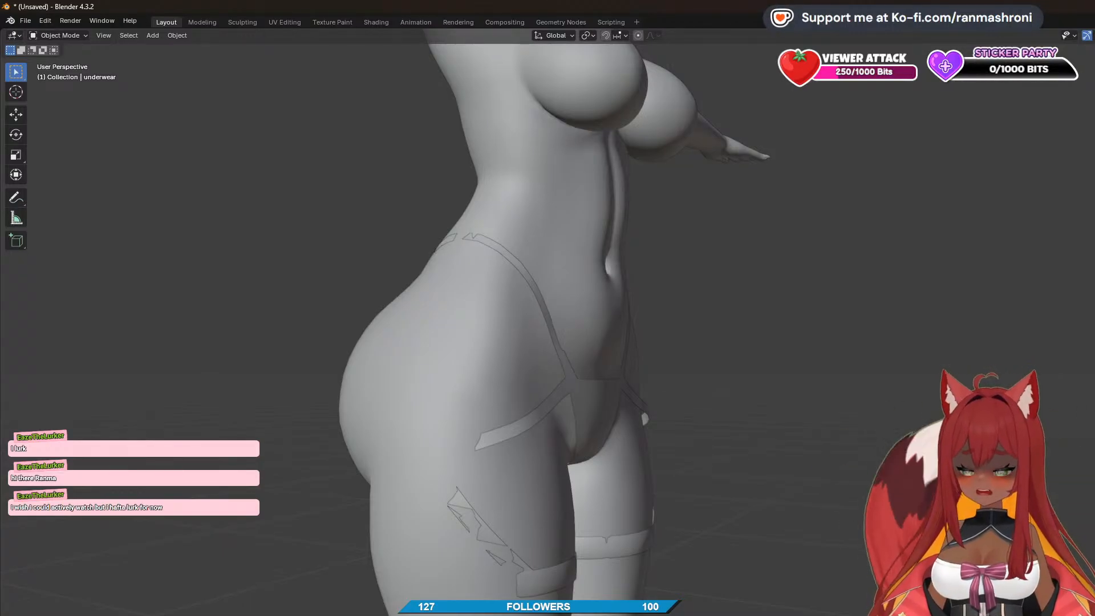
click(279, 612)
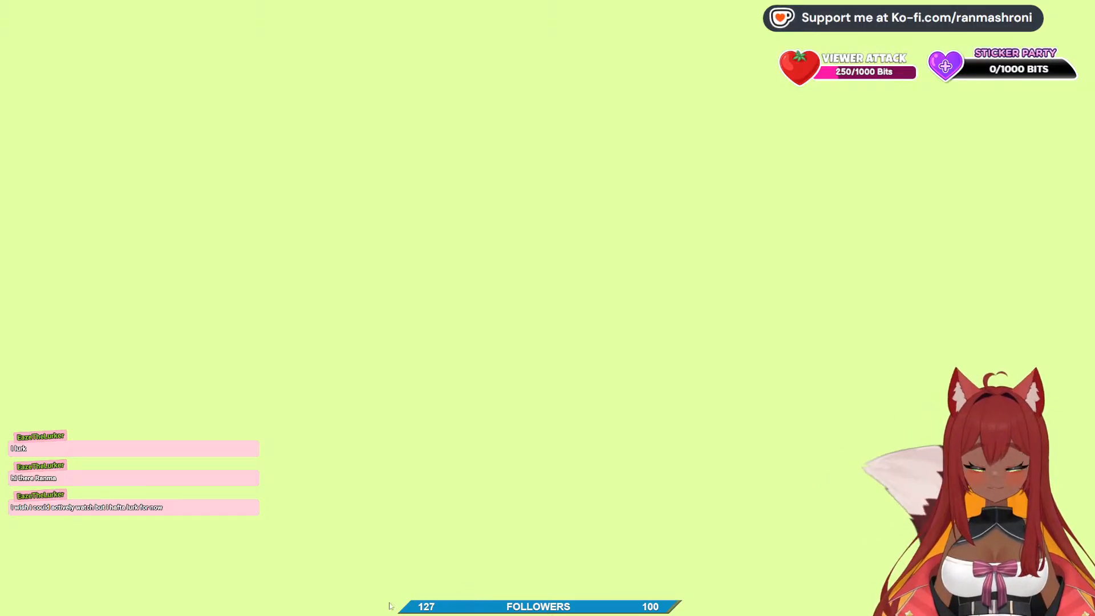
key(super)
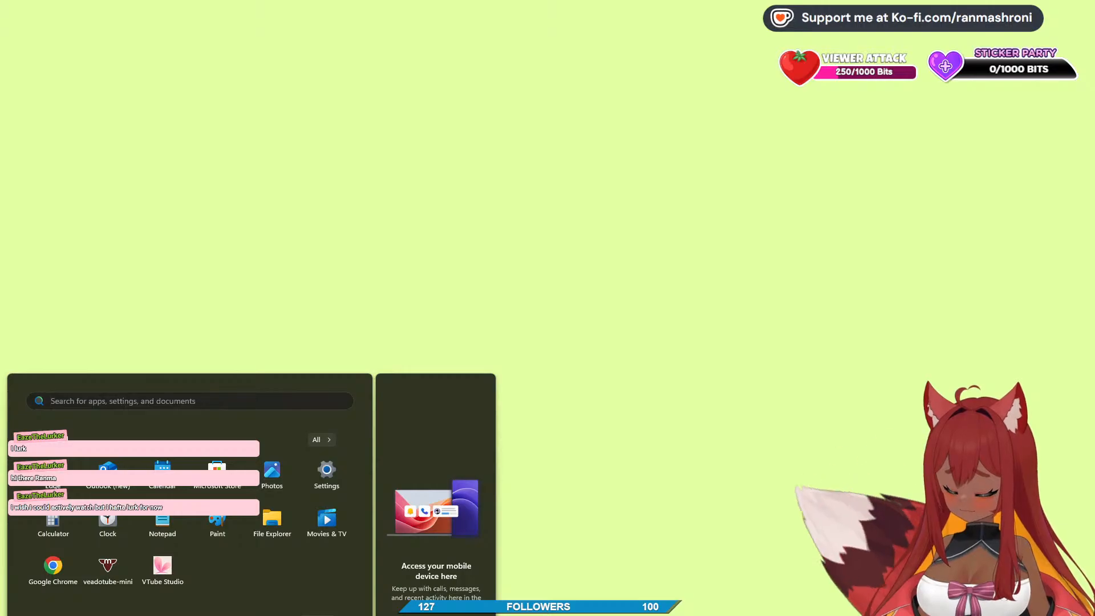
key(super)
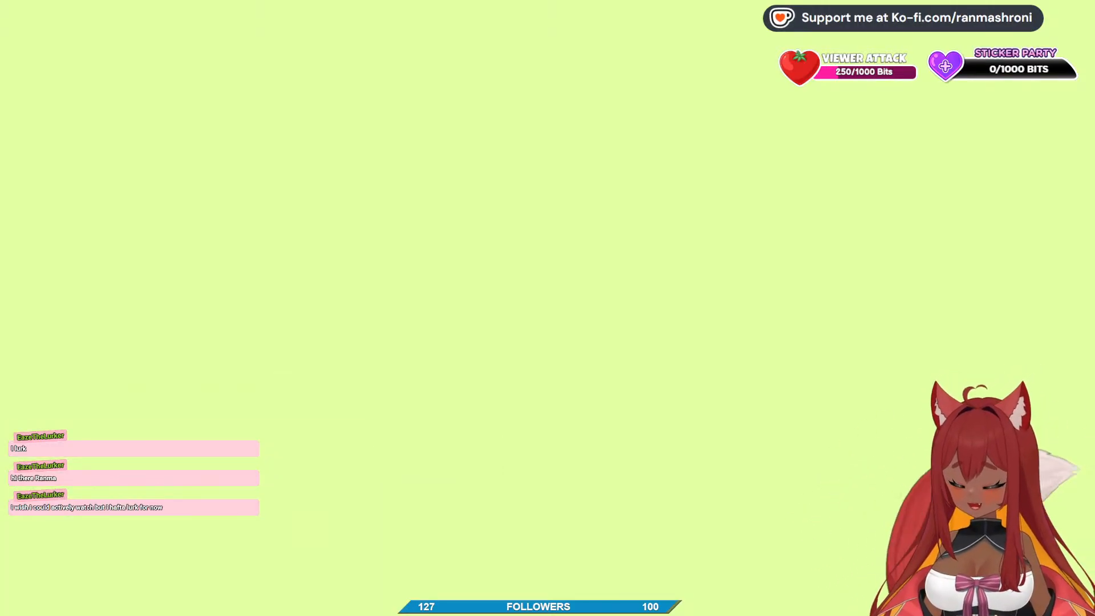
- Switch back to Blender and set the underwear's Butt shape key so the straps fit over the enlarged hips
key(alt+Tab)
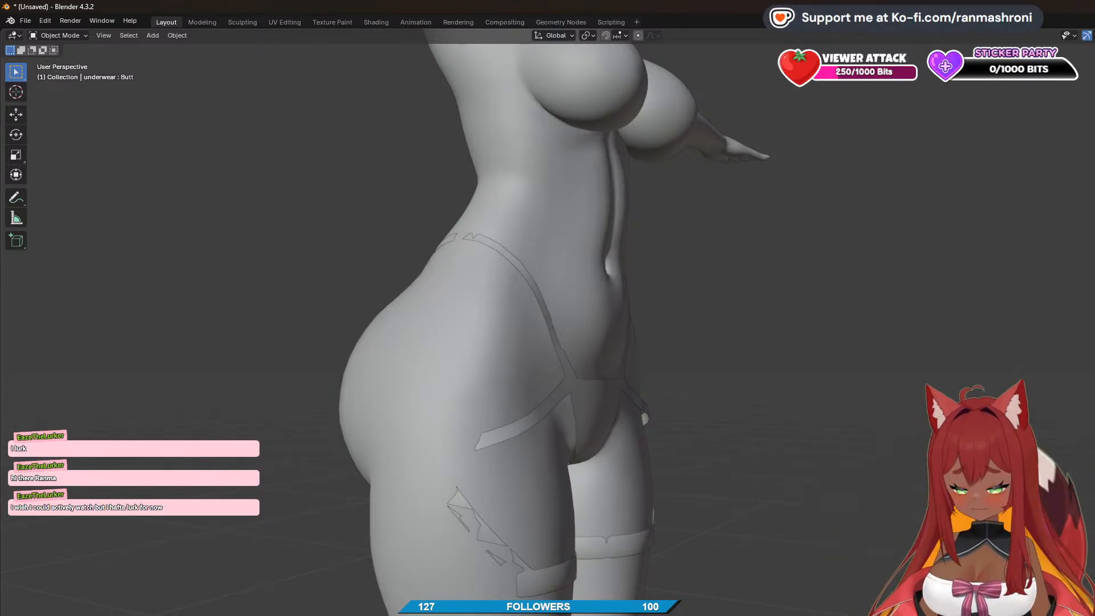
key(Return)
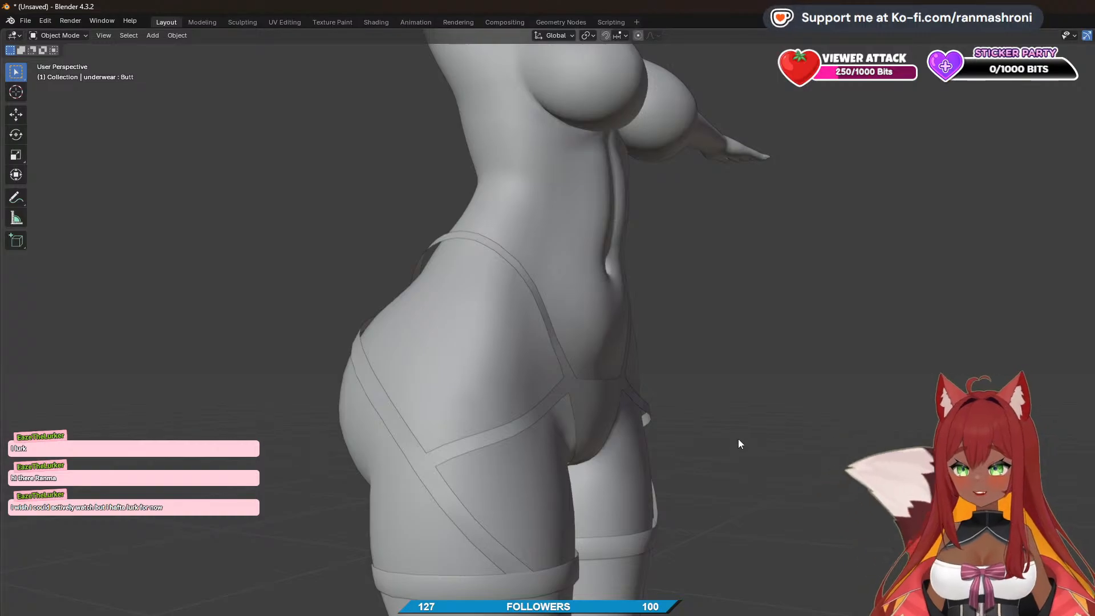
middle_drag(738, 444, 873, 436)
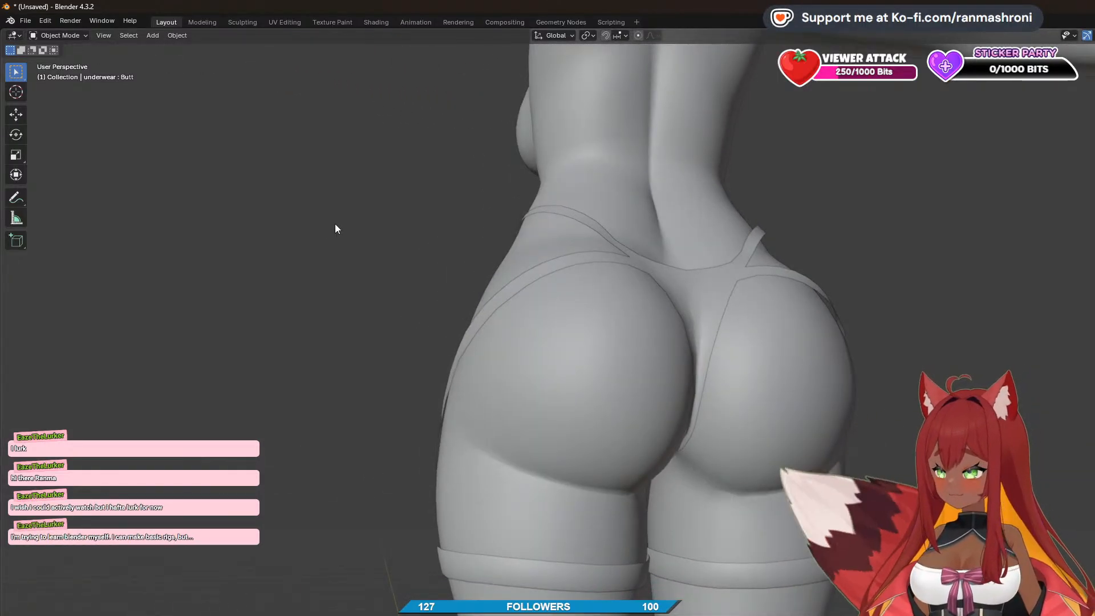
- Enter Edit Mode on the underwear and examine the reshaped straps around the hips, front and buttocks
click(74, 34)
click(72, 60)
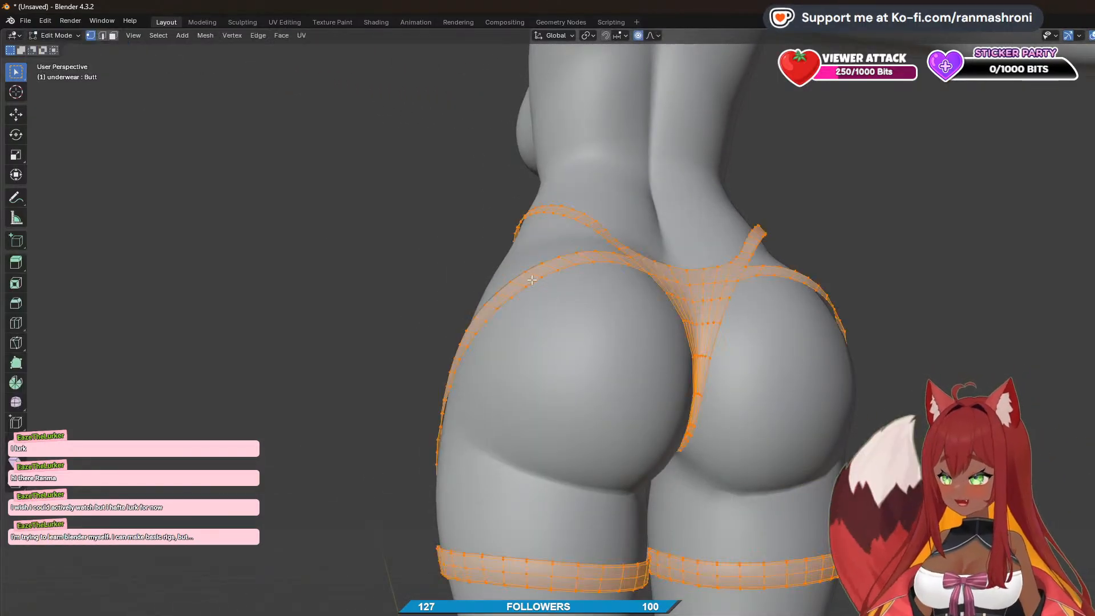
middle_drag(532, 280, 810, 350)
scroll(688, 299, up, 3)
scroll(621, 345, up, 2)
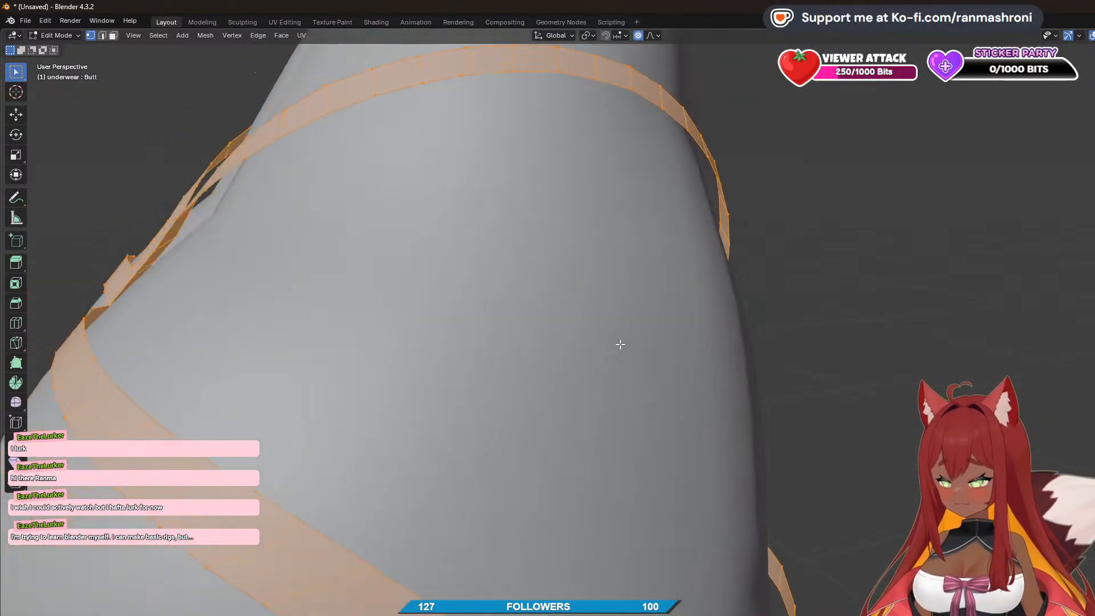
middle_drag(621, 344, 247, 335)
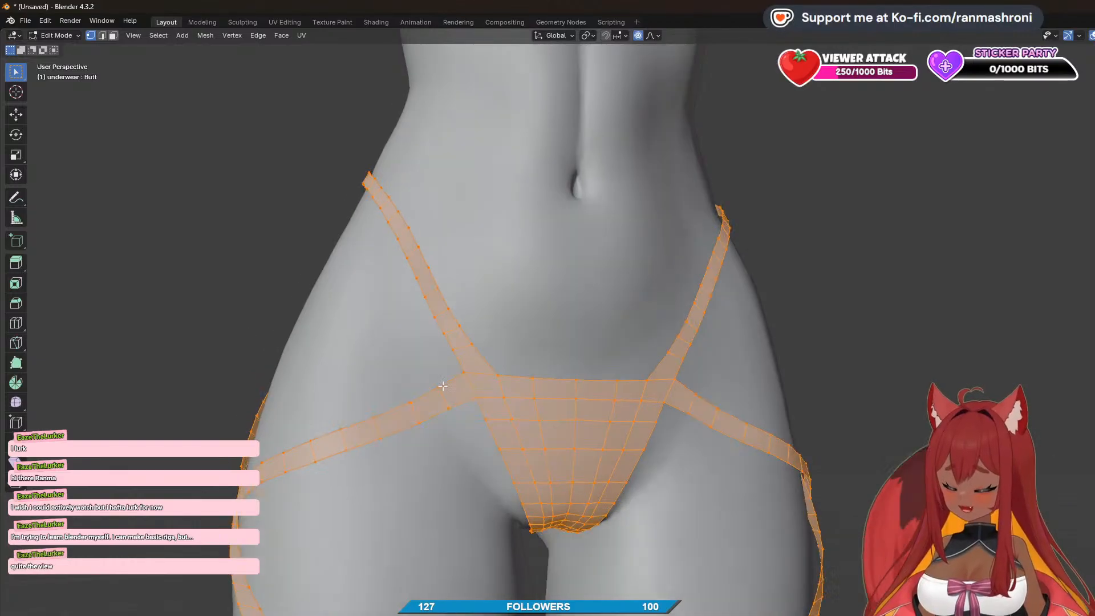
middle_drag(443, 387, 569, 403)
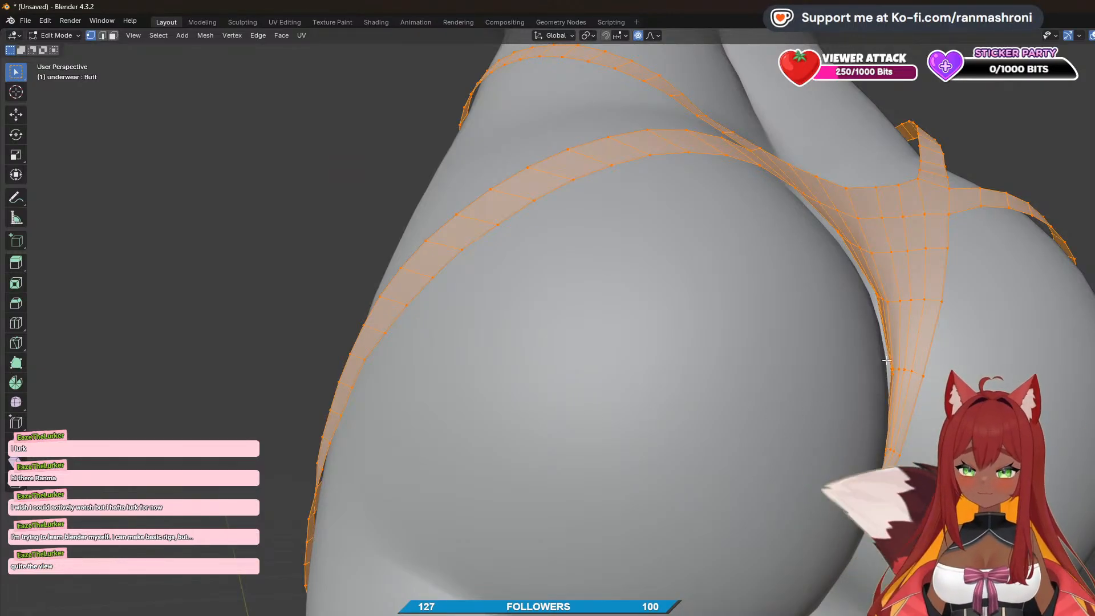
middle_drag(887, 361, 934, 340)
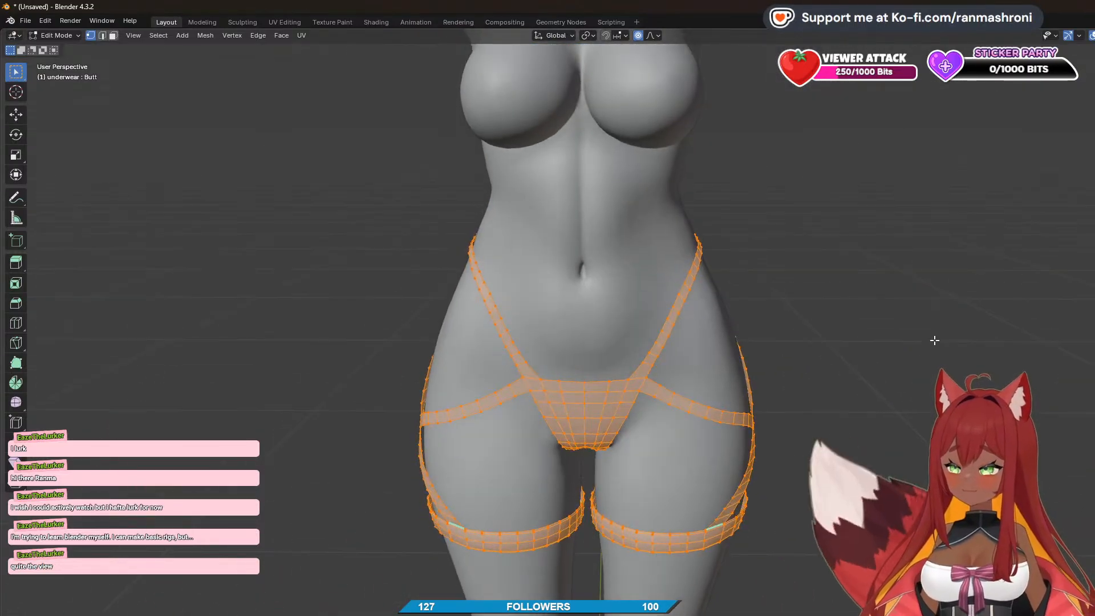
- Check the underwear's UpperLeg_R weights from back and front in Weight Paint mode, and return to Object Mode
click(57, 35)
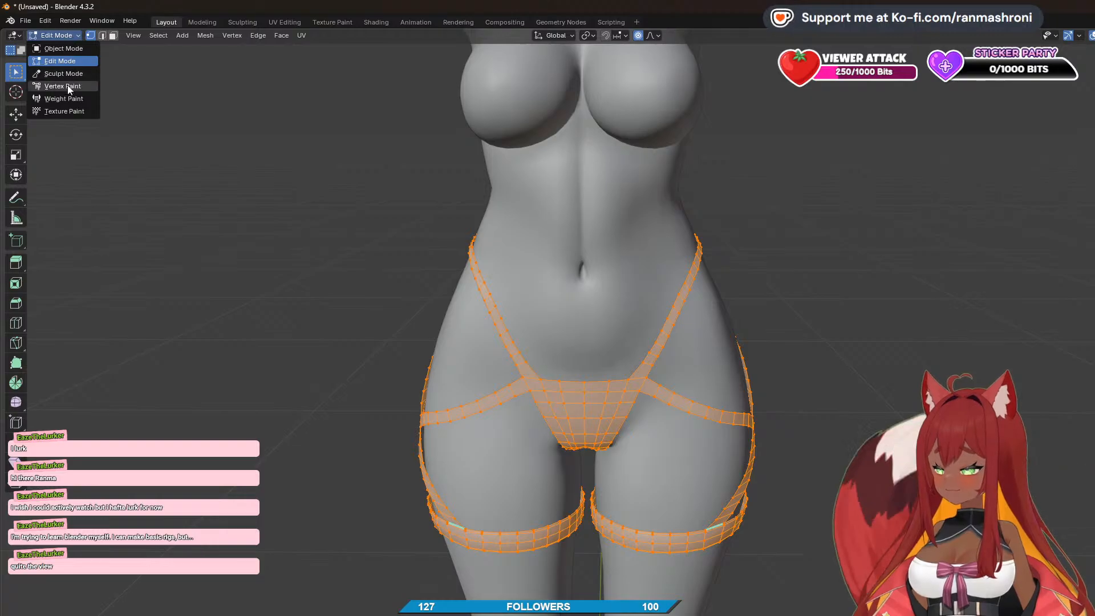
click(61, 99)
middle_drag(522, 201, 731, 190)
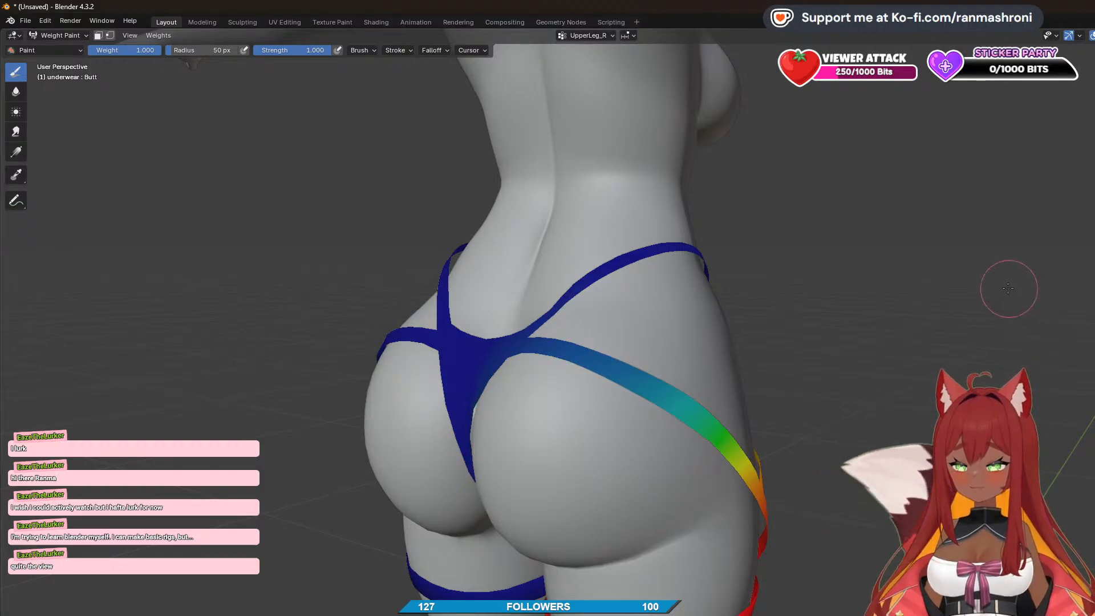
middle_drag(1008, 288, 782, 256)
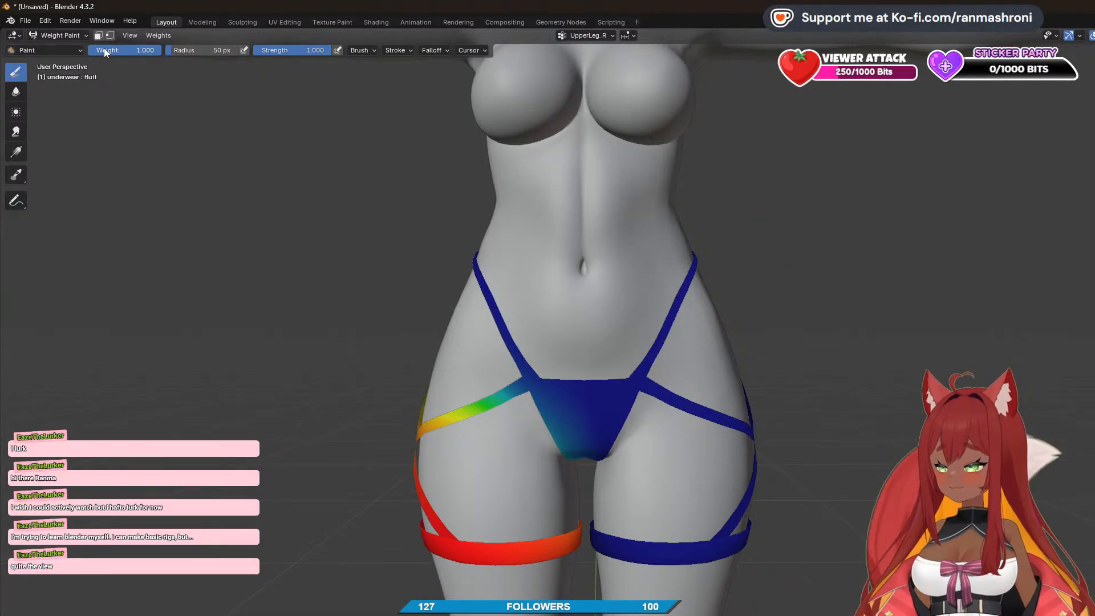
click(69, 36)
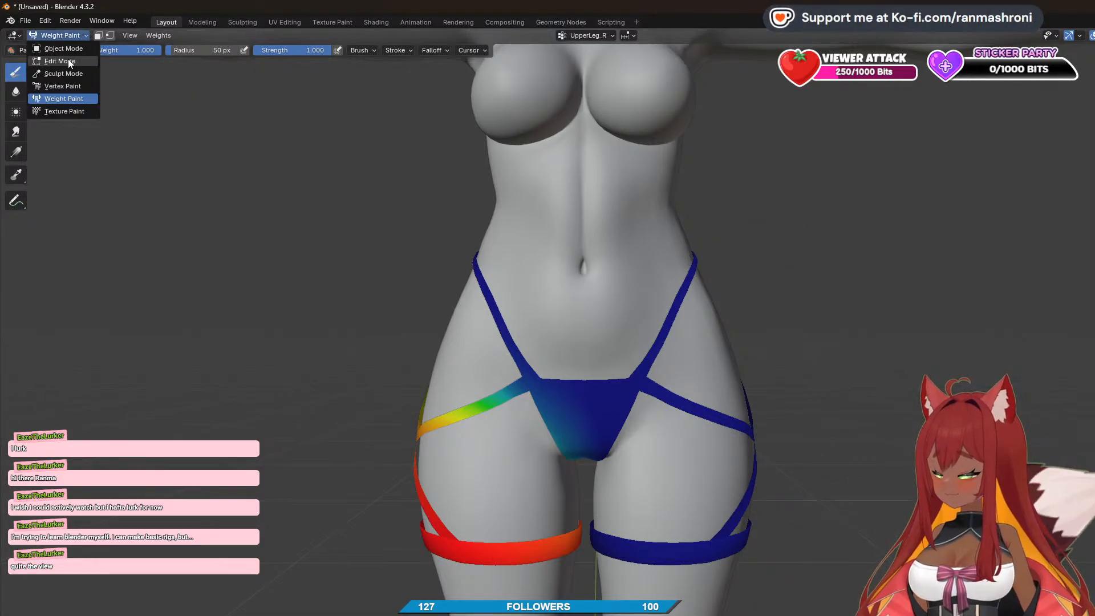
click(70, 49)
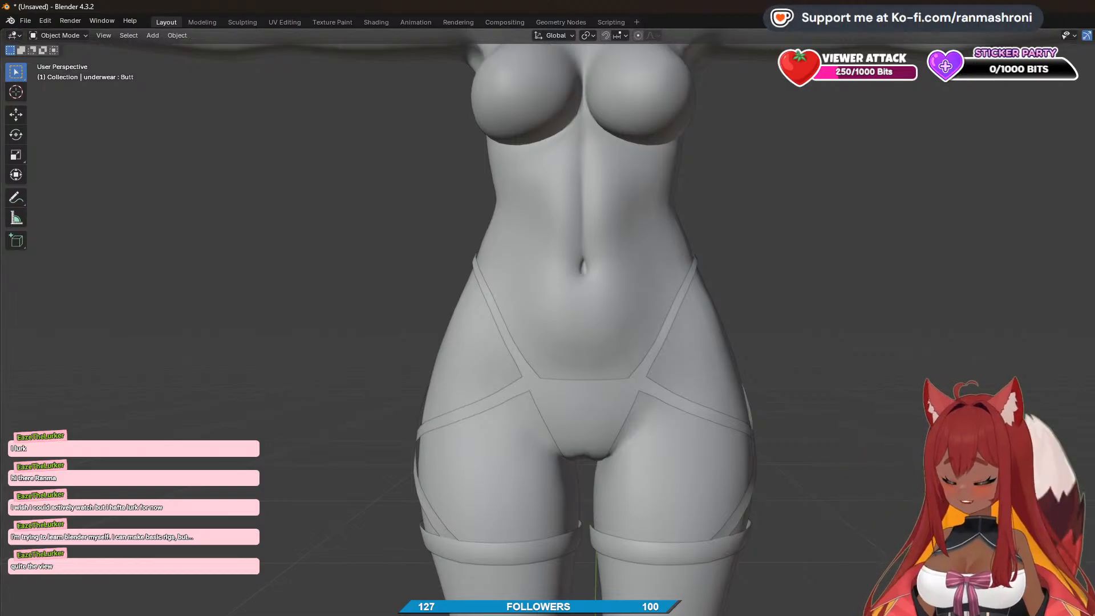
- Hide the underwear, unhide the hidden pieces to bring back the pants, and select the pants
key(h)
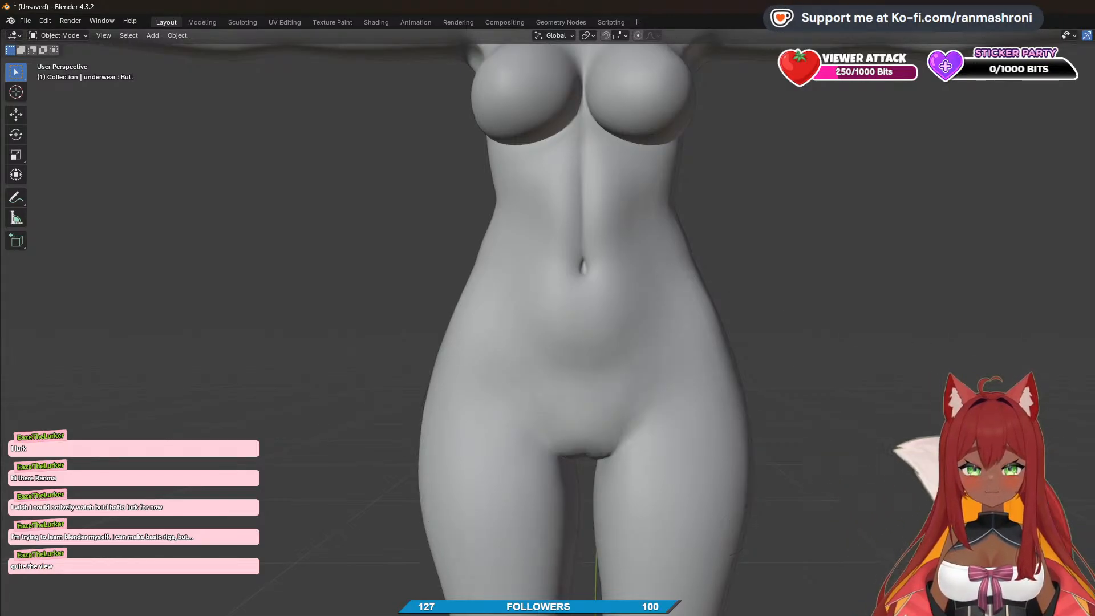
key(alt+h)
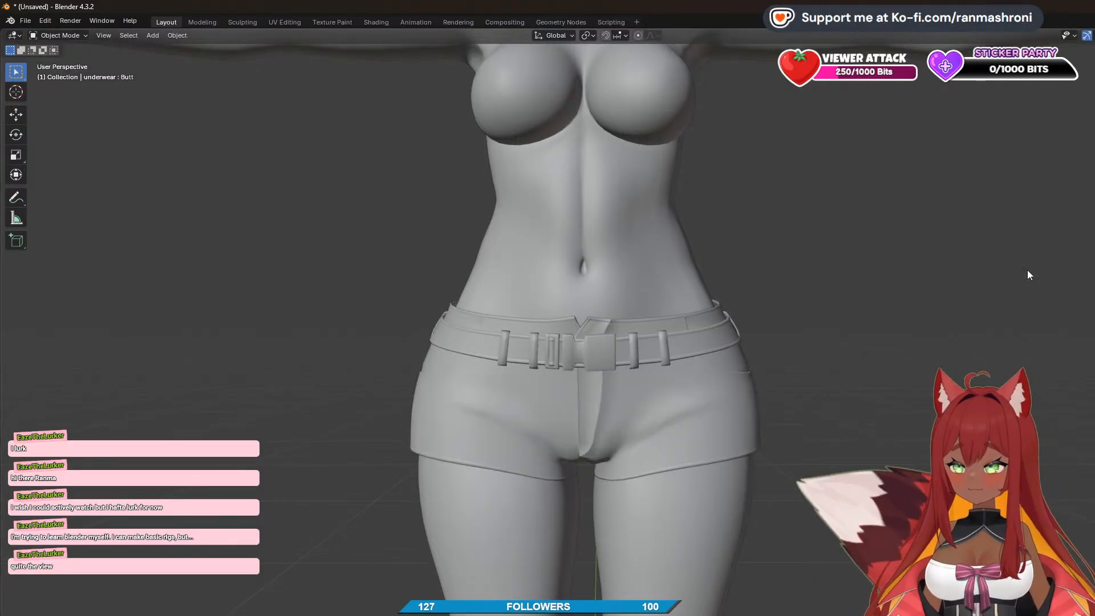
middle_drag(1028, 269, 1008, 248)
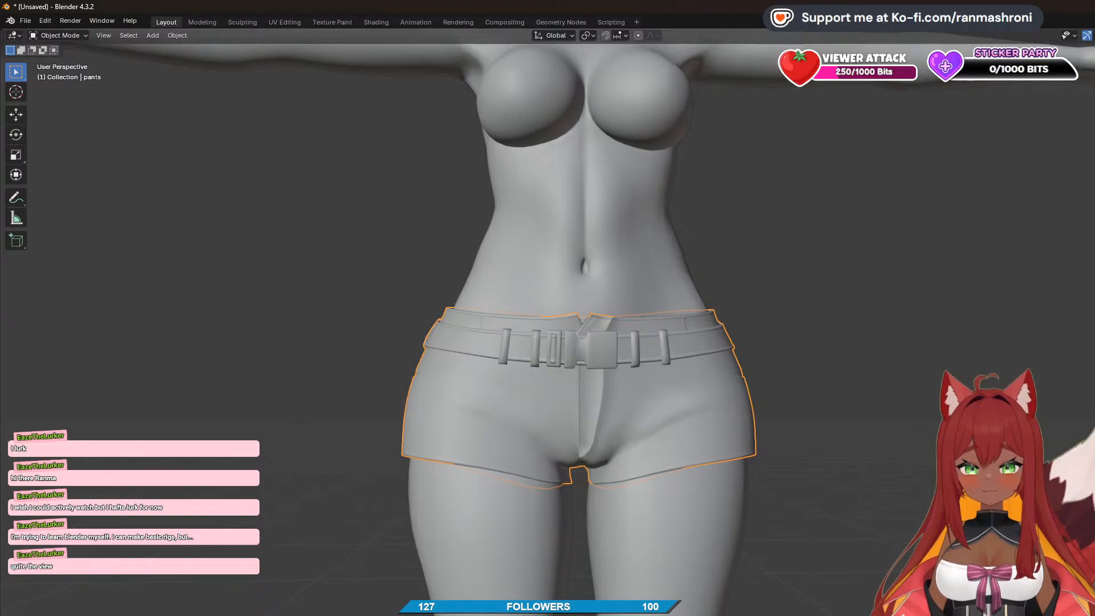
- Examine the pants' waistband, belt and leg openings against the body from the front and side
scroll(793, 319, up, 5)
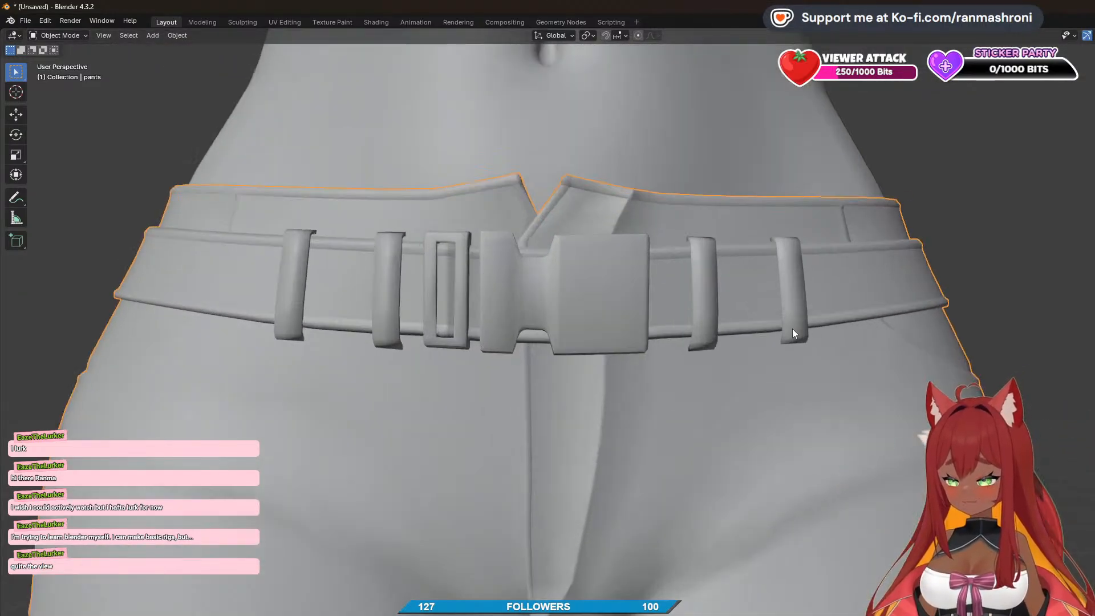
middle_drag(795, 306, 820, 343)
scroll(807, 363, down, 5)
scroll(819, 342, up, 5)
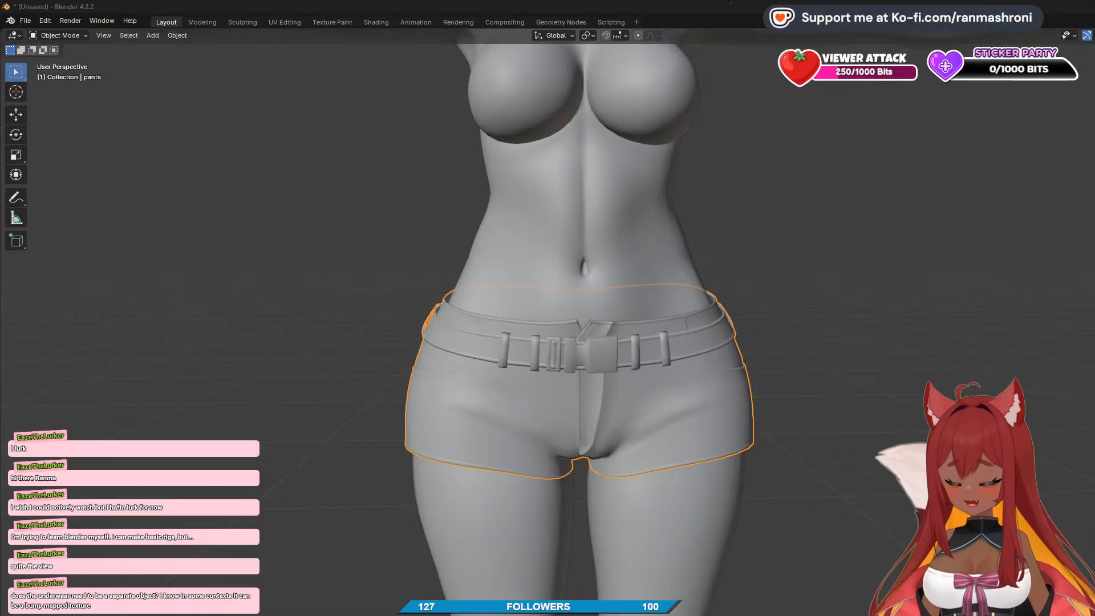
middle_drag(1078, 195, 983, 205)
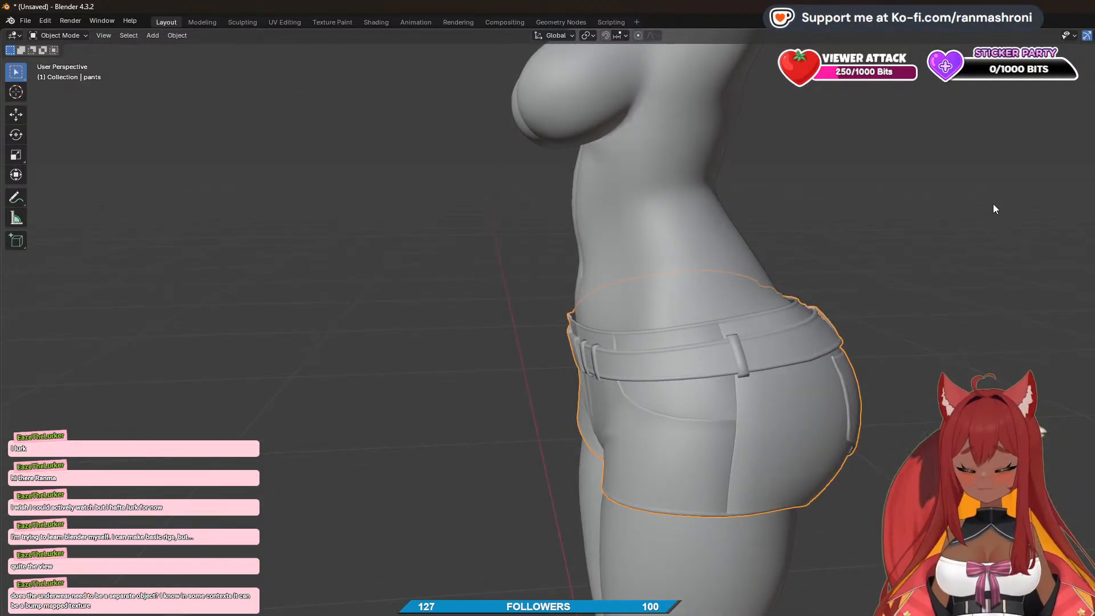
middle_drag(995, 209, 1043, 221)
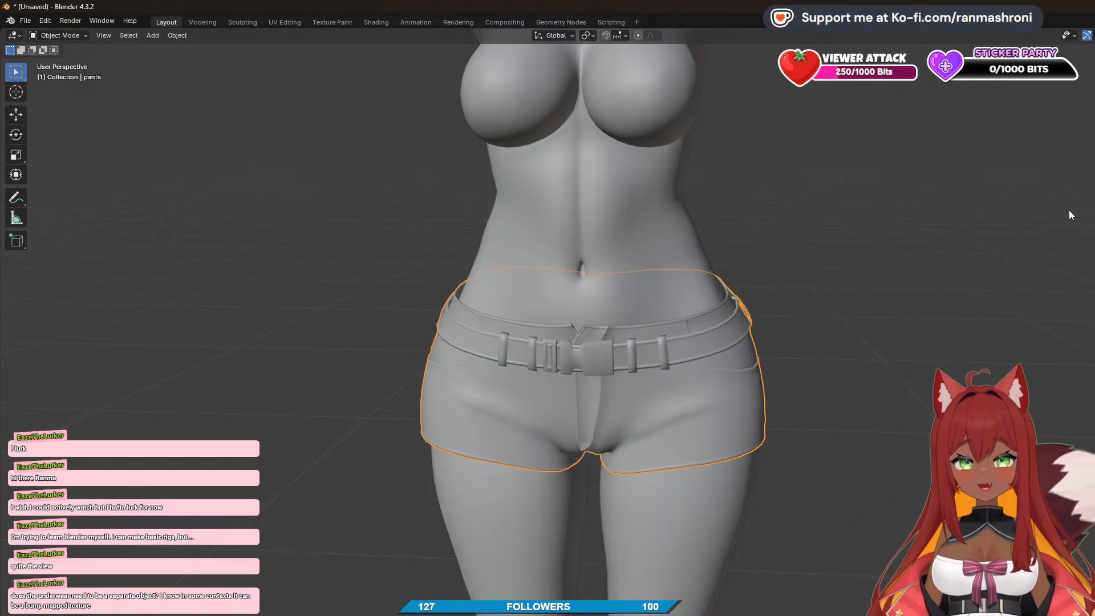
- Undo the last pants change and compare the pants' fit against the hips and buttocks from the side and front
mouse_move(1064, 214)
middle_down()
mouse_move(920, 224)
mouse_move(856, 252)
mouse_move(984, 203)
mouse_move(1043, 201)
mouse_move(1064, 213)
middle_up()
scroll(920, 225, up, 5)
scroll(920, 225, down, 4)
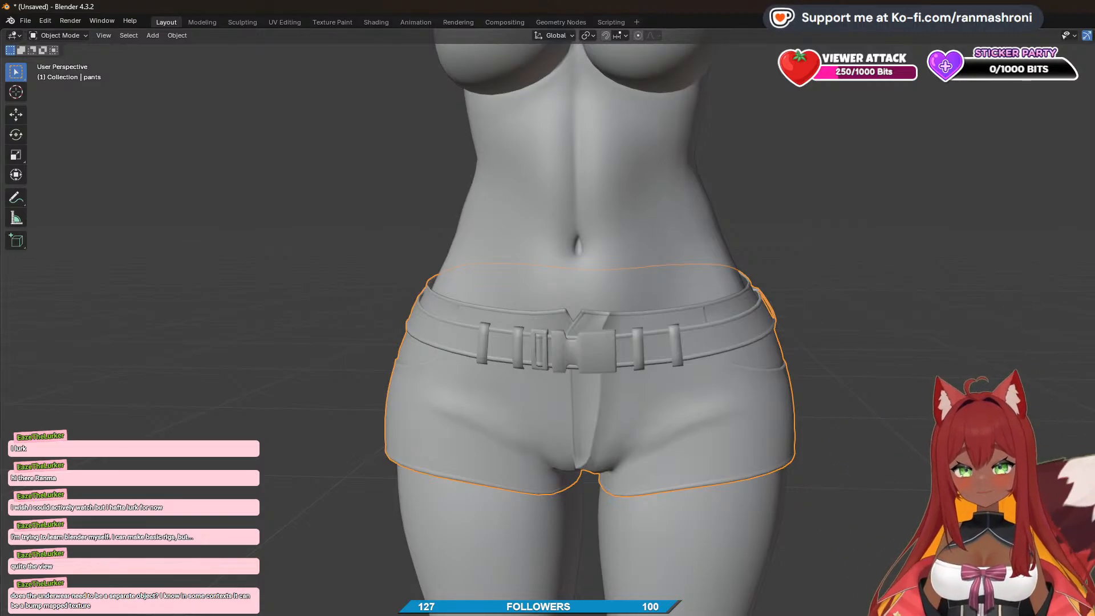
middle_drag(1087, 281, 933, 290)
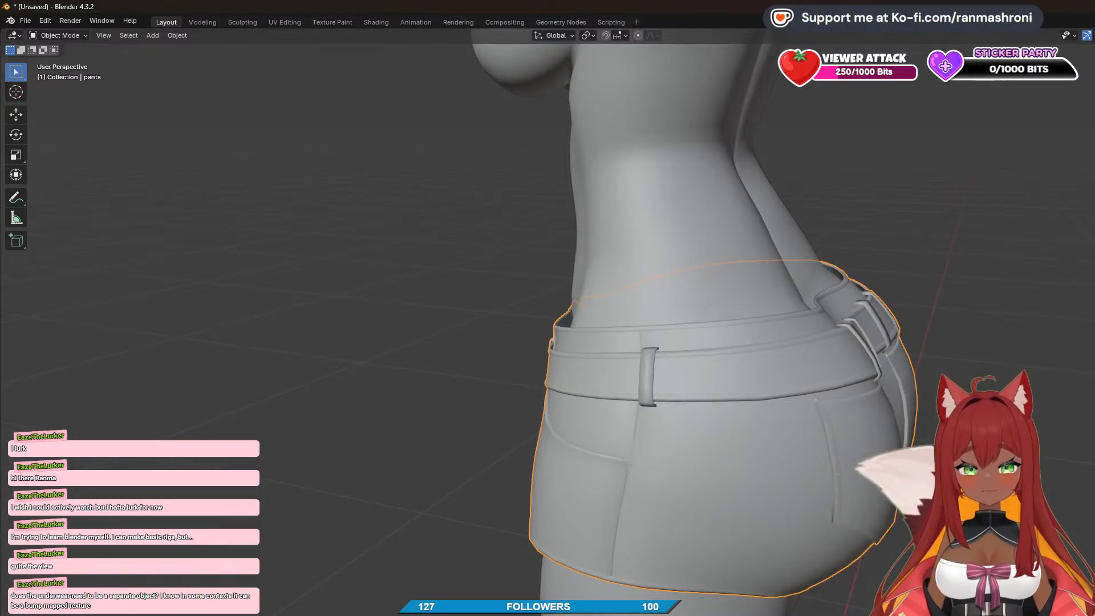
key(ctrl+z)
middle_drag(947, 342, 539, 320)
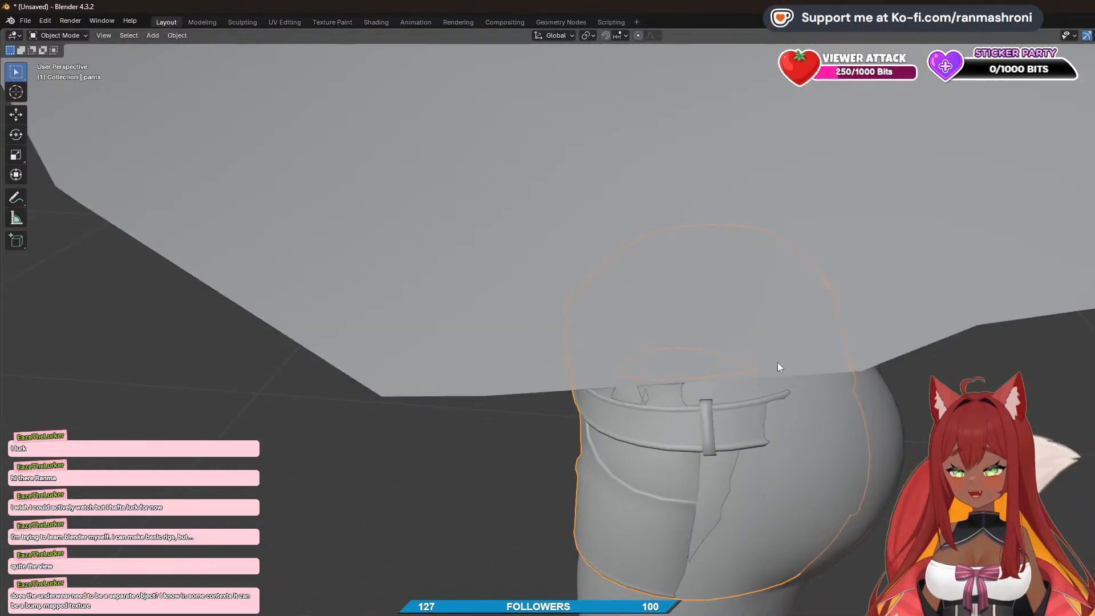
scroll(778, 366, down, 3)
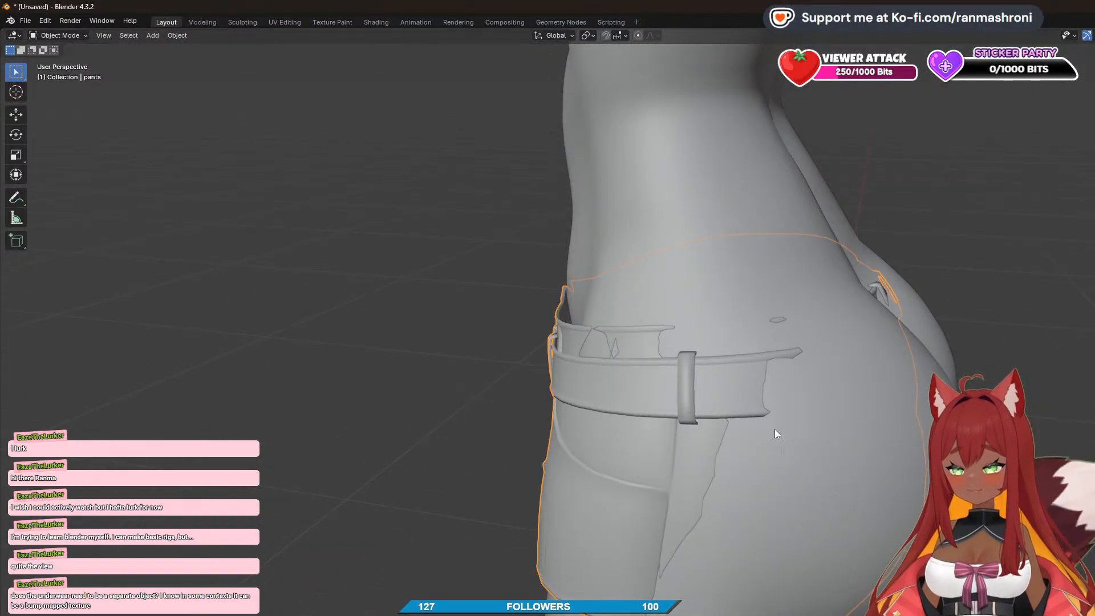
middle_drag(665, 340, 797, 393)
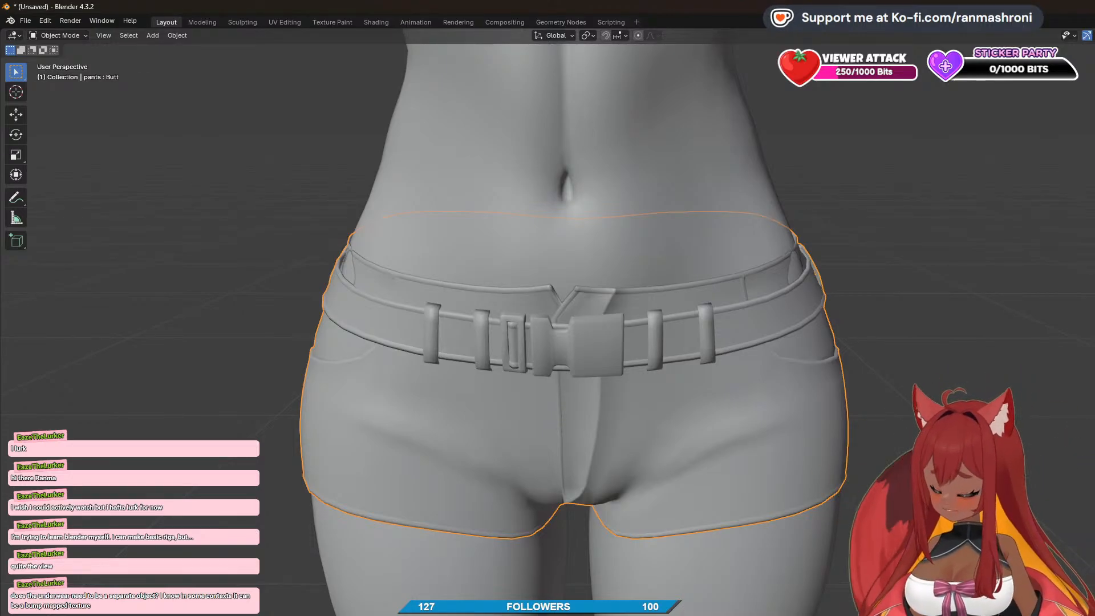
middle_drag(959, 320, 839, 335)
middle_drag(960, 316, 1007, 302)
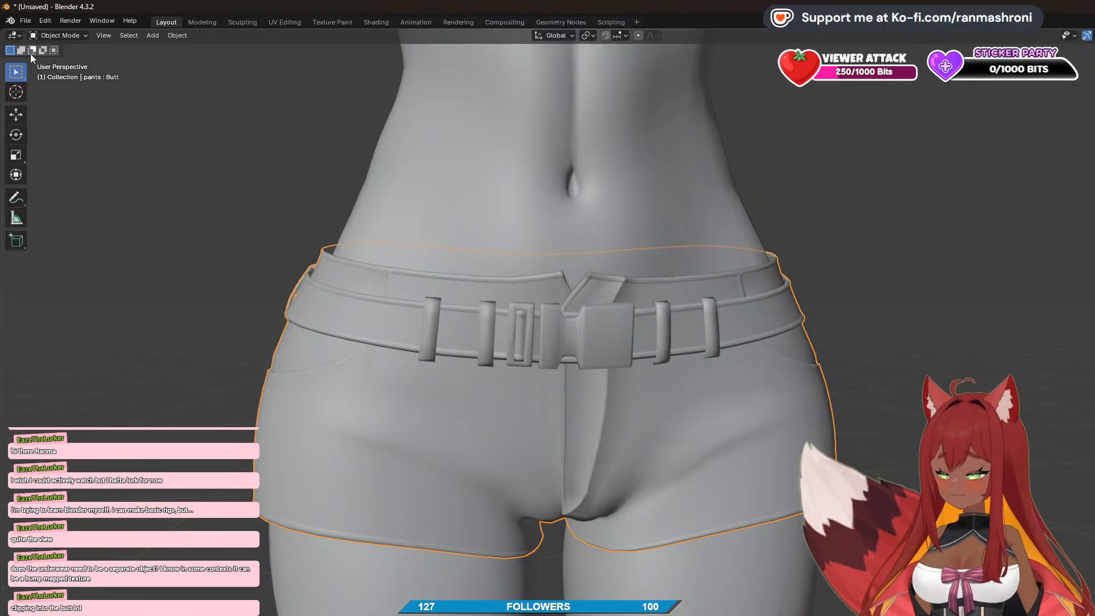
- Enter Edit Mode on the pants and examine the mesh from below, from above and around the belt buckle
click(59, 35)
click(60, 61)
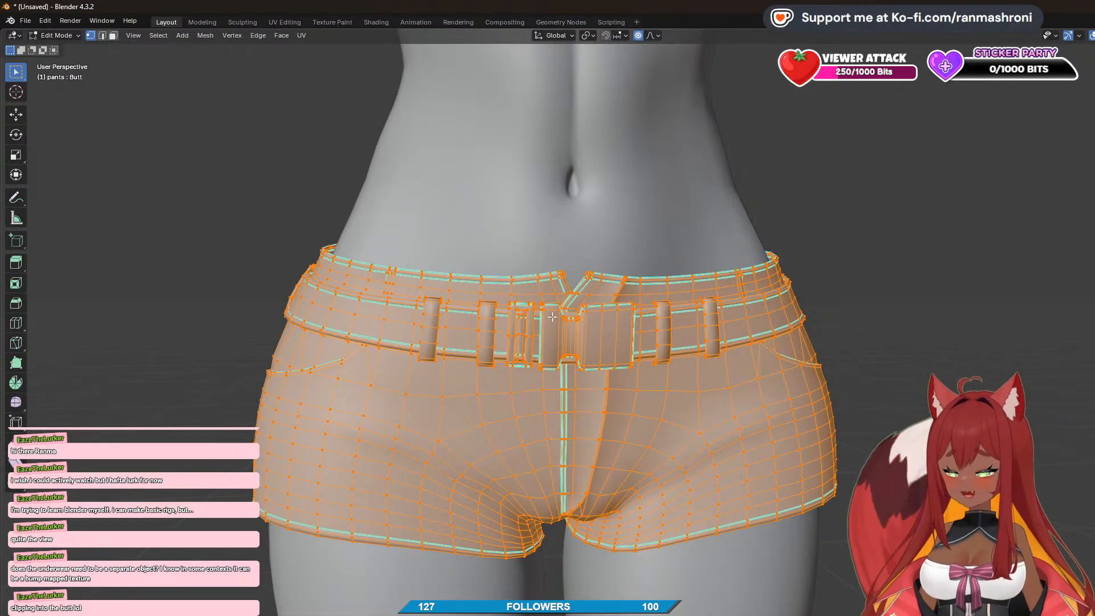
middle_drag(552, 318, 698, 378)
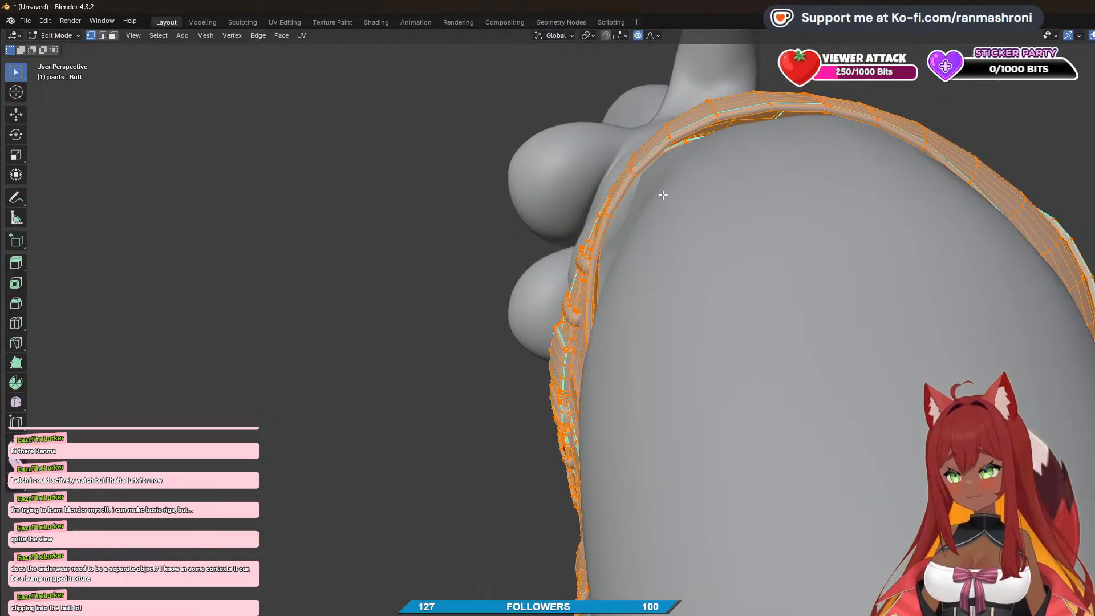
middle_drag(714, 170, 435, 404)
scroll(434, 404, down, 8)
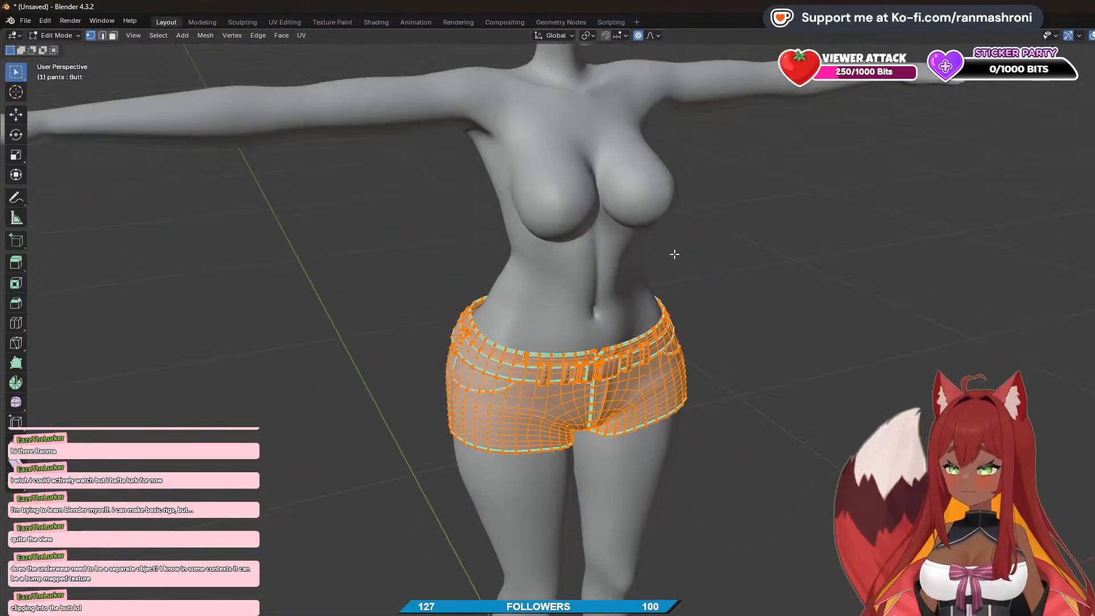
middle_drag(705, 238, 663, 229)
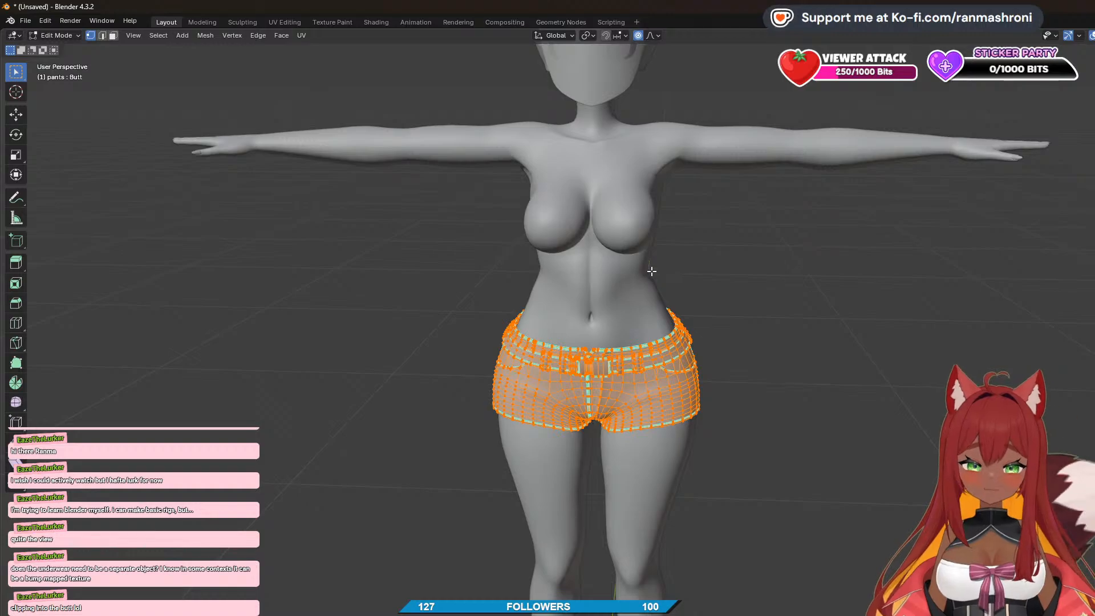
scroll(652, 271, up, 10)
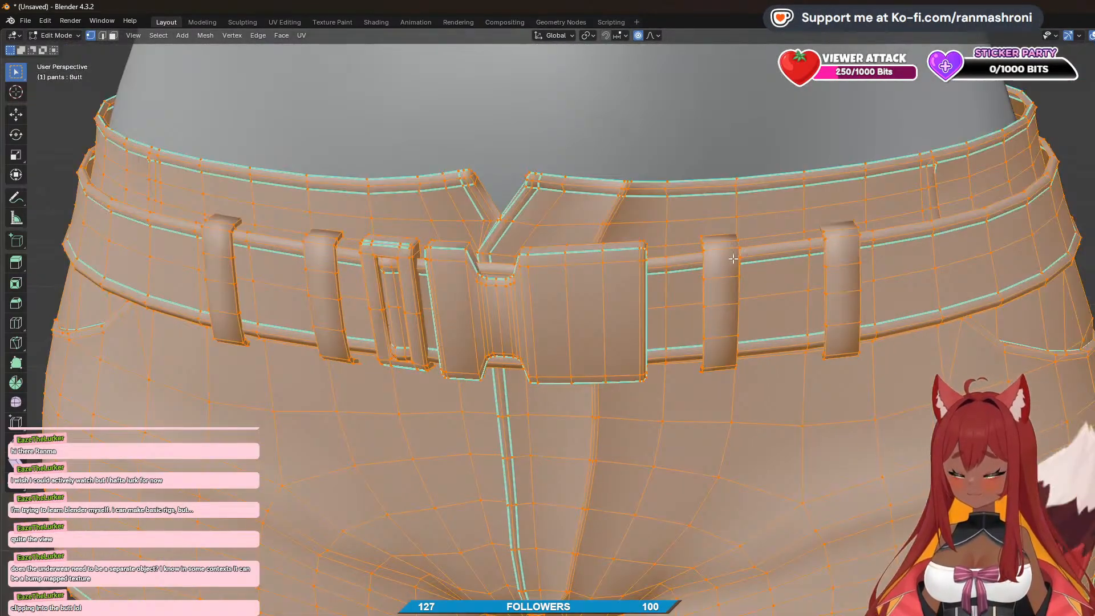
- Try to move a belt edge between the front loops along Y with proportional editing, then return to Object Mode
key(alt+a)
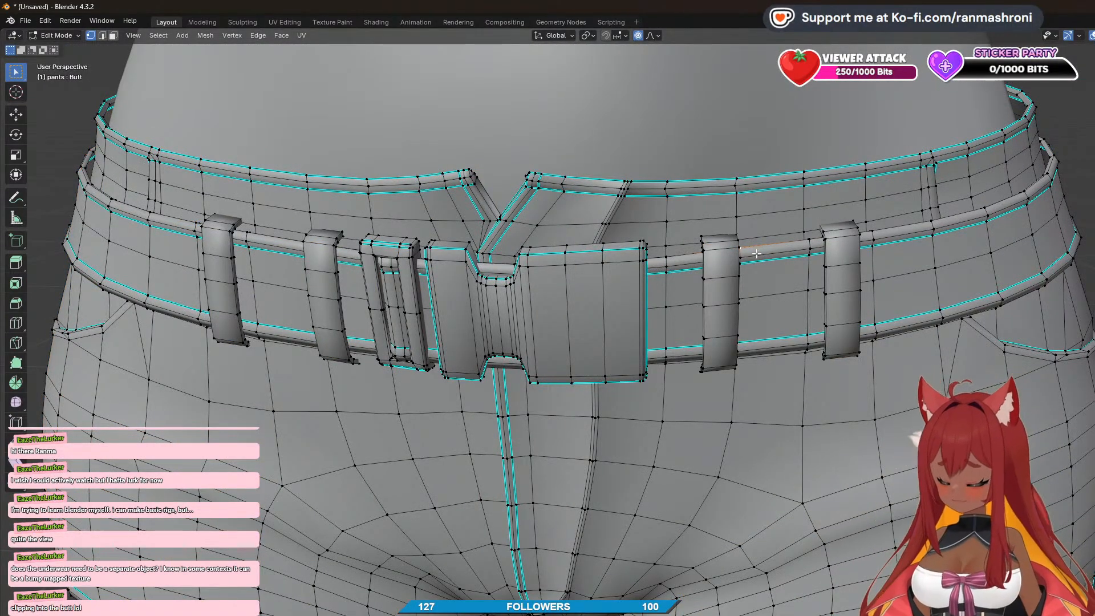
key(g)
key(y)
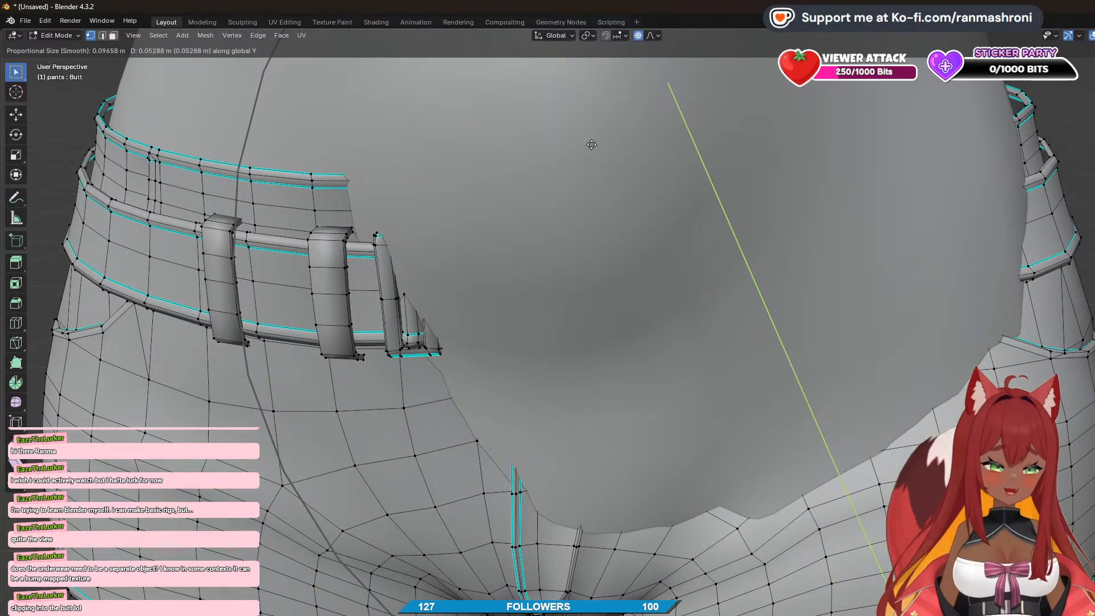
key(Escape)
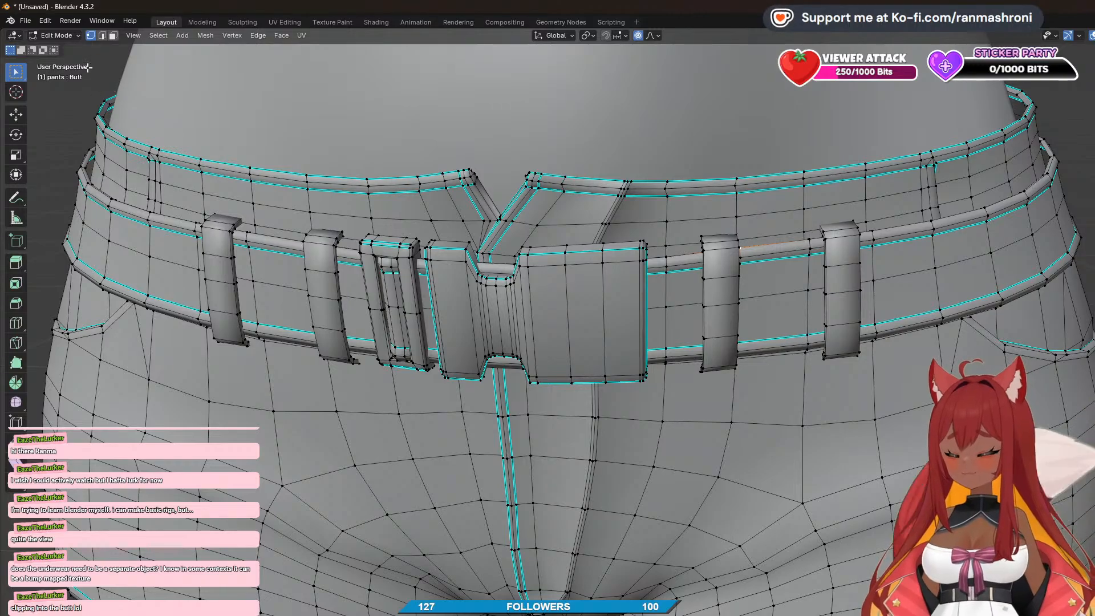
click(55, 36)
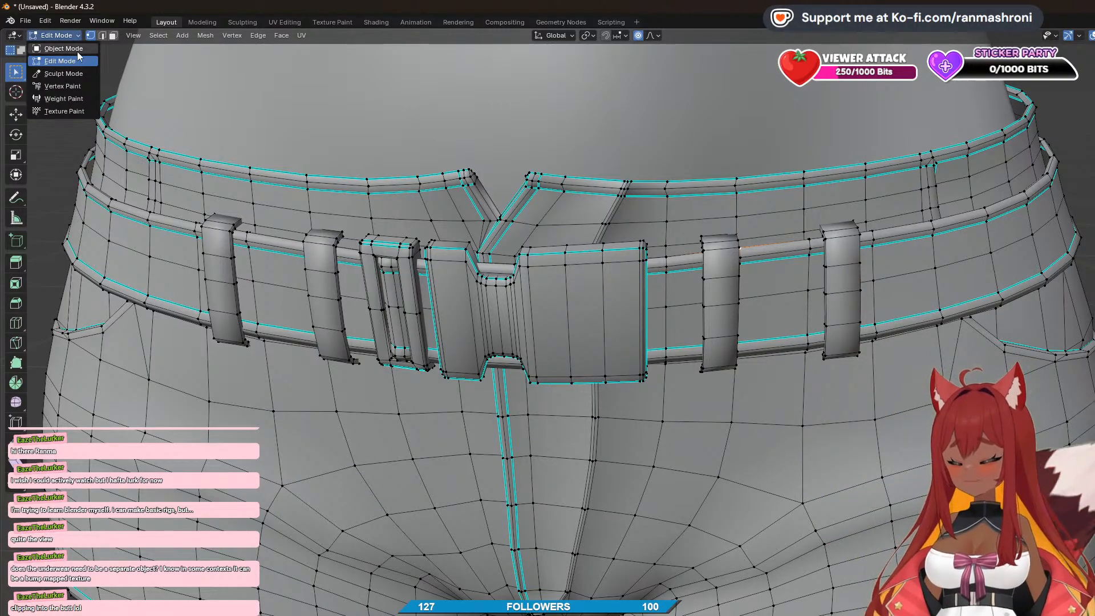
click(64, 49)
- Check the pants' waistband gap, hide the pants, and bring back the outer jacket to view it on the body
middle_drag(1021, 324, 834, 289)
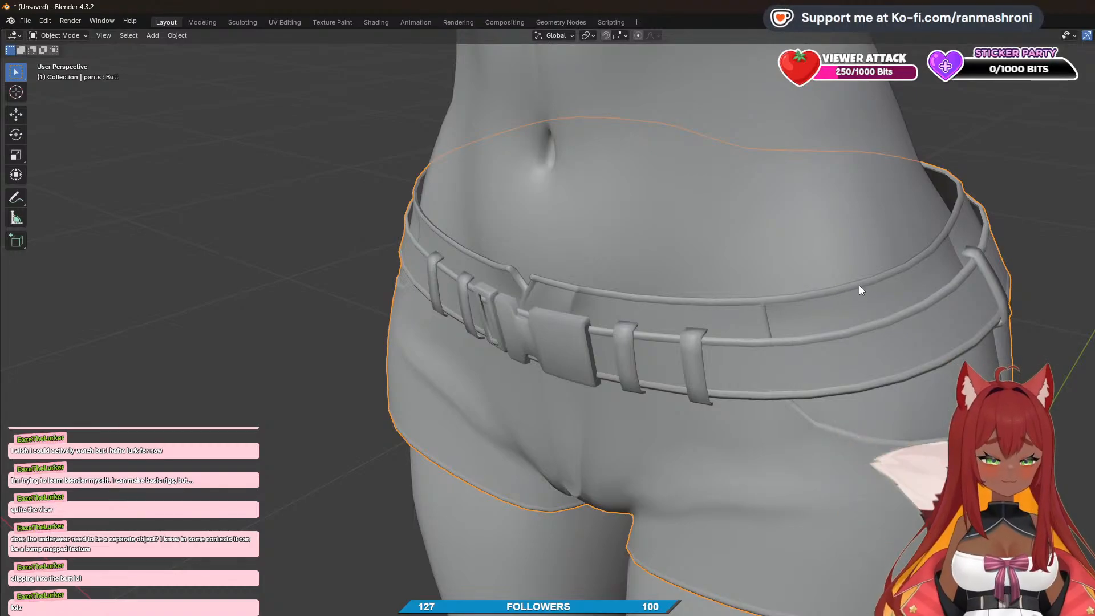
middle_drag(965, 284, 885, 316)
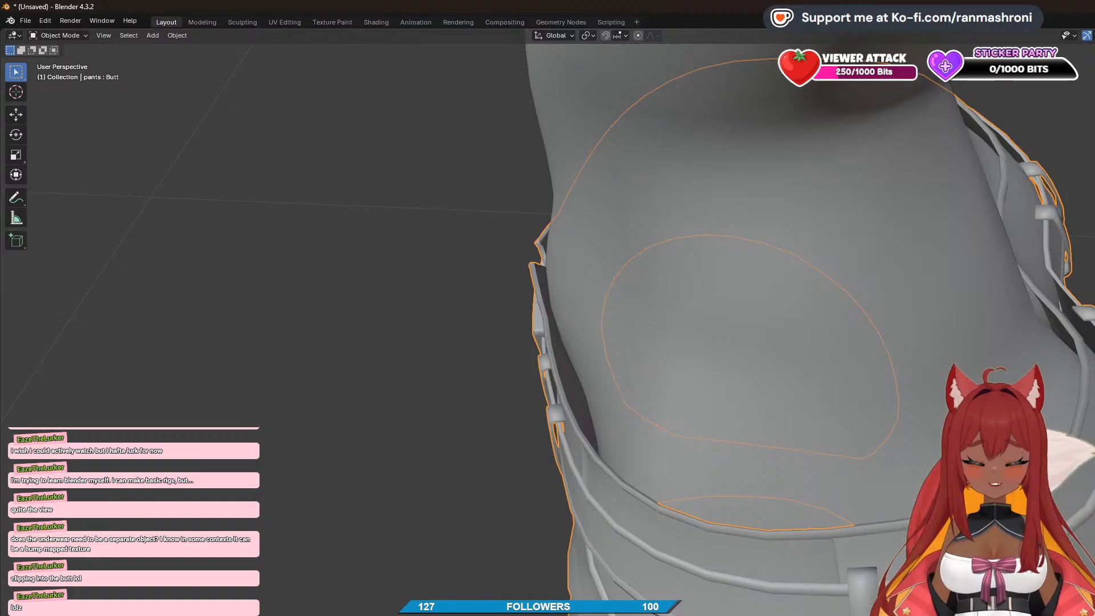
key(alt+a)
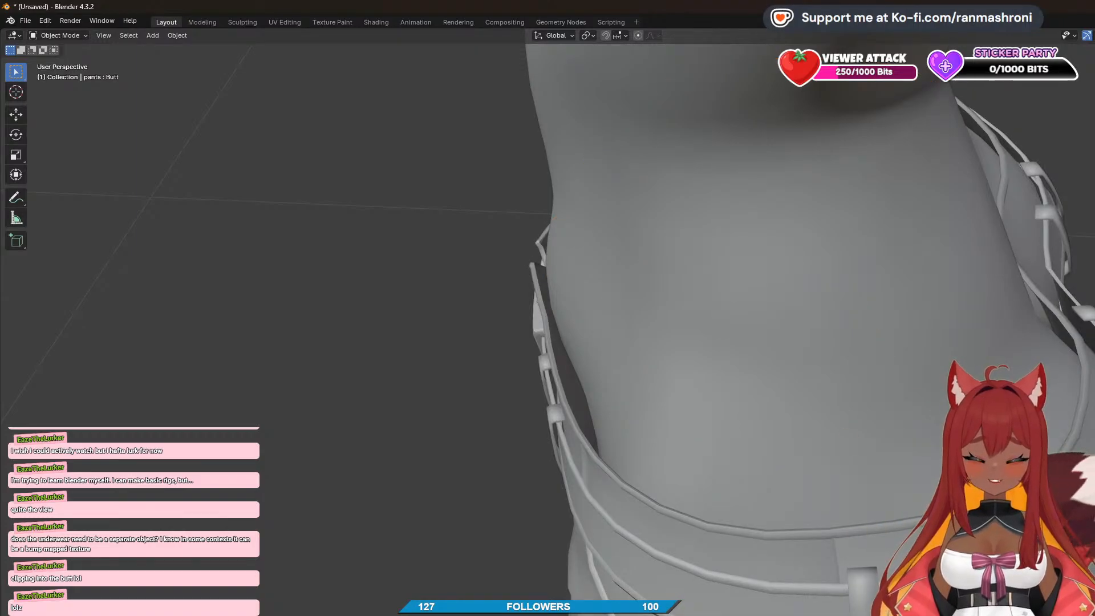
key(h)
key(alt+h)
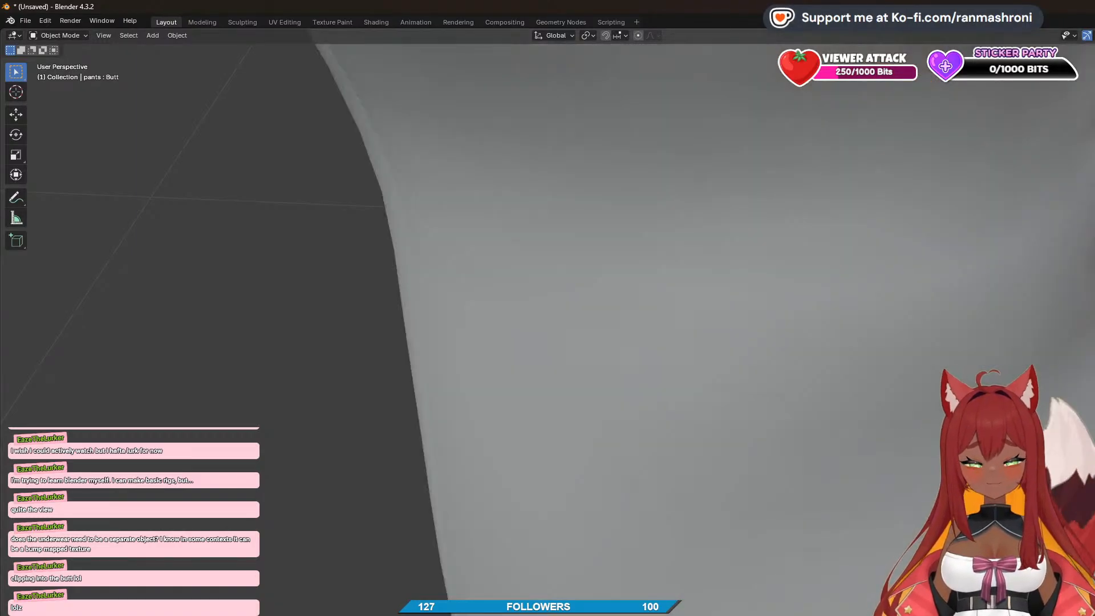
scroll(1027, 297, down, 4)
middle_drag(945, 303, 1072, 305)
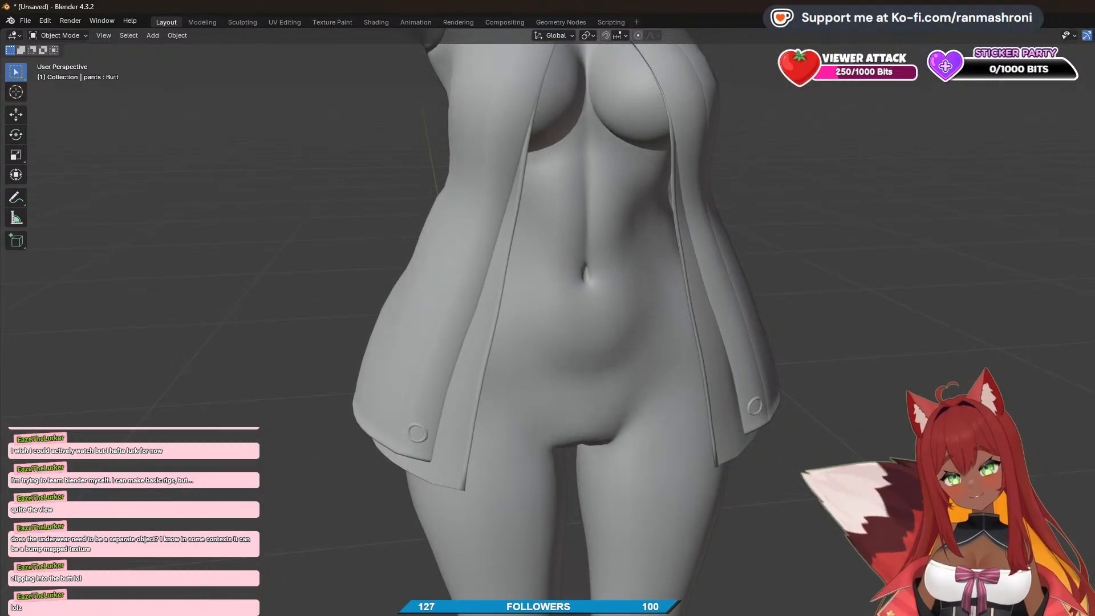
middle_drag(1071, 306, 899, 280)
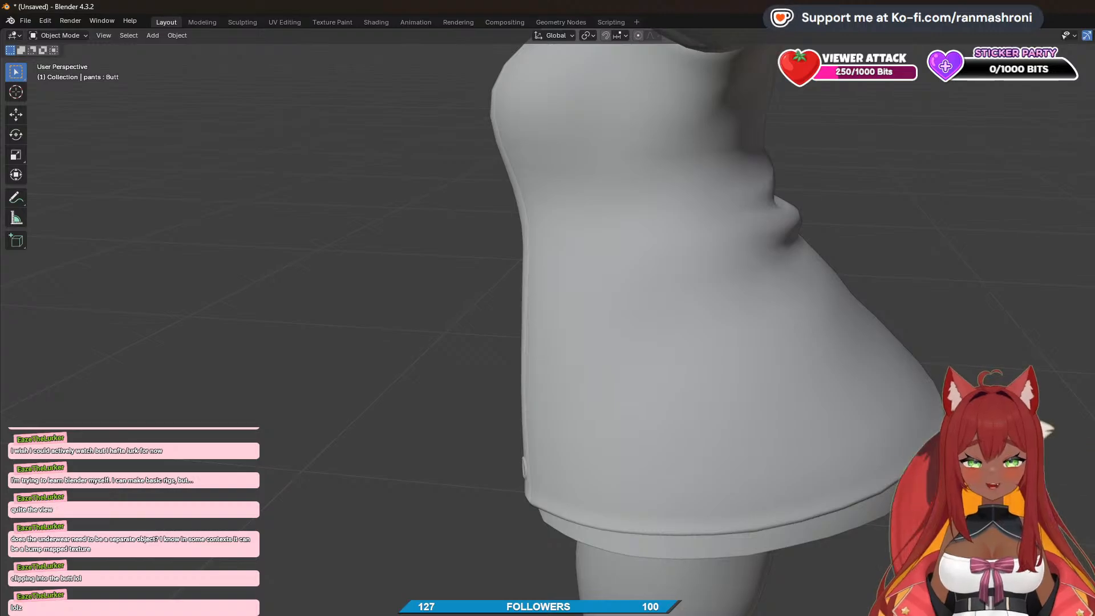
- Hide the jacket, show the pants and underwear together, and compare their fit around the hips and buttocks
key(h)
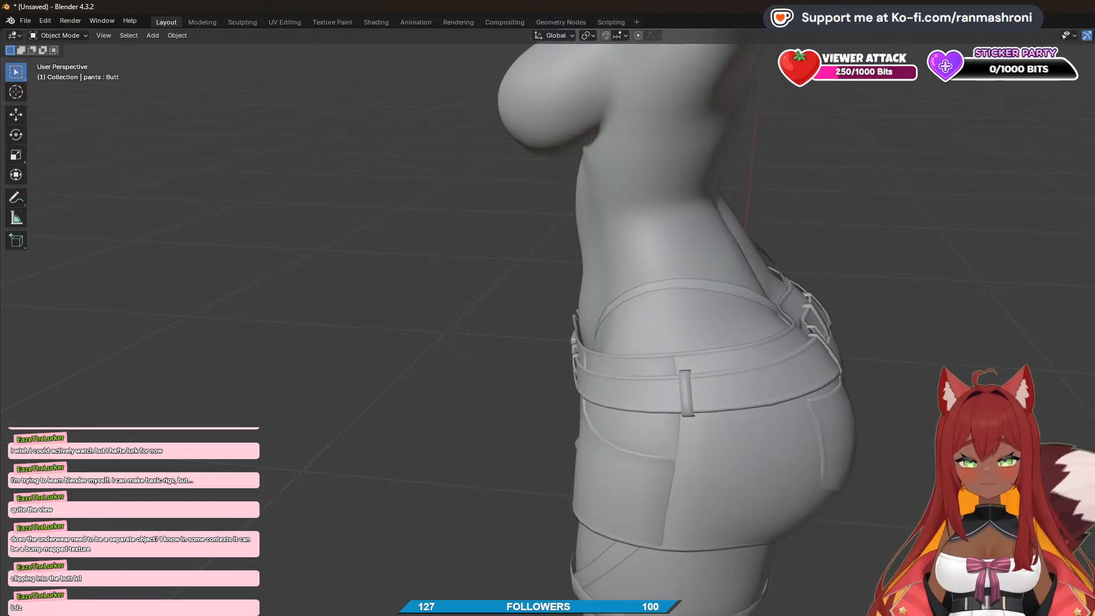
middle_drag(959, 246, 1072, 243)
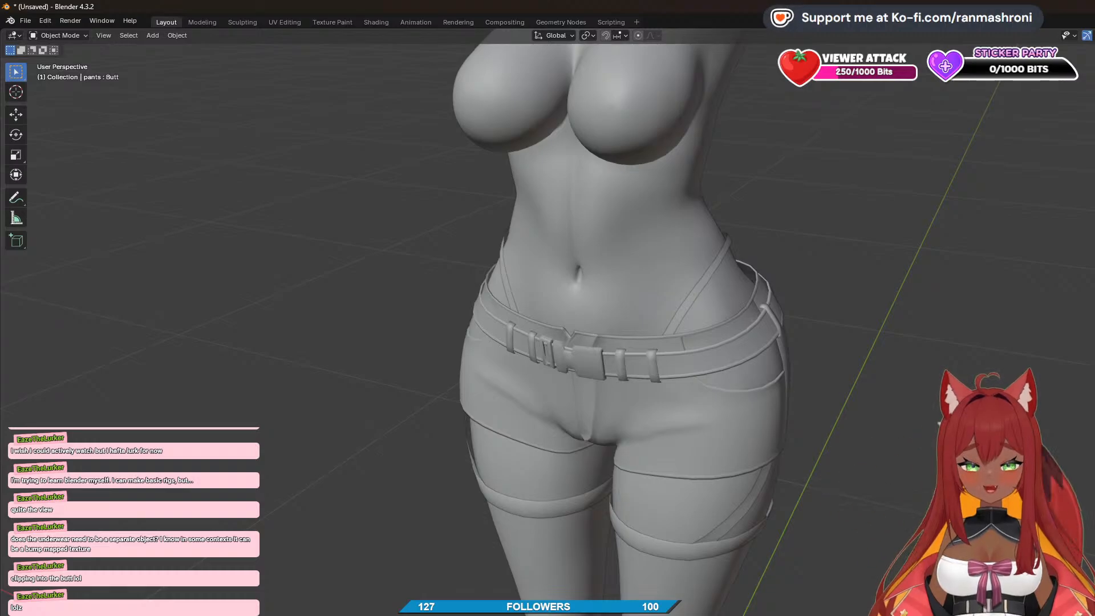
click(700, 286)
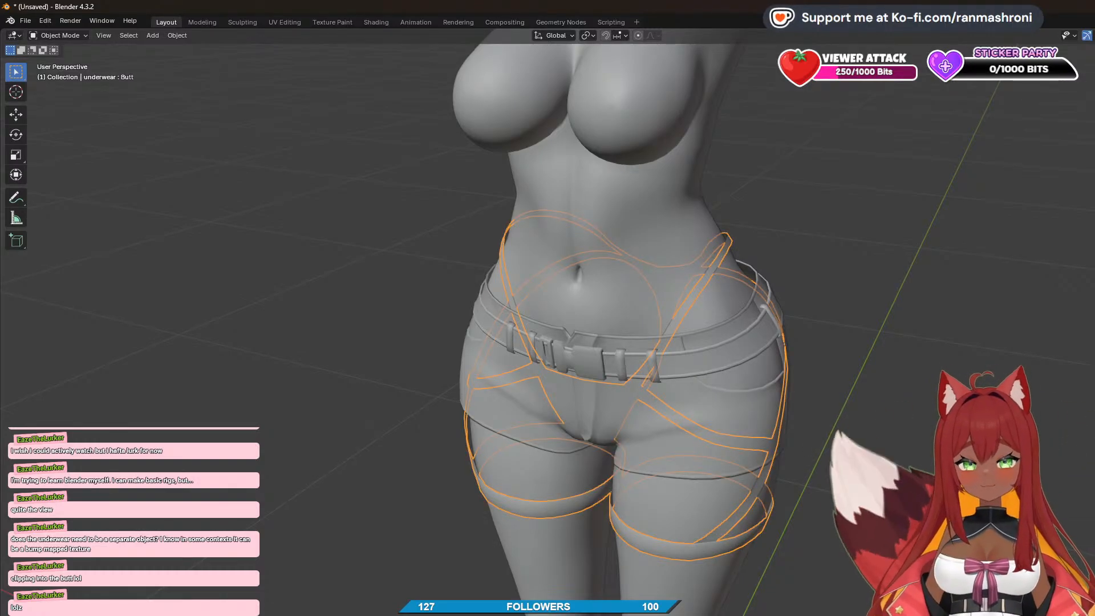
click(679, 408)
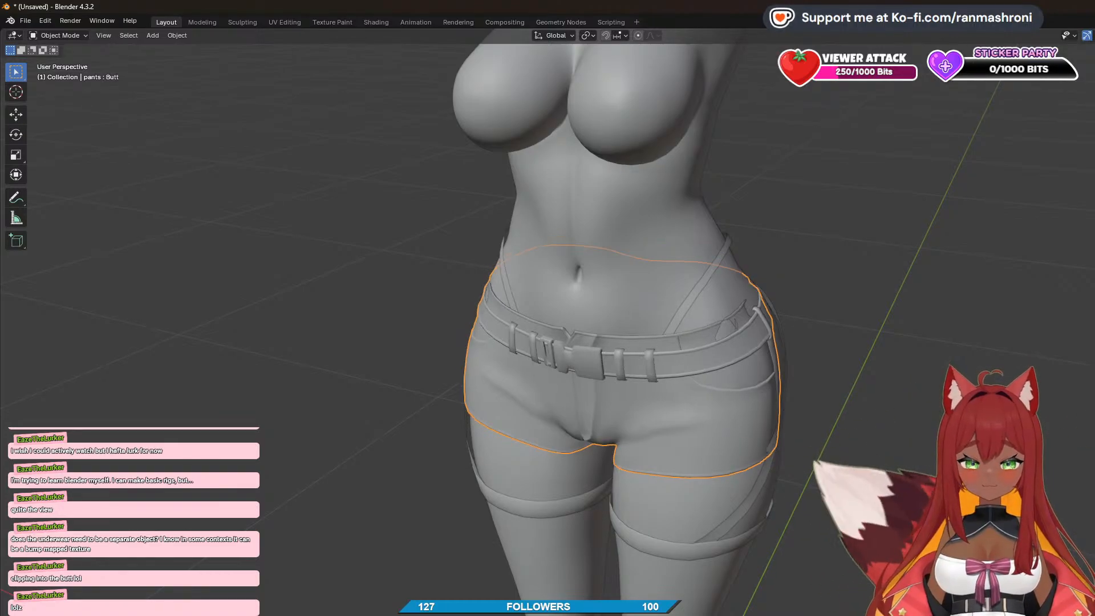
middle_drag(1070, 361, 857, 296)
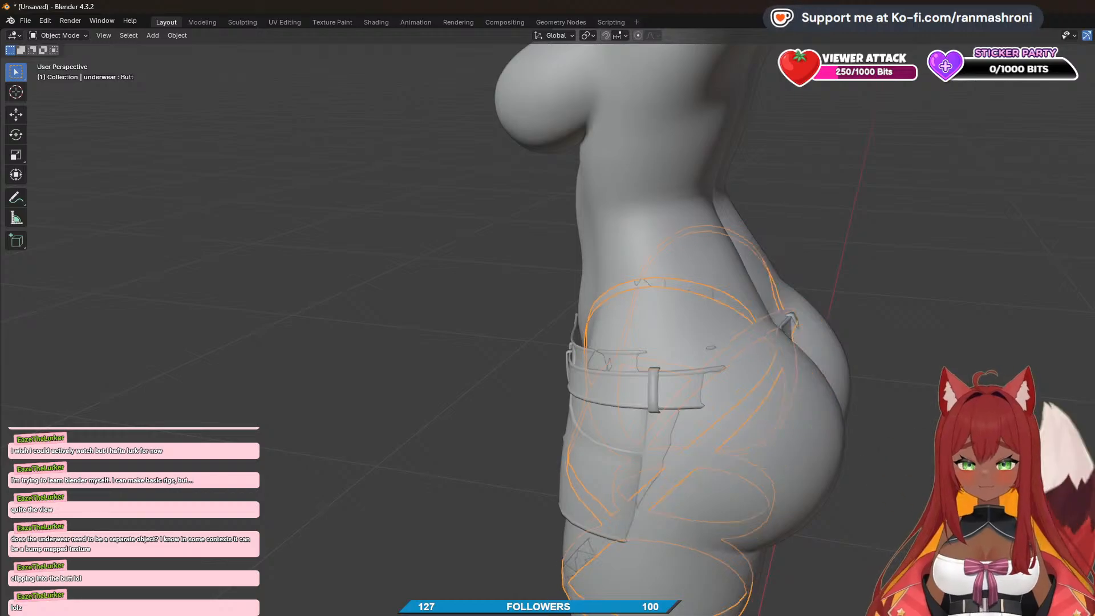
middle_drag(853, 305, 1025, 337)
- Hide the pants and underwear and unhide the outer jacket on the body
key(h)
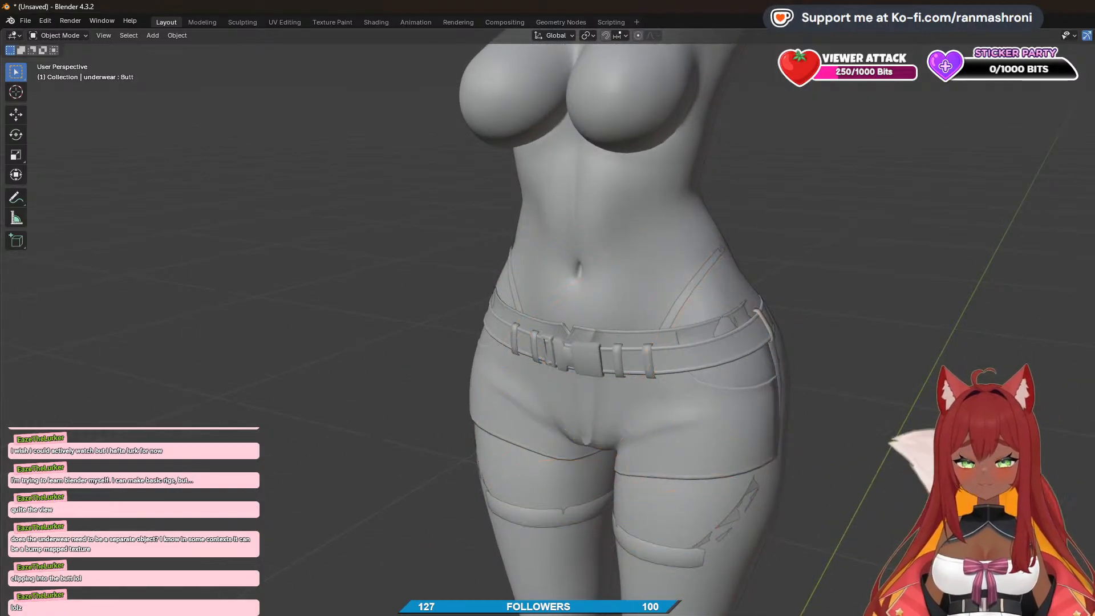
key(h)
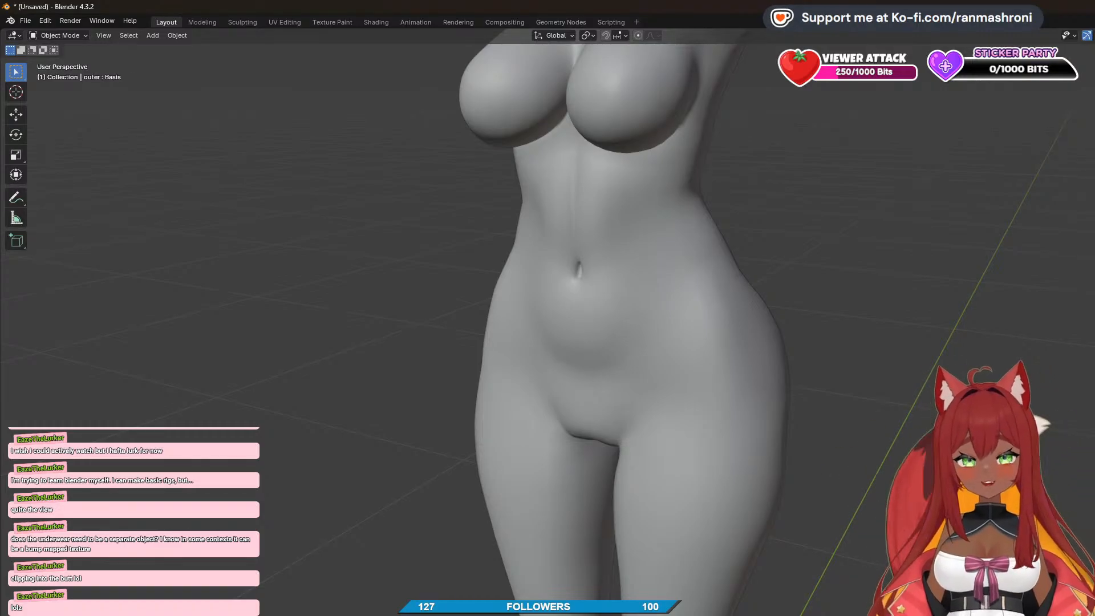
key(alt+h)
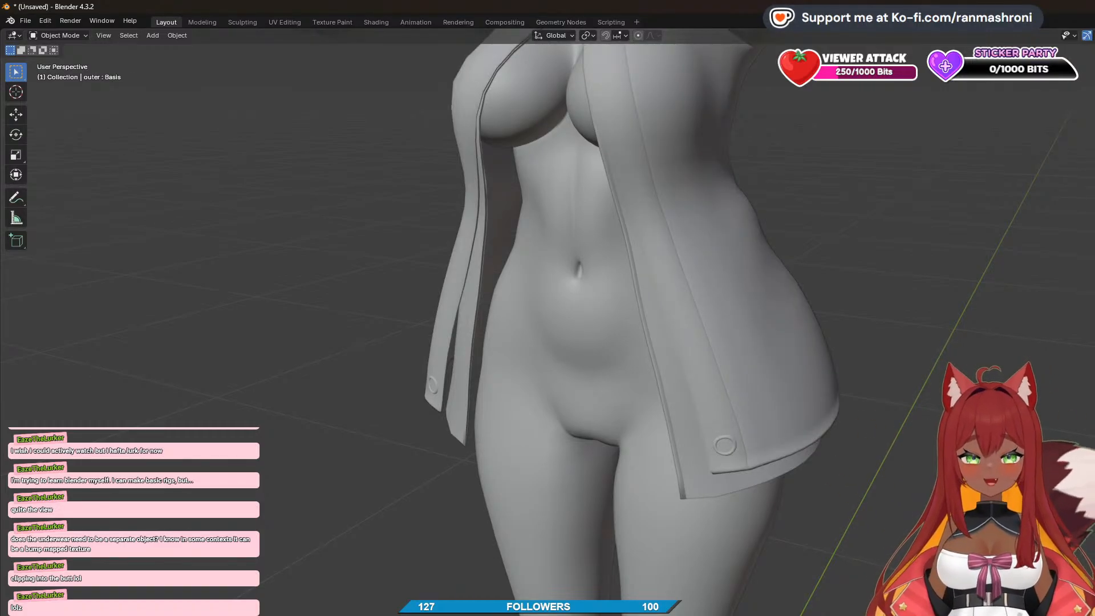
key(h)
key(alt+h)
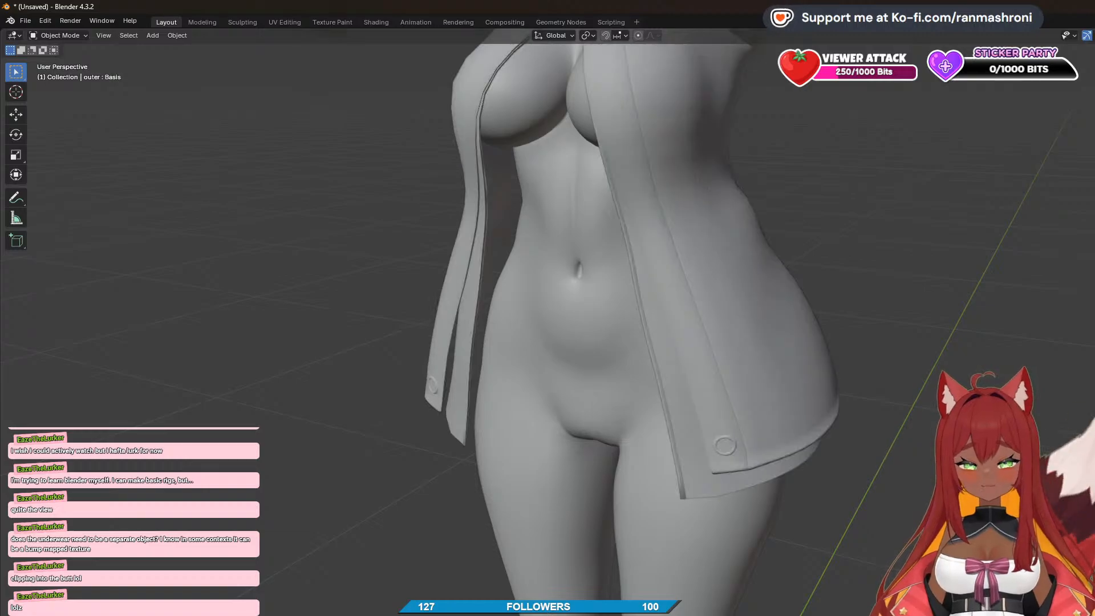
- Examine the outer jacket's hem, back, collar and sleeves against the body from the side, front and below
middle_drag(1088, 239, 985, 228)
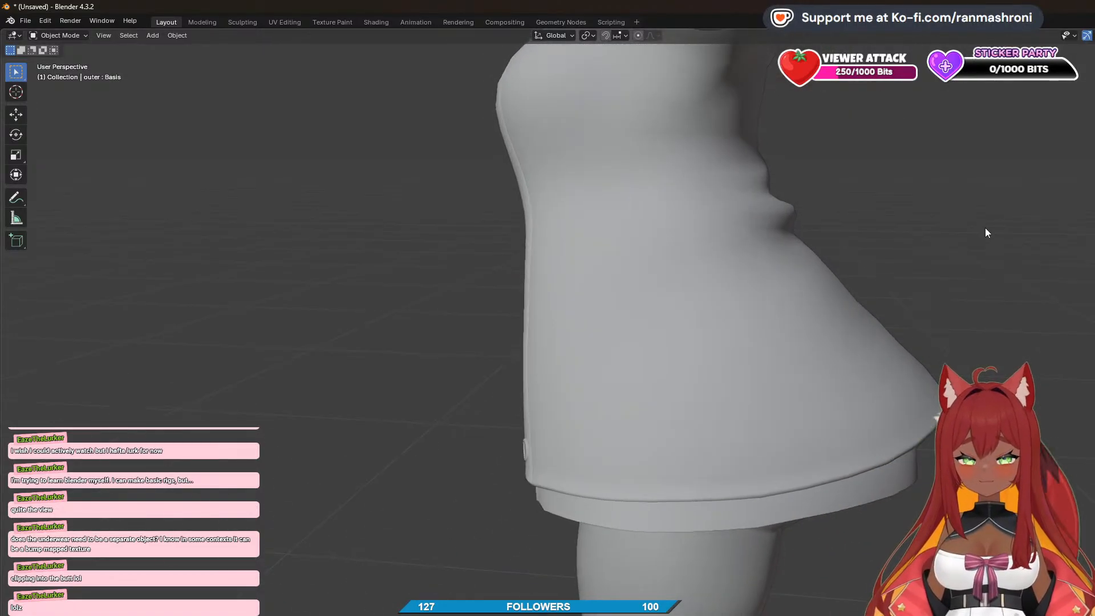
scroll(997, 248, down, 2)
scroll(997, 254, up, 2)
middle_drag(1015, 275, 771, 207)
middle_drag(384, 332, 771, 356)
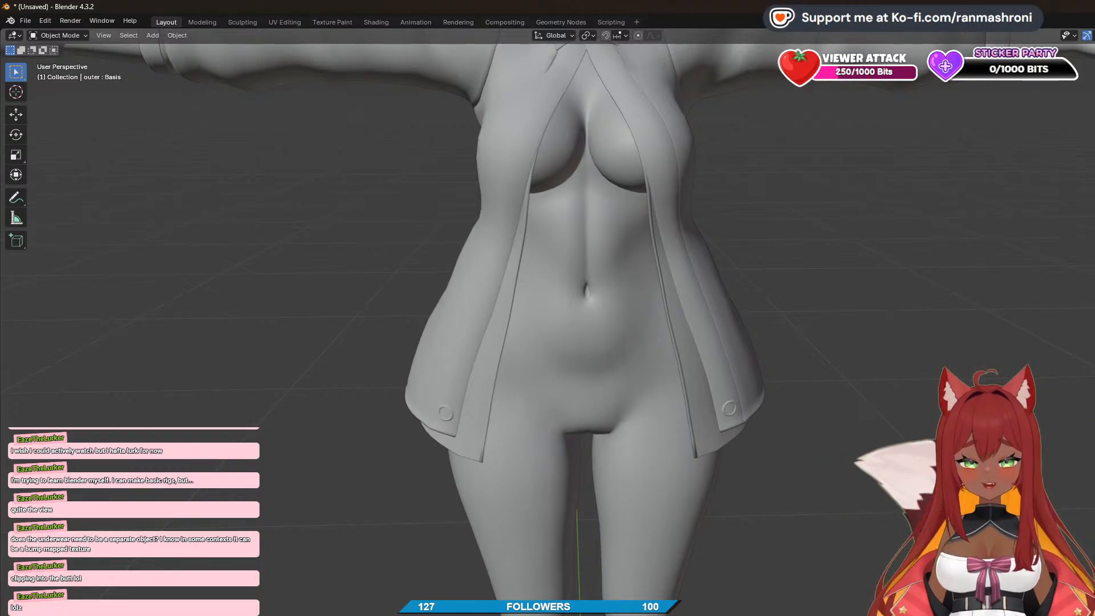
middle_drag(902, 260, 878, 308)
scroll(878, 308, up, 2)
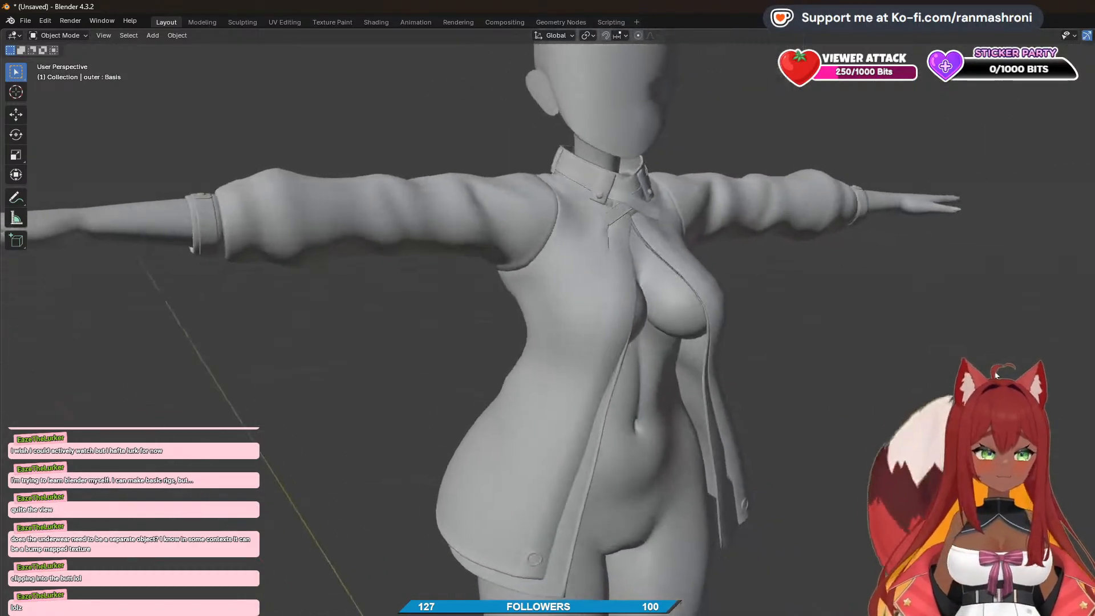
middle_drag(997, 375, 982, 355)
scroll(940, 352, up, 2)
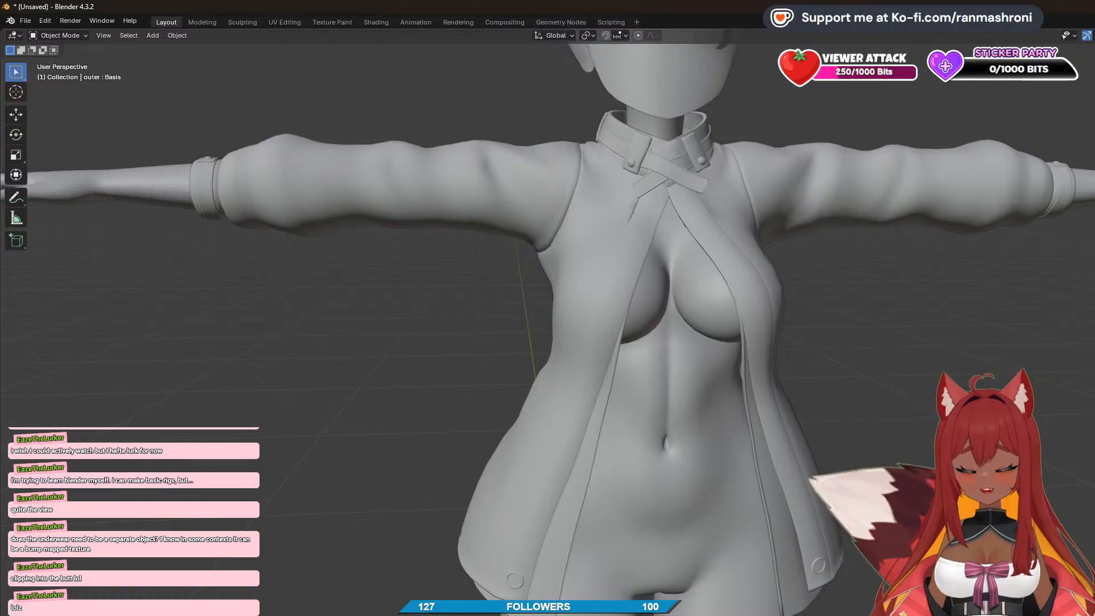
middle_drag(981, 354, 697, 428)
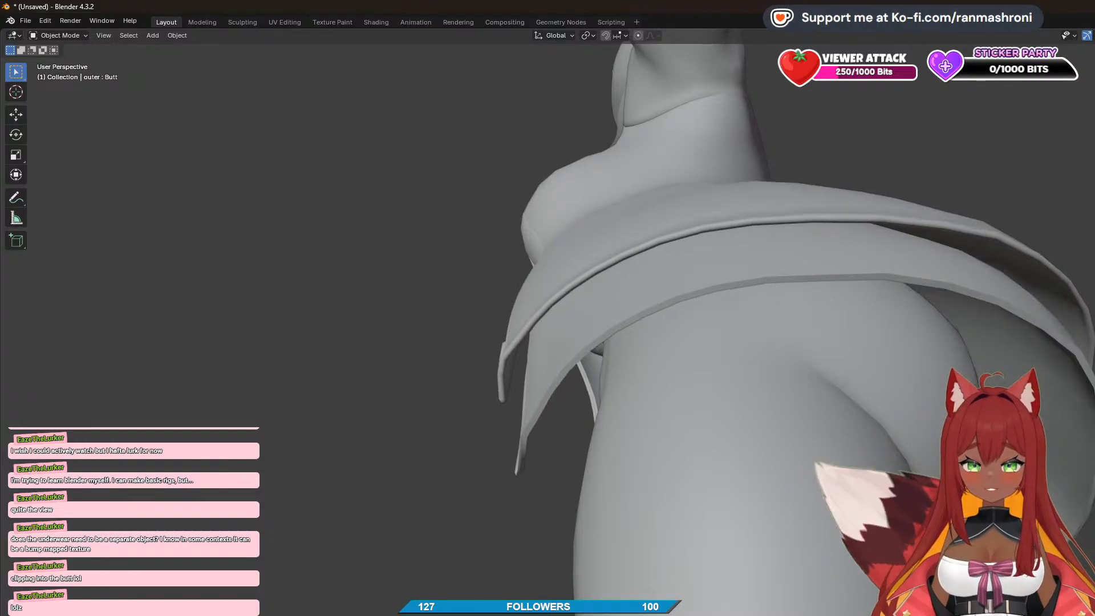
- Examine the outer jacket's hem, side and front opening against the body from below, the side and the front
middle_drag(1063, 399, 925, 357)
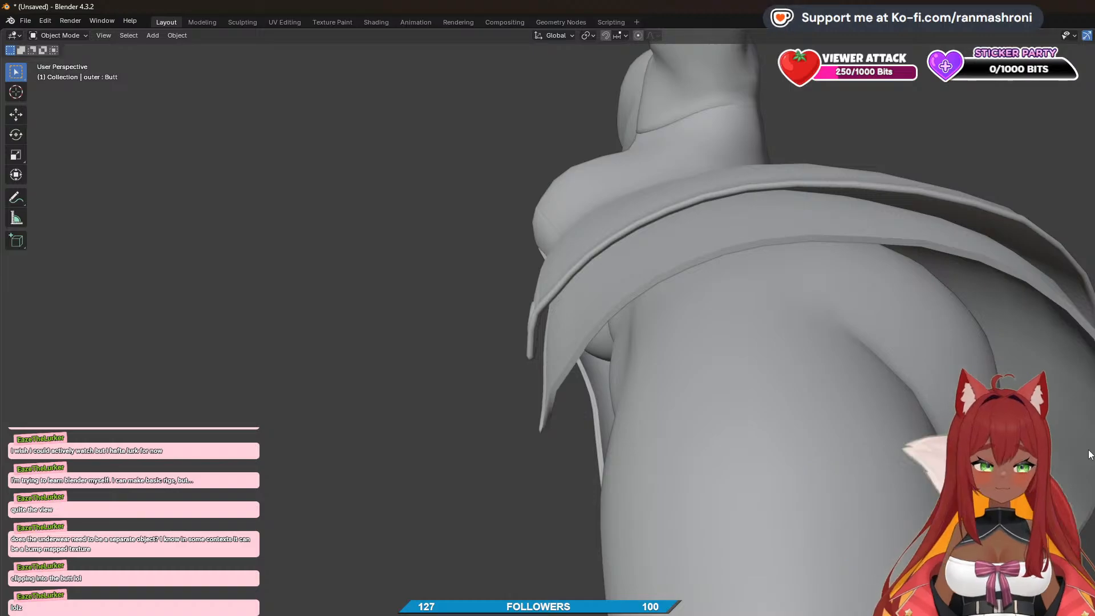
middle_drag(1069, 410, 1059, 383)
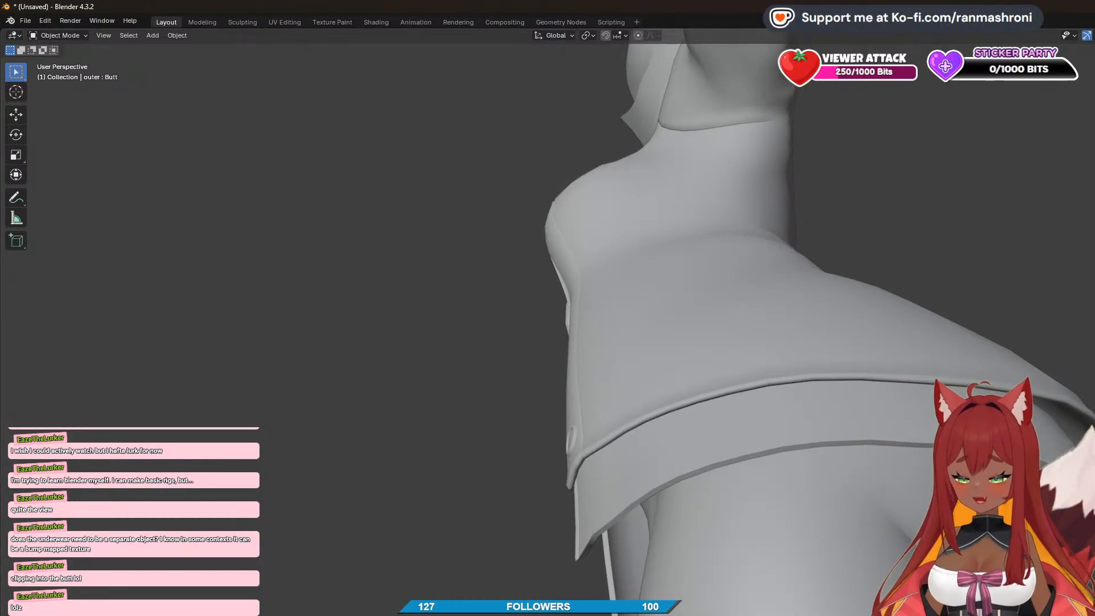
middle_drag(1059, 383, 1047, 354)
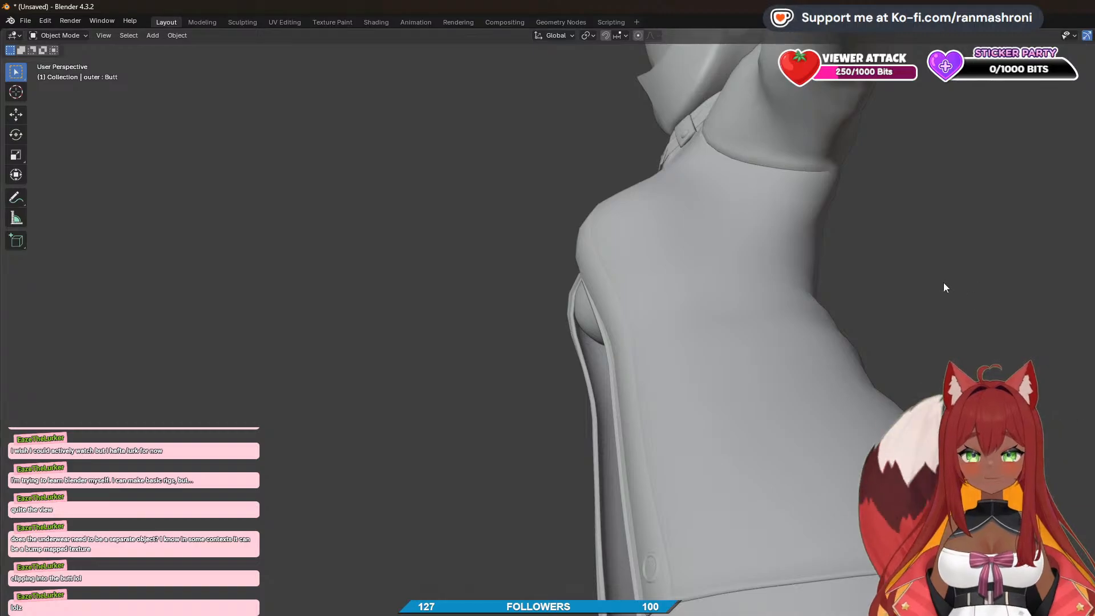
middle_drag(943, 286, 1075, 321)
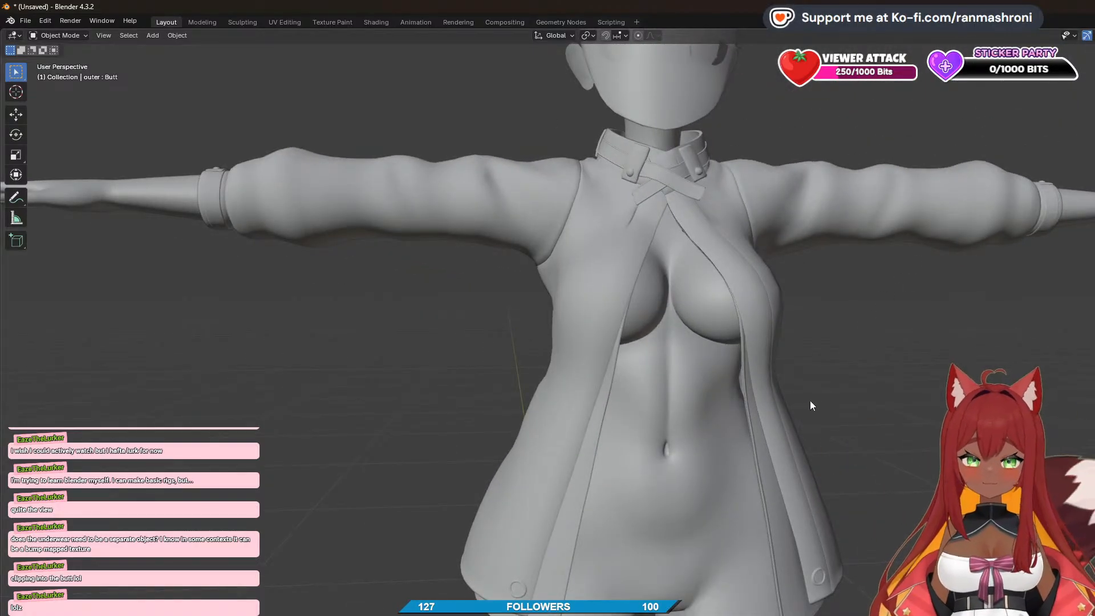
middle_drag(810, 401, 831, 363)
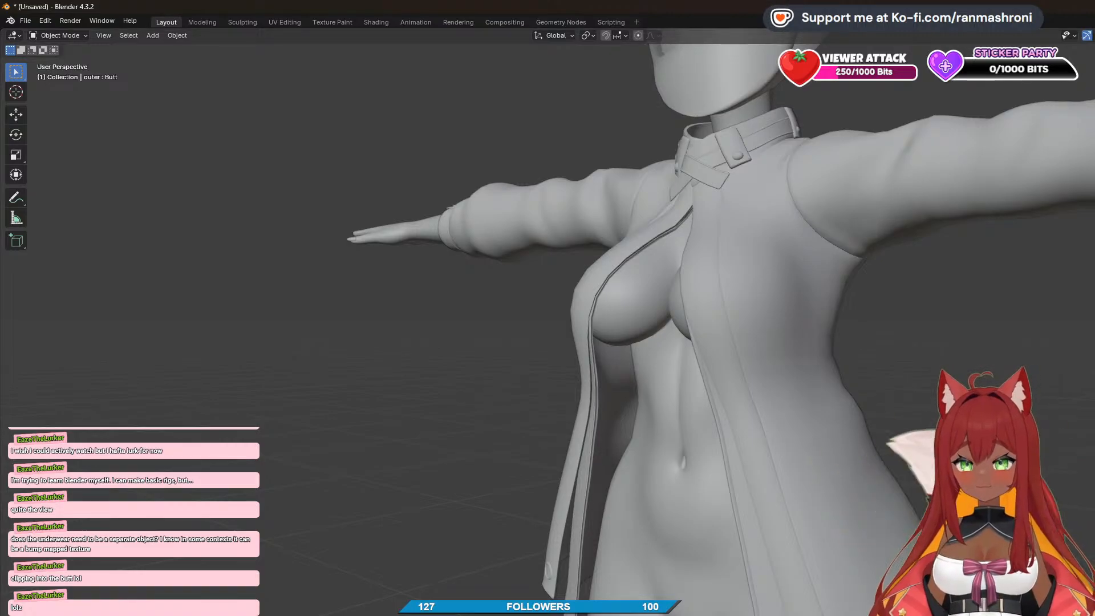
mouse_move(844, 323)
middle_down()
mouse_move(974, 338)
mouse_move(838, 322)
middle_up()
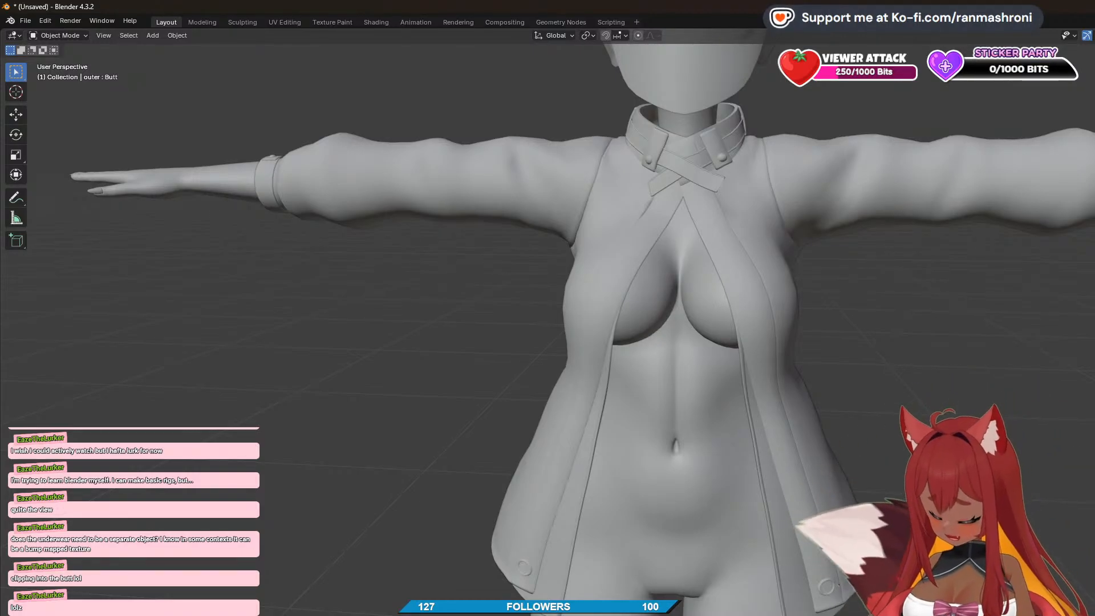
- Hide the outer jacket and view the bare body from the front and back
key(h)
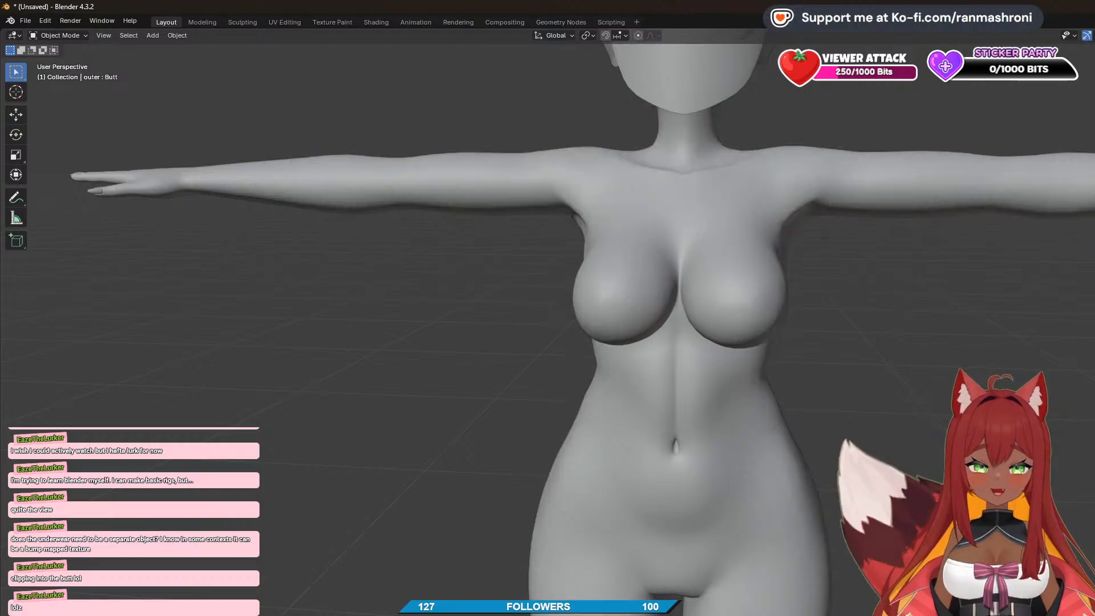
scroll(1032, 181, down, 2)
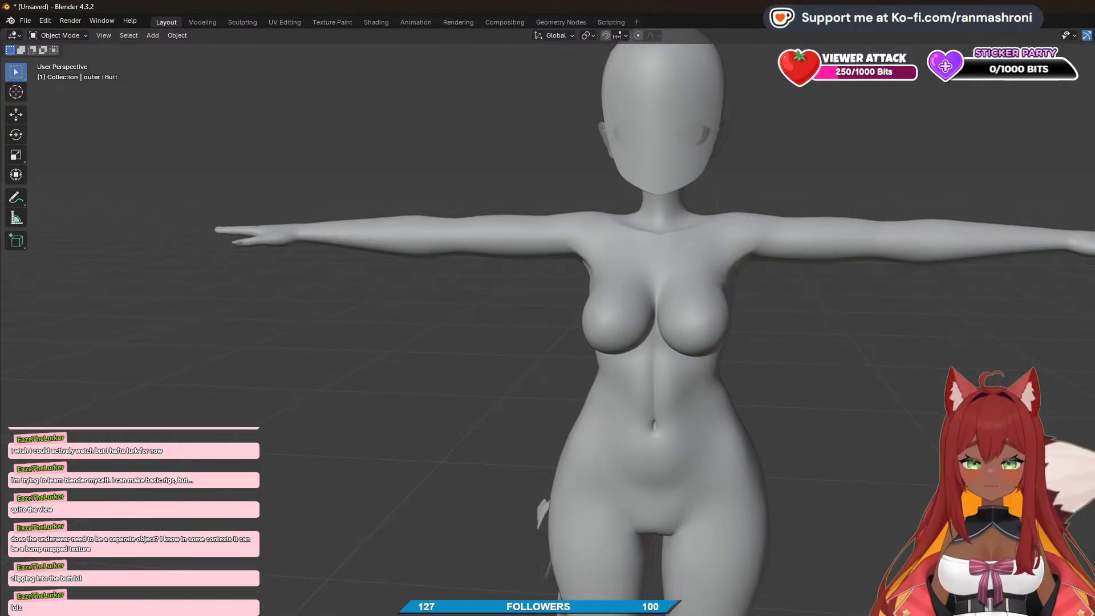
middle_drag(949, 275, 835, 377)
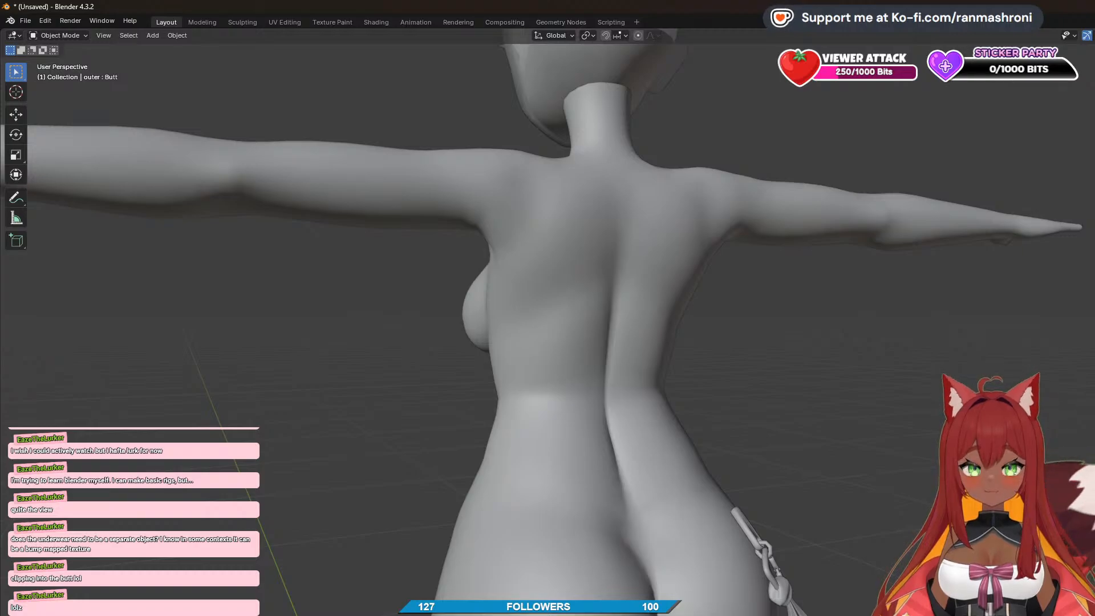
middle_drag(576, 308, 511, 308)
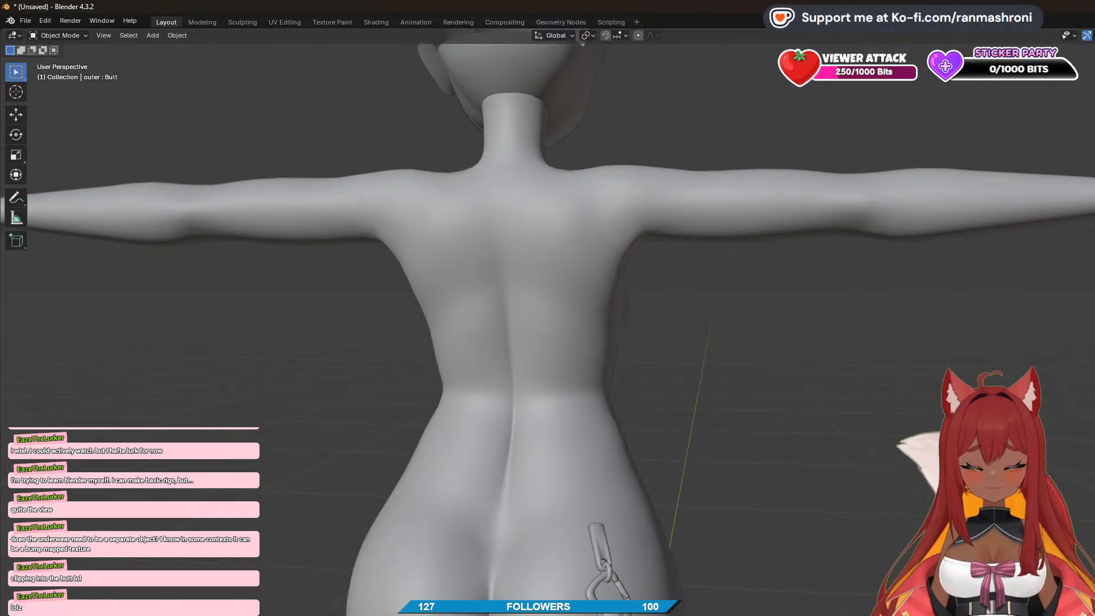
- Select the idea_cloth chain at the hip, bring back the outer jacket to compare them, and hide the chain
click(600, 546)
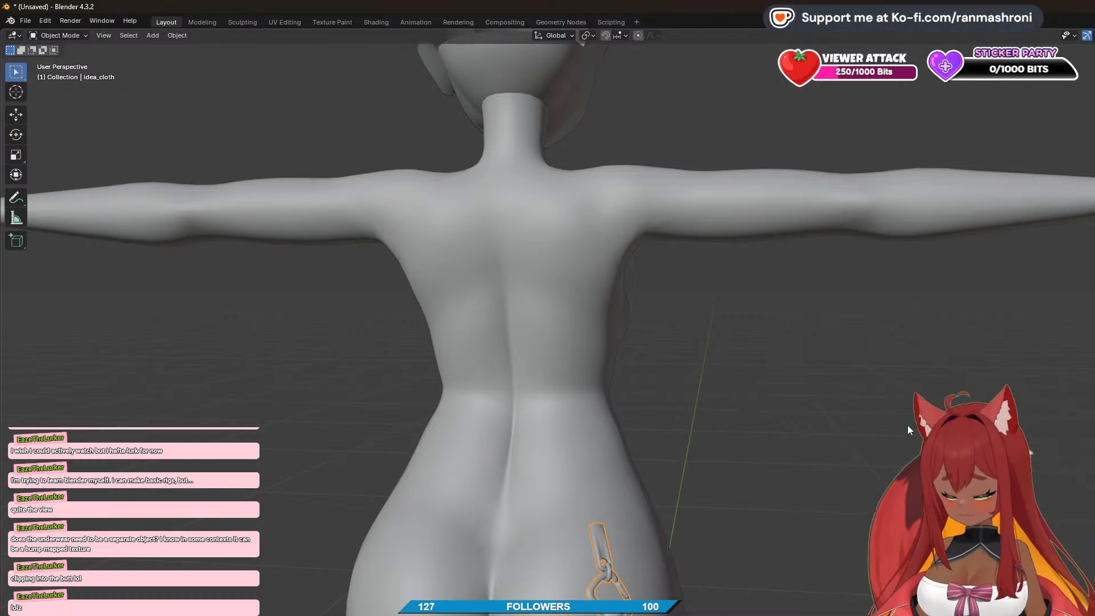
middle_drag(908, 425, 964, 443)
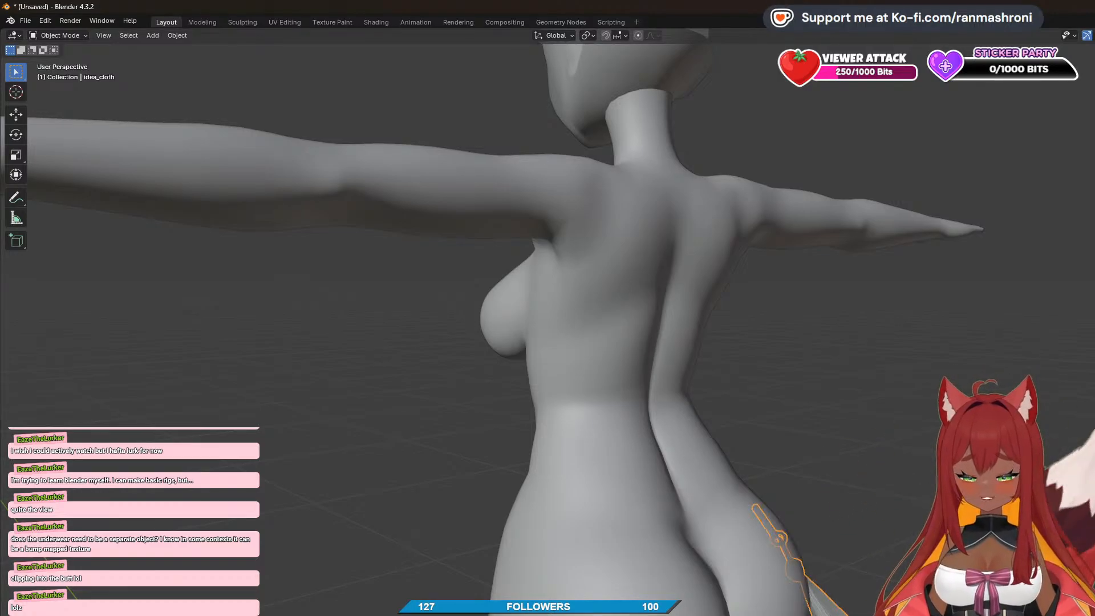
middle_drag(644, 337, 531, 340)
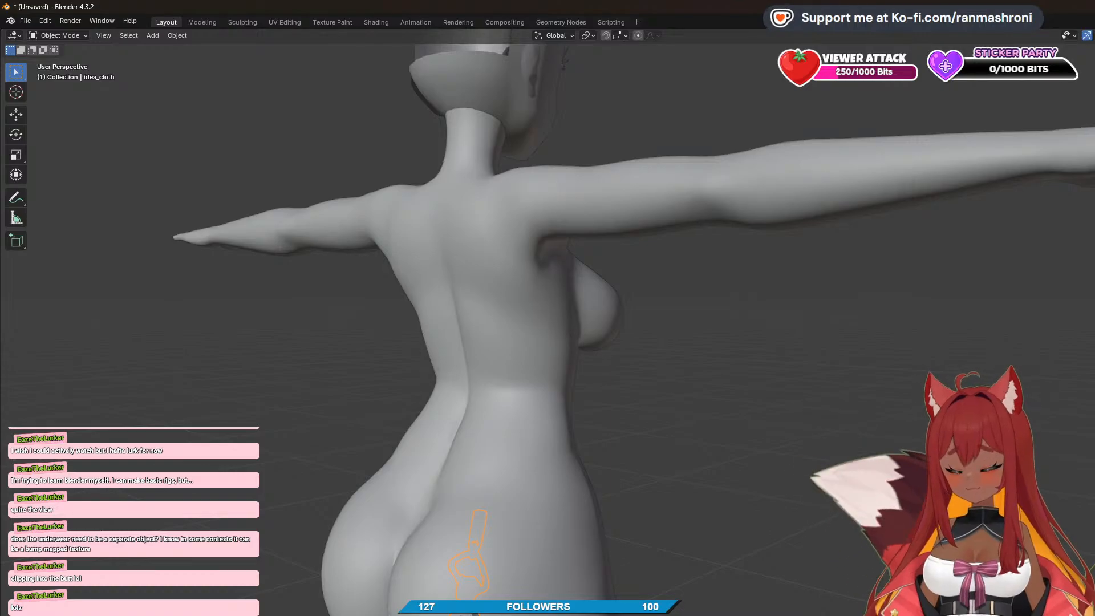
middle_drag(873, 447, 628, 512)
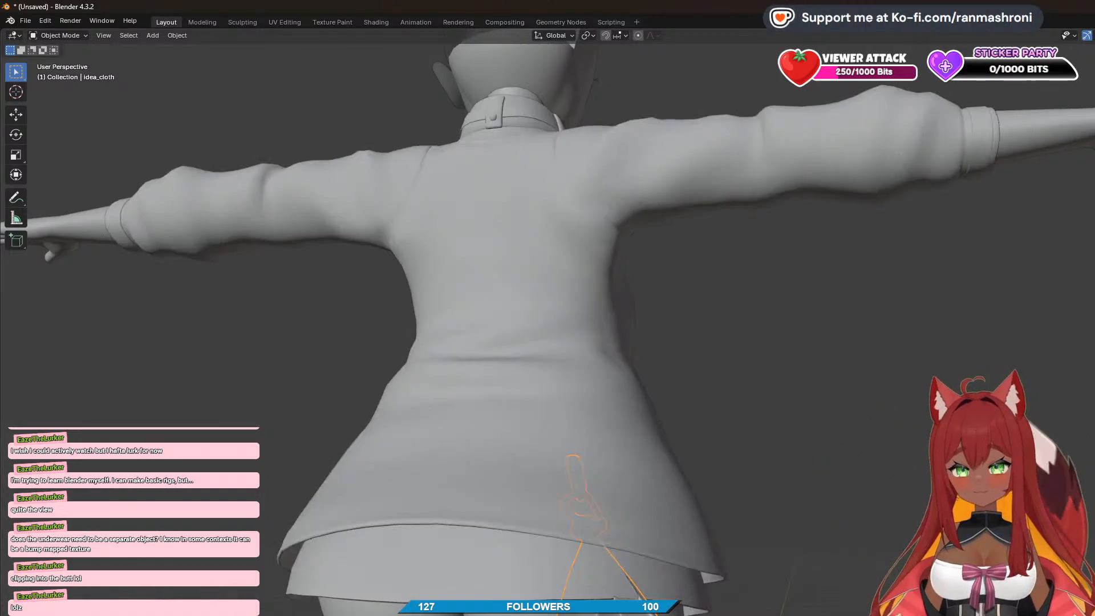
middle_drag(964, 311, 947, 288)
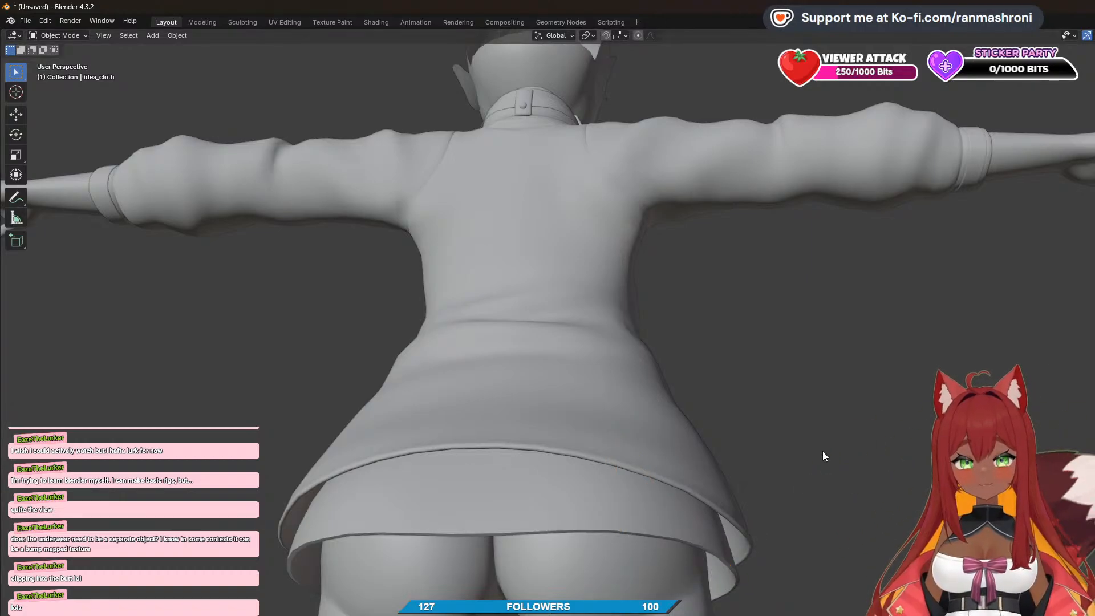
middle_drag(822, 450, 1037, 487)
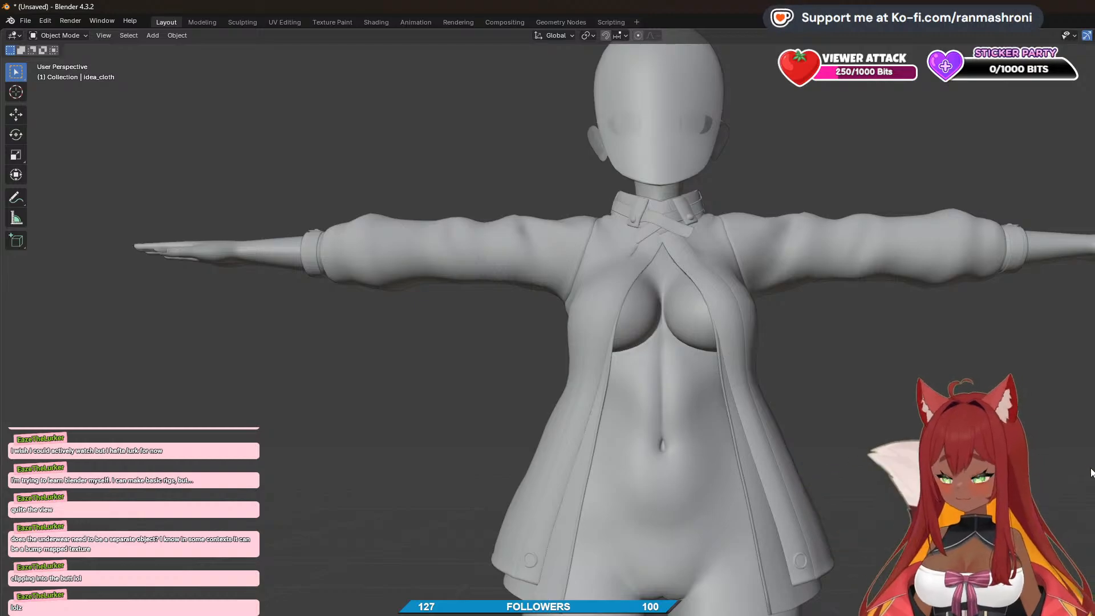
middle_drag(720, 543, 942, 457)
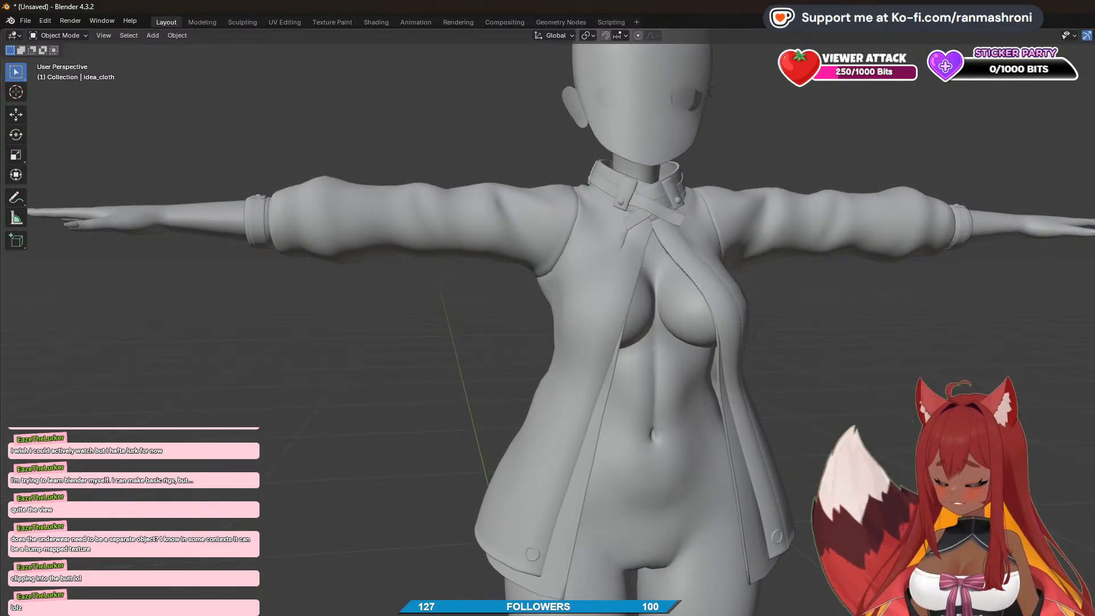
- Switch to the YouTube browser window, toggle looping for the playing video, and return to Blender
key(alt+Tab)
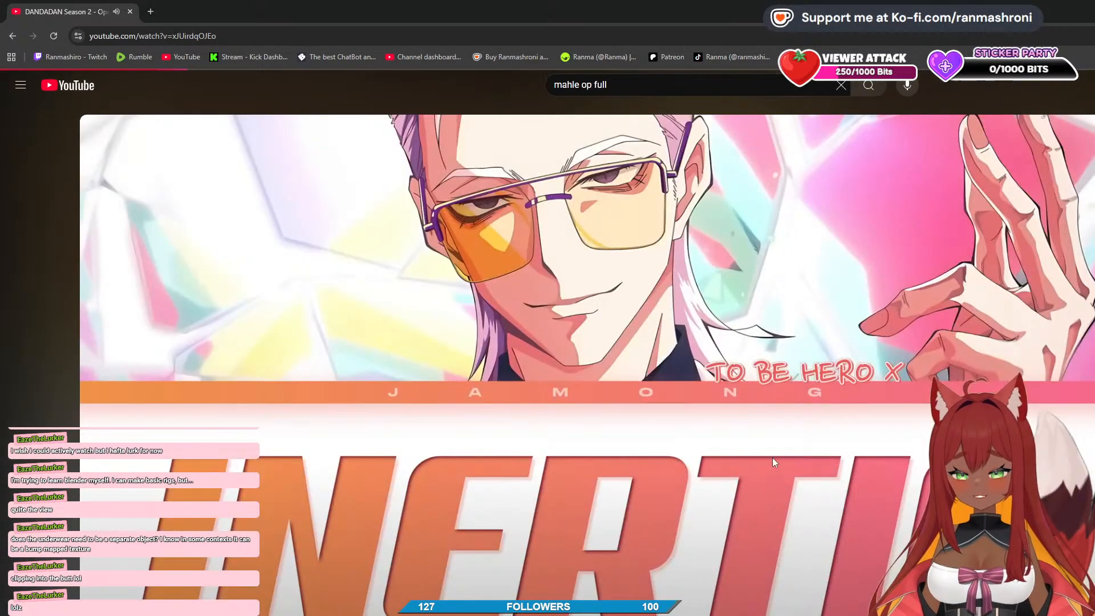
right_click(774, 459)
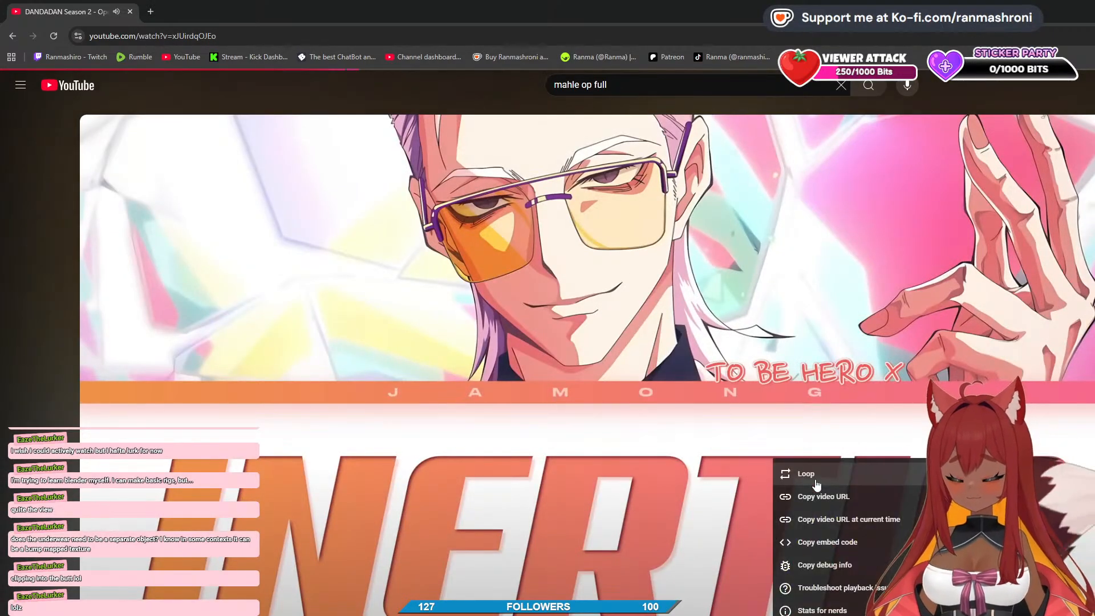
click(816, 481)
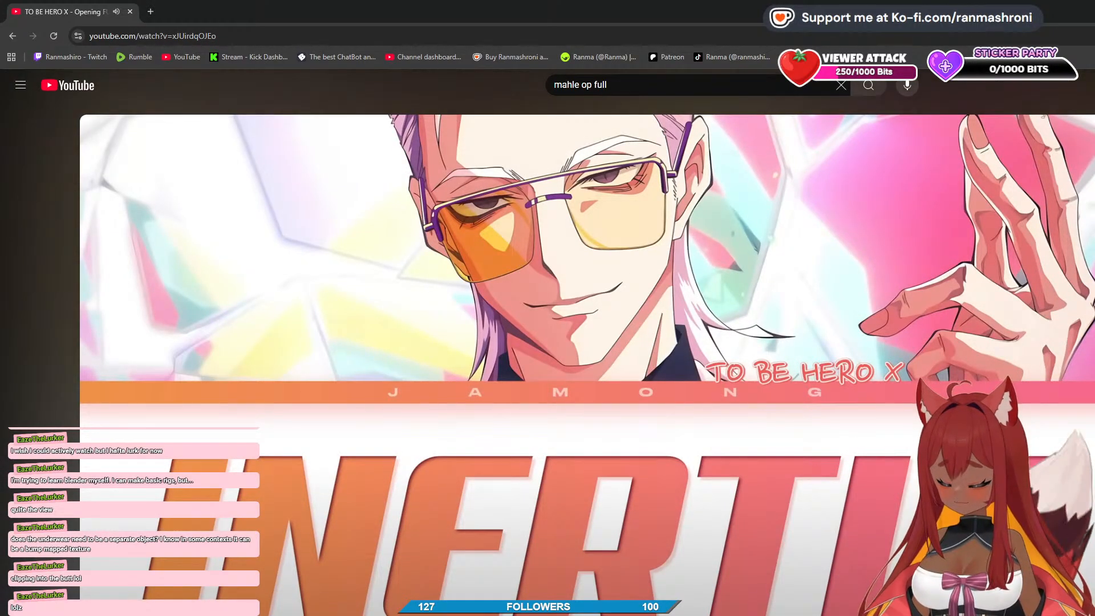
key(alt+Tab)
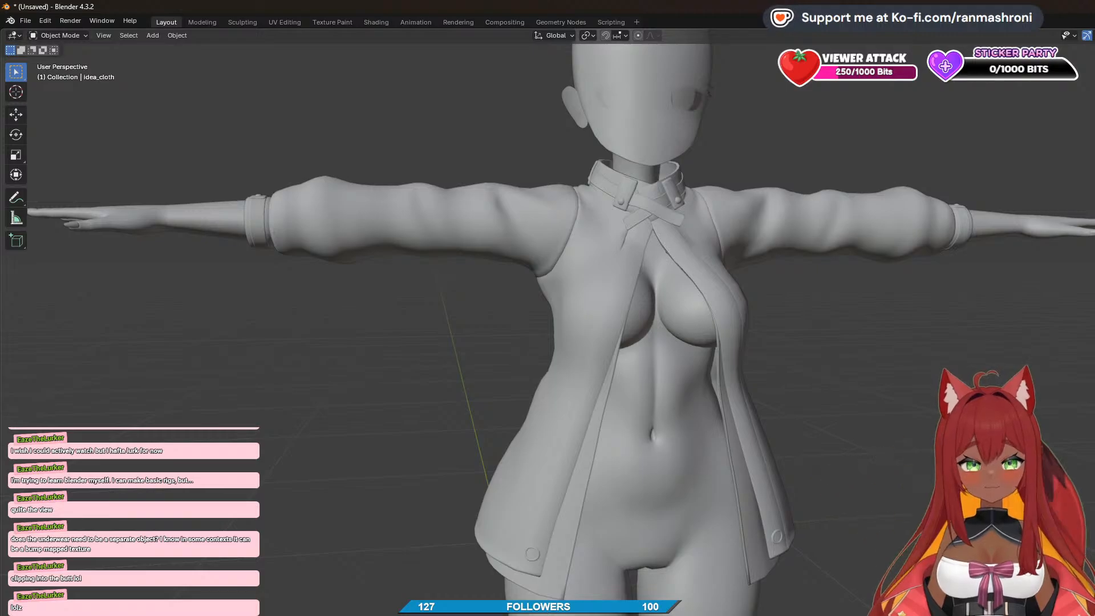
- Hide the outer jacket so the body's upper half is bare again
middle_drag(548, 308, 570, 308)
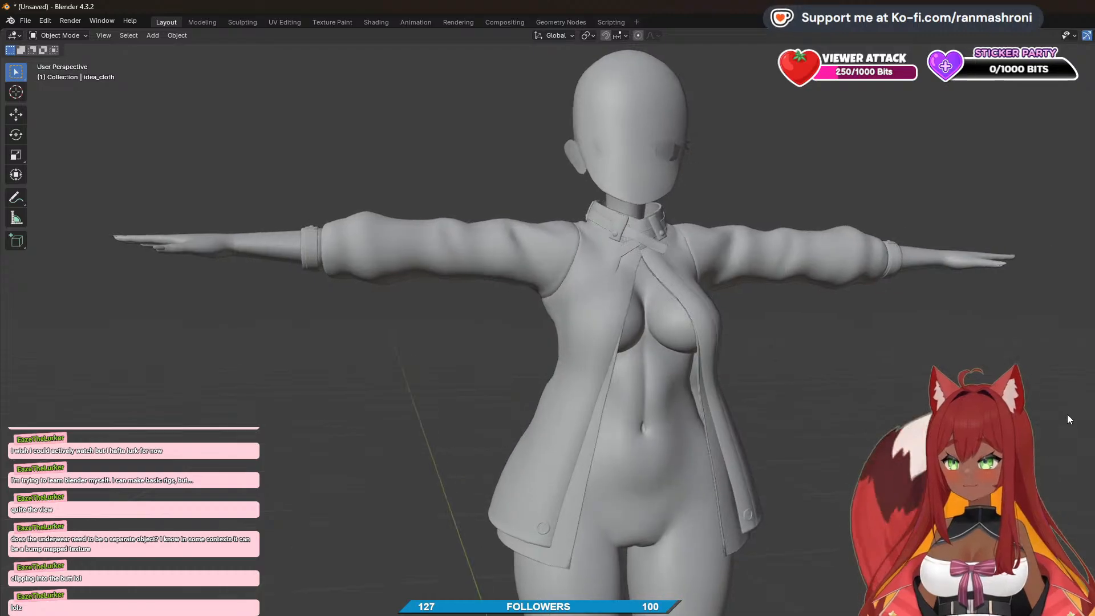
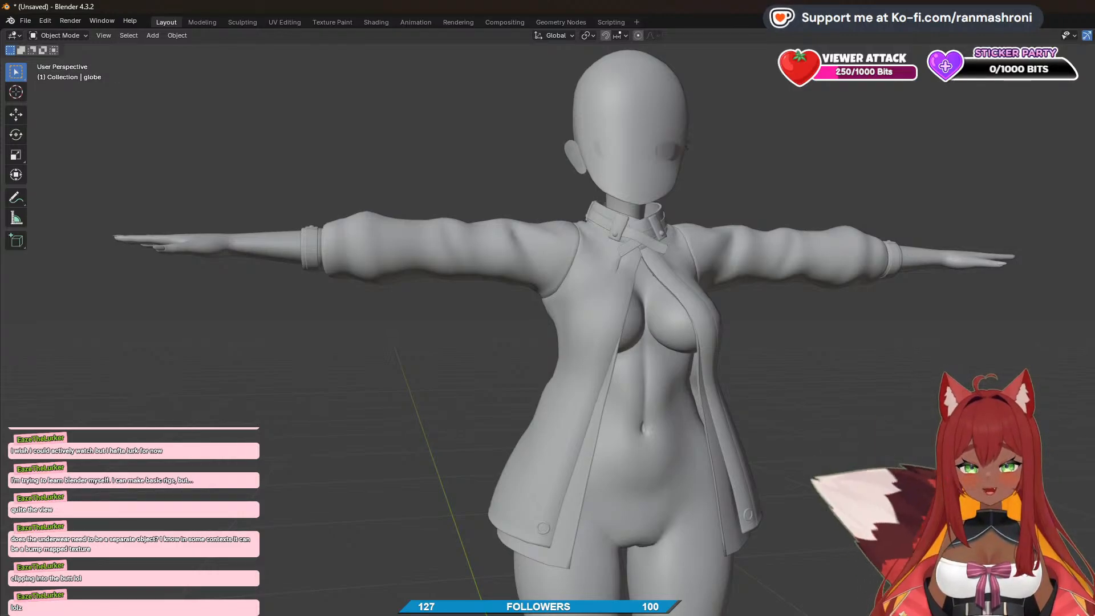
key(alt+h)
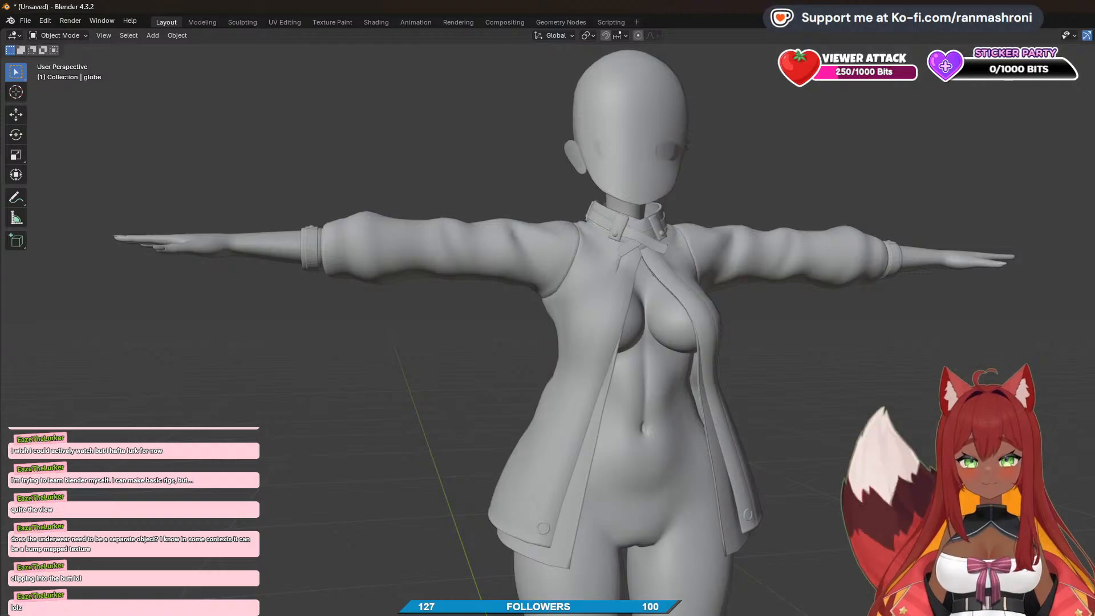
key(h)
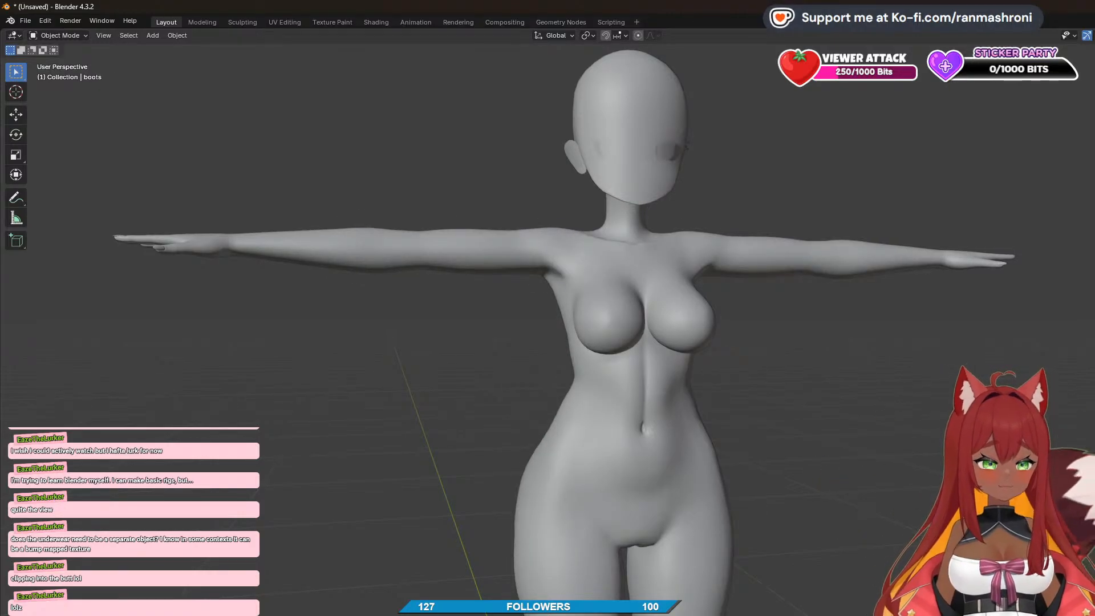
- Select the boots on the lower legs and give them the Butt shape key
scroll(1014, 280, down, 5)
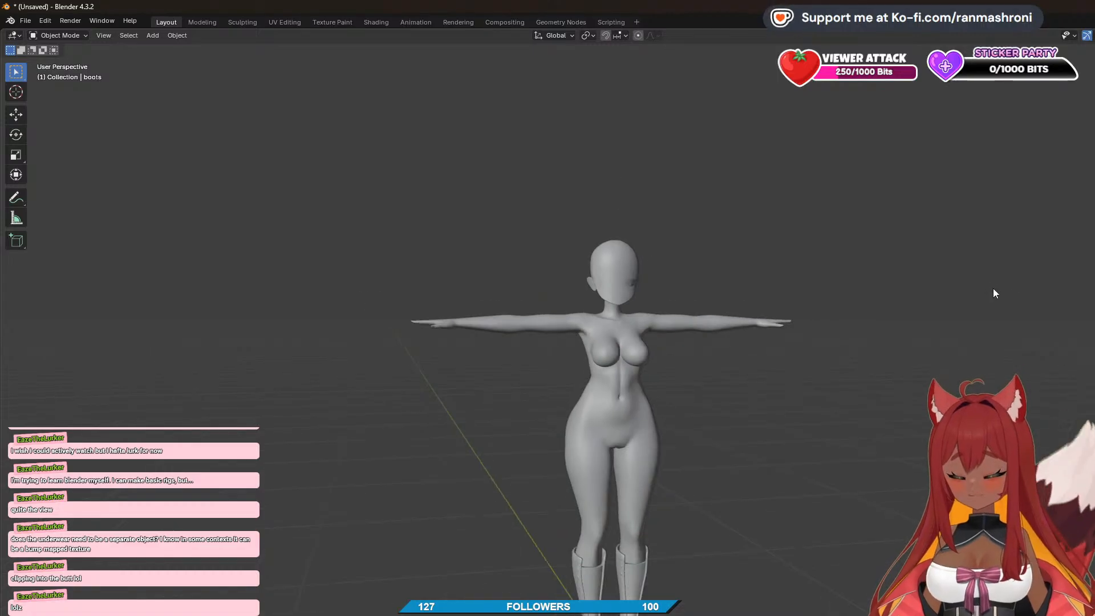
shift+middle_drag(905, 464, 714, 360)
scroll(840, 376, up, 4)
scroll(840, 375, up, 3)
scroll(741, 354, down, 3)
middle_drag(792, 347, 1036, 389)
click(784, 335)
scroll(793, 334, down, 4)
scroll(793, 344, up, 3)
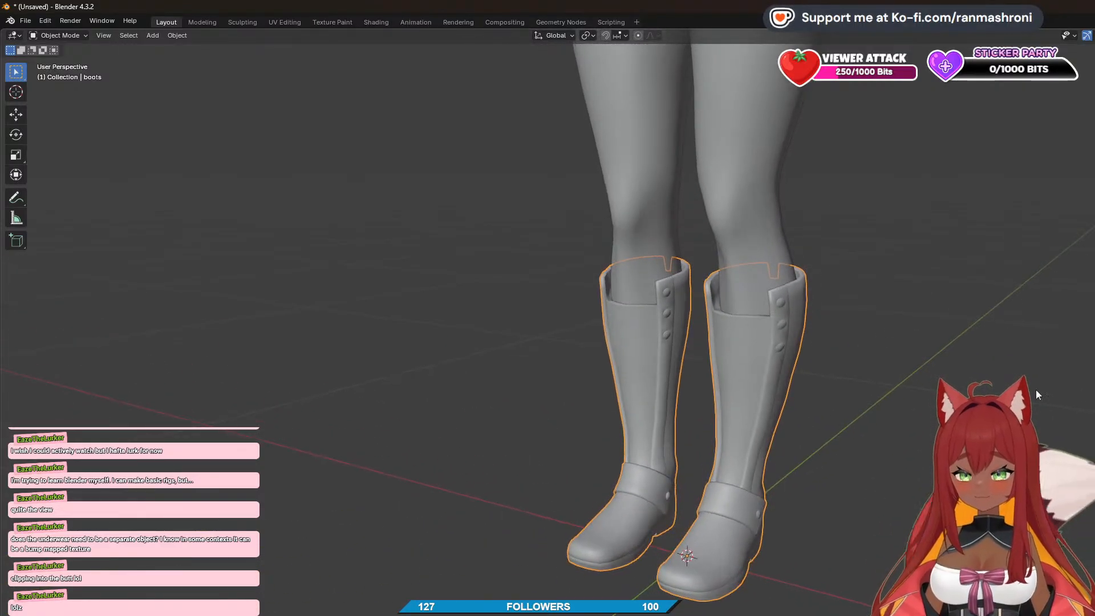
scroll(1036, 390, up, 2)
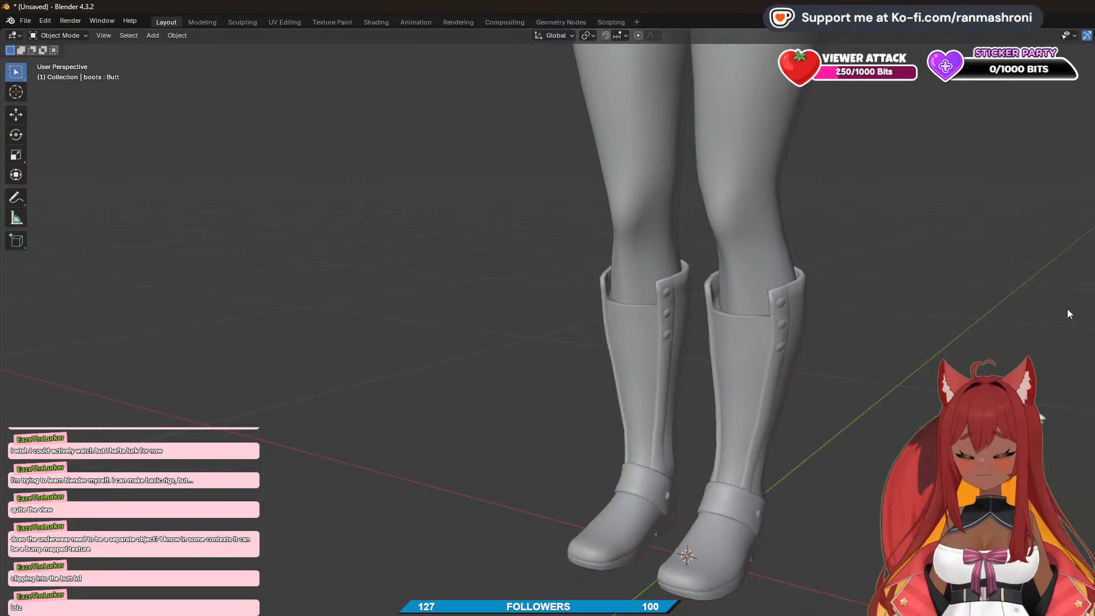
- Examine the boots' upper rims and calves against the legs from the side and front
middle_drag(1067, 309, 902, 362)
scroll(1013, 334, up, 2)
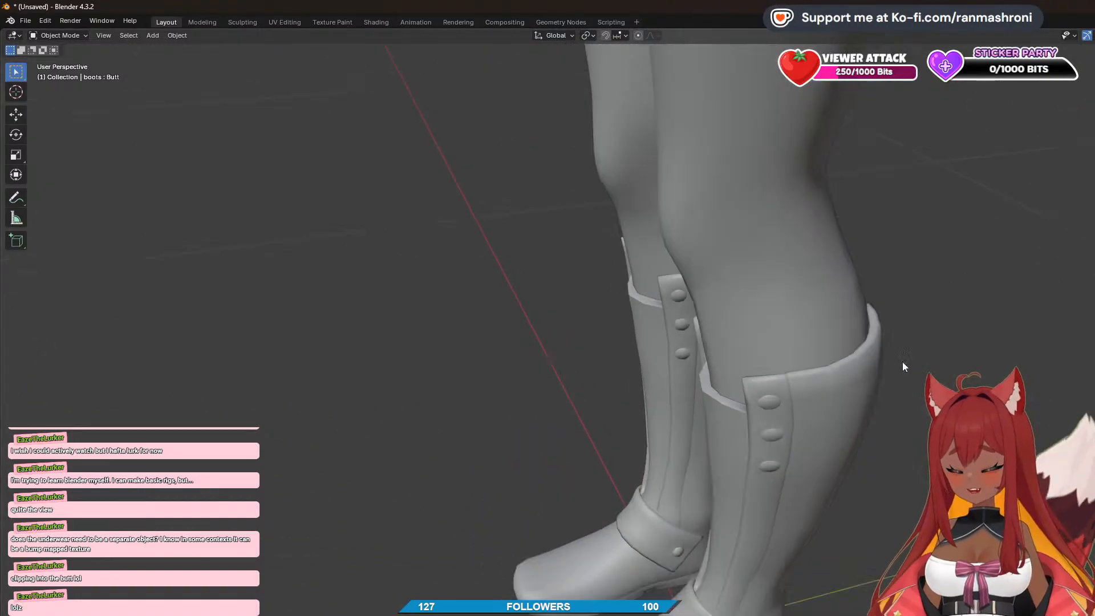
scroll(964, 325, down, 3)
middle_drag(964, 326, 913, 294)
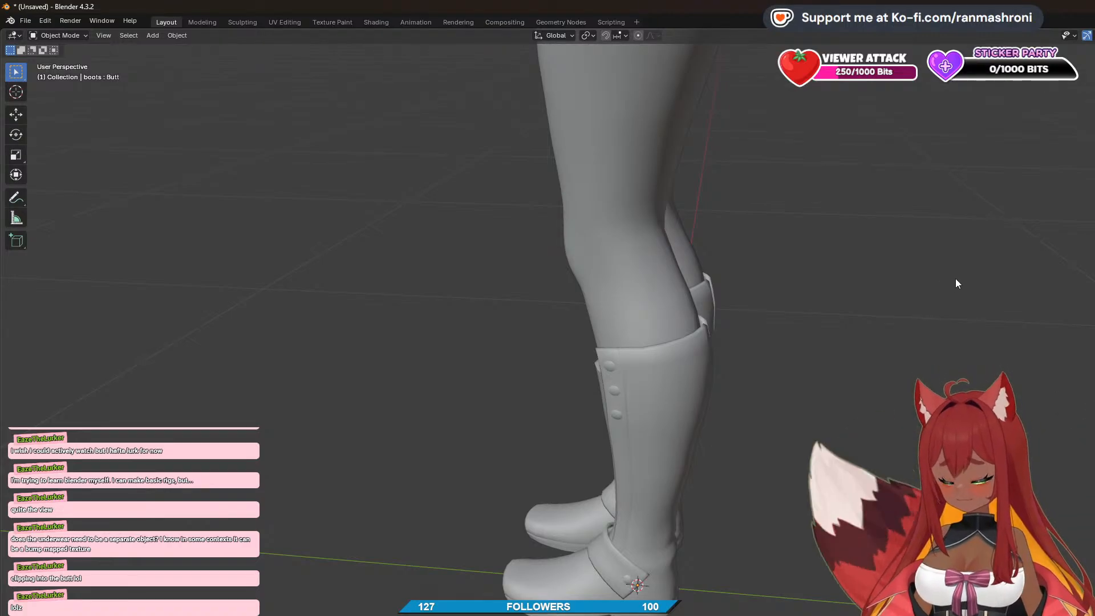
- Examine the bare body's hips, chest and shoulders from the front and at an angle
middle_drag(895, 201, 859, 330)
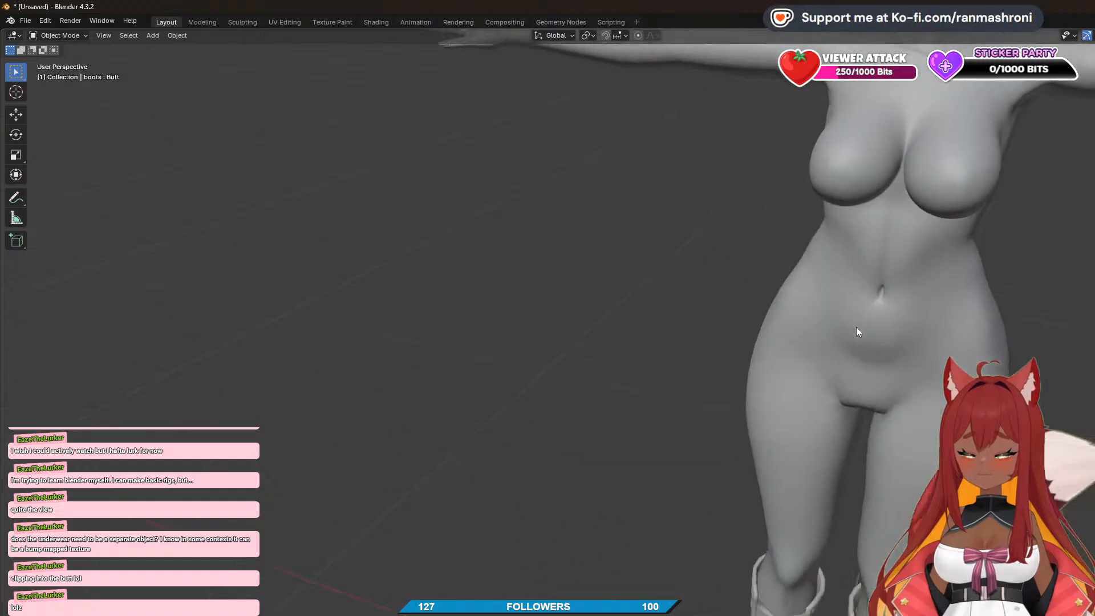
scroll(857, 327, down, 3)
middle_drag(765, 294, 752, 324)
scroll(803, 245, up, 3)
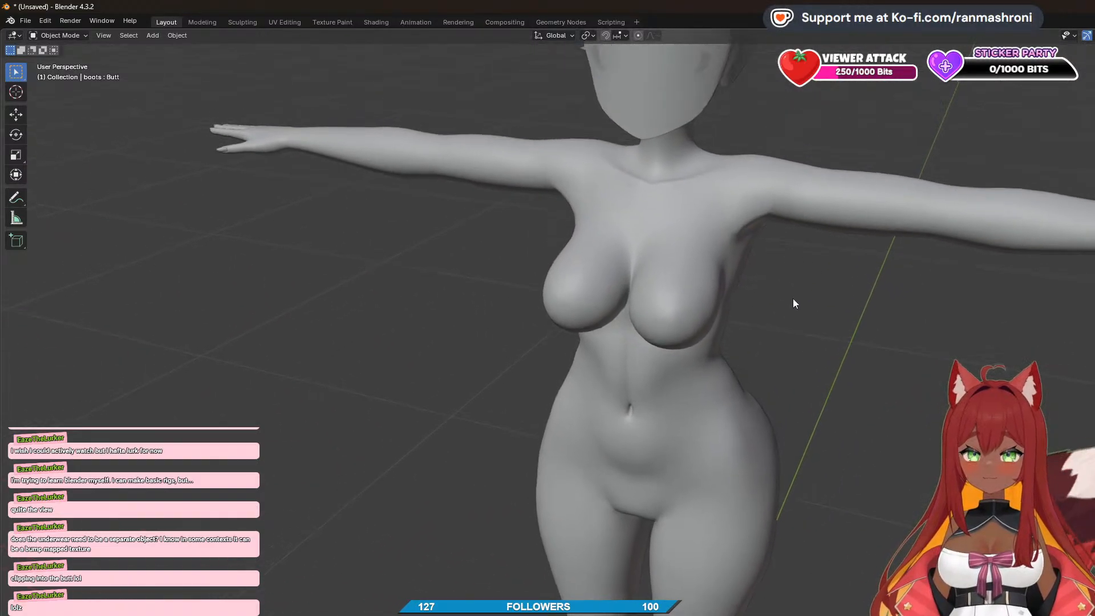
scroll(798, 295, up, 2)
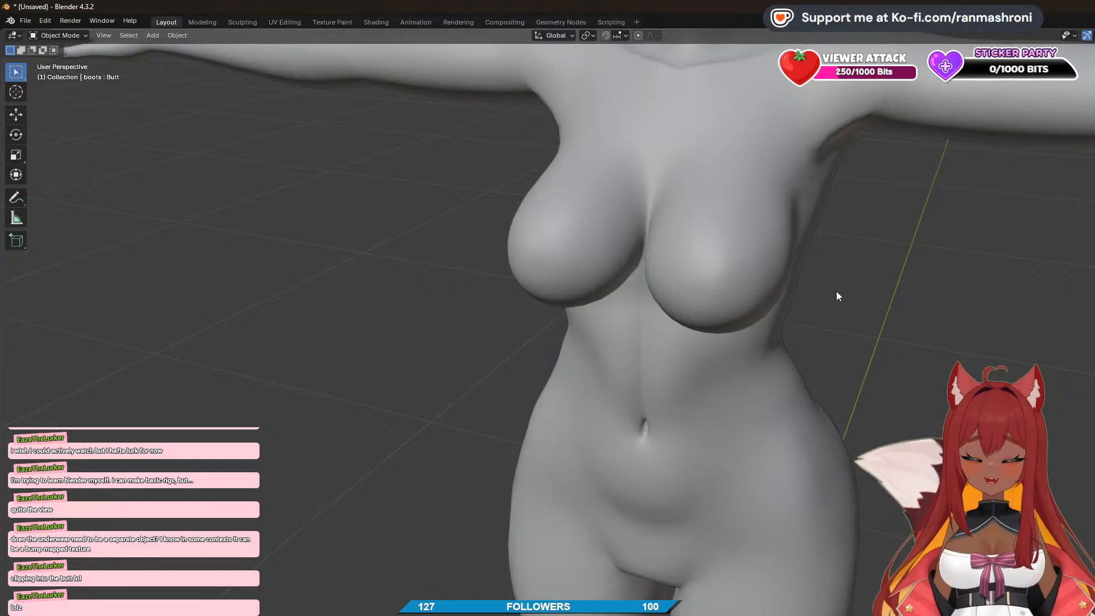
middle_drag(836, 291, 750, 379)
middle_drag(734, 380, 877, 376)
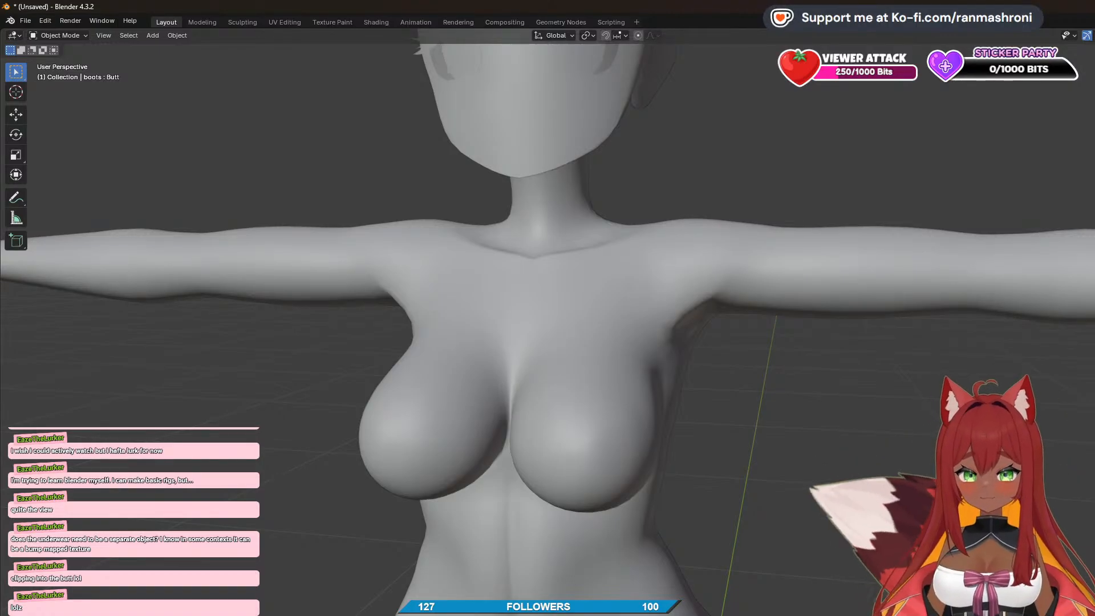
middle_drag(1079, 243, 976, 253)
scroll(983, 252, down, 5)
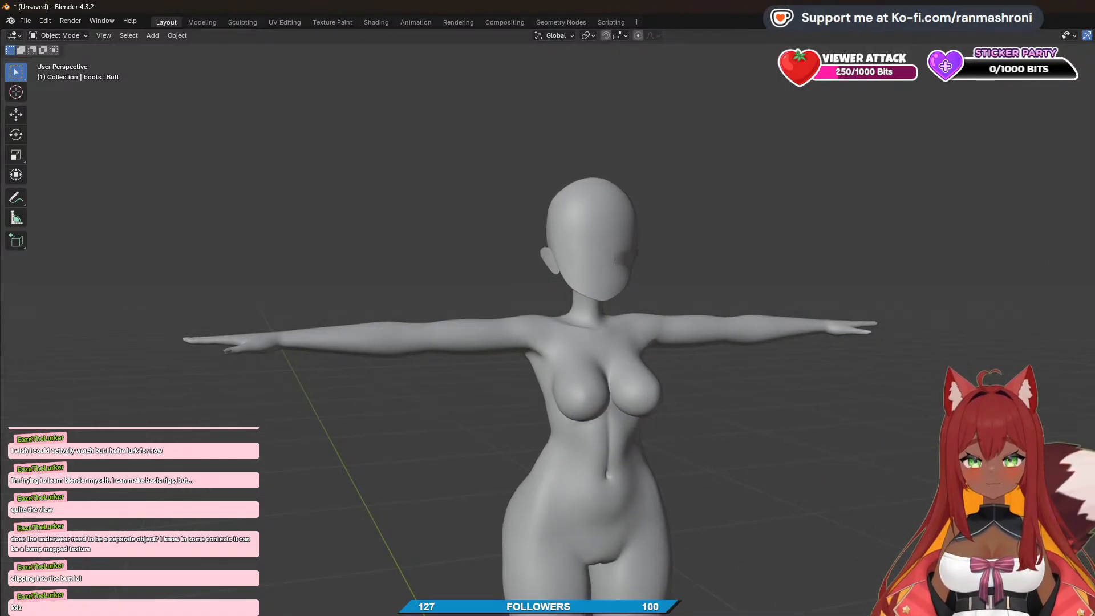
- Reveal all hidden outfit pieces and select the gloves, hip cloth, face mask, outer jacket, pants and underwear in turn
key(alt+h)
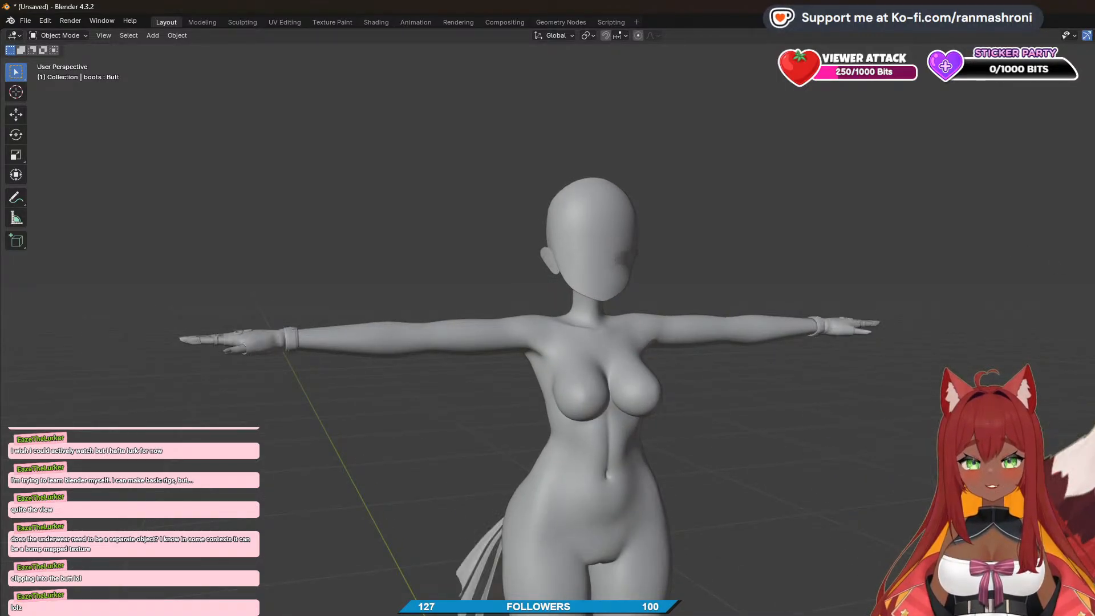
middle_drag(1060, 266, 1030, 275)
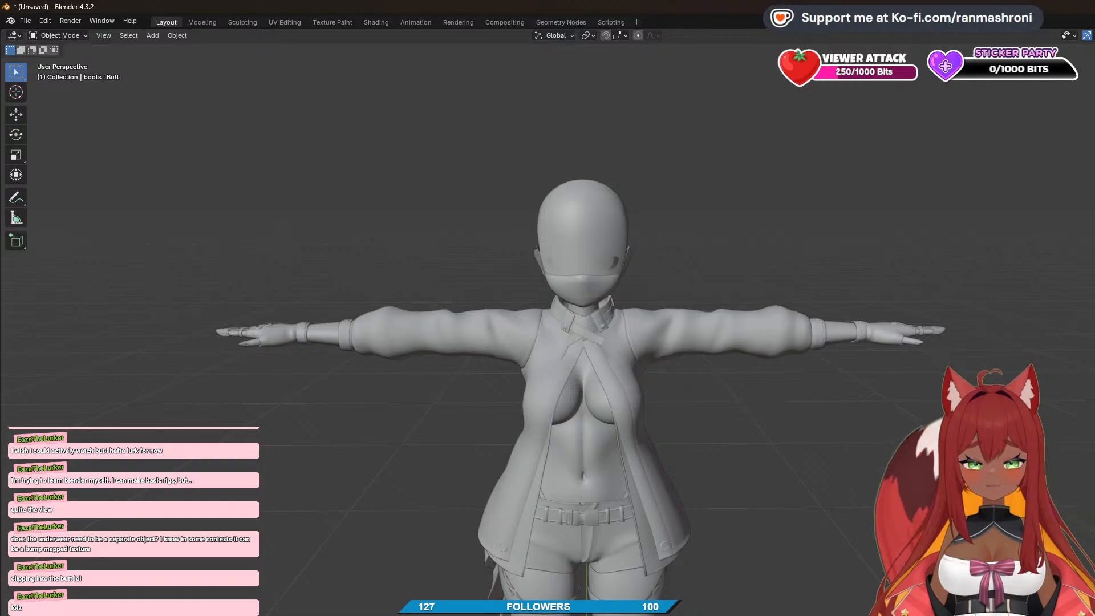
click(883, 333)
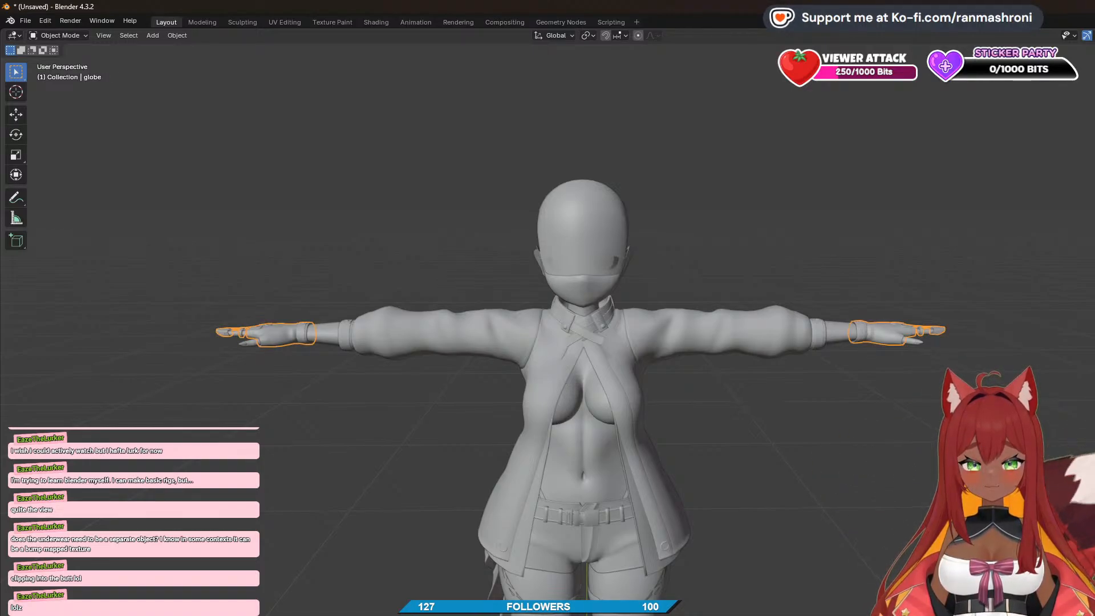
click(494, 572)
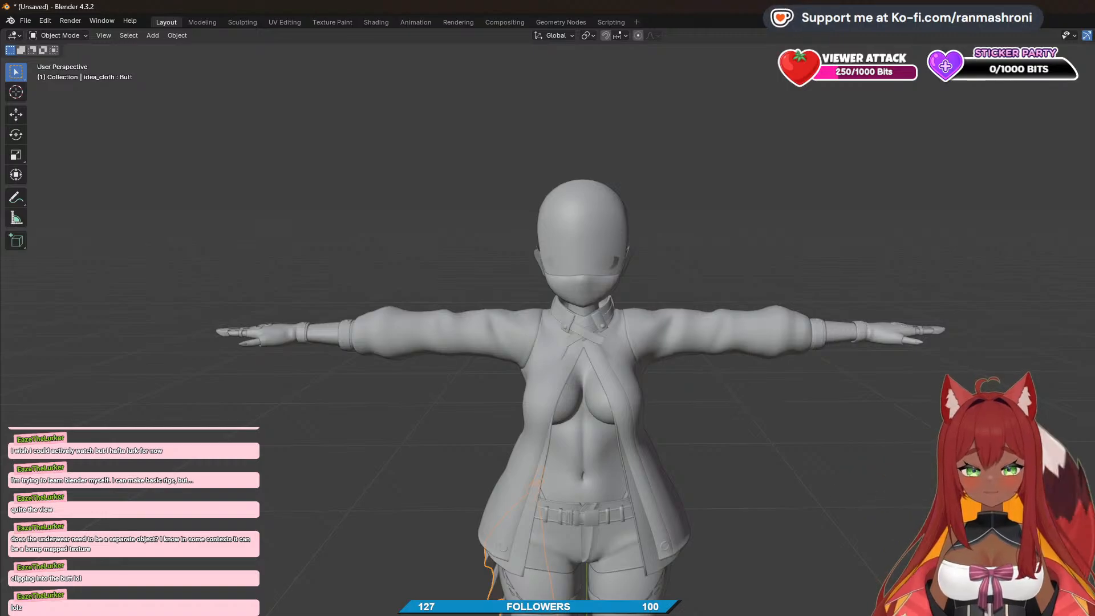
click(585, 288)
click(623, 365)
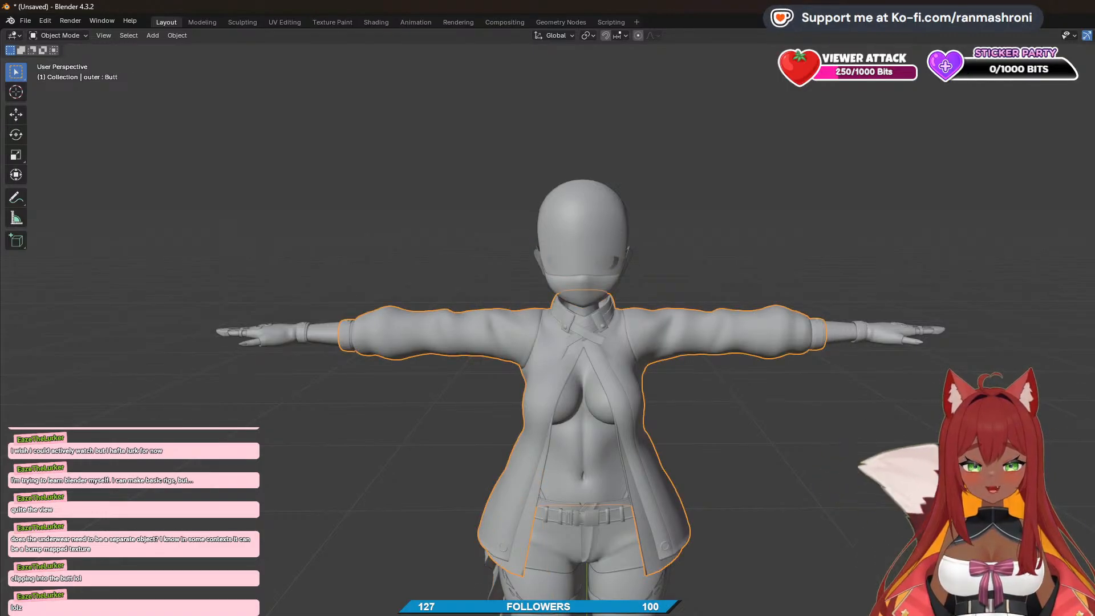
click(570, 547)
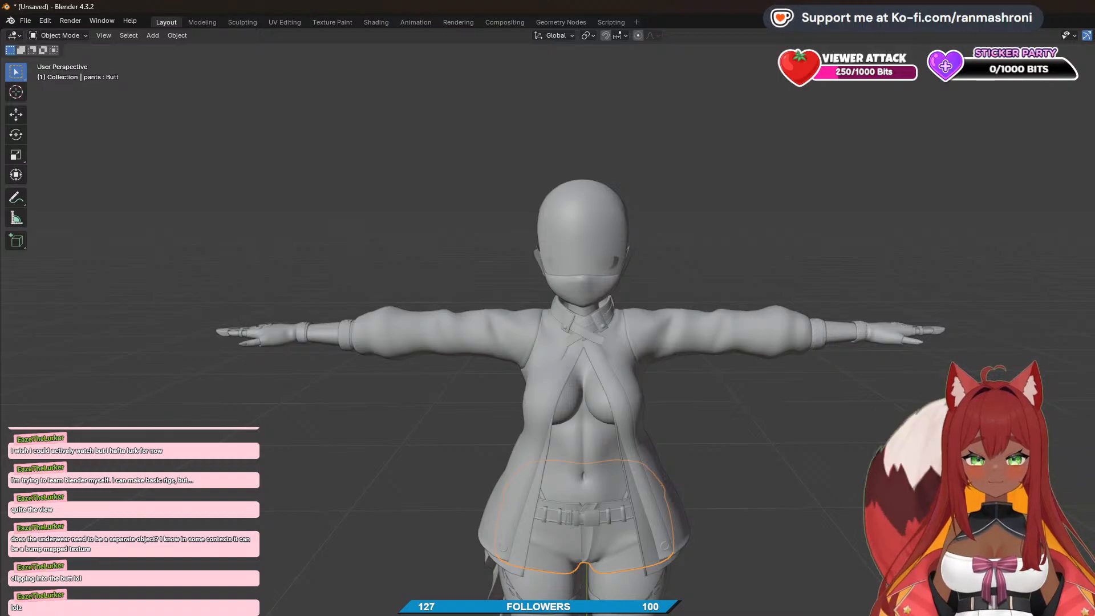
click(570, 548)
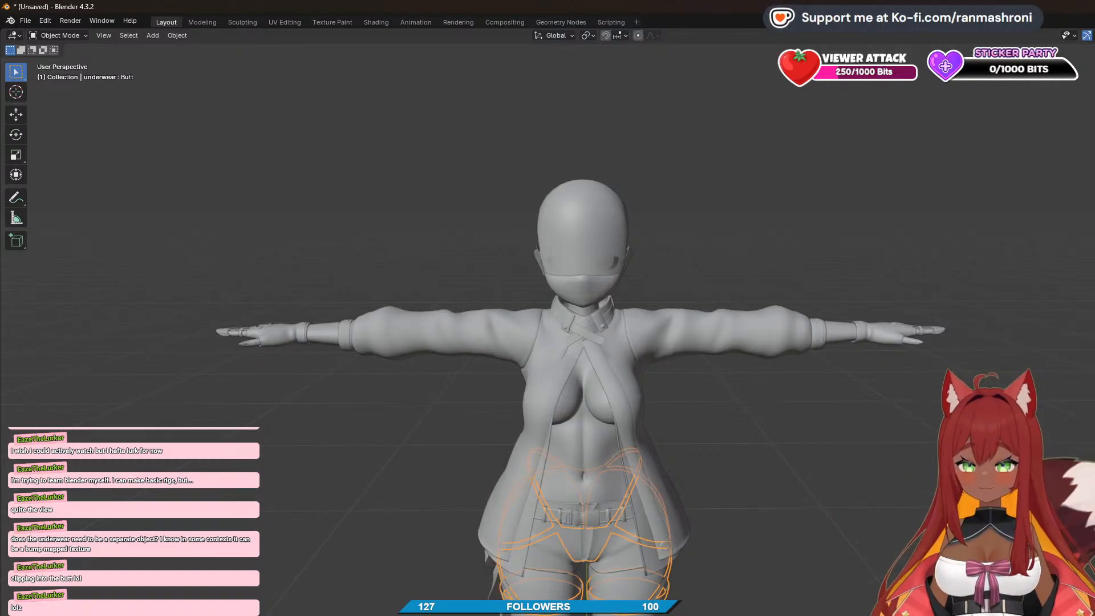
- Examine the complete outfit on the body from behind, from the front and at an angle
key(h)
middle_drag(925, 456, 769, 410)
scroll(935, 425, up, 3)
scroll(700, 467, down, 3)
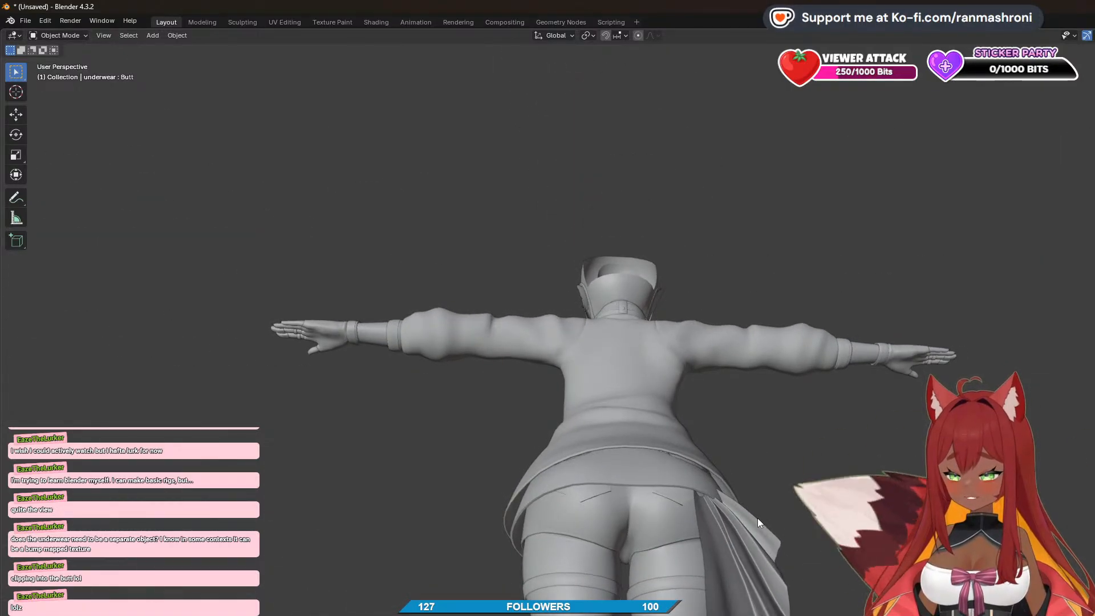
scroll(759, 518, up, 2)
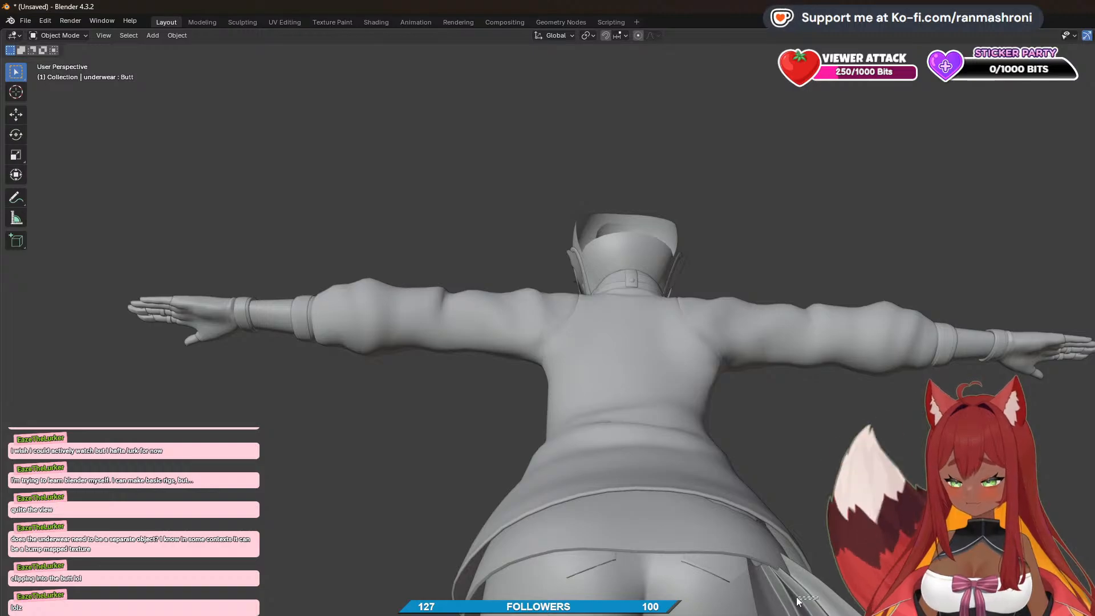
middle_drag(884, 563, 710, 583)
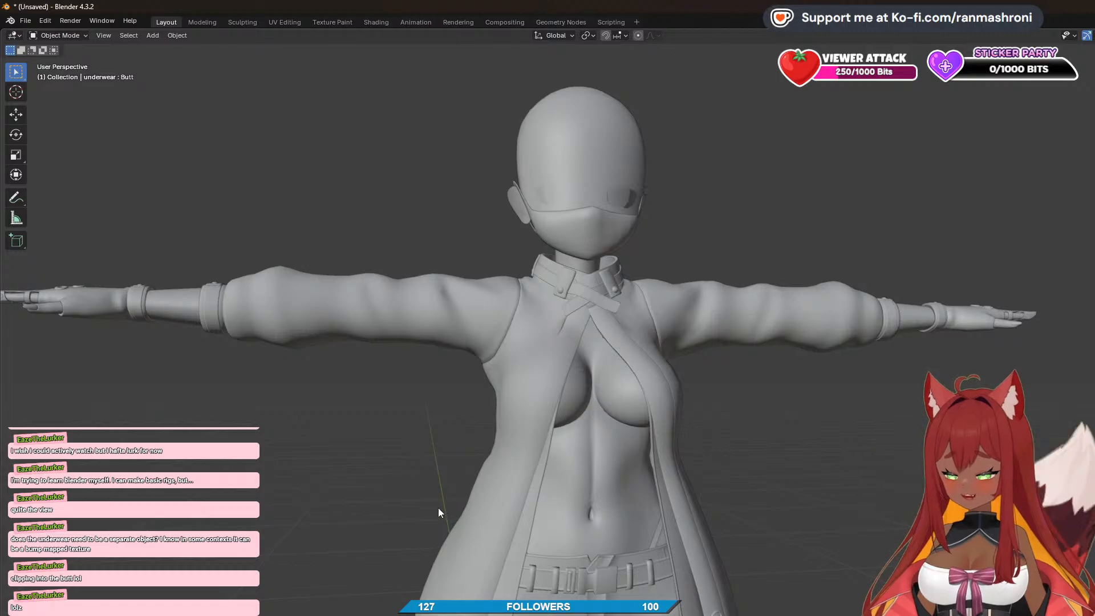
middle_drag(438, 508, 396, 518)
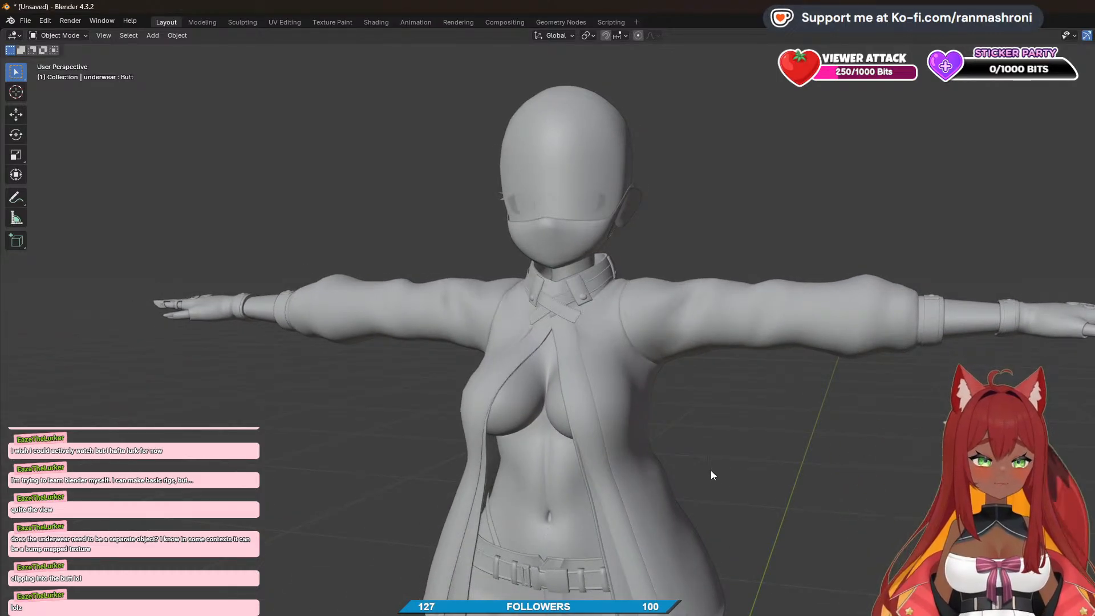
middle_drag(523, 478, 470, 502)
scroll(679, 467, down, 3)
scroll(518, 492, up, 6)
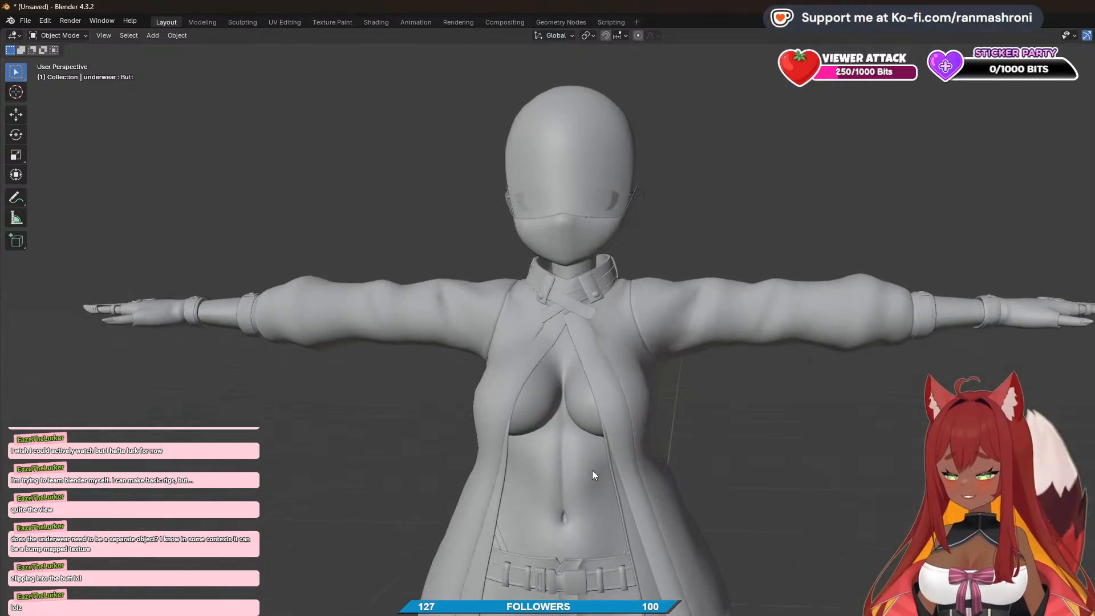
- Inspect the underwear's mesh in Edit Mode around the hips and thigh straps, and return to Object Mode
click(80, 36)
click(59, 61)
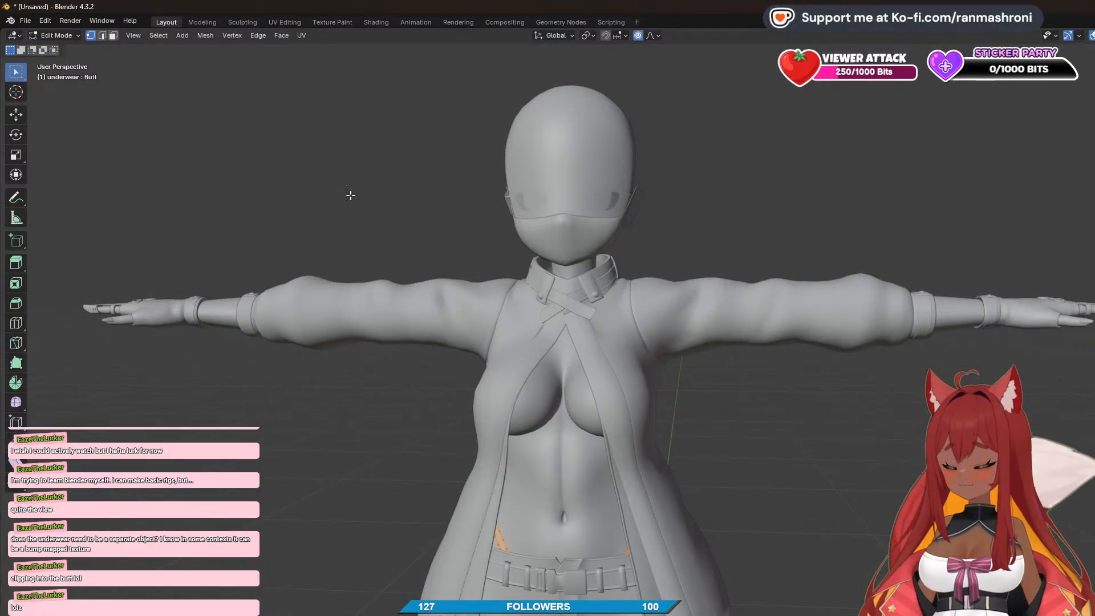
middle_drag(379, 224, 606, 227)
scroll(605, 228, down, 5)
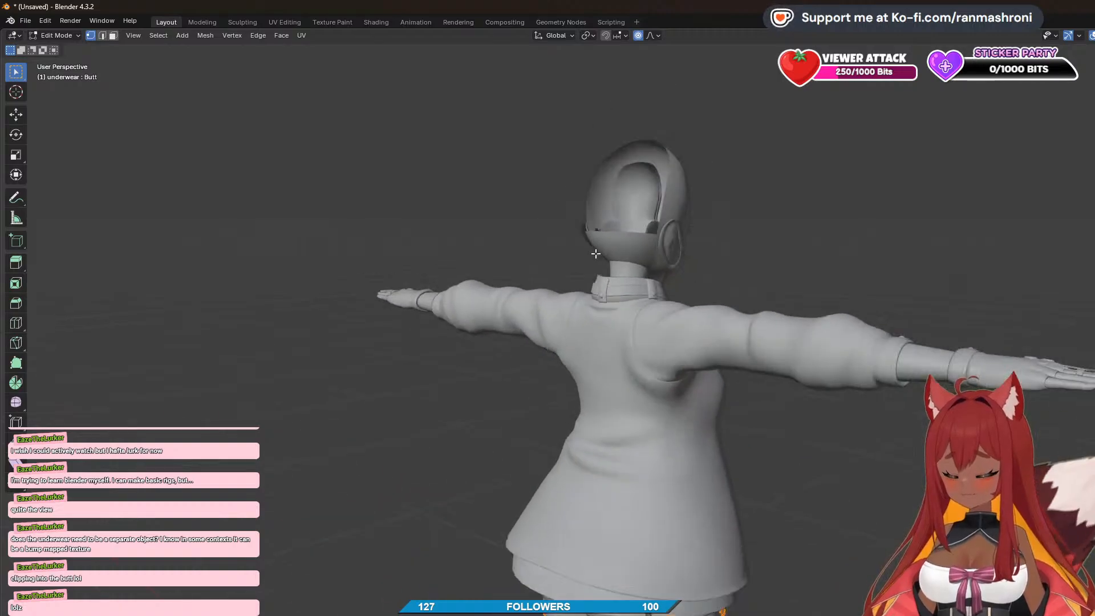
middle_drag(579, 266, 436, 266)
click(557, 396)
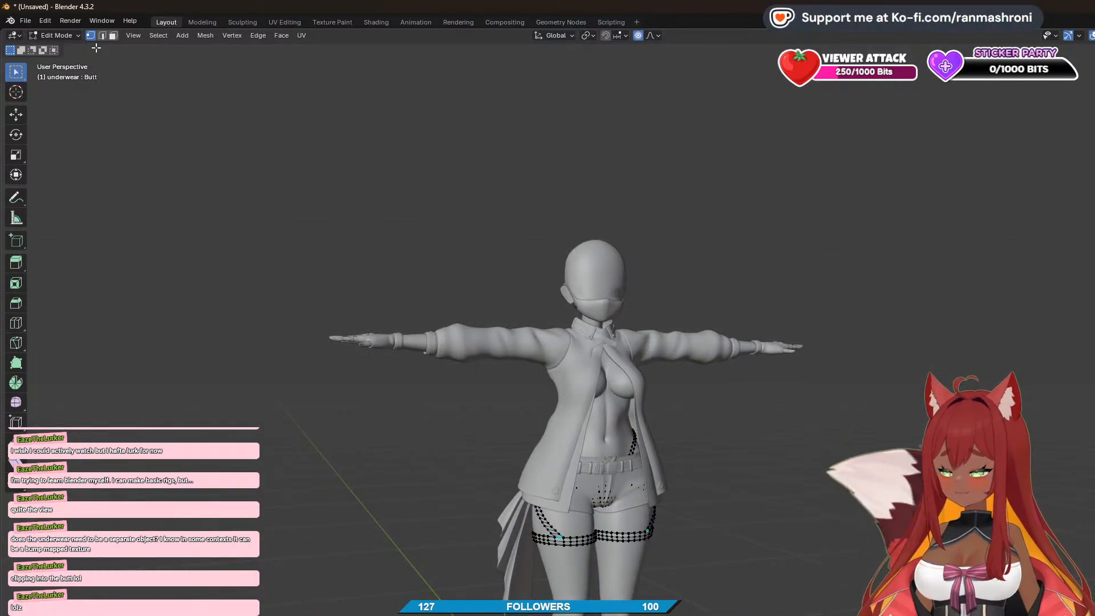
click(68, 37)
click(76, 51)
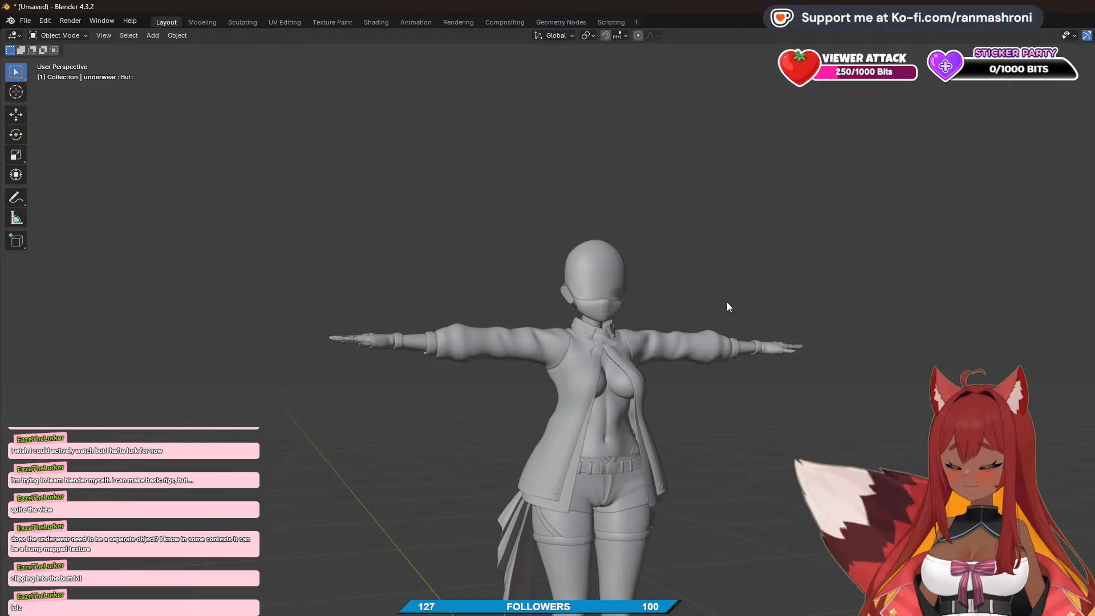
- Select the outer jacket and switch it to Weight Paint mode
scroll(724, 301, up, 5)
middle_drag(677, 301, 725, 310)
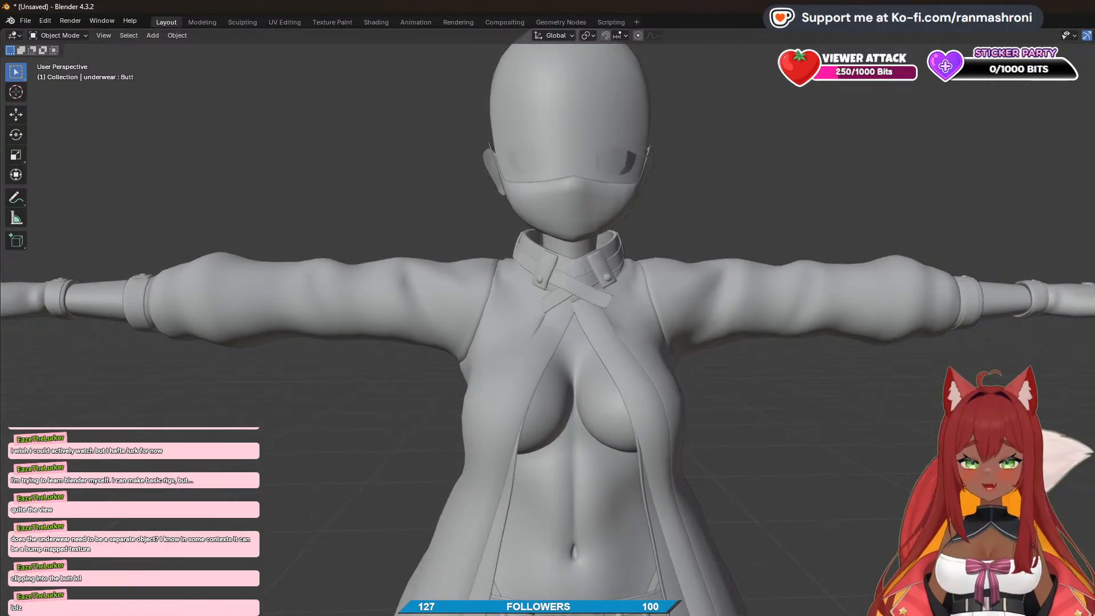
click(725, 310)
click(81, 37)
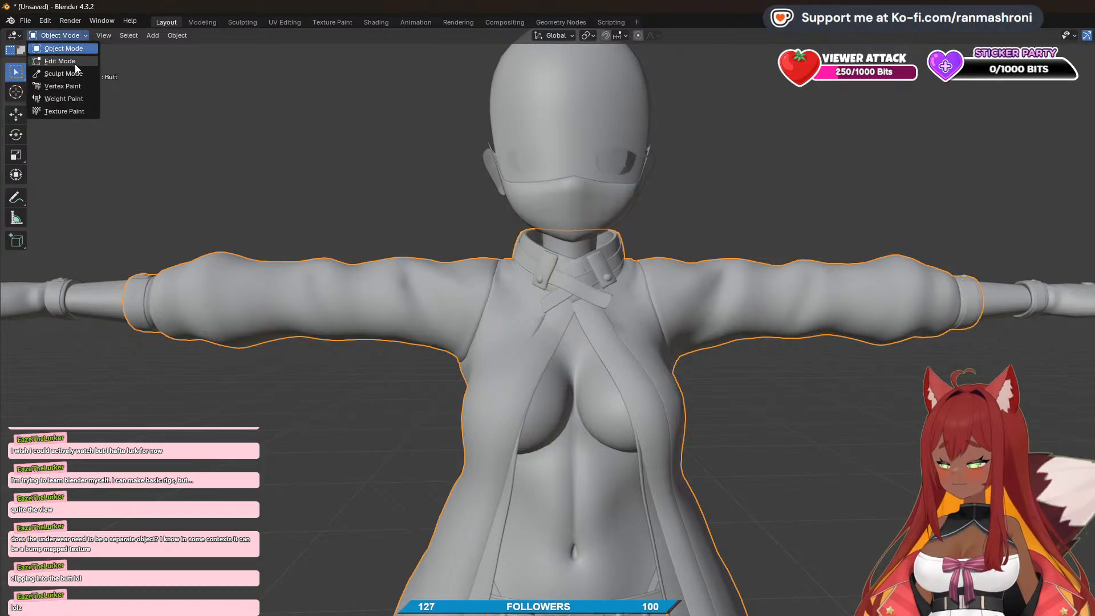
click(68, 97)
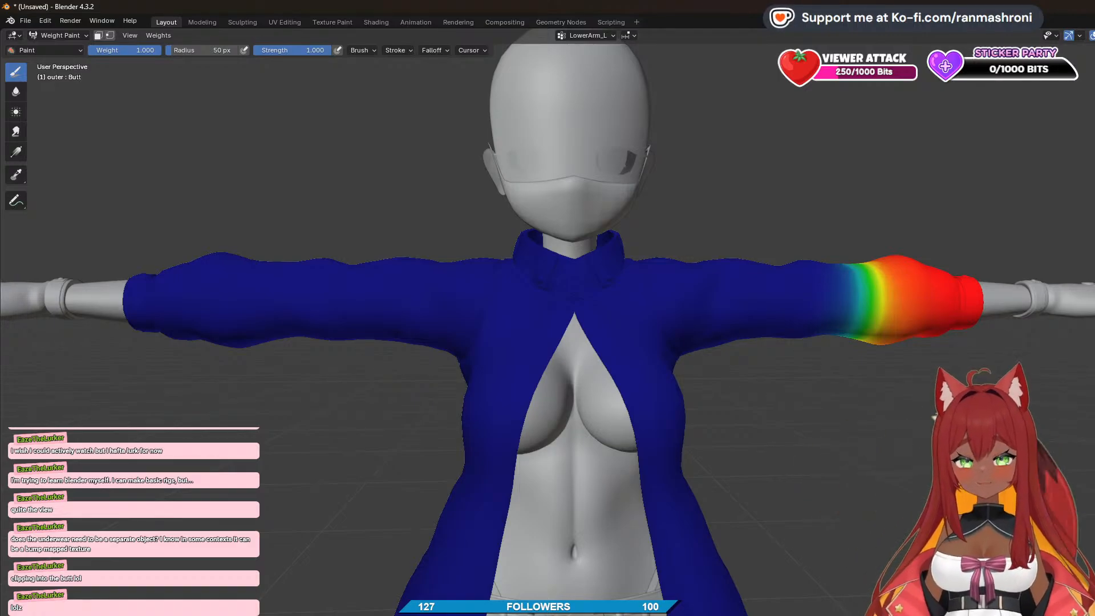
- Examine the jacket's Chest vertex group weights from several angles and return to Object Mode
middle_drag(1040, 359, 707, 372)
scroll(885, 365, up, 3)
middle_drag(947, 406, 931, 406)
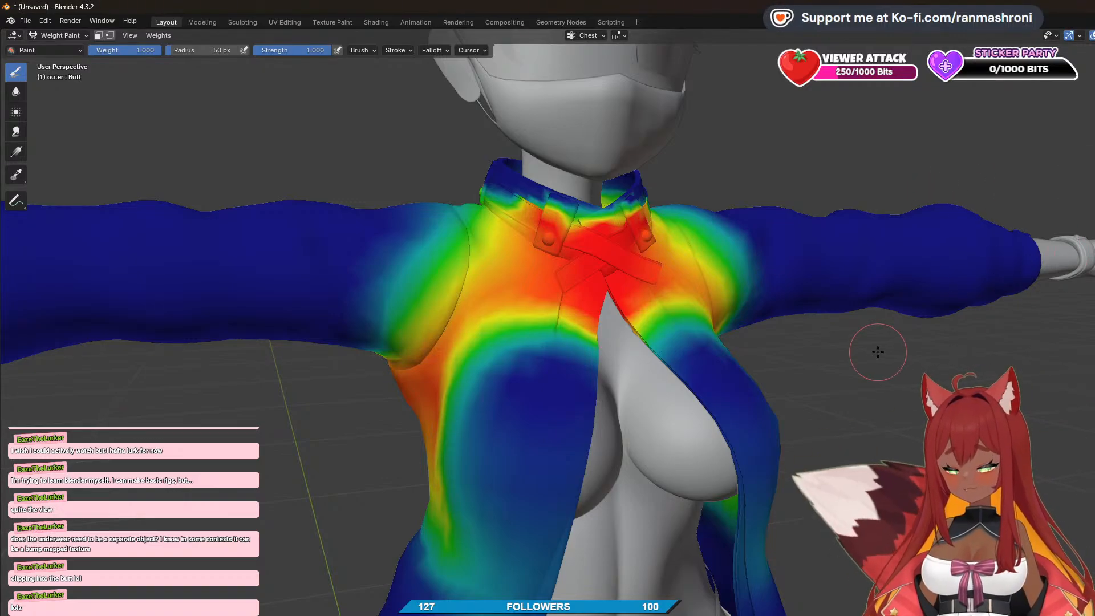
middle_drag(873, 343, 793, 356)
scroll(790, 355, down, 5)
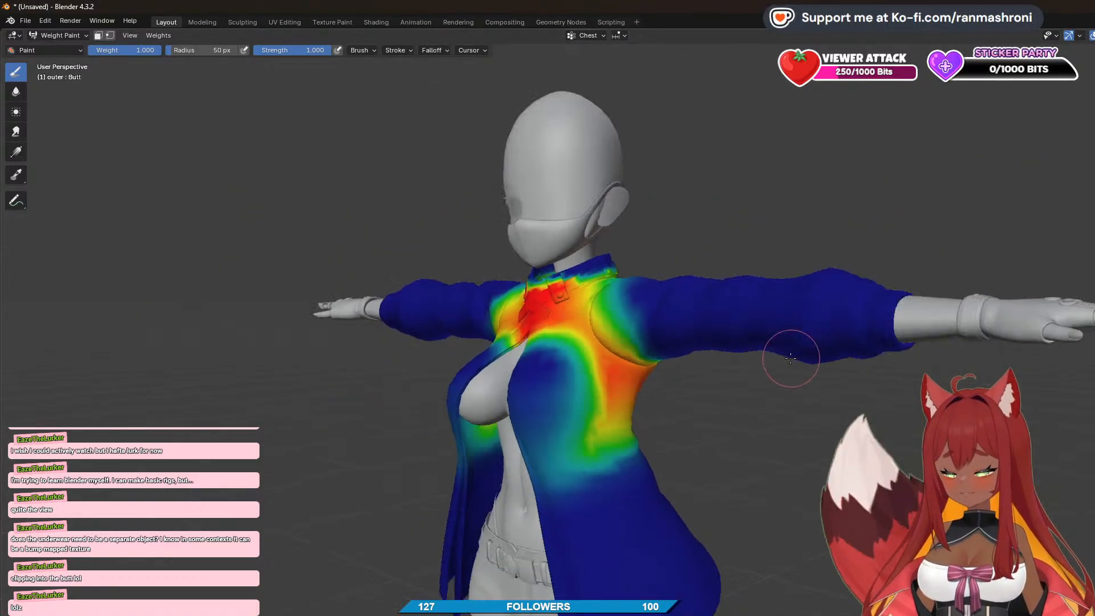
key(KP_1)
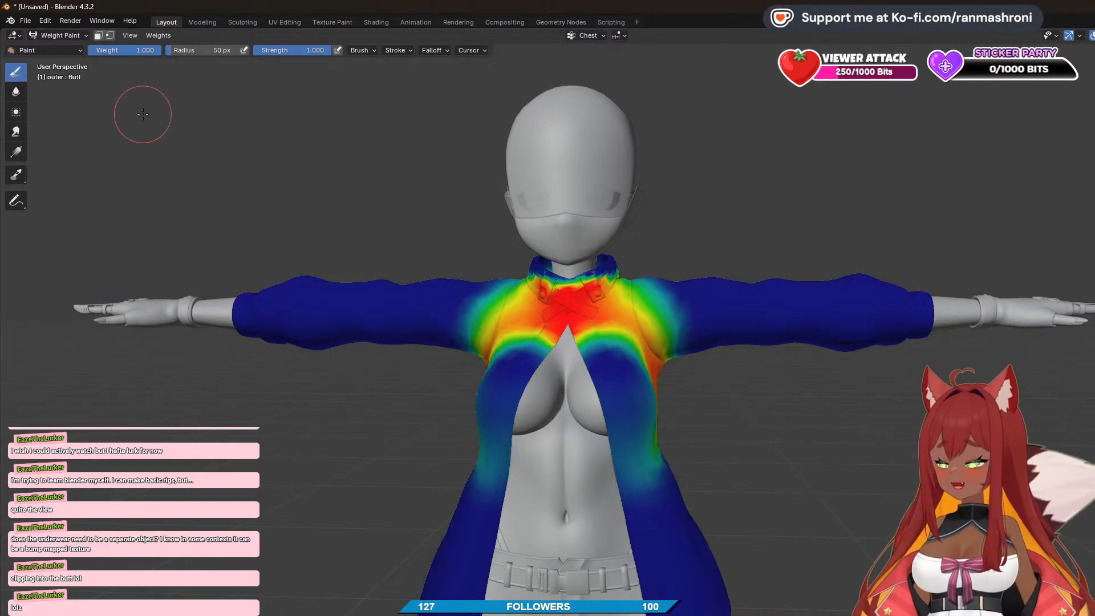
click(70, 36)
click(55, 52)
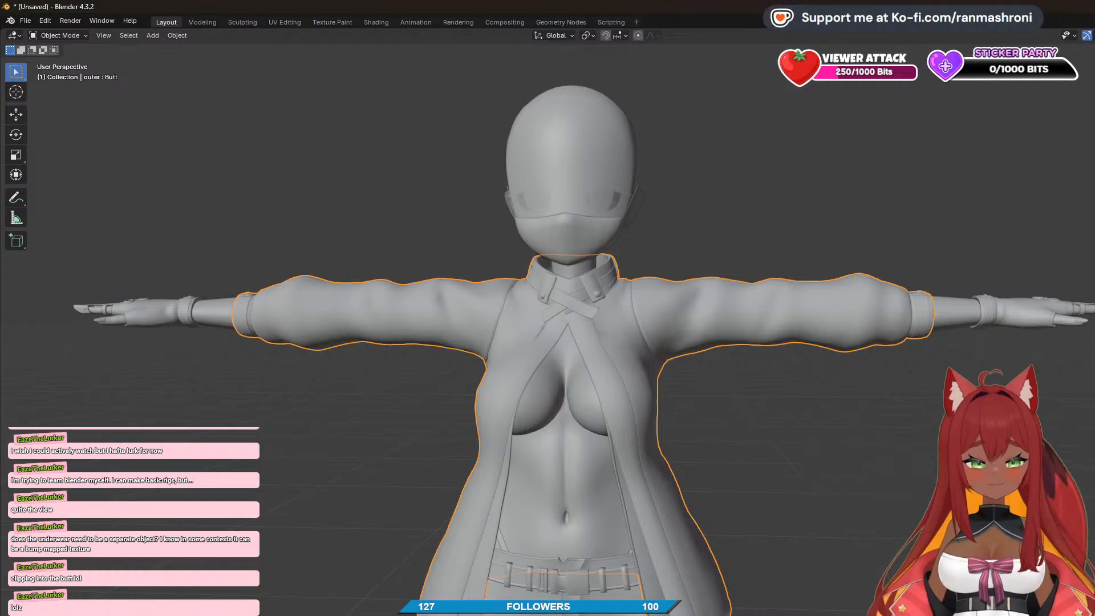
scroll(547, 321, up, 2)
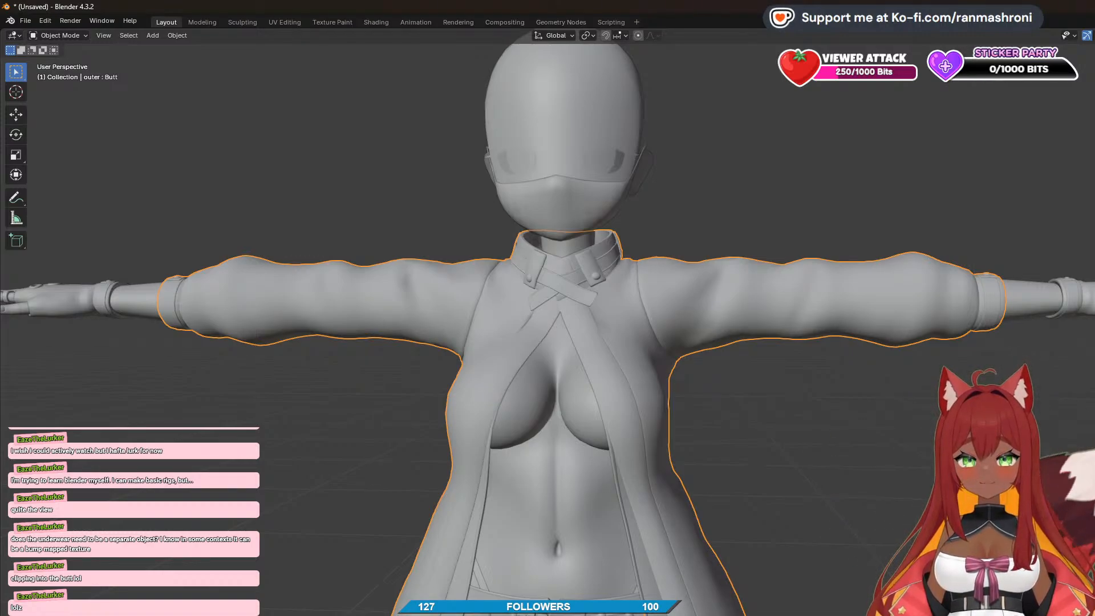
- Bring up the Cats add-on's model tools and toggle Pose Mode on and off for the armature
key(n)
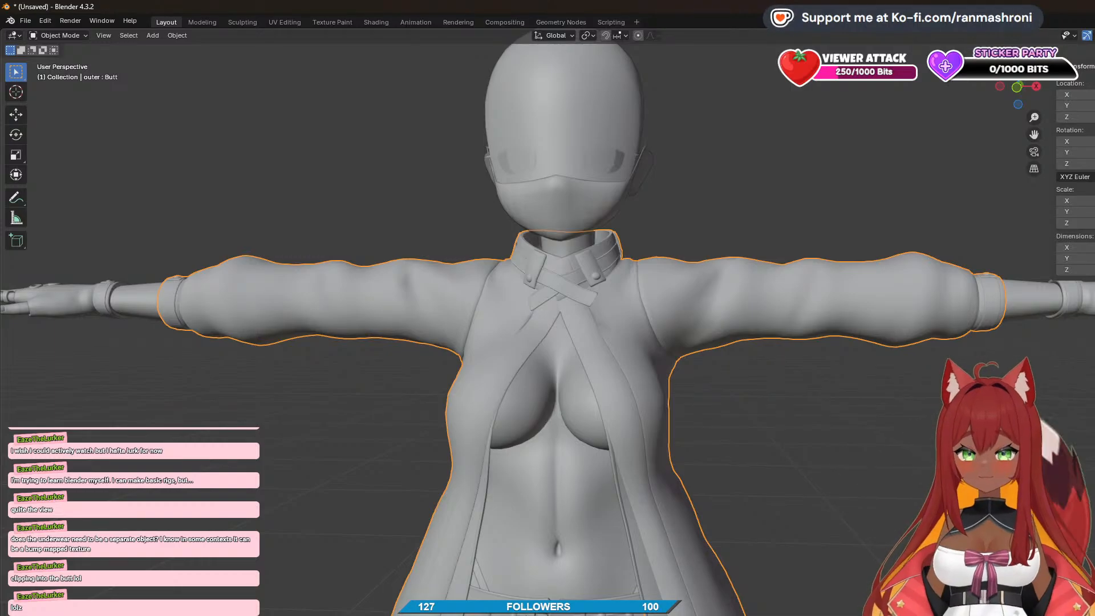
ctrl+scroll(1072, 300, down, 1)
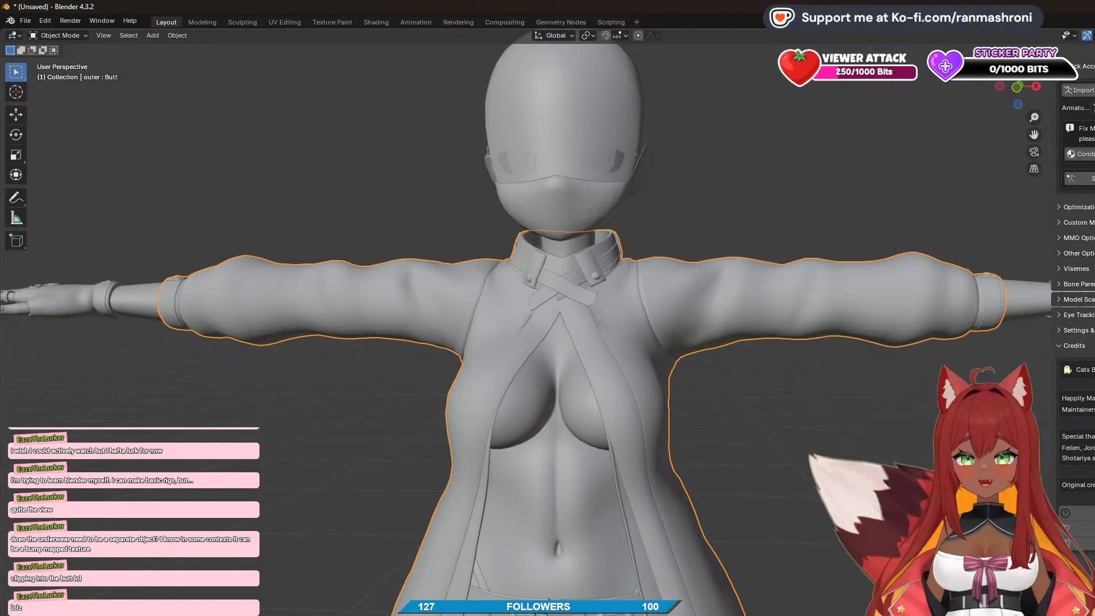
click(1080, 178)
click(1080, 178)
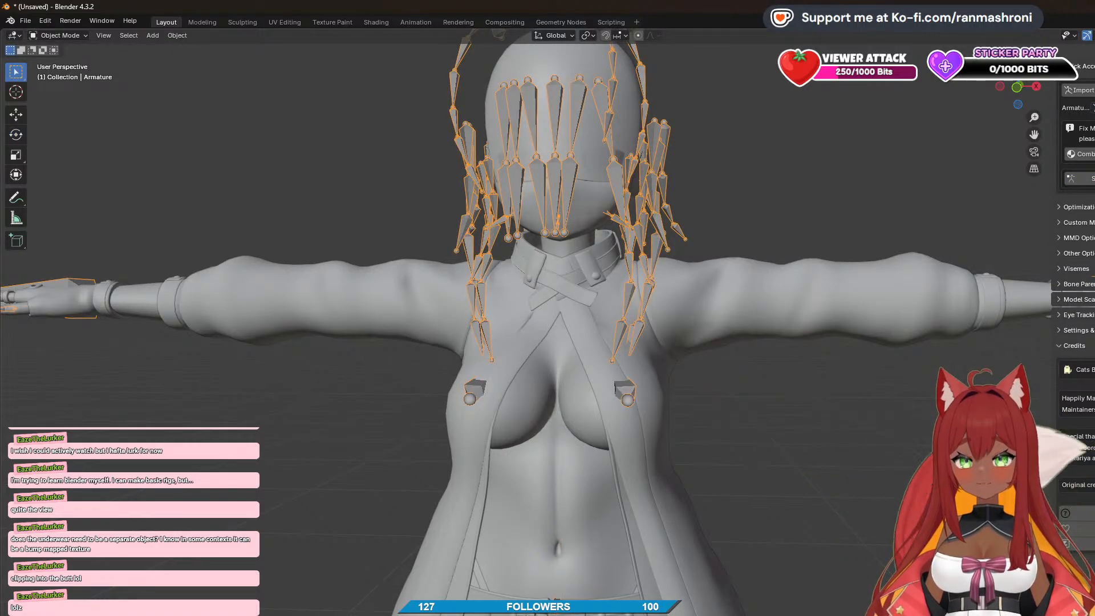
- Hide both armatures, the face mask and the gloves so the outer jacket stands alone on the body
click(682, 473)
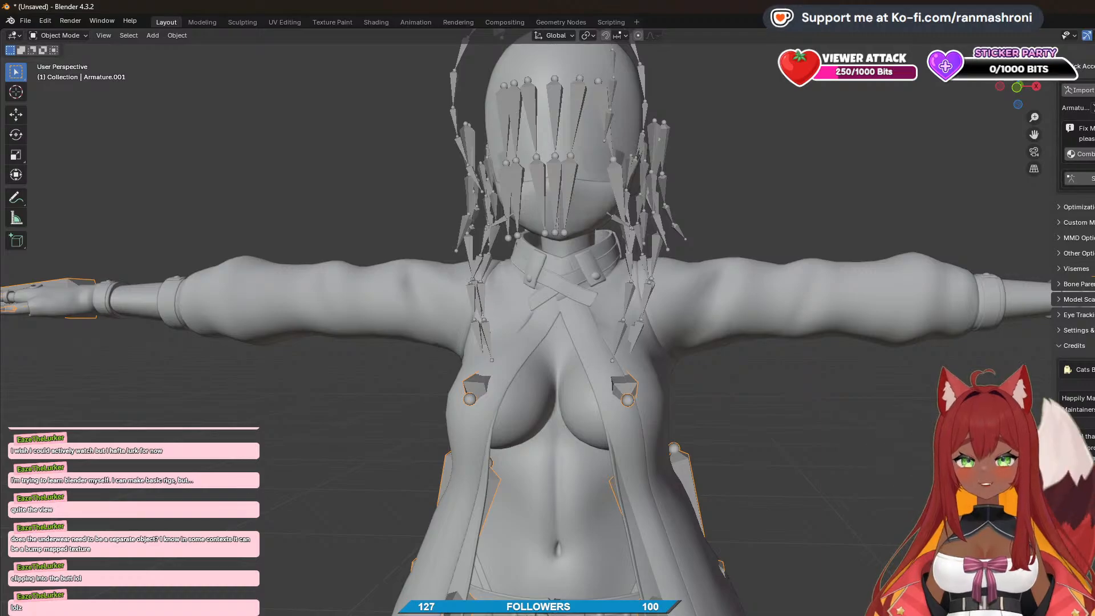
key(alt+a)
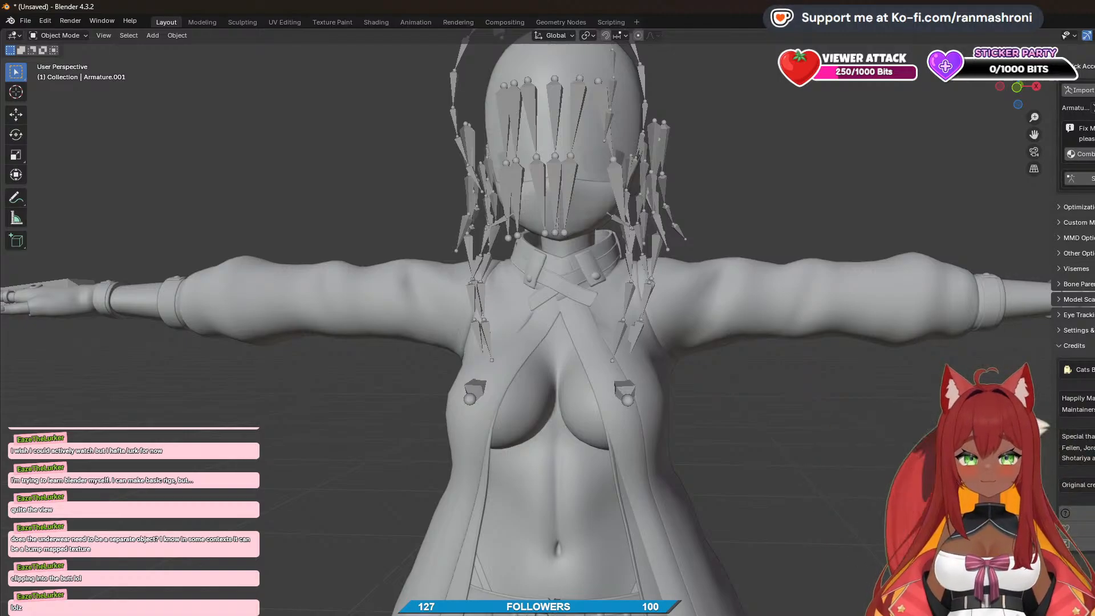
key(h)
middle_drag(703, 372, 499, 441)
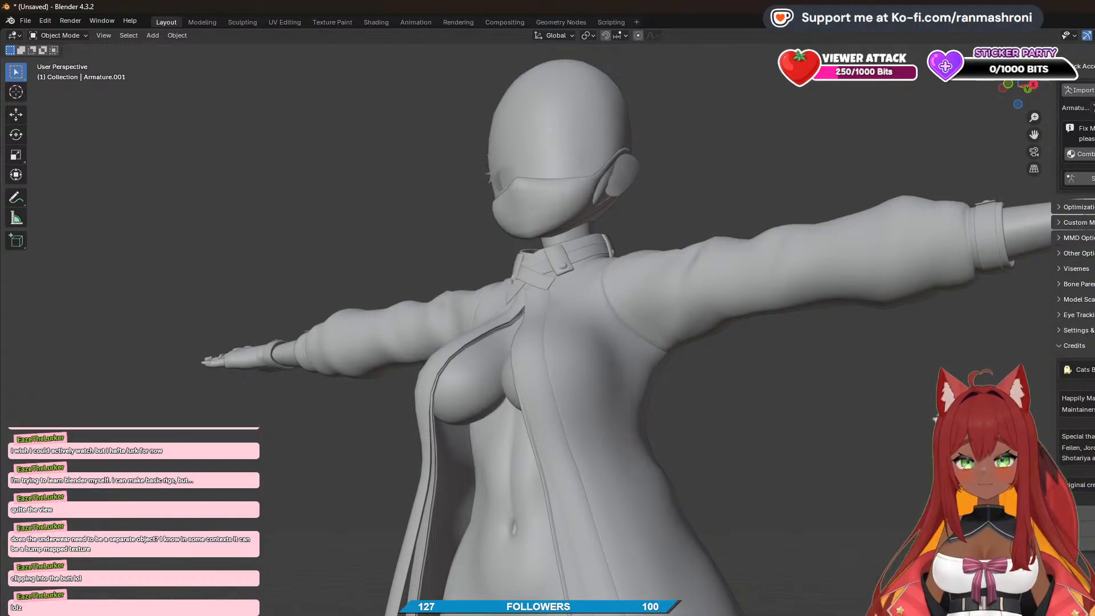
key(h)
key(ctrl+z)
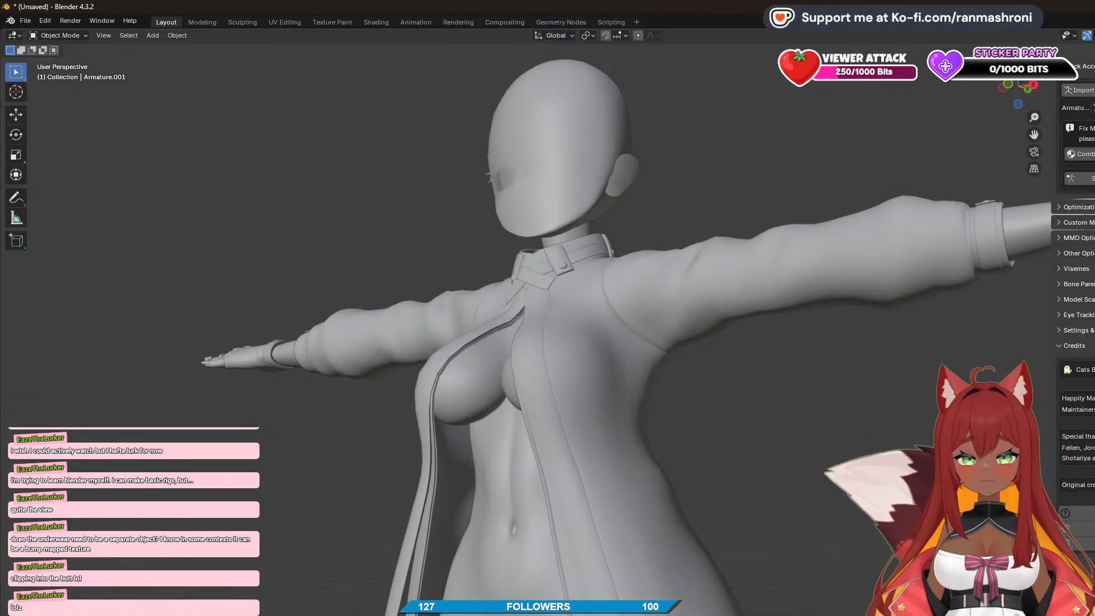
key(ctrl+z)
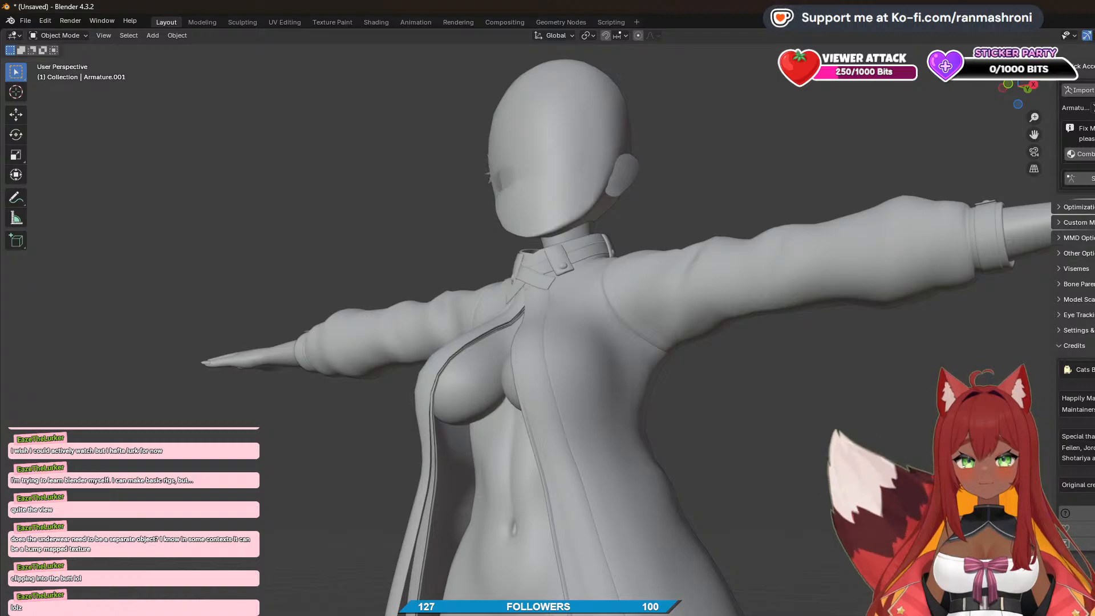
- Select the outer jacket and examine its fit around the chest and sleeves from both sides
middle_drag(841, 217, 873, 250)
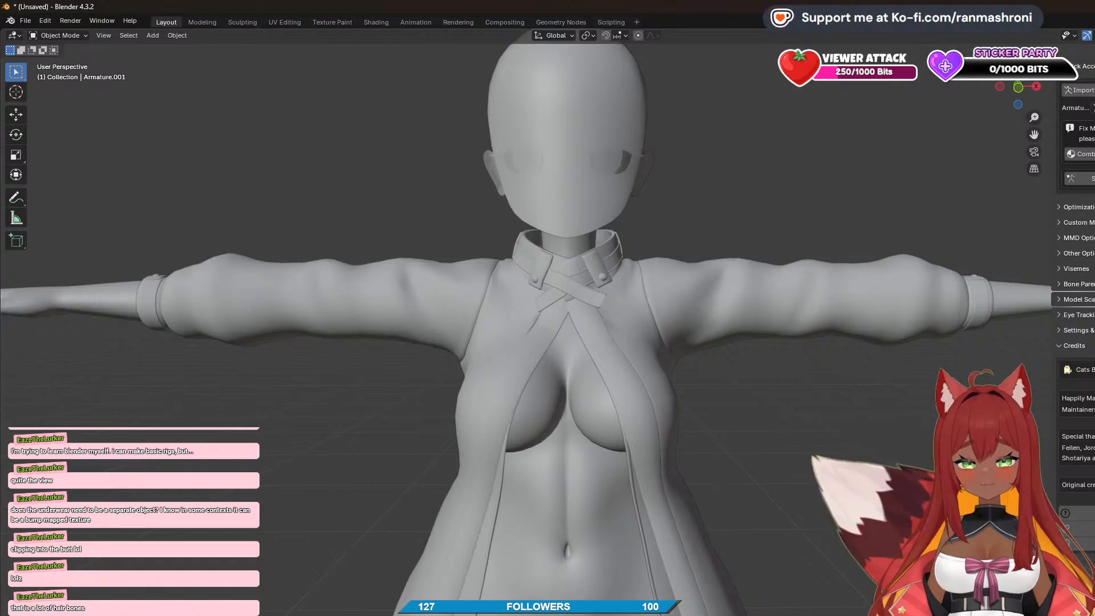
click(828, 297)
middle_drag(891, 328, 857, 326)
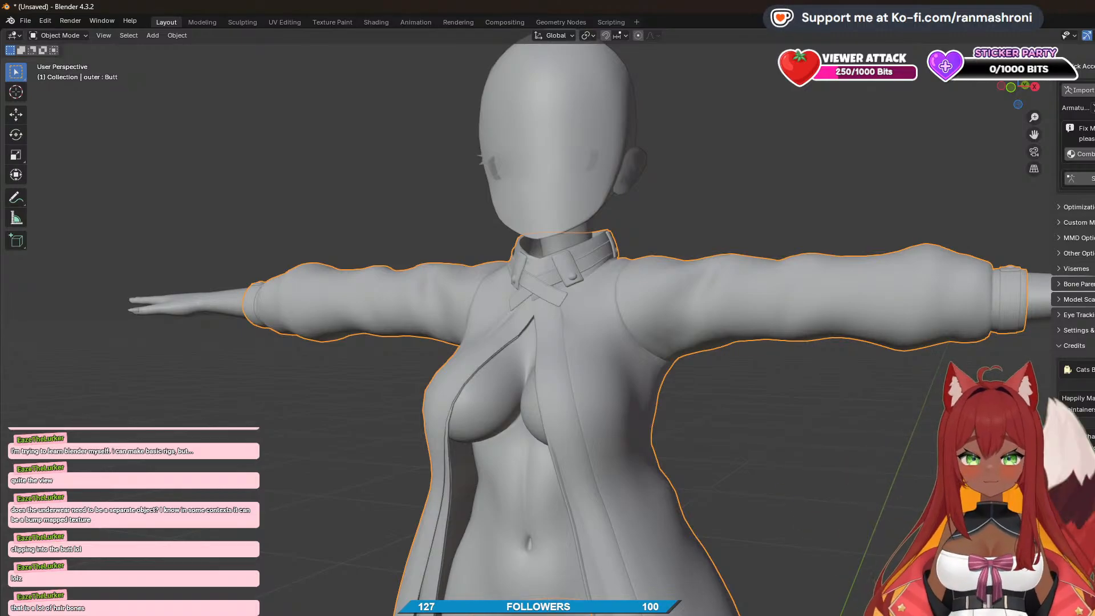
middle_drag(875, 394, 964, 394)
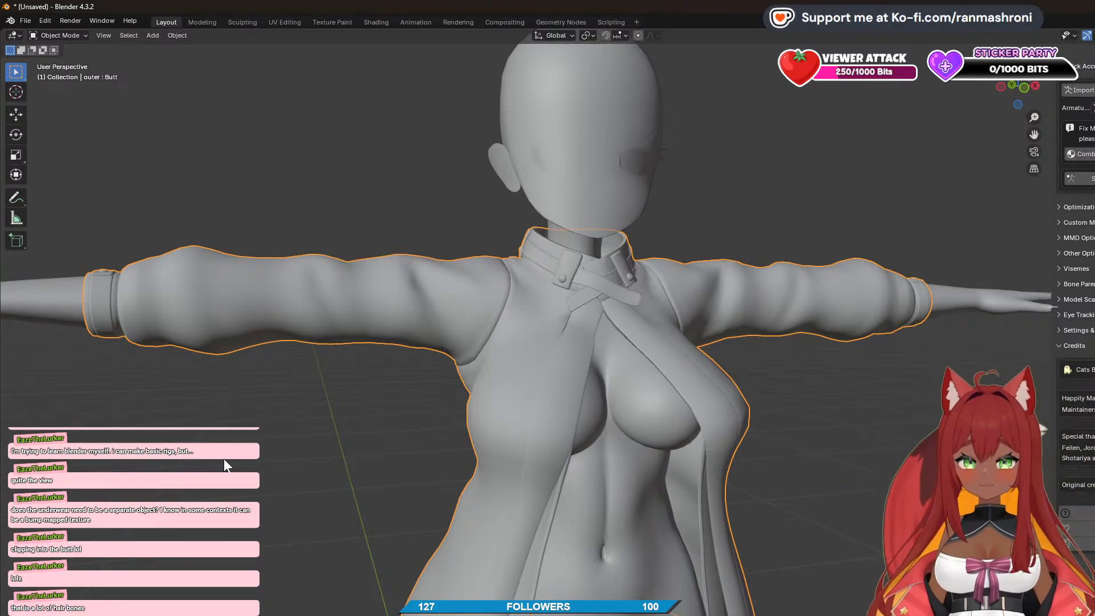
- Undo the last chest shape change on the outer jacket and examine its fit from both sides
key(ctrl+z)
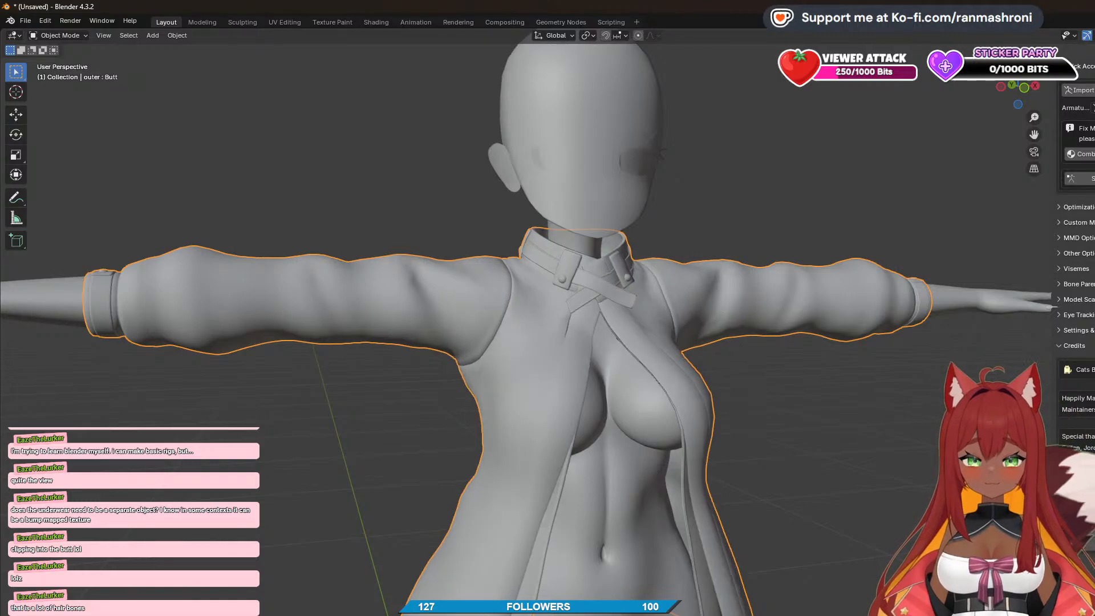
key(ctrl+z)
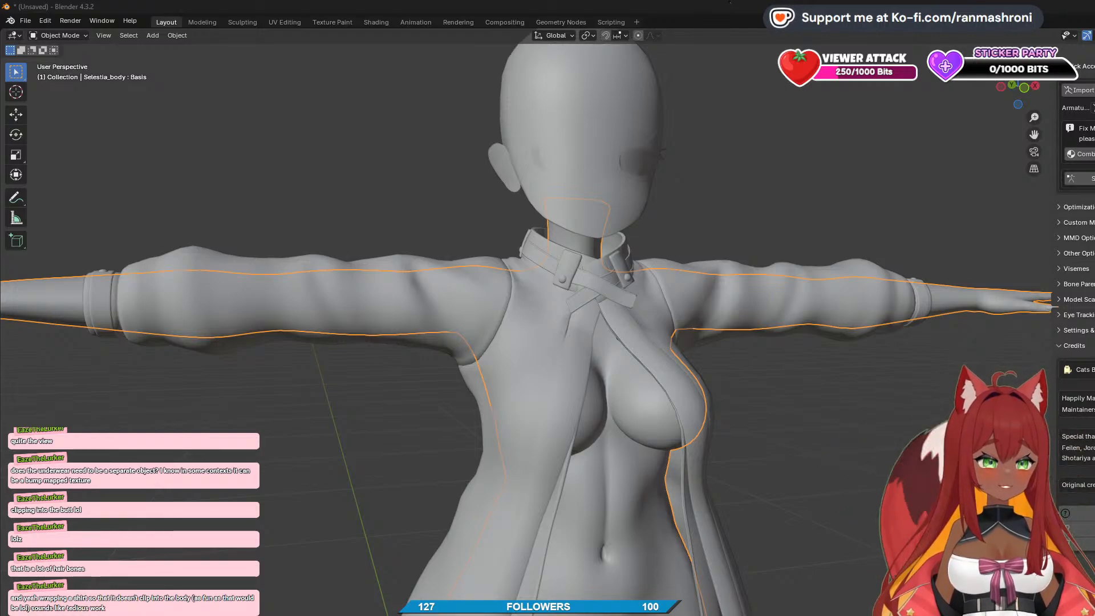
middle_drag(994, 271, 841, 252)
middle_drag(711, 237, 1031, 269)
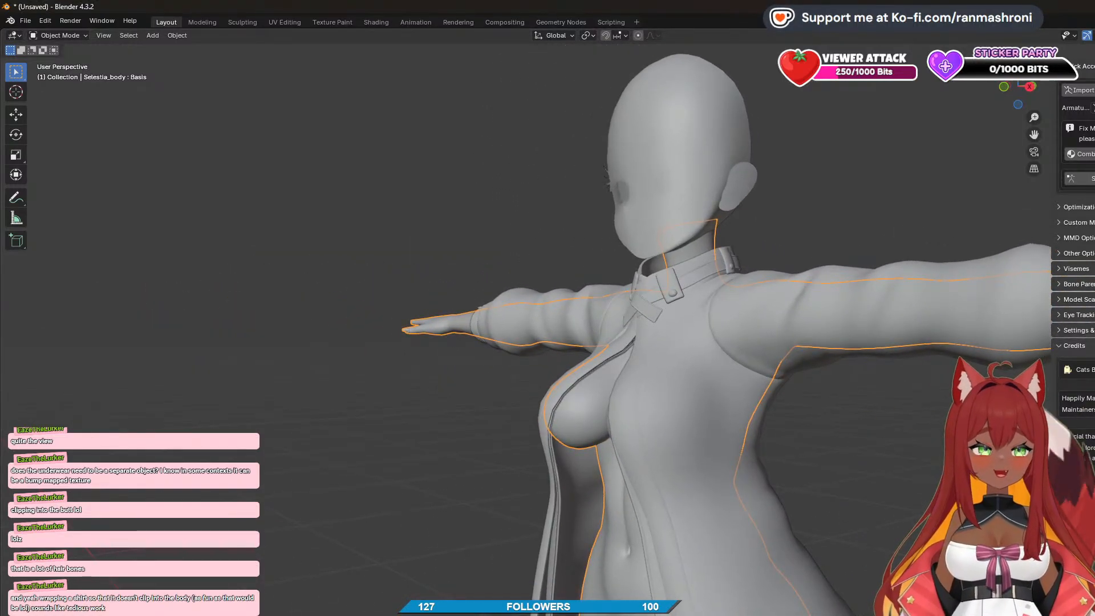
scroll(909, 248, up, 3)
shift+middle_drag(911, 236, 862, 179)
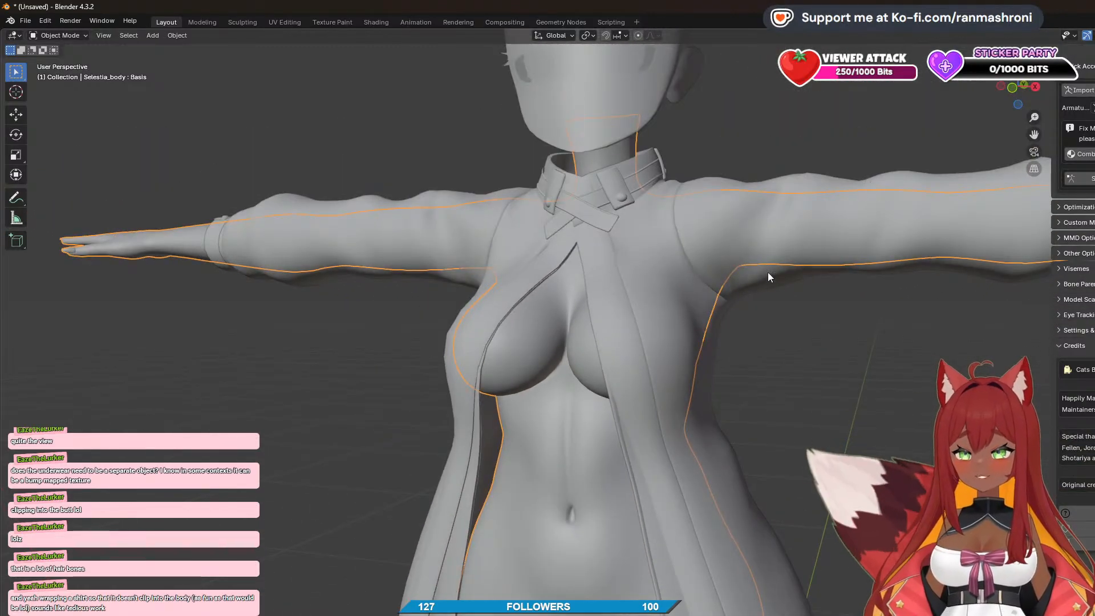
scroll(779, 326, up, 2)
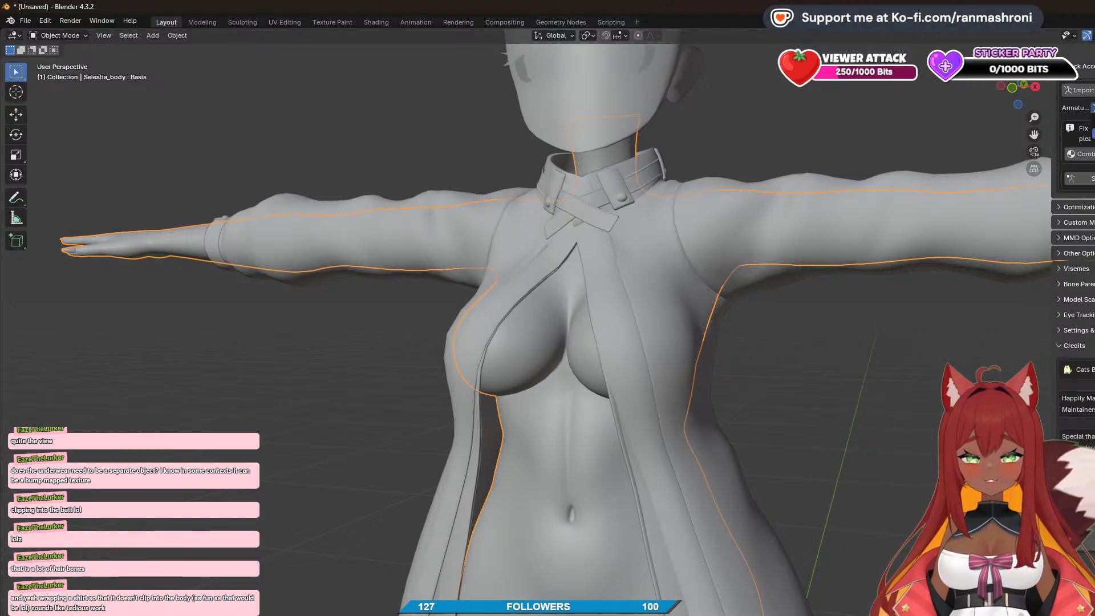
- Toggle Pose Mode on and off for the armature, hide the armature again and reselect the body
click(1080, 178)
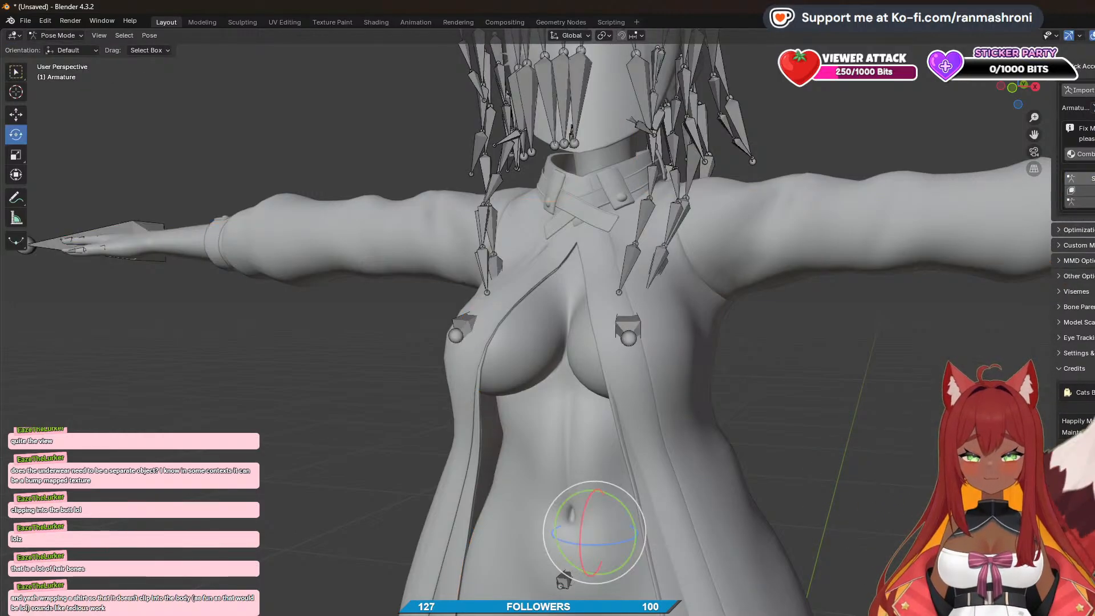
click(1080, 178)
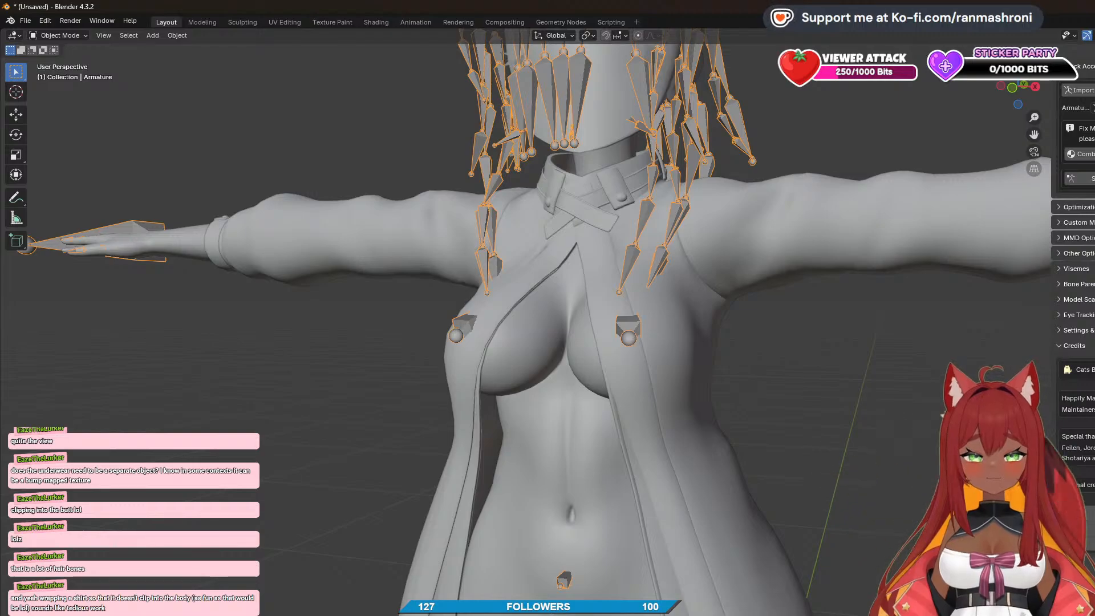
key(h)
click(548, 422)
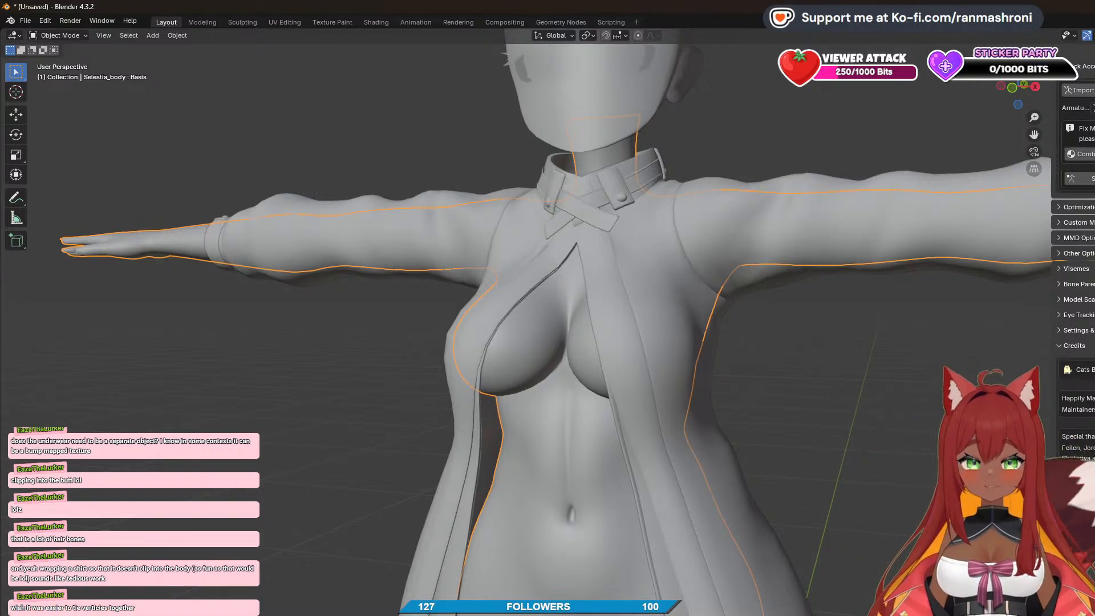
- Compare the outer jacket with the body around the chest, selecting each mesh in turn
click(645, 331)
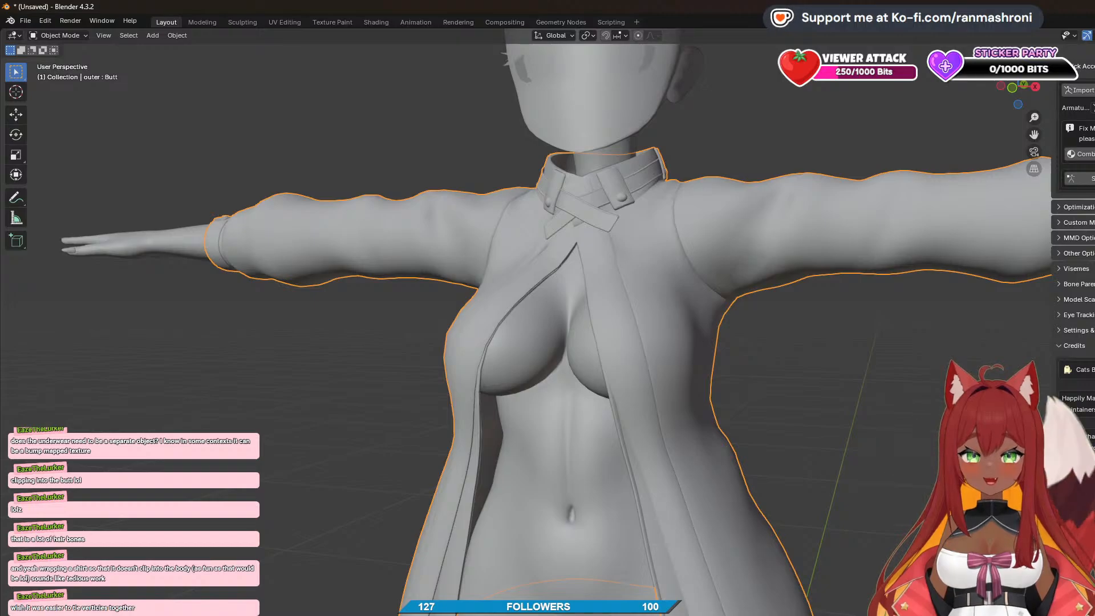
click(541, 354)
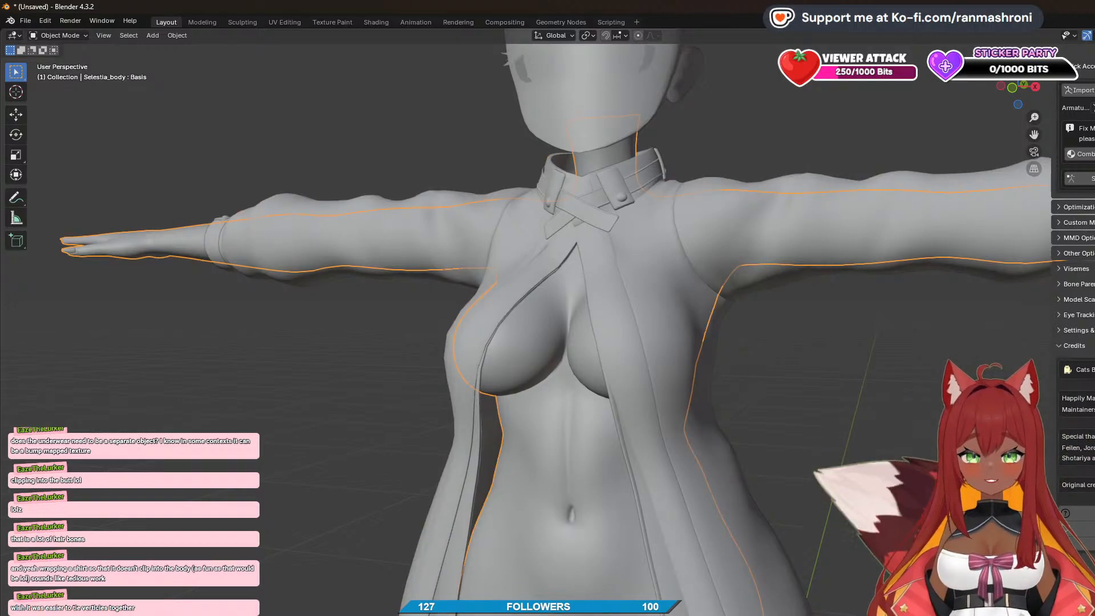
click(639, 337)
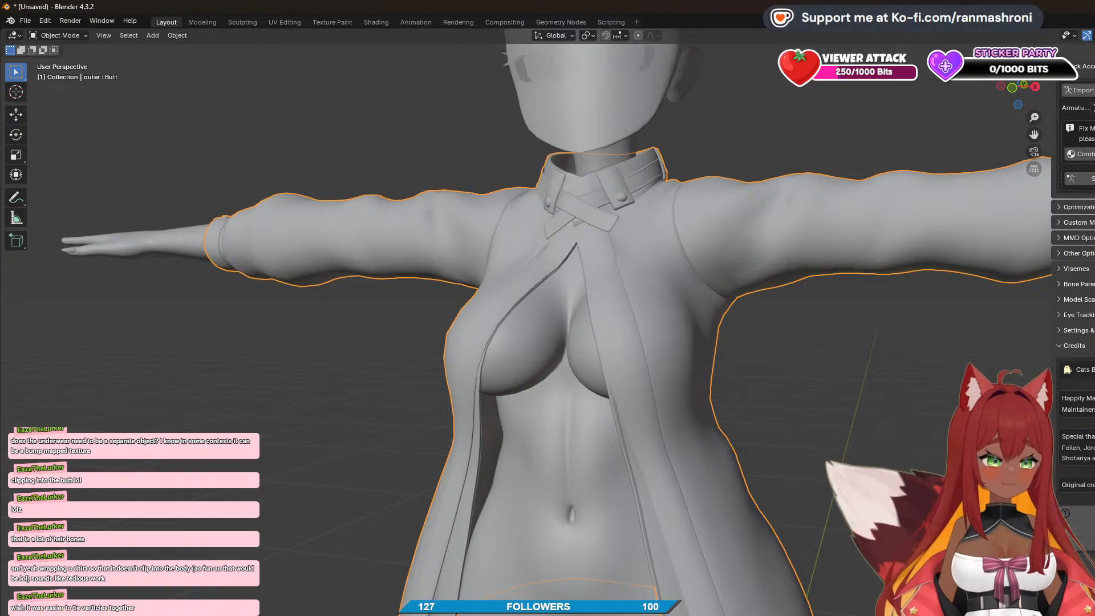
middle_drag(909, 460, 809, 416)
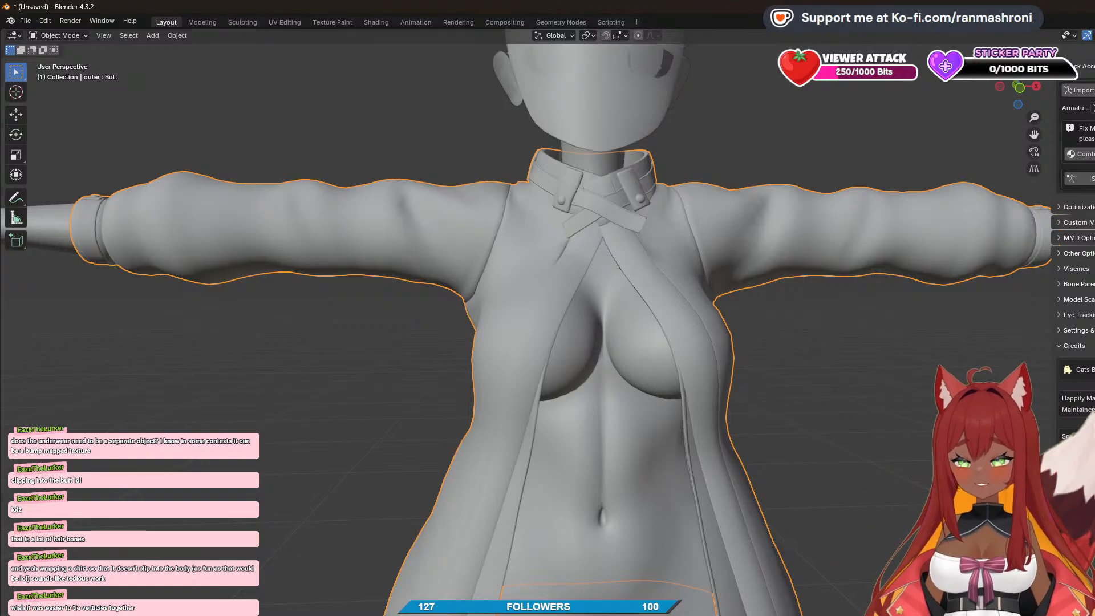
middle_drag(999, 348, 970, 348)
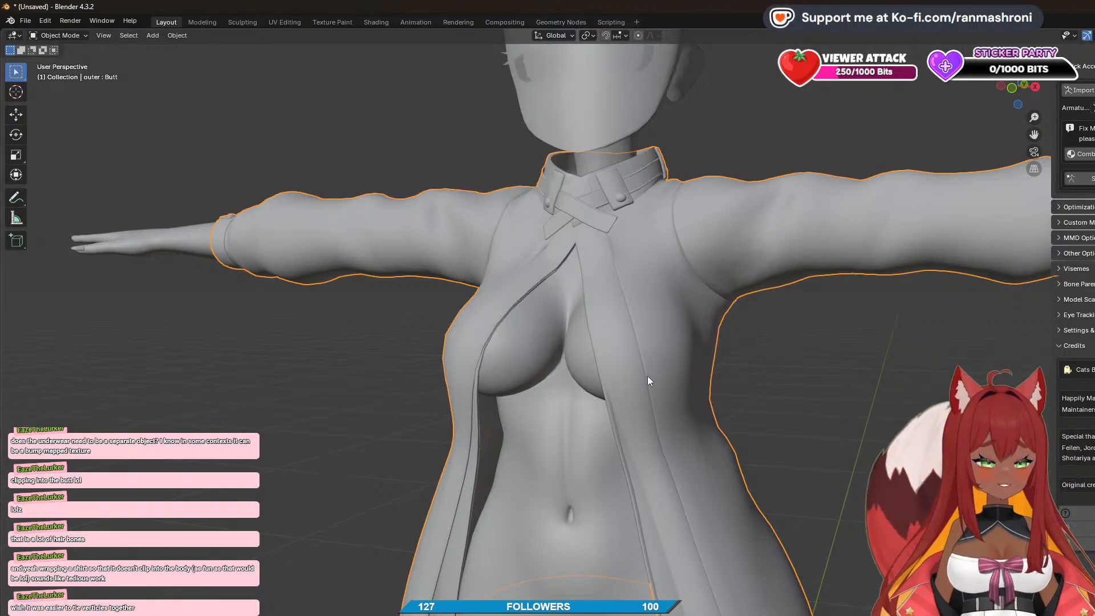
click(573, 388)
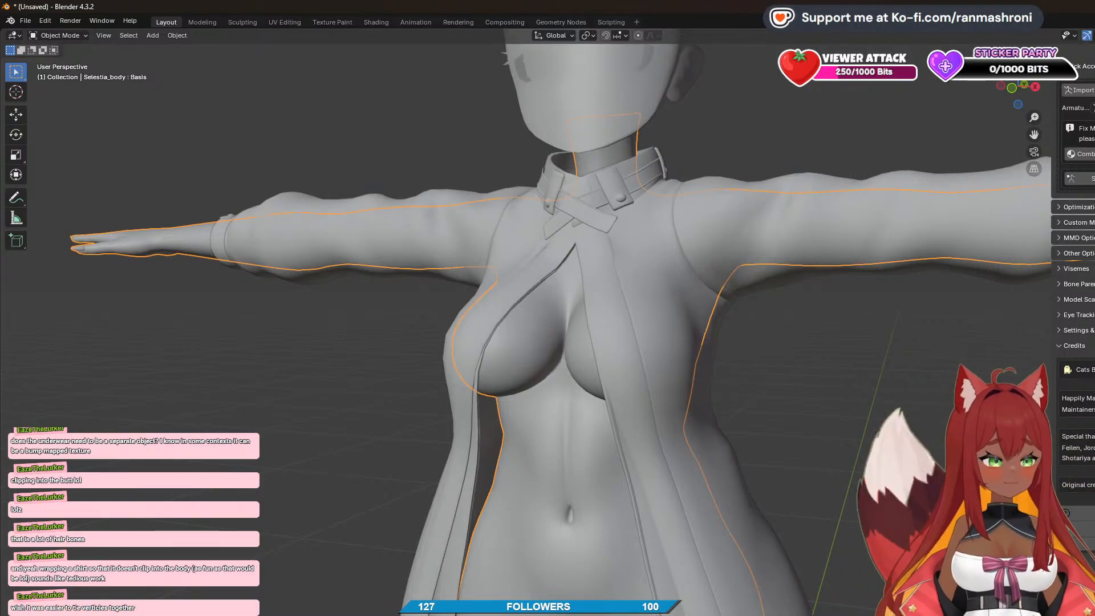
- Try the larger bust shape on the body and outer jacket, checking the chest from both sides
key(ctrl+z)
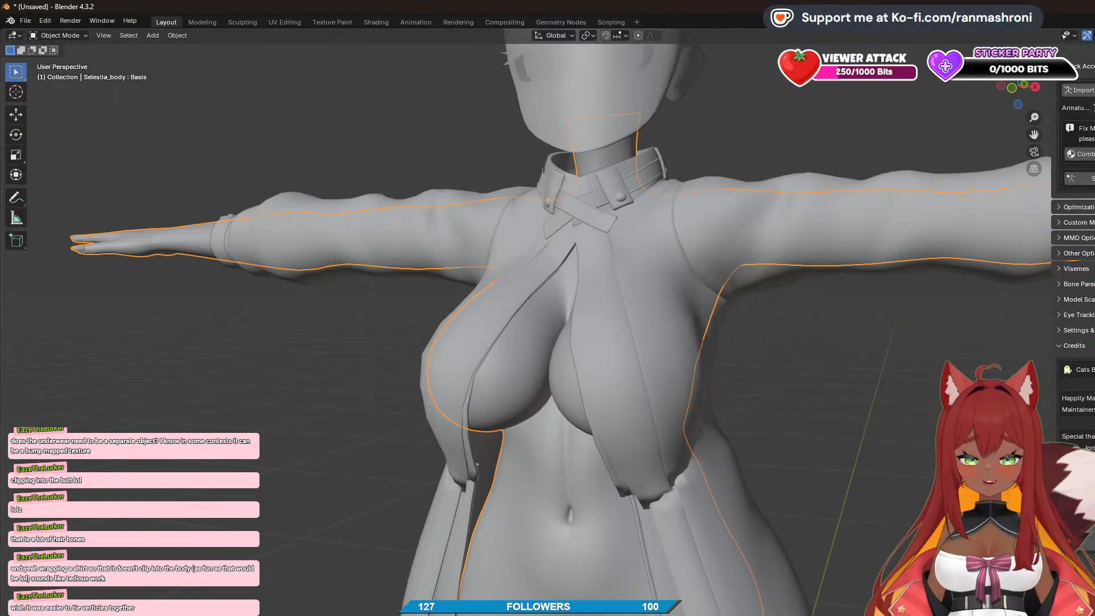
middle_drag(799, 342, 828, 326)
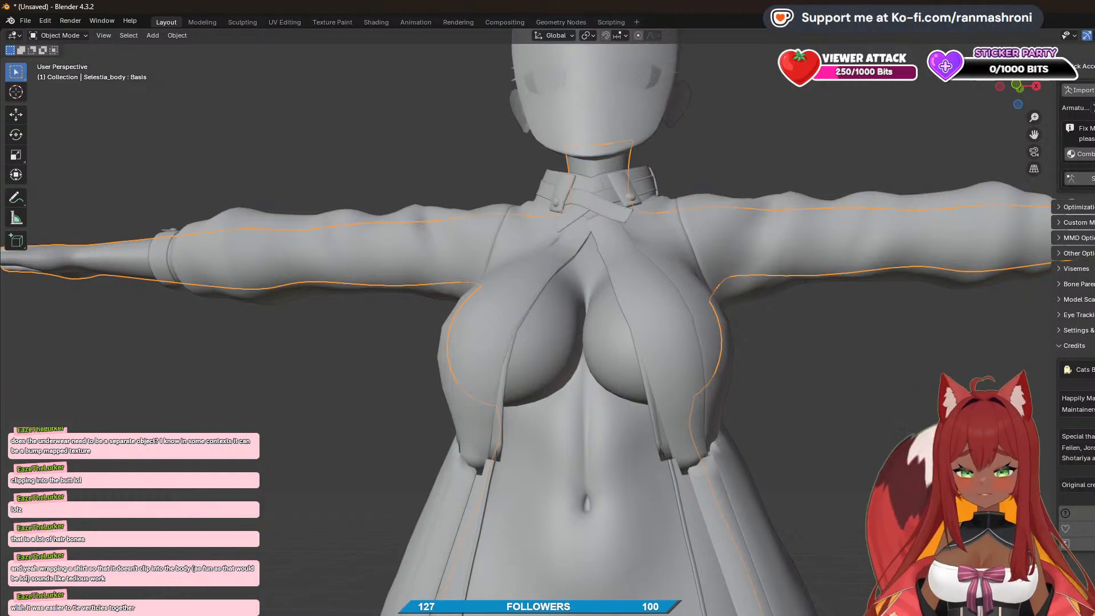
key(ctrl+z)
middle_drag(792, 275, 831, 297)
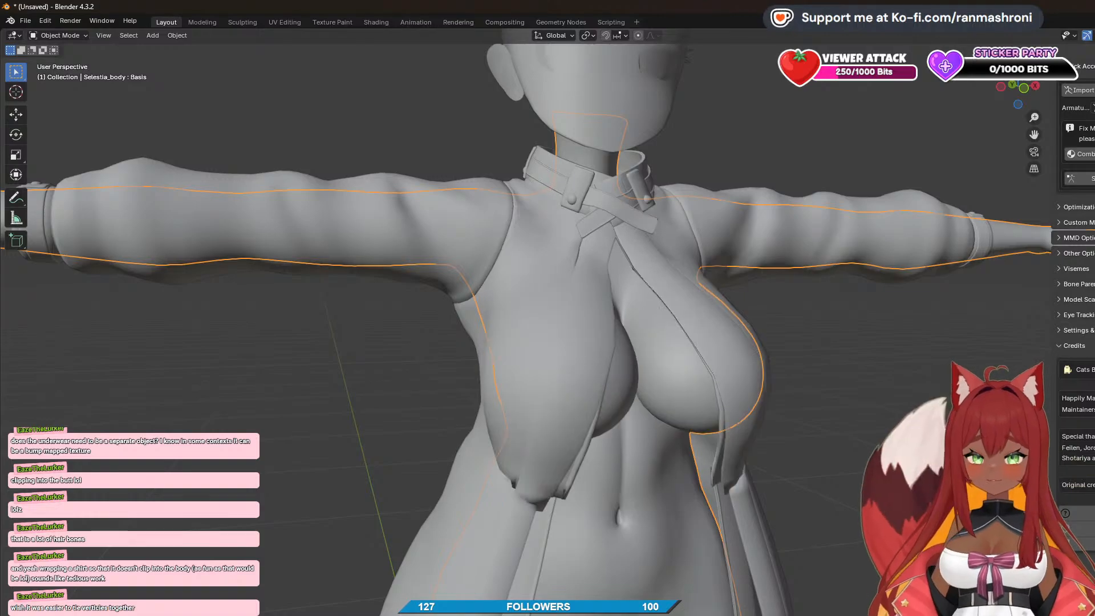
- Select the outer jacket and adjust its shape so the chest area flares wider around the bust
click(502, 342)
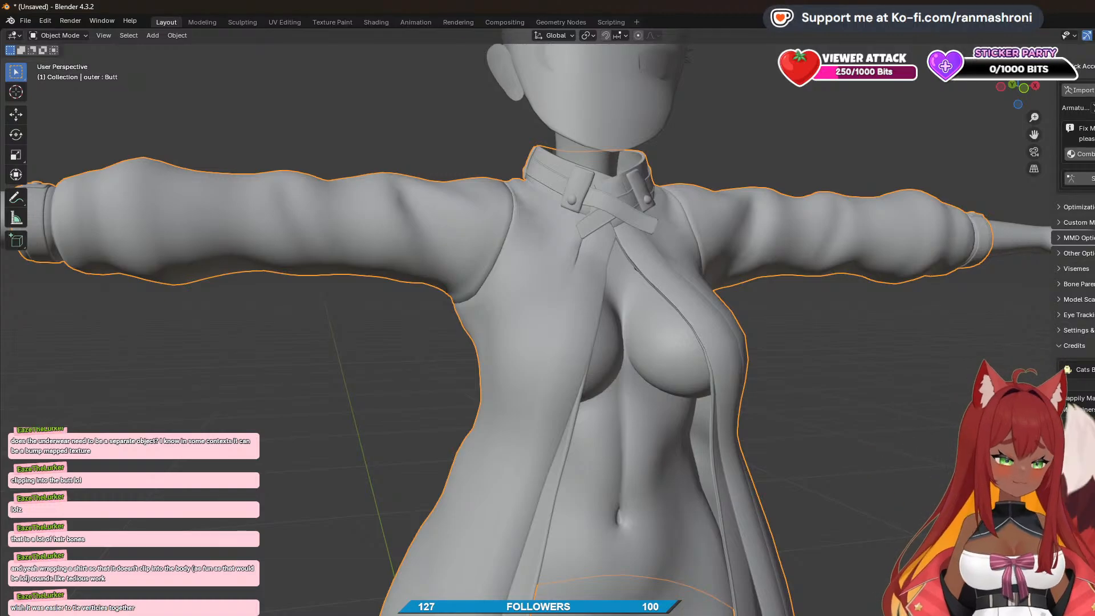
scroll(979, 305, down, 3)
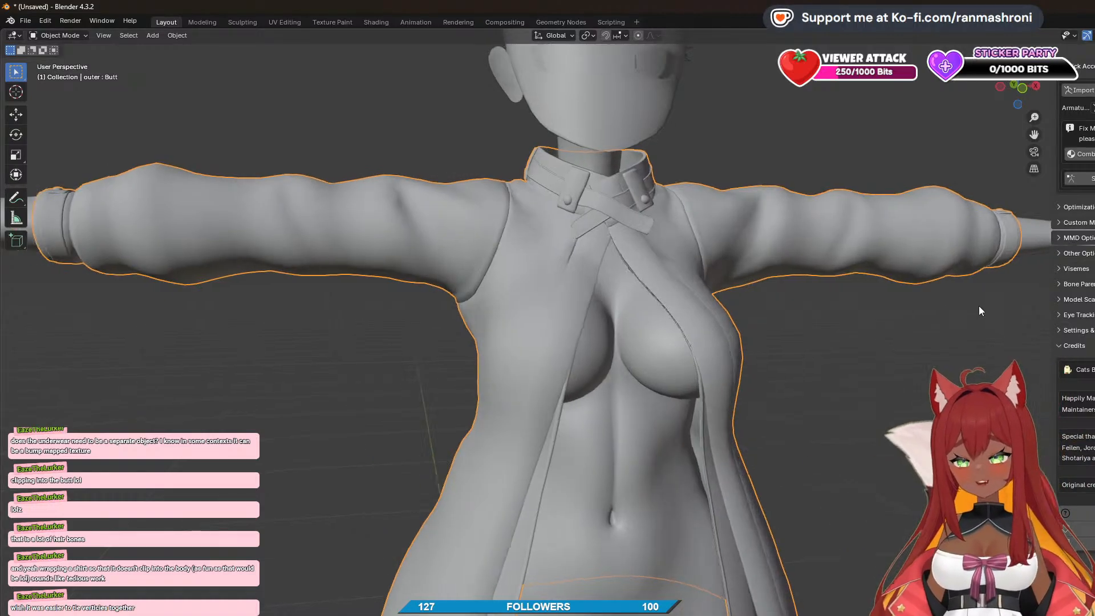
mouse_move(979, 306)
middle_down()
mouse_move(937, 302)
mouse_move(961, 307)
middle_up()
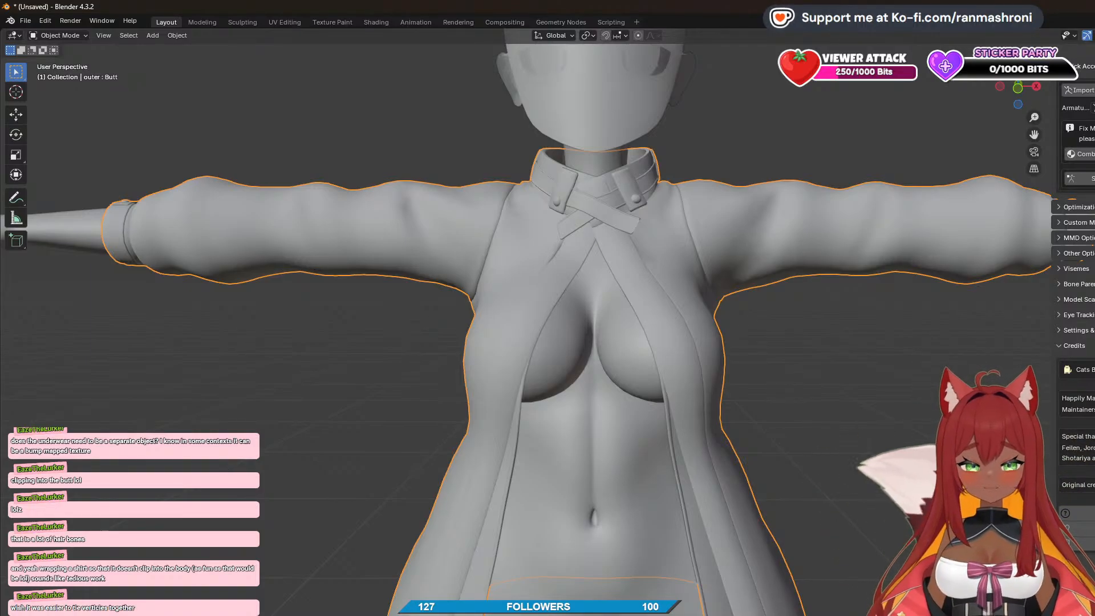
key(Return)
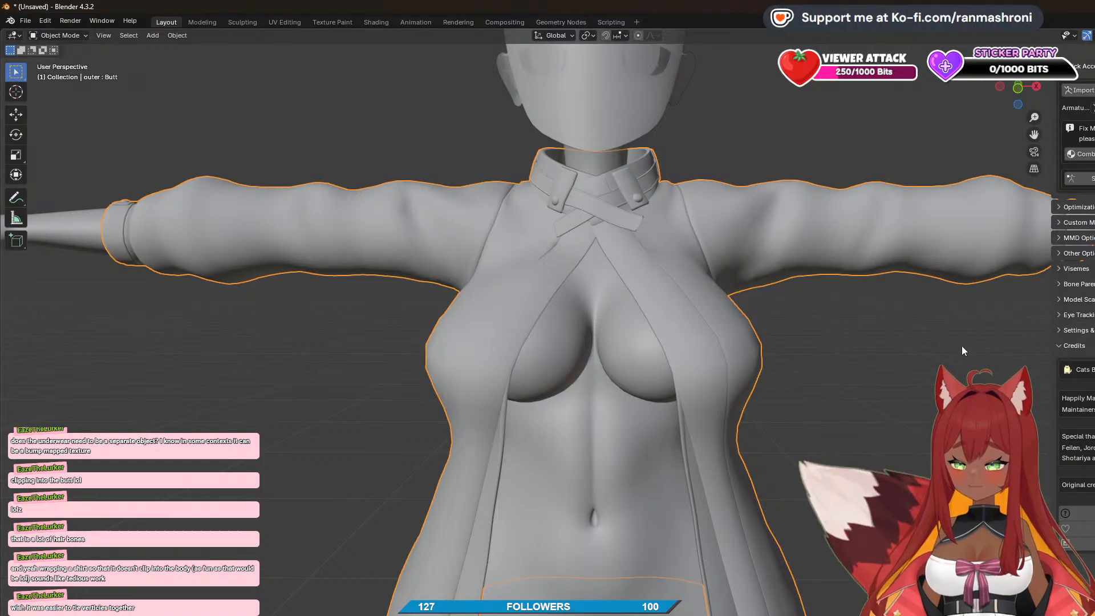
- Examine the outer jacket's widened chest and the gap to the body from both sides
middle_drag(962, 350, 721, 396)
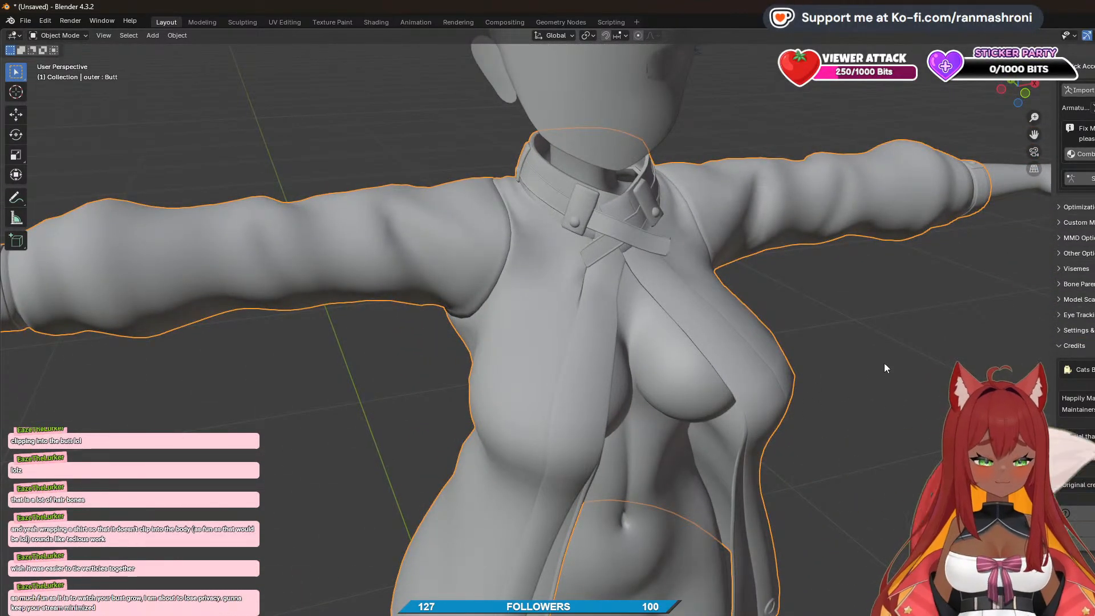
middle_drag(884, 363, 816, 327)
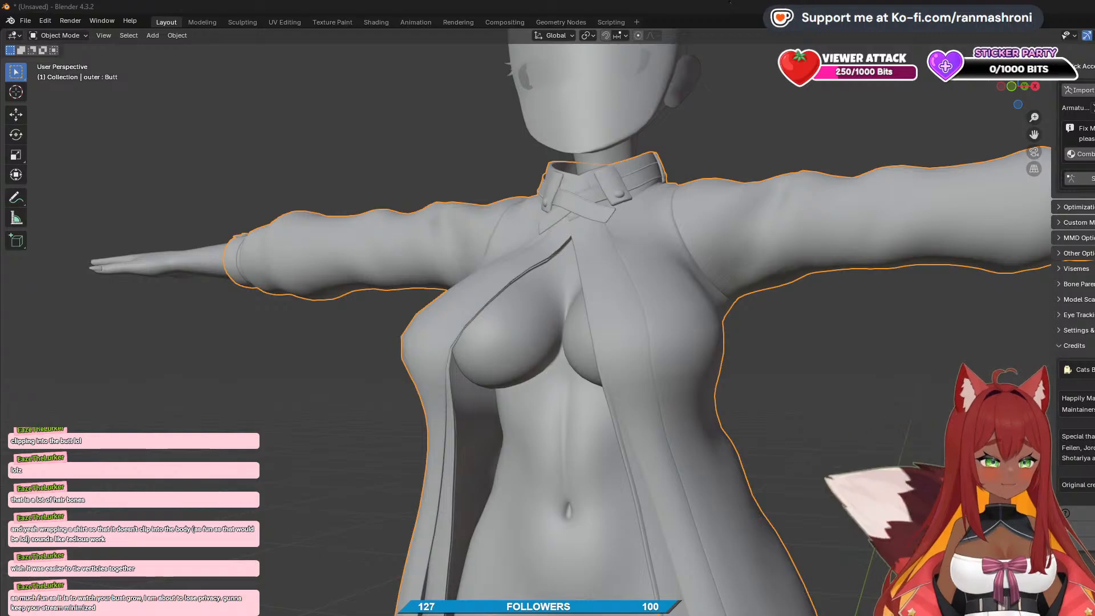
middle_drag(762, 334, 849, 364)
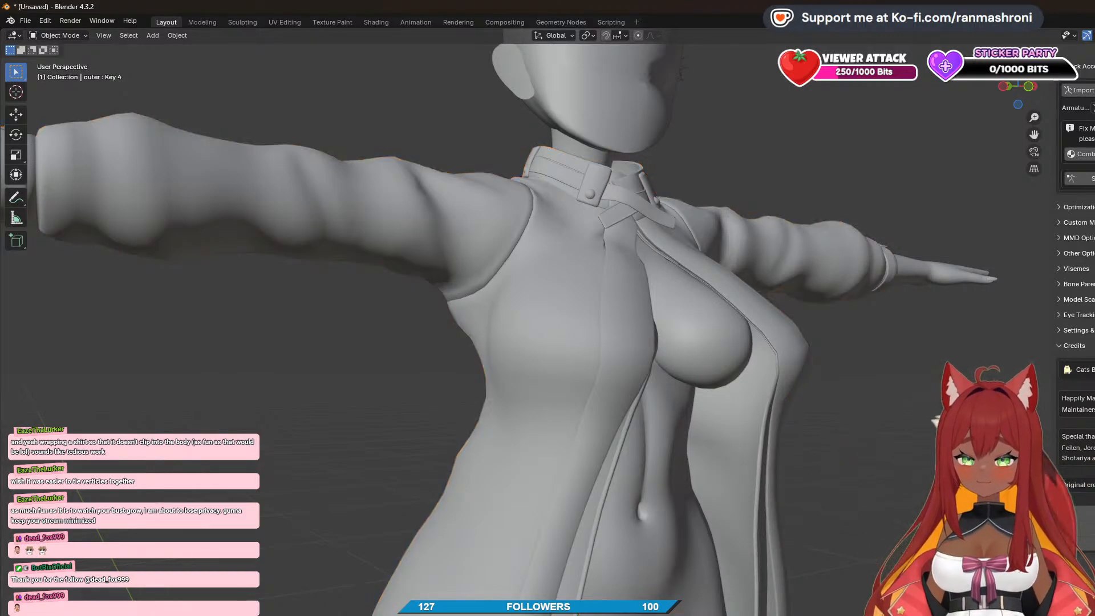
middle_drag(834, 453, 893, 412)
click(893, 412)
scroll(892, 412, down, 2)
middle_drag(702, 370, 829, 406)
scroll(730, 362, up, 2)
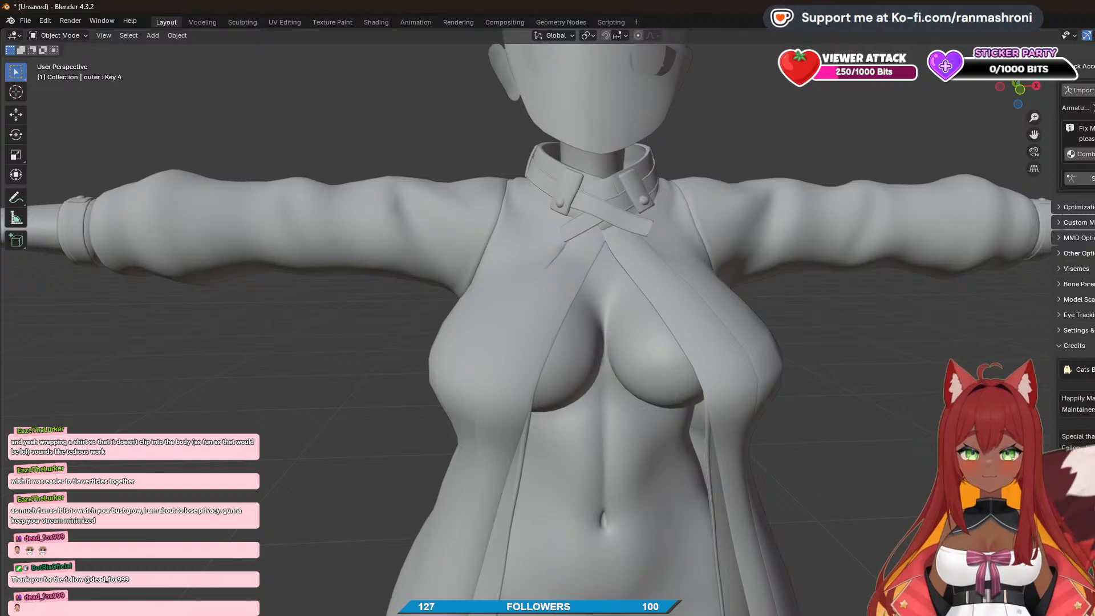
- Select the Selestia body, raise its Breast_big shape key and check the jacket for clipping from several angles
click(616, 437)
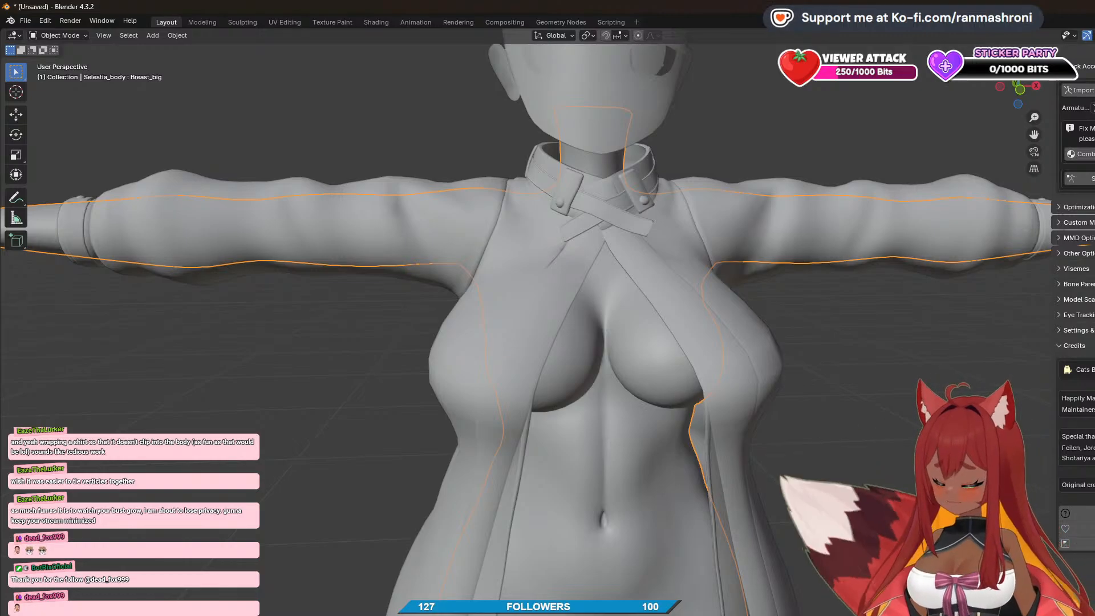
middle_drag(947, 357, 707, 358)
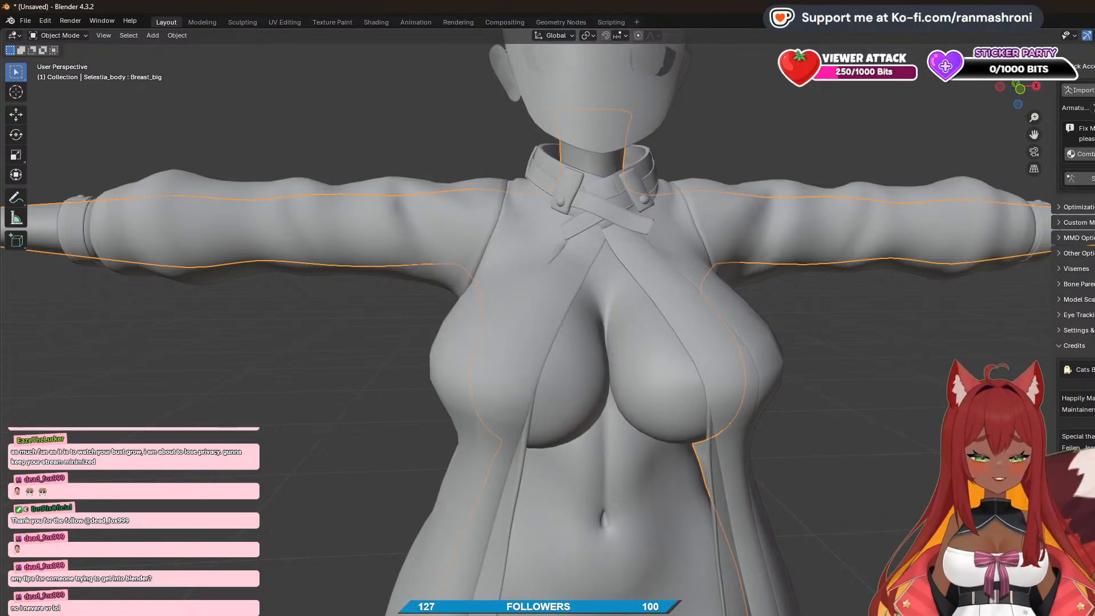
scroll(1009, 372, up, 3)
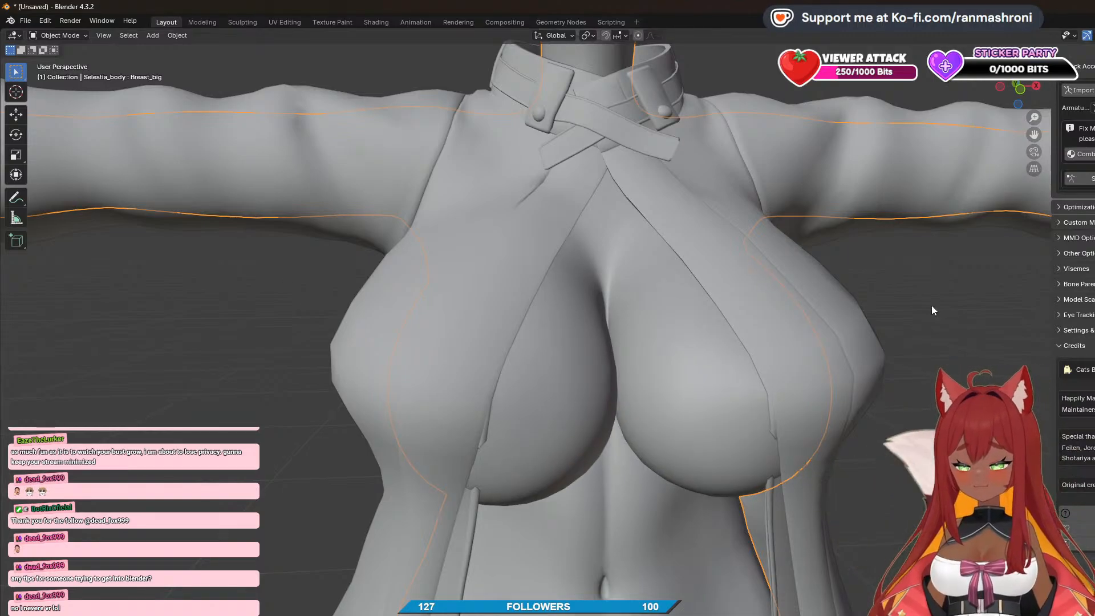
middle_drag(929, 303, 948, 316)
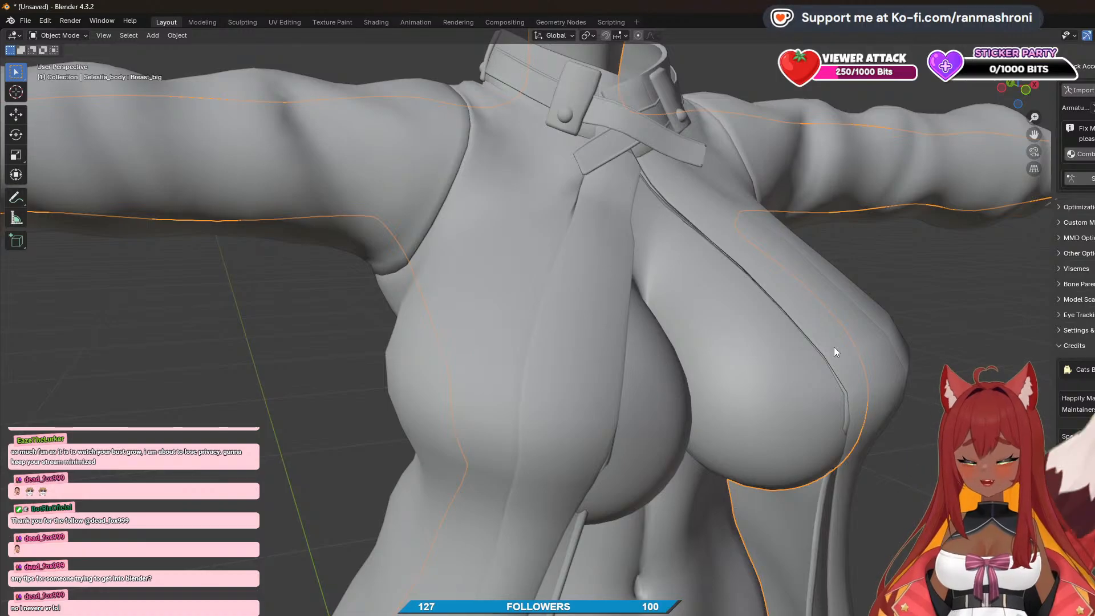
middle_drag(834, 347, 773, 355)
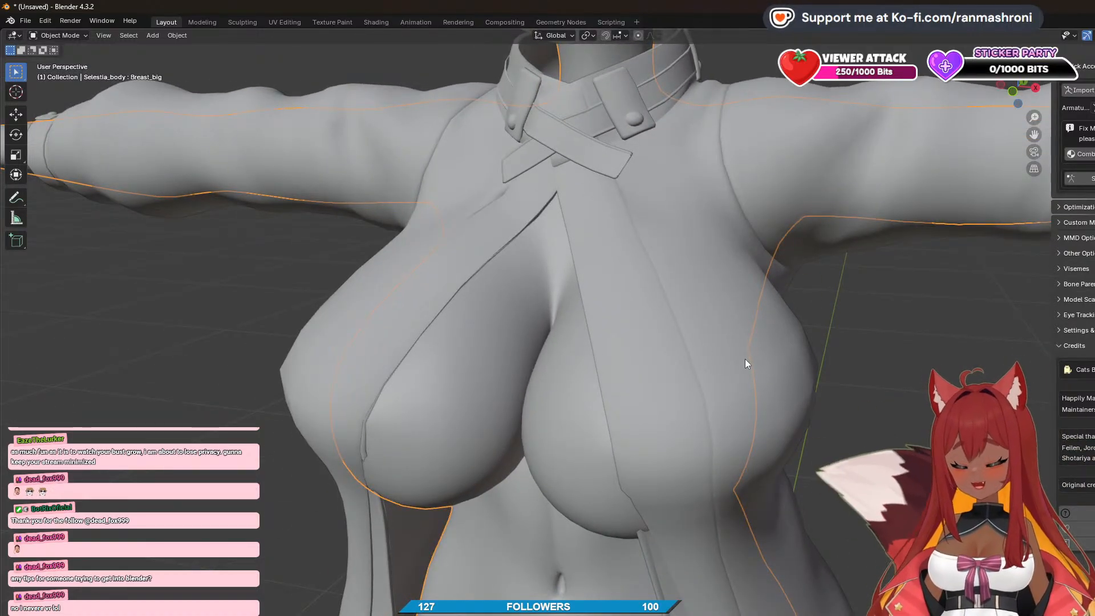
middle_drag(745, 358, 791, 332)
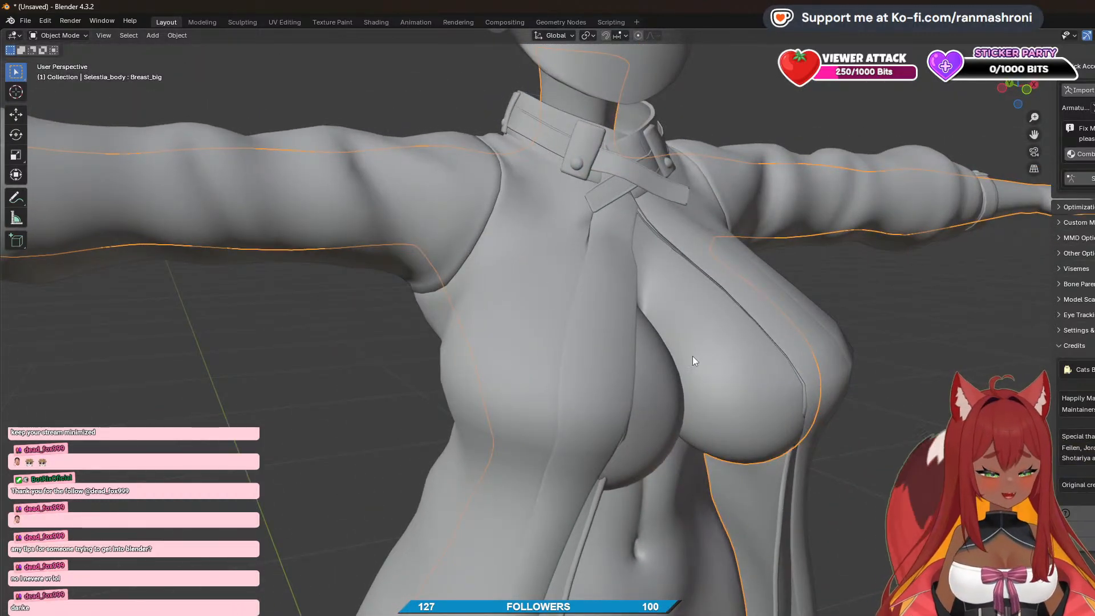
mouse_move(718, 352)
middle_down()
mouse_move(678, 344)
mouse_move(717, 337)
middle_up()
scroll(678, 344, up, 2)
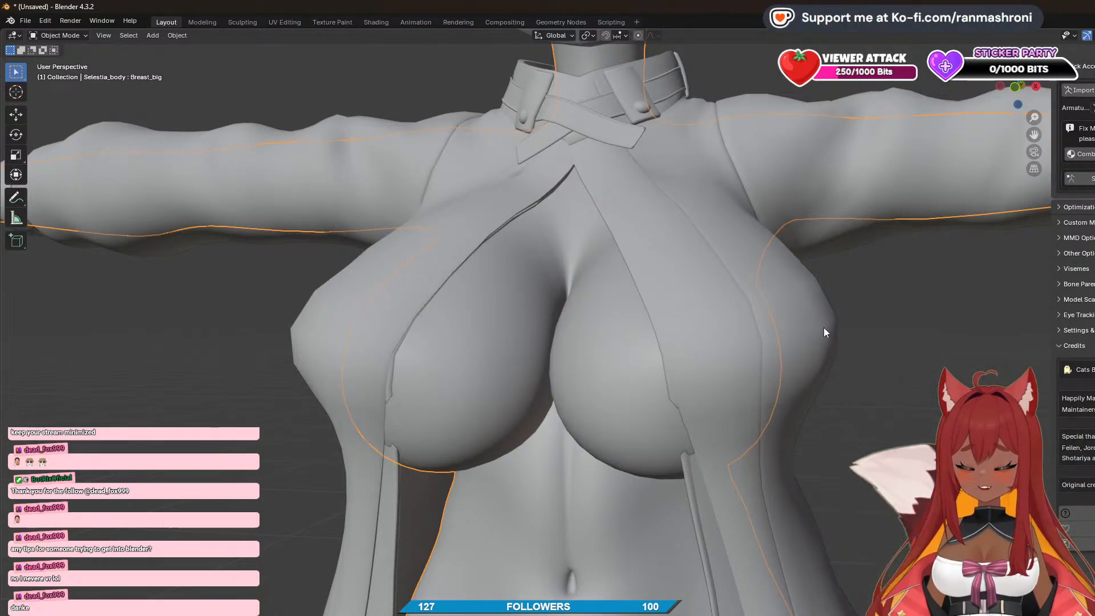
mouse_move(672, 331)
middle_down()
mouse_move(716, 283)
mouse_move(637, 238)
mouse_move(611, 244)
mouse_move(633, 289)
mouse_move(724, 346)
mouse_move(690, 334)
middle_up()
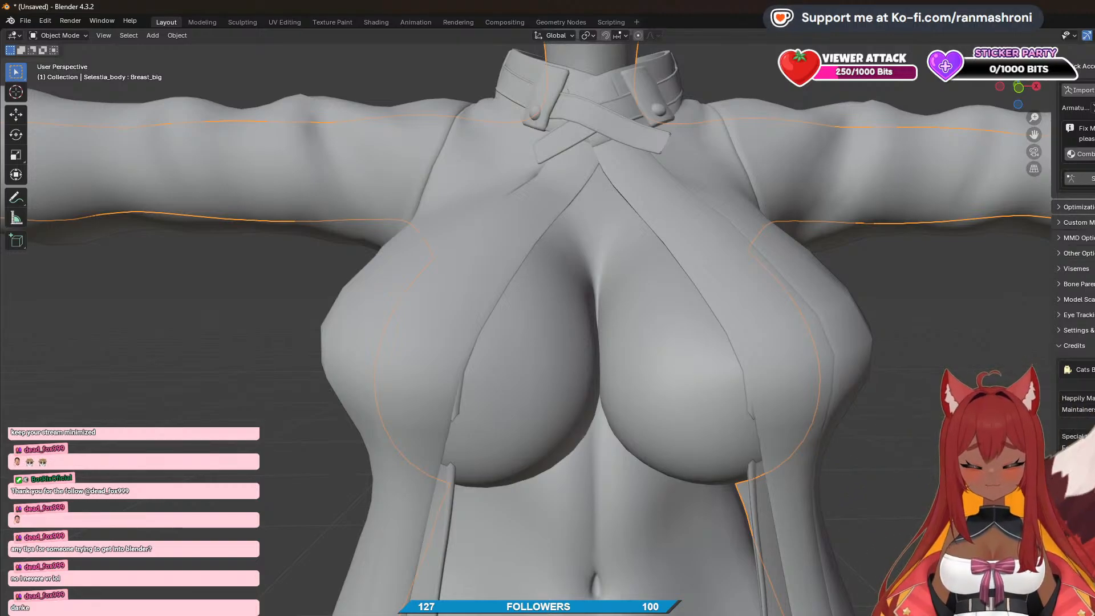
- Undo the body's Breast_big changes and return to the outer jacket's Key 4 shape key
key(ctrl+z)
key(ctrl+z)
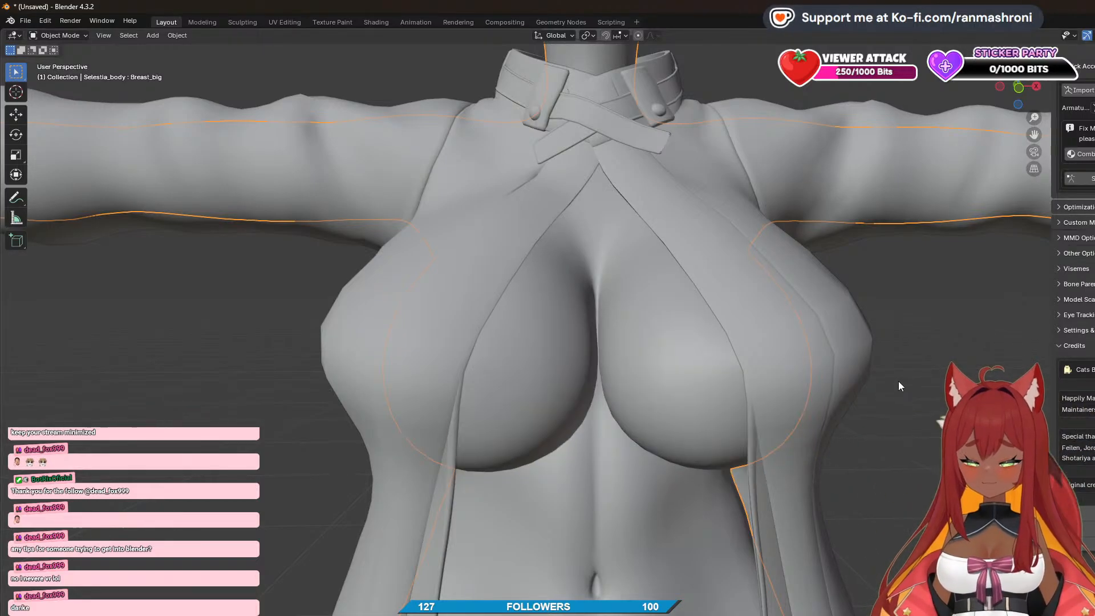
key(ctrl+z)
key(ctrl+z)
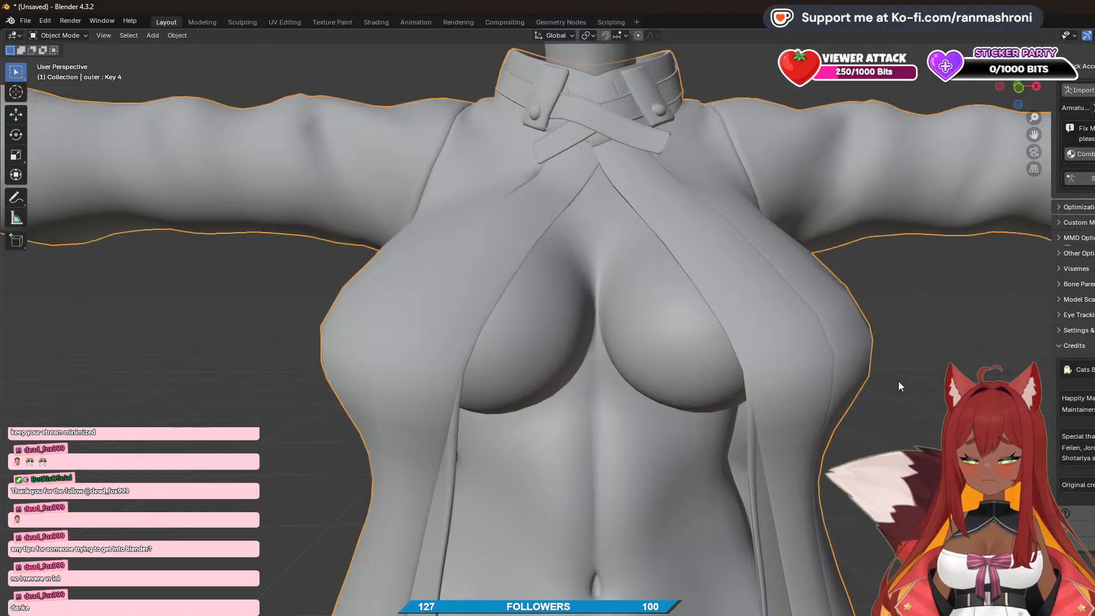
- Return the outer jacket to its Breasts_big shape key by undoing the Key 4 change, and compare its fit with the Selestia body
key(ctrl+z)
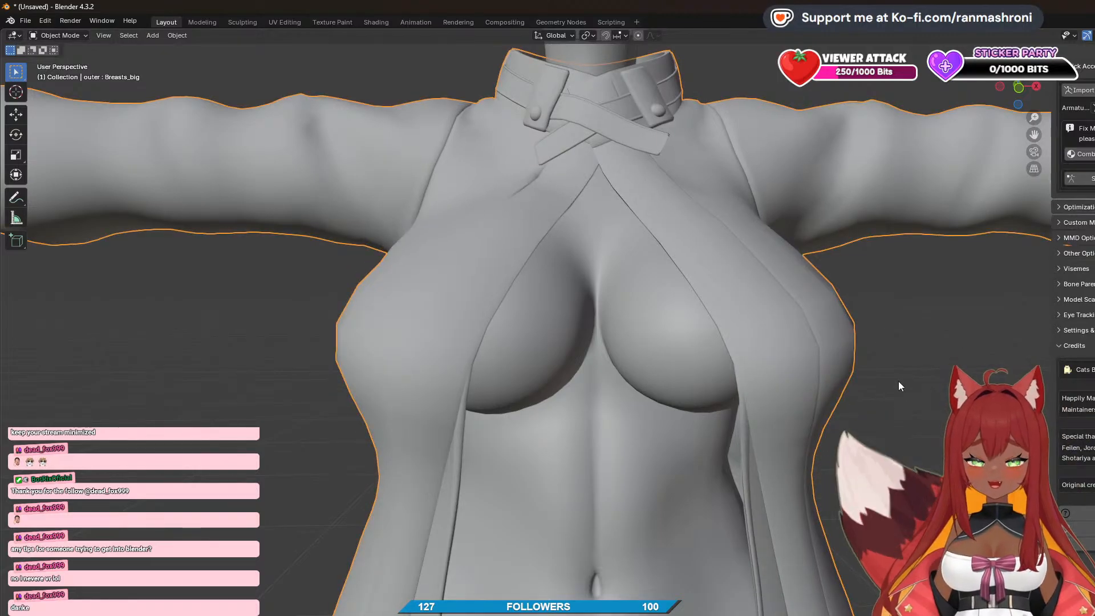
mouse_move(900, 382)
middle_down()
mouse_move(904, 365)
mouse_move(831, 379)
mouse_move(903, 379)
middle_up()
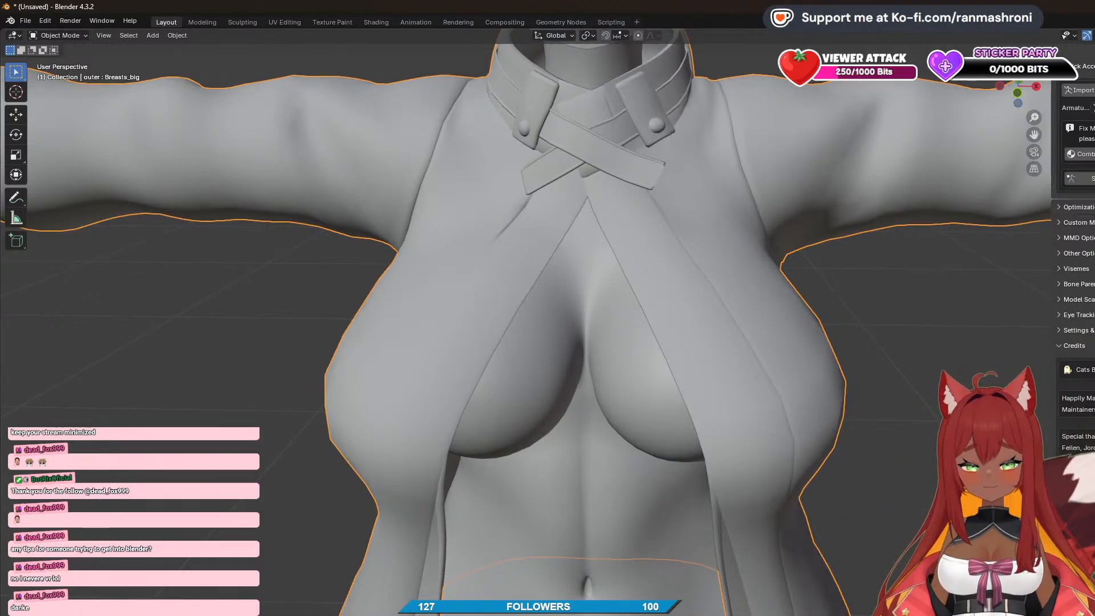
click(582, 502)
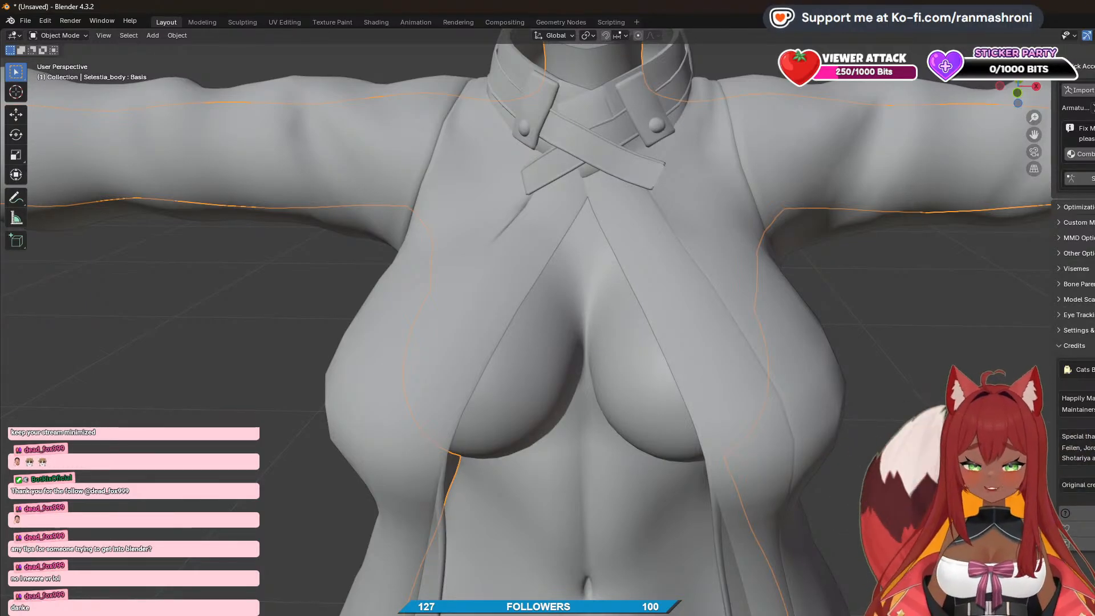
middle_drag(853, 365, 807, 300)
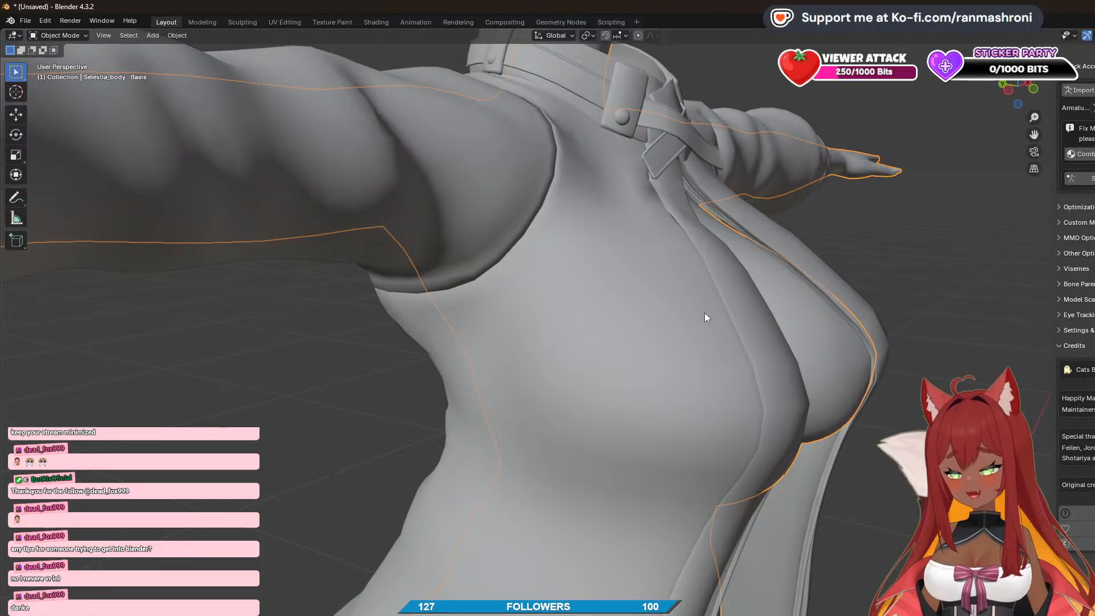
mouse_move(709, 313)
middle_down()
mouse_move(560, 333)
mouse_move(653, 324)
mouse_move(739, 297)
mouse_move(791, 298)
mouse_move(705, 297)
mouse_move(713, 302)
middle_up()
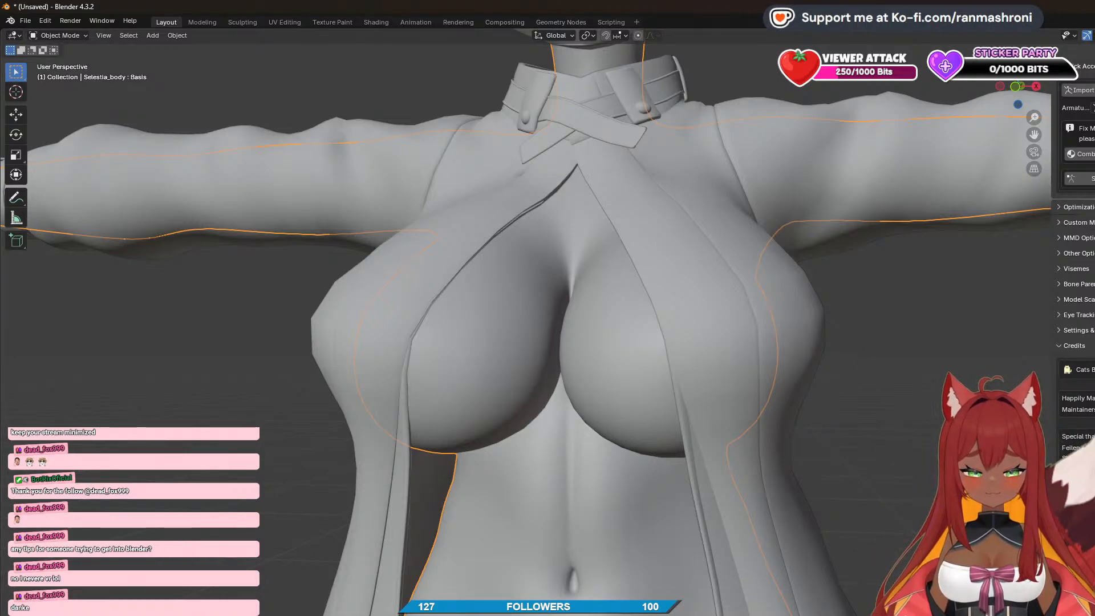
click(706, 301)
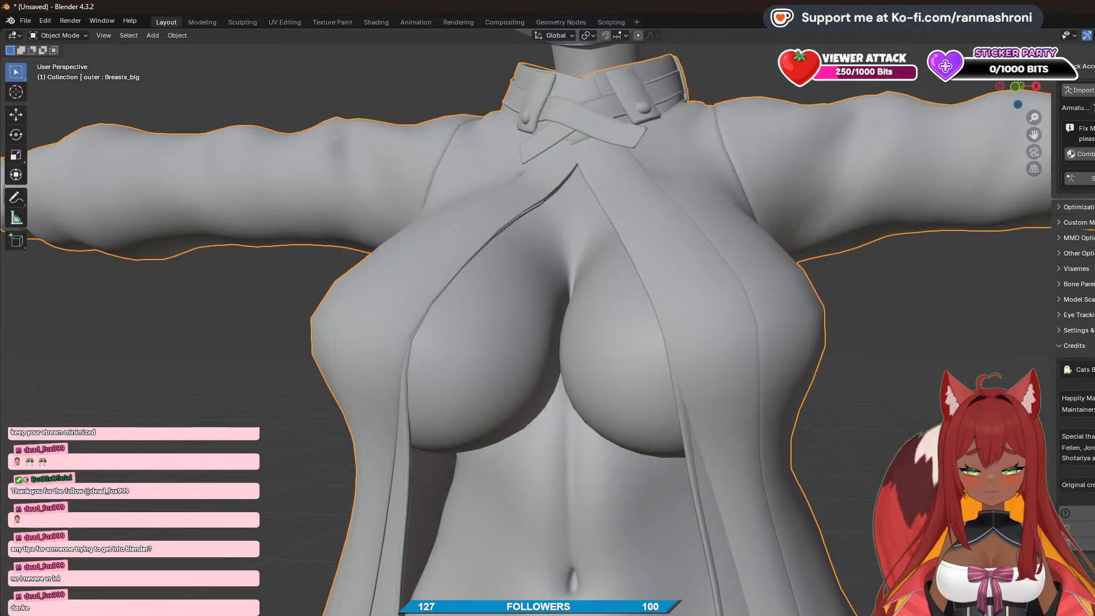
- Compare the outer jacket with and without its Breasts_big shape over the enlarged body, checking the chest from several angles
key(ctrl+z)
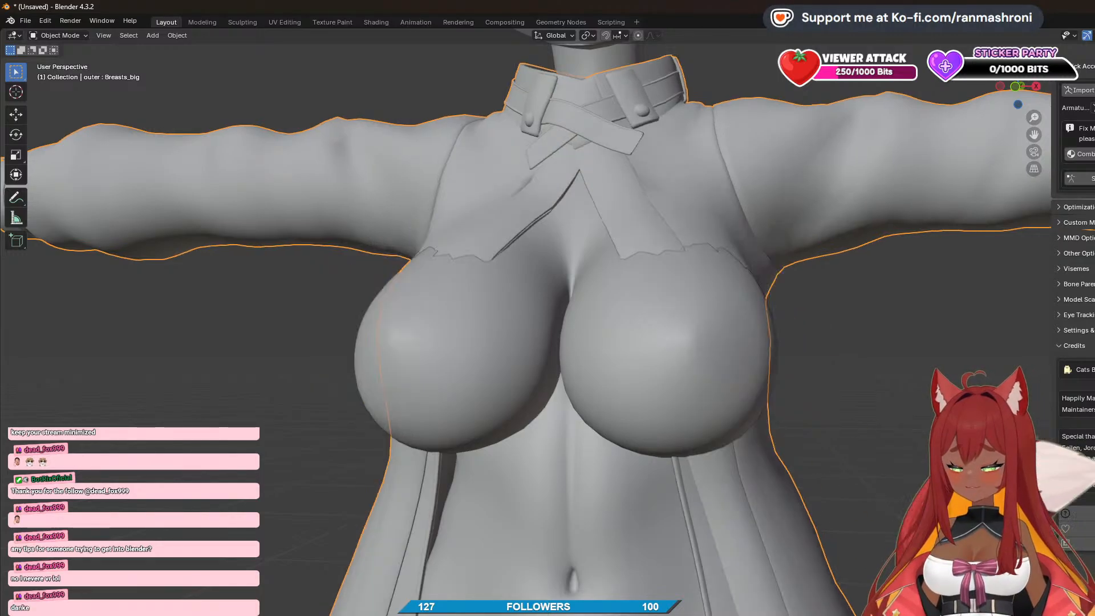
middle_drag(875, 264, 638, 295)
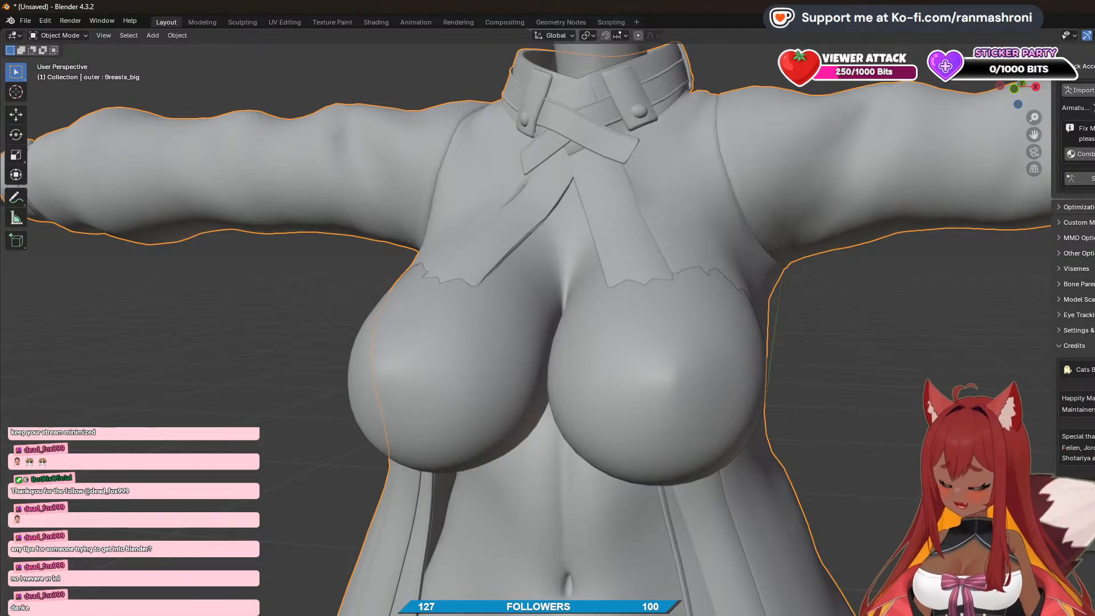
key(ctrl+z)
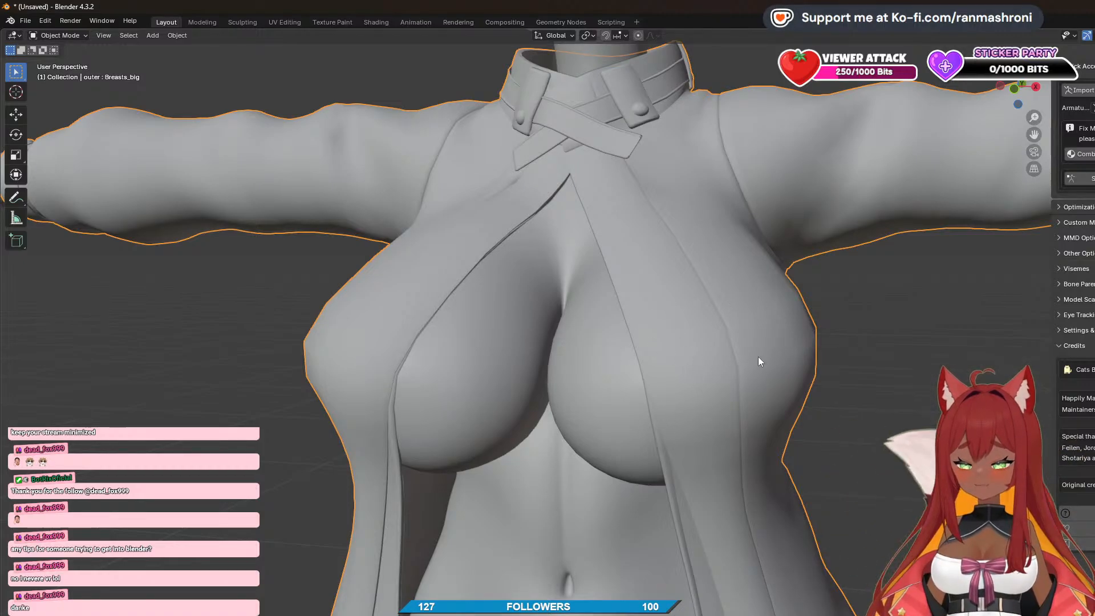
middle_drag(760, 362, 599, 244)
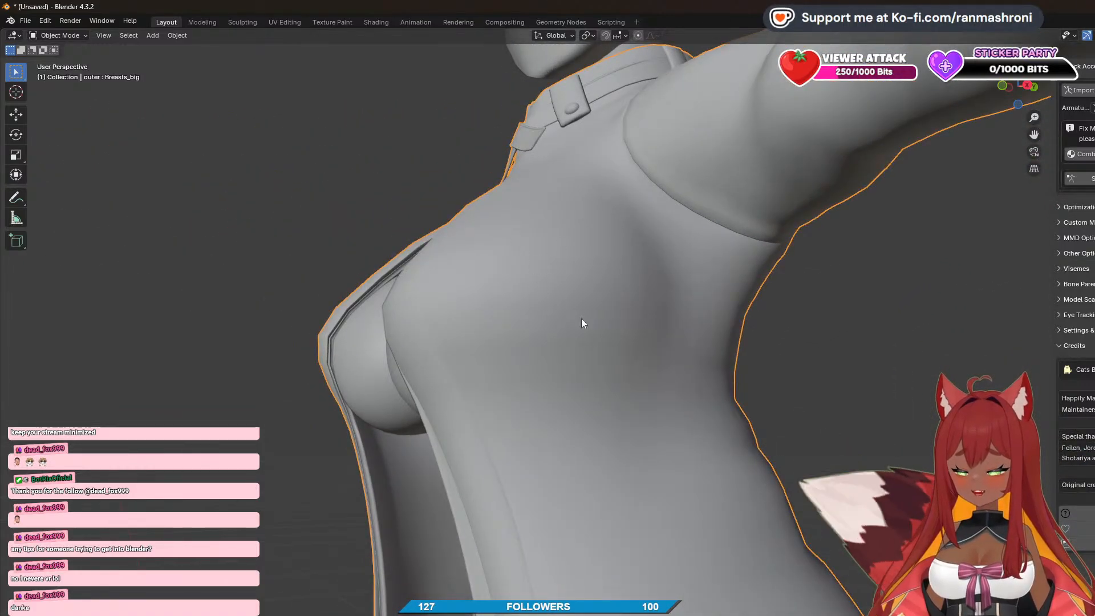
middle_drag(625, 298, 711, 339)
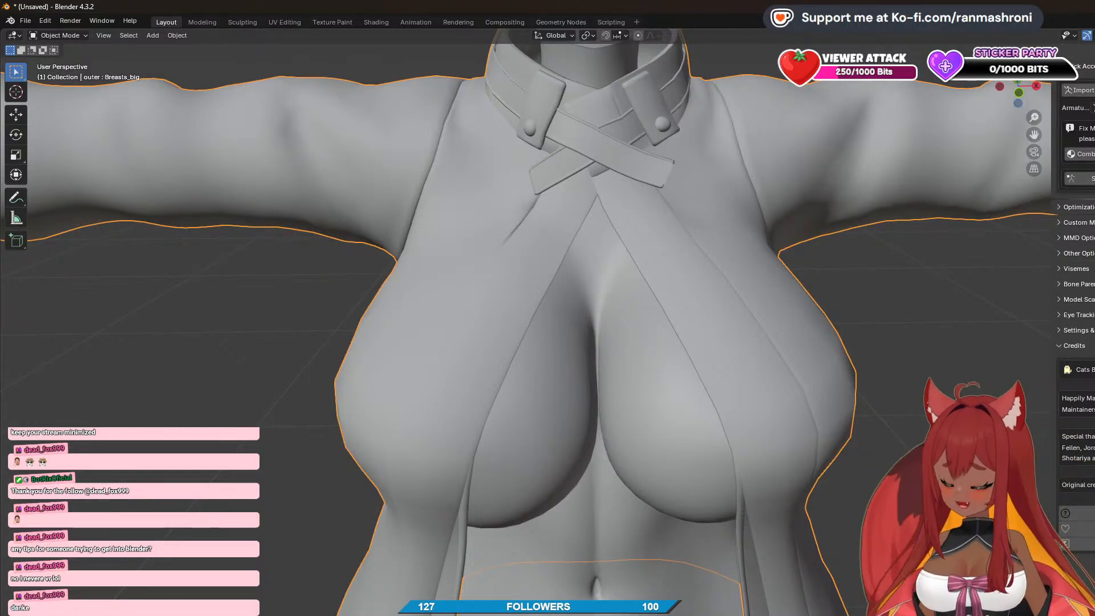
key(ctrl+z)
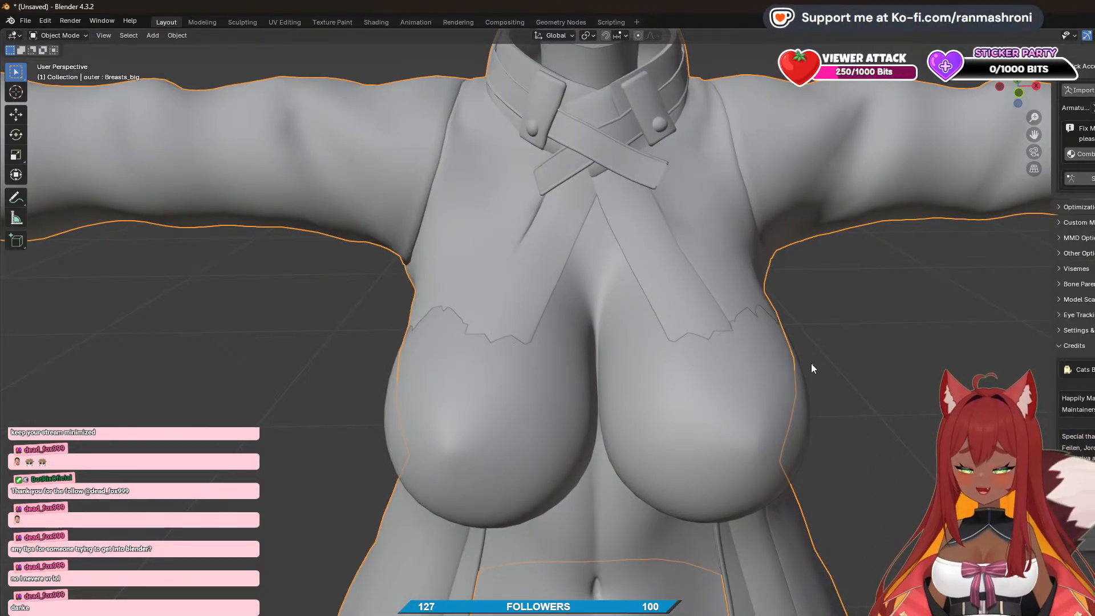
middle_drag(811, 364, 857, 345)
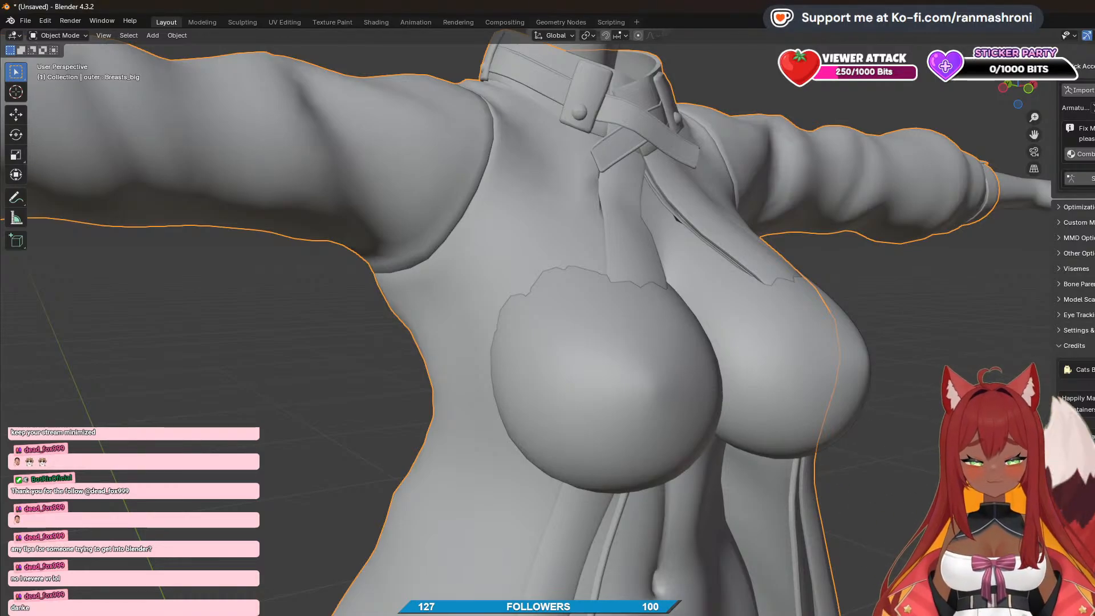
middle_drag(982, 281, 890, 278)
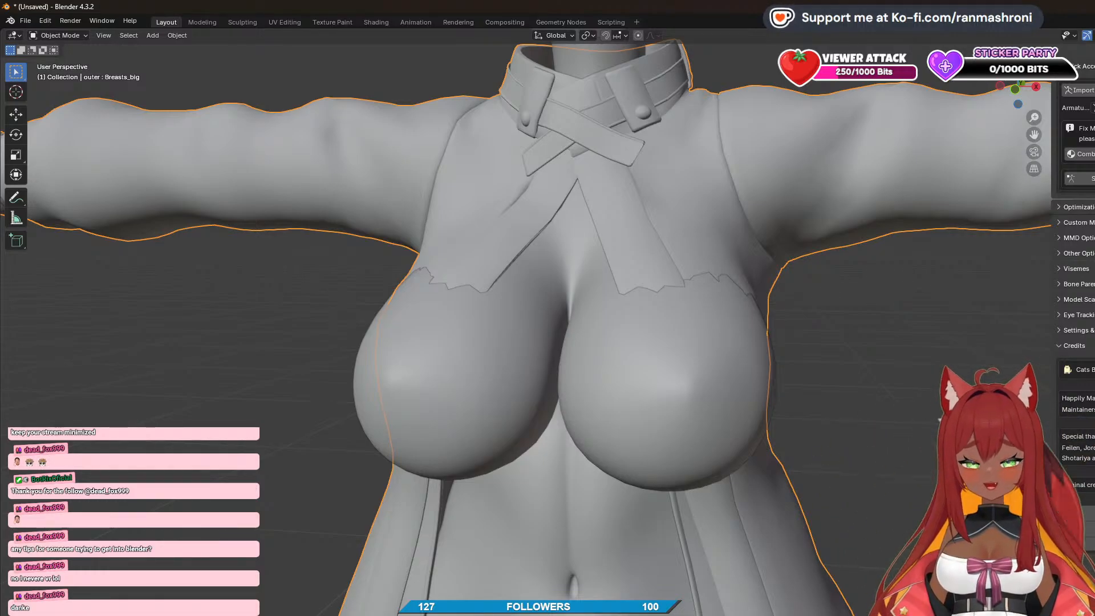
- Return the Selestia body and outer jacket to their base bust shapes, with both armatures hidden
key(ctrl+z)
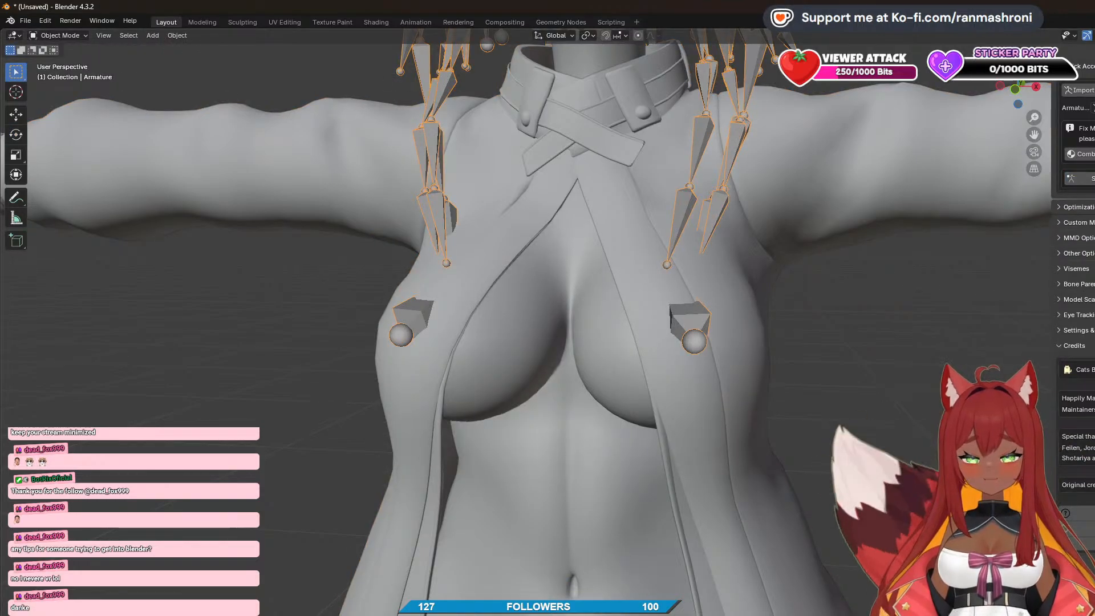
key(ctrl+z)
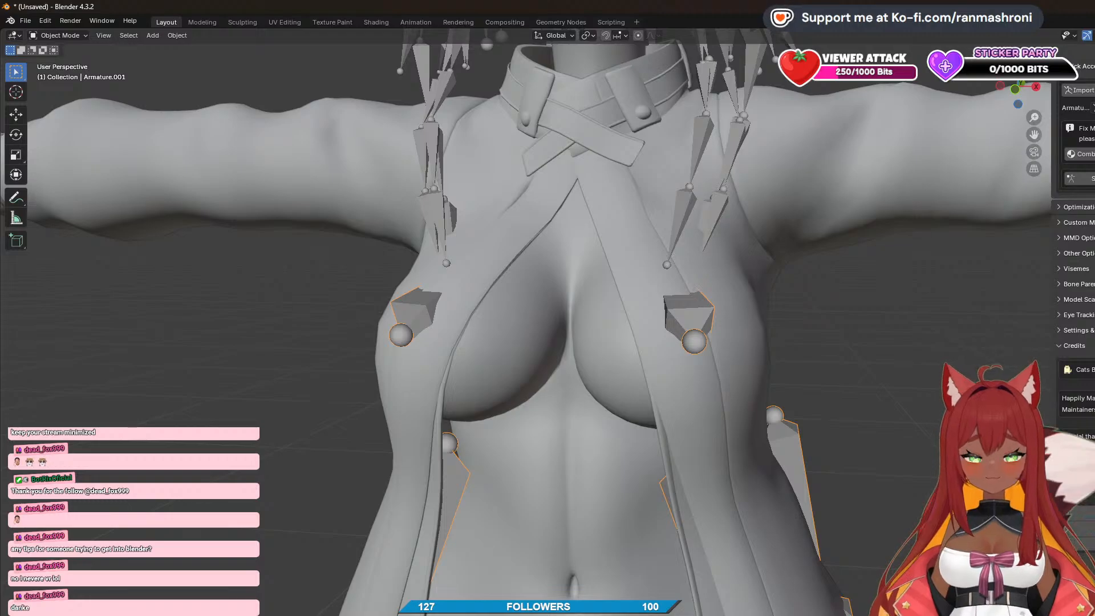
key(ctrl+z)
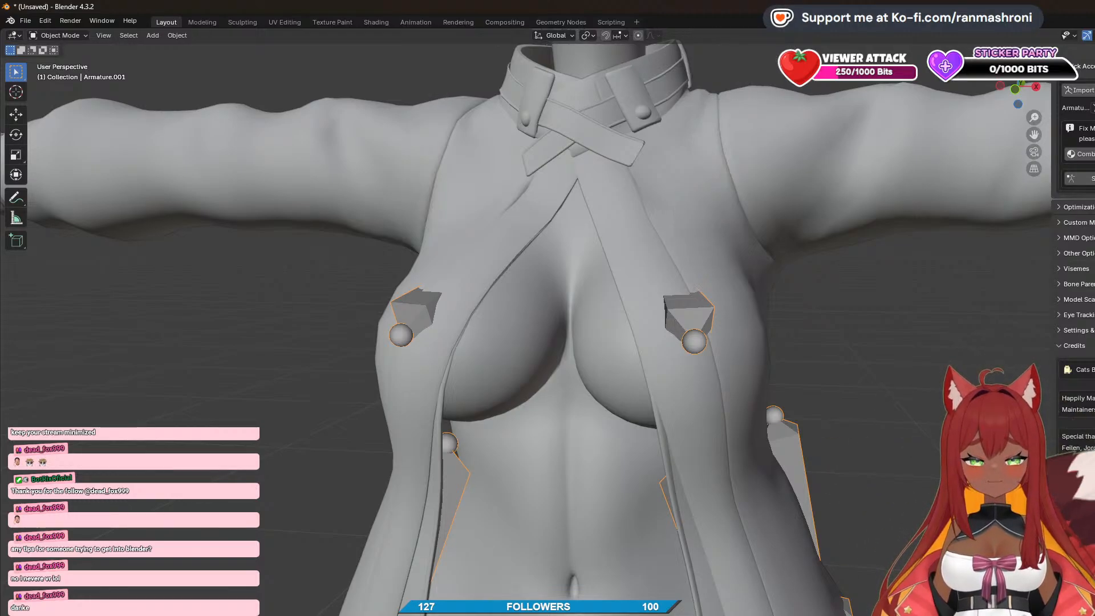
key(ctrl+z)
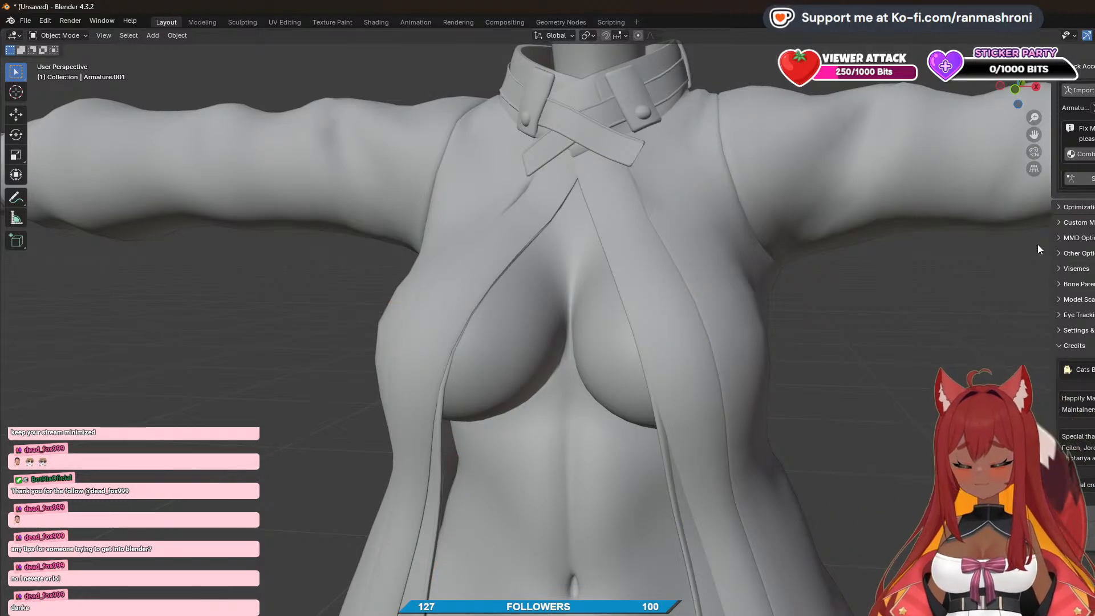
scroll(757, 286, down, 5)
scroll(764, 299, up, 4)
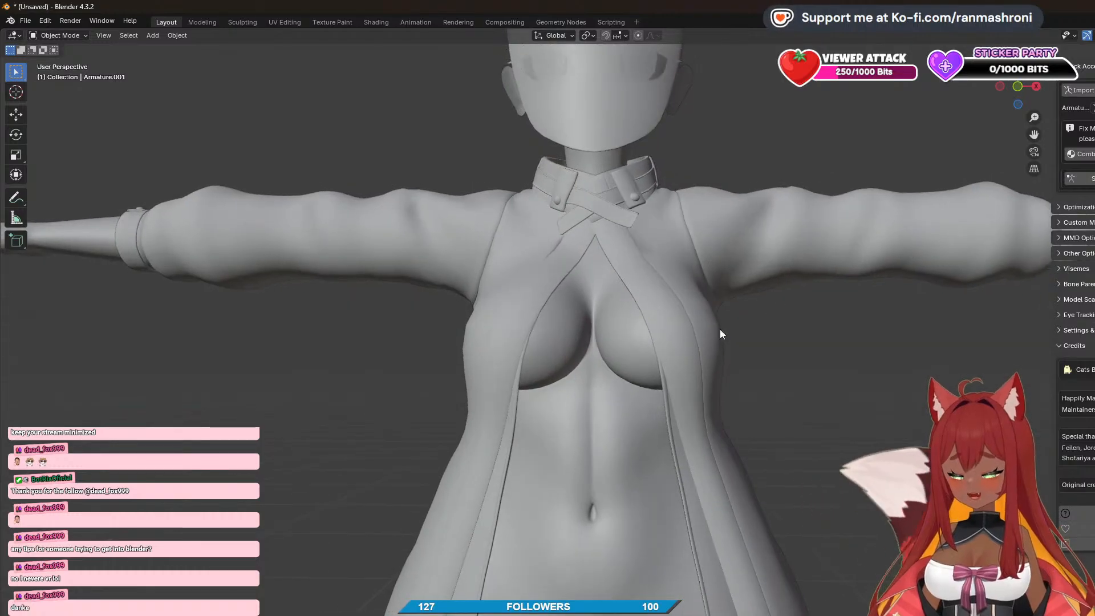
- Select the Selestia body and outer jacket in turn, and enlarge the body's bust with the jacket deforming along with it
click(631, 345)
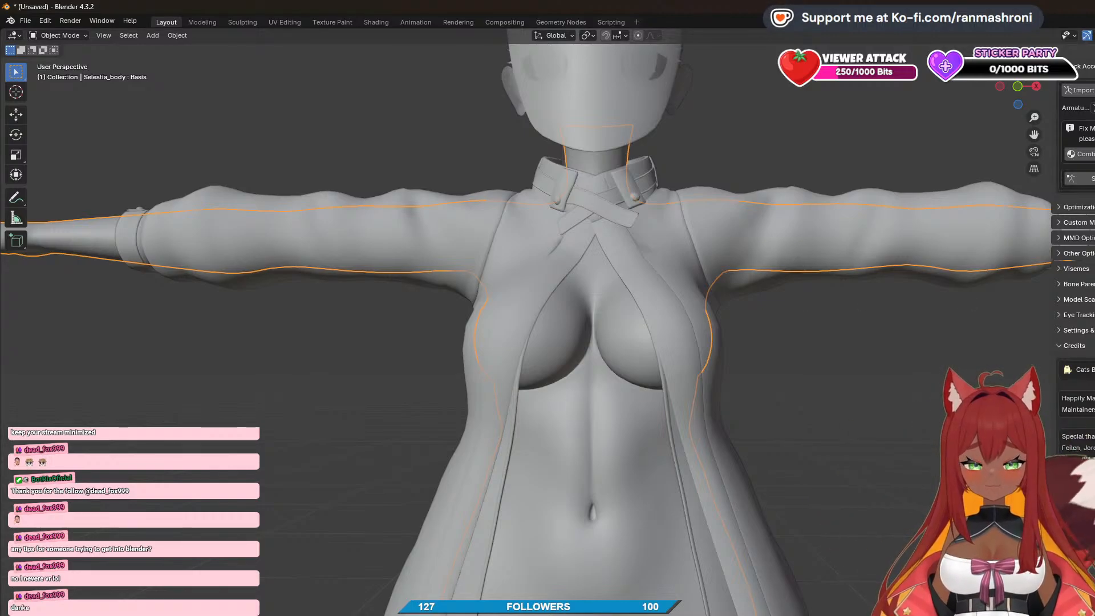
click(679, 320)
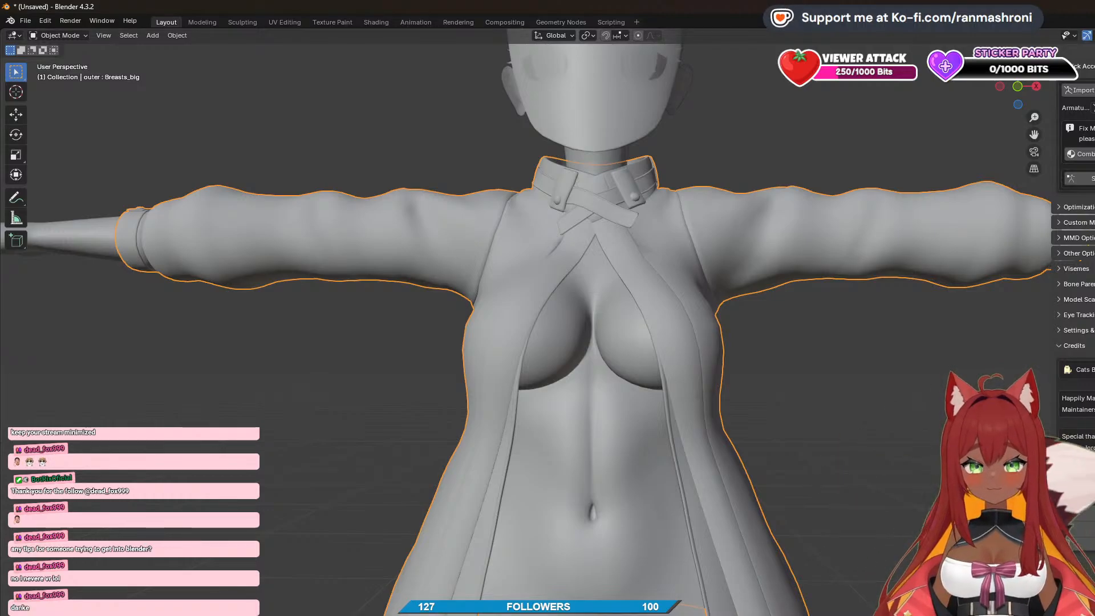
click(594, 436)
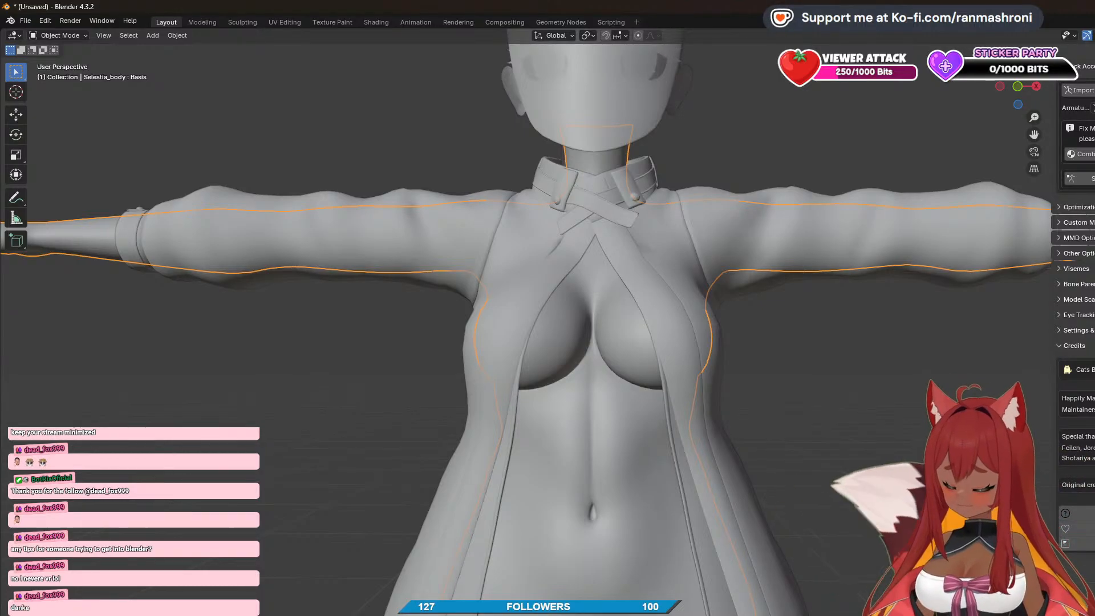
scroll(847, 381, down, 2)
middle_drag(799, 381, 790, 410)
scroll(669, 436, up, 2)
scroll(791, 410, up, 2)
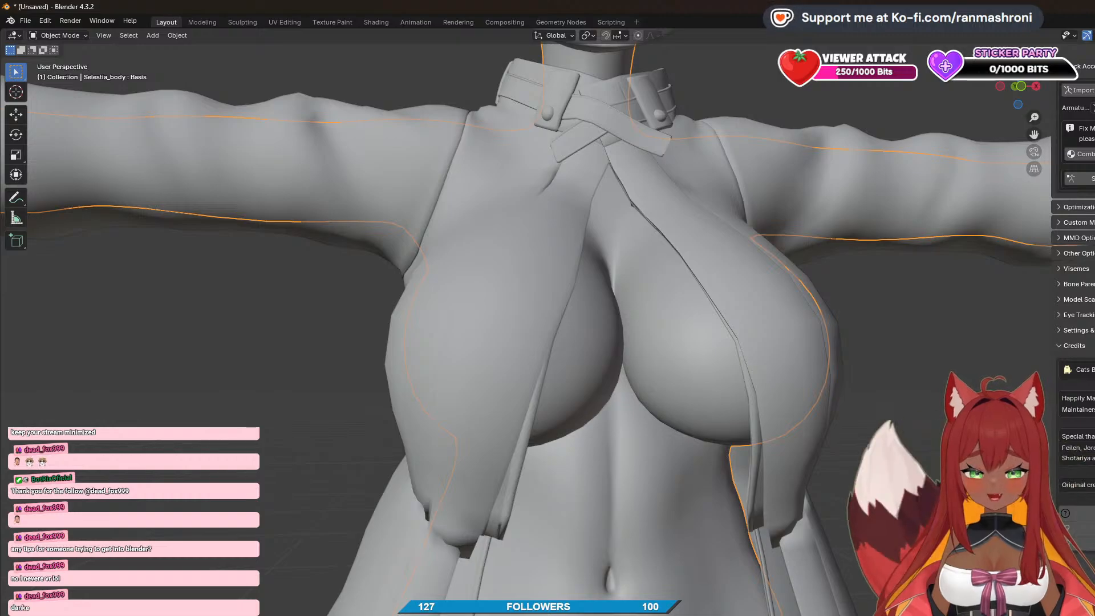
- Examine the deformed outer jacket around and below the bust from both sides
middle_drag(936, 348, 864, 352)
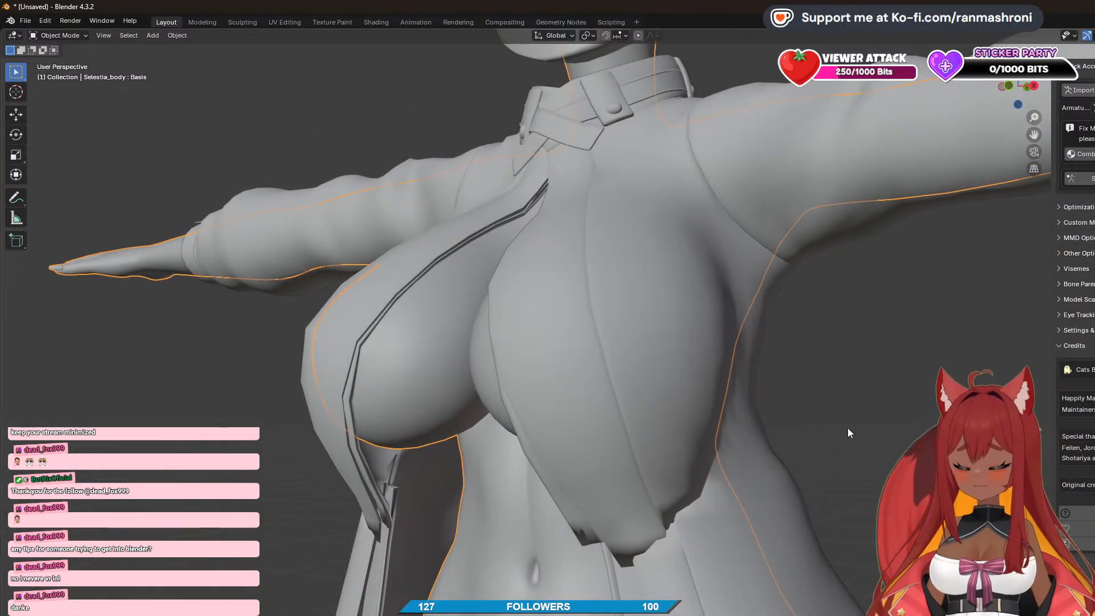
middle_drag(848, 428, 582, 444)
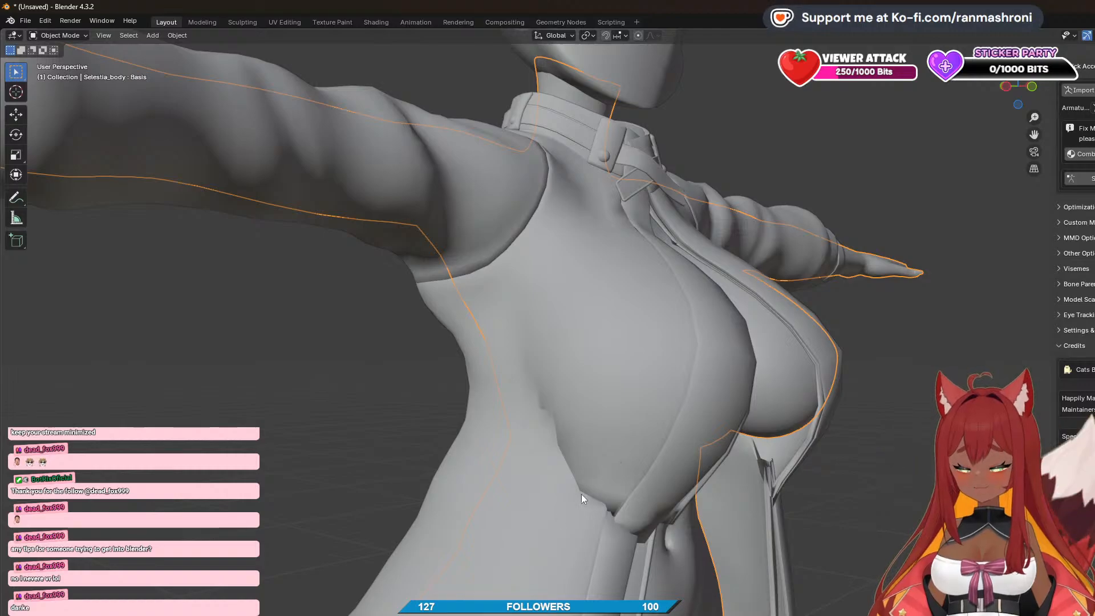
scroll(580, 494, down, 3)
middle_drag(753, 431, 701, 406)
middle_drag(724, 365, 624, 406)
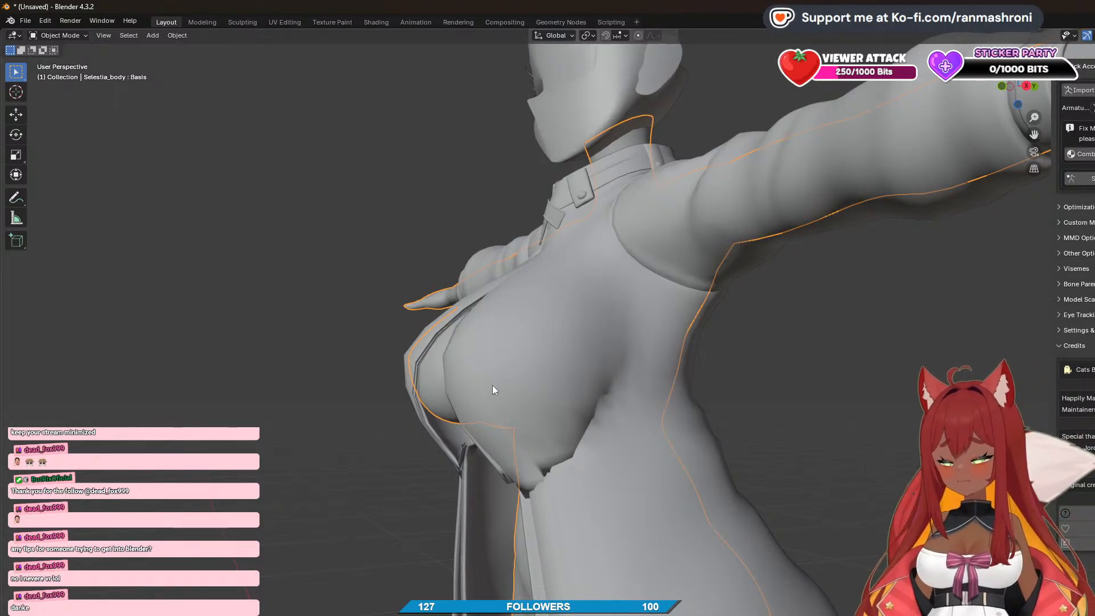
click(55, 36)
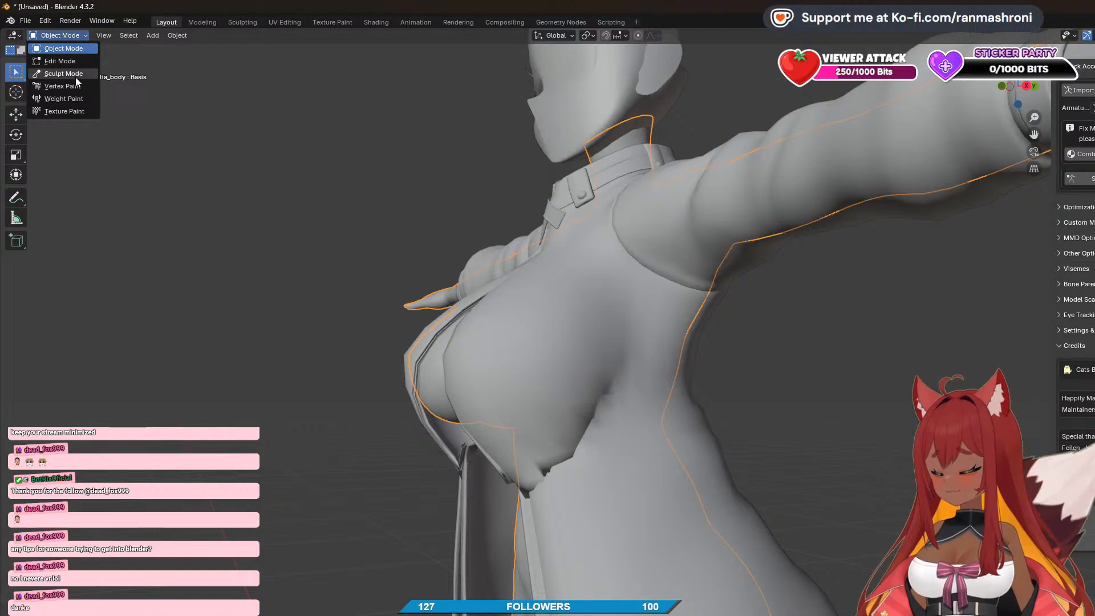
click(72, 61)
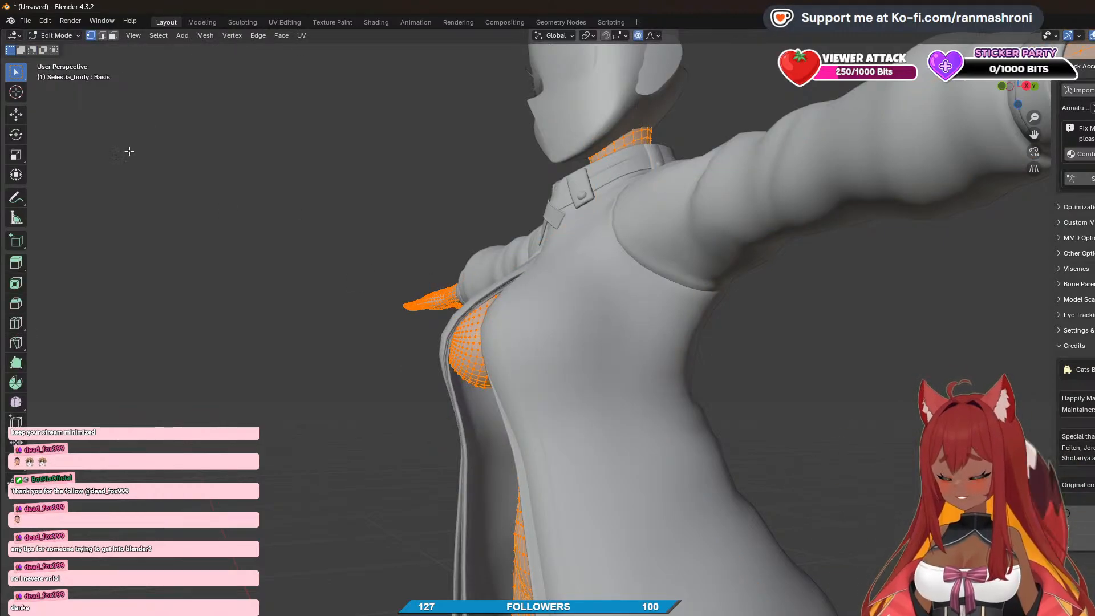
click(56, 36)
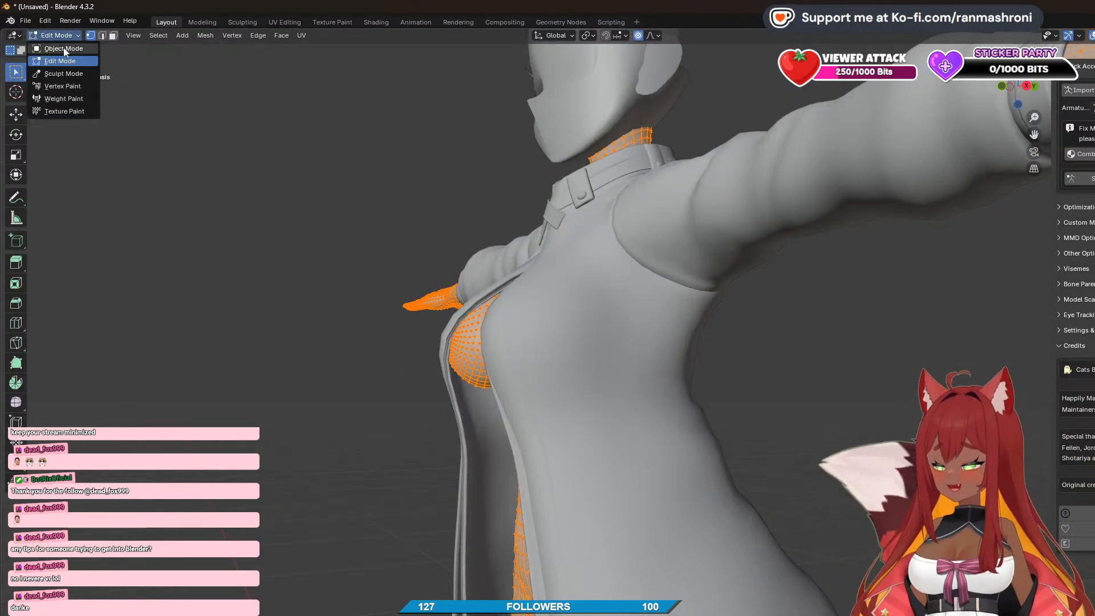
click(63, 49)
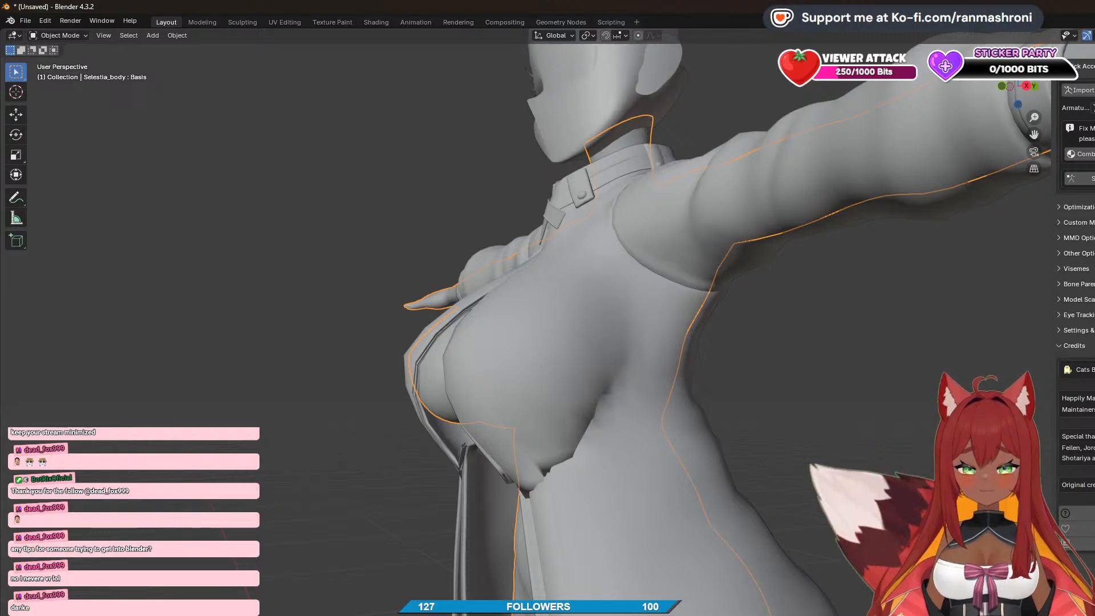
- Select the outer jacket, examine its Breasts_big shape in Vertex Paint and Edit Mode, and return it to Object Mode
click(534, 248)
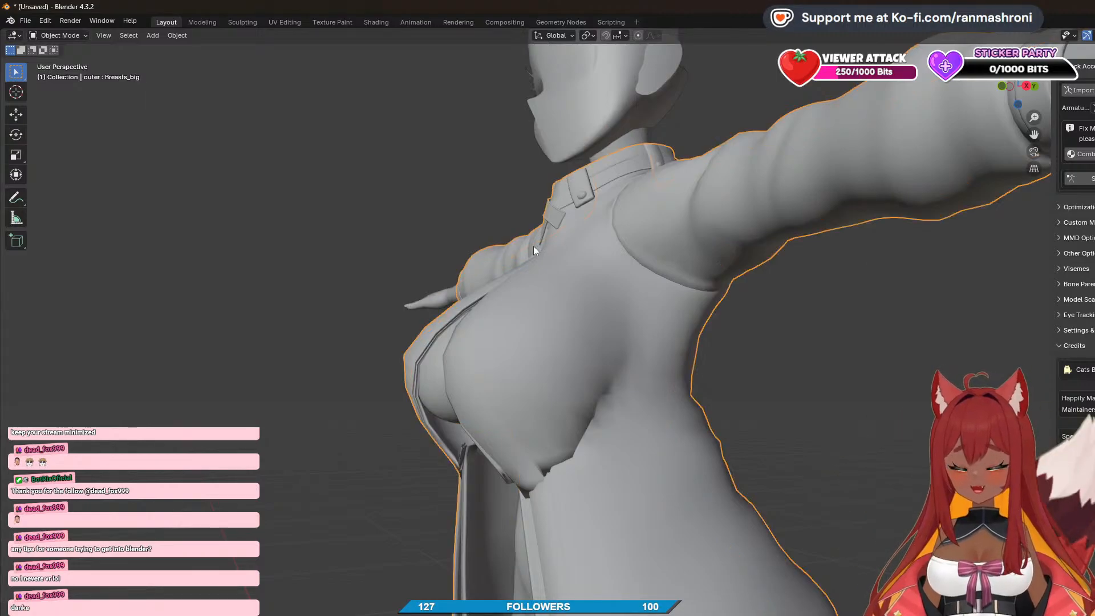
click(60, 36)
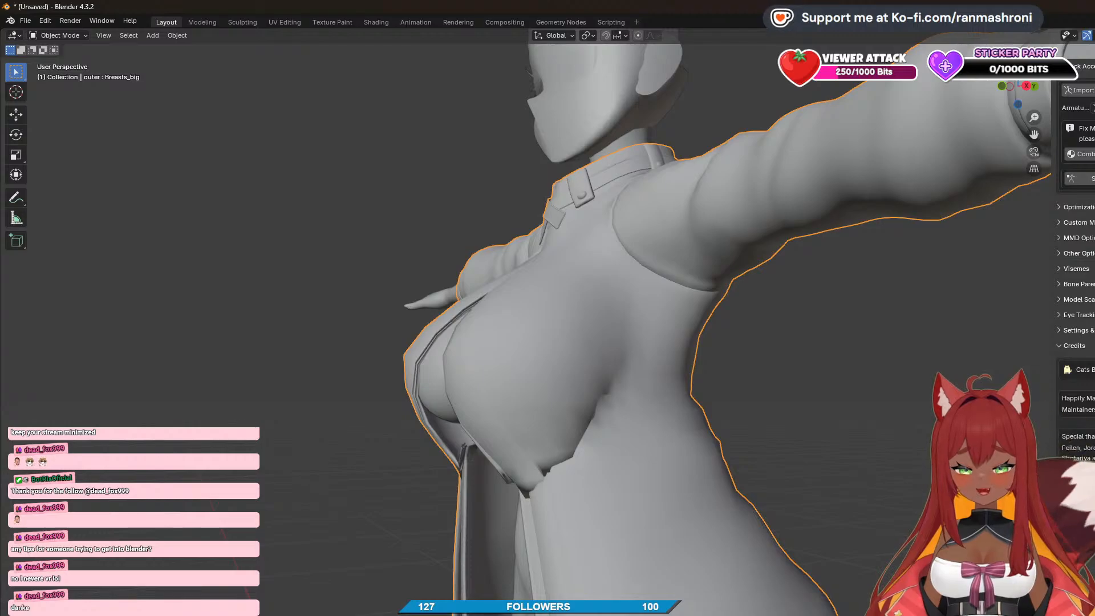
click(66, 35)
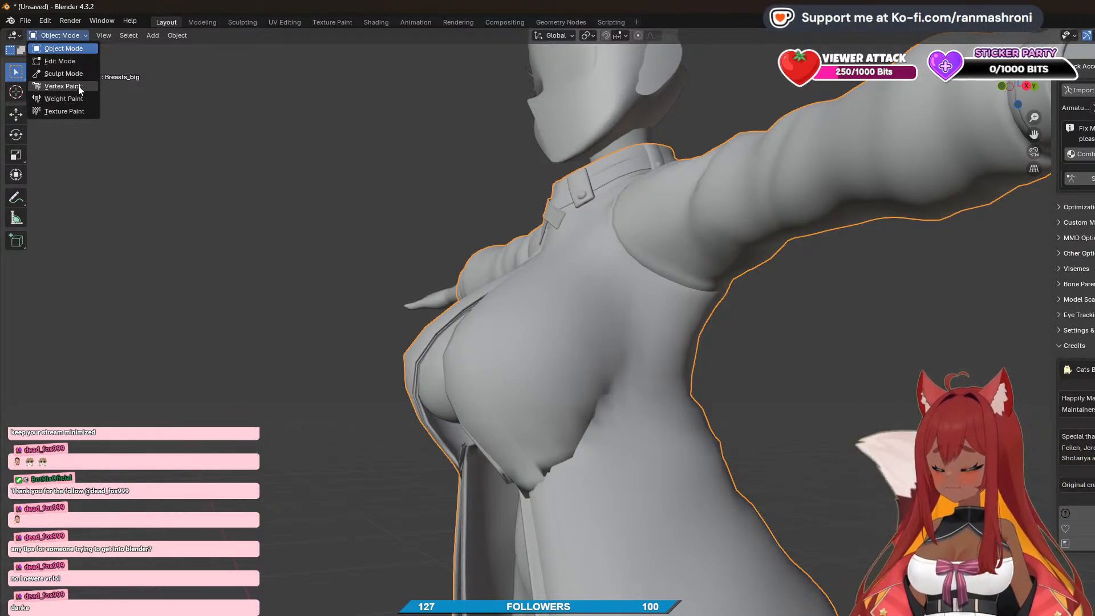
click(78, 86)
click(66, 36)
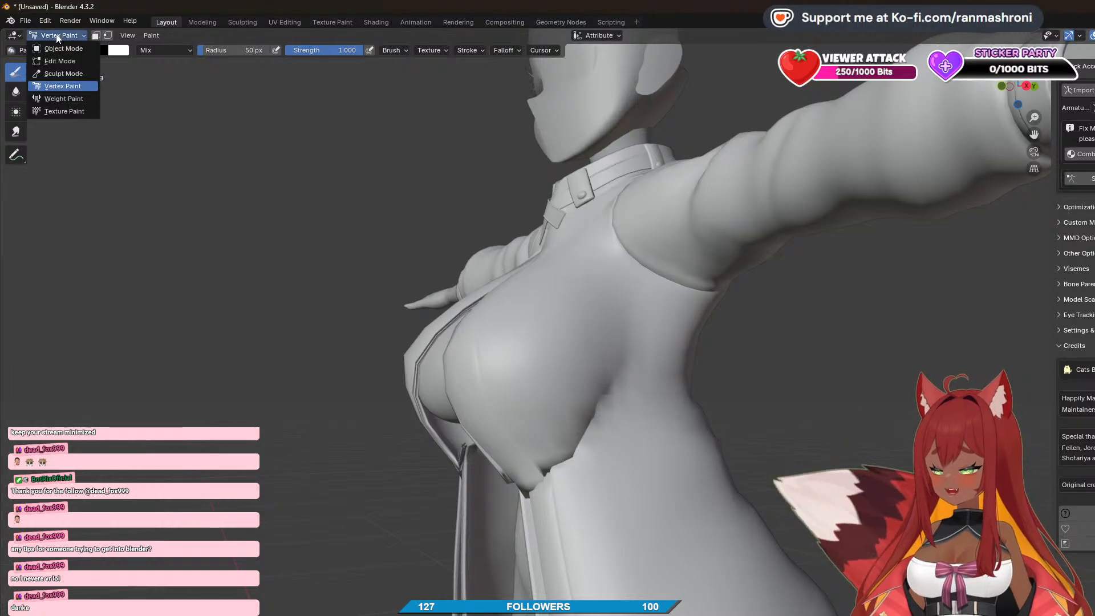
click(63, 61)
middle_drag(513, 319, 571, 306)
click(60, 37)
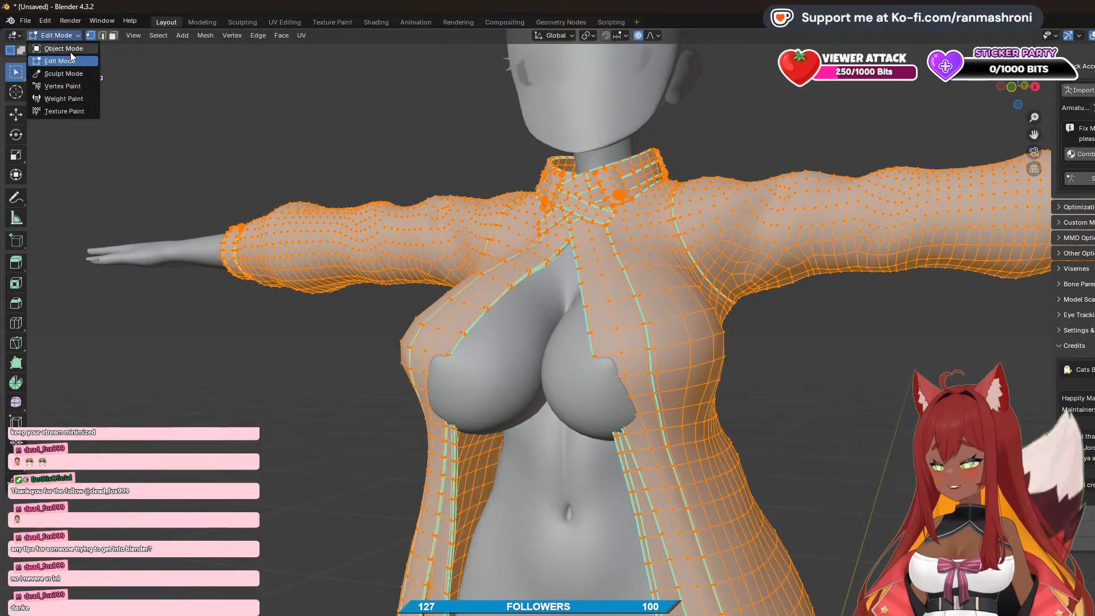
click(72, 50)
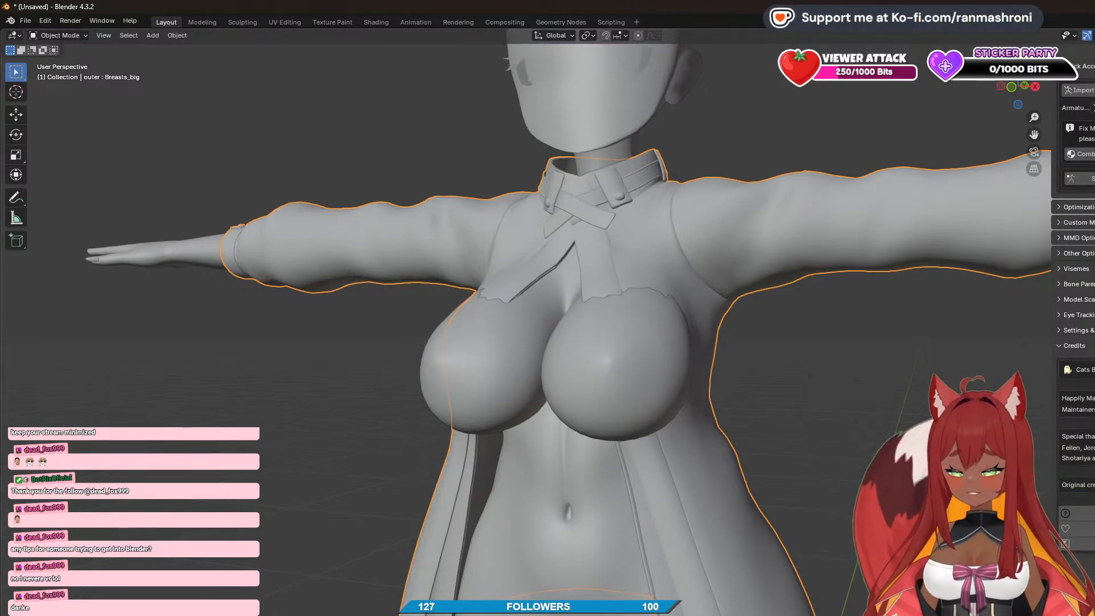
middle_drag(717, 384, 744, 388)
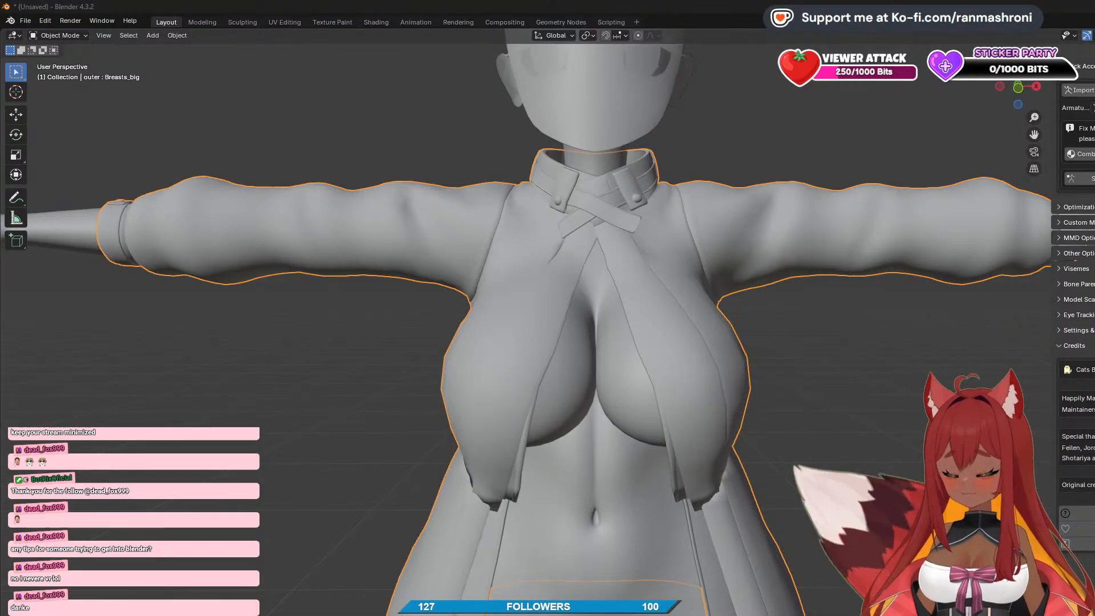
- Switch to the browser, play the MASHLE Season 2 full opening lyrics video from the YouTube results, and return to Blender
key(alt+Tab)
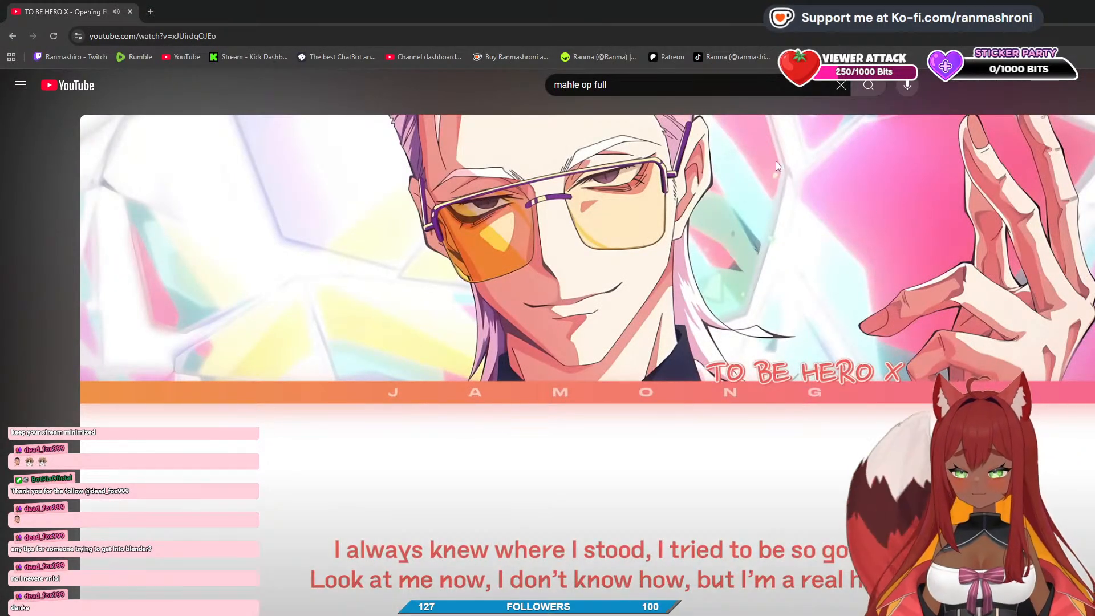
click(858, 97)
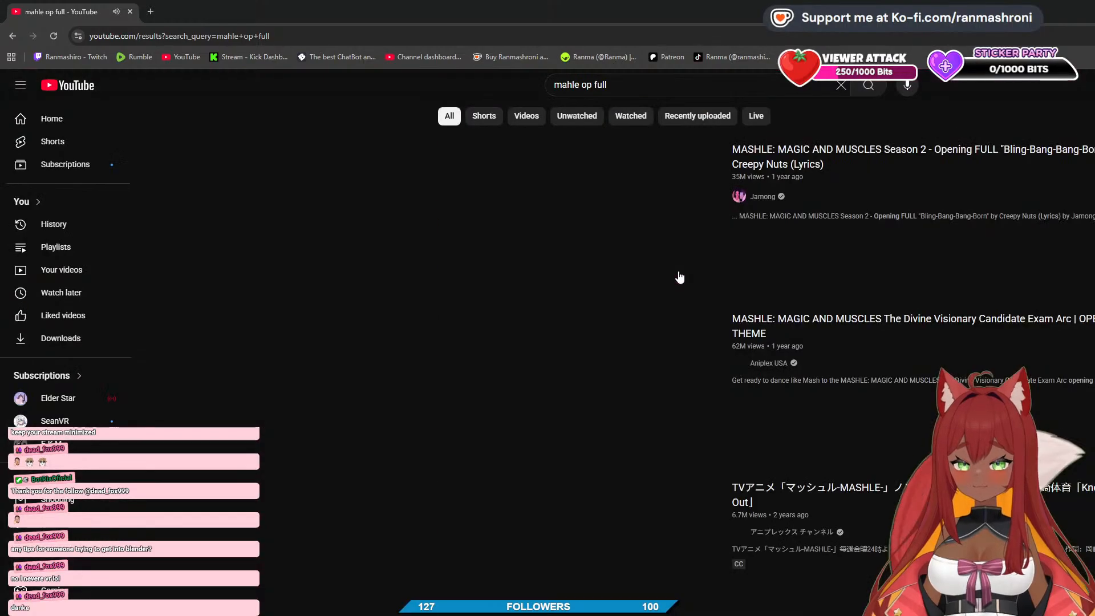
click(500, 253)
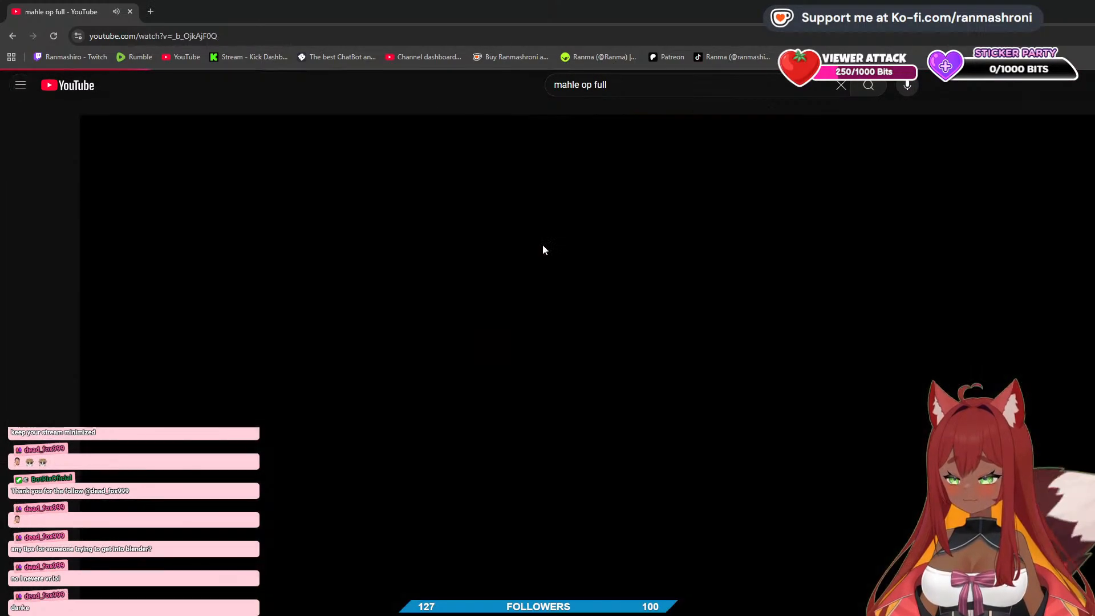
right_click(254, 472)
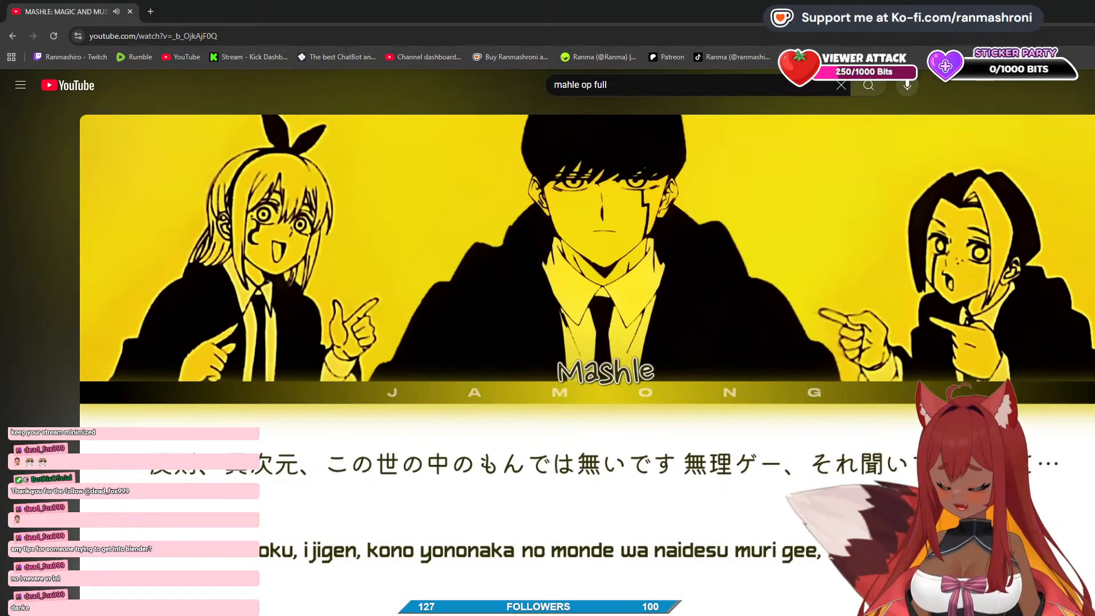
key(alt+Tab)
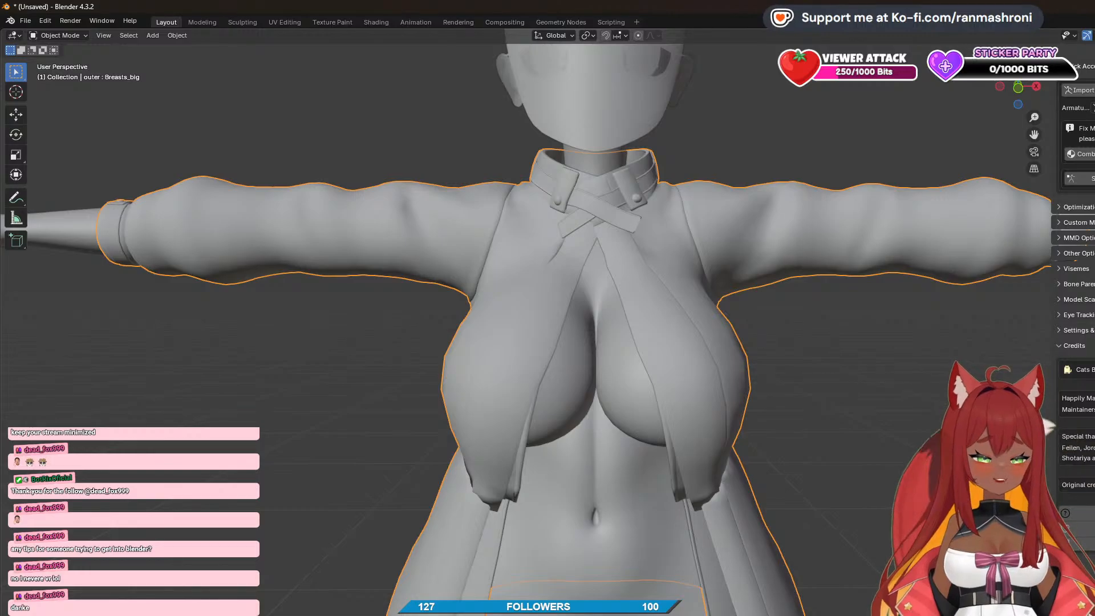
- Open the outer jacket's SurfaceDeform shape in Edit Mode and examine the jagged mesh under the bust from both sides
middle_drag(833, 445, 784, 431)
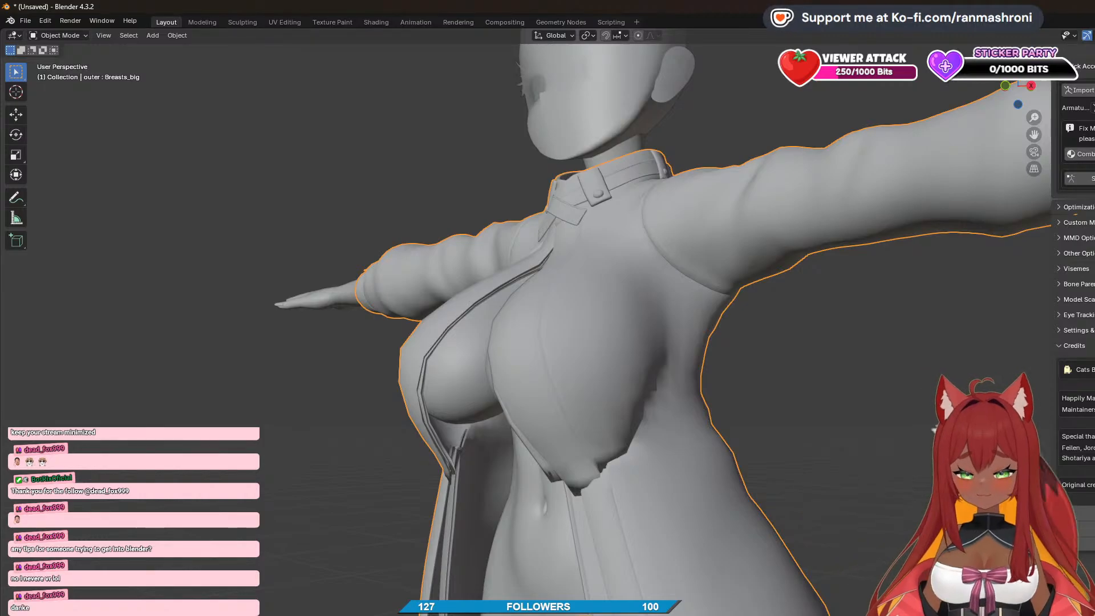
click(59, 35)
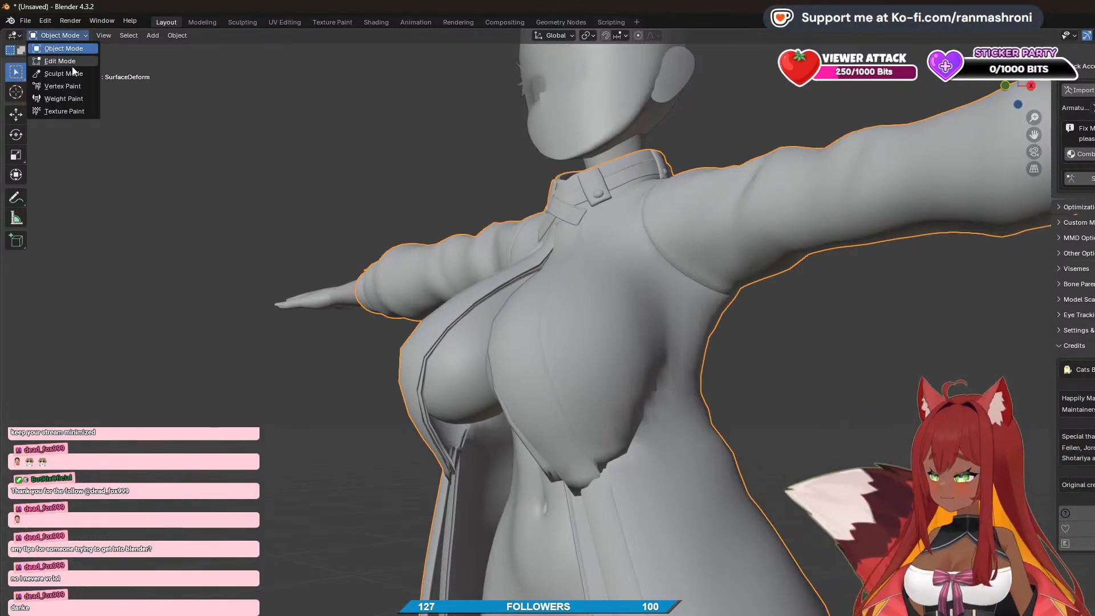
click(60, 61)
middle_drag(468, 343, 377, 302)
scroll(354, 311, up, 5)
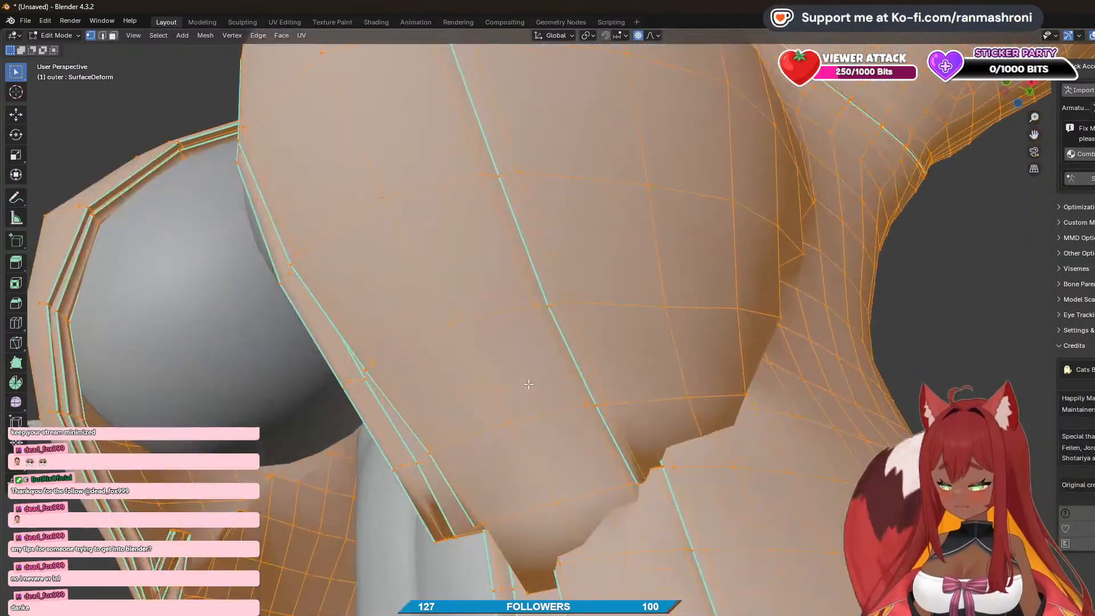
scroll(354, 311, down, 5)
middle_drag(357, 382, 576, 319)
- Try to move a vertex at the jacket's underbust fold along Y and Z with proportional editing at different influence sizes
click(596, 396)
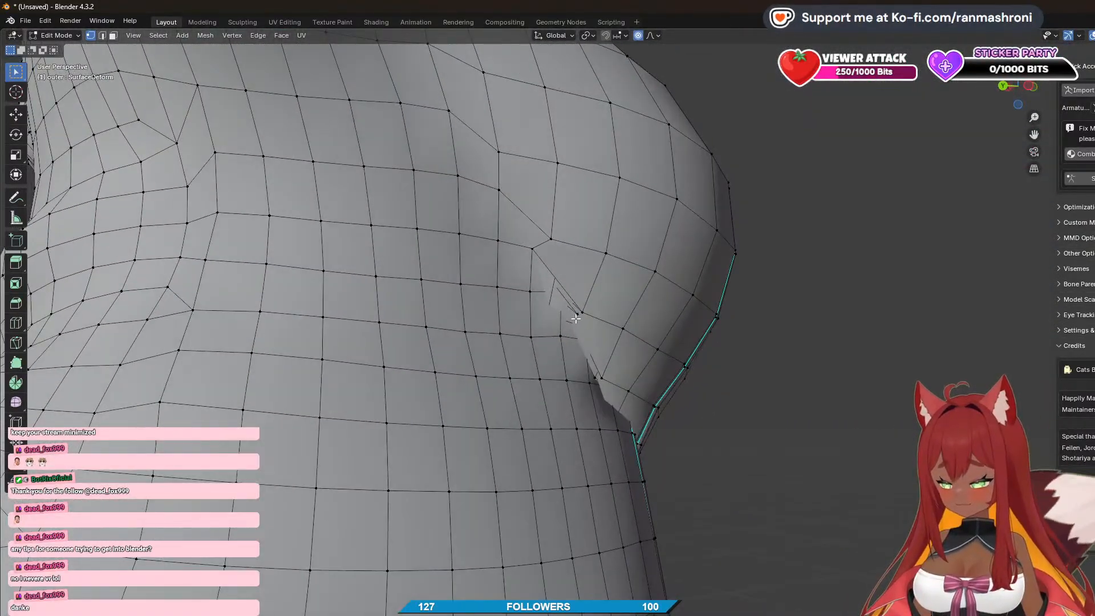
key(g)
key(y)
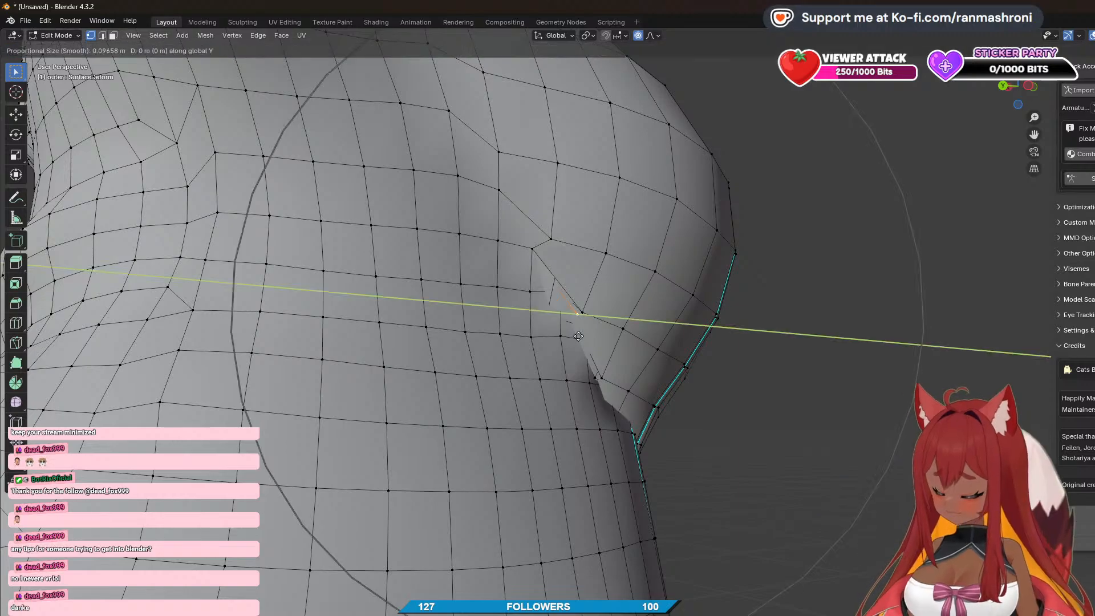
scroll(728, 369, down, 9)
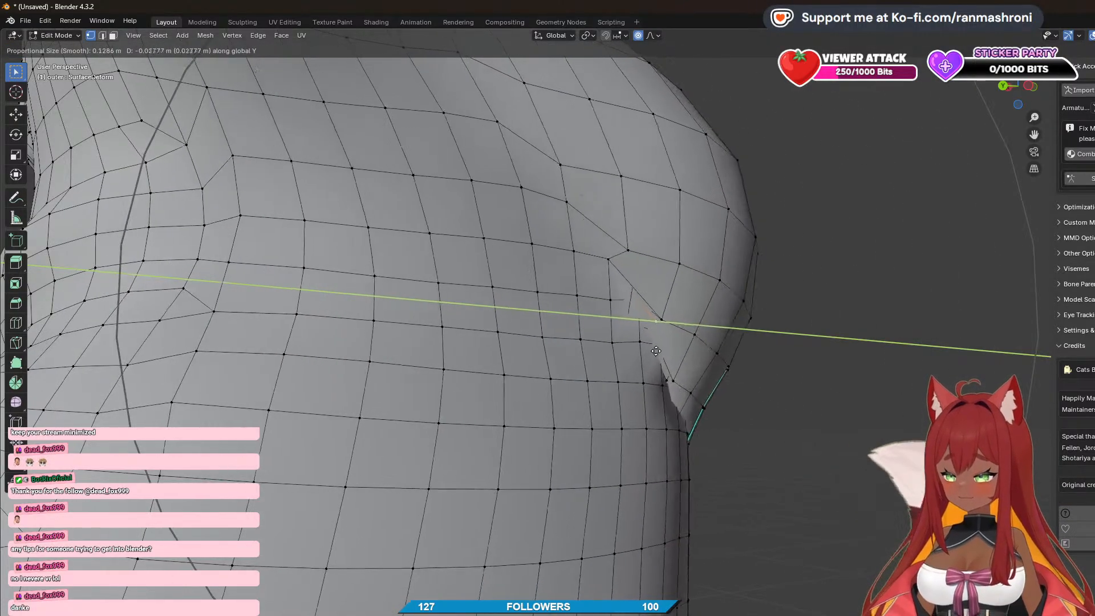
scroll(587, 319, down, 4)
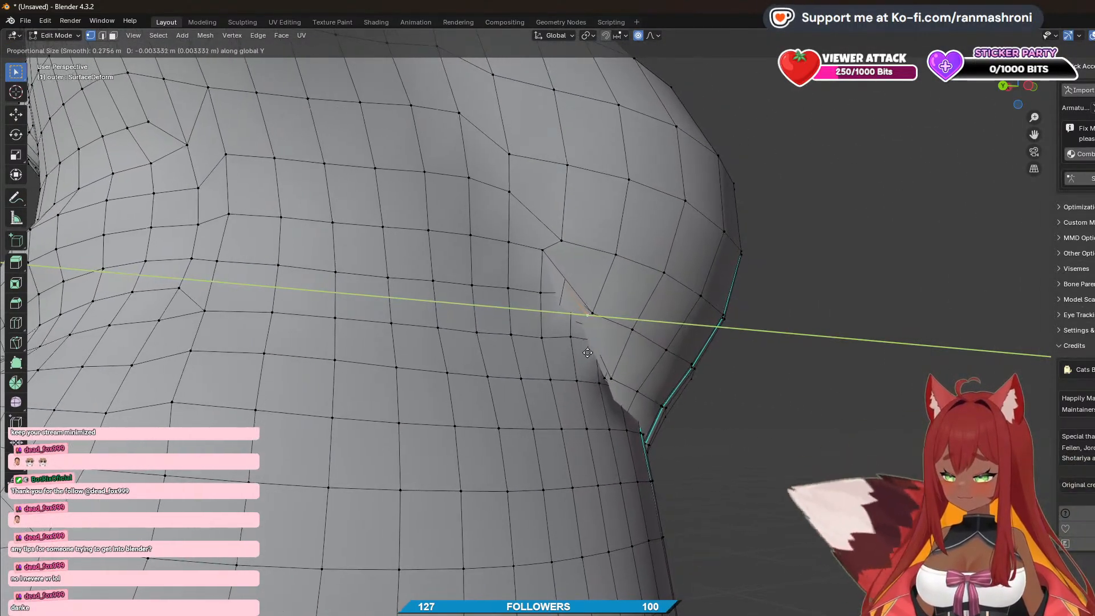
key(y)
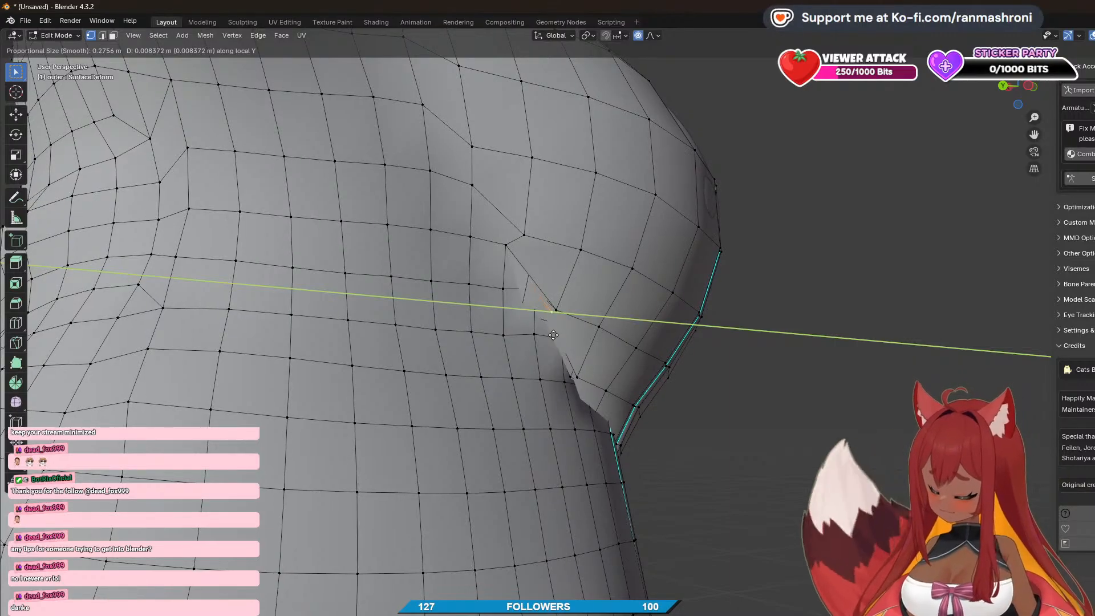
key(x)
key(z)
scroll(541, 340, up, 2)
scroll(541, 348, up, 20)
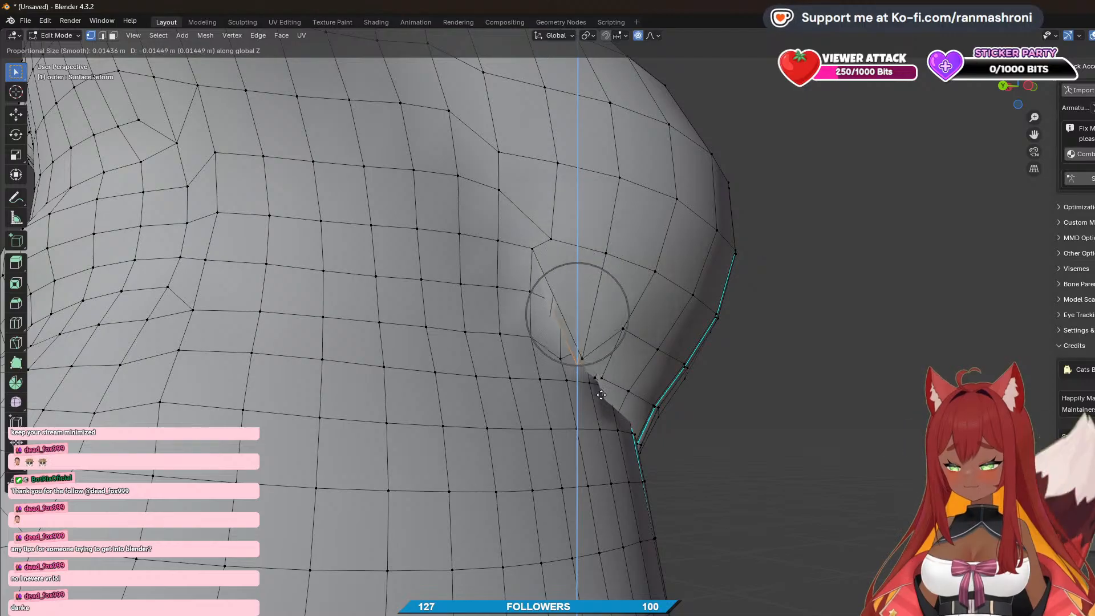
click(595, 335)
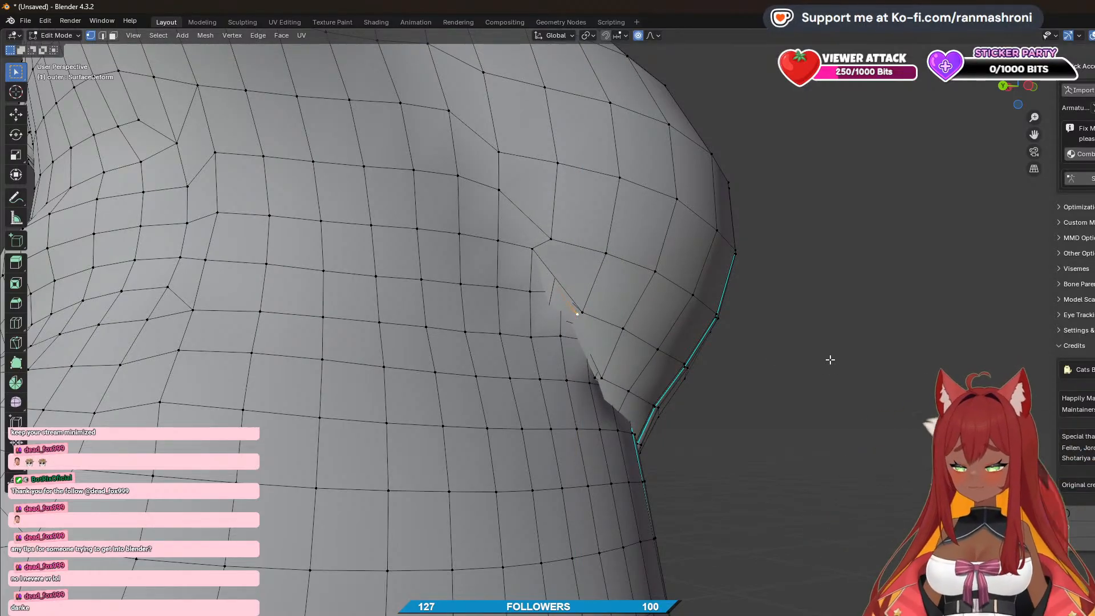
- Examine the jacket's mesh around and below the bust from the front in Edit Mode
scroll(830, 360, down, 6)
middle_drag(830, 359, 636, 387)
scroll(590, 367, up, 4)
scroll(590, 366, down, 5)
scroll(636, 387, up, 5)
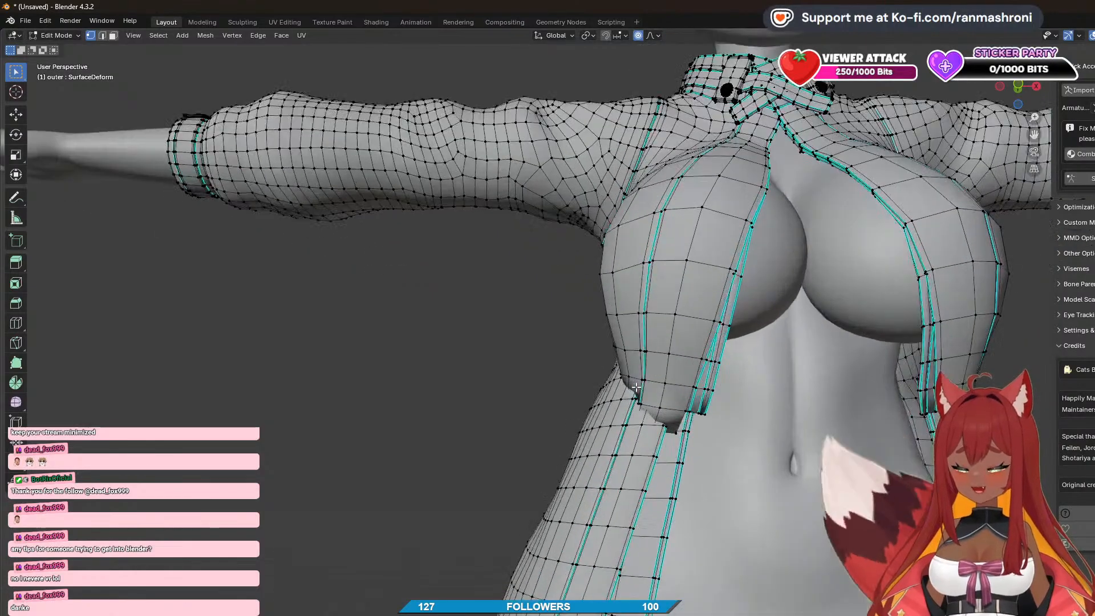
scroll(637, 388, up, 1)
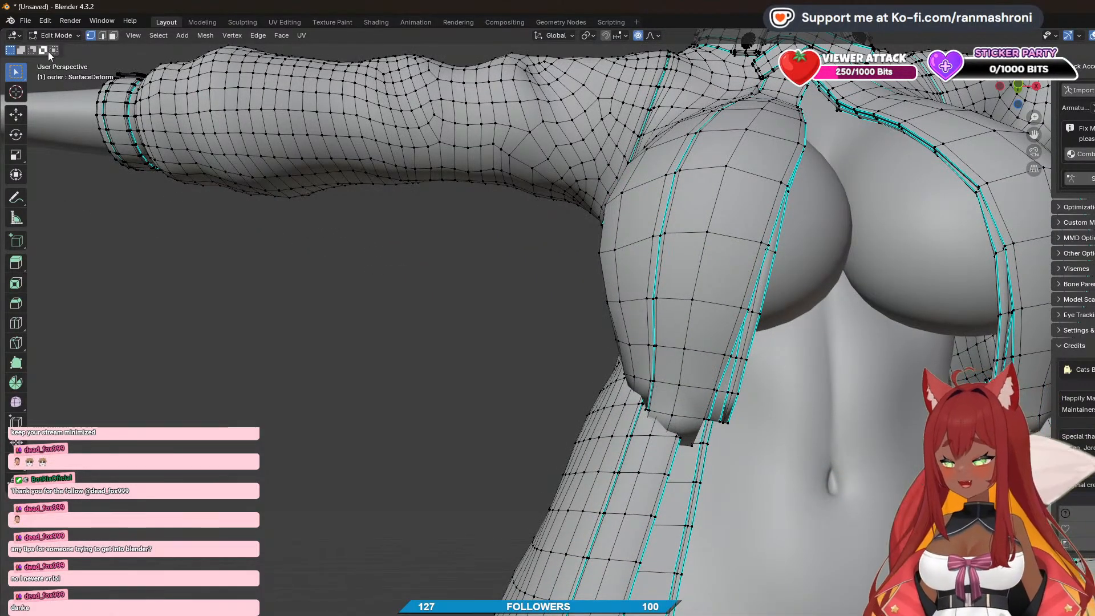
- Inspect the jacket's SurfaceDeform shape from below and the side in Sculpt Mode, and return to Object Mode
click(57, 35)
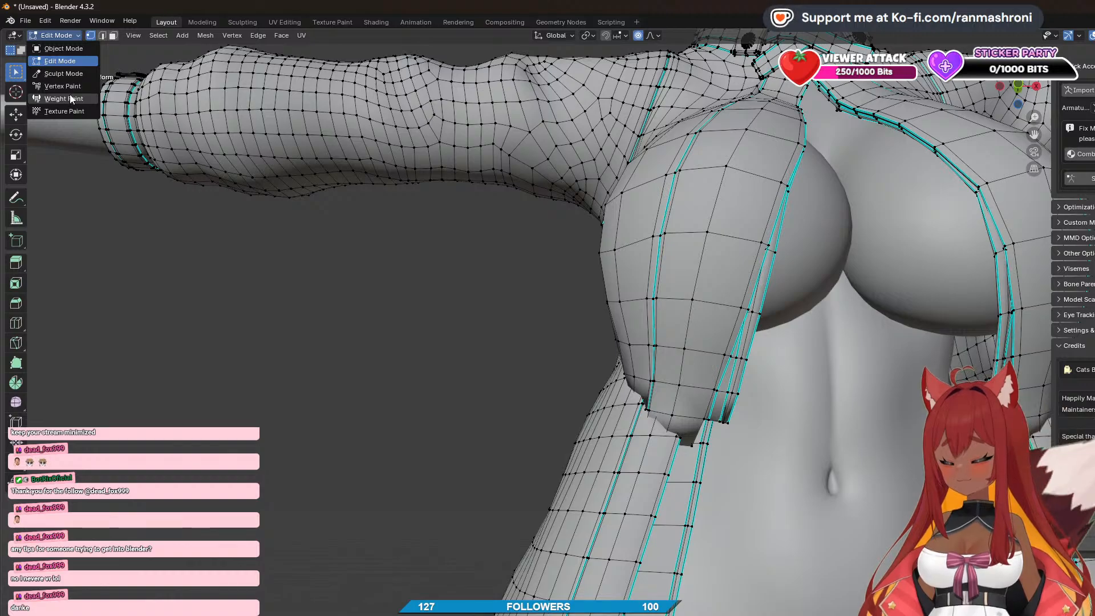
click(63, 74)
middle_drag(582, 218, 646, 274)
middle_drag(623, 397, 661, 362)
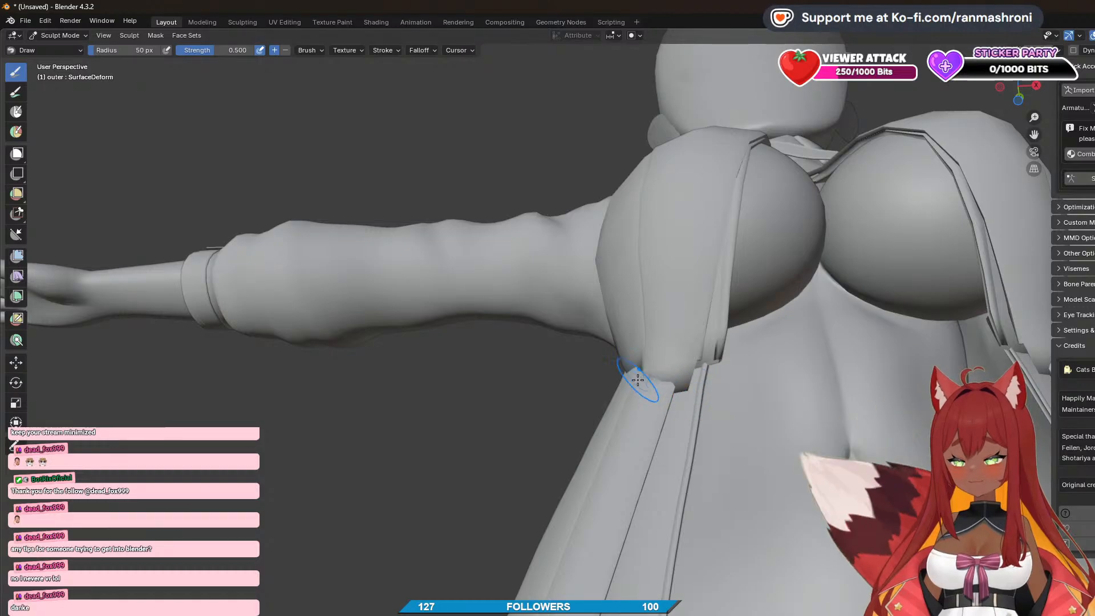
middle_drag(636, 378, 670, 301)
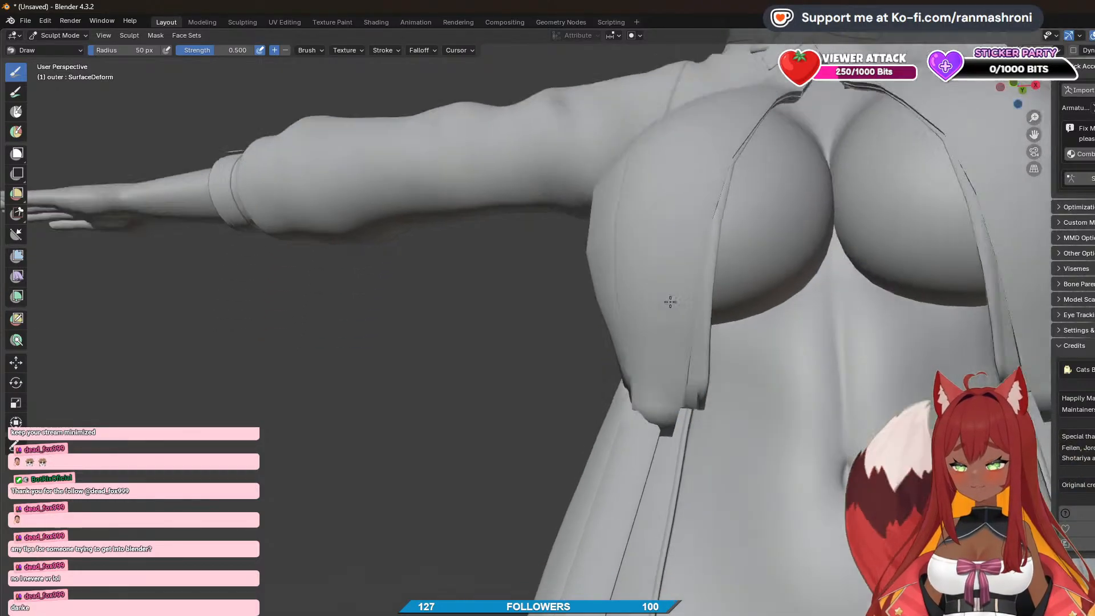
scroll(619, 362, up, 4)
scroll(631, 362, down, 5)
mouse_move(631, 361)
middle_down()
mouse_move(674, 307)
mouse_move(633, 297)
mouse_move(642, 293)
middle_up()
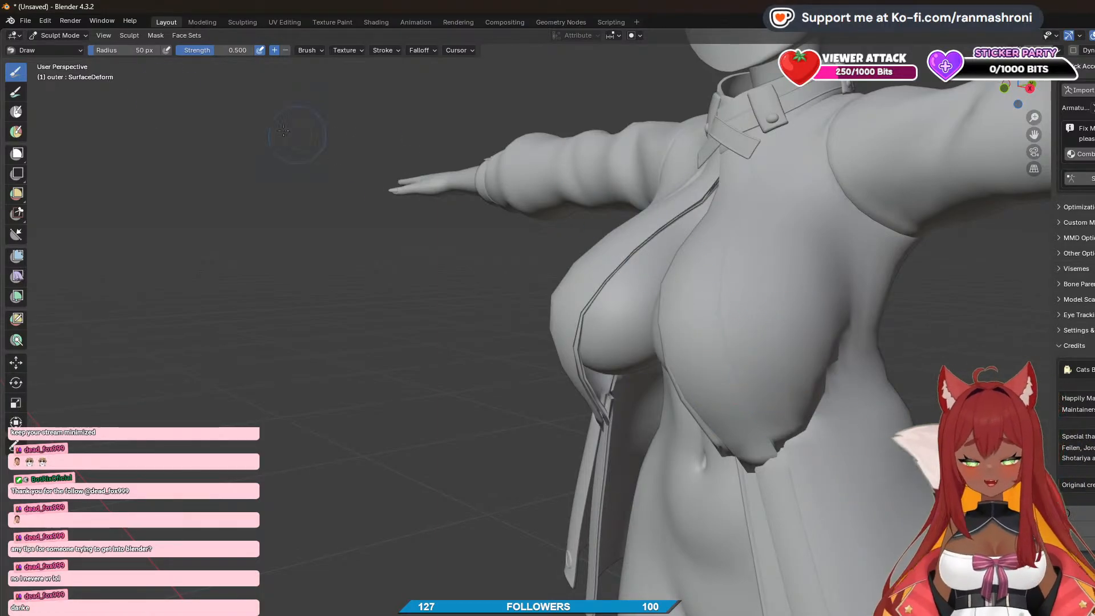
click(80, 35)
click(77, 49)
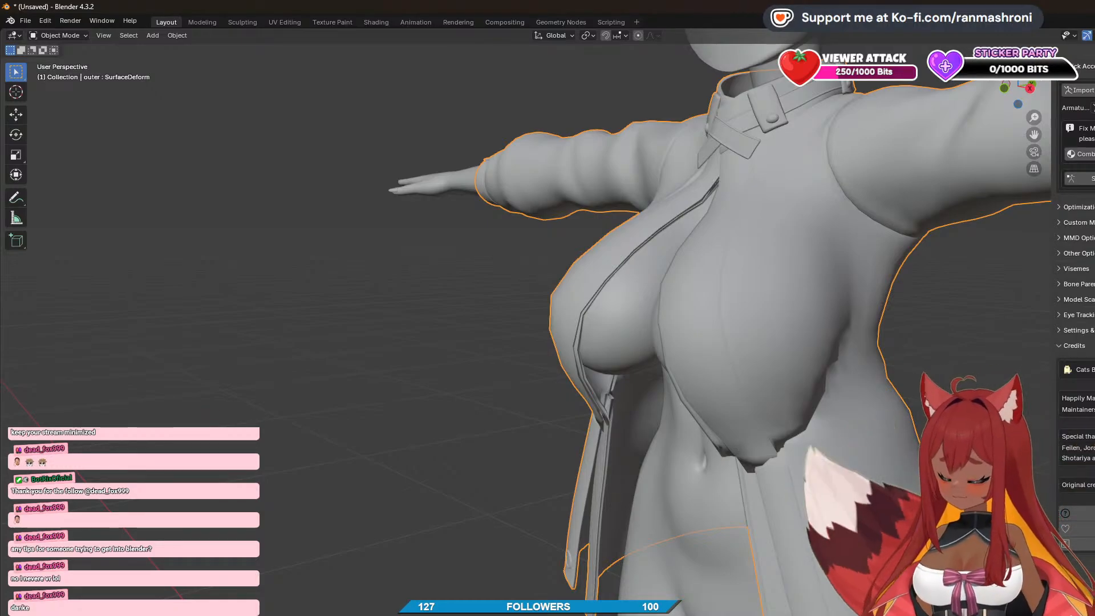
- Return the outer jacket from its SurfaceDeform shape to the undeformed bust, and select the Selestia body
key(ctrl+z)
middle_drag(798, 322, 998, 364)
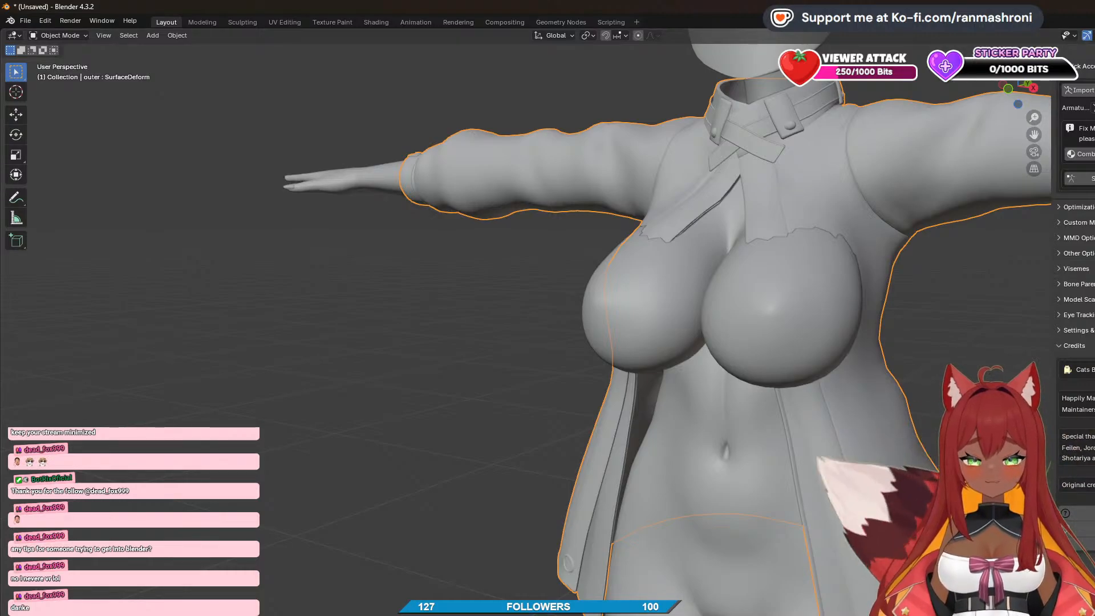
click(764, 325)
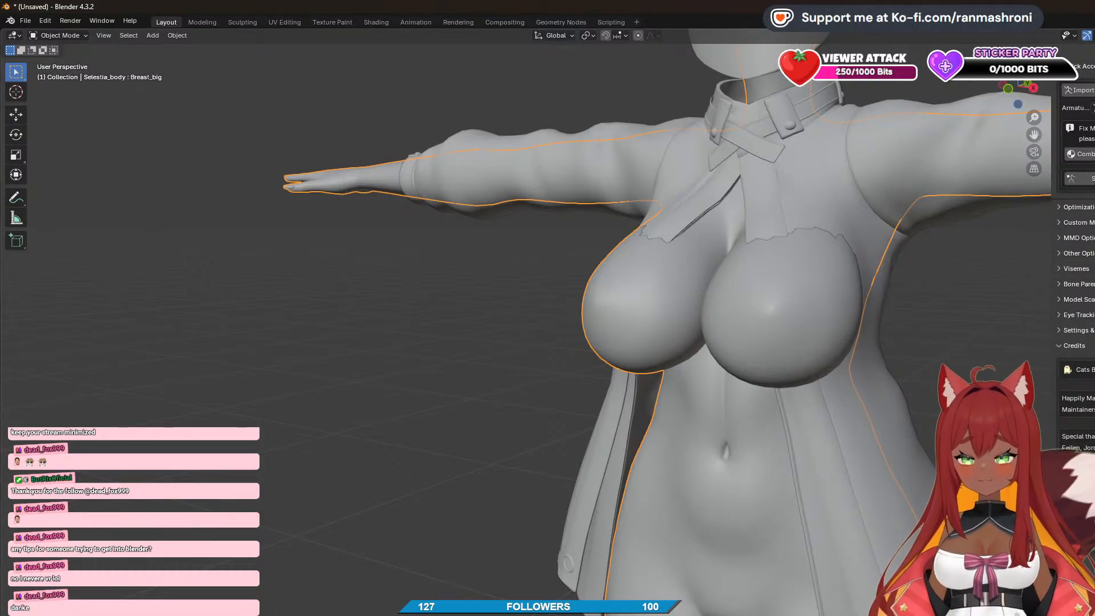
- Apply the outer jacket's Breasts_big shape over the enlarged body and open that shape in Edit Mode
click(816, 188)
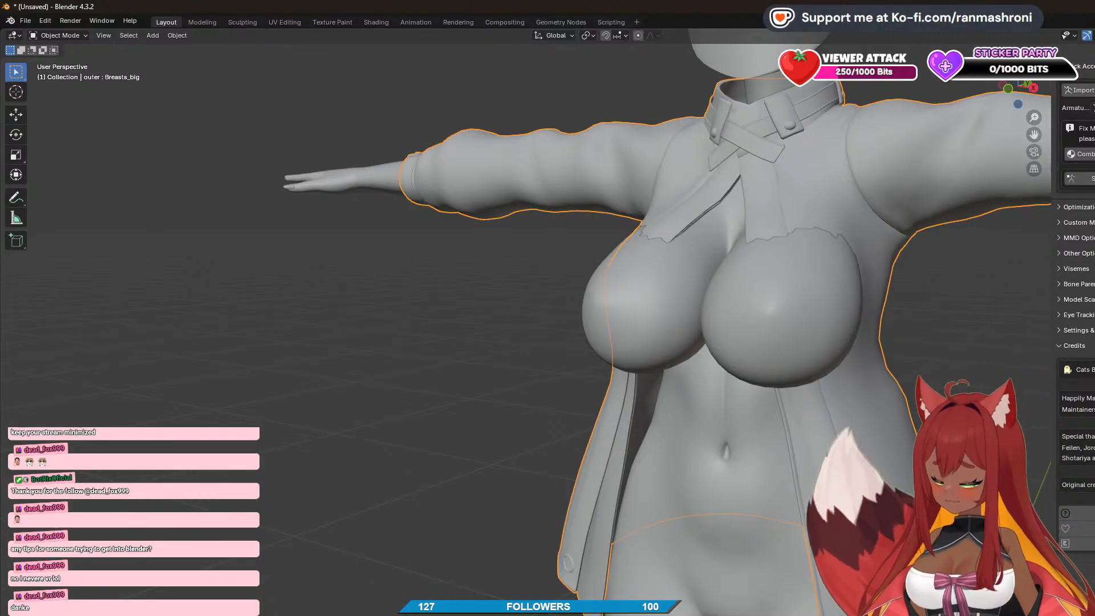
key(Return)
middle_drag(909, 310, 951, 328)
scroll(969, 331, up, 2)
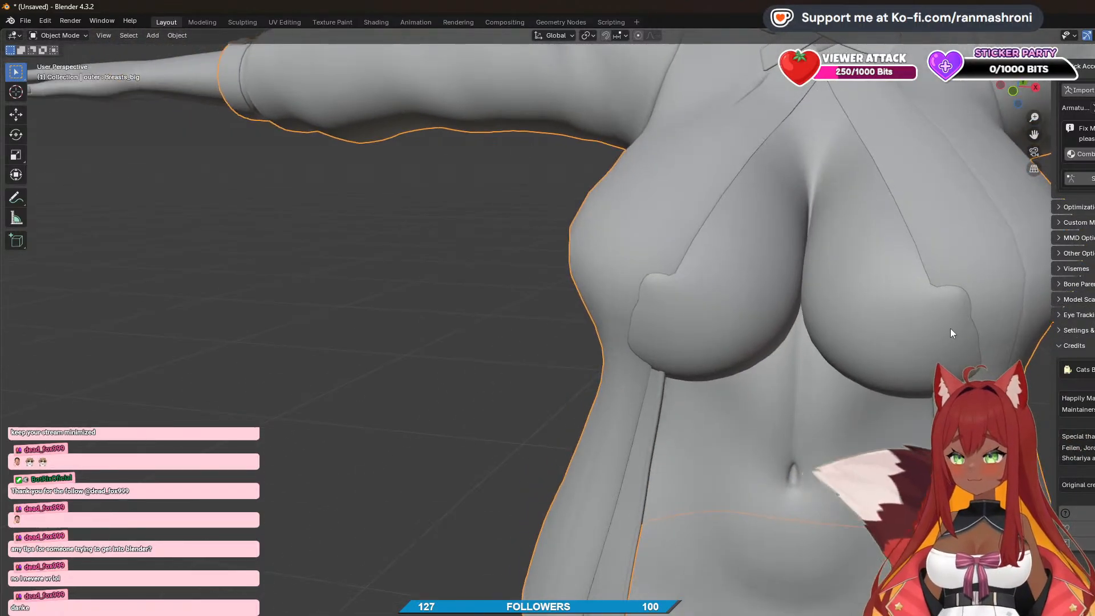
click(57, 35)
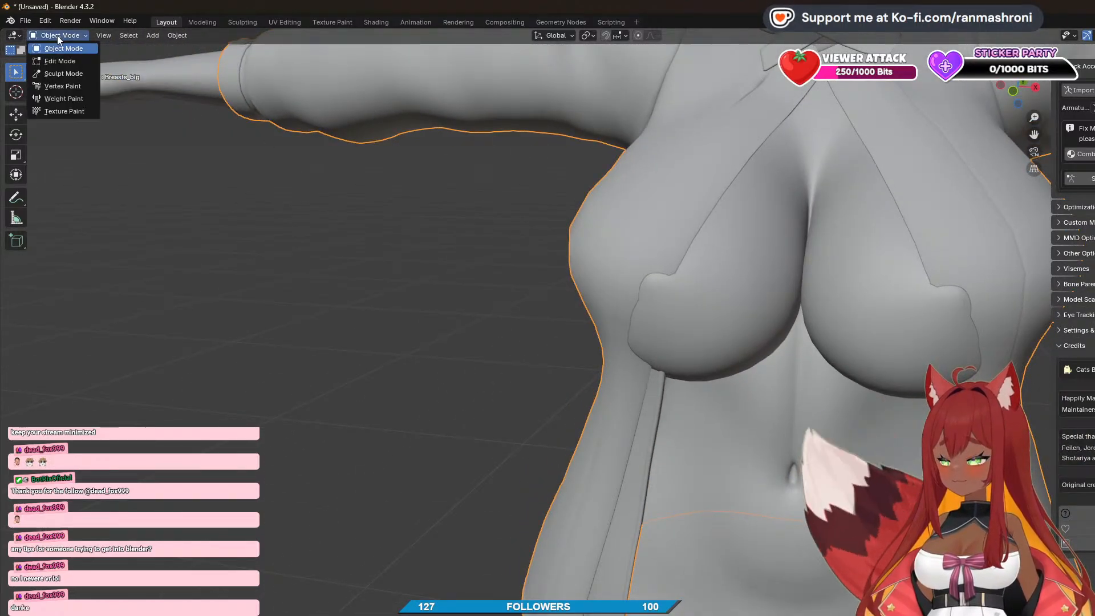
click(60, 61)
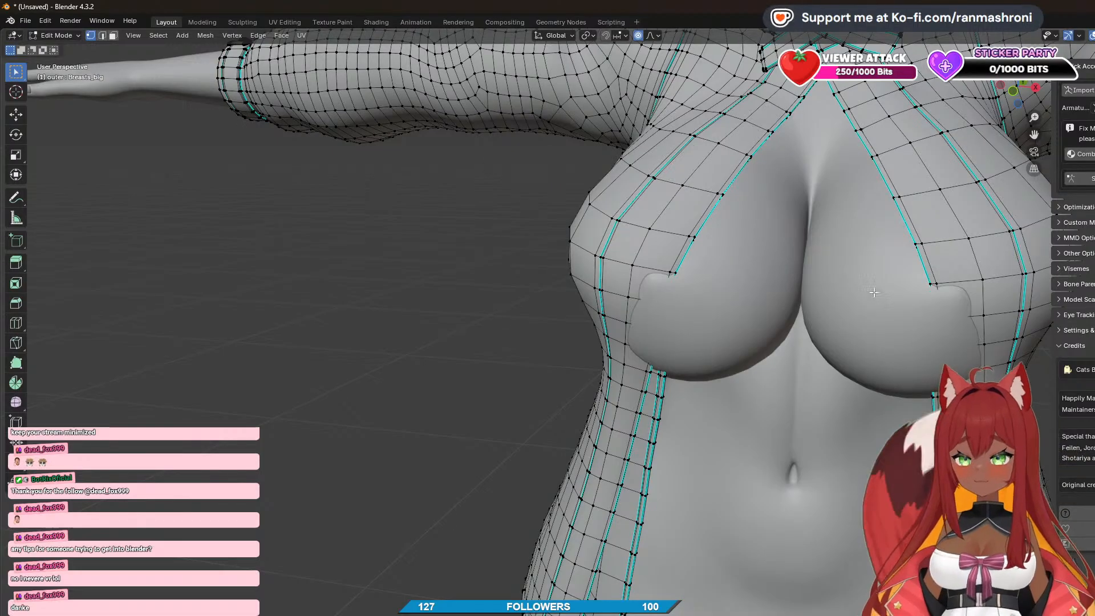
- Examine the Breasts_big mesh of the jacket in Edit Mode from the front, in X-ray, and from the back
mouse_move(819, 209)
middle_down()
mouse_move(890, 212)
mouse_move(824, 218)
middle_up()
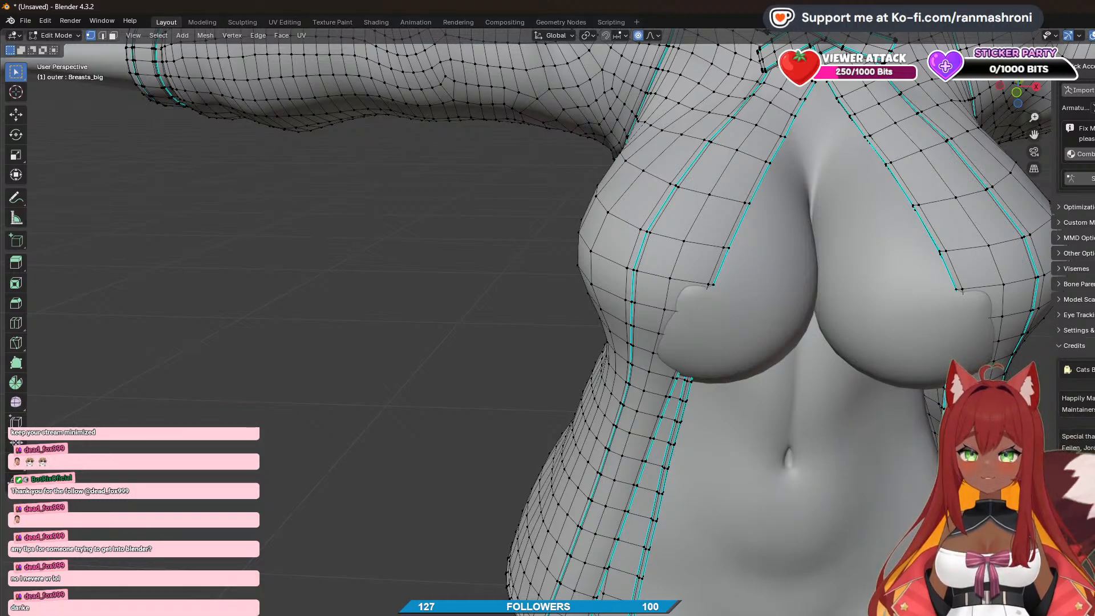
key(alt+z)
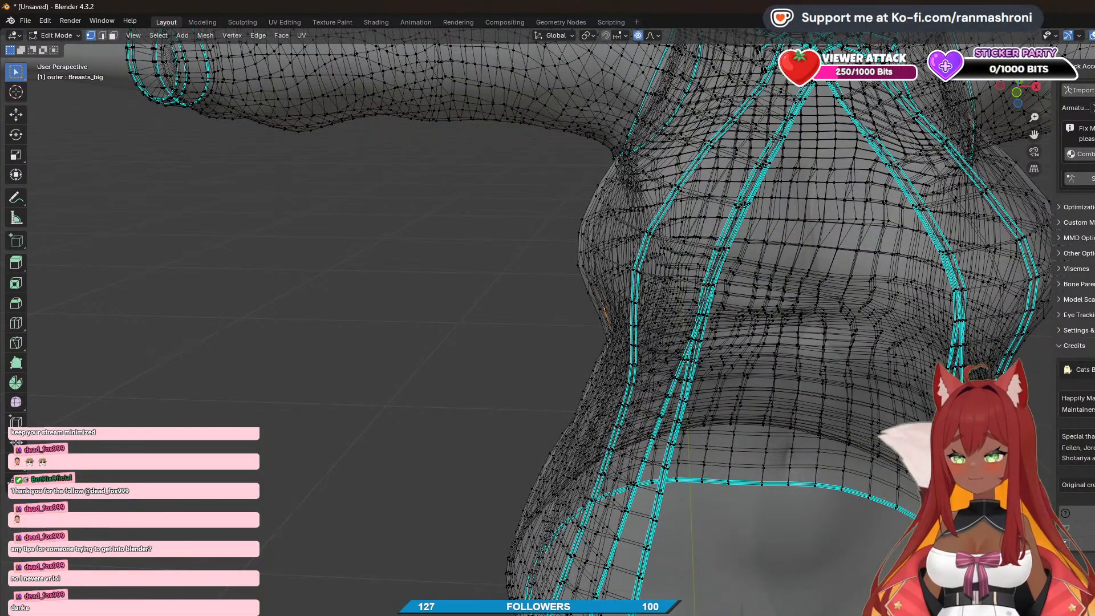
key(alt+z)
middle_drag(823, 200, 528, 393)
scroll(793, 203, down, 2)
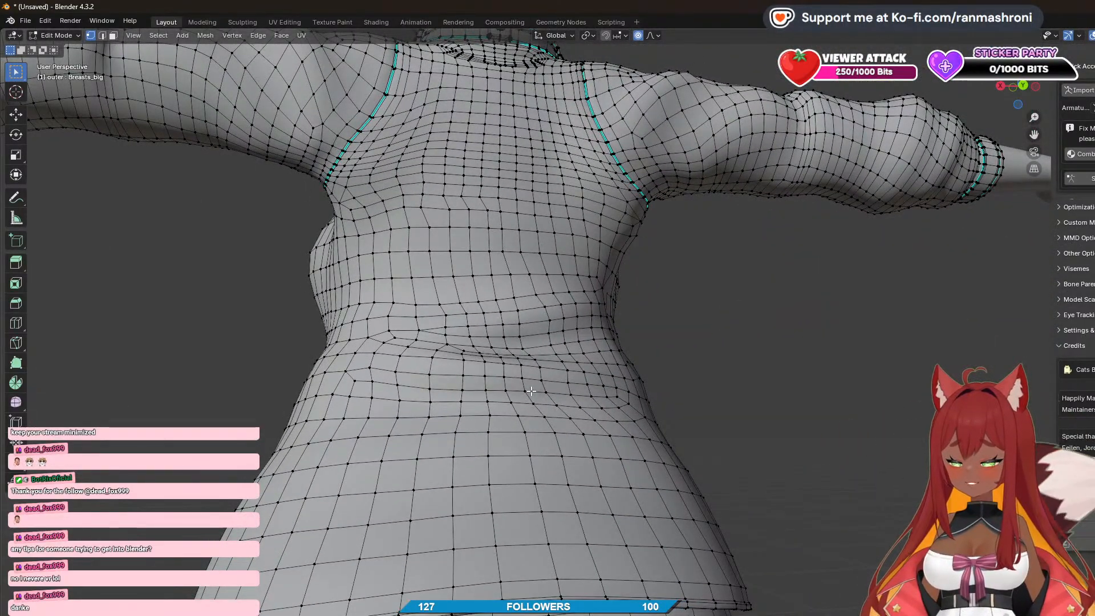
scroll(134, 146, up, 1)
scroll(240, 170, down, 1)
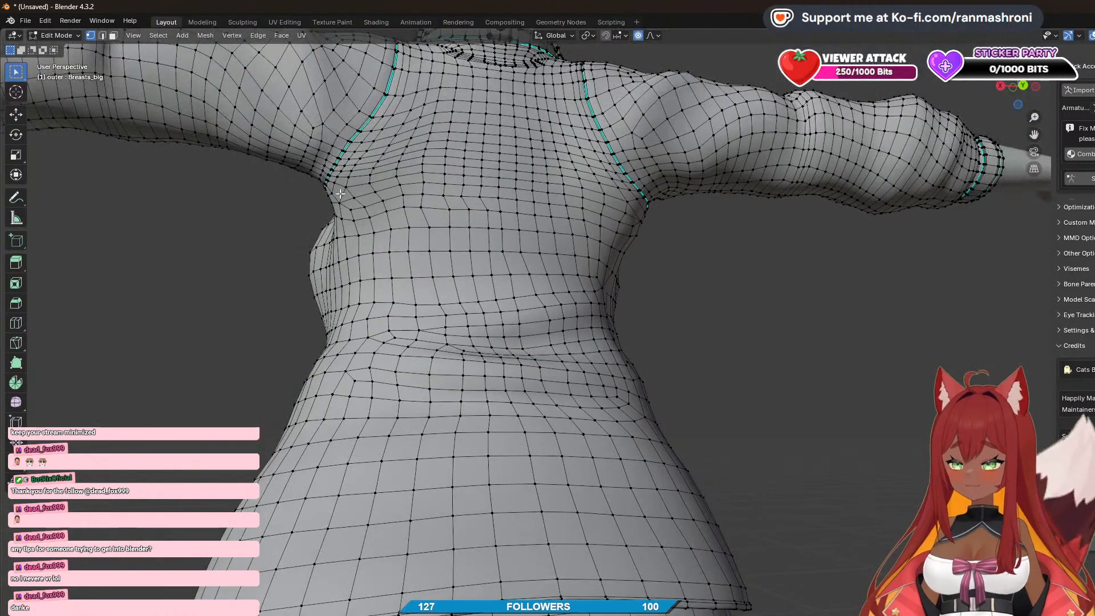
- Inspect the jacket's Breasts_big shape in Object Mode from behind, the side and the front, comparing it with the undeformed jacket
click(42, 36)
click(64, 54)
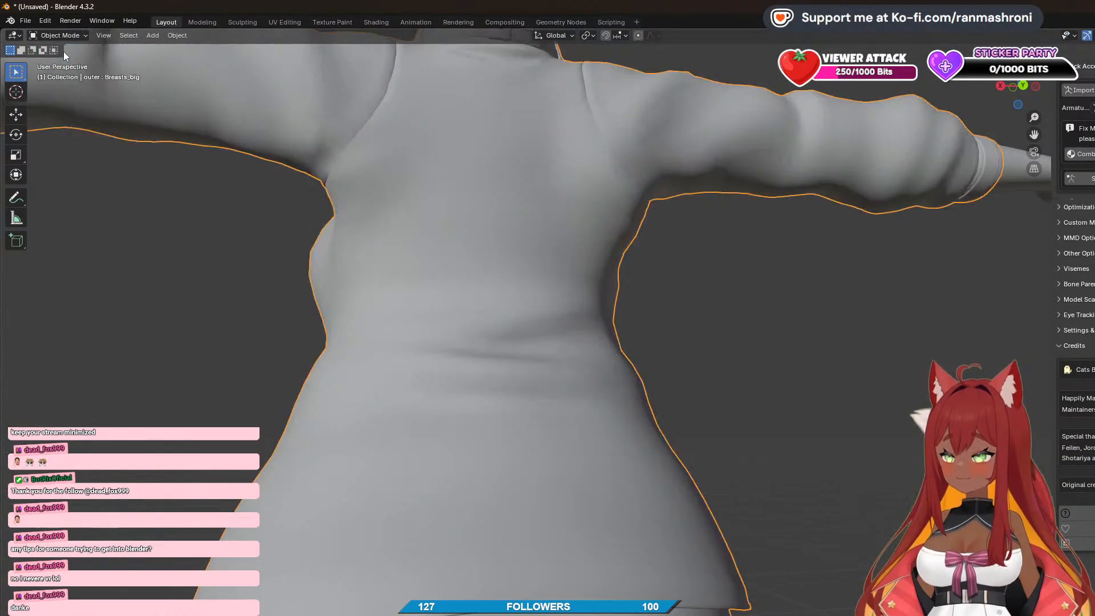
middle_drag(511, 286, 587, 298)
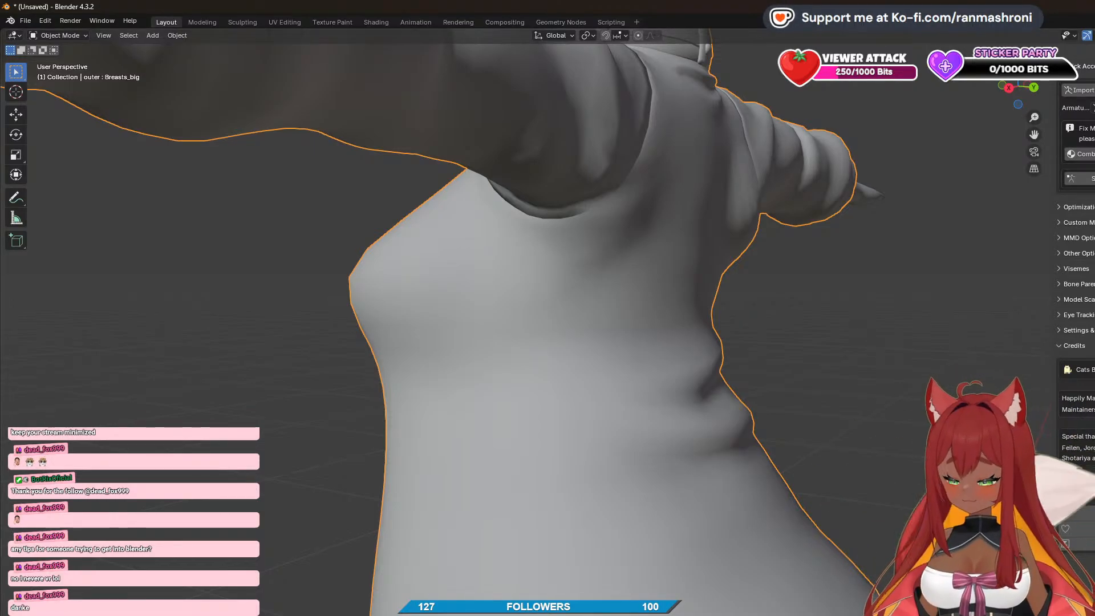
key(ctrl+z)
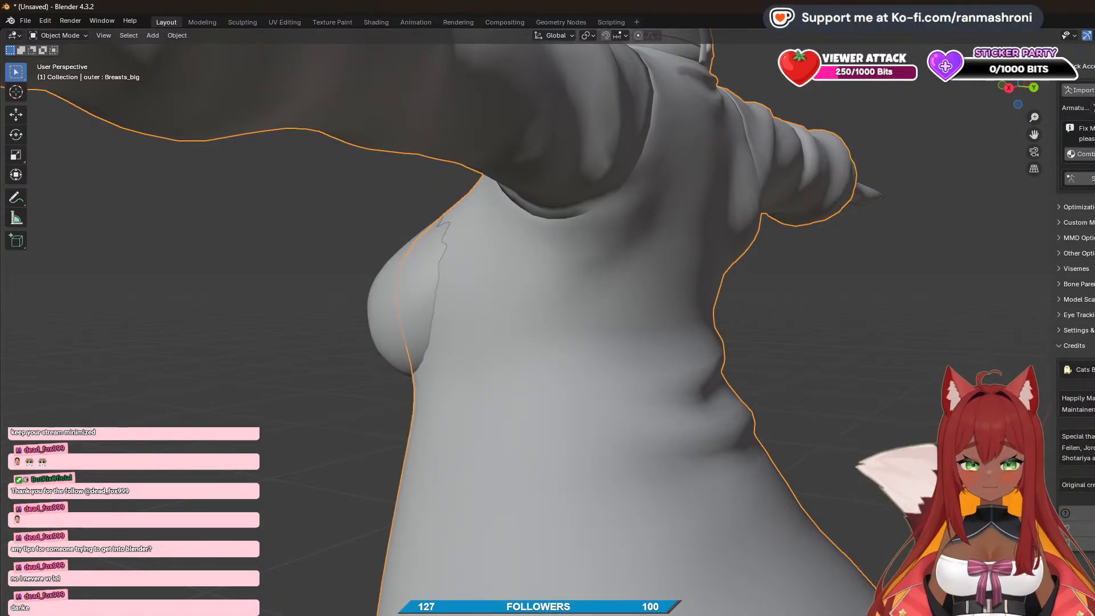
key(ctrl+shift+z)
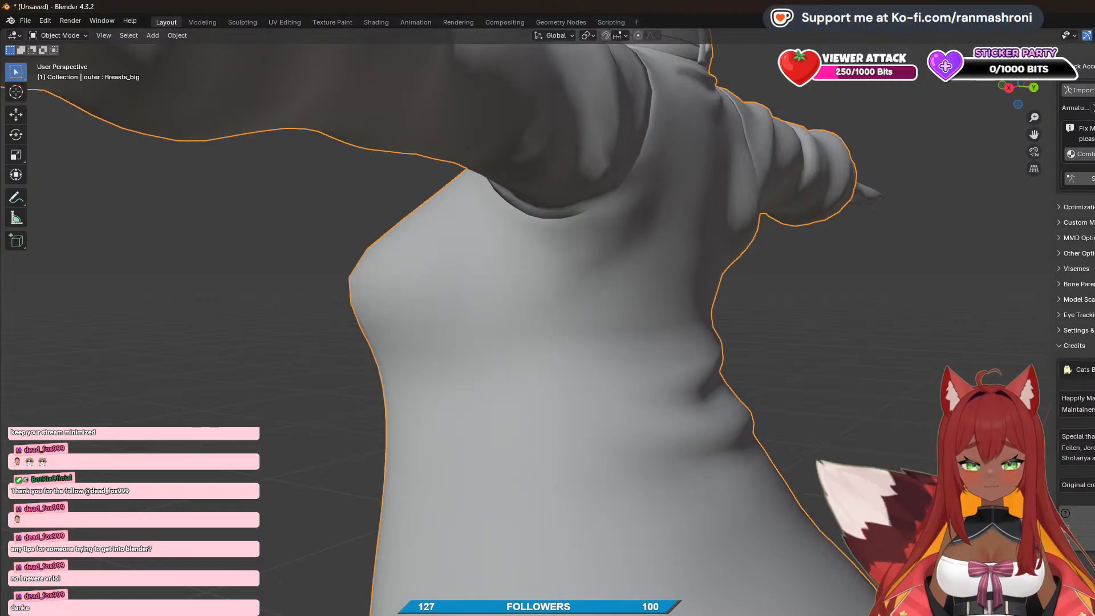
middle_drag(668, 310, 829, 319)
scroll(830, 320, up, 2)
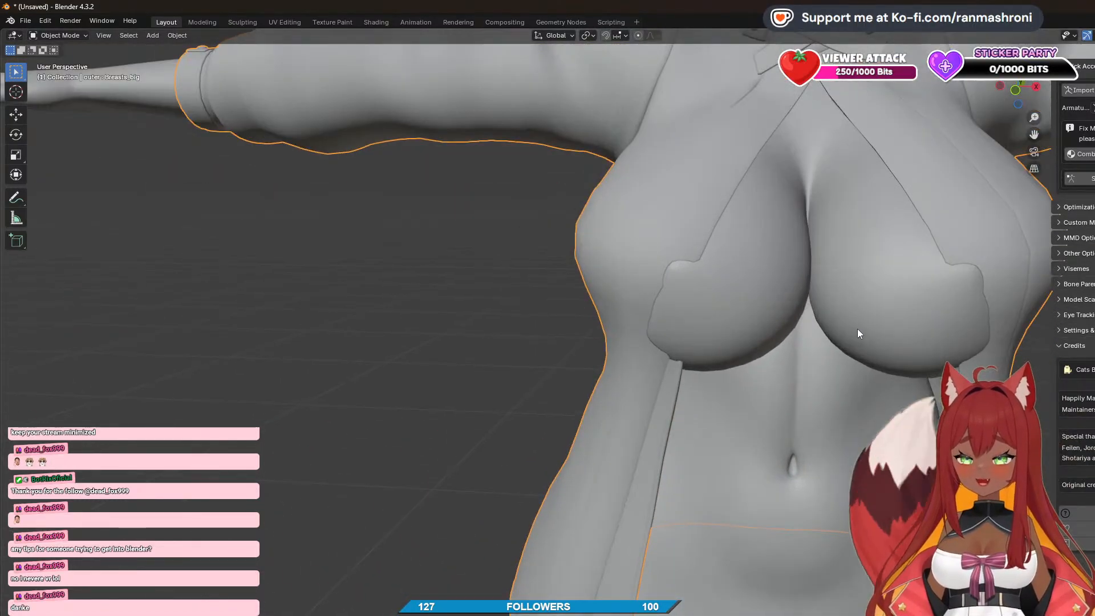
shift+middle_drag(926, 339, 693, 454)
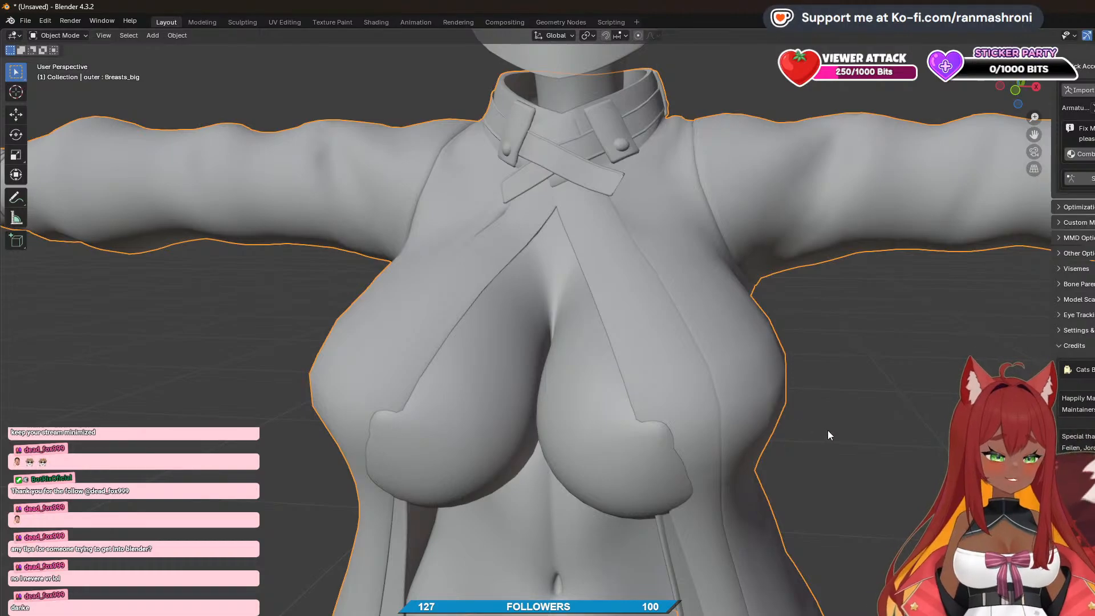
scroll(848, 428, up, 1)
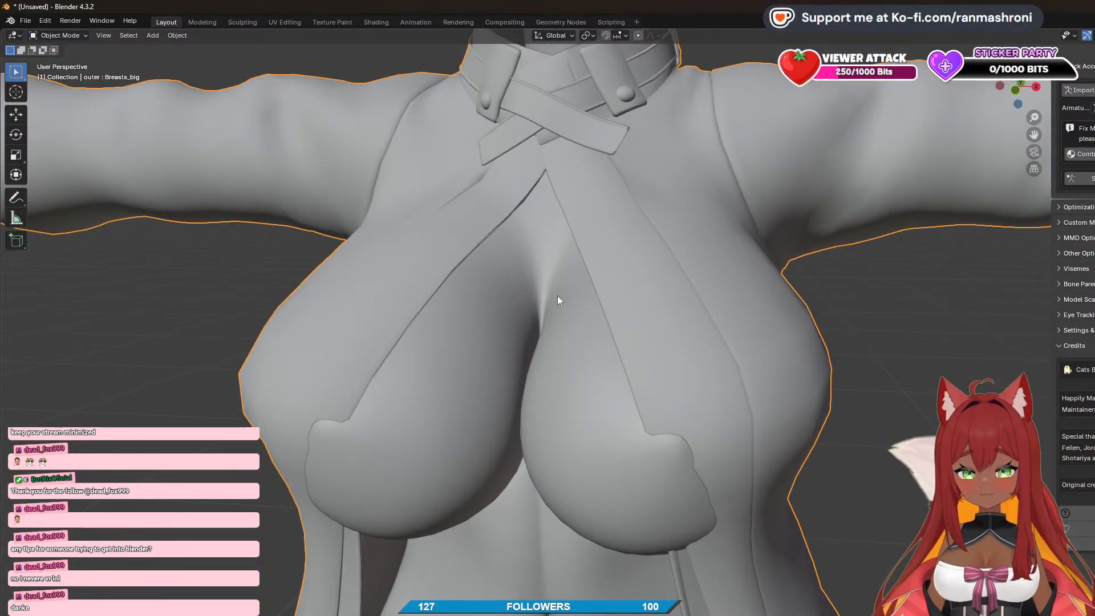
- In Edit Mode, pull the jacket's front edge over the avatar's left breast forward about 0.024 m along Y with smooth proportional editing
click(57, 35)
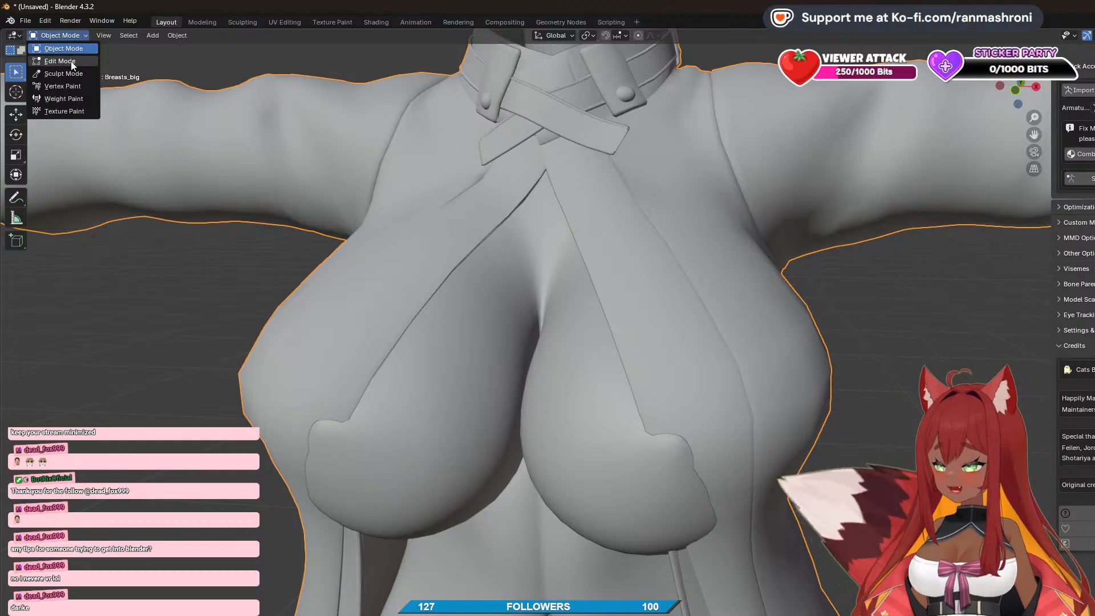
click(71, 60)
scroll(765, 371, up, 4)
scroll(764, 372, down, 6)
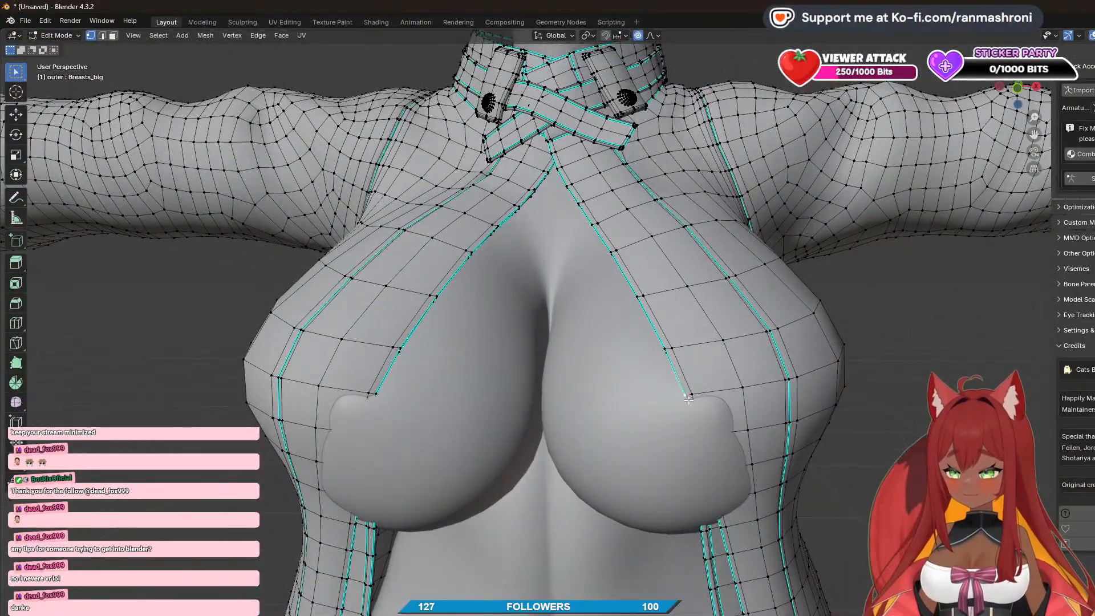
click(695, 460)
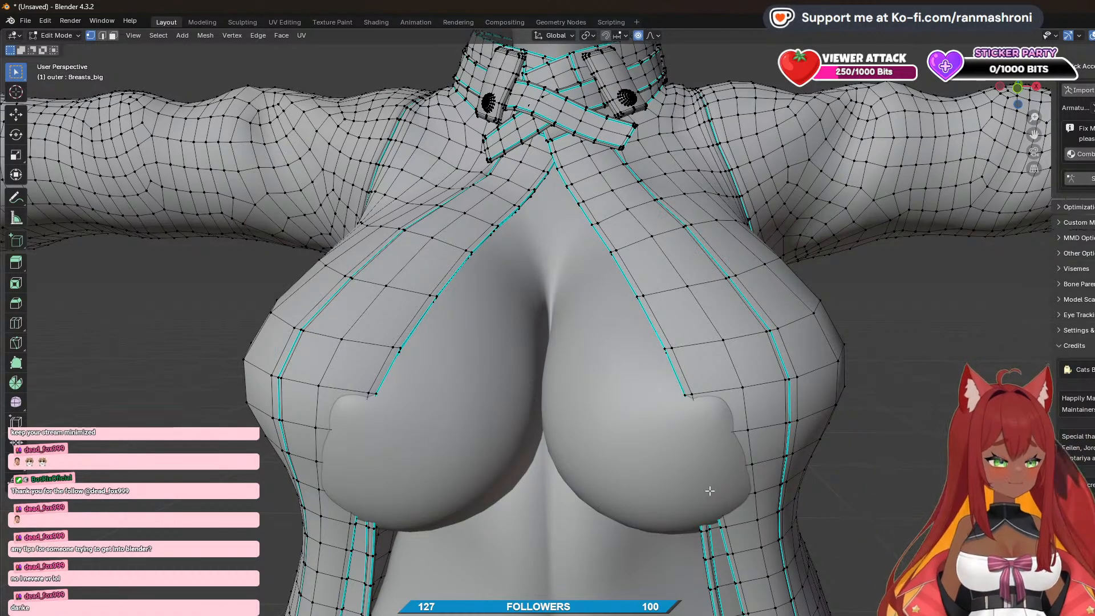
key(g)
key(y)
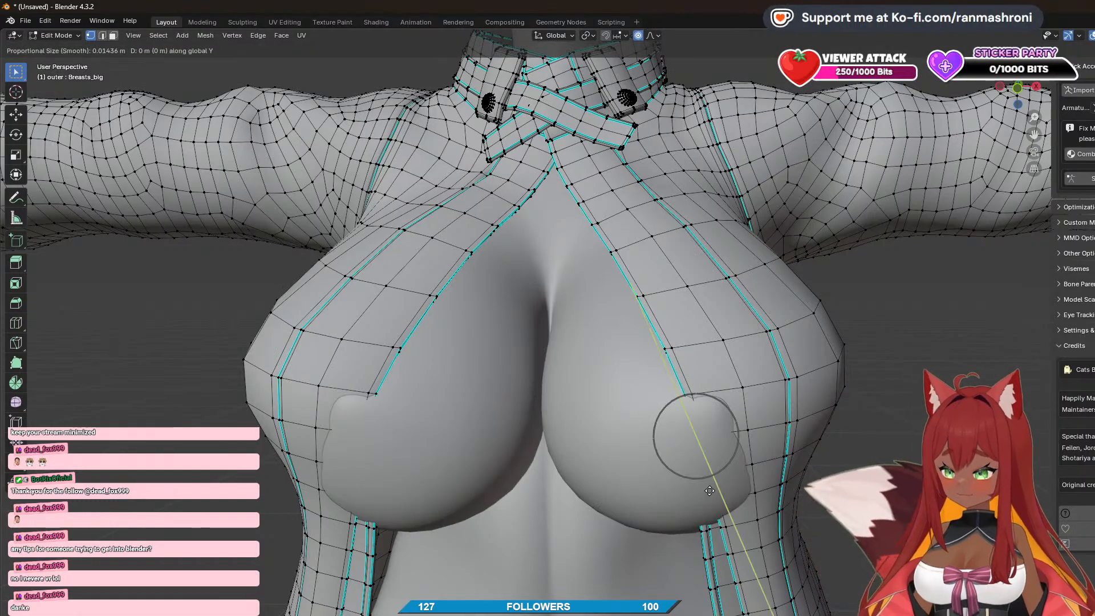
scroll(713, 495, down, 9)
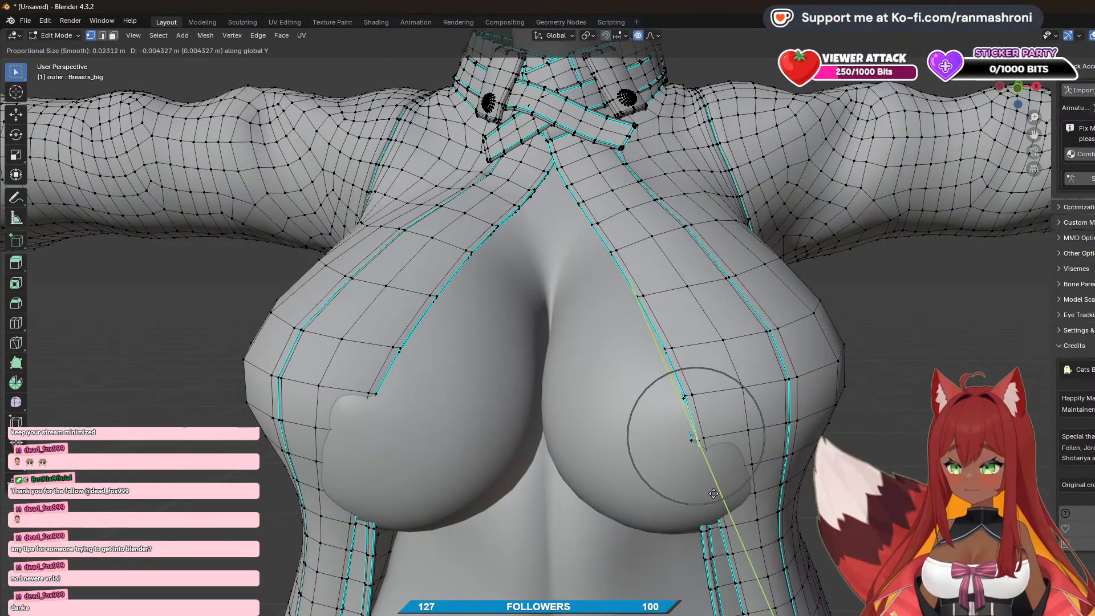
scroll(719, 499, down, 3)
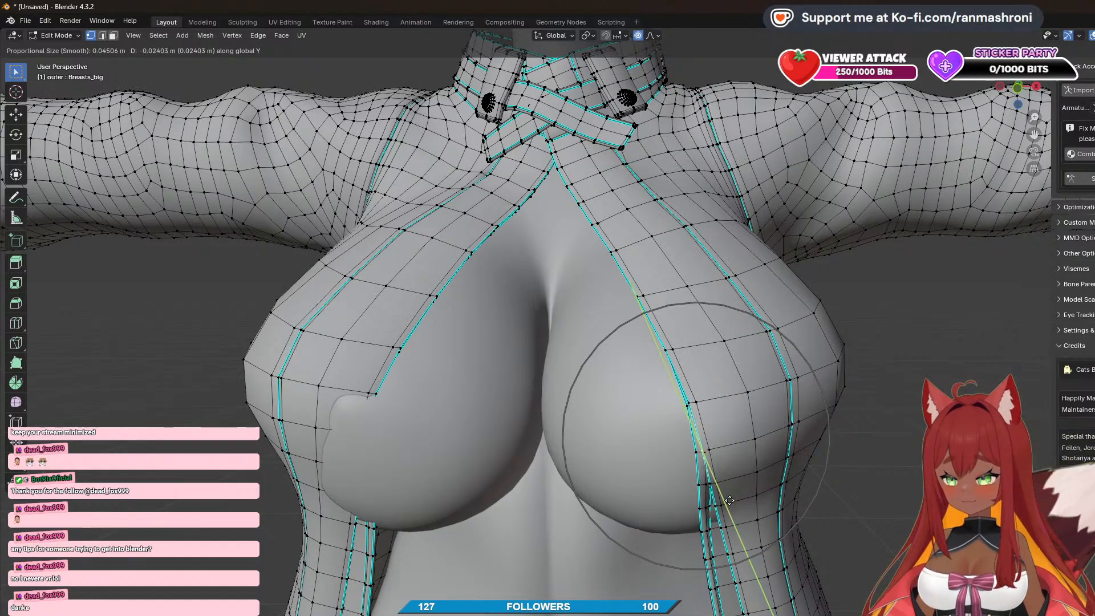
scroll(731, 500, down, 2)
click(732, 501)
- Move the jacket edge on the left breast back toward the body about 0.019 m along Y with proportional editing
middle_drag(732, 501, 817, 456)
key(g)
key(y)
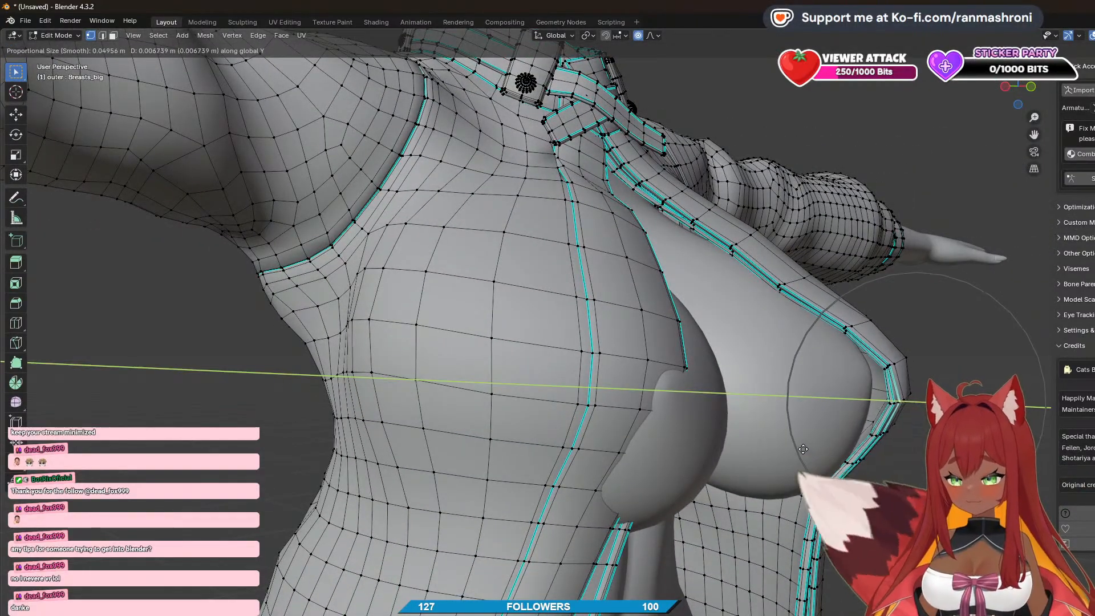
scroll(789, 443, up, 1)
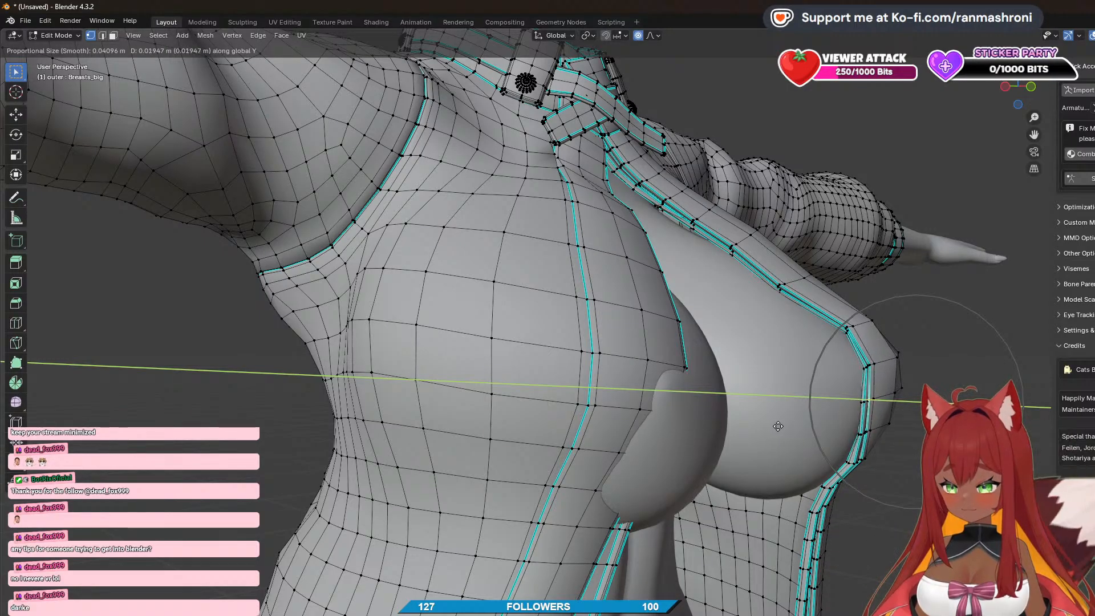
click(782, 426)
- Move the protruding vertex higher on the left breast's jacket edge inward about 0.004 m along Y, with a proportional size of about 0.028 m
mouse_move(783, 427)
middle_down()
mouse_move(878, 405)
mouse_move(758, 428)
mouse_move(785, 411)
middle_up()
scroll(878, 405, up, 6)
scroll(798, 404, up, 5)
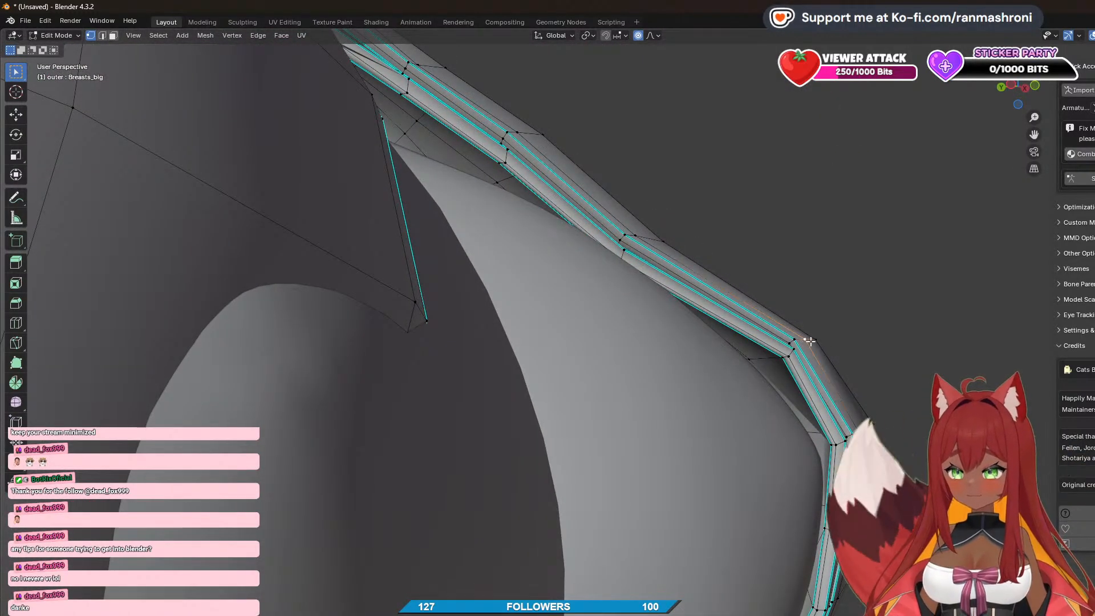
key(g)
key(y)
scroll(818, 343, down, 2)
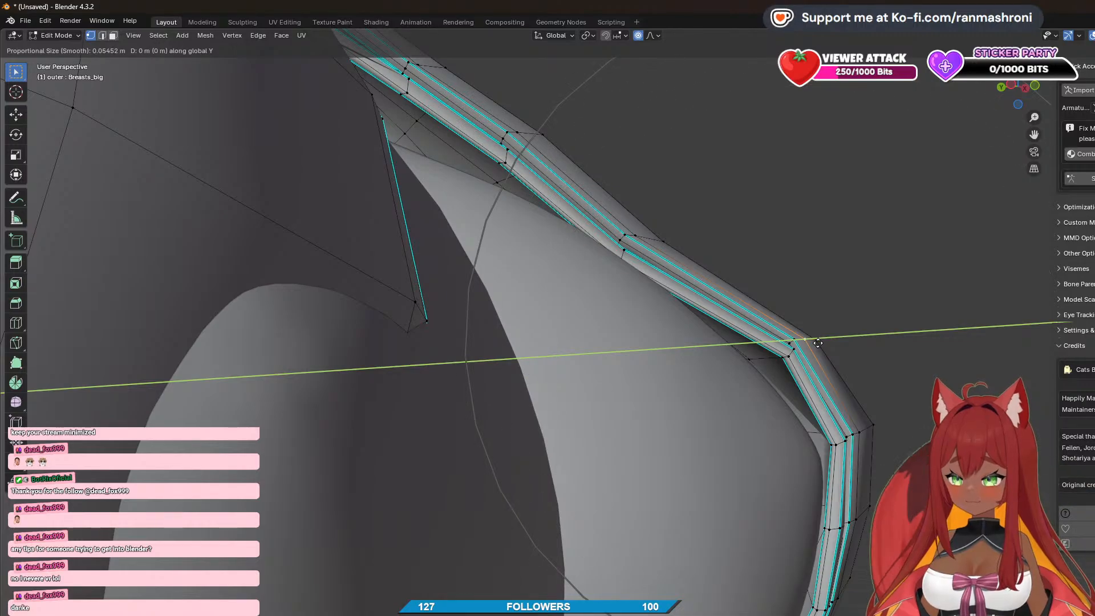
scroll(822, 344, up, 10)
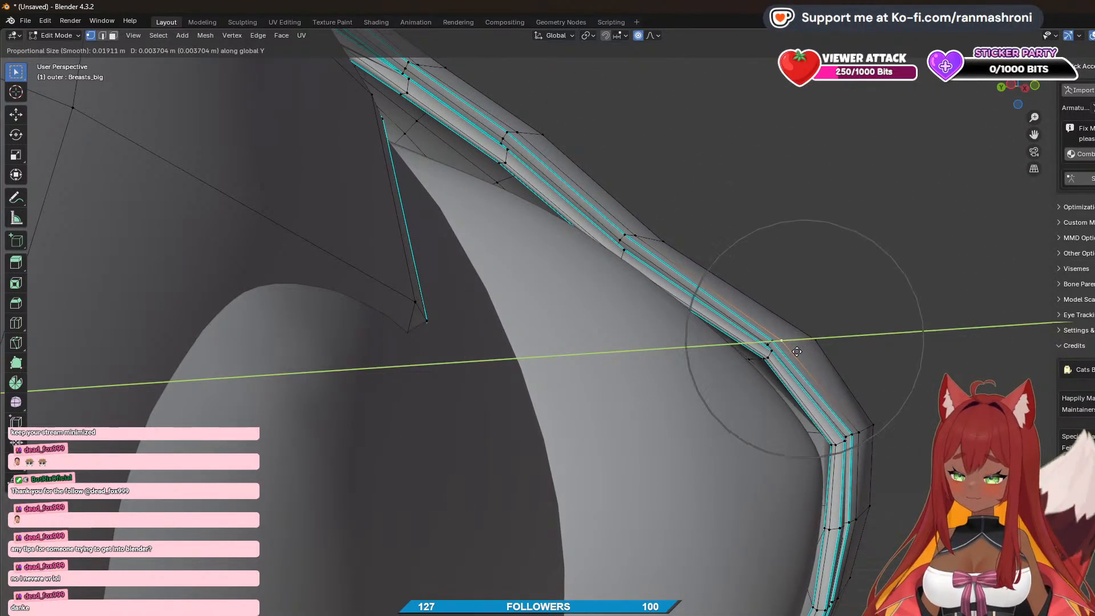
scroll(801, 355, down, 2)
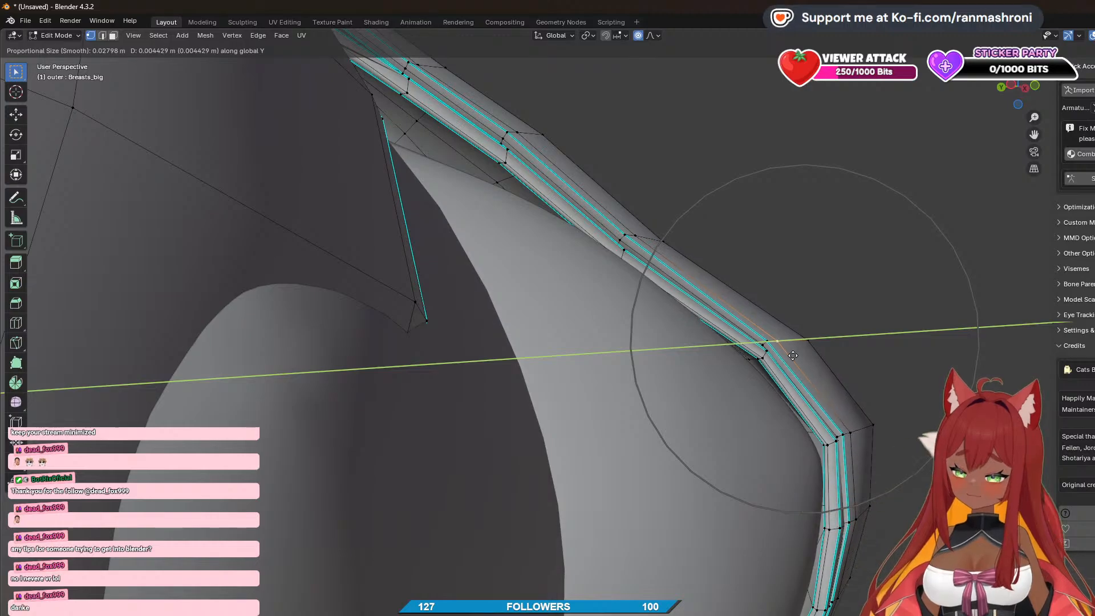
click(788, 359)
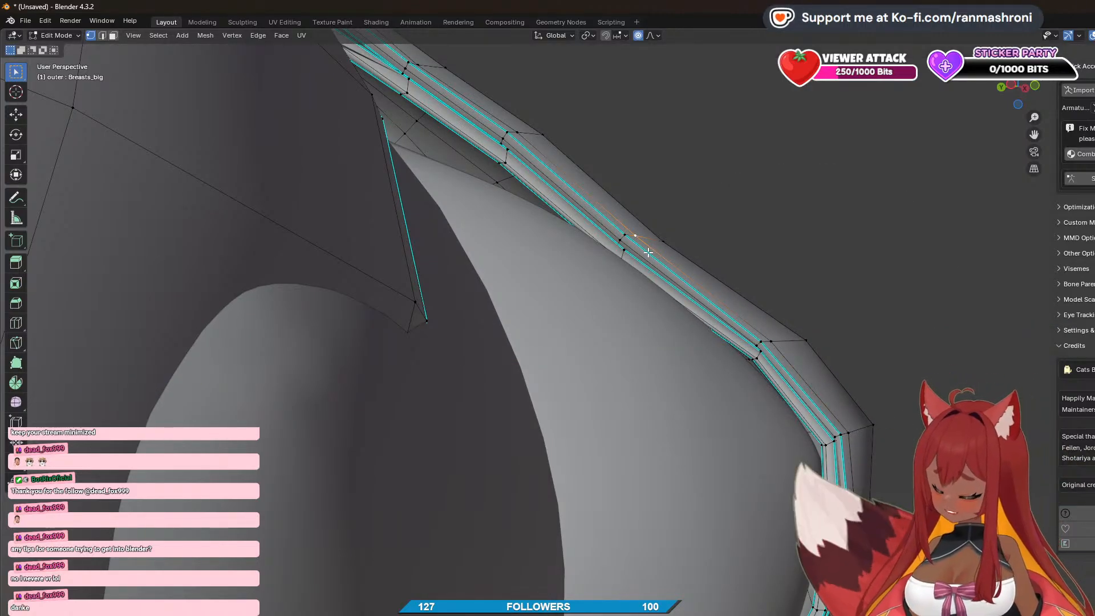
- Move the next vertex up the left jacket edge forward about 0.003 m along Y with proportional editing
key(g)
key(y)
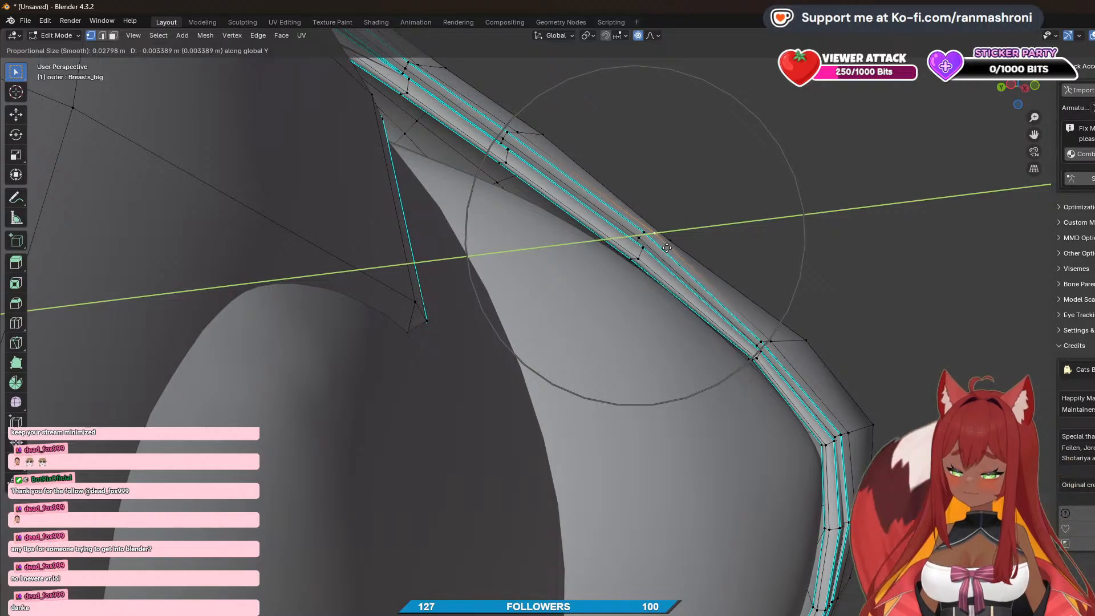
click(667, 248)
- Pull the jacket's front edge over the avatar's right breast forward about 0.014 m along Y, with a proportional size of about 0.045 m
middle_drag(667, 248, 675, 379)
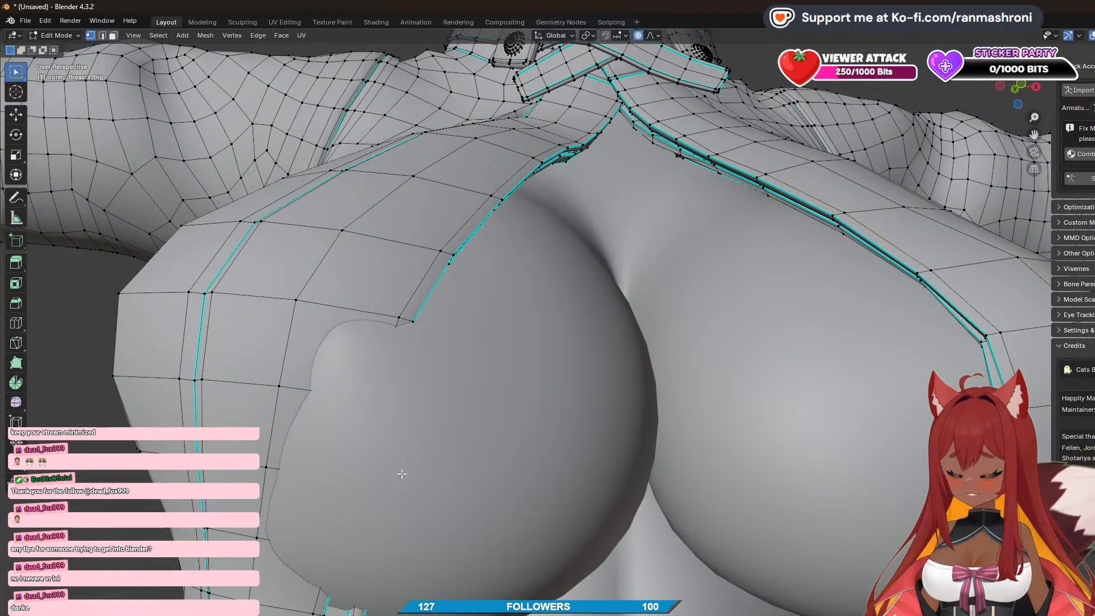
key(g)
key(y)
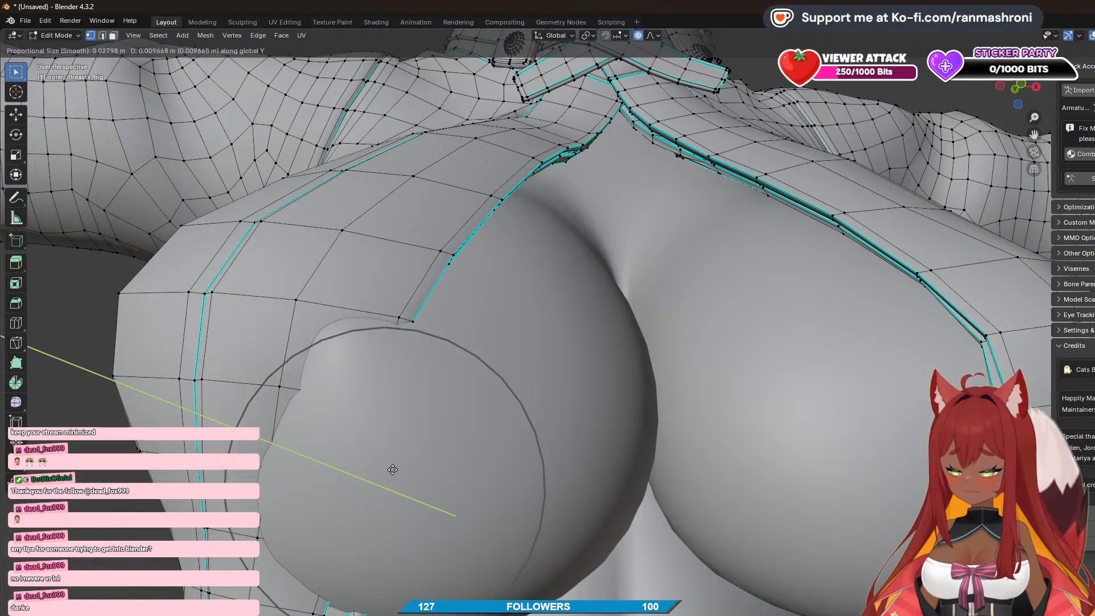
scroll(408, 465, down, 5)
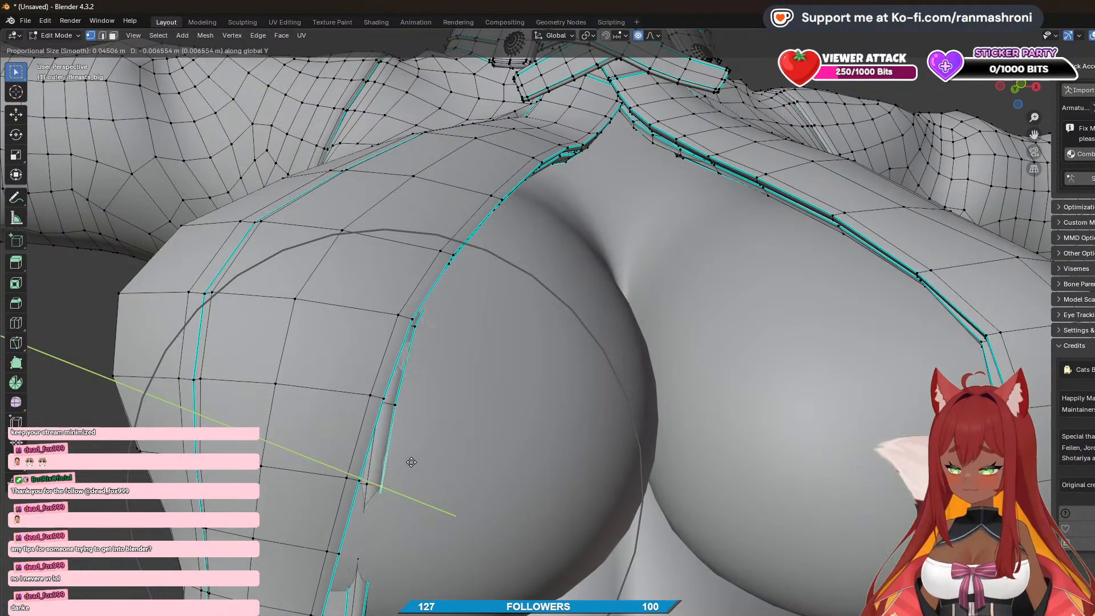
scroll(422, 462, up, 3)
scroll(414, 463, down, 1)
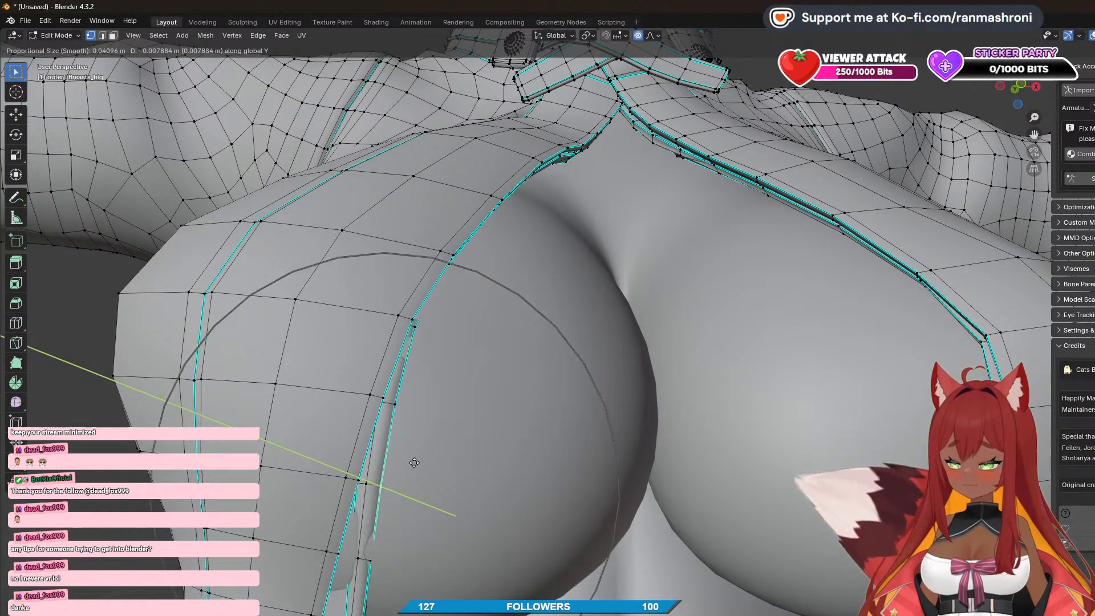
scroll(419, 461, down, 1)
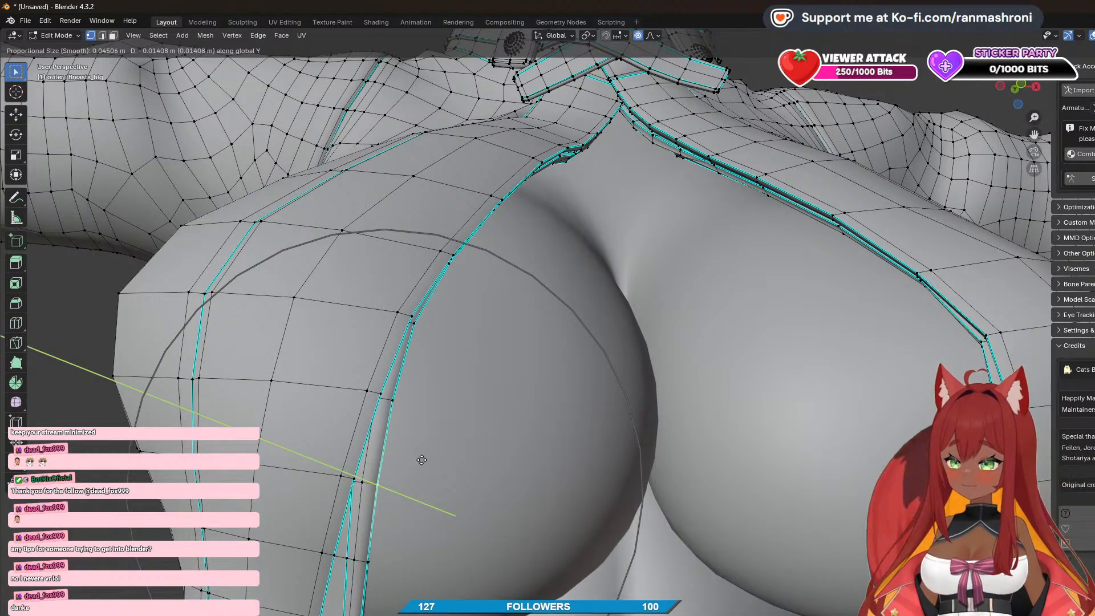
click(422, 460)
- Move the vertex on the right breast's jacket edge back about 0.0025 m along Y, with a proportional size of about 0.021 m
middle_drag(465, 441, 347, 446)
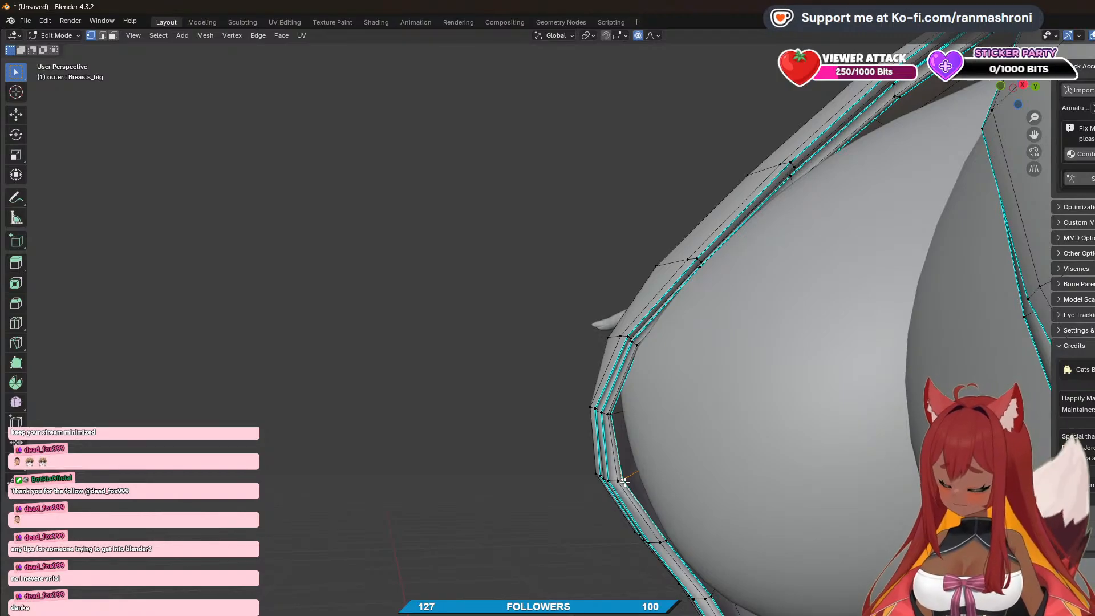
key(g)
key(y)
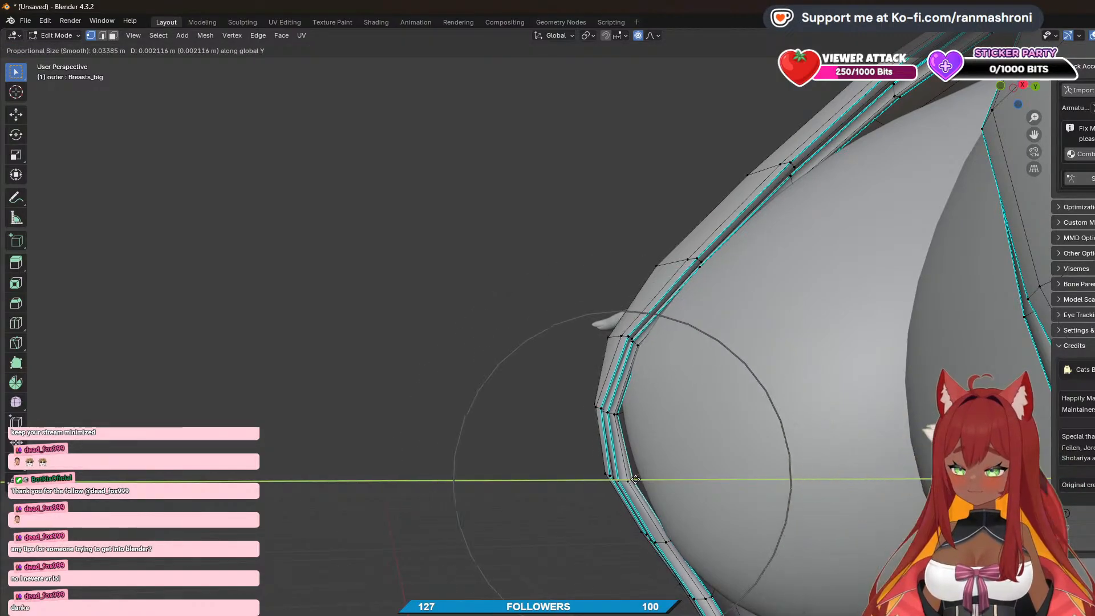
scroll(635, 480, up, 5)
scroll(643, 481, down, 4)
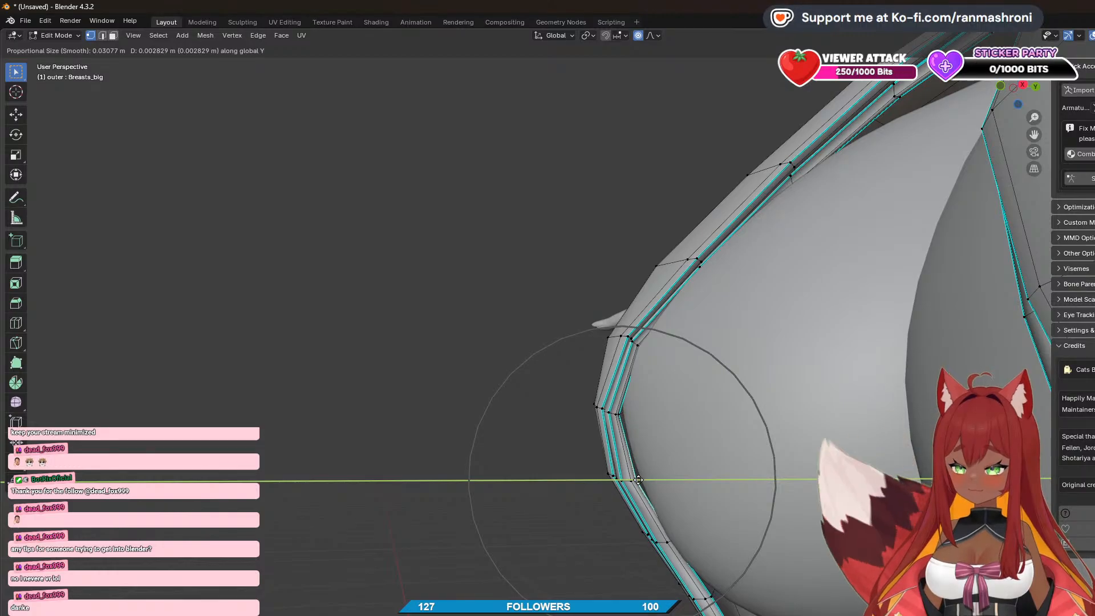
scroll(639, 480, down, 2)
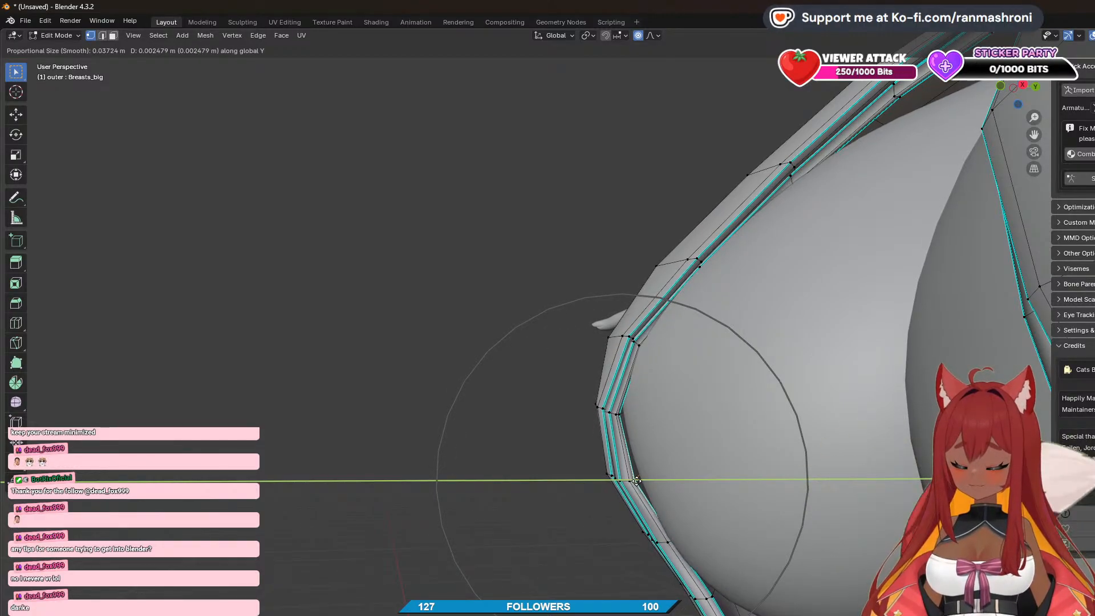
scroll(631, 481, up, 4)
scroll(633, 480, up, 2)
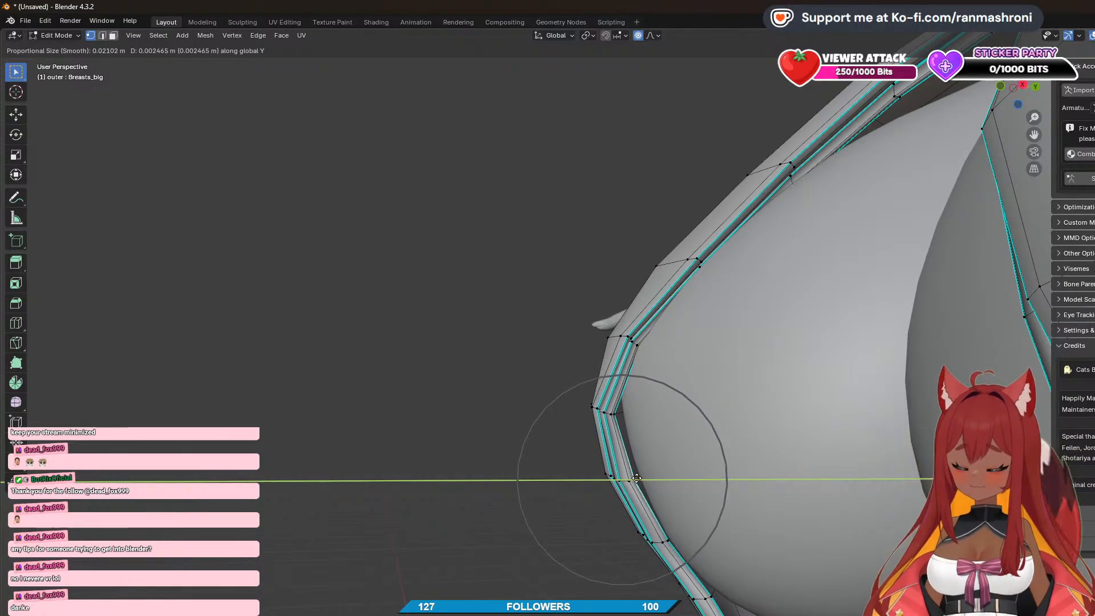
click(637, 478)
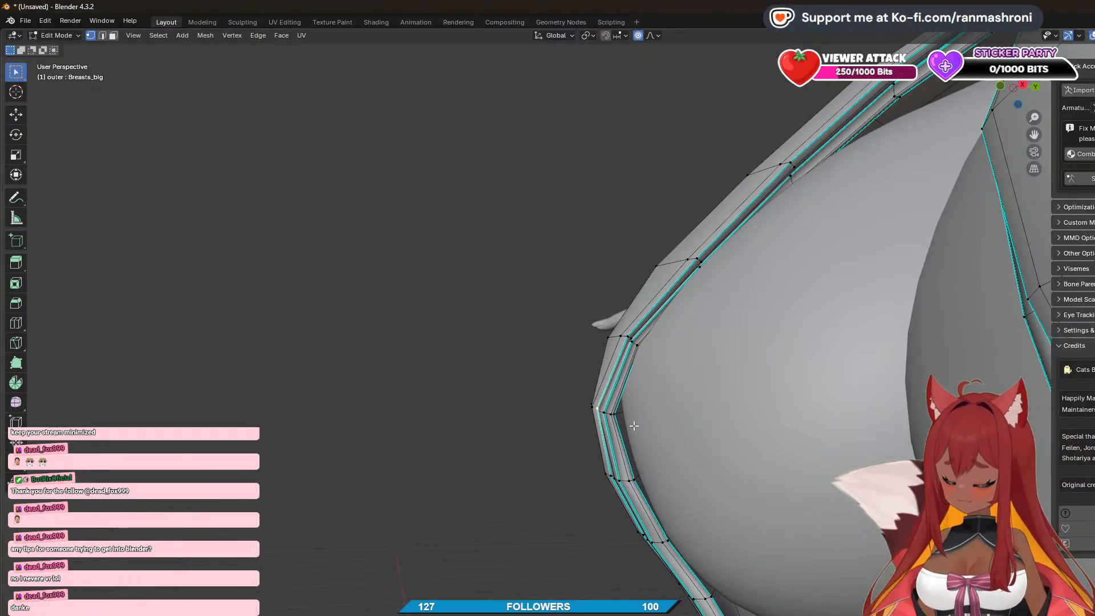
- Move the next vertex up the right jacket edge back about 0.003 m along Y, with a proportional size of about 0.016 m
key(g)
key(y)
scroll(634, 426, up, 8)
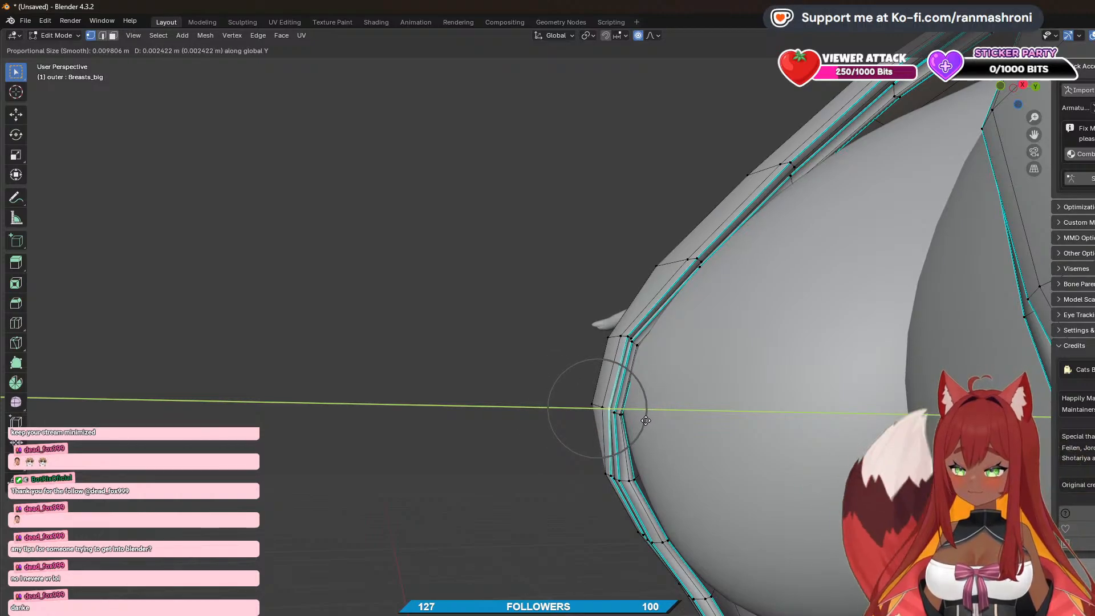
scroll(644, 420, down, 5)
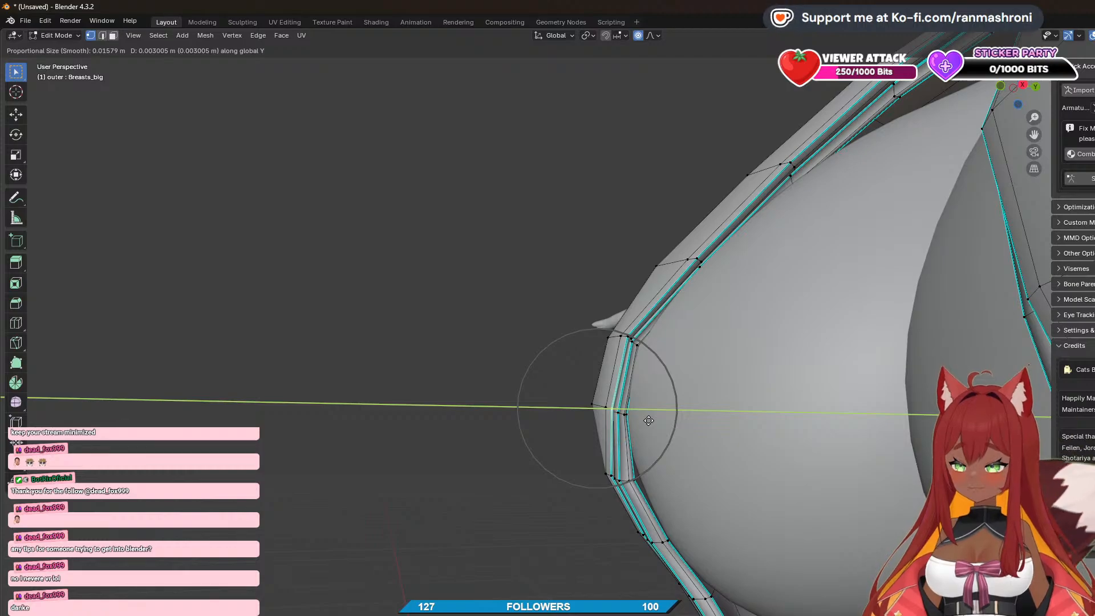
click(646, 420)
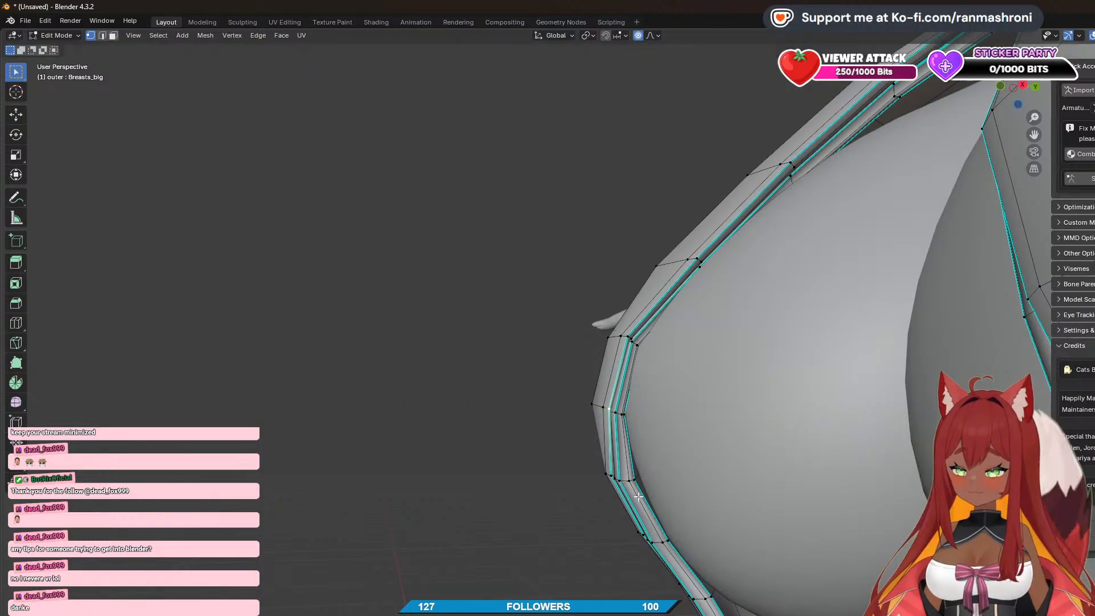
- Nudge the vertex just below on the right jacket edge back about 0.001 m along Y, using proportional editing
key(g)
key(y)
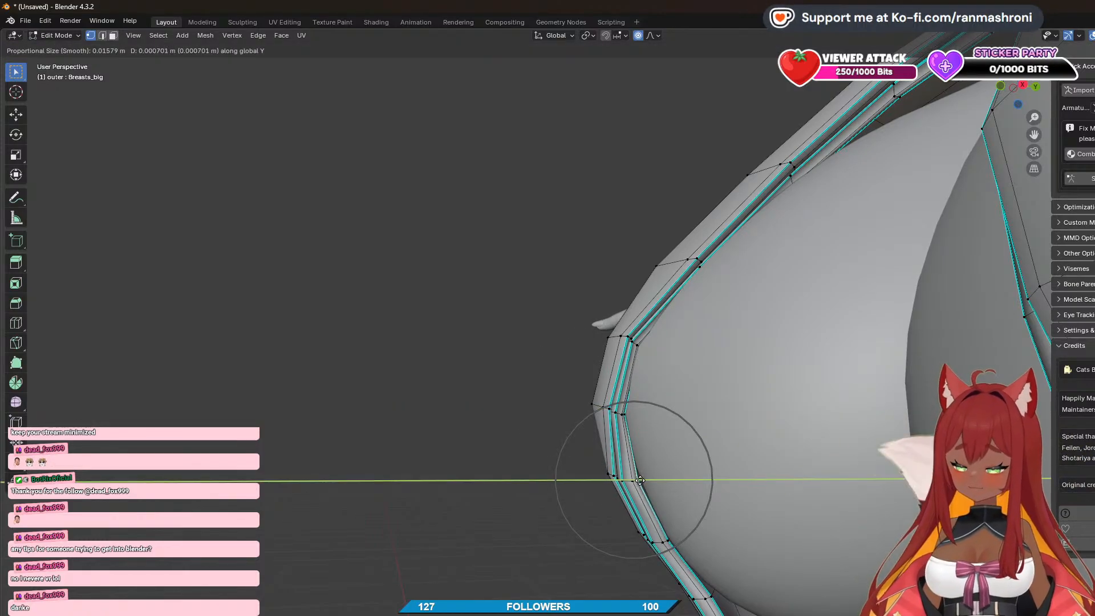
click(643, 481)
- Move the vertex at the right jacket edge's upper bend forward about 0.0013 m along Y, with a proportional size of about 0.025 m
click(626, 344)
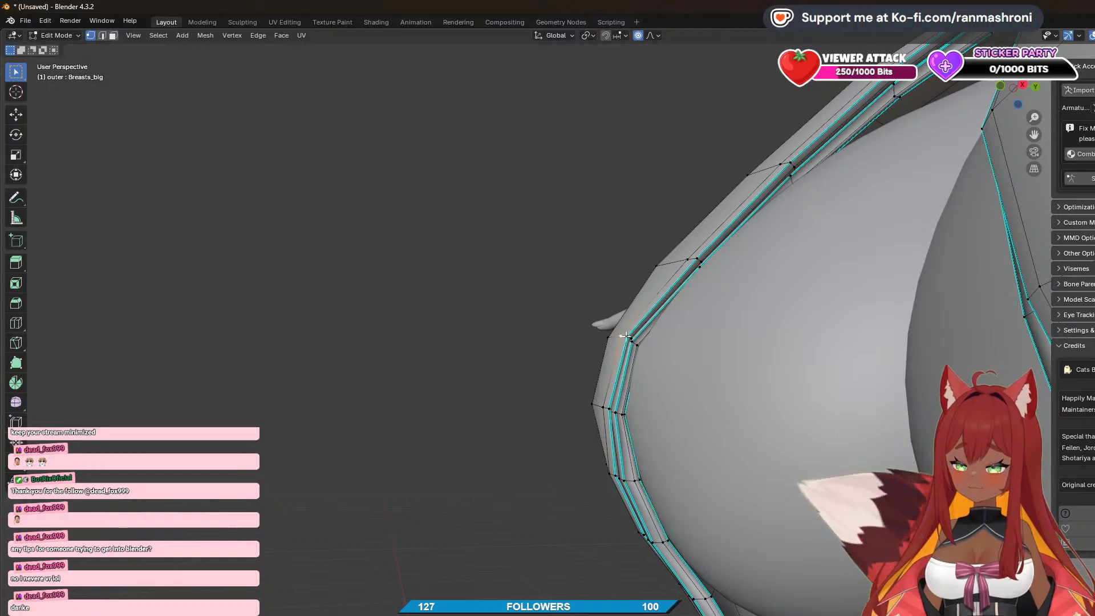
key(g)
key(y)
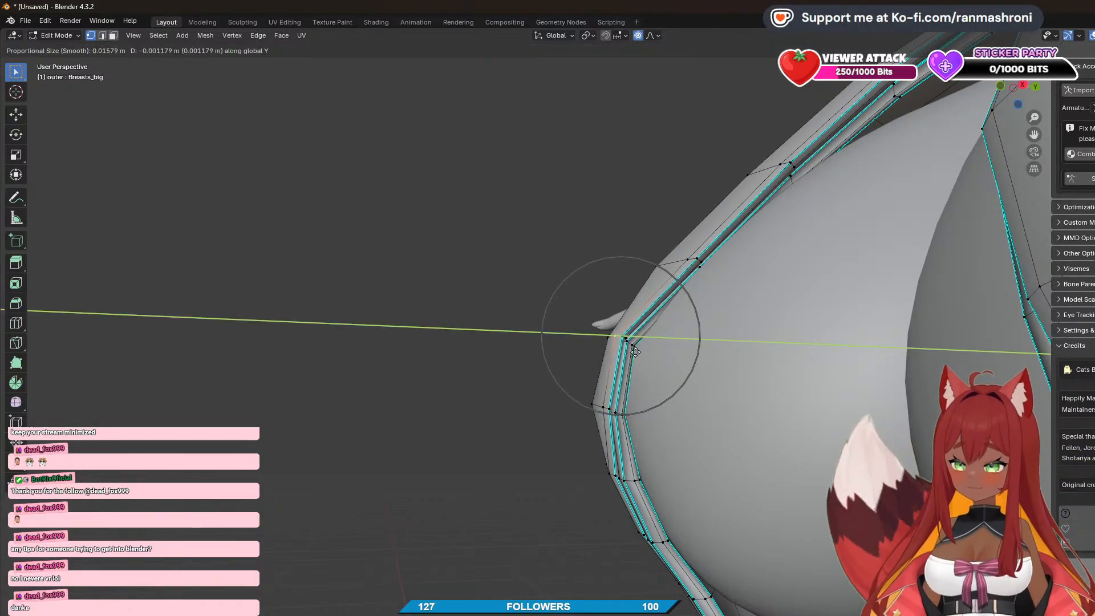
scroll(635, 352, down, 4)
scroll(635, 352, down, 2)
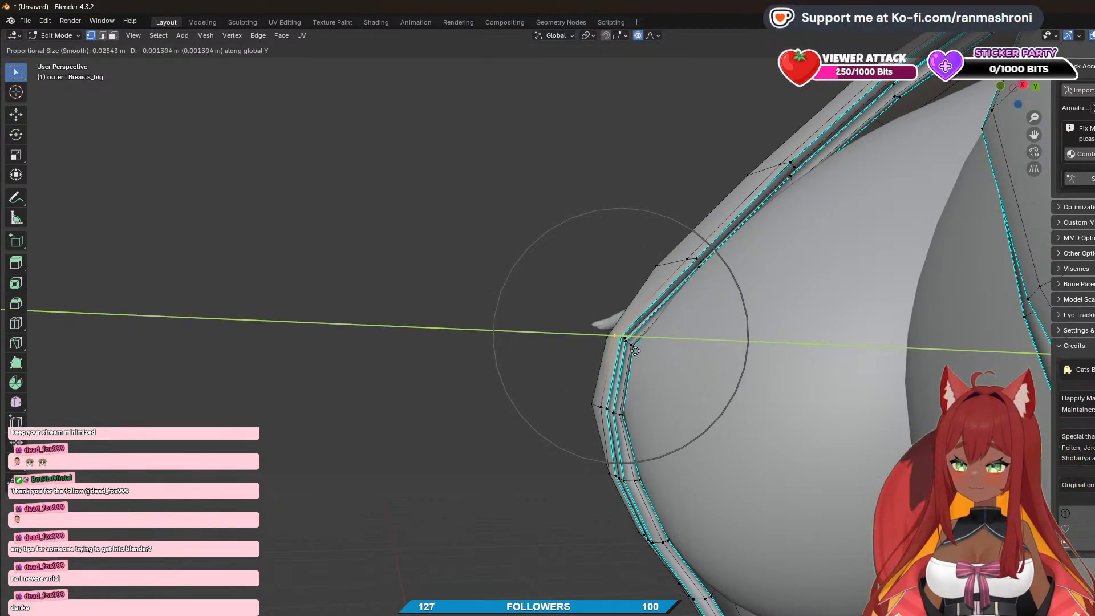
click(633, 351)
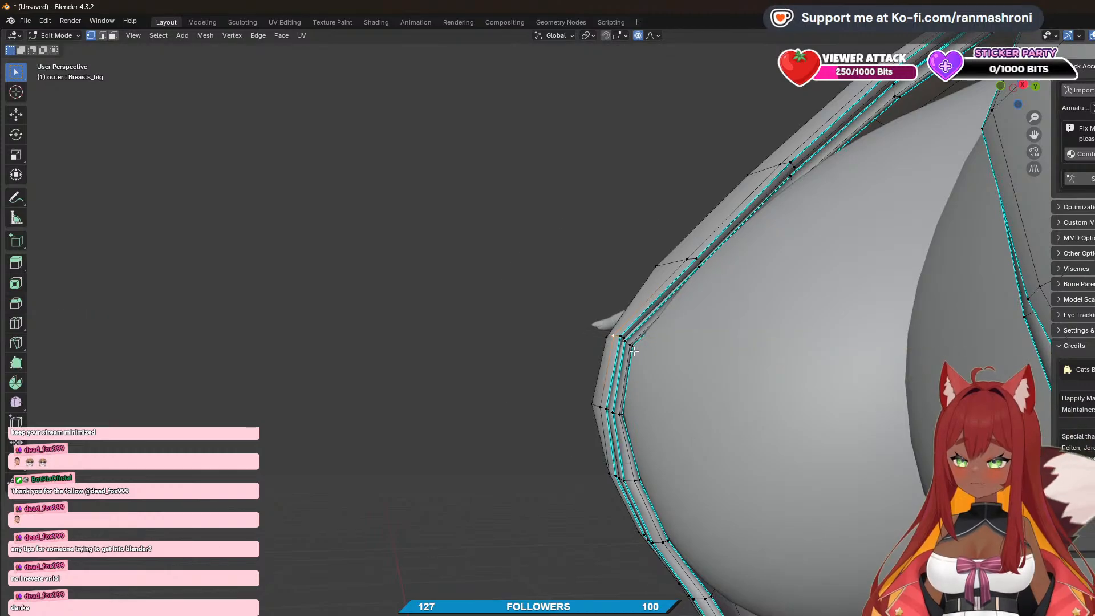
- Pull the vertex above the bend on the right jacket edge forward about 0.002 m along local Y, with a proportional size of about 0.045 m
click(697, 259)
key(g)
key(y)
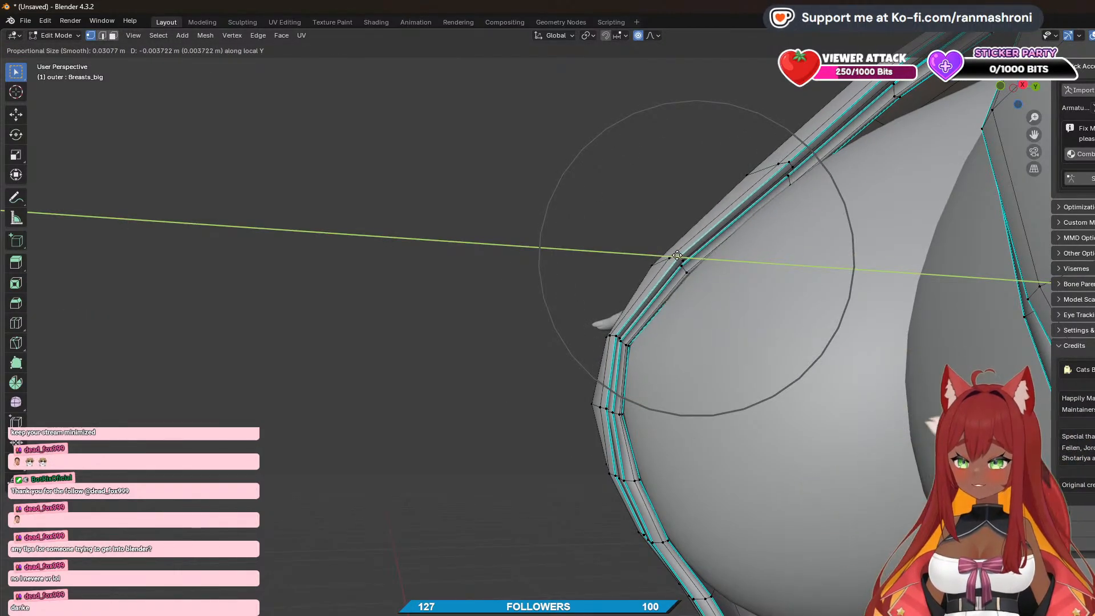
scroll(675, 255, down, 3)
scroll(676, 255, down, 3)
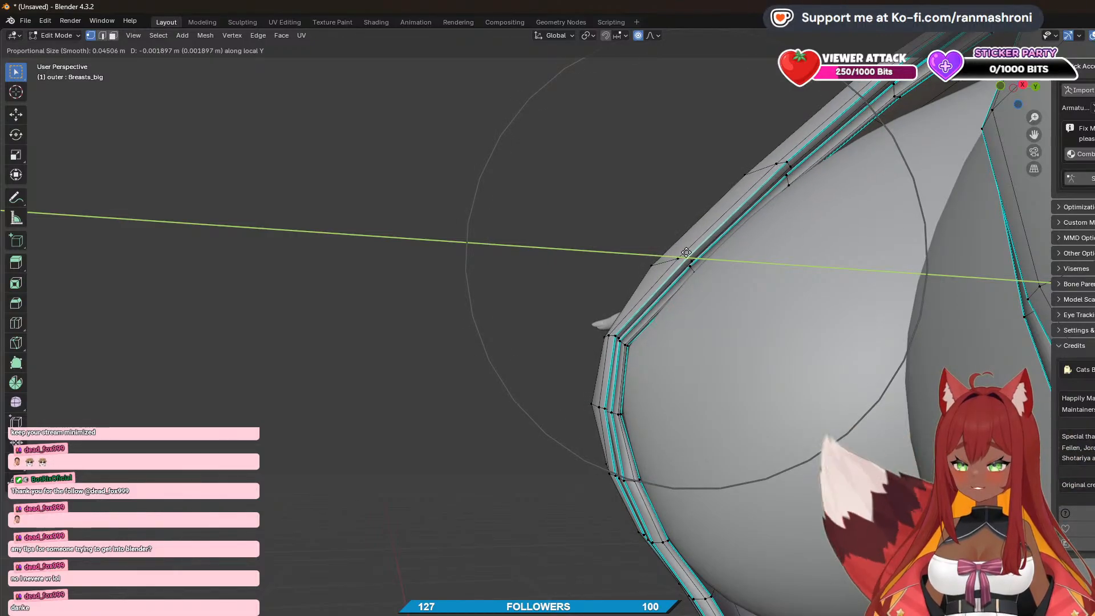
- Move the selected vertex on the jacket's right front edge about -0.0049 m along local Y with a smooth proportional size of about 0.023 m
scroll(687, 253, up, 2)
scroll(682, 249, up, 7)
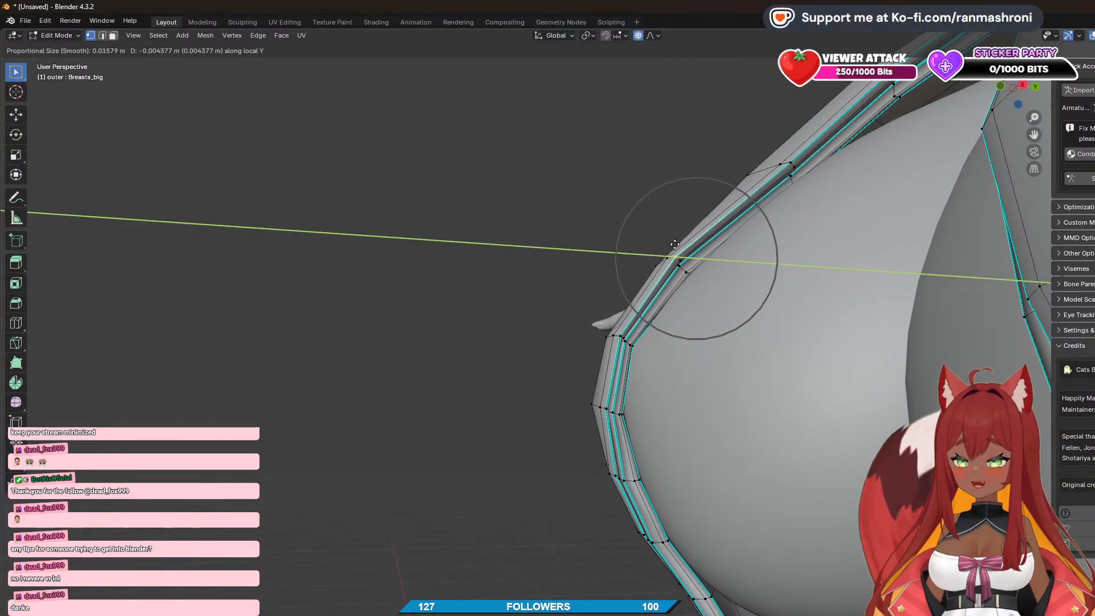
scroll(677, 244, down, 2)
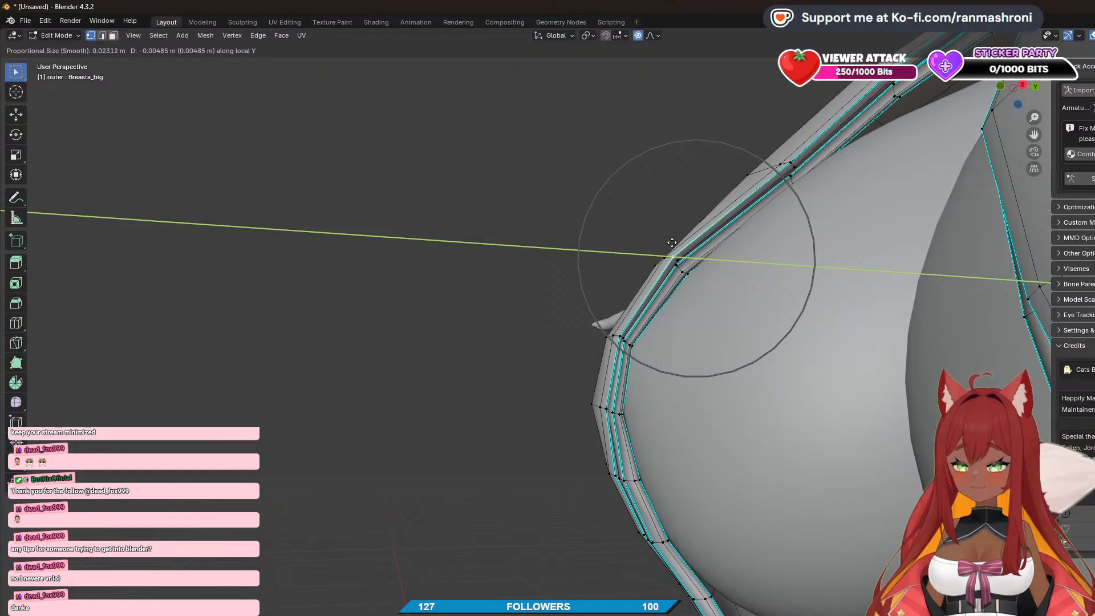
click(670, 243)
- Move the next front-edge vertex higher up about -0.0037 m along global Y, using a proportional size of about 0.025 m
middle_drag(670, 242, 755, 240)
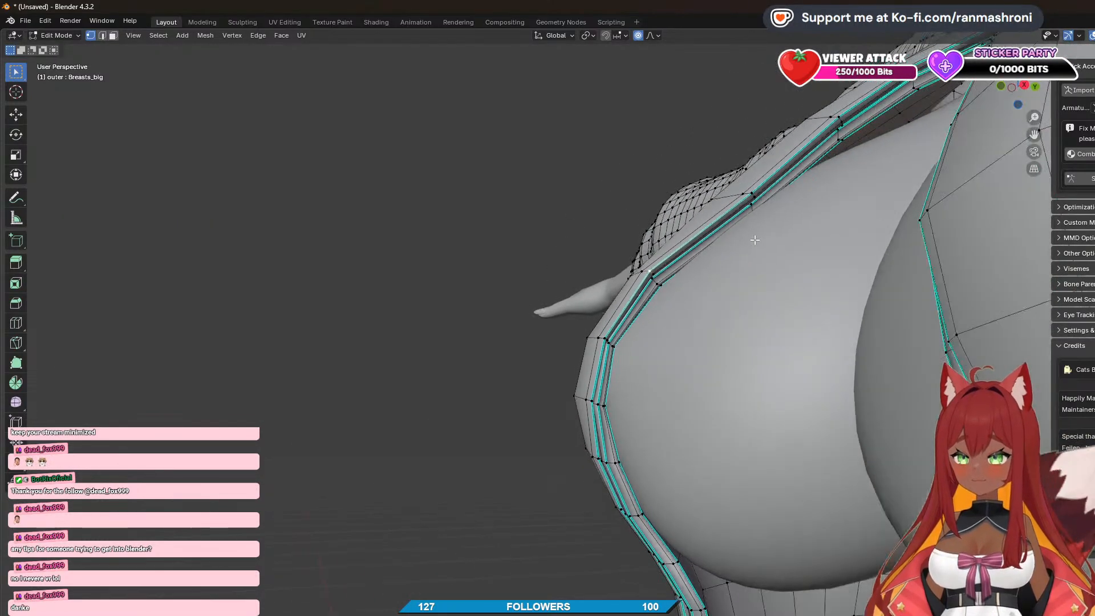
key(g)
key(y)
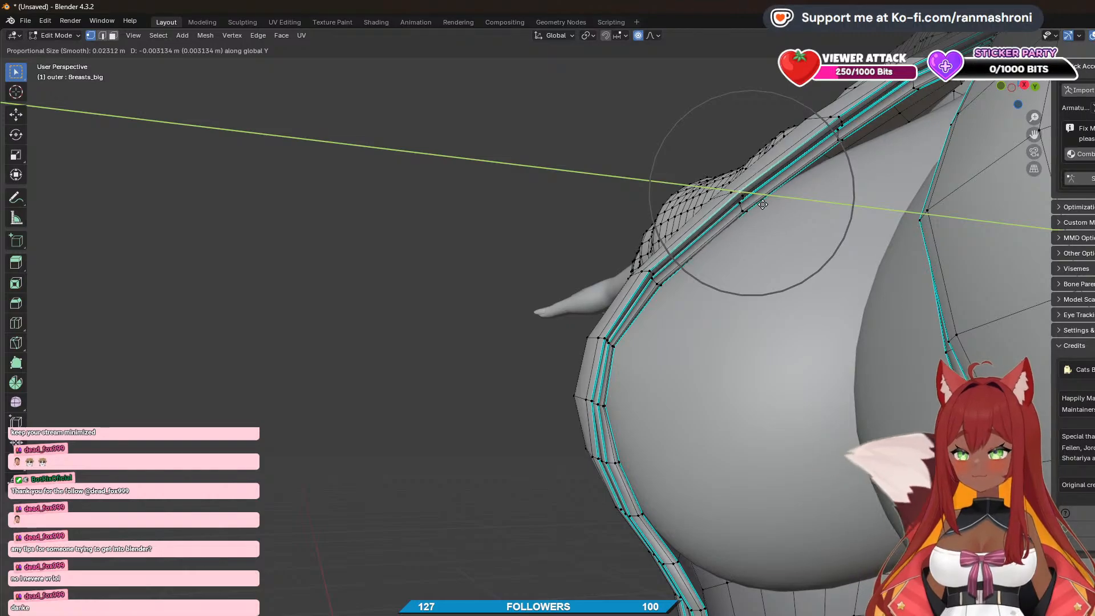
scroll(761, 199, down, 1)
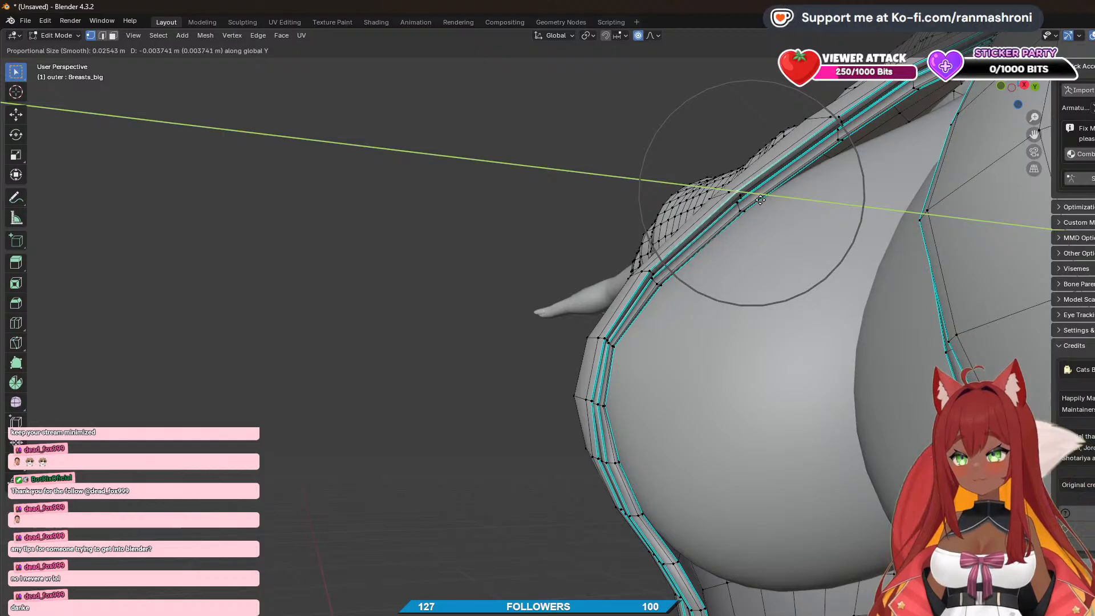
click(761, 199)
- Examine how the jacket fits around the chest from the front, both sides and above, including through the mesh with X-ray
middle_drag(760, 199, 868, 364)
scroll(836, 329, down, 4)
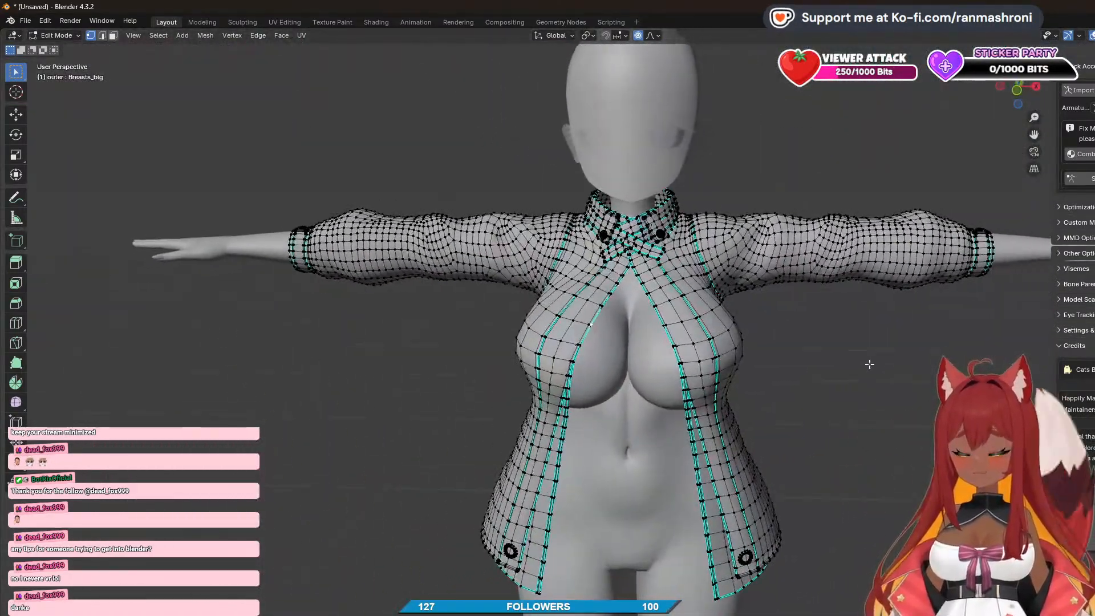
scroll(882, 383, up, 4)
scroll(918, 395, down, 3)
mouse_move(918, 395)
middle_down()
mouse_move(890, 388)
mouse_move(936, 374)
mouse_move(926, 382)
middle_up()
scroll(939, 373, up, 2)
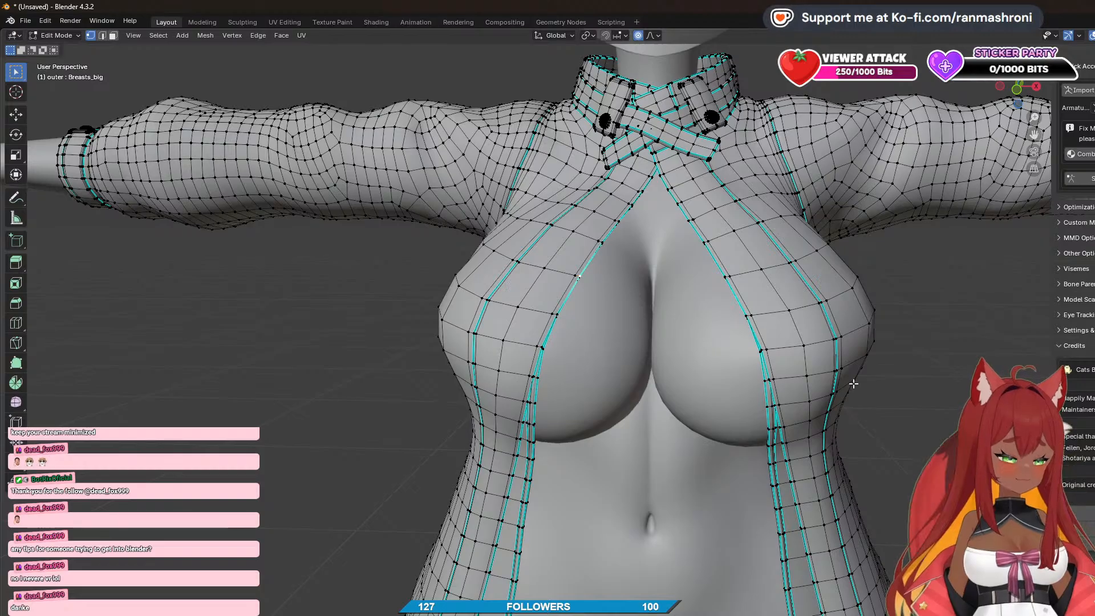
middle_drag(898, 388, 772, 385)
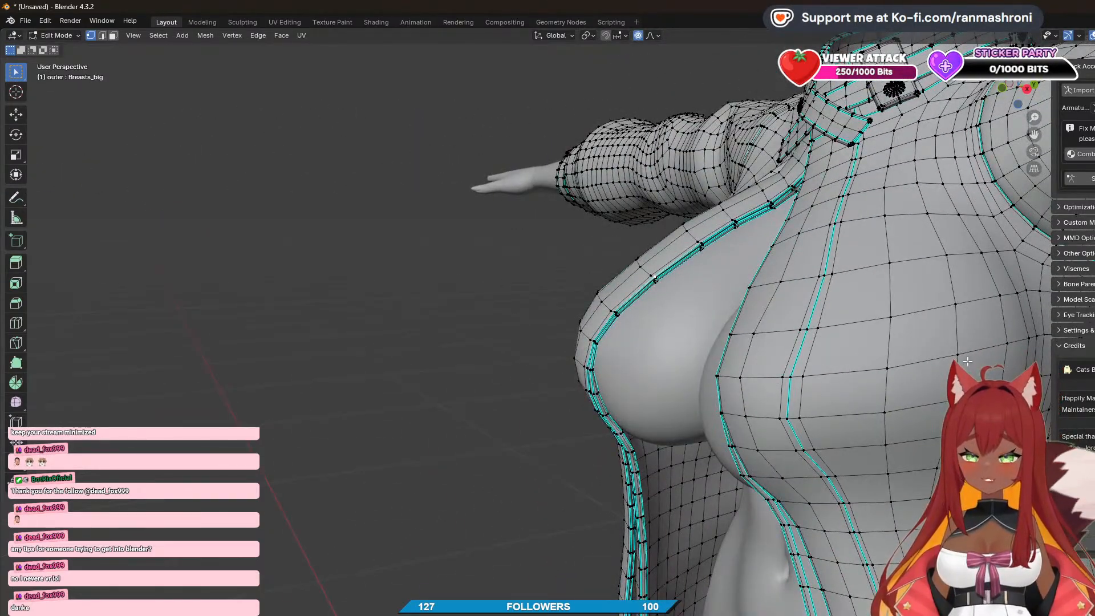
middle_drag(853, 350, 792, 318)
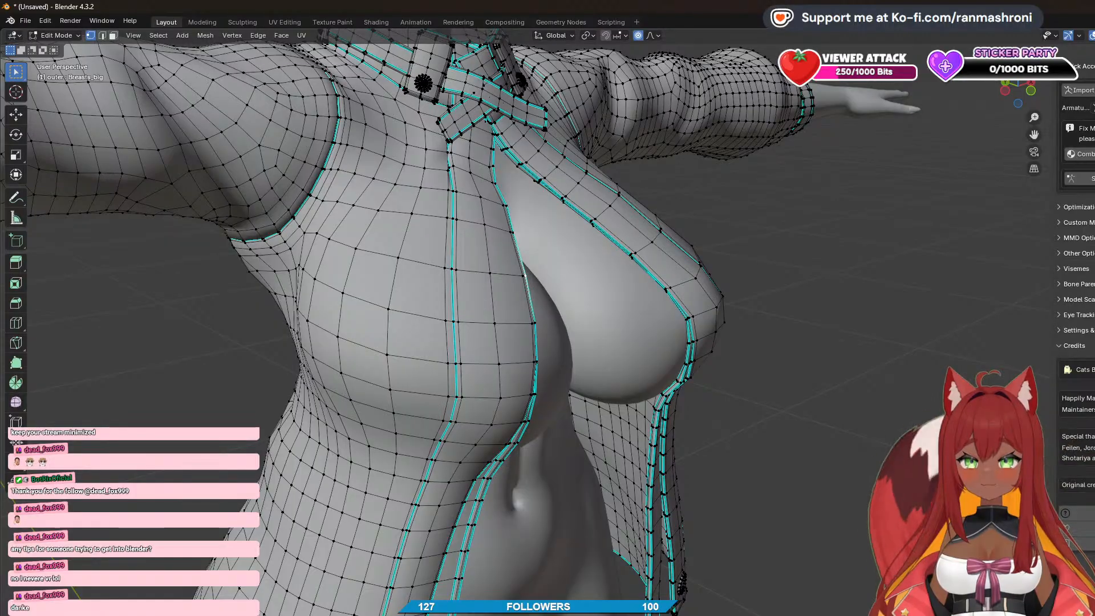
key(alt+z)
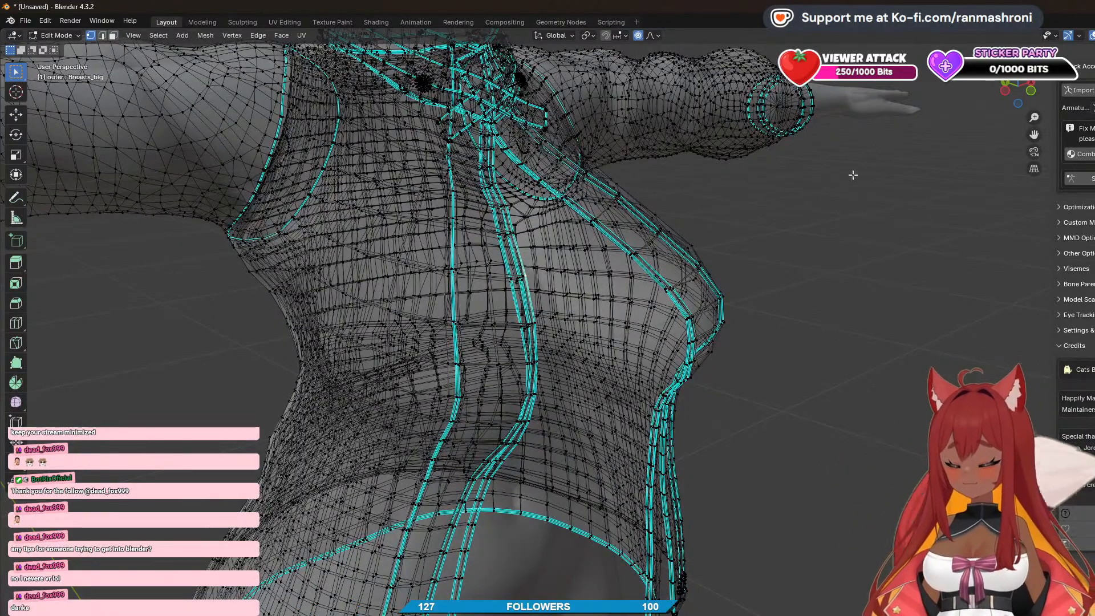
scroll(803, 196, up, 10)
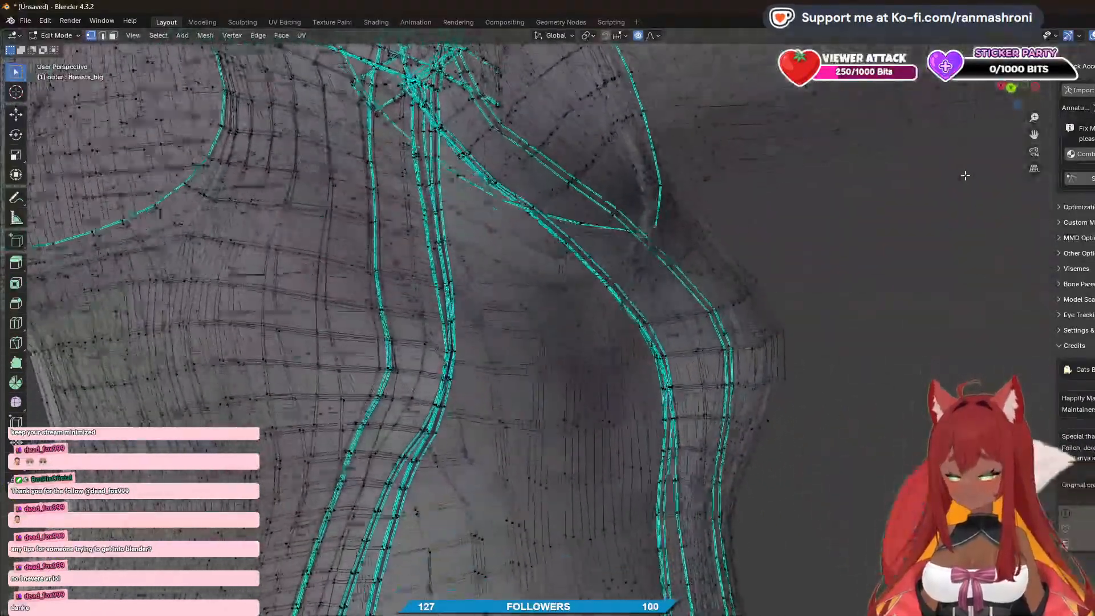
middle_drag(966, 175, 966, 266)
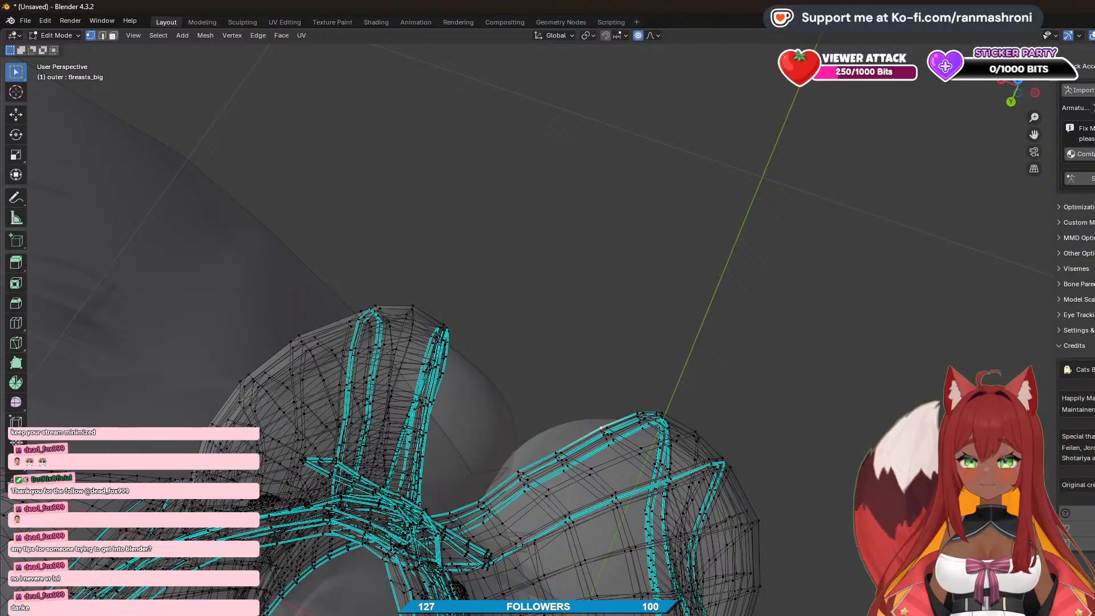
key(alt+z)
middle_drag(842, 178, 593, 132)
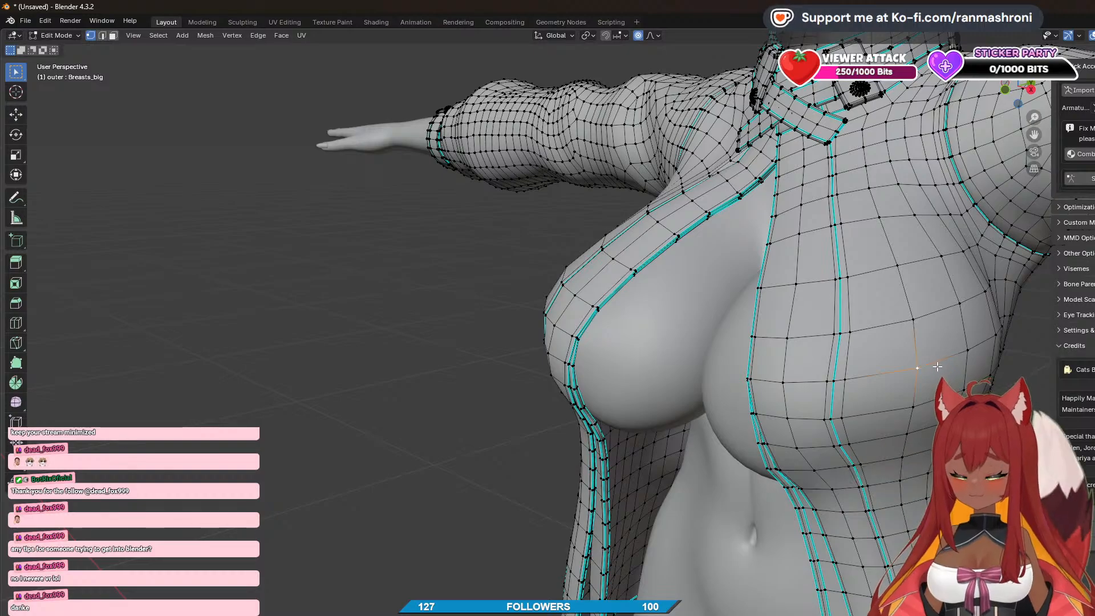
key(g)
key(y)
scroll(938, 366, down, 3)
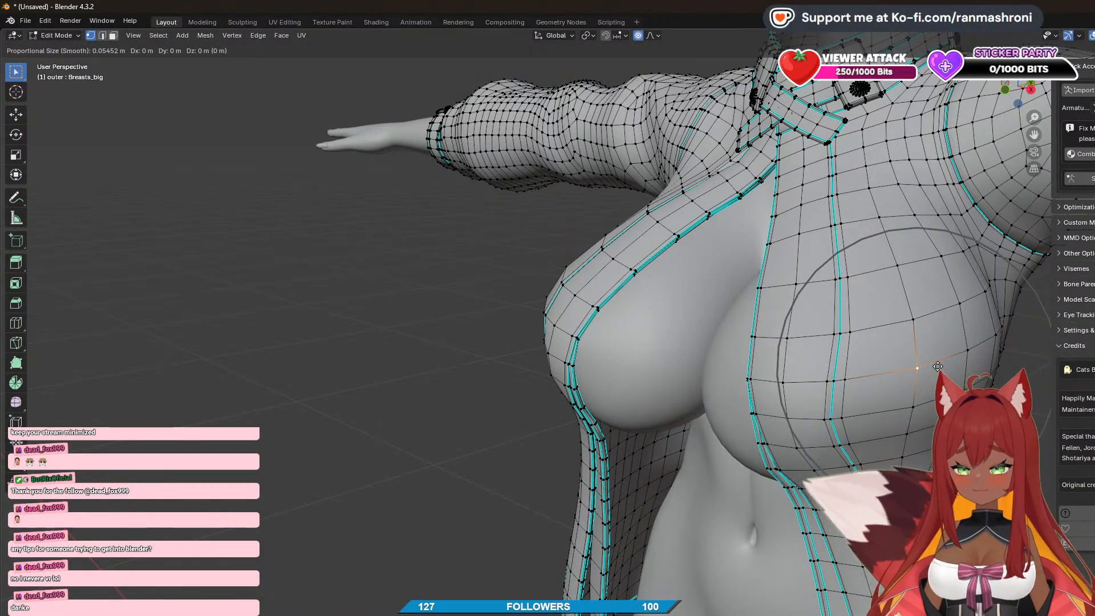
key(x)
scroll(939, 365, down, 4)
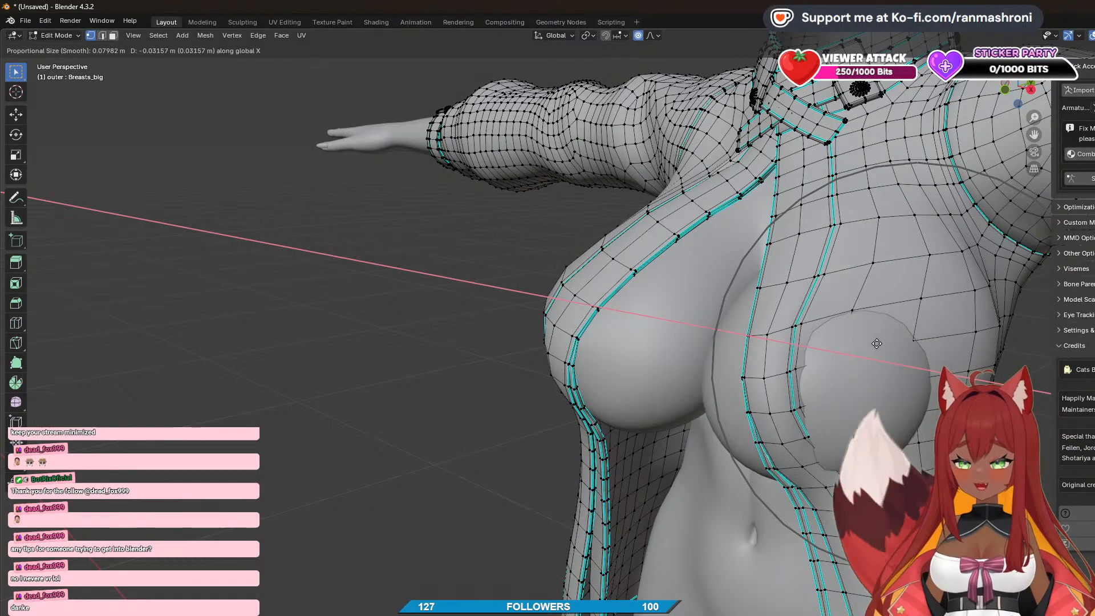
right_click(929, 354)
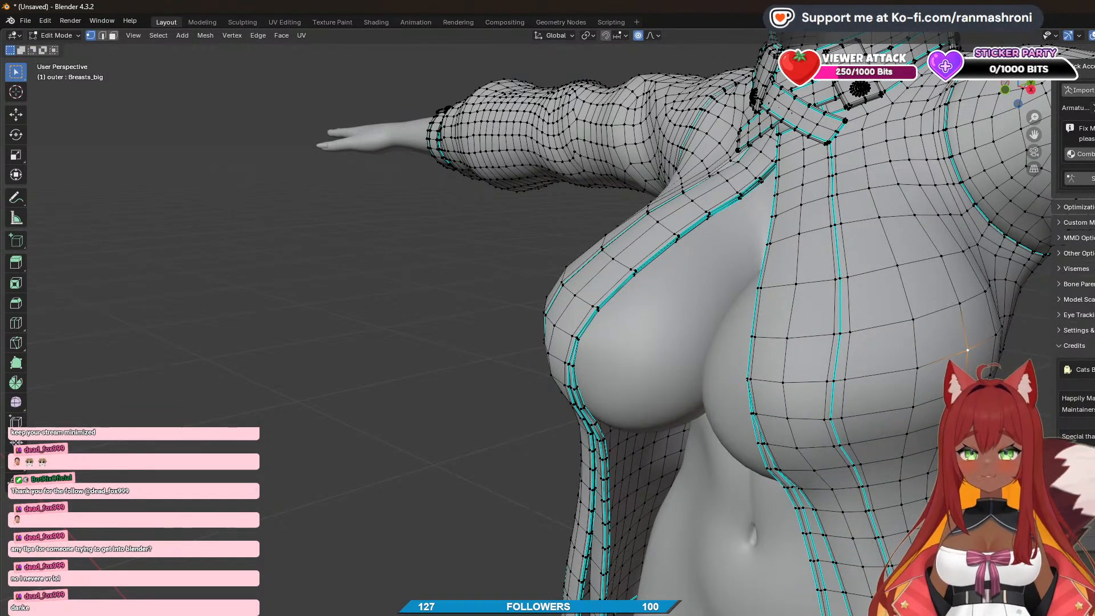
- Try to move the outer vertex on the jacket's left chest about -0.033 m along global X with a proportional size of about 0.106 m
middle_drag(935, 288, 735, 356)
scroll(875, 303, down, 3)
scroll(848, 314, up, 3)
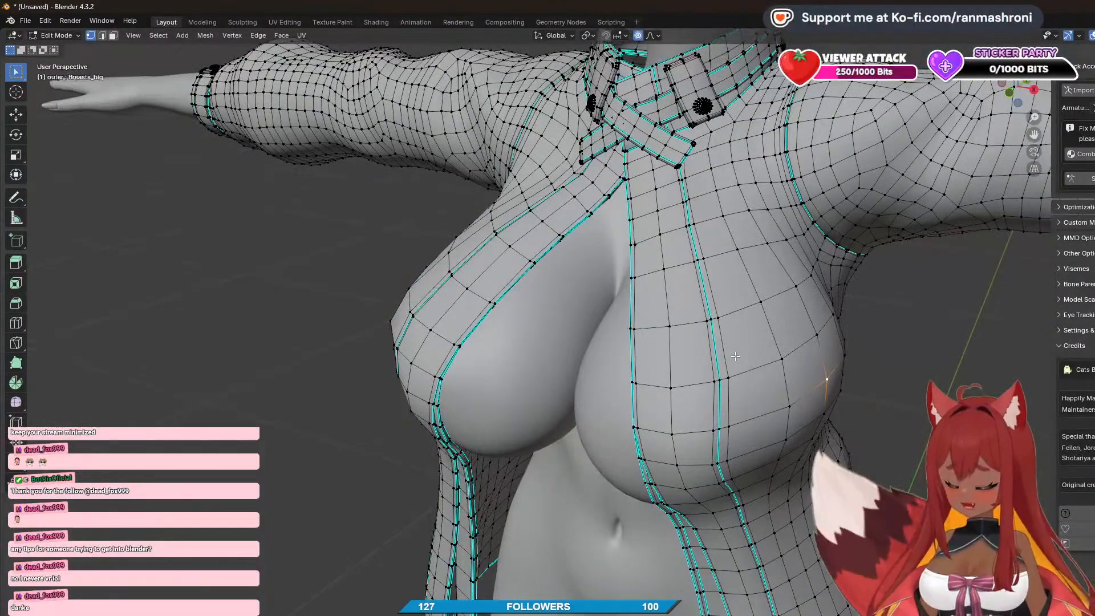
key(g)
key(y)
key(z)
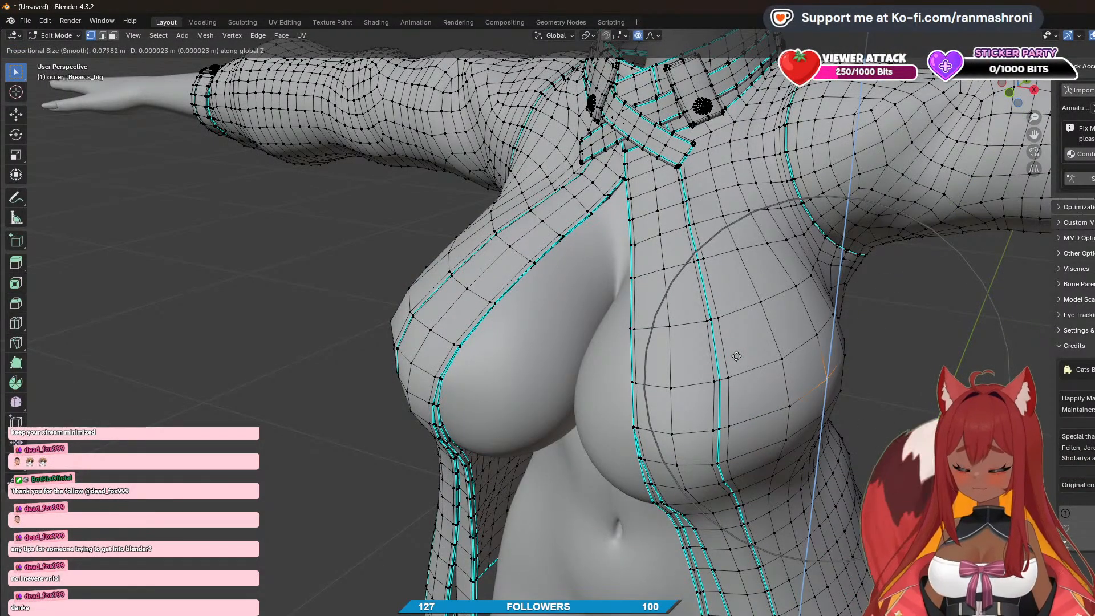
key(x)
scroll(736, 356, up, 5)
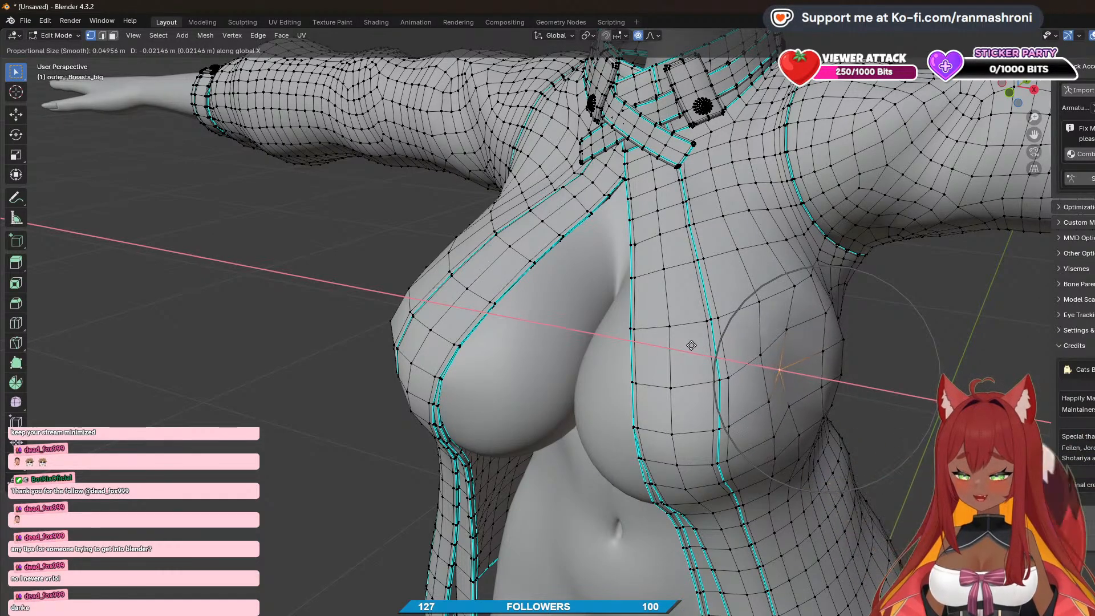
scroll(691, 345, down, 9)
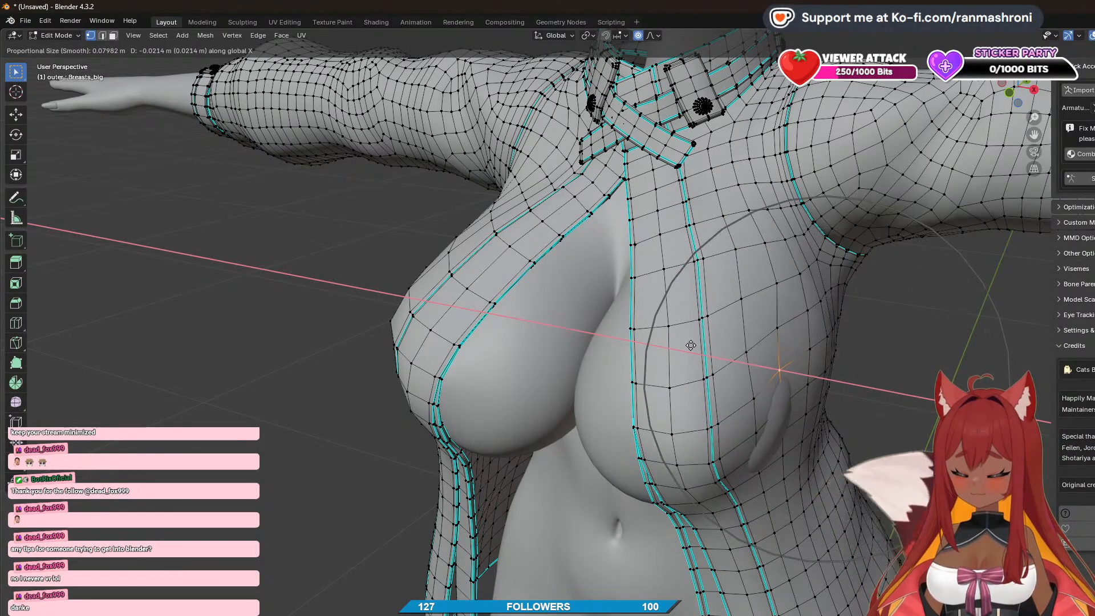
scroll(691, 345, down, 3)
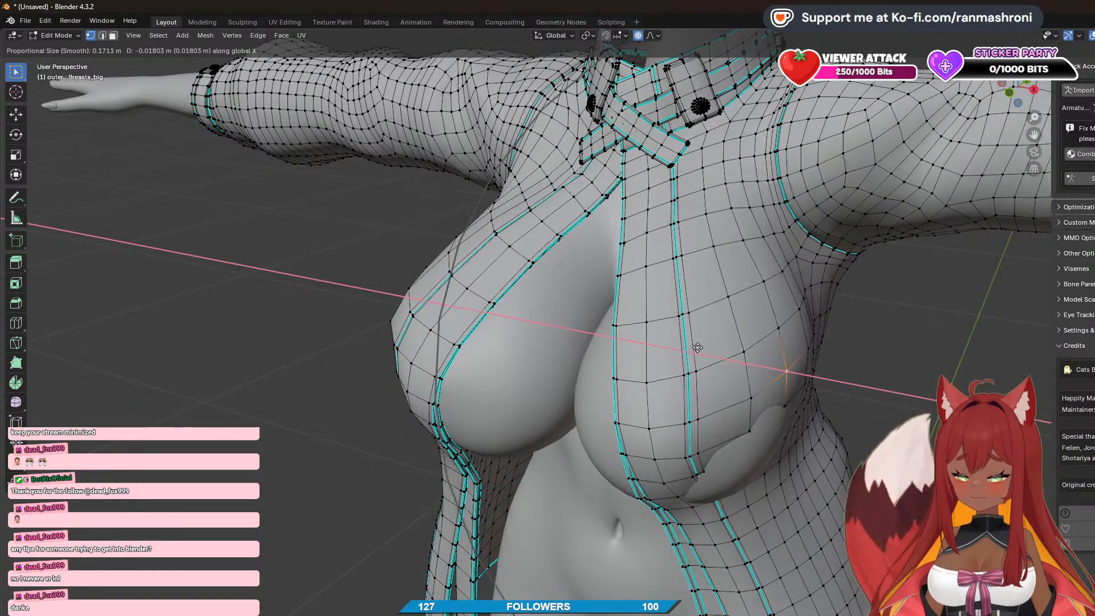
scroll(693, 347, up, 2)
scroll(687, 347, down, 4)
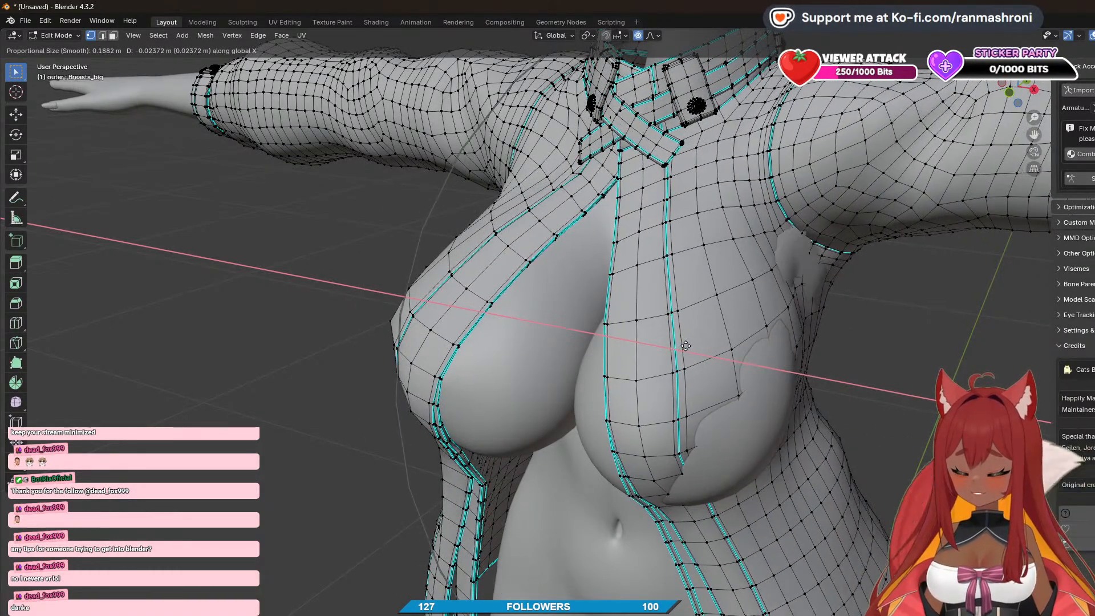
scroll(700, 351, up, 10)
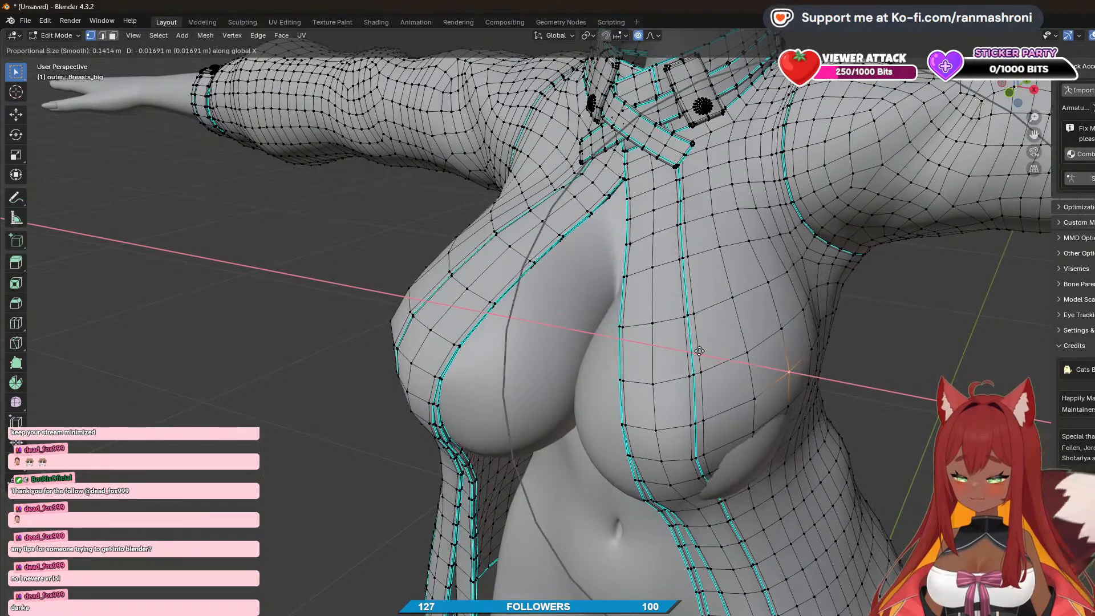
scroll(686, 348, up, 5)
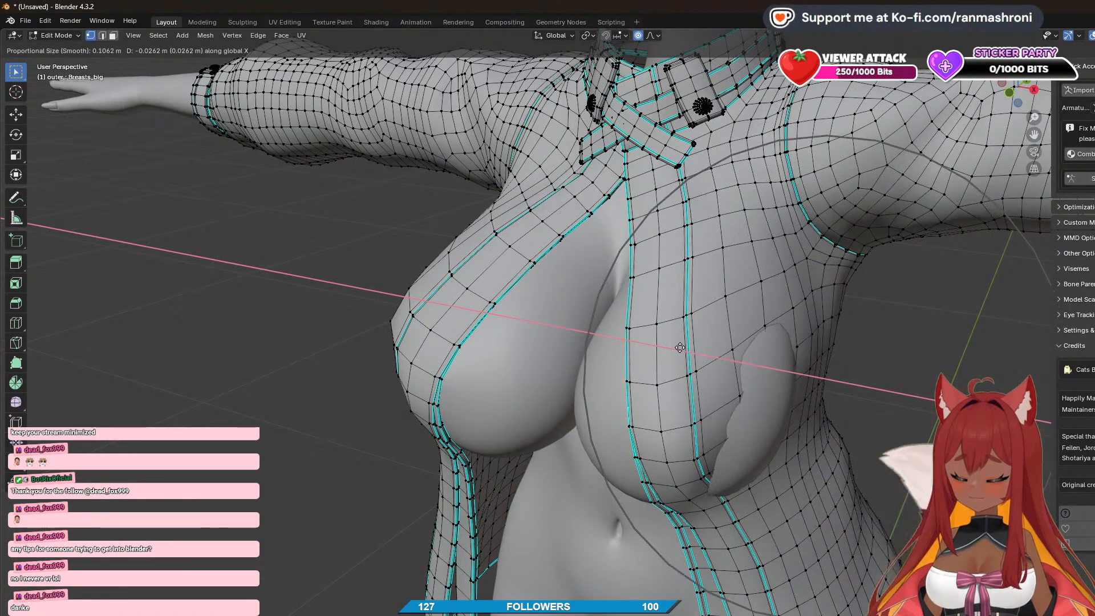
scroll(680, 347, down, 6)
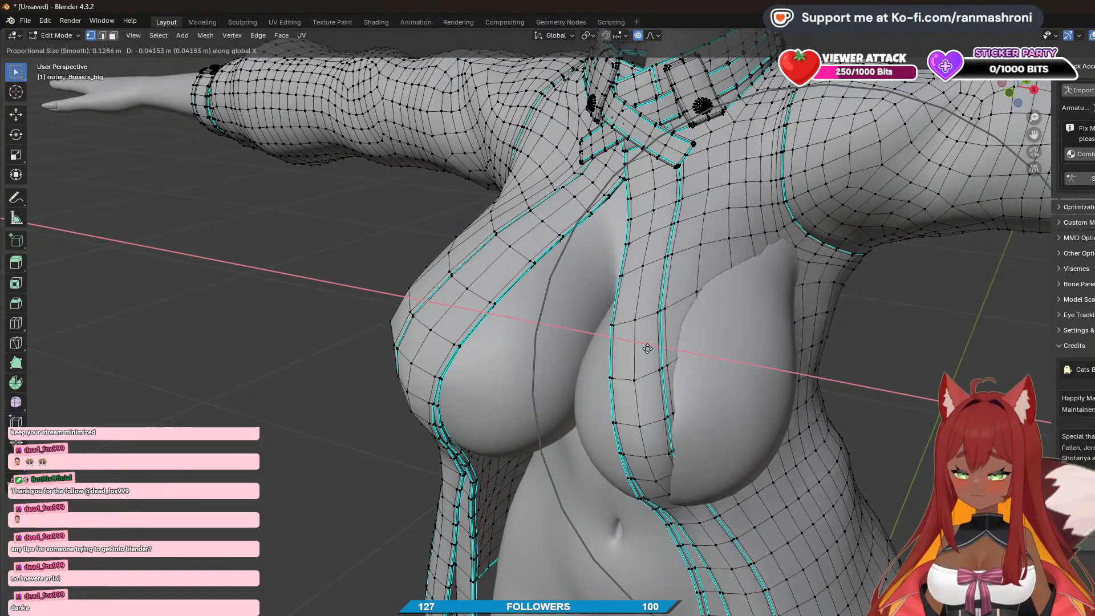
scroll(642, 348, up, 3)
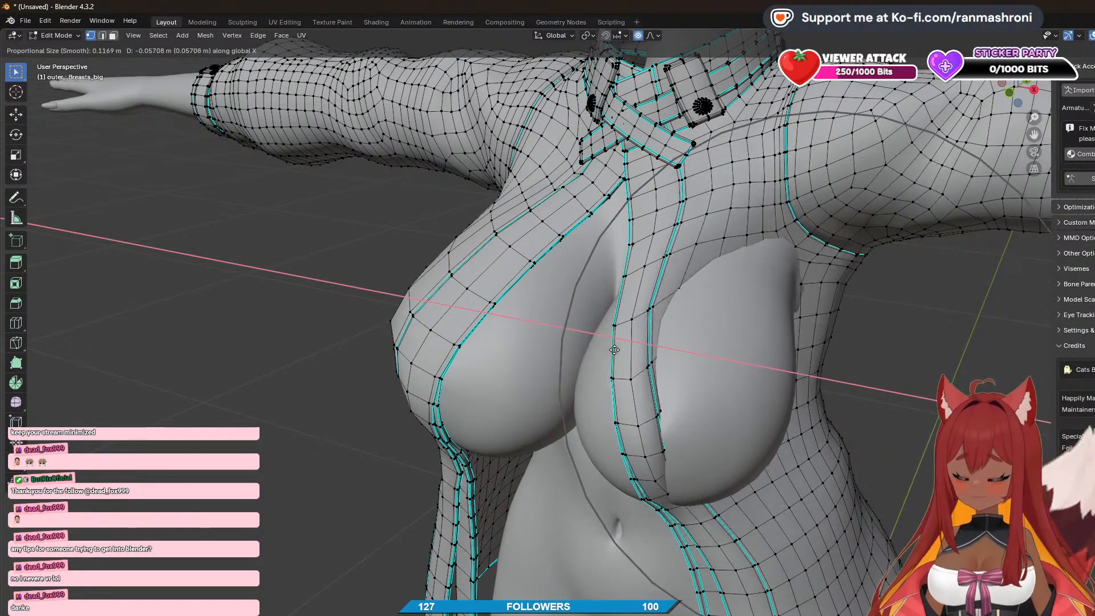
scroll(616, 350, down, 1)
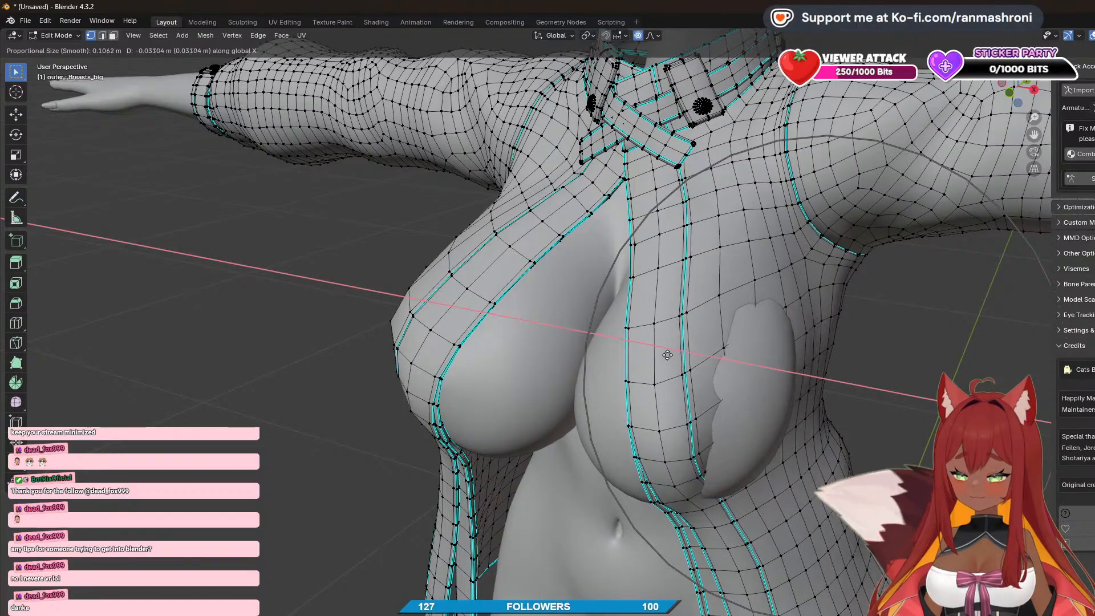
click(668, 355)
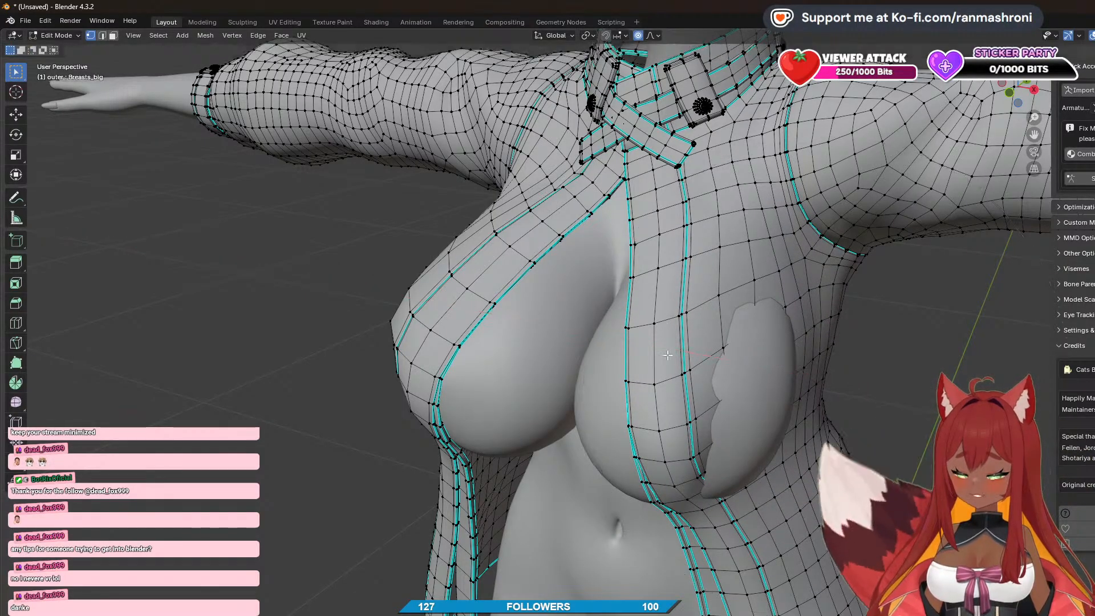
- Move the outermost vertex of the jacket's left chest slightly inward along global X with a proportional size of about 0.14 m
middle_drag(664, 347, 736, 324)
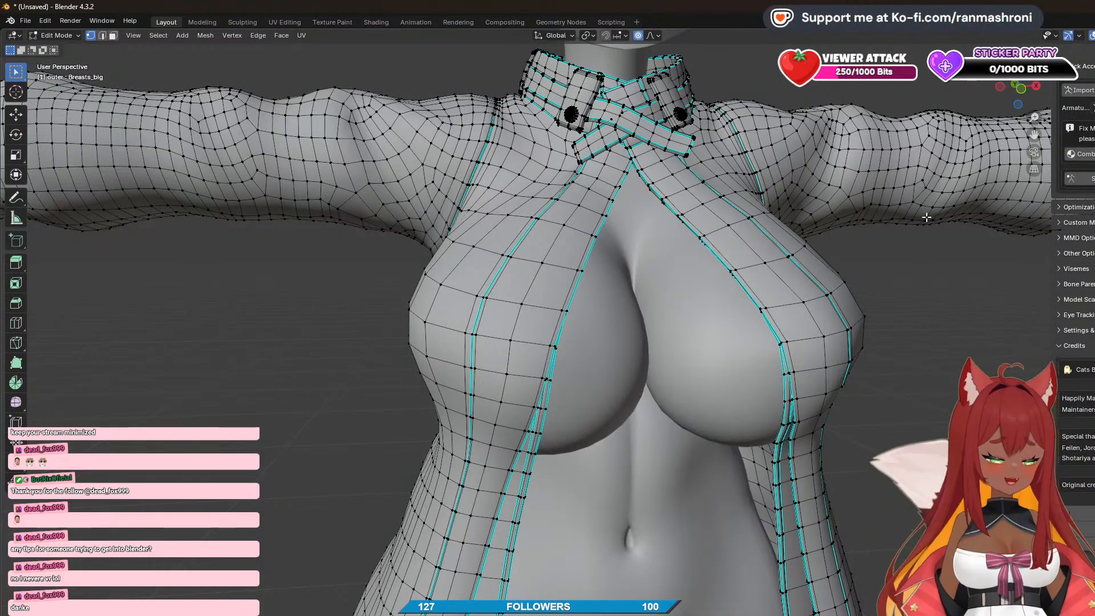
middle_drag(909, 234, 868, 253)
key(g)
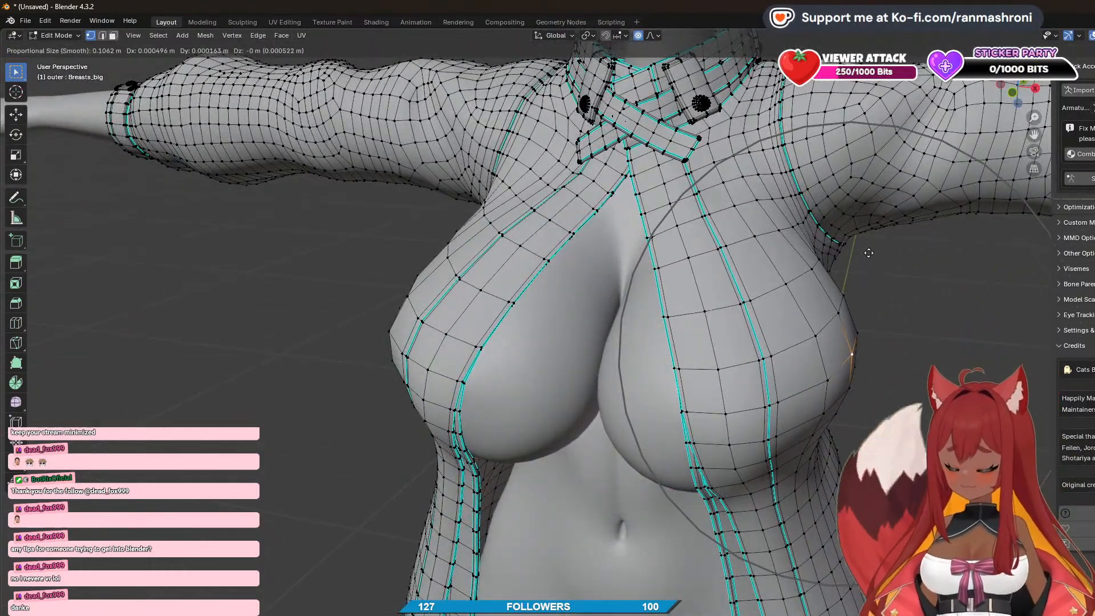
key(z)
key(x)
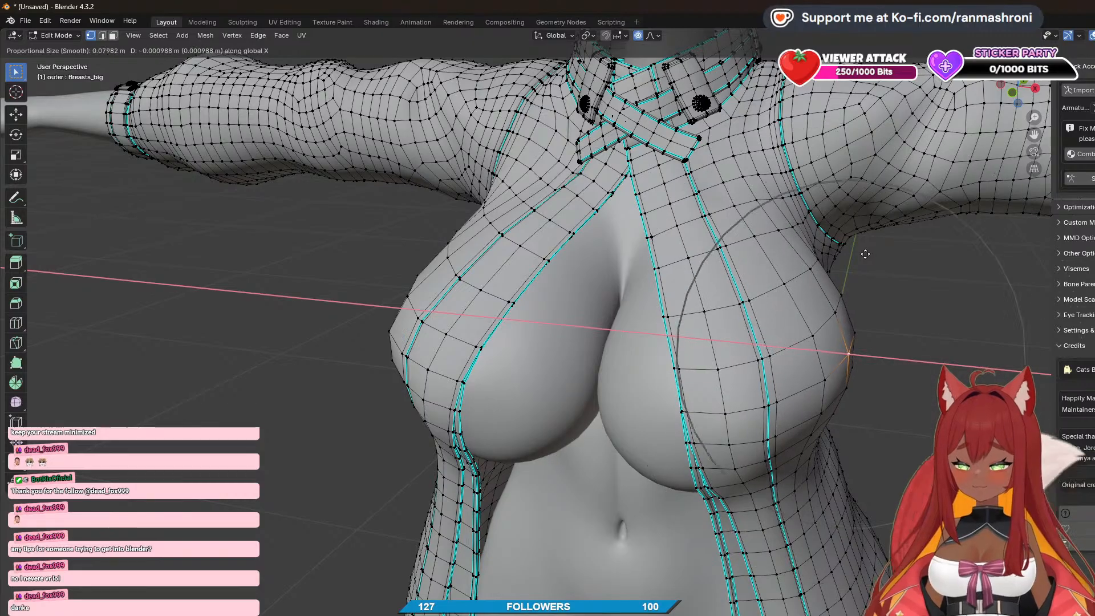
scroll(837, 256, down, 3)
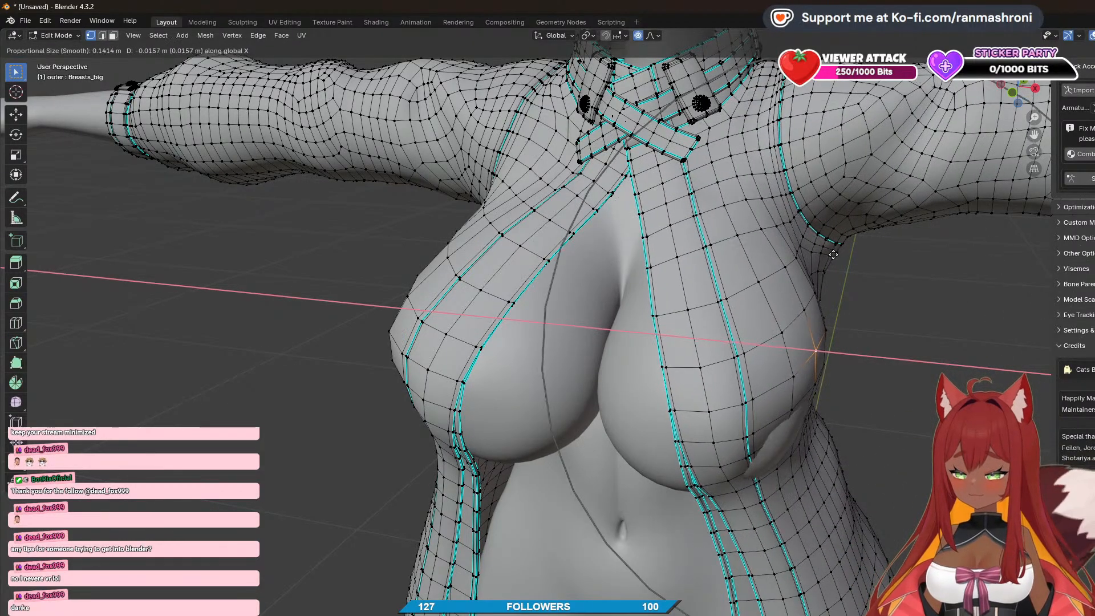
click(840, 251)
- Move the selected outer vertex of the jacket's left chest about -0.039 m along global X, using a proportional size of about 0.117 m
middle_drag(839, 250, 811, 249)
key(g)
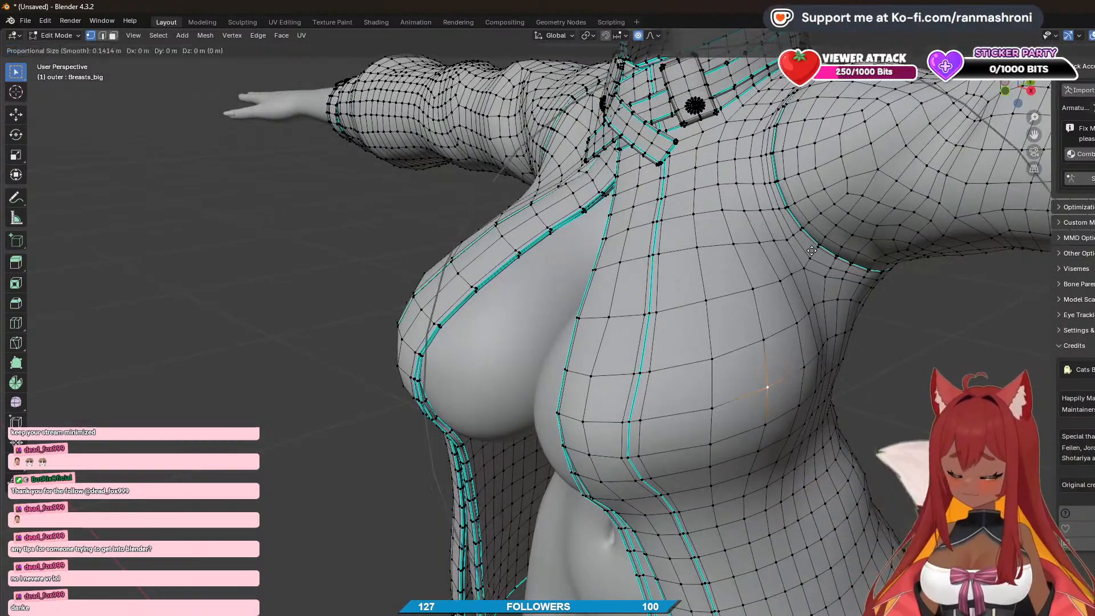
key(x)
scroll(810, 251, up, 4)
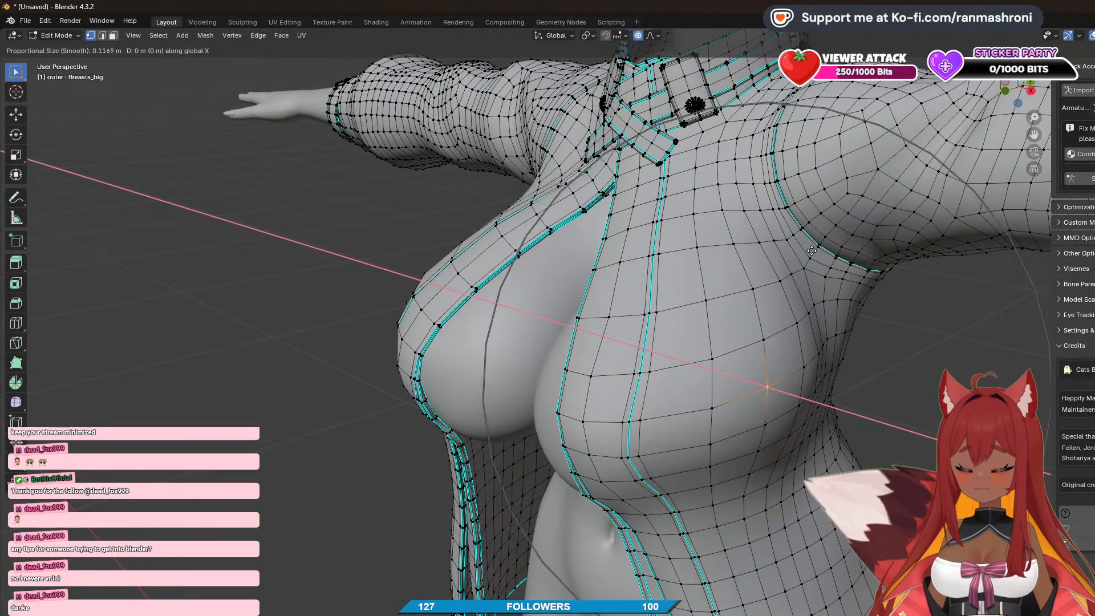
scroll(809, 251, up, 6)
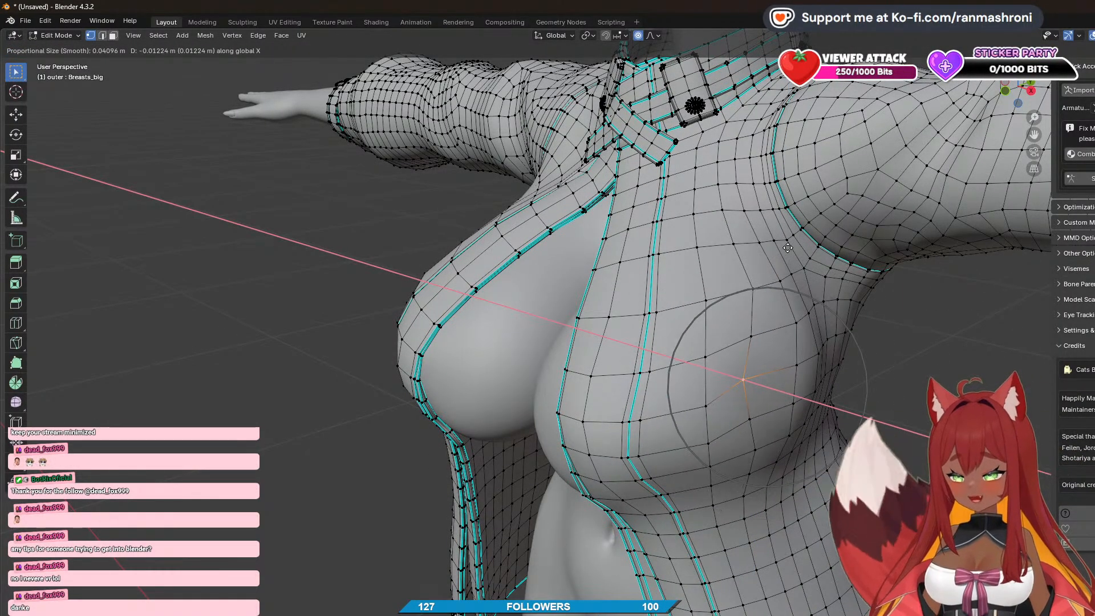
scroll(782, 246, down, 8)
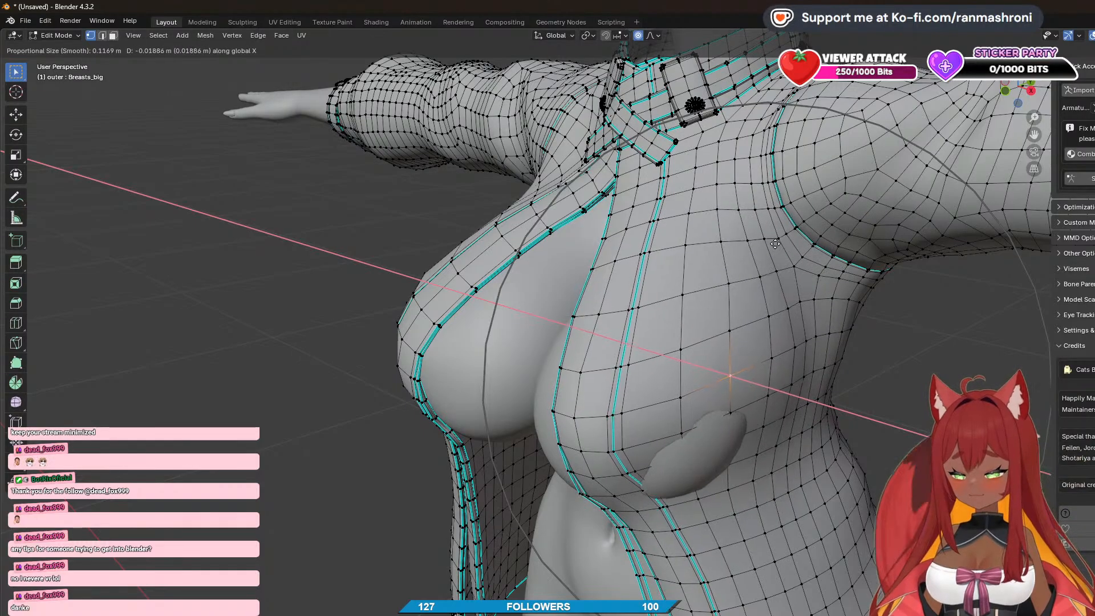
mouse_move(753, 242)
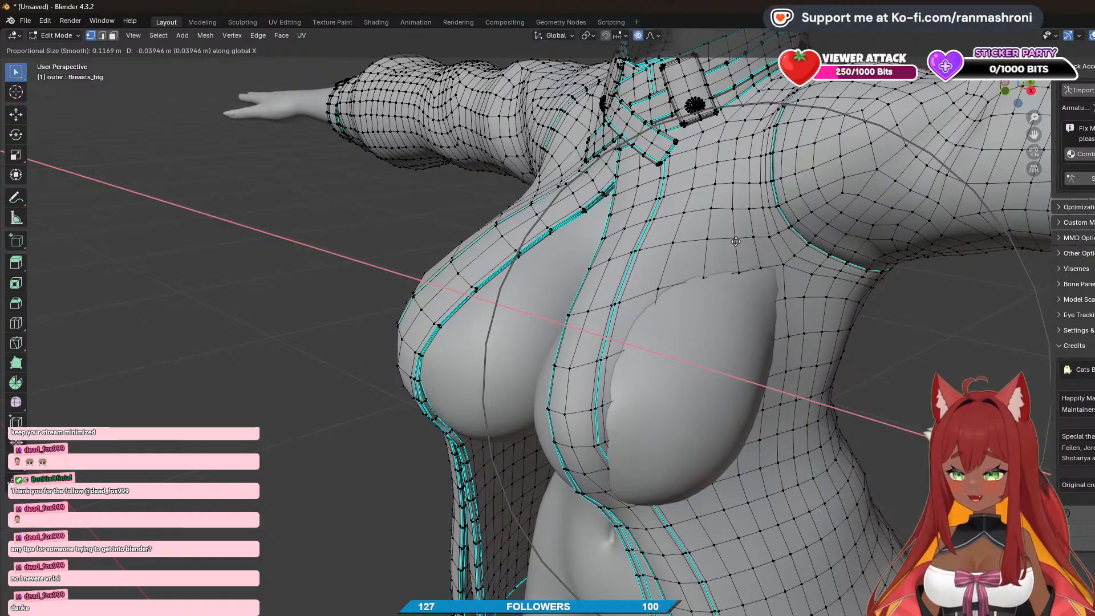
click(736, 242)
- Move the outer vertex of the jacket's right chest inward about 0.038 m along global X, using a proportional size of about 0.117 m
middle_drag(736, 242, 707, 277)
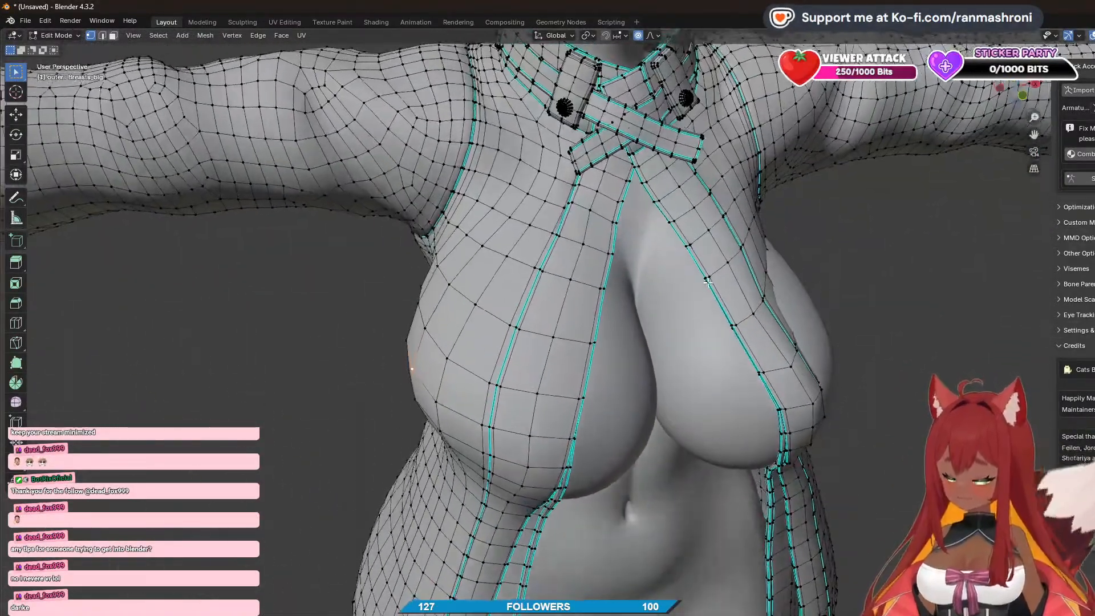
key(g)
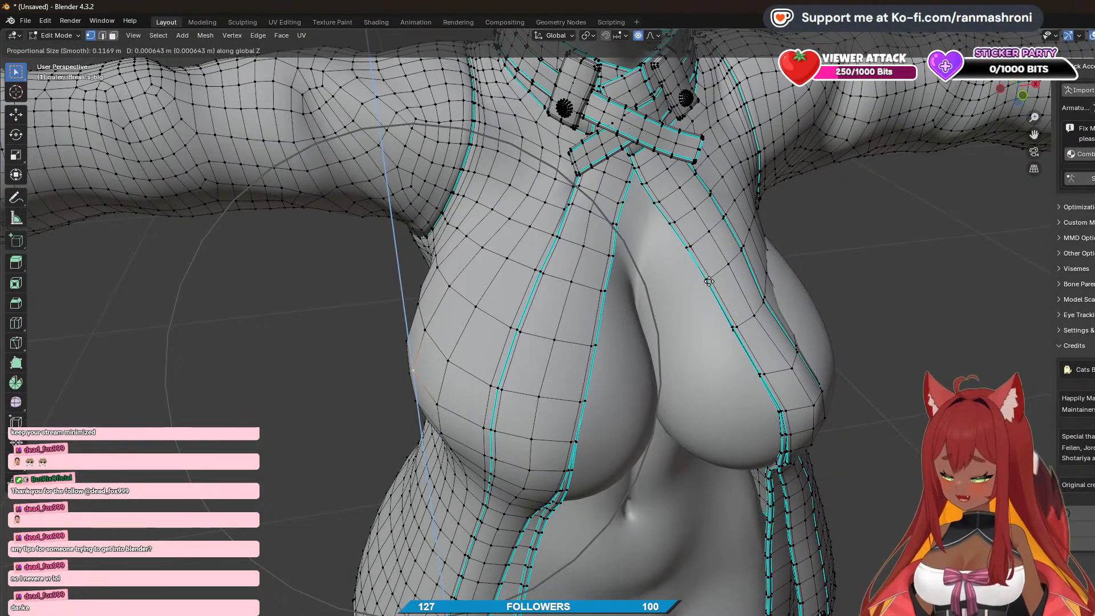
key(x)
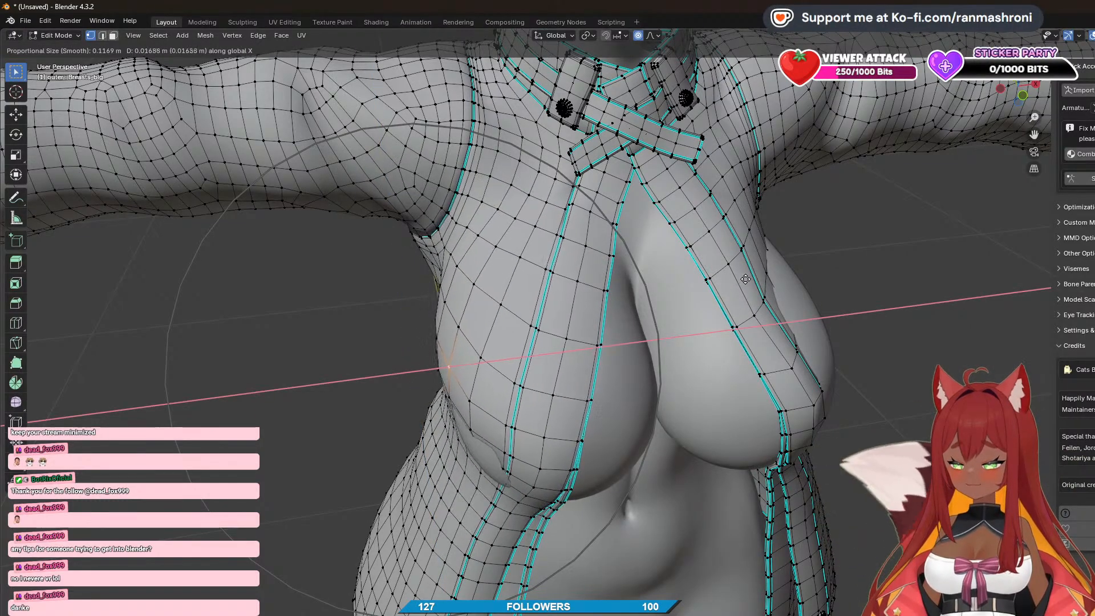
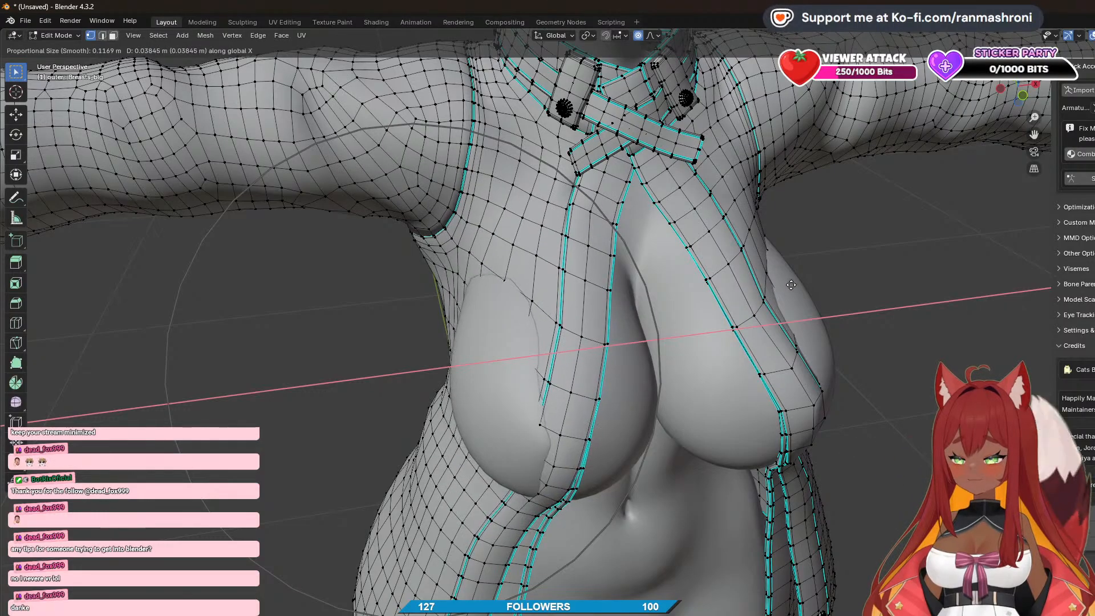
click(793, 284)
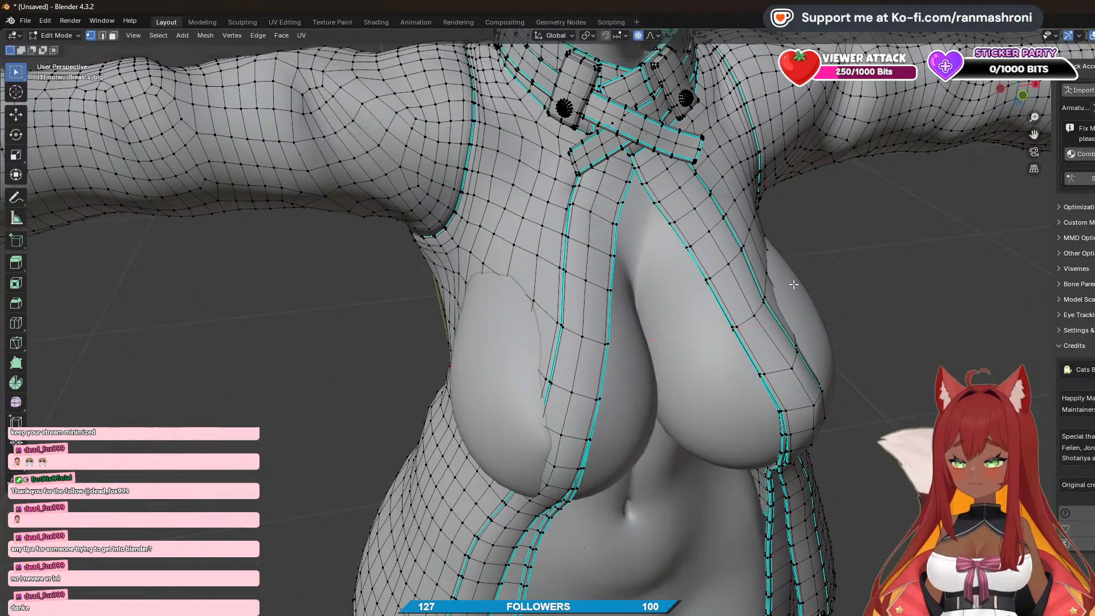
- Move the sunken vertex on the left chest's outer side outward about 0.0225 m along global X, using a proportional size of about 0.066 m
middle_drag(794, 284, 737, 276)
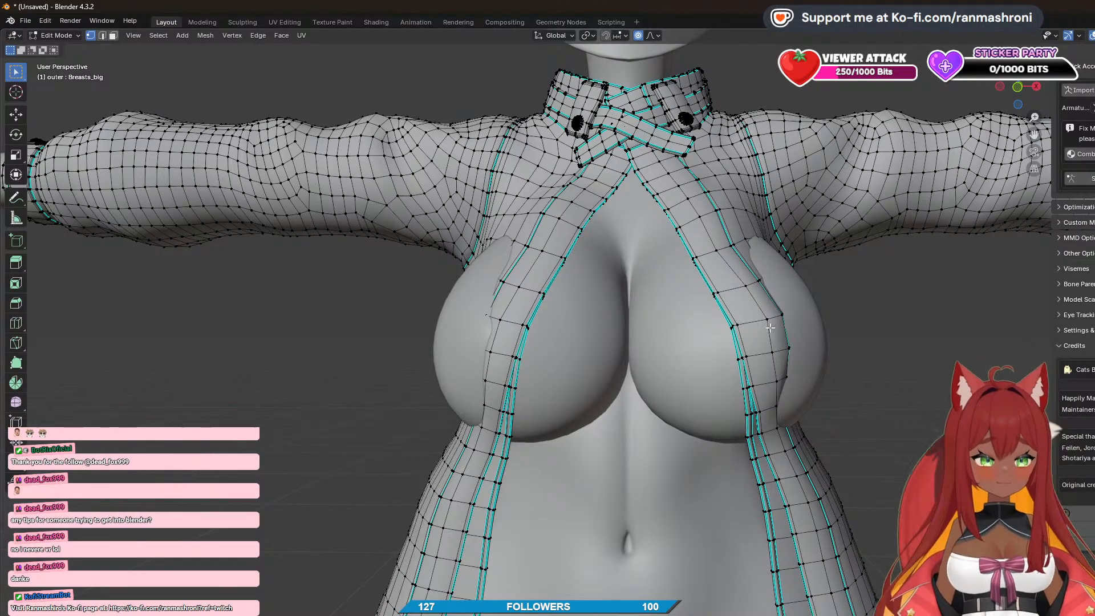
middle_drag(770, 328, 722, 346)
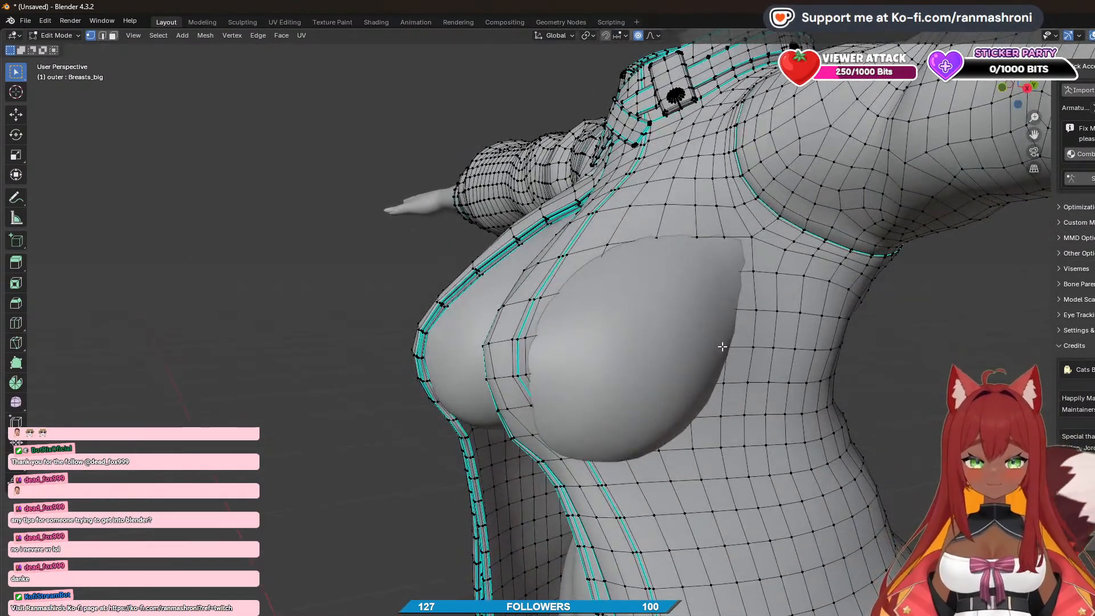
scroll(722, 346, up, 3)
middle_drag(789, 345, 695, 398)
scroll(677, 330, down, 3)
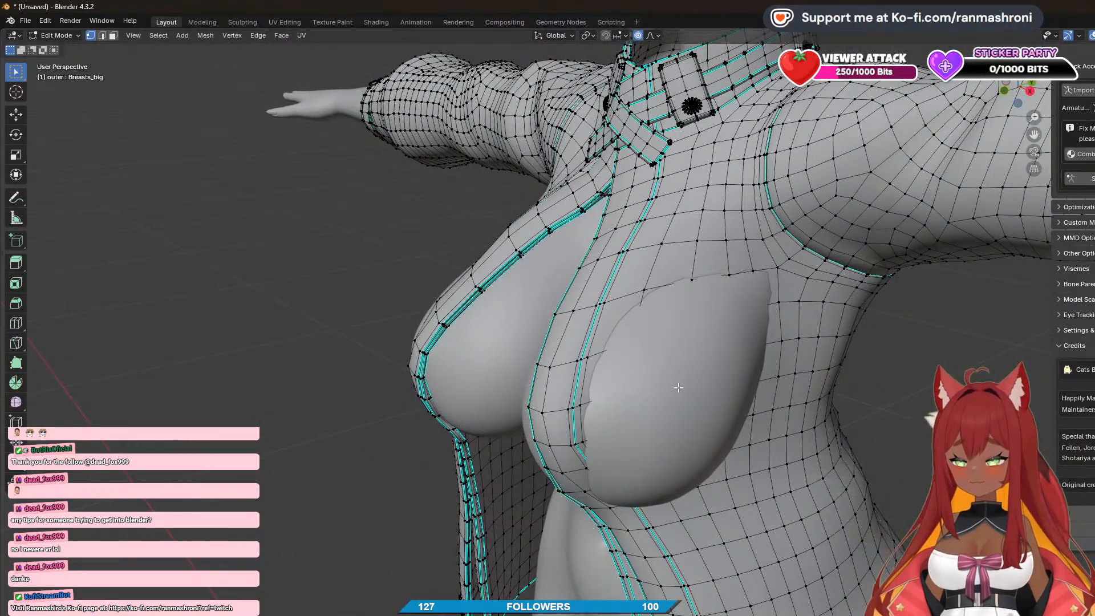
key(g)
key(y)
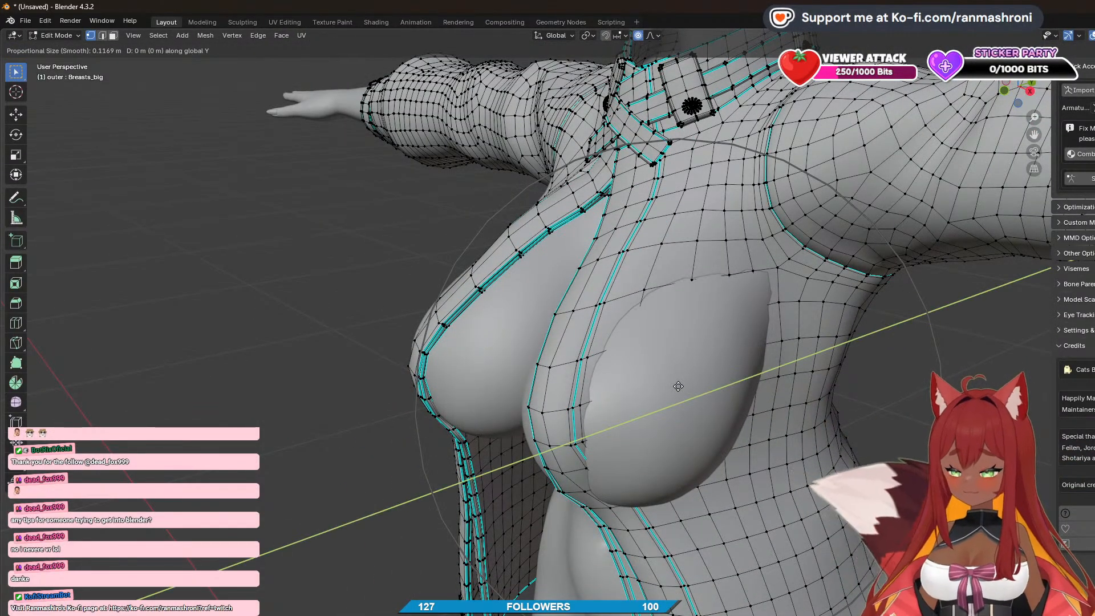
key(z)
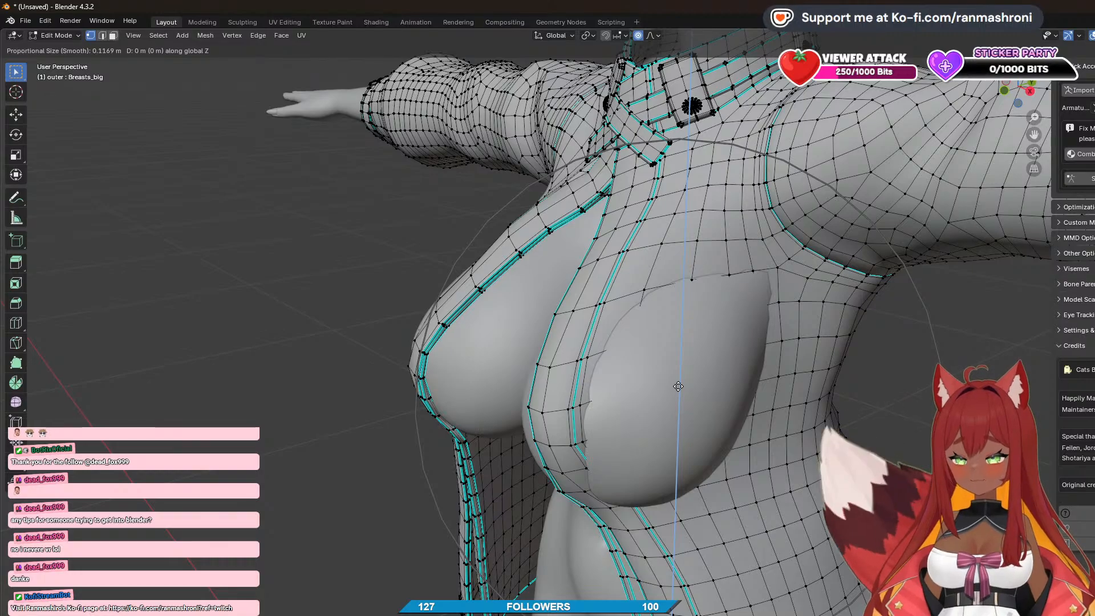
key(x)
scroll(681, 387, up, 7)
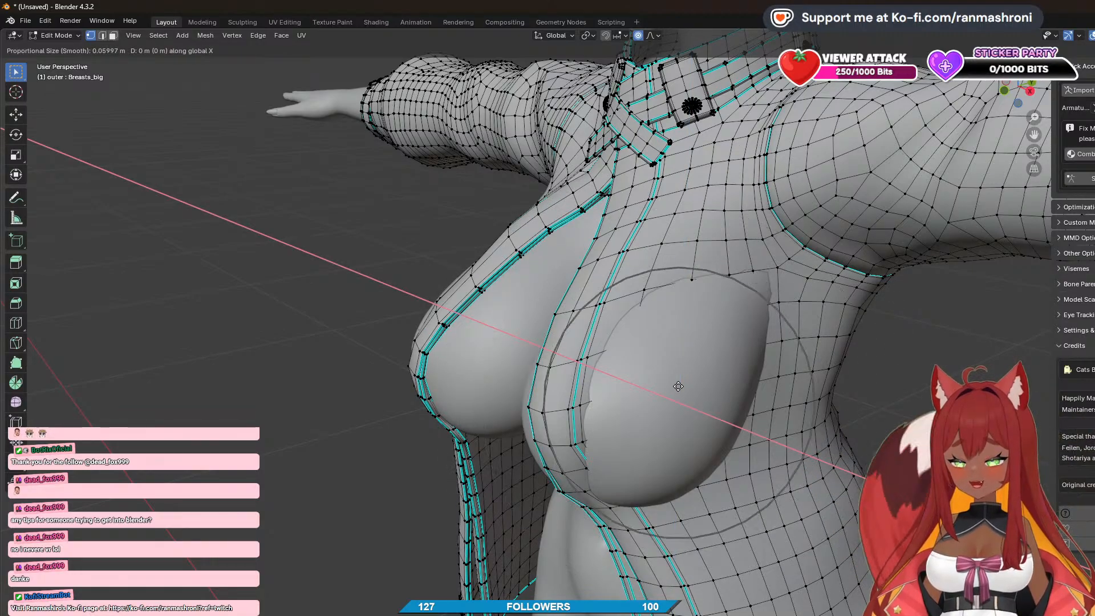
scroll(690, 389, up, 3)
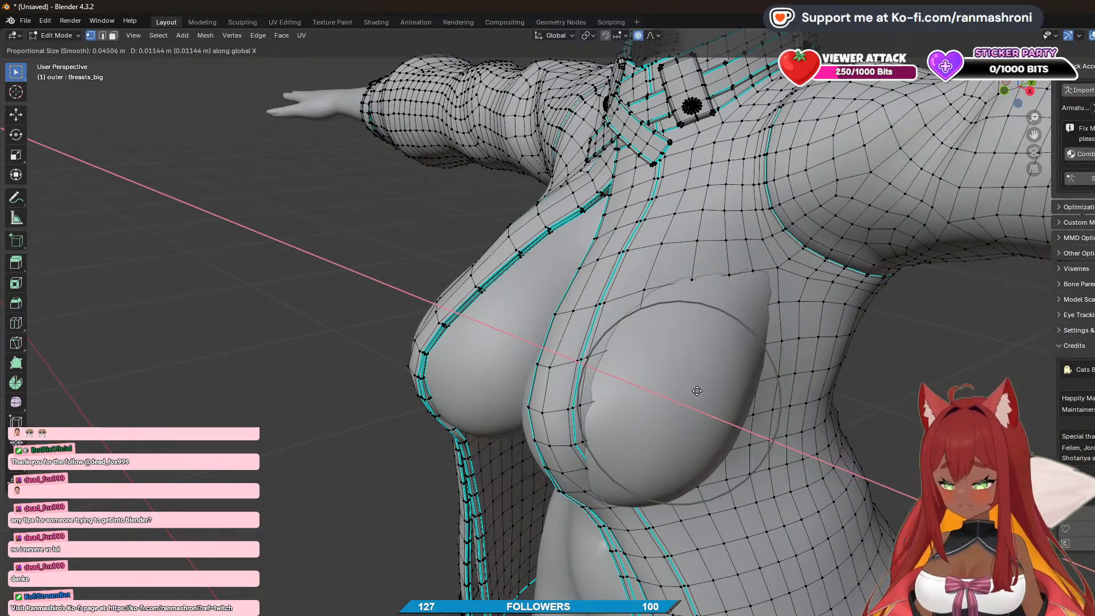
scroll(722, 400, down, 3)
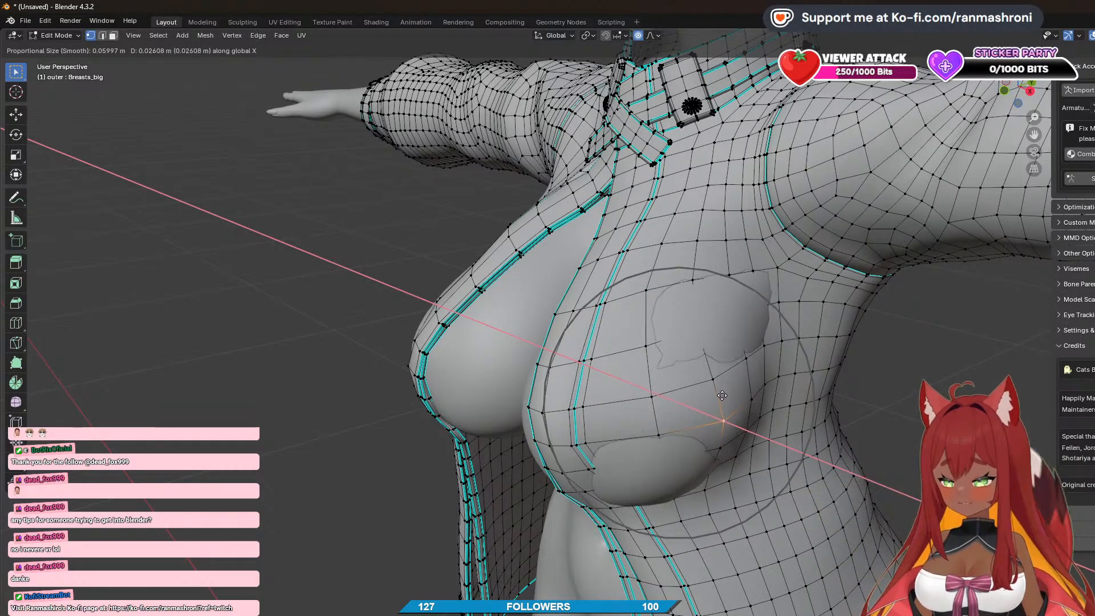
scroll(722, 395, down, 1)
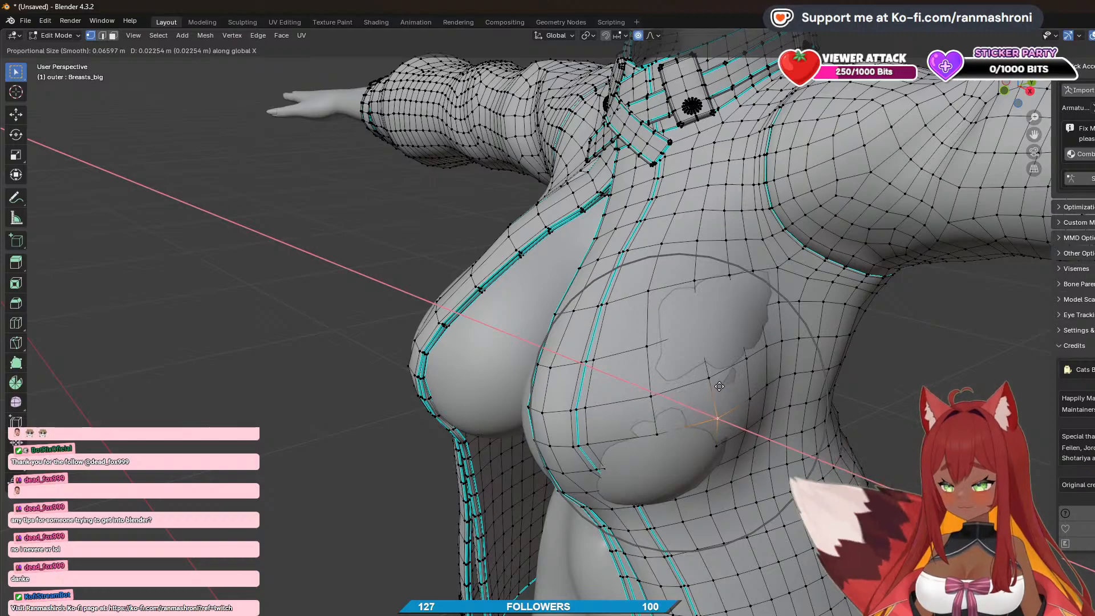
click(719, 386)
- Pull the same left-chest side vertex back about -0.0015 m along global X, keeping a proportional size of about 0.066 m
middle_drag(719, 386, 862, 355)
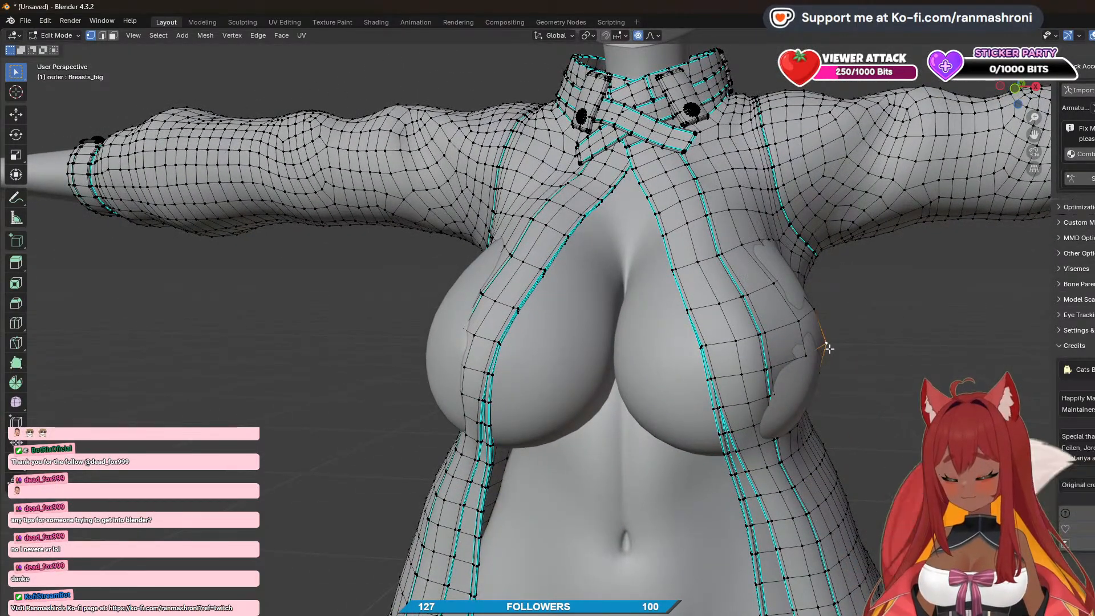
key(g)
key(x)
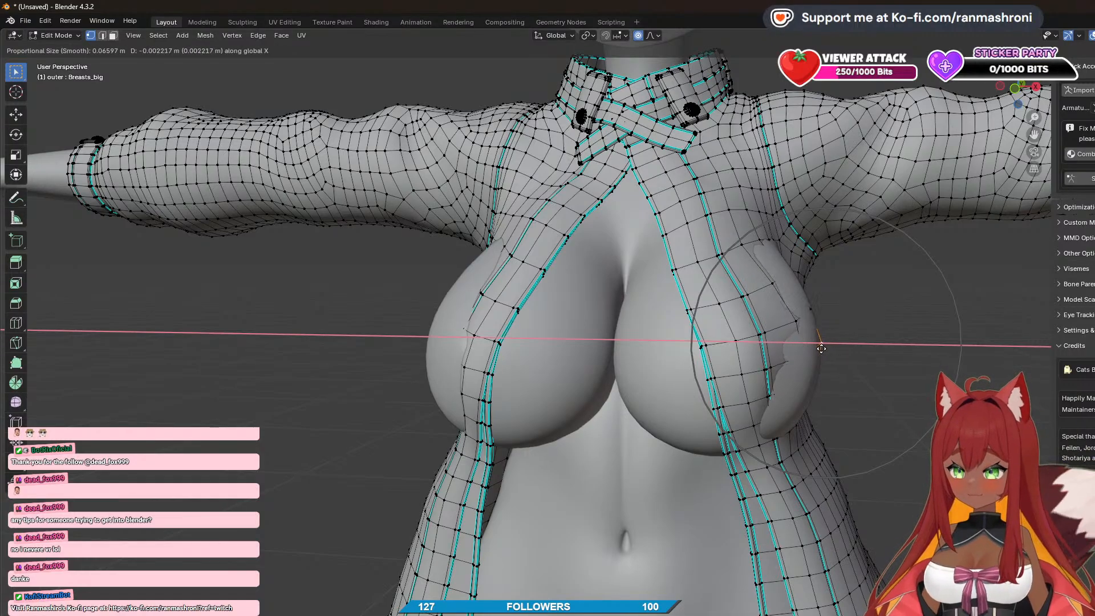
scroll(818, 349, down, 1)
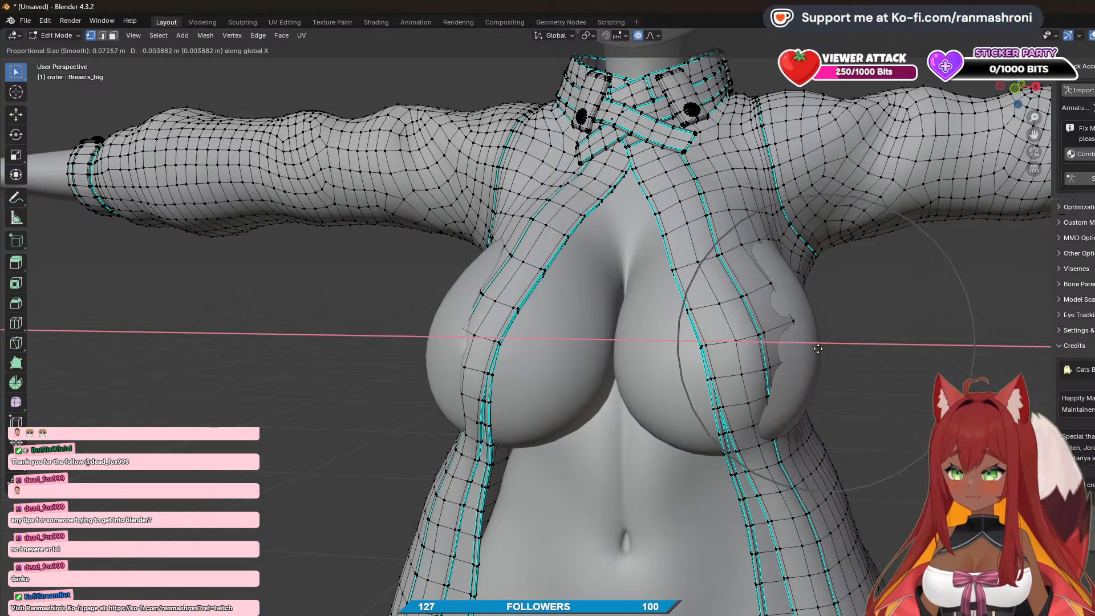
scroll(821, 348, down, 3)
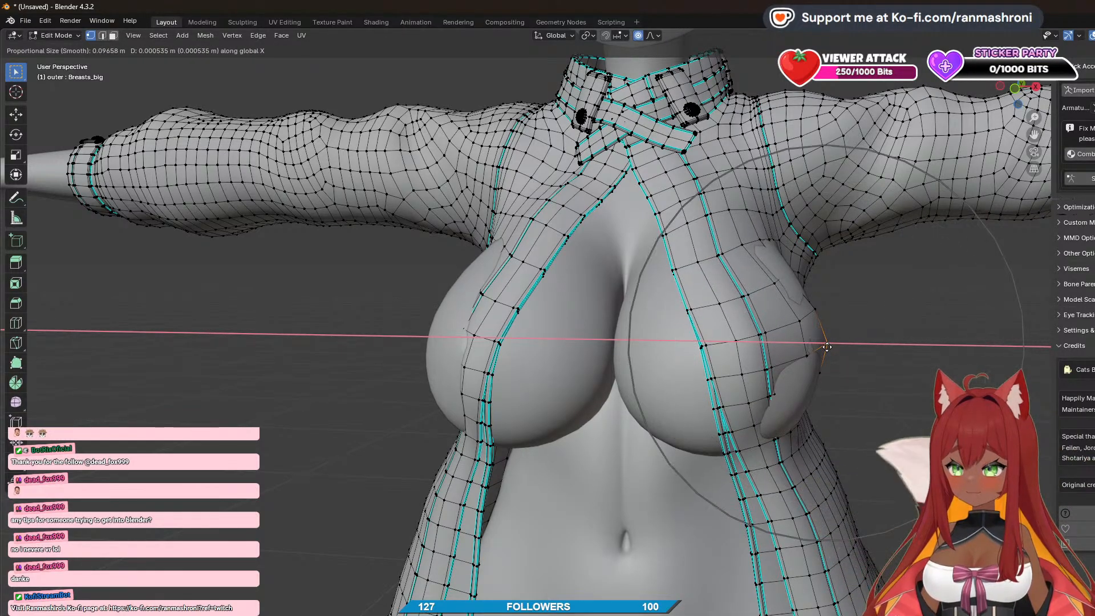
scroll(826, 345, down, 2)
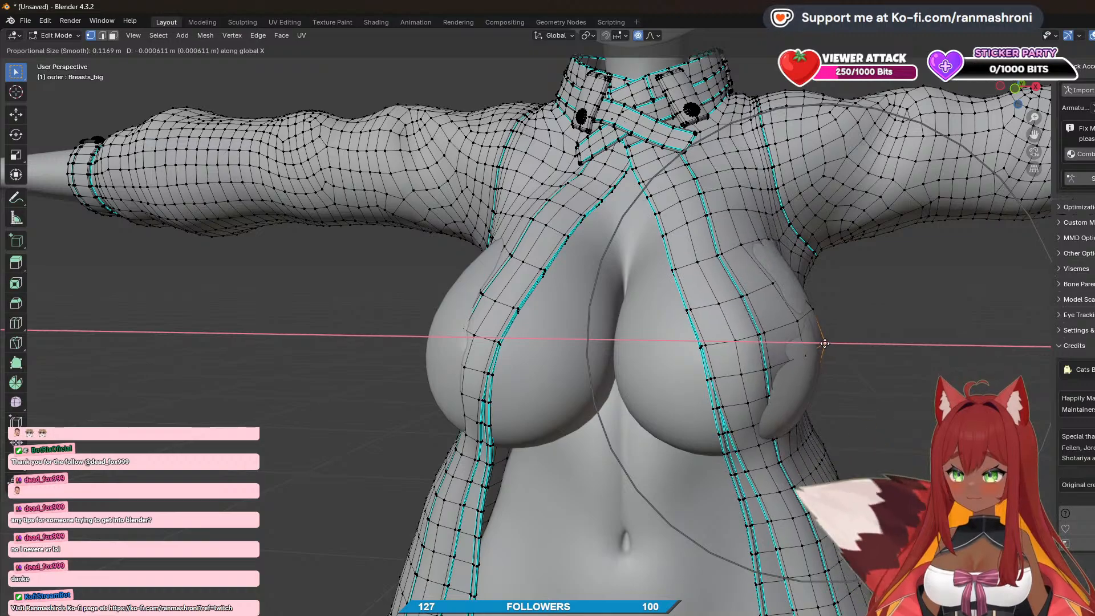
scroll(822, 343, up, 6)
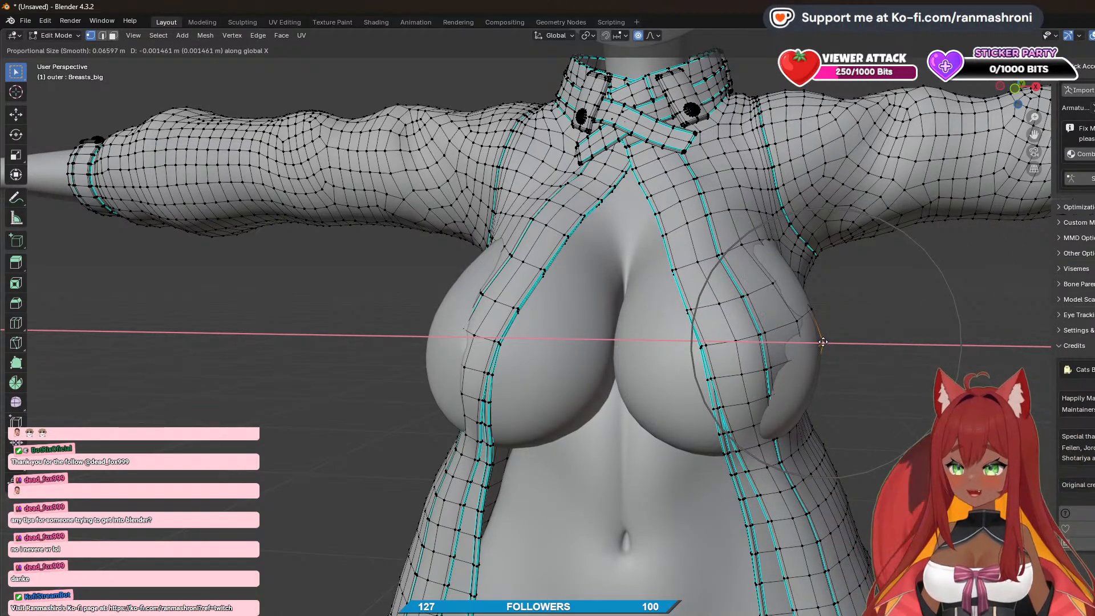
click(824, 342)
- Select the hidden vertex in the upper gap of the left chest's side and move it about 0.0028 m along global X, proportional size about 0.045 m
middle_drag(823, 342, 770, 367)
scroll(770, 367, up, 4)
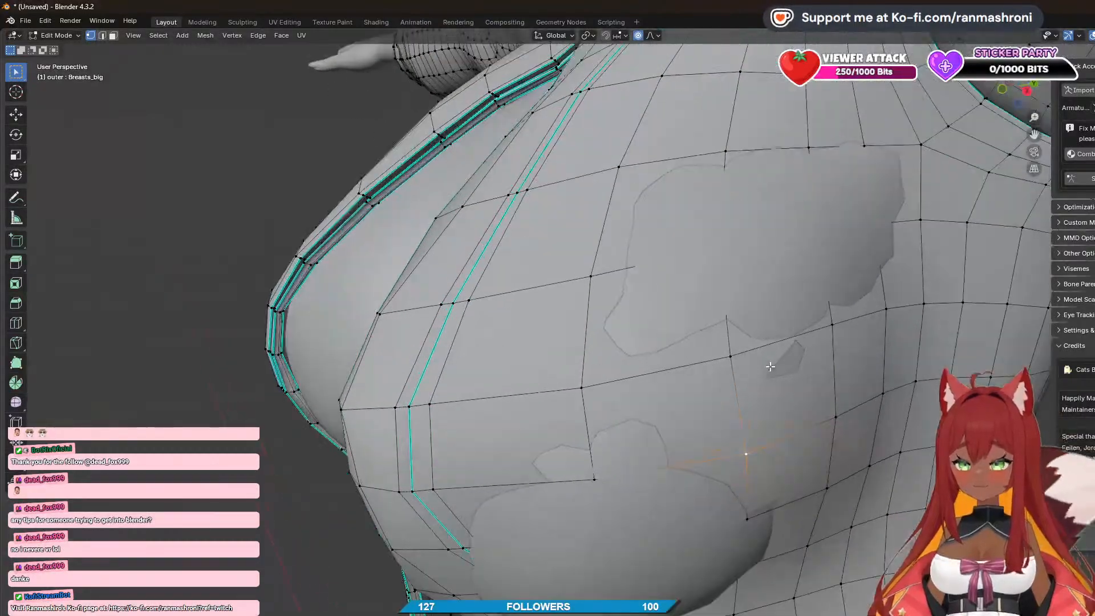
click(740, 249)
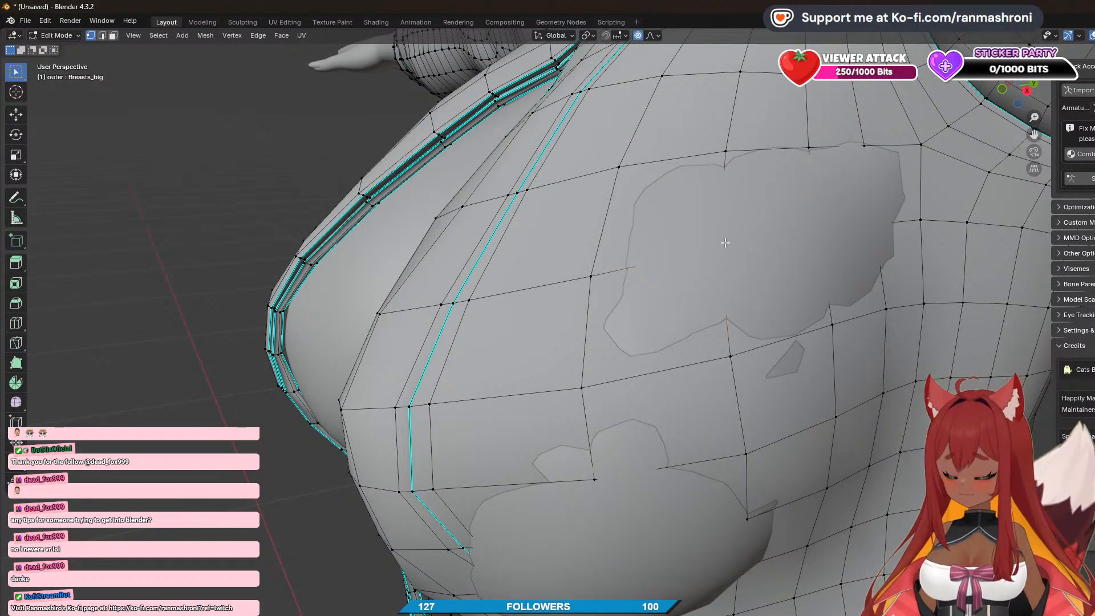
key(g)
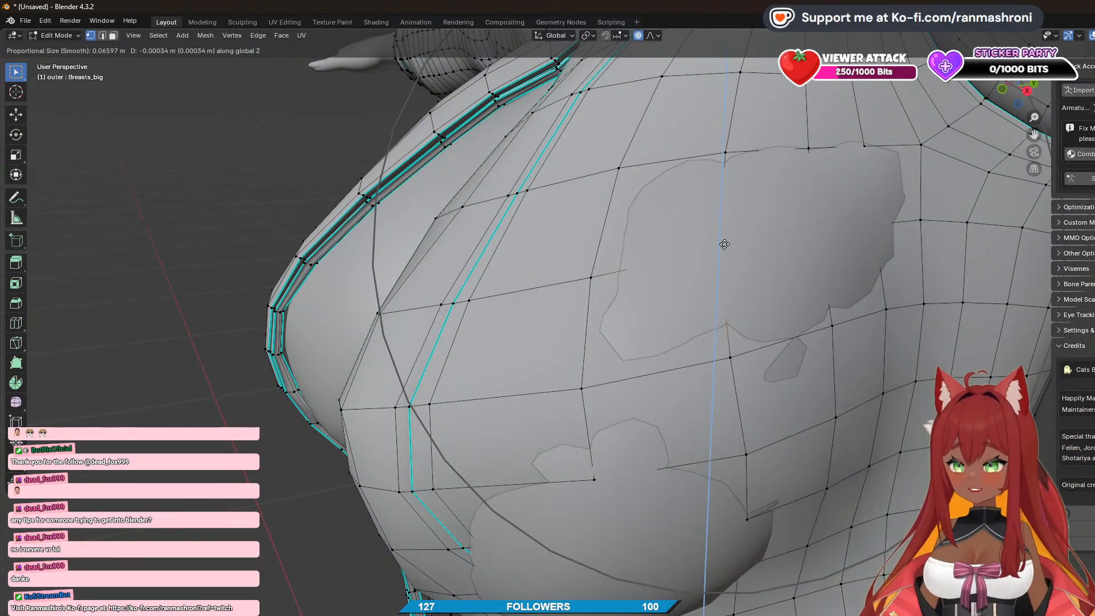
key(x)
scroll(725, 244, up, 3)
scroll(727, 245, up, 1)
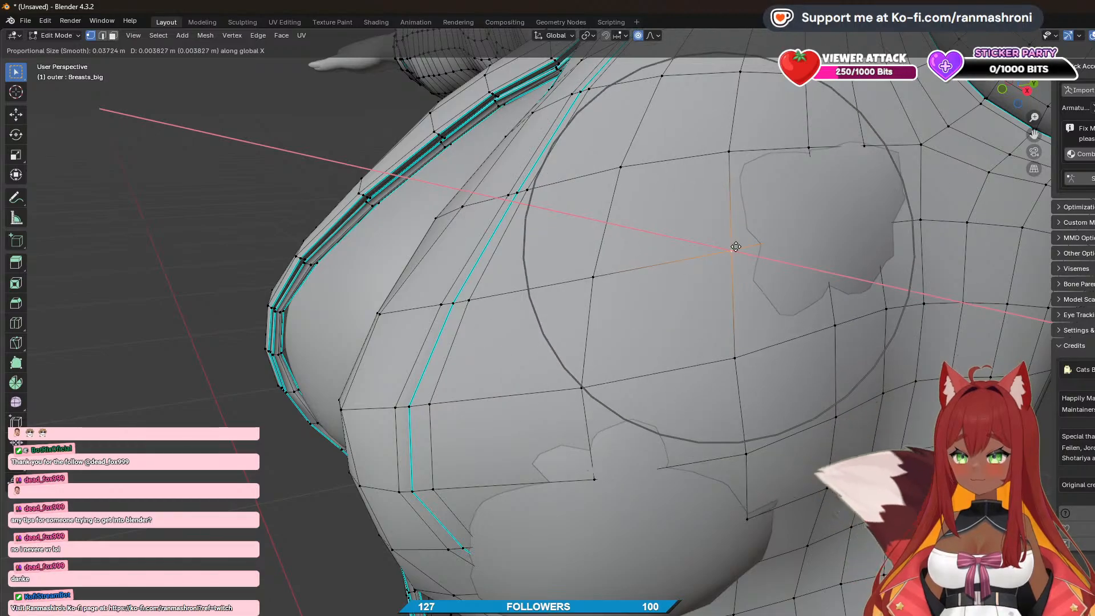
scroll(753, 254, up, 1)
scroll(758, 253, down, 1)
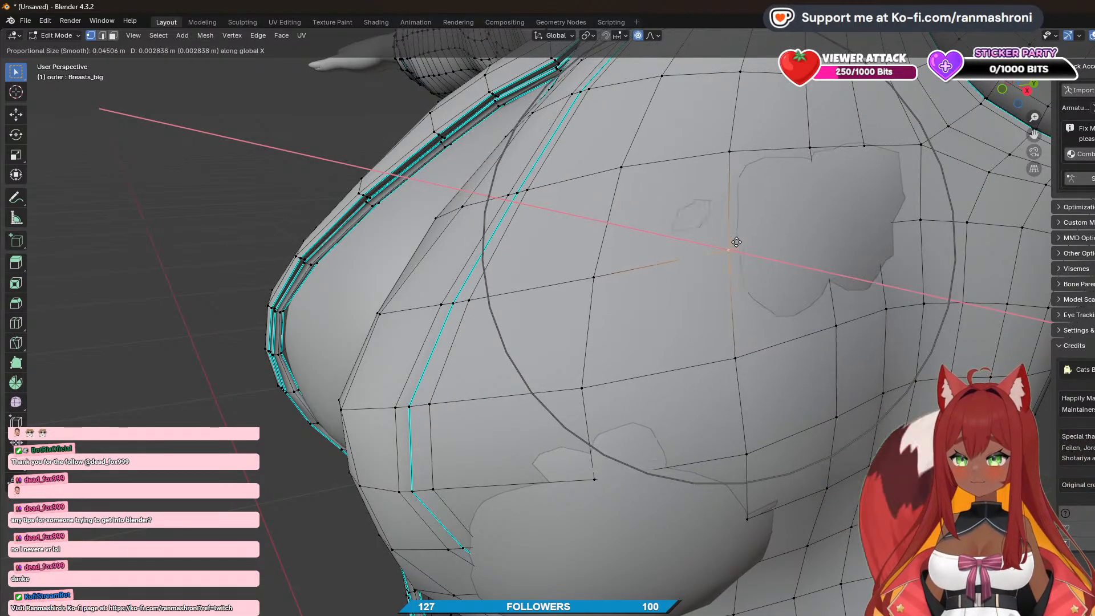
click(738, 242)
middle_drag(738, 243, 704, 314)
scroll(835, 242, down, 3)
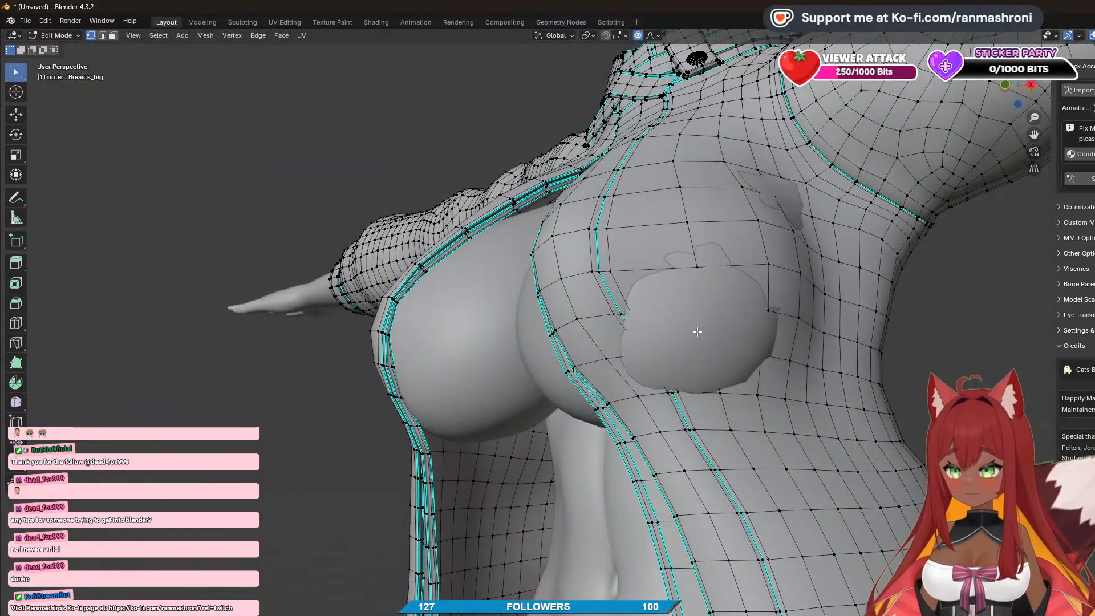
key(g)
key(z)
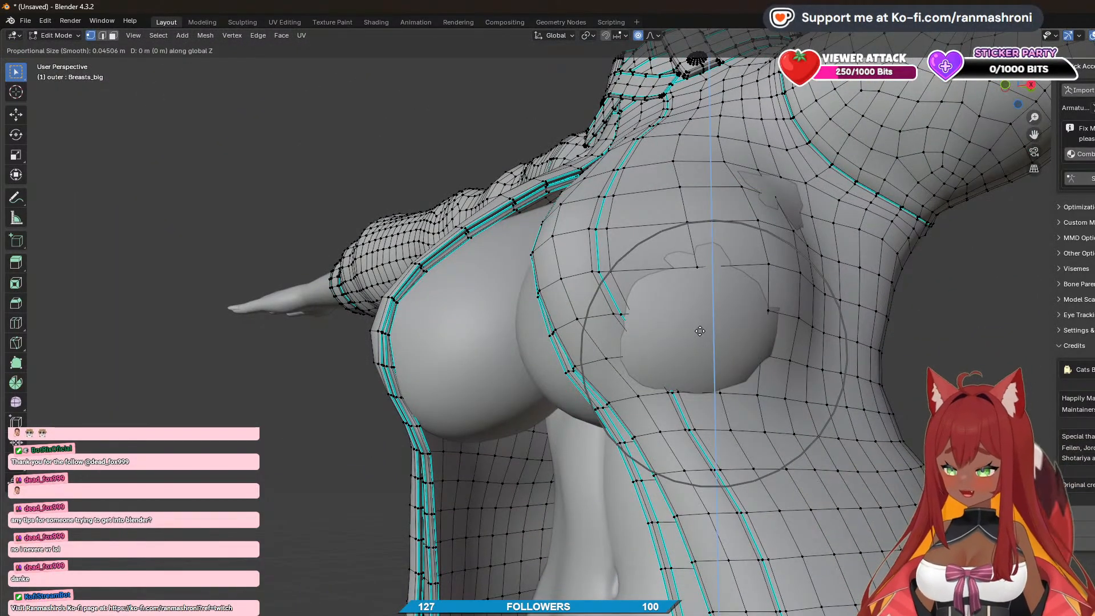
scroll(702, 331, down, 2)
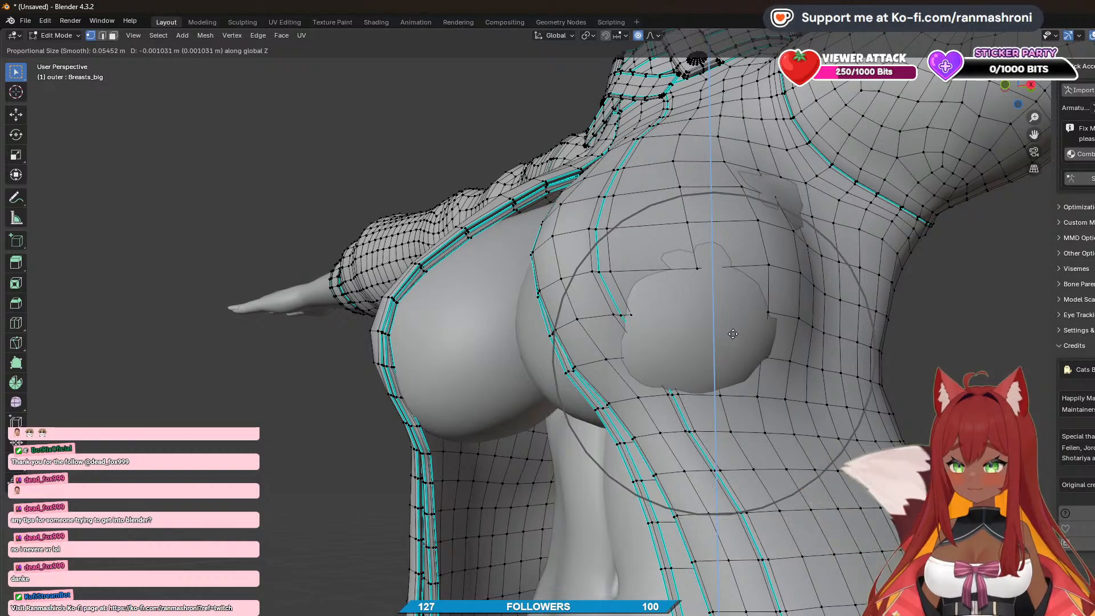
scroll(727, 333, down, 2)
scroll(748, 331, up, 3)
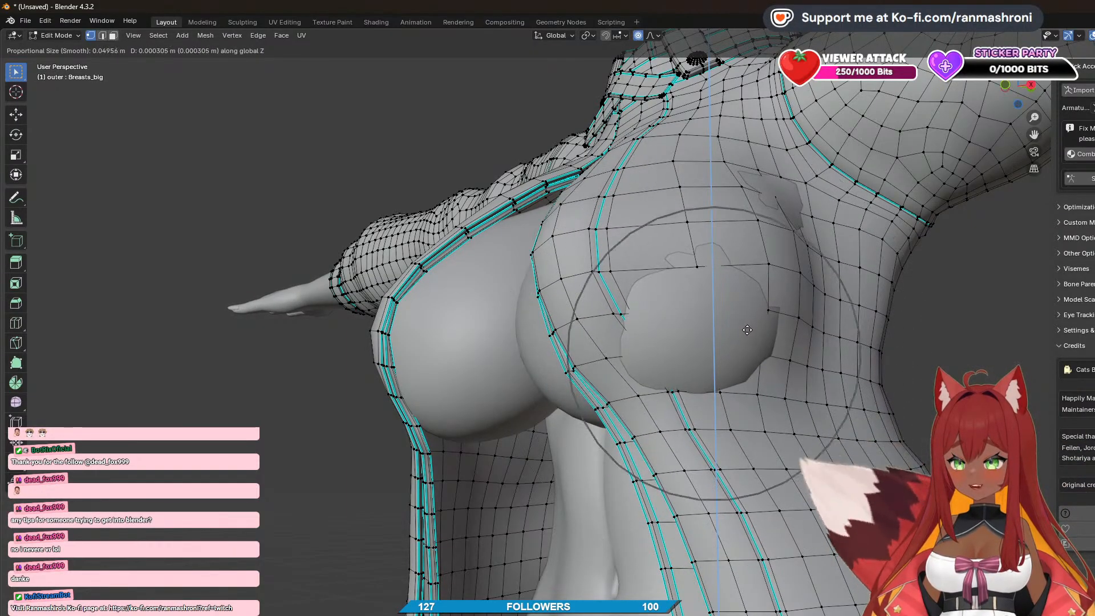
key(x)
scroll(719, 328, up, 2)
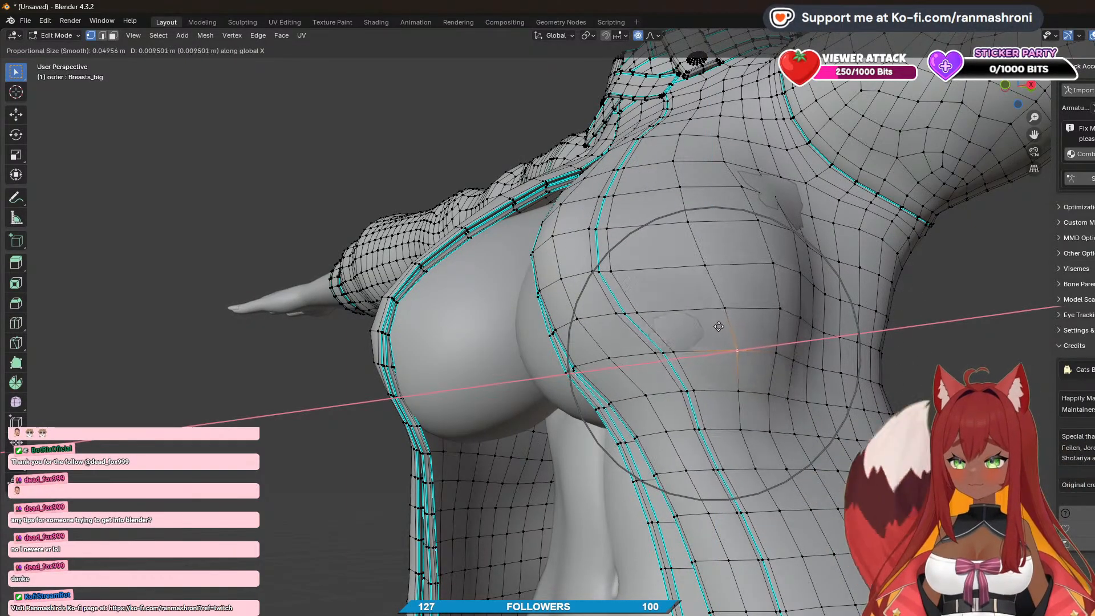
scroll(707, 326, down, 1)
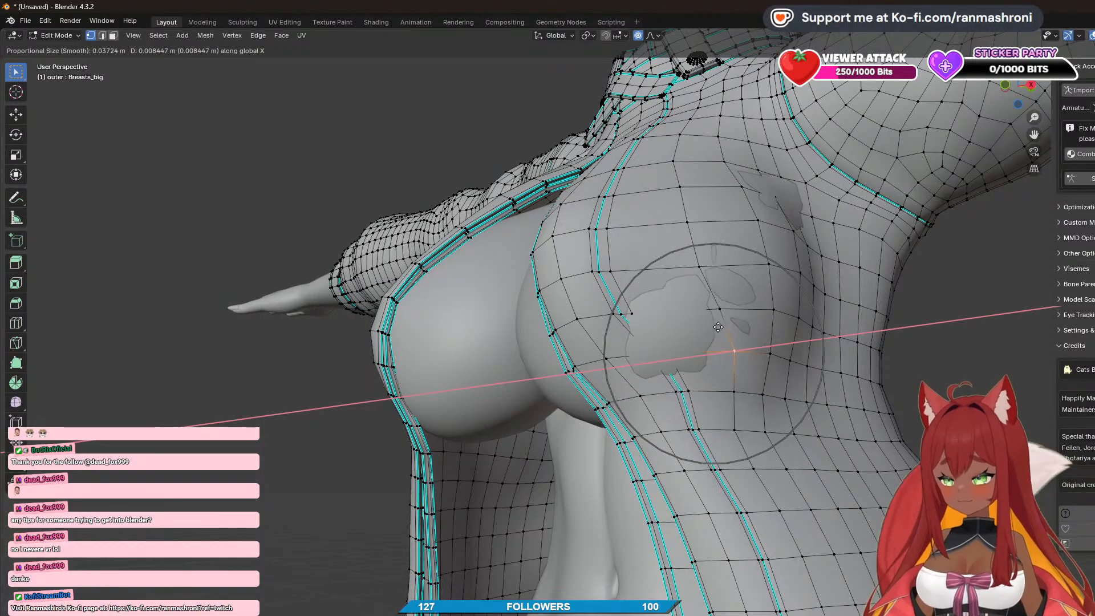
scroll(707, 325, down, 2)
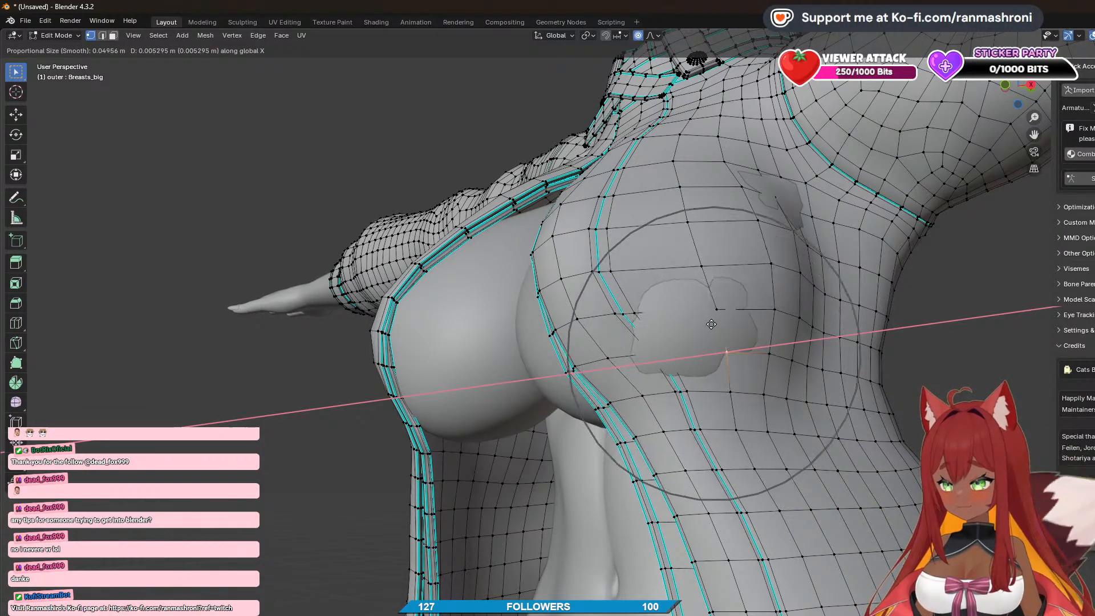
scroll(707, 323, down, 1)
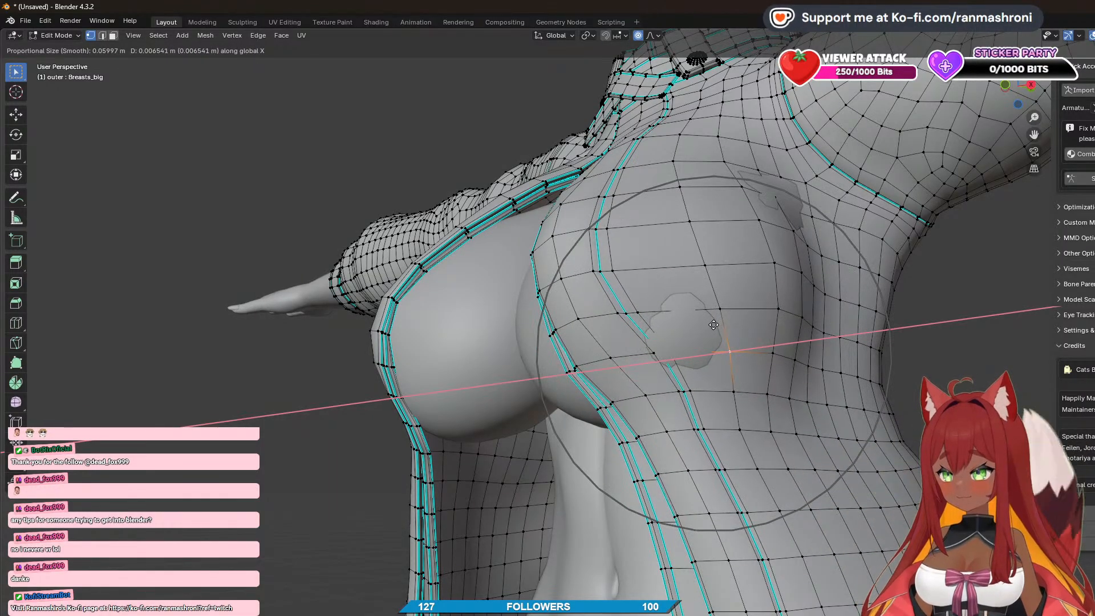
right_click(714, 324)
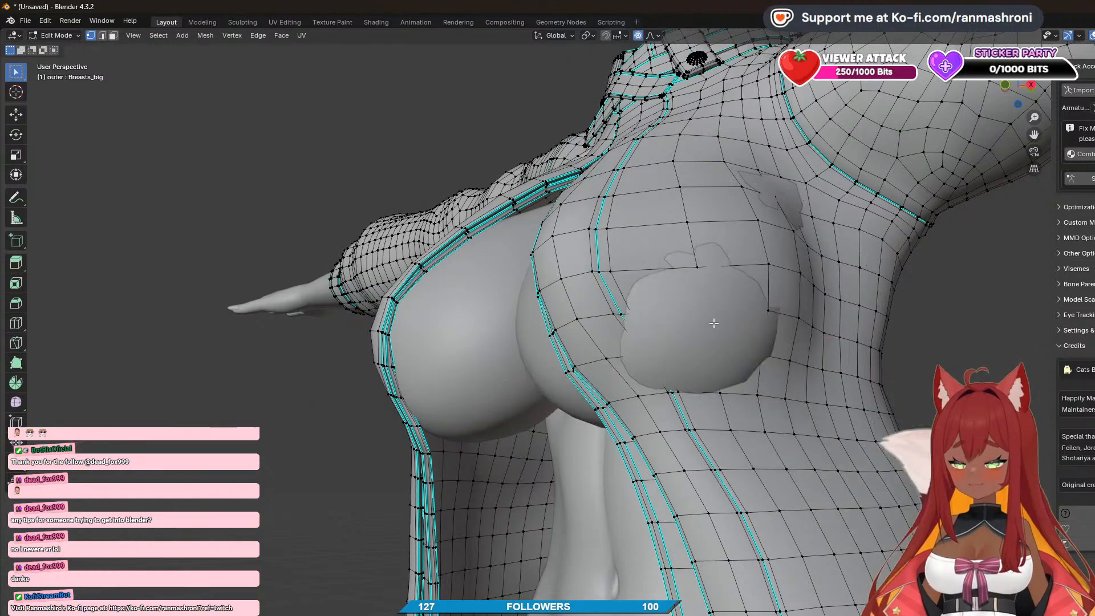
key(g)
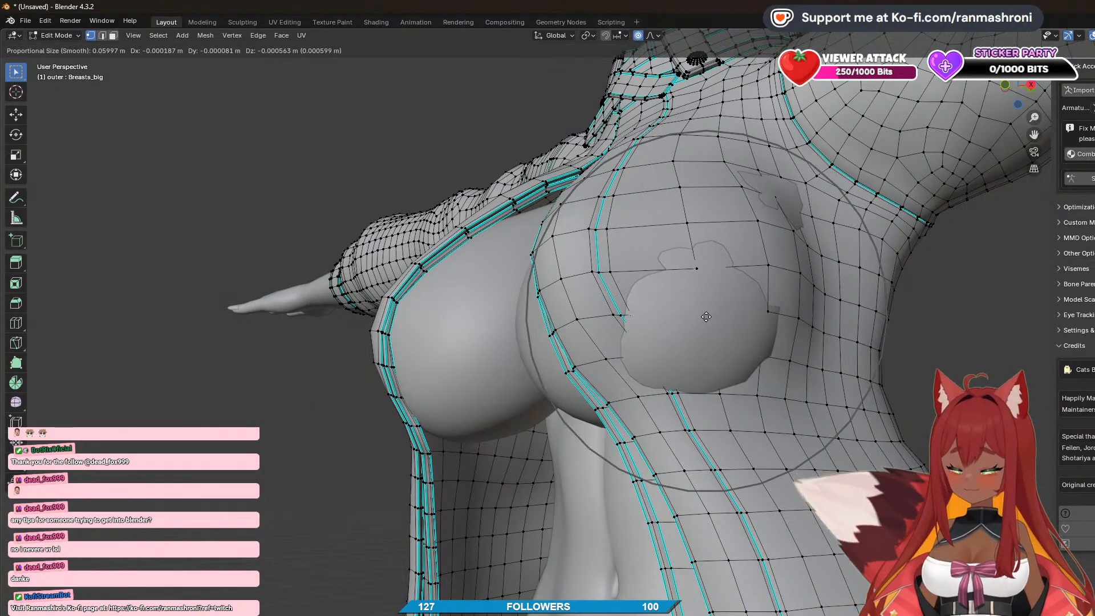
key(x)
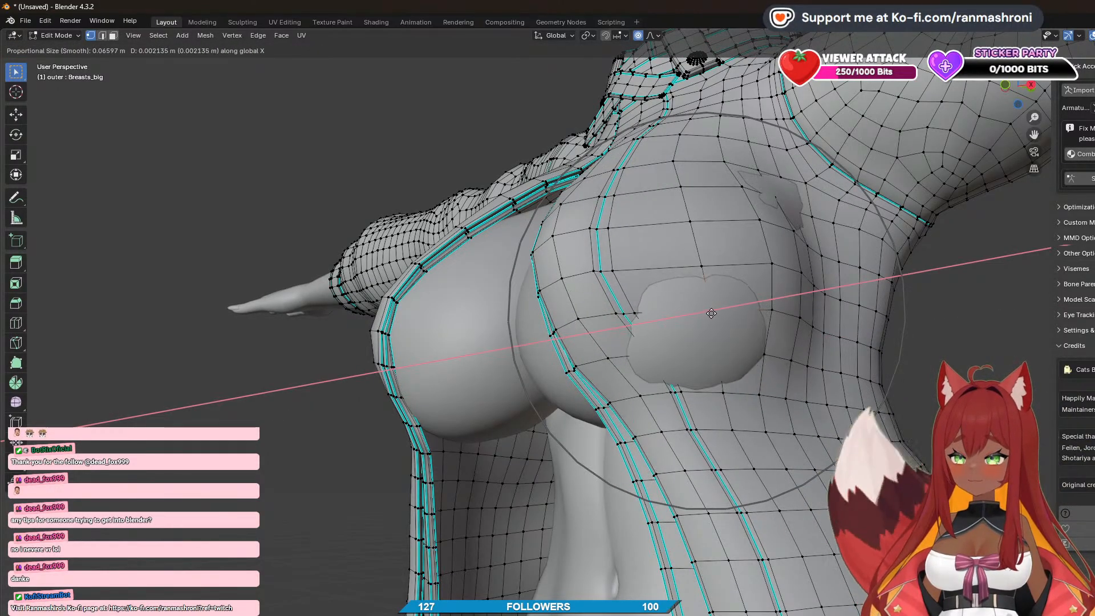
scroll(718, 313, down, 1)
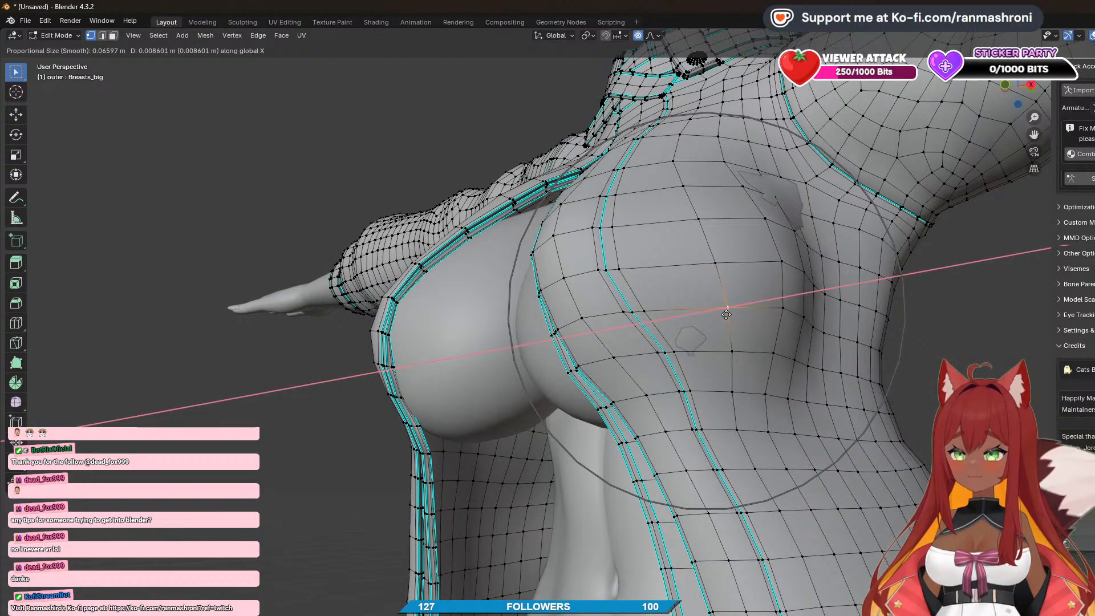
click(701, 316)
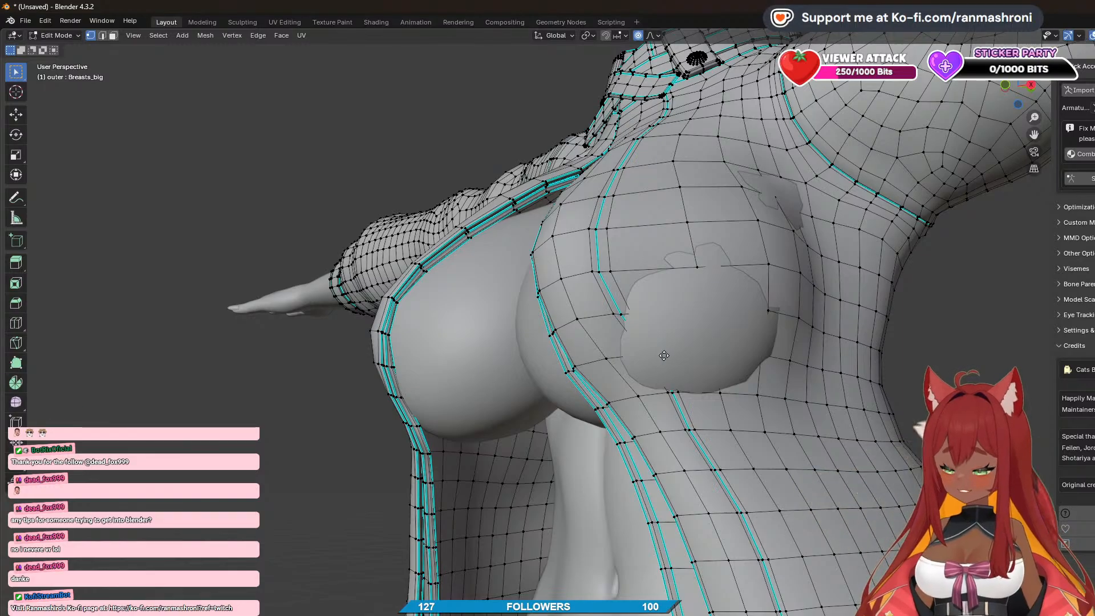
- Move the hidden vertex beside the seam under the left chest outward along global X, using a proportional size of about 0.050 m
key(g)
key(x)
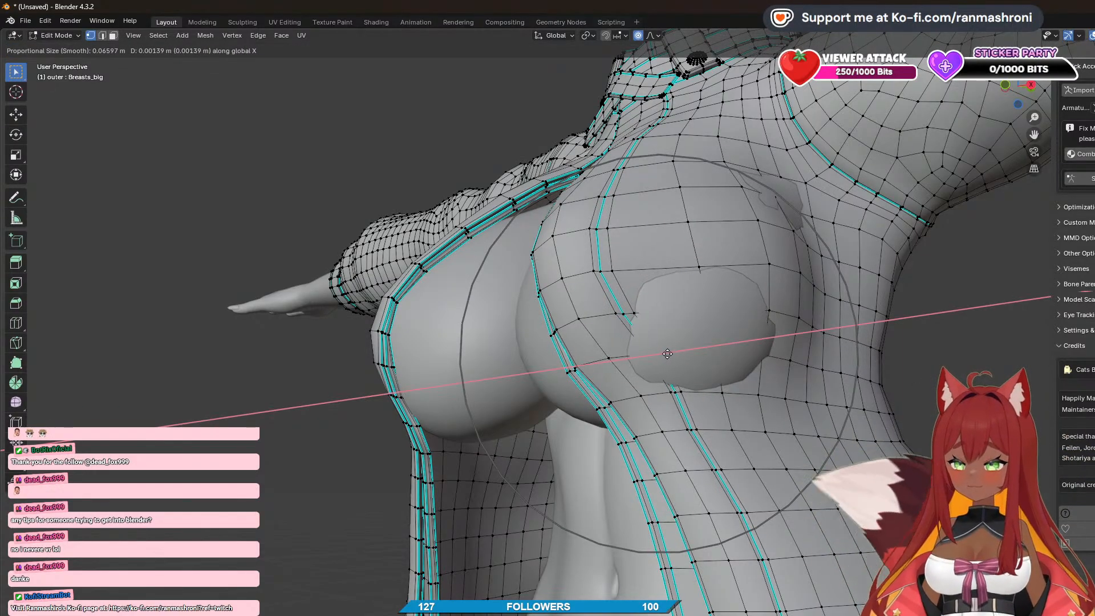
scroll(673, 352, up, 3)
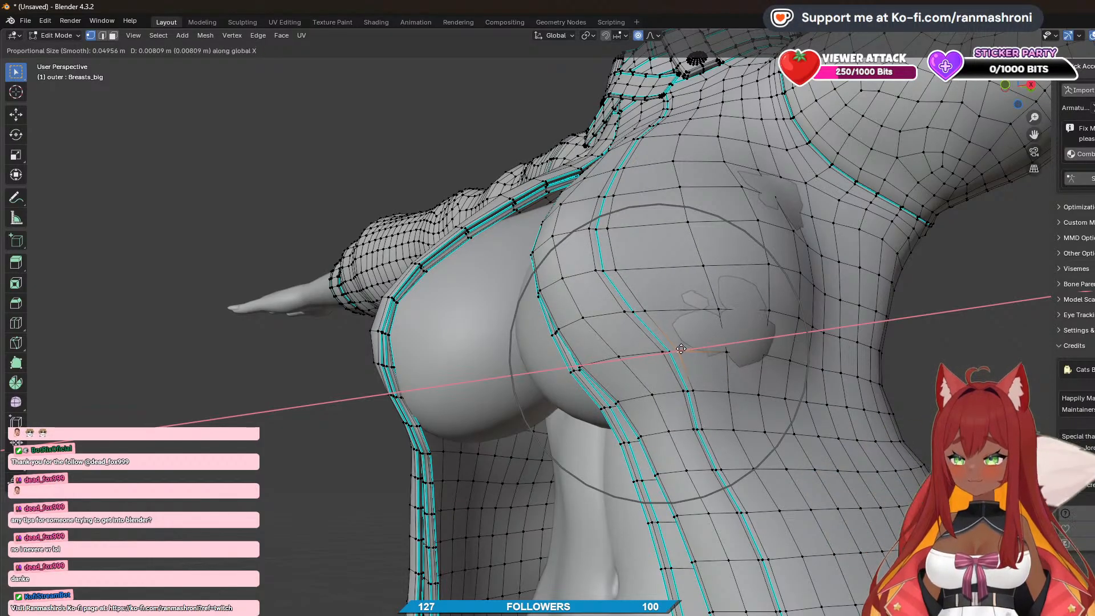
click(672, 349)
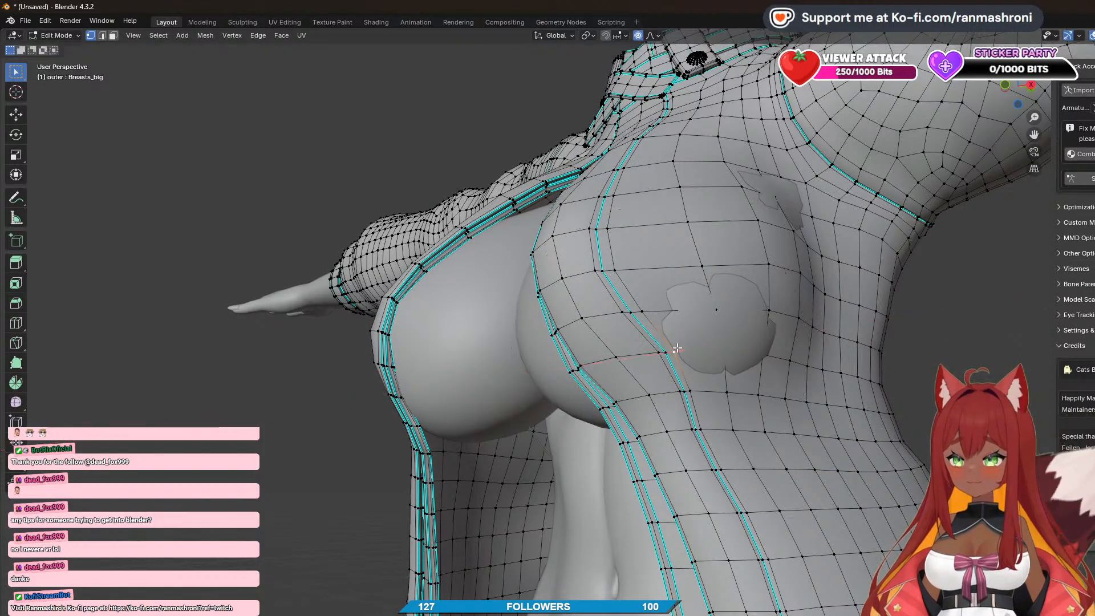
- Move the vertex inside the left chest's remaining lower gap about 0.0023 m along global X, with a proportional size of about 0.050 m
middle_drag(672, 349, 722, 329)
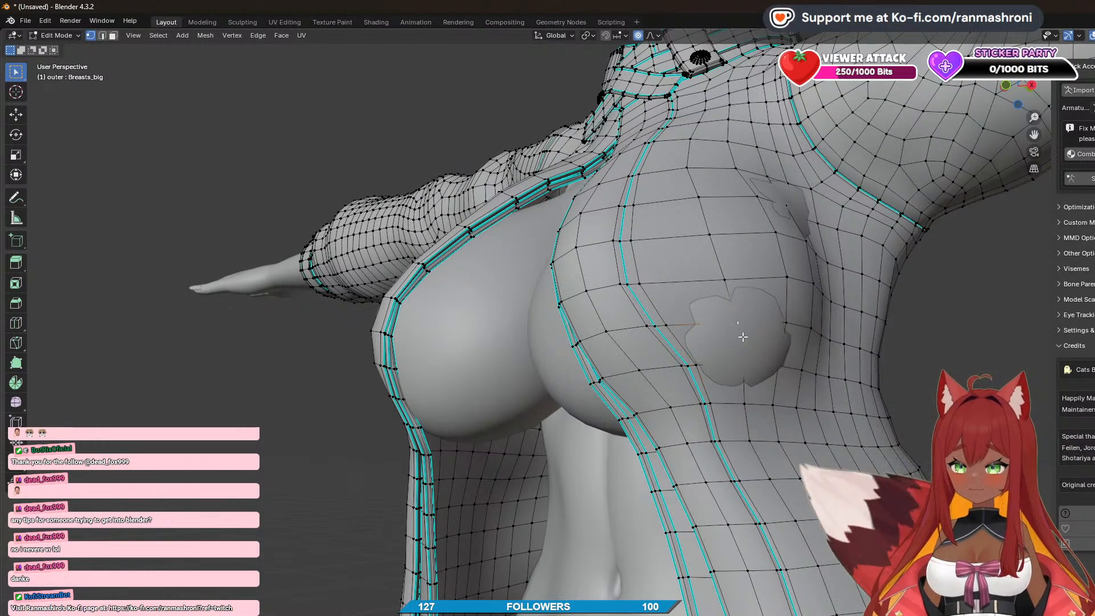
key(g)
key(x)
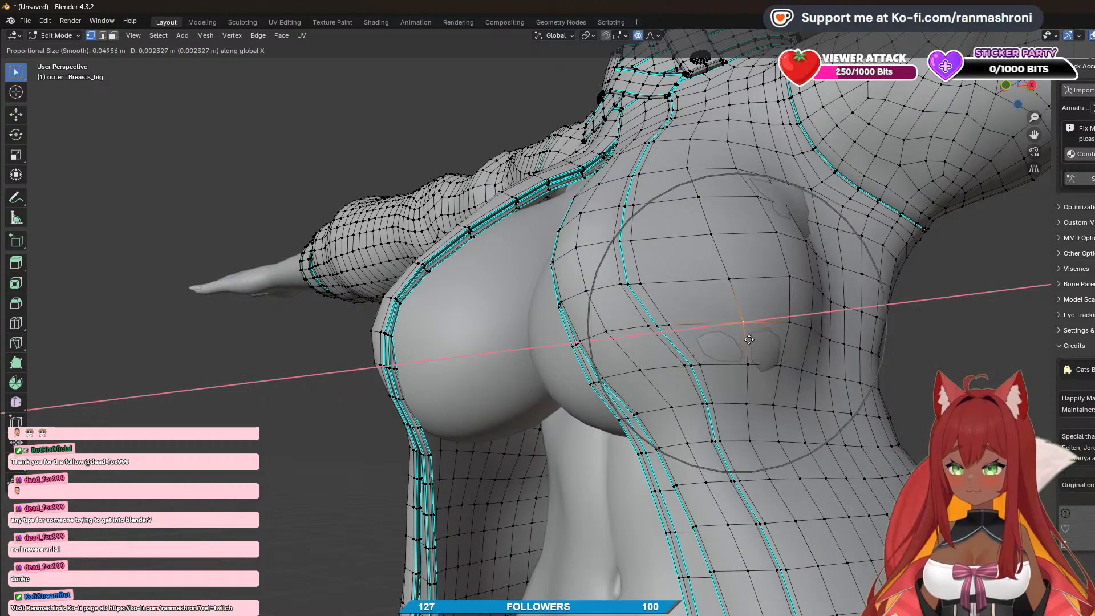
click(750, 340)
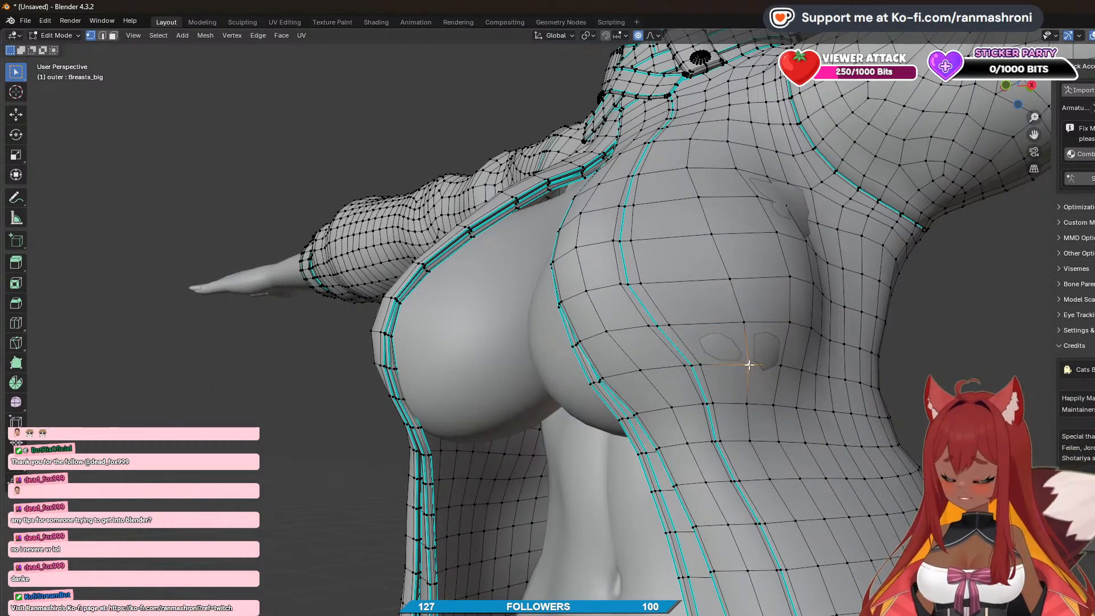
- Move the vertex directly below the two small gaps on the left chest about 0.0007 m along global X
key(g)
key(x)
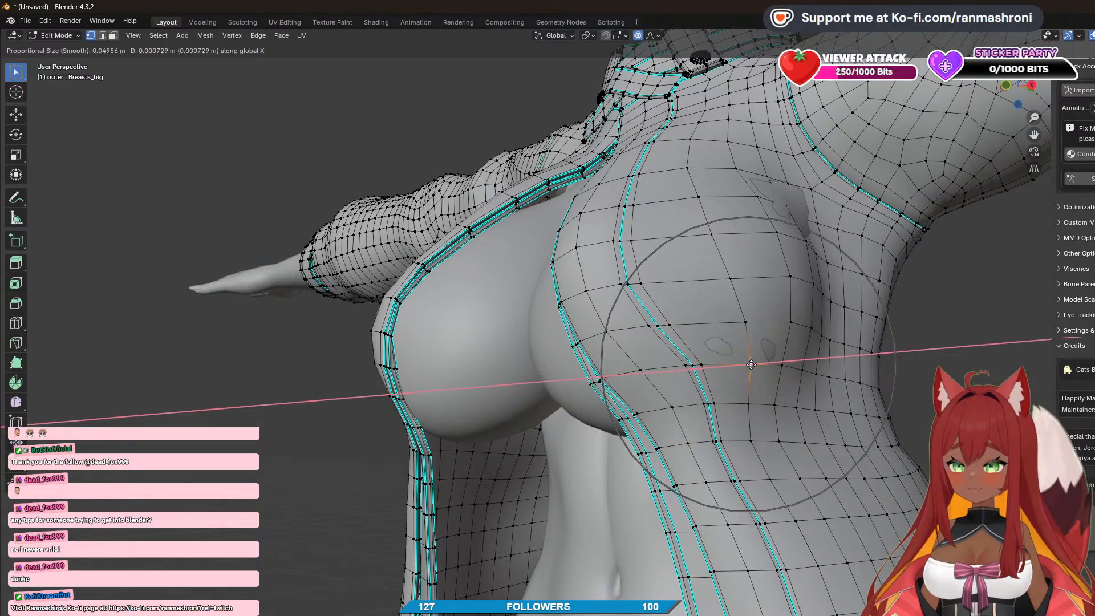
click(752, 365)
- Select the vertex above the tiny gap on the left chest's lower side and nudge it along global Z, proportional size about 0.050 m
middle_drag(752, 365, 707, 370)
click(586, 387)
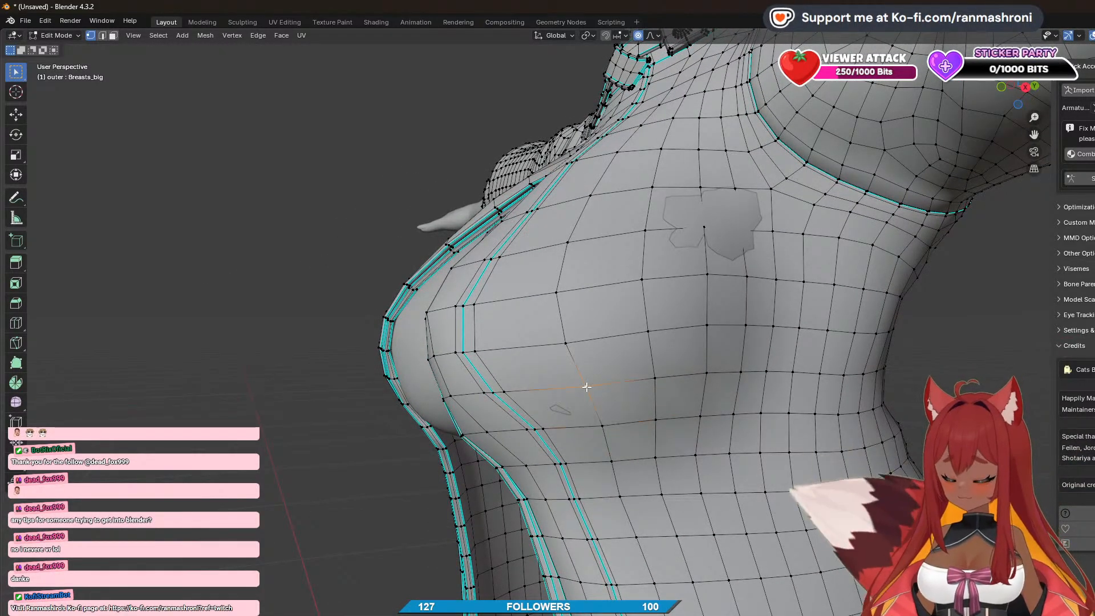
key(g)
key(g)
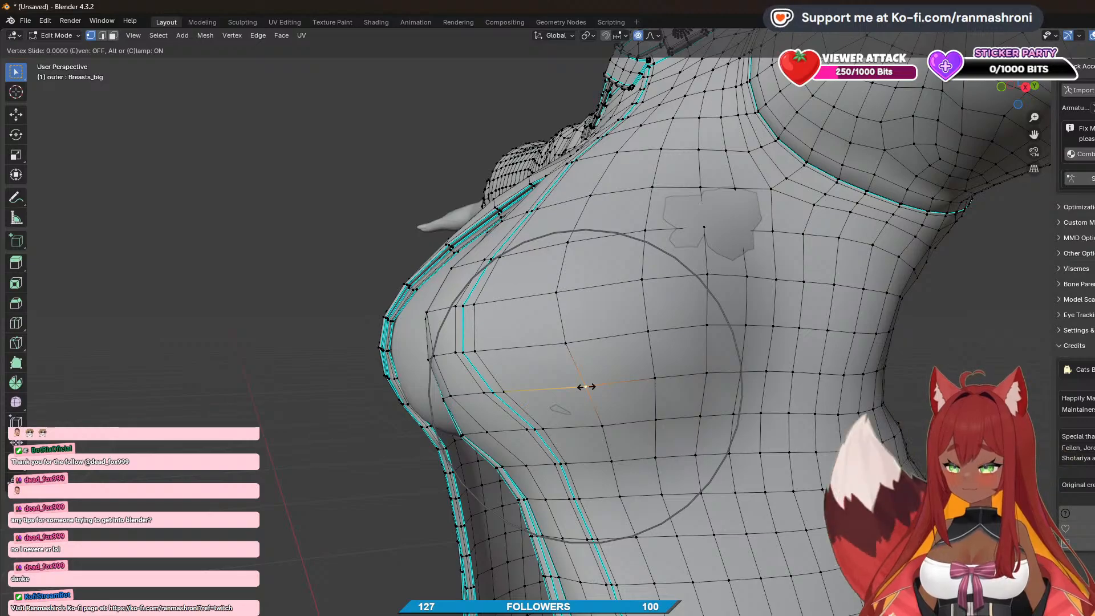
right_click(586, 387)
key(g)
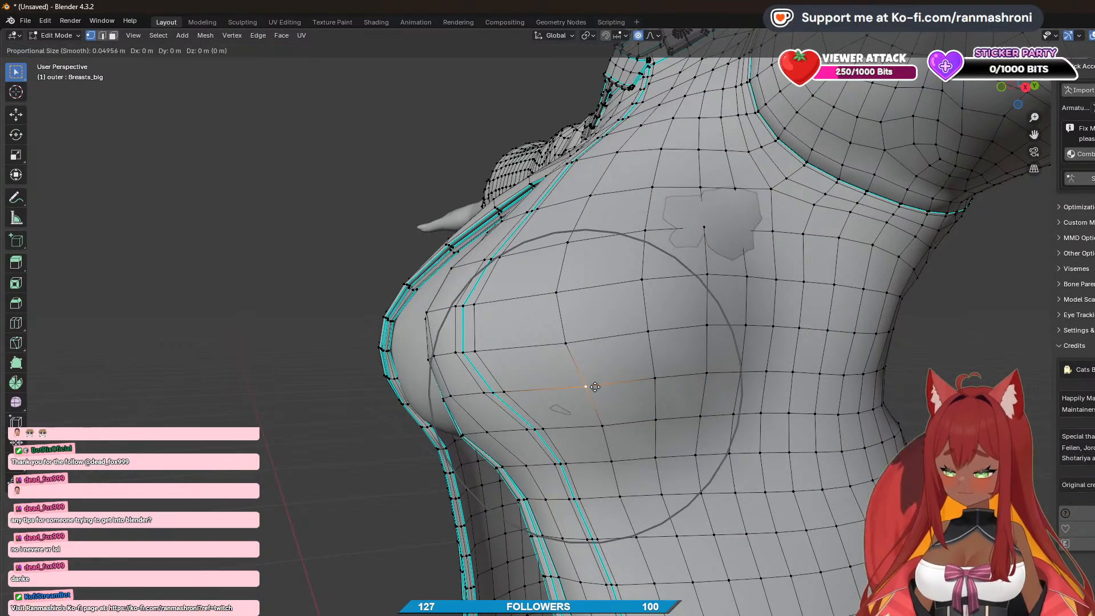
key(z)
key(x)
key(z)
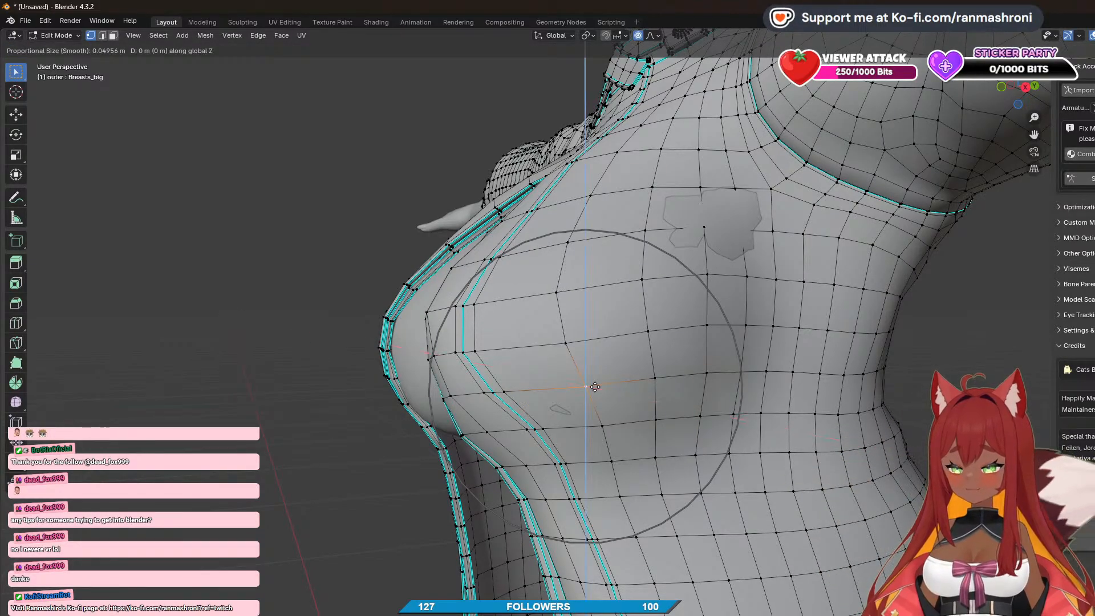
click(594, 390)
- Move the vertex in the gap on the left chest's upper side about 0.0027 m along global X, proportional size about 0.050 m
middle_drag(594, 390, 662, 366)
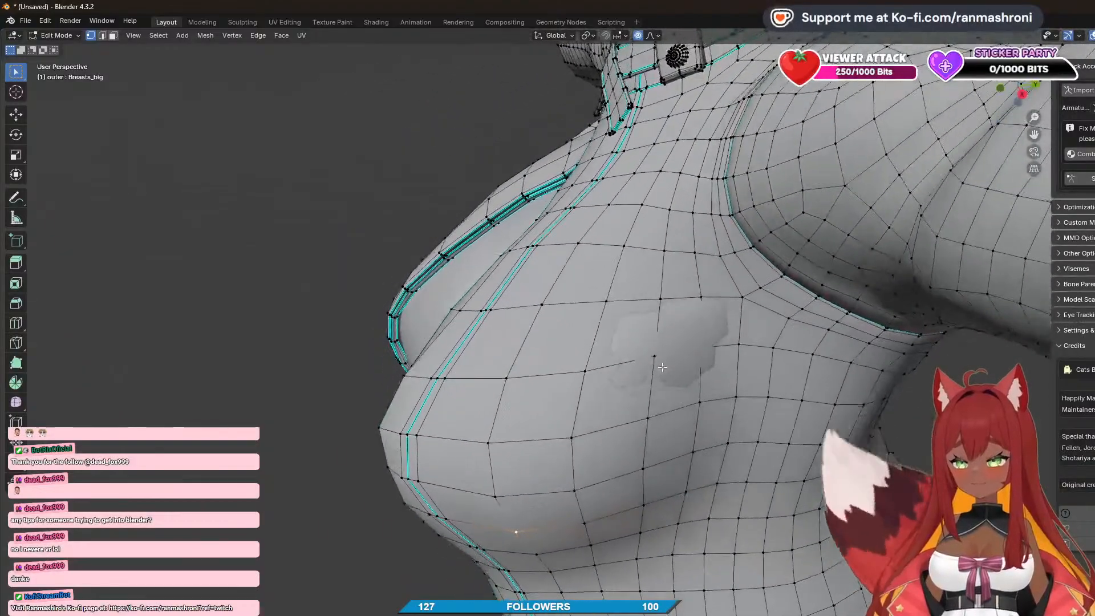
key(g)
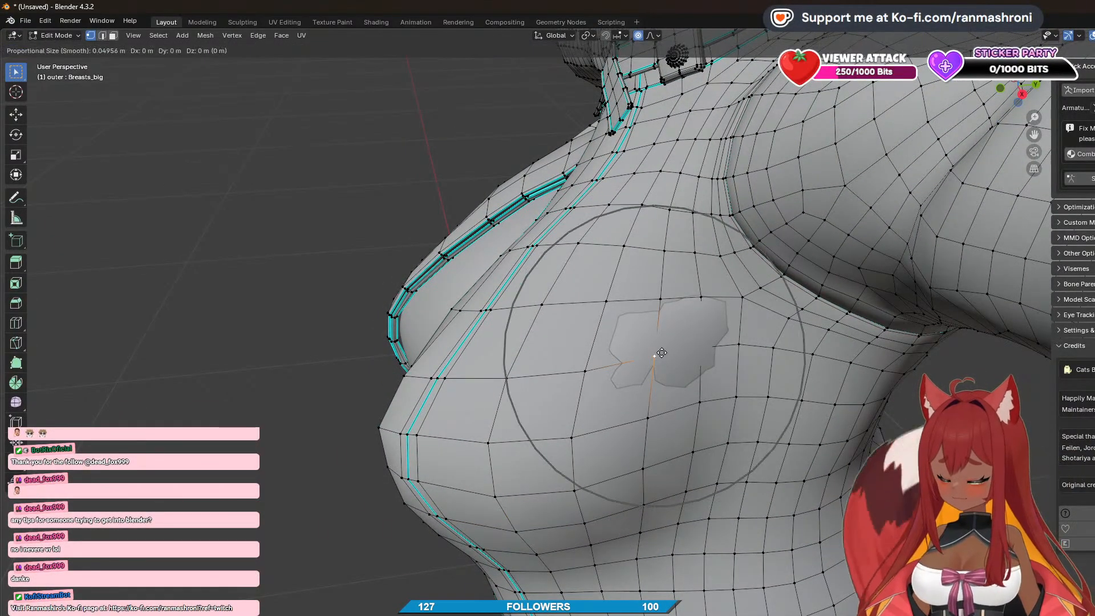
key(x)
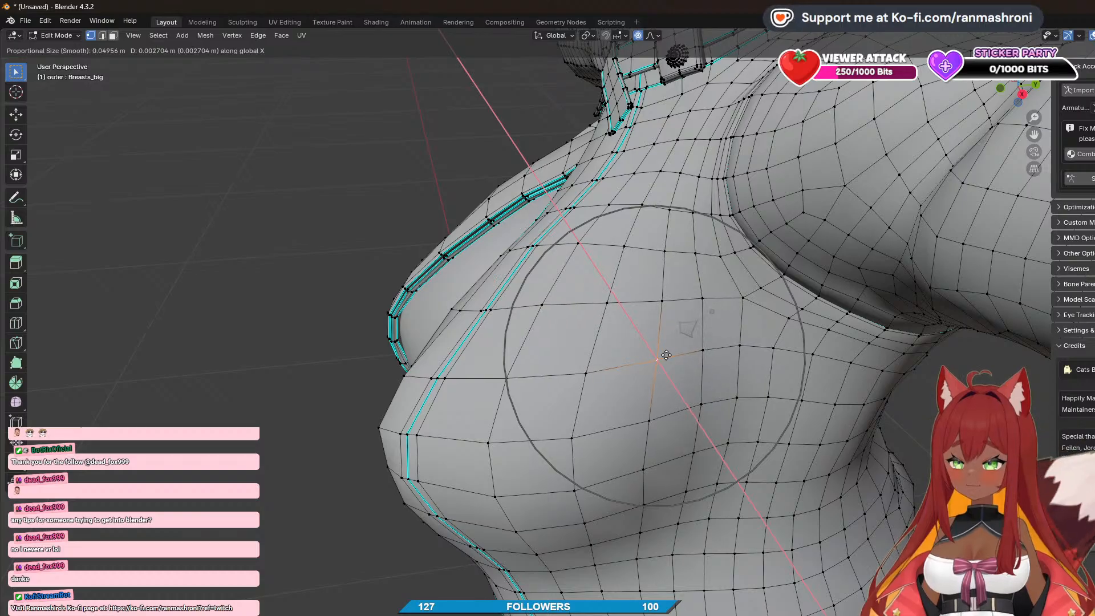
click(666, 355)
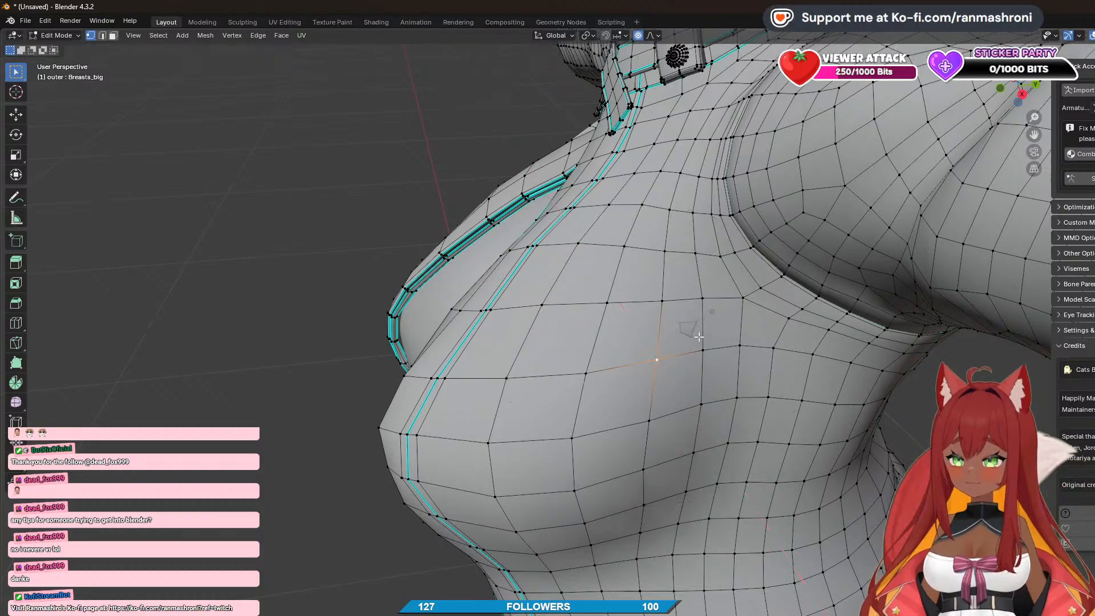
- Move the vertex just below the left armhole outward along global X to cover the last small gaps on the upper side
key(g)
key(x)
click(706, 307)
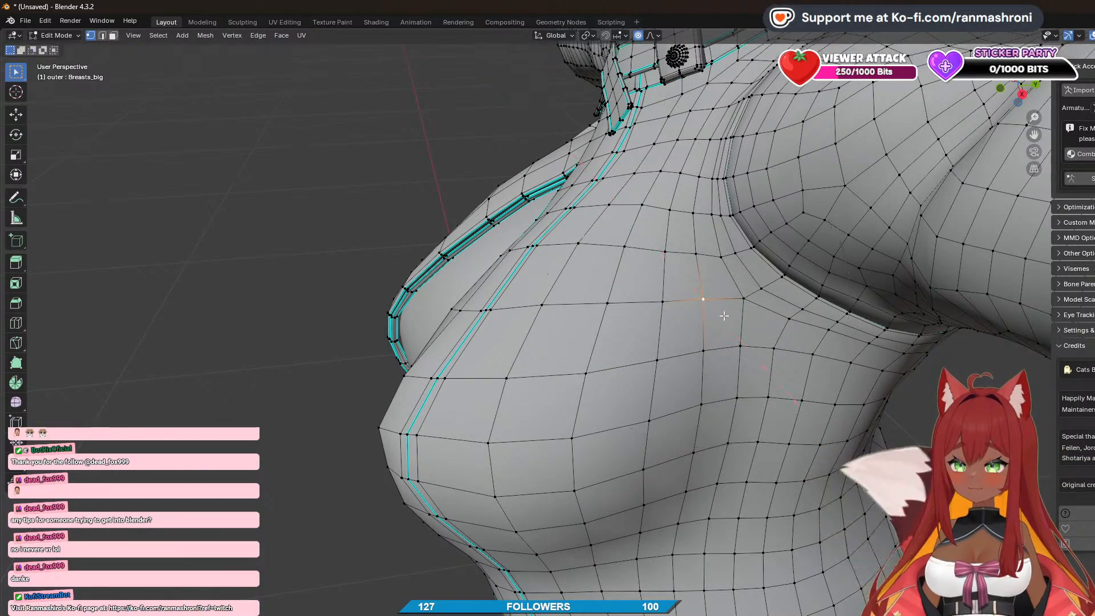
- Move the hidden vertex in the large gap on the right chest's side outward along negative global X, with a proportional size of about 0.066 m
middle_drag(706, 306, 797, 369)
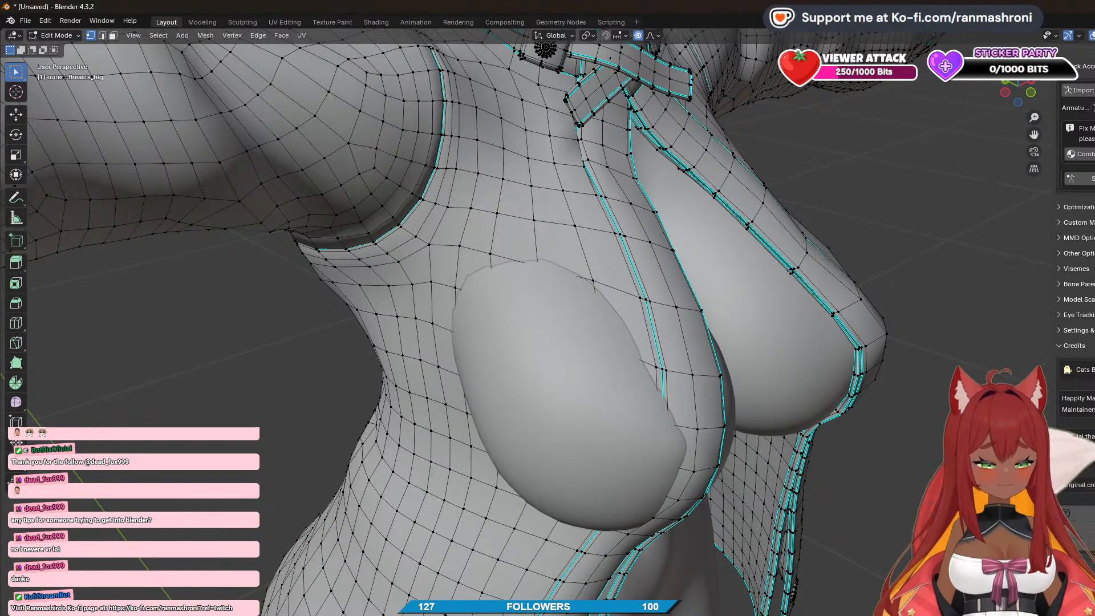
middle_drag(833, 479, 734, 513)
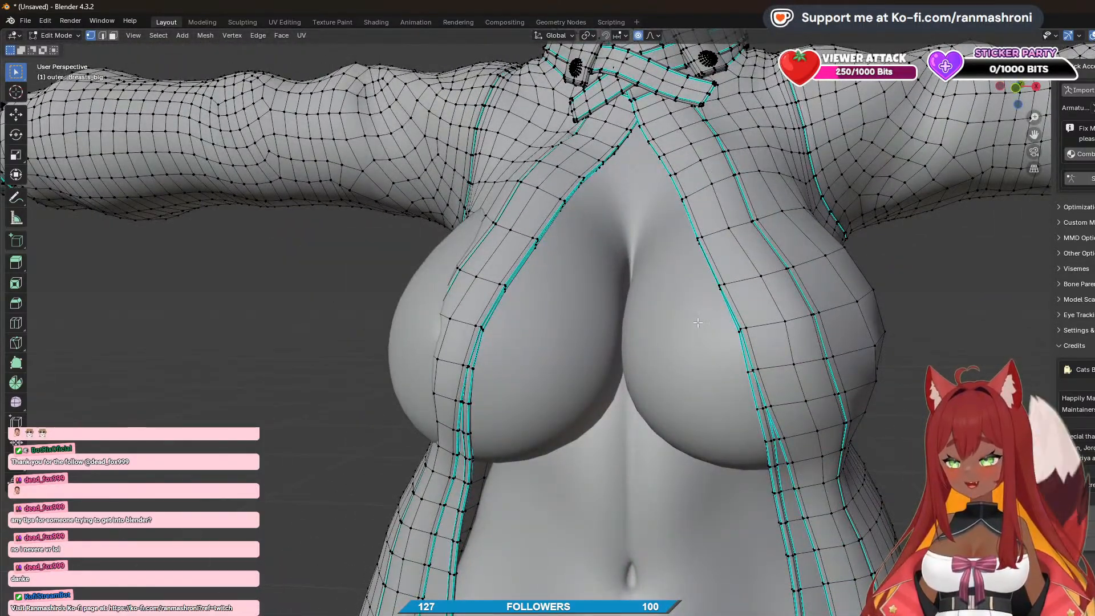
middle_drag(525, 354, 643, 369)
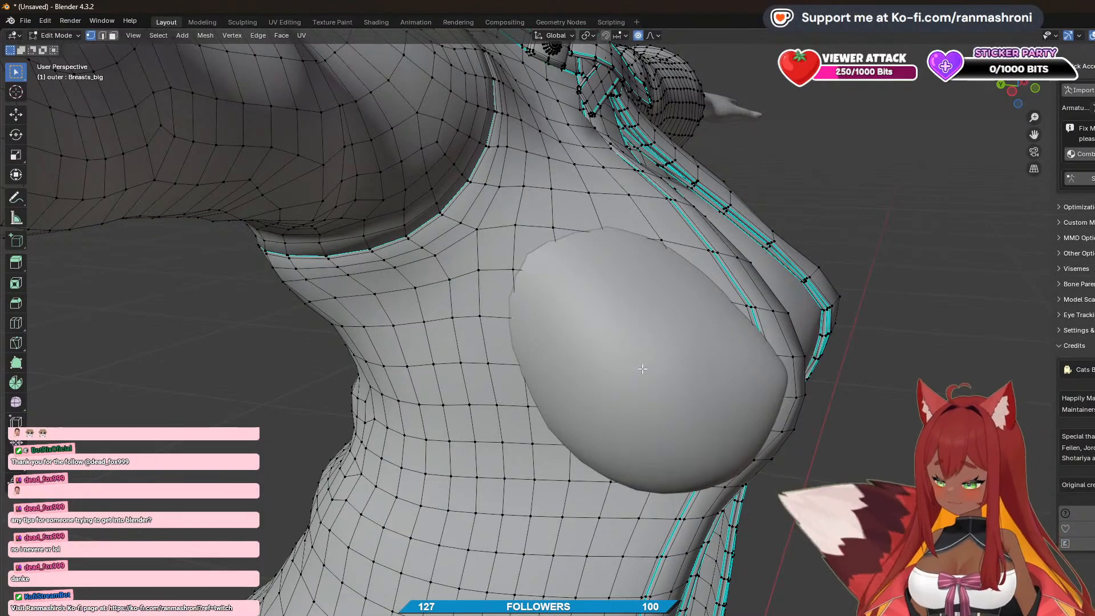
key(g)
key(x)
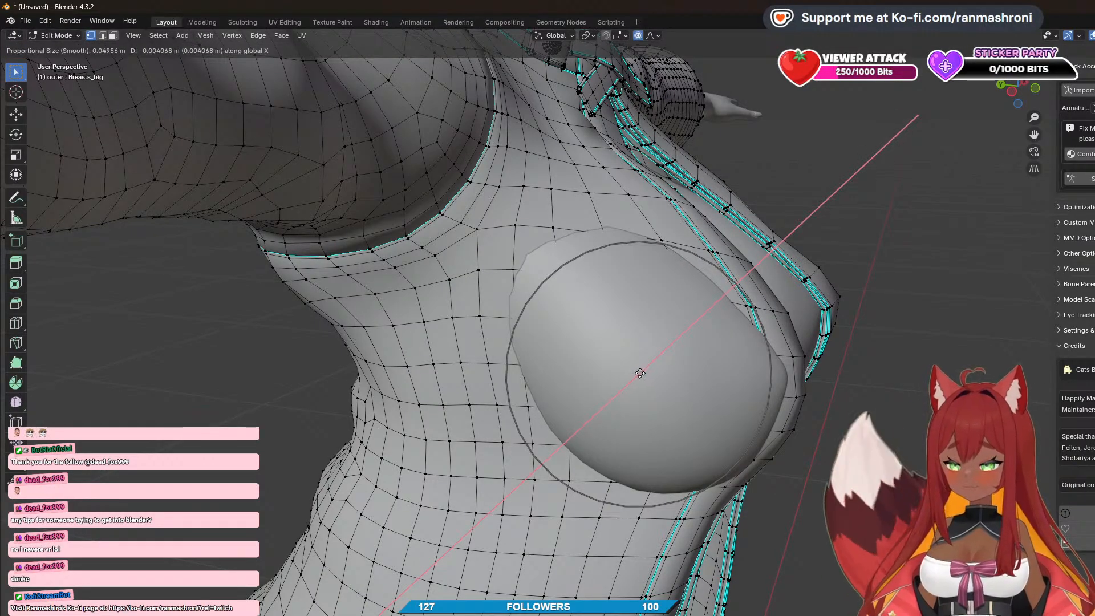
scroll(612, 384, down, 3)
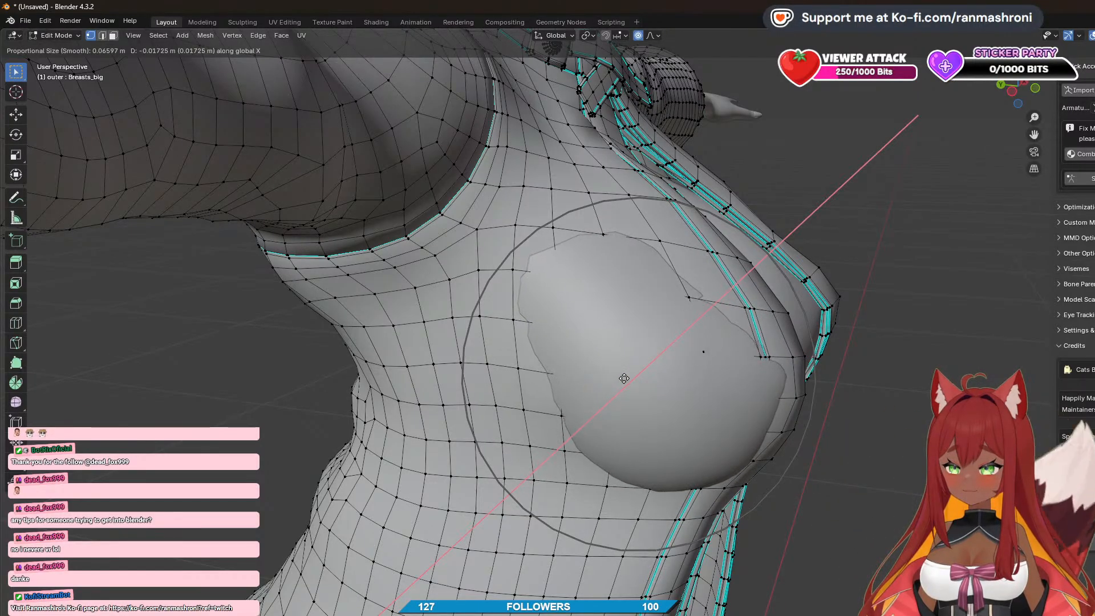
click(617, 381)
middle_drag(617, 382, 554, 402)
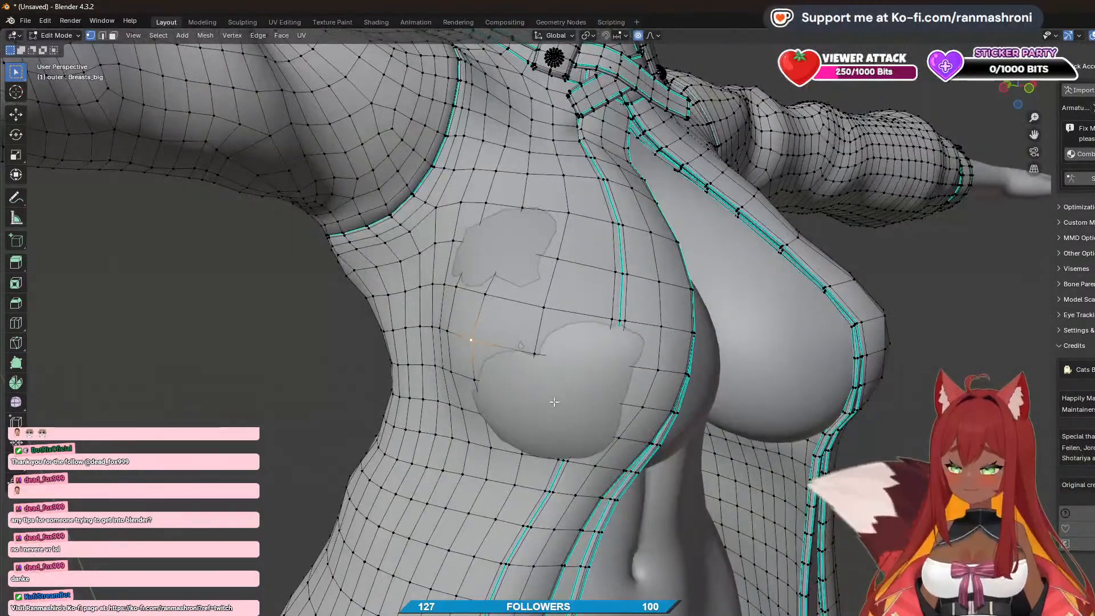
- Move the vertex beside the large lower gap on the right chest about 0.006 m along negative global X, proportional size about 0.055 m
key(g)
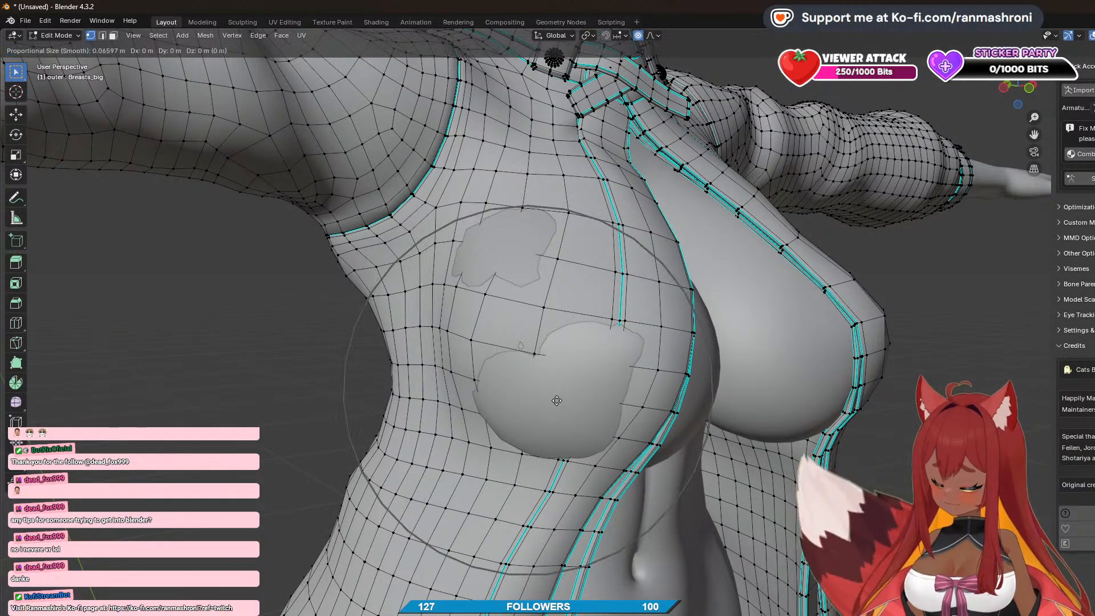
key(x)
scroll(550, 405, up, 2)
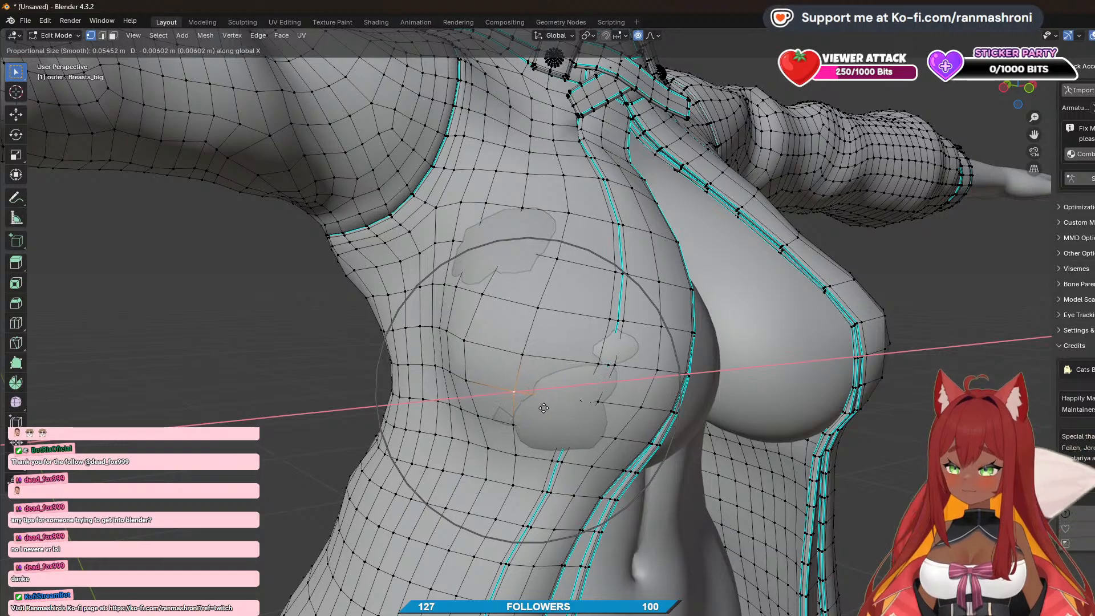
click(543, 409)
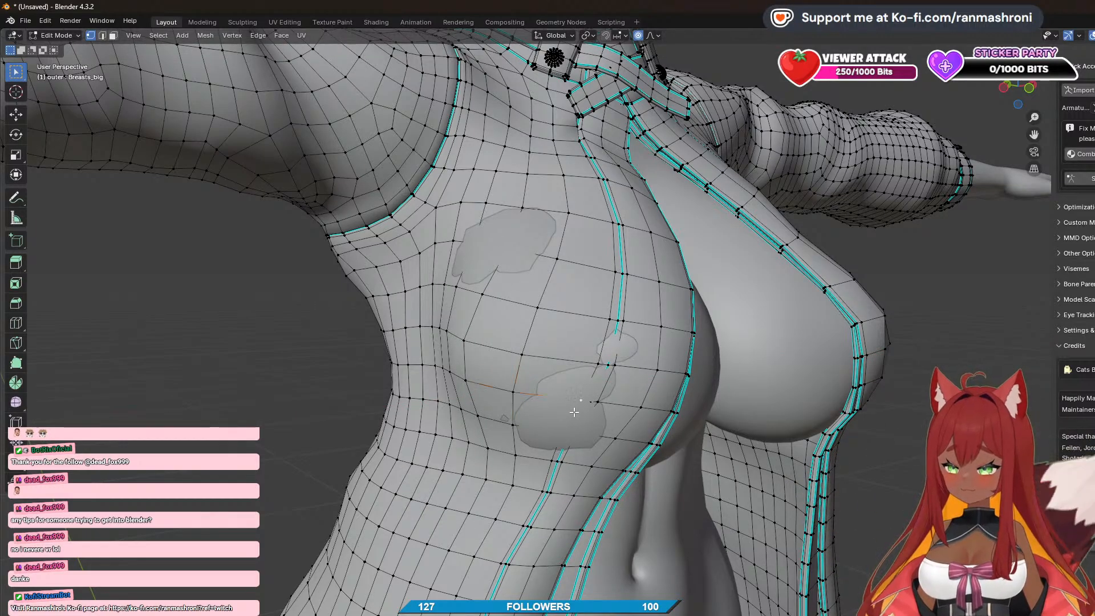
- Move two vertices in the right chest's lower gap outward along negative global X, each about 0.002 m, proportional size about 0.055 m
key(g)
key(x)
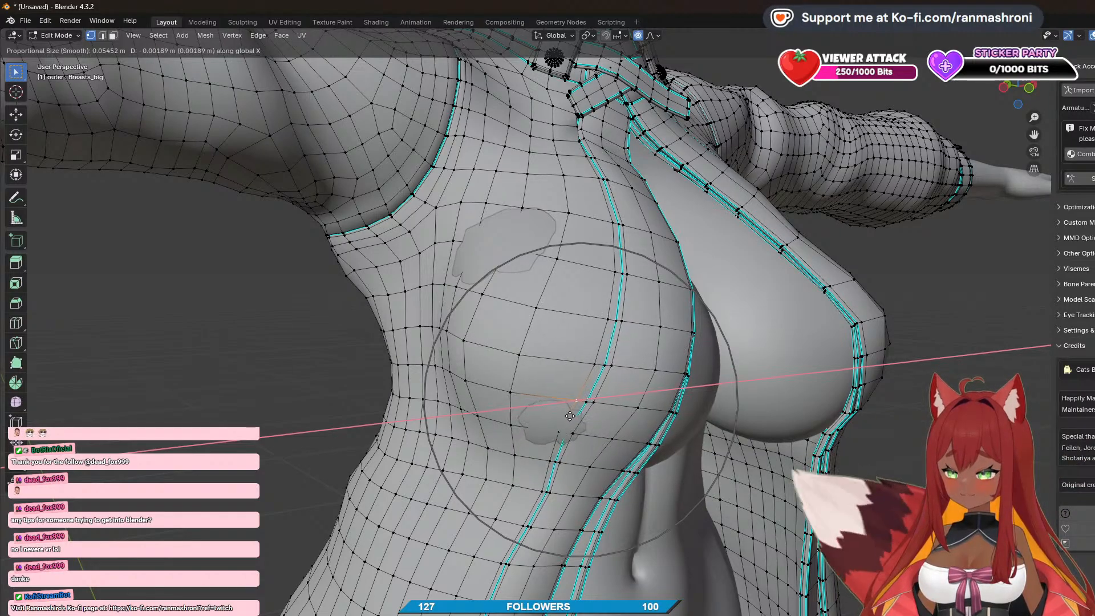
click(562, 429)
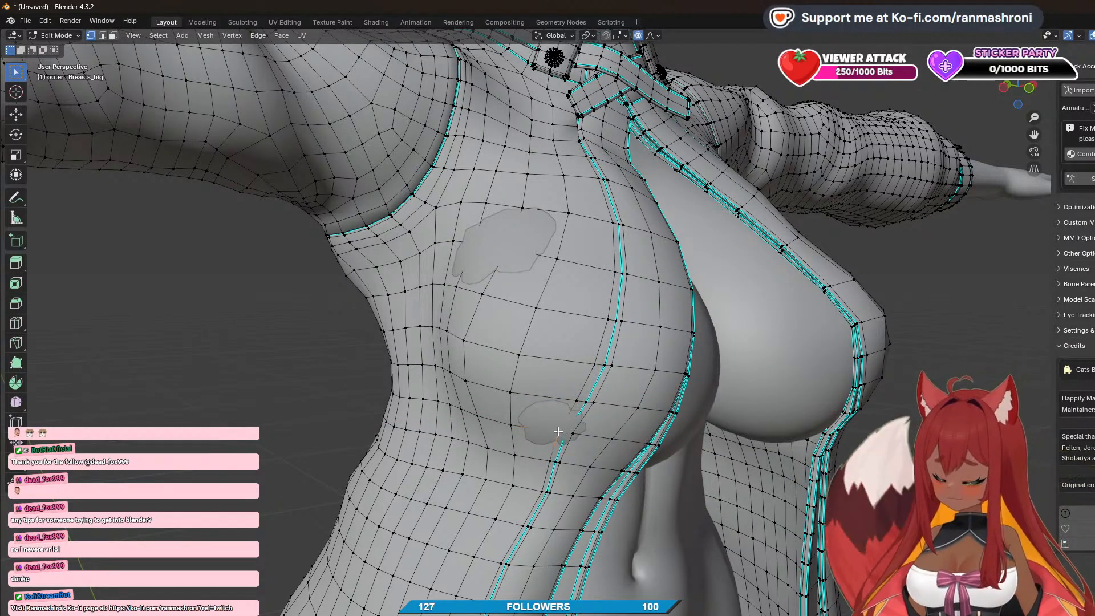
key(g)
key(x)
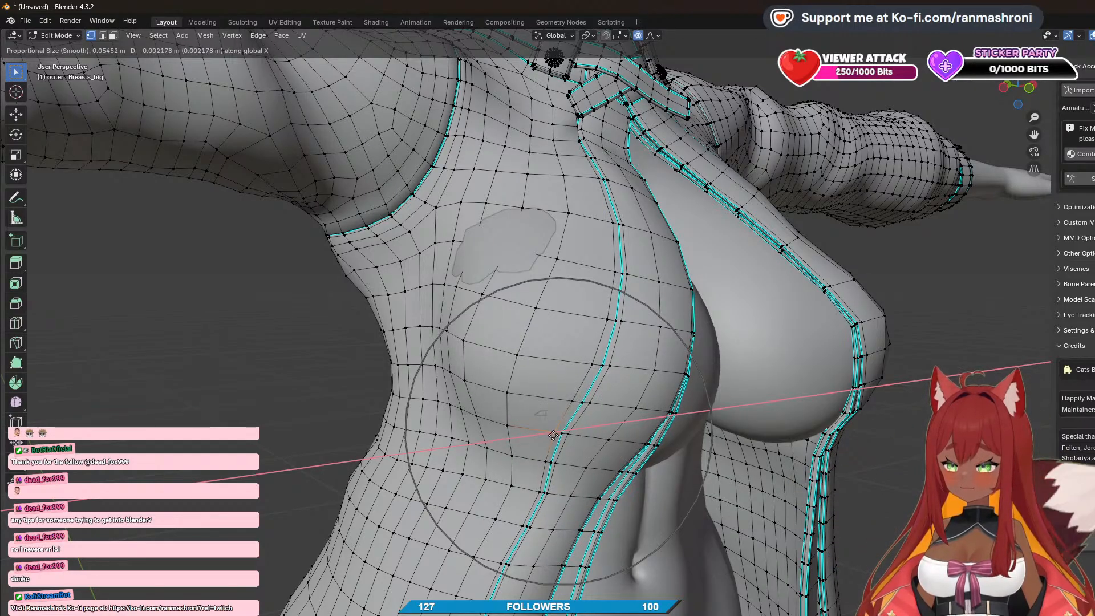
click(552, 436)
- Pull the vertex below the upper gap on the right chest's side inward about 0.006 m along positive global X
scroll(628, 411, down, 1)
middle_drag(707, 399, 563, 371)
key(g)
key(z)
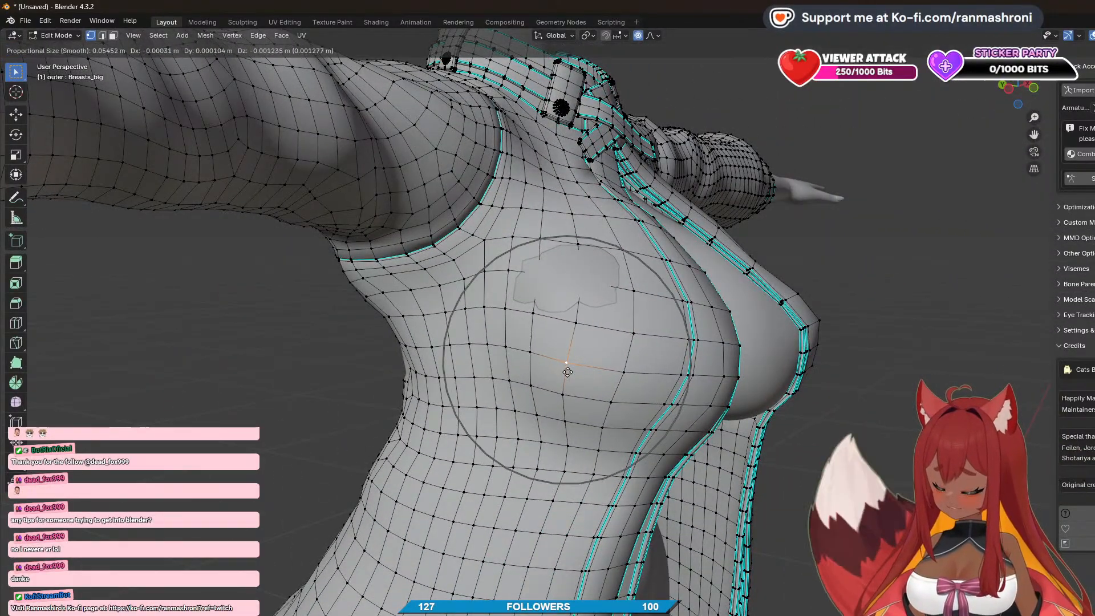
key(x)
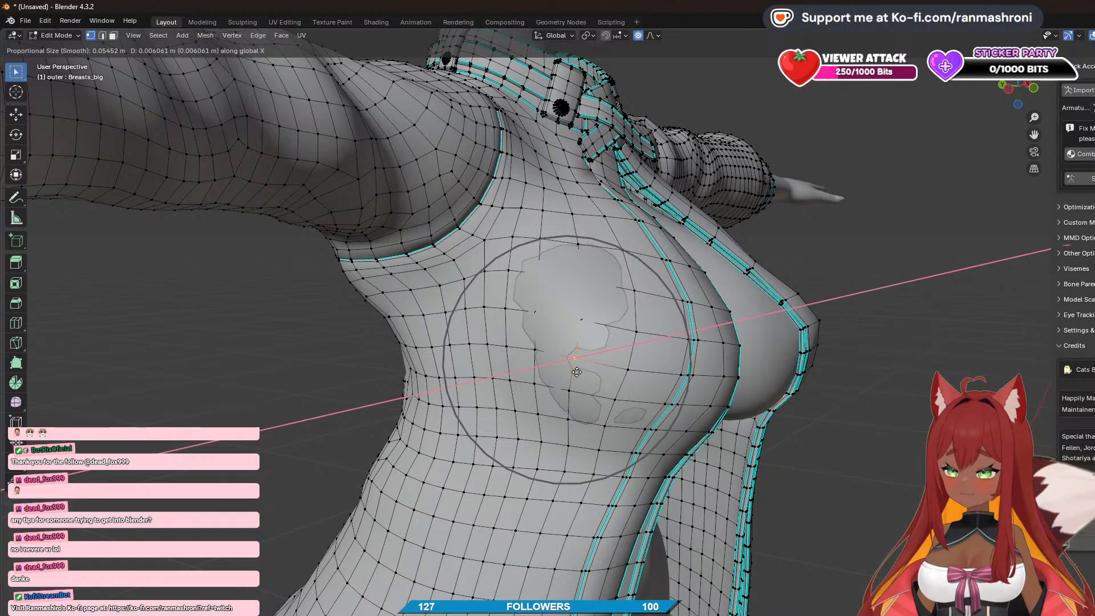
click(577, 372)
- Move the vertices in the lower and upper parts of the right chest's side gap along global X, with proportional size about 0.060 m
mouse_move(648, 377)
middle_down()
mouse_move(582, 362)
mouse_move(629, 380)
middle_up()
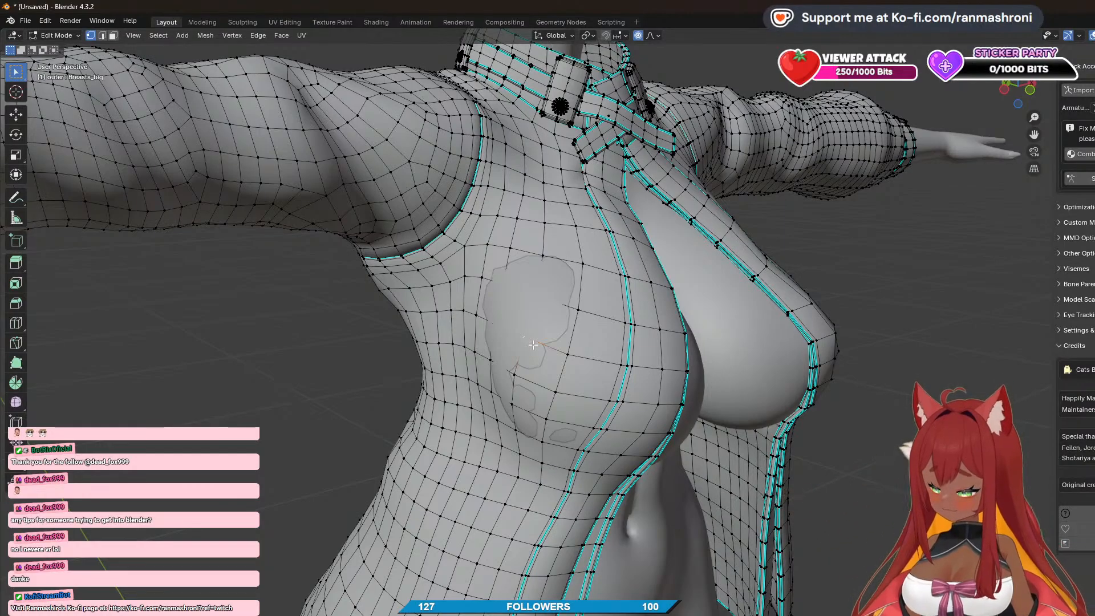
key(g)
key(x)
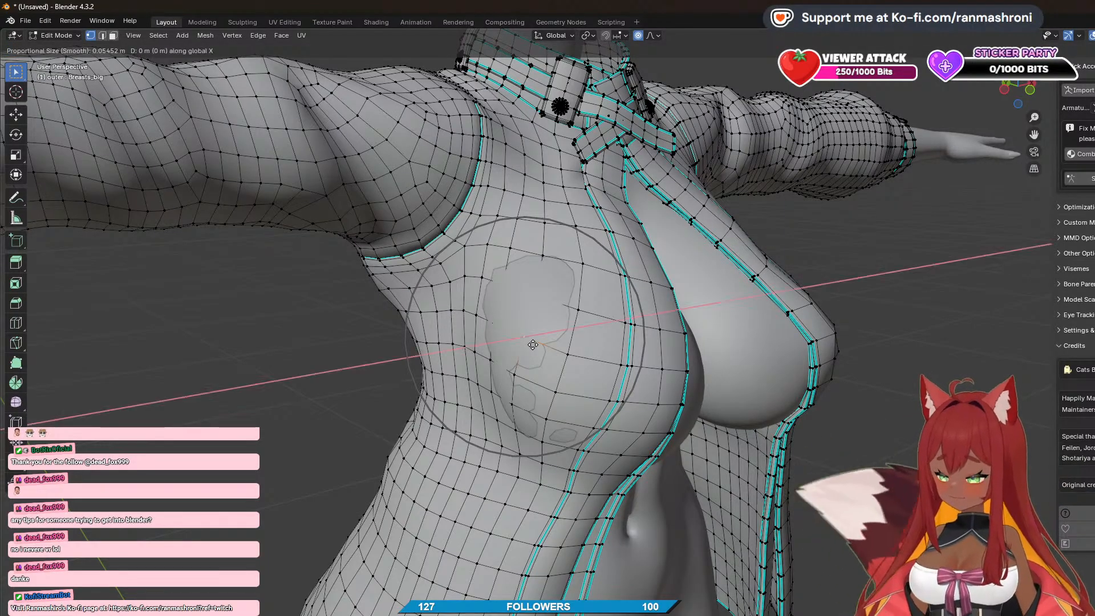
scroll(531, 345, down, 1)
click(531, 345)
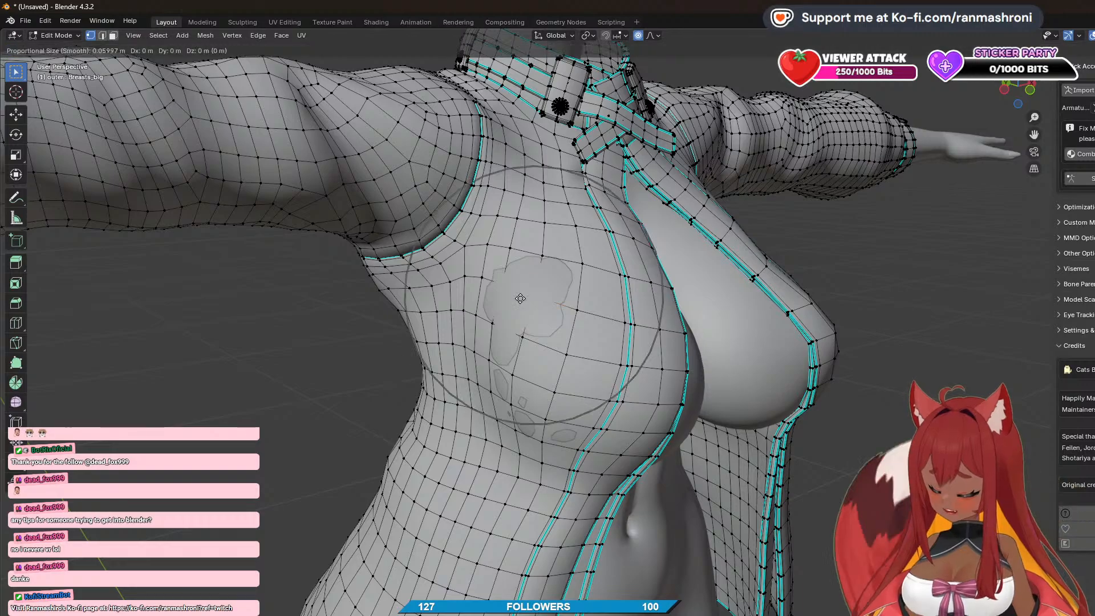
key(g)
key(x)
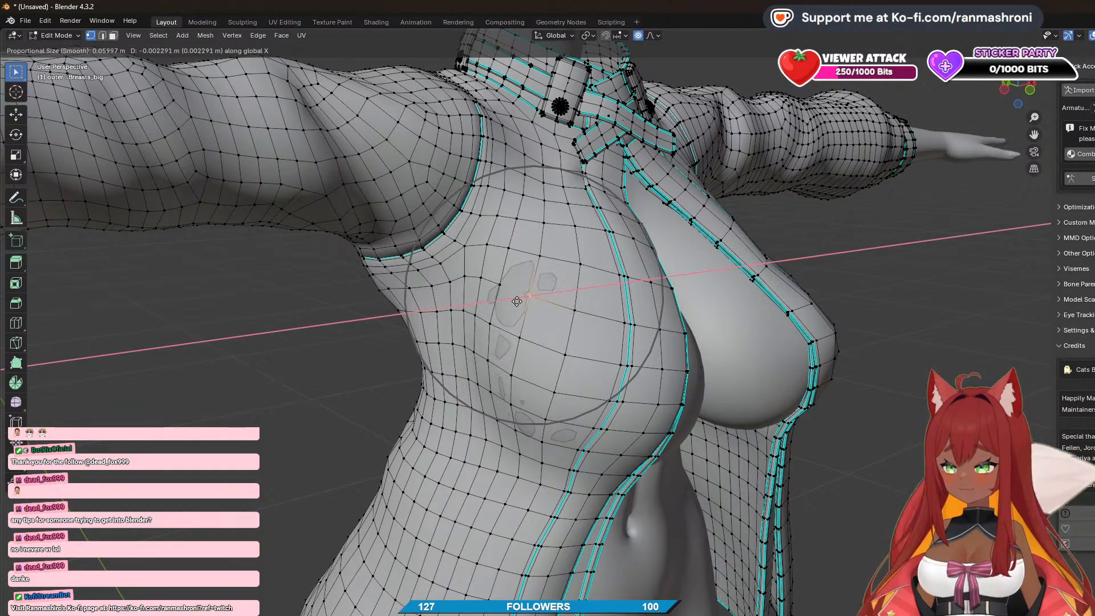
click(519, 300)
- Nudge the vertex between the small upper gaps below the right armhole about 0.0005 m up along global Z
middle_drag(519, 300, 548, 302)
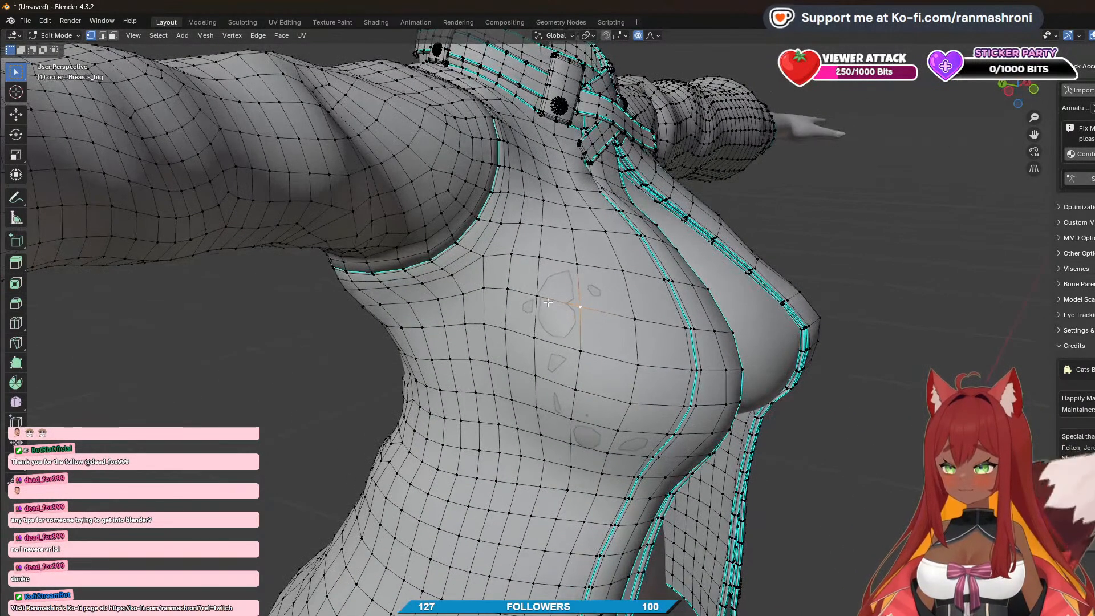
key(g)
key(y)
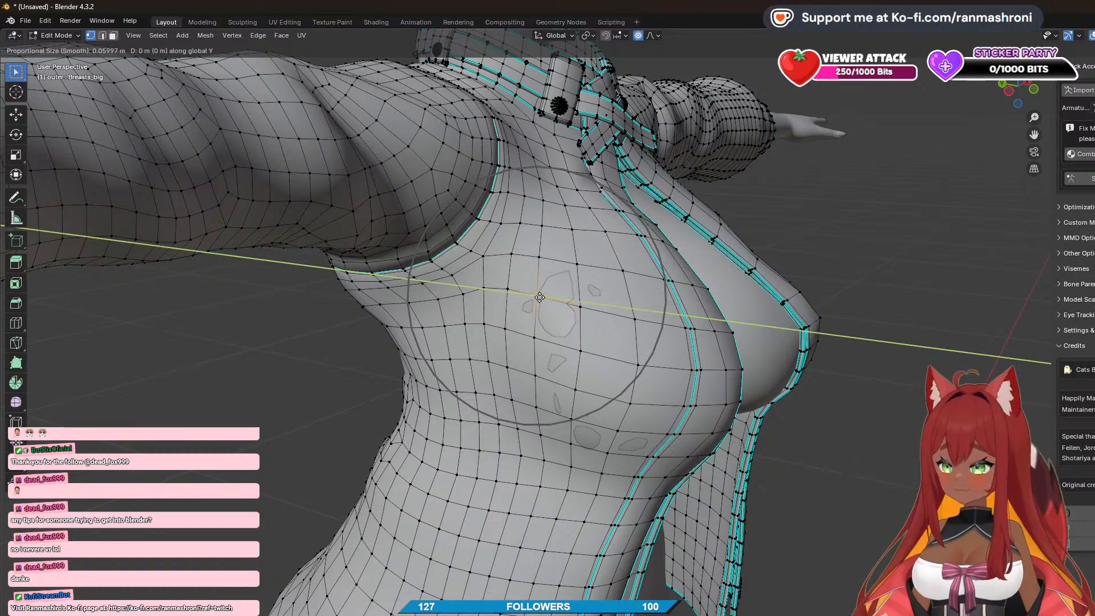
key(z)
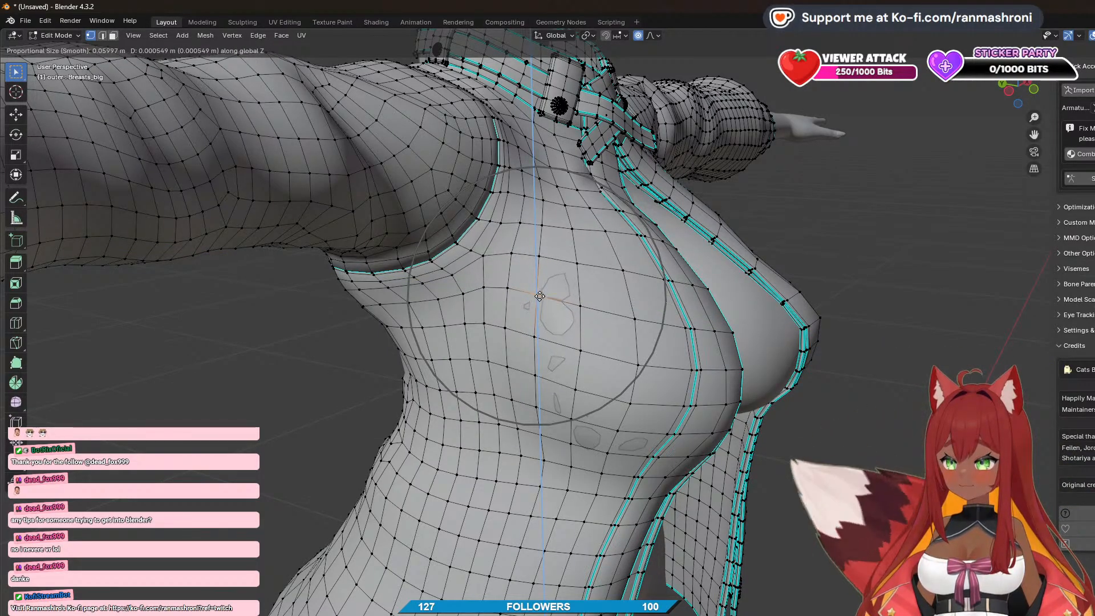
click(541, 295)
- Select the vertex on the outer edge of the right chest's side and shift it along global X, proportional size about 0.060 m
middle_drag(541, 296, 489, 375)
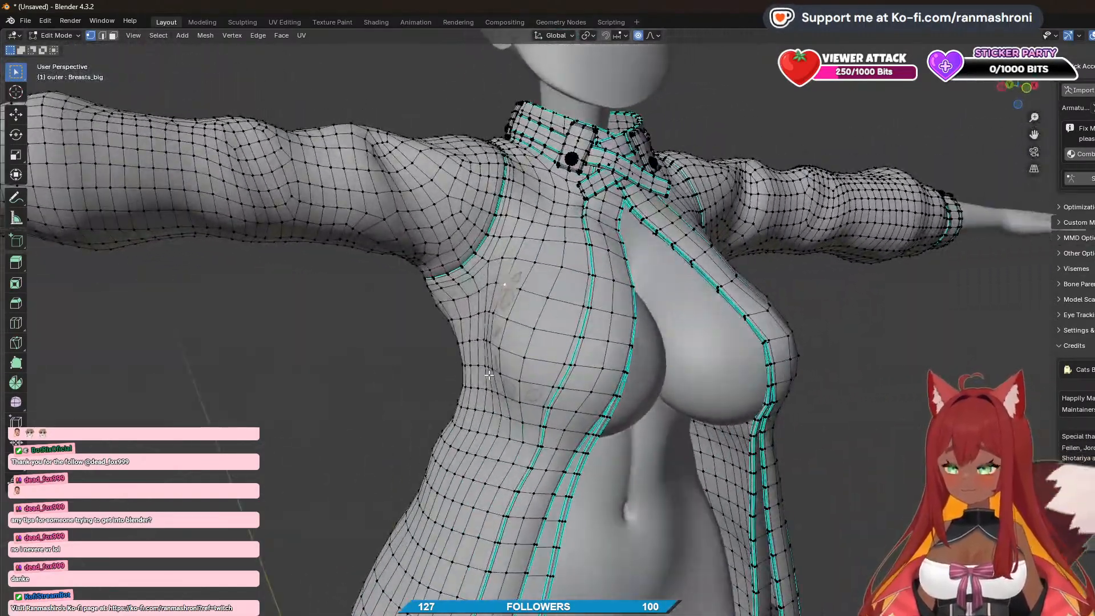
click(501, 352)
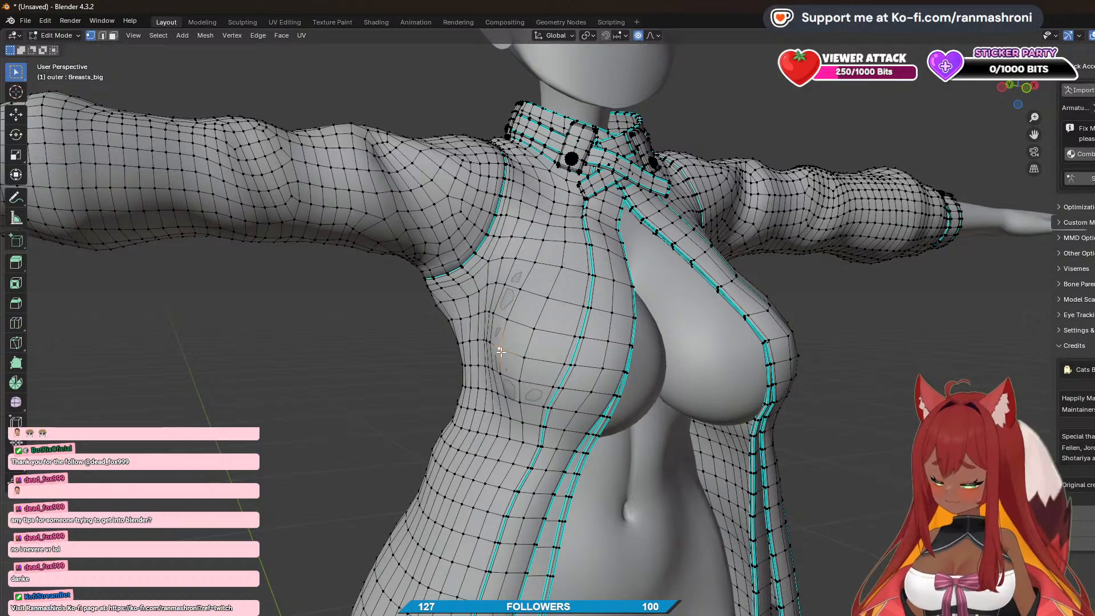
key(g)
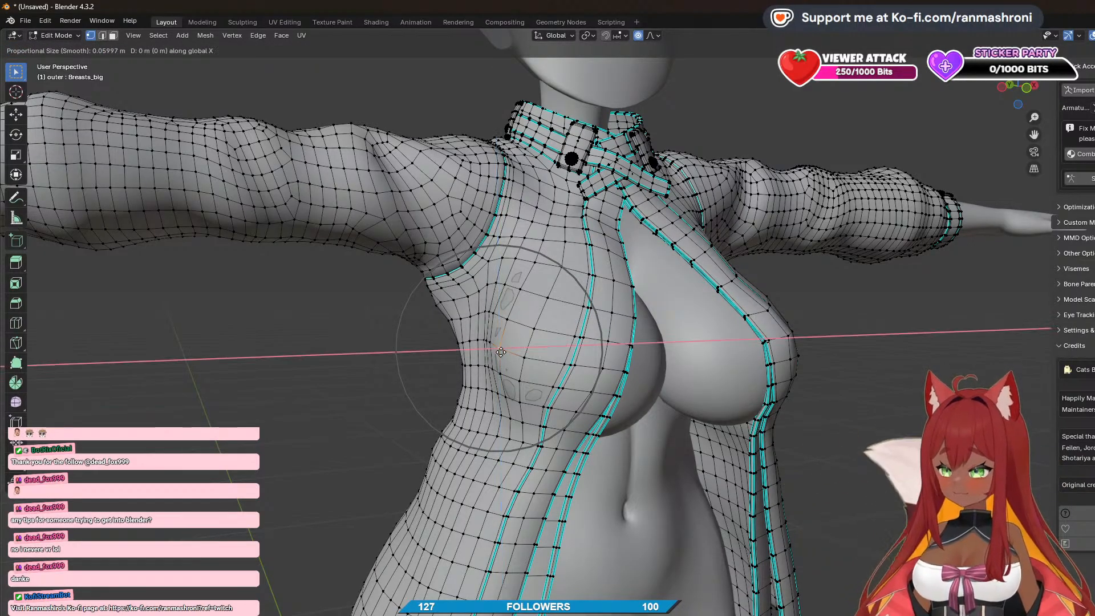
click(523, 351)
- Nudge the vertex next to the small gap on the right chest's underside about 0.0005 m along negative global X
middle_drag(523, 351, 618, 309)
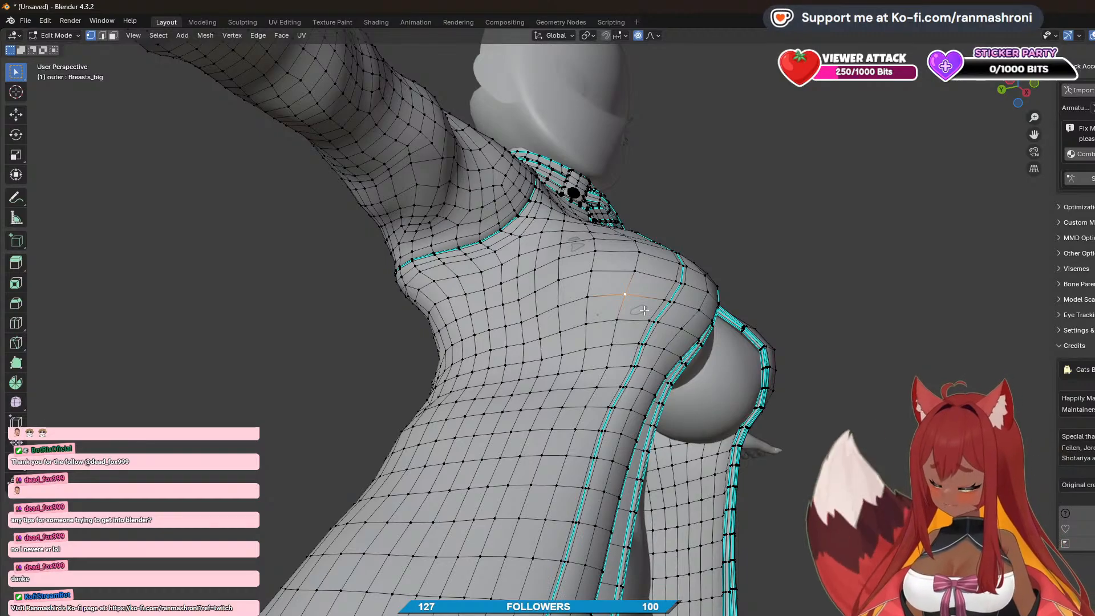
key(g)
key(z)
key(x)
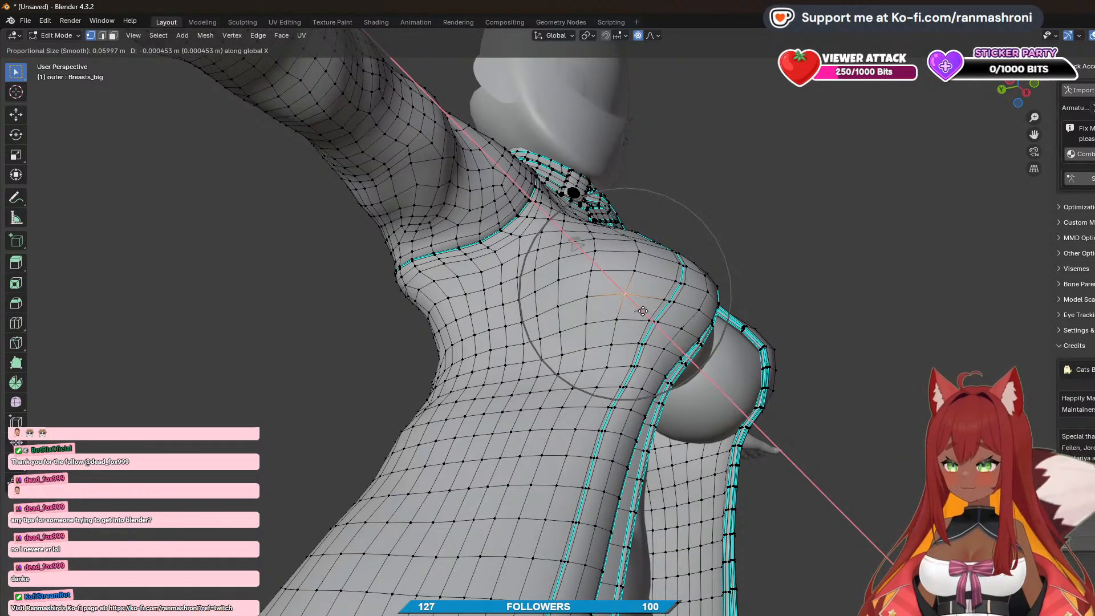
click(643, 311)
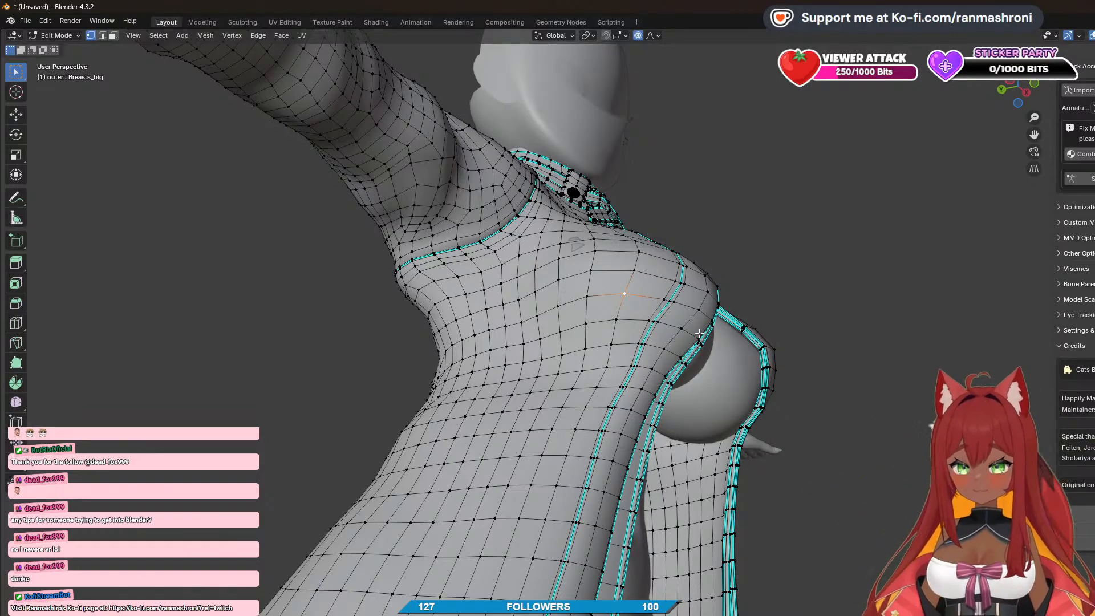
- Move the vertex beside the last small gaps below the right armhole about 0.0006 m along negative global X
middle_drag(700, 334, 642, 417)
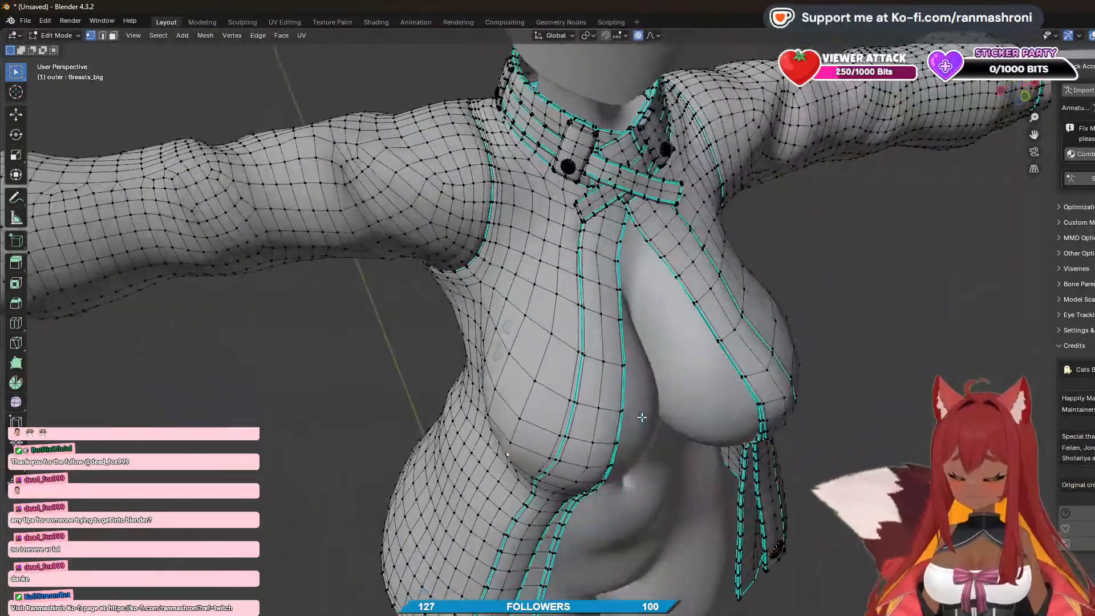
key(g)
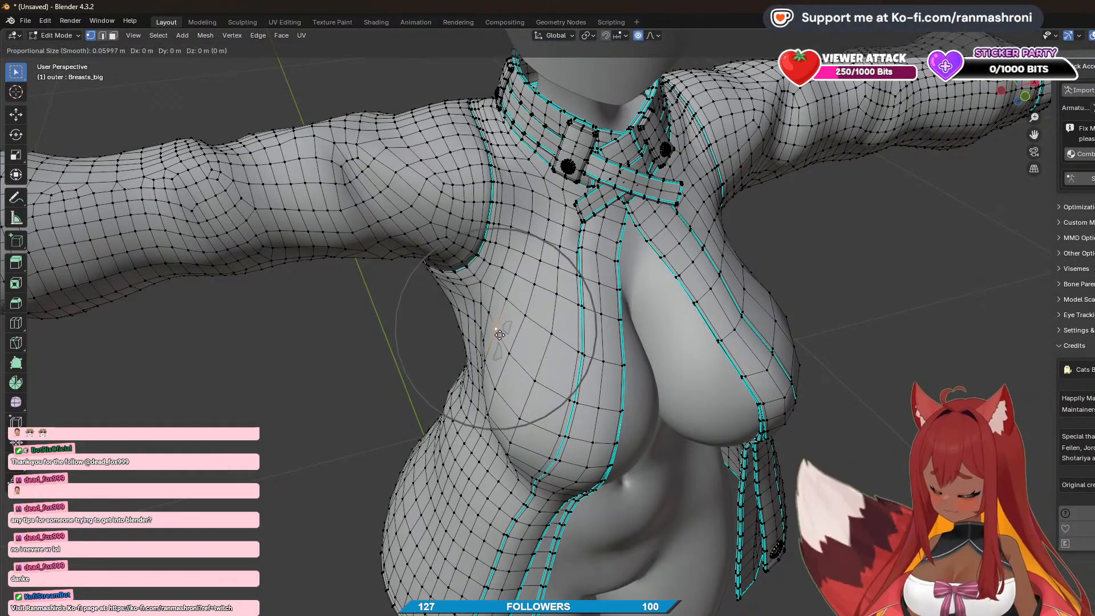
key(x)
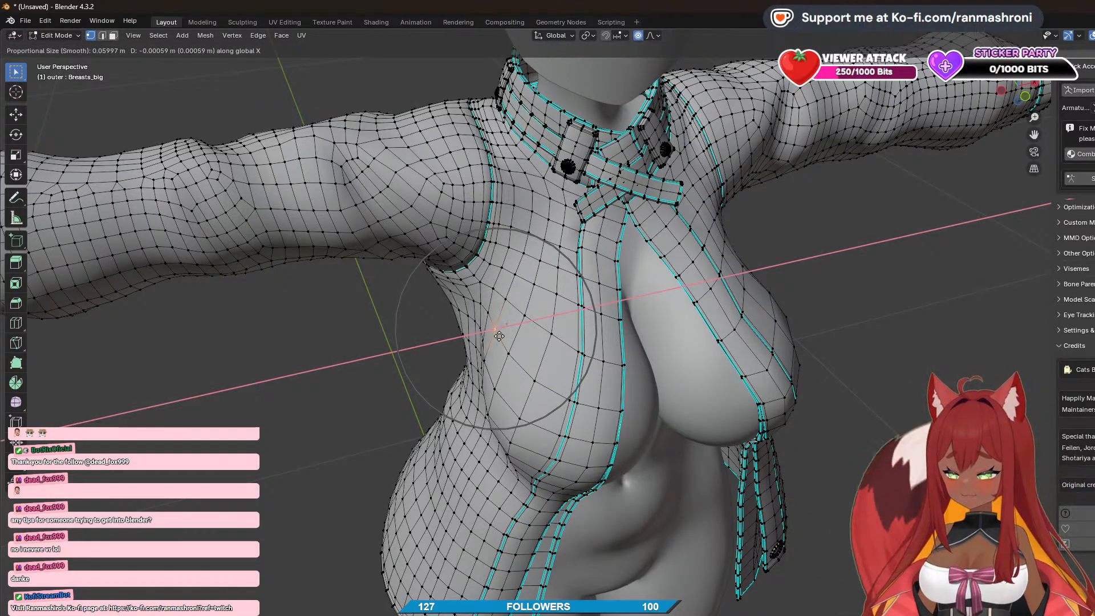
click(500, 336)
middle_drag(818, 409, 687, 273)
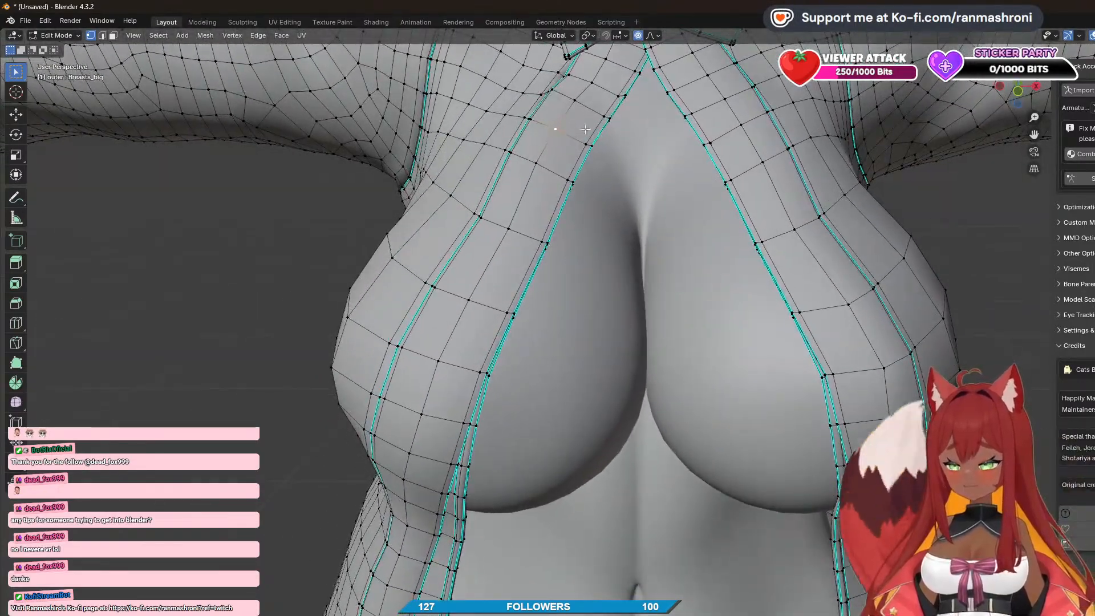
key(g)
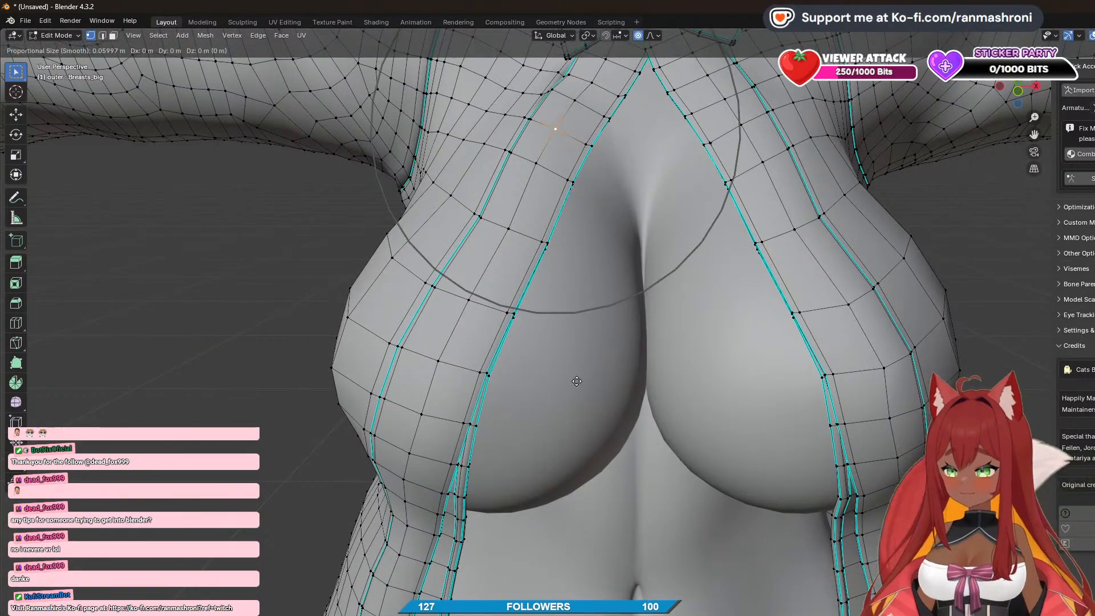
key(y)
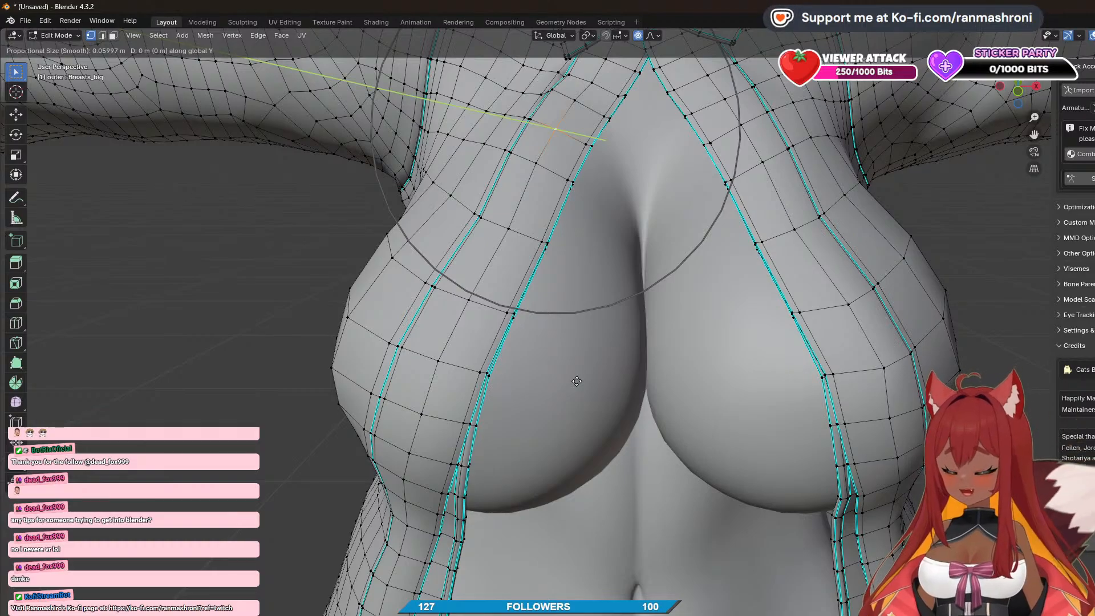
key(z)
scroll(588, 387, down, 3)
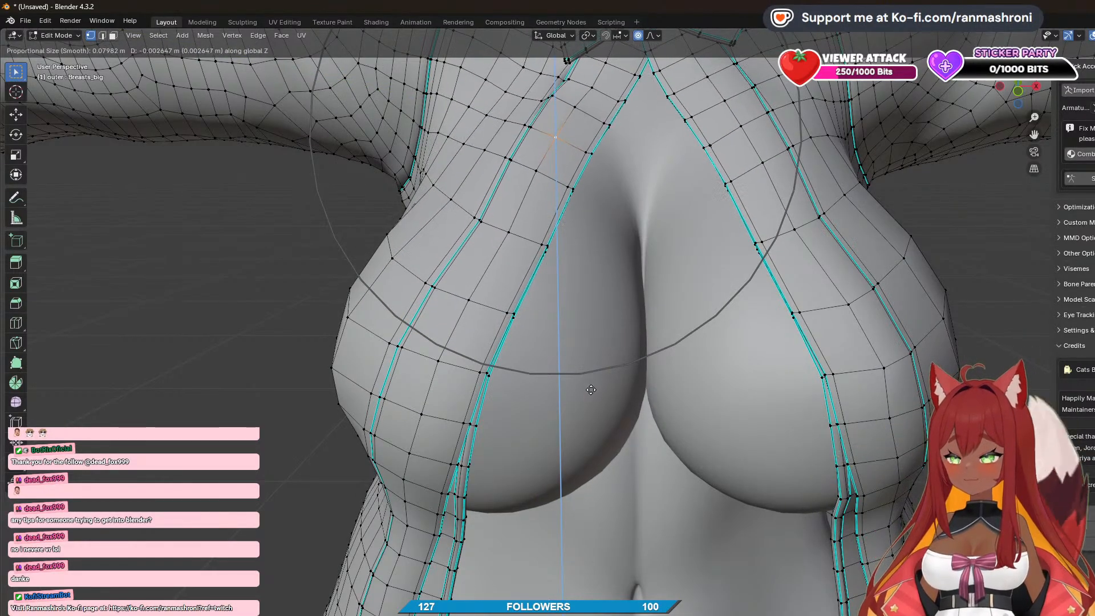
scroll(593, 392, up, 8)
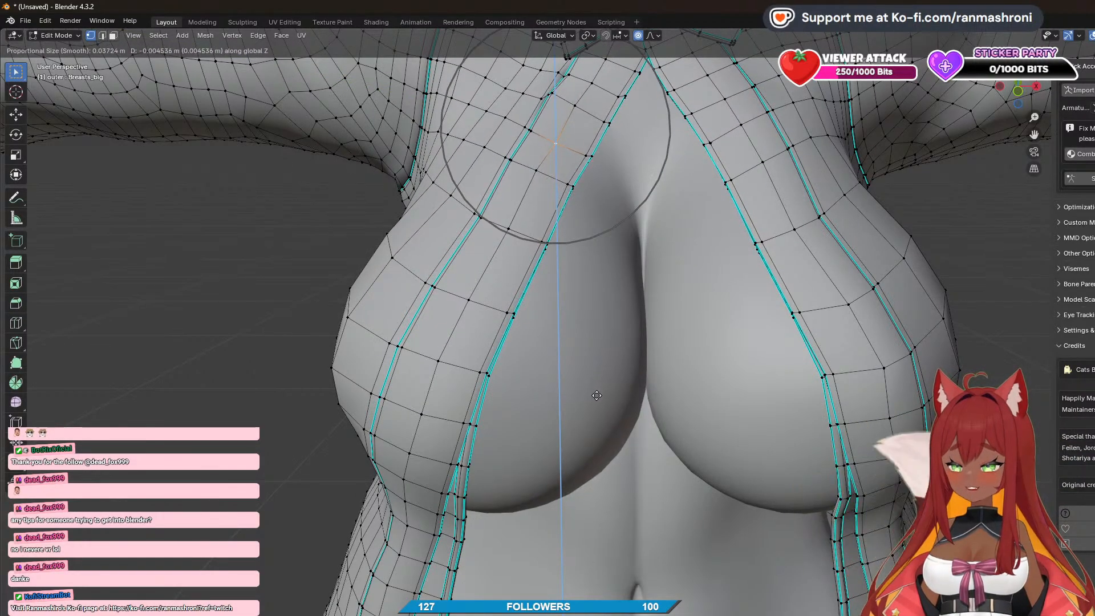
click(609, 404)
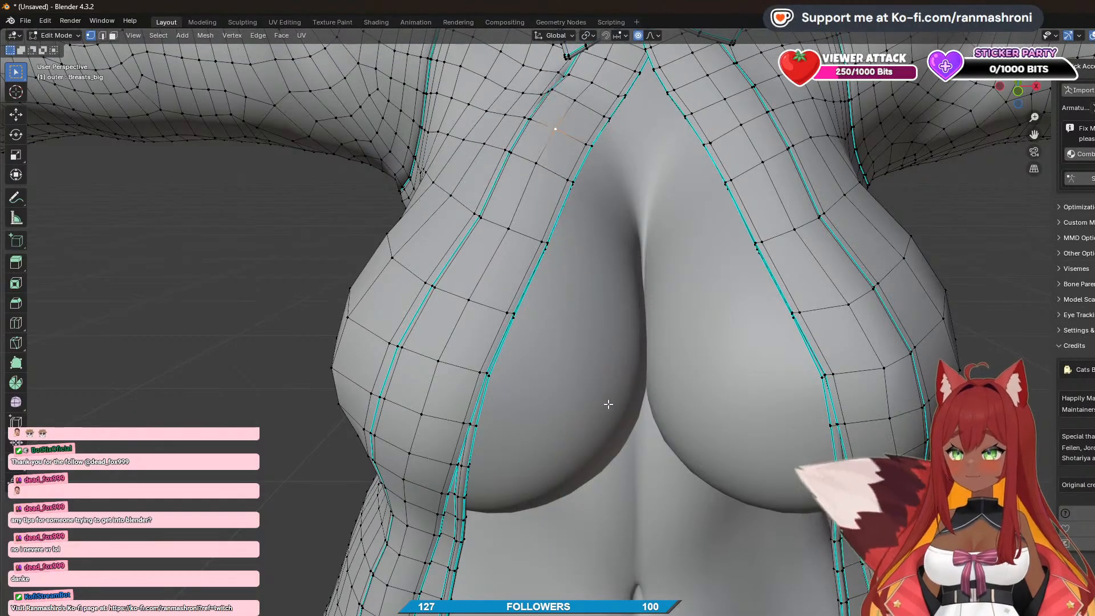
- Lower the vertex on the right front panel above the chest along global Z, with a proportional size of about 0.055 m
middle_drag(785, 313, 679, 477)
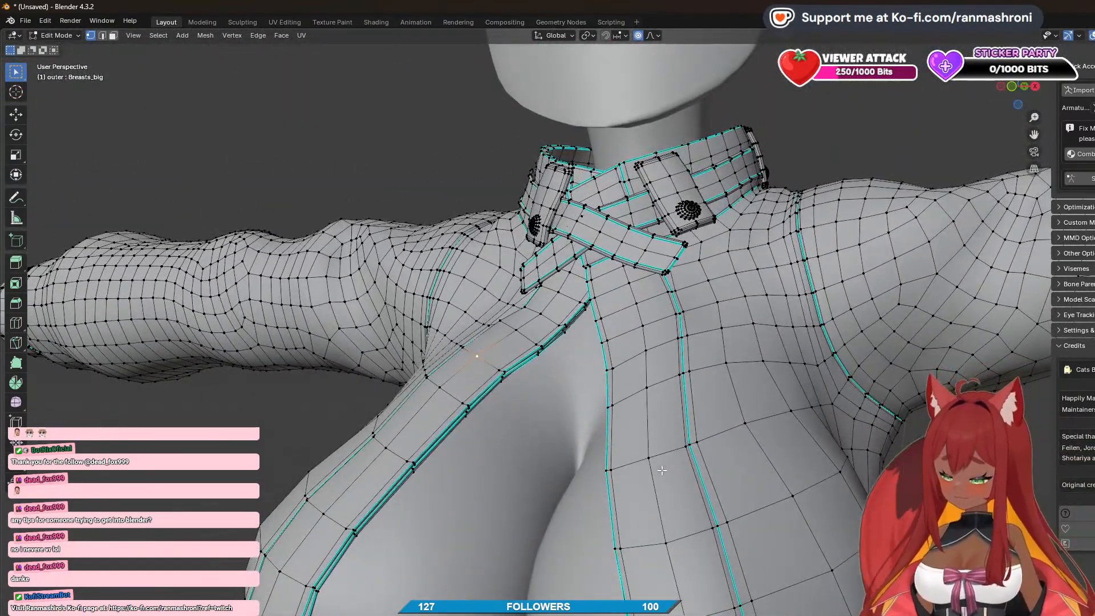
key(g)
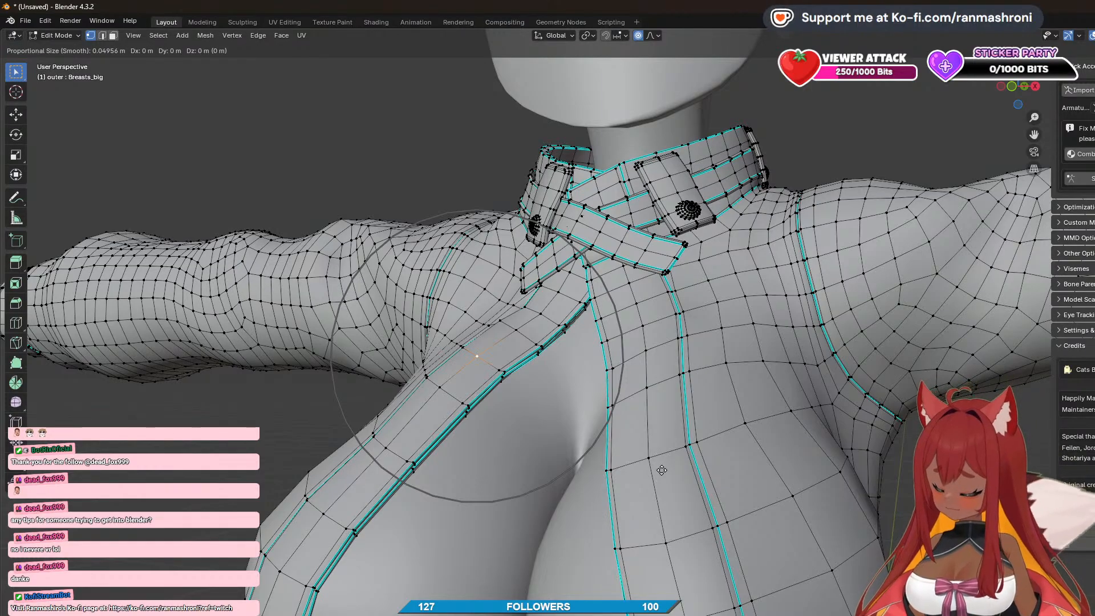
key(z)
scroll(661, 470, down, 1)
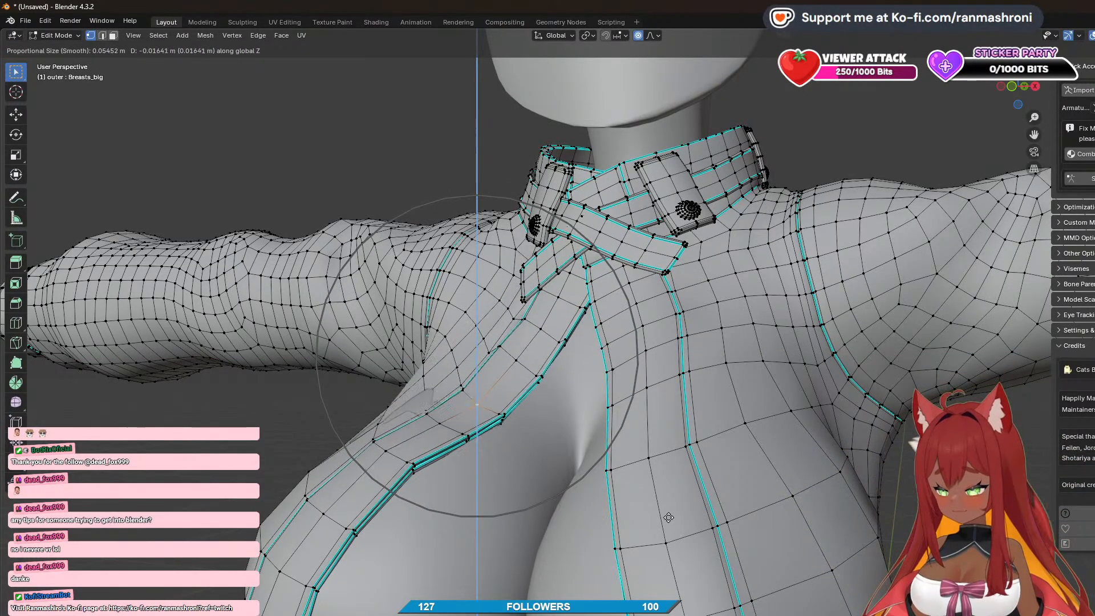
click(670, 503)
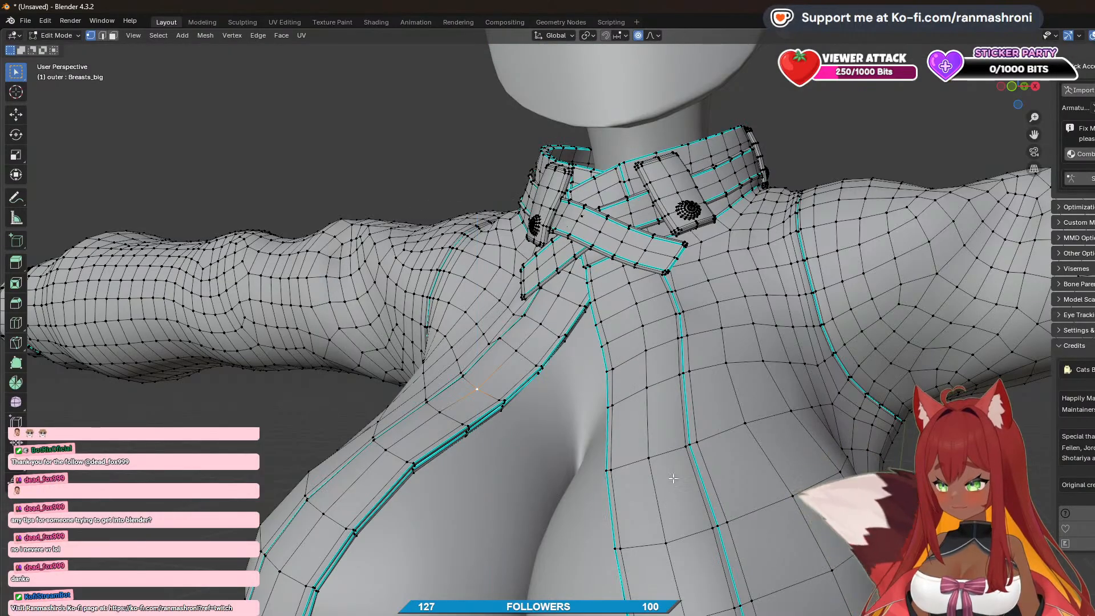
middle_drag(670, 504, 714, 402)
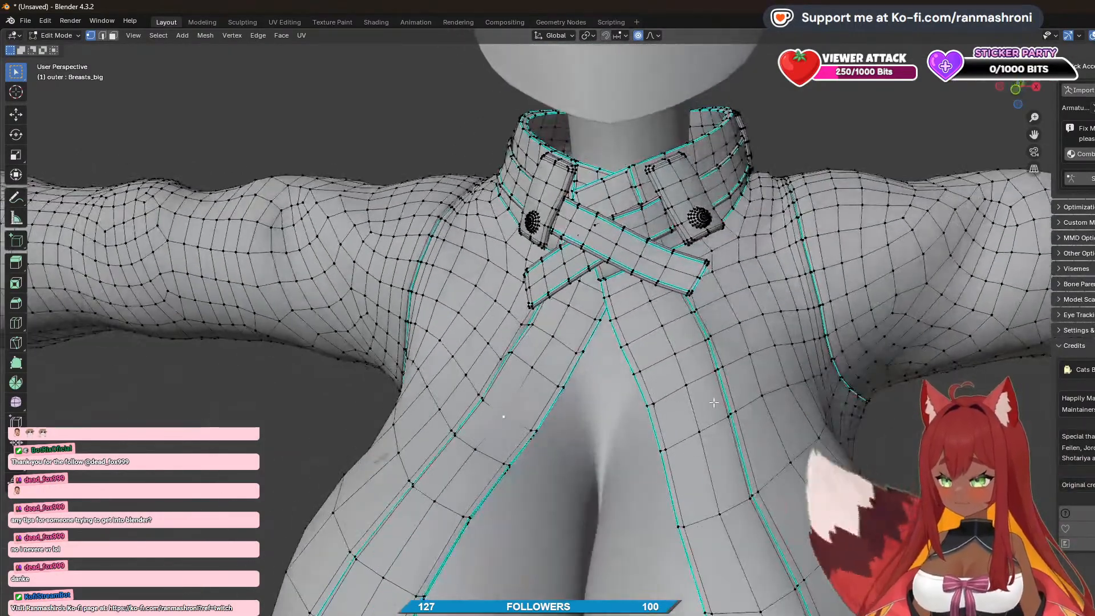
- Lower the vertex beside the right front panel's seam about 0.011 m along global Z, with a proportional size of about 0.055 m
key(g)
key(z)
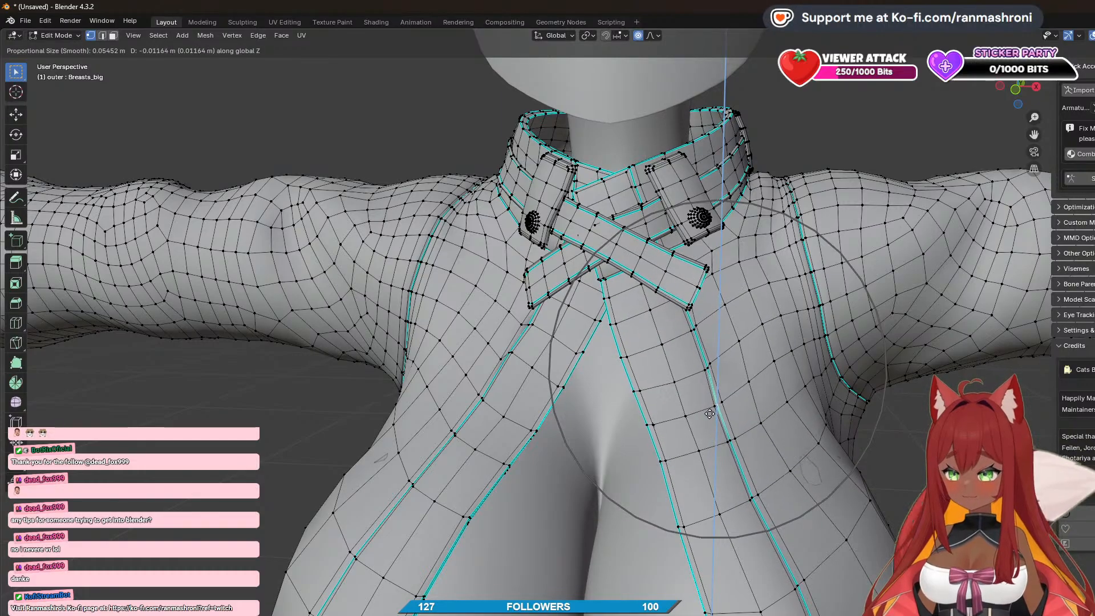
scroll(709, 420, up, 1)
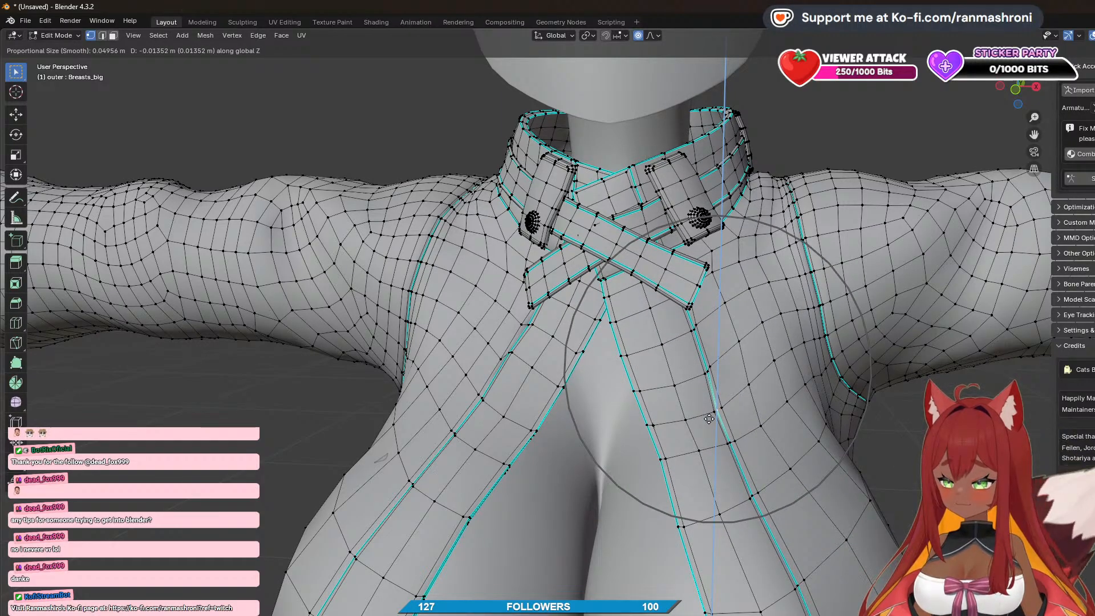
scroll(709, 420, down, 1)
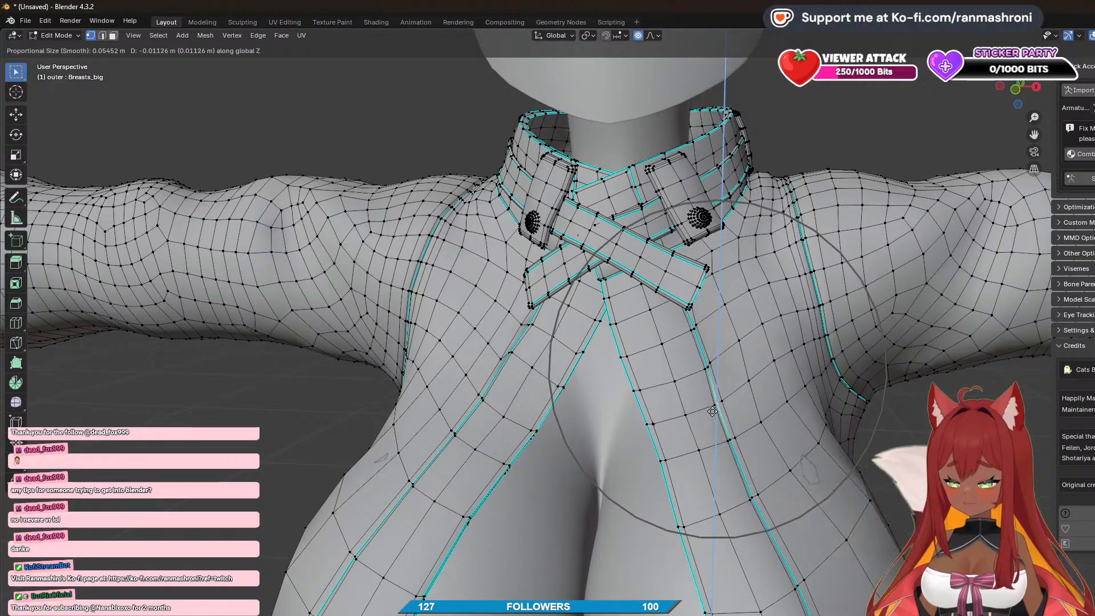
click(712, 412)
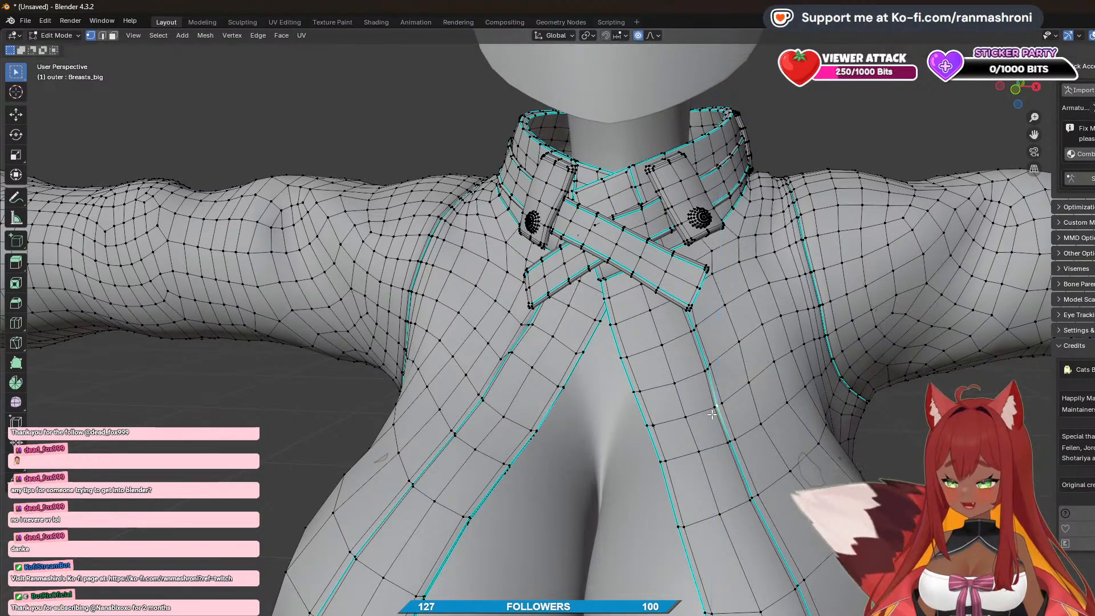
- Nudge the vertex beside the small gap on top of the right chest slightly along global X
middle_drag(713, 411, 792, 426)
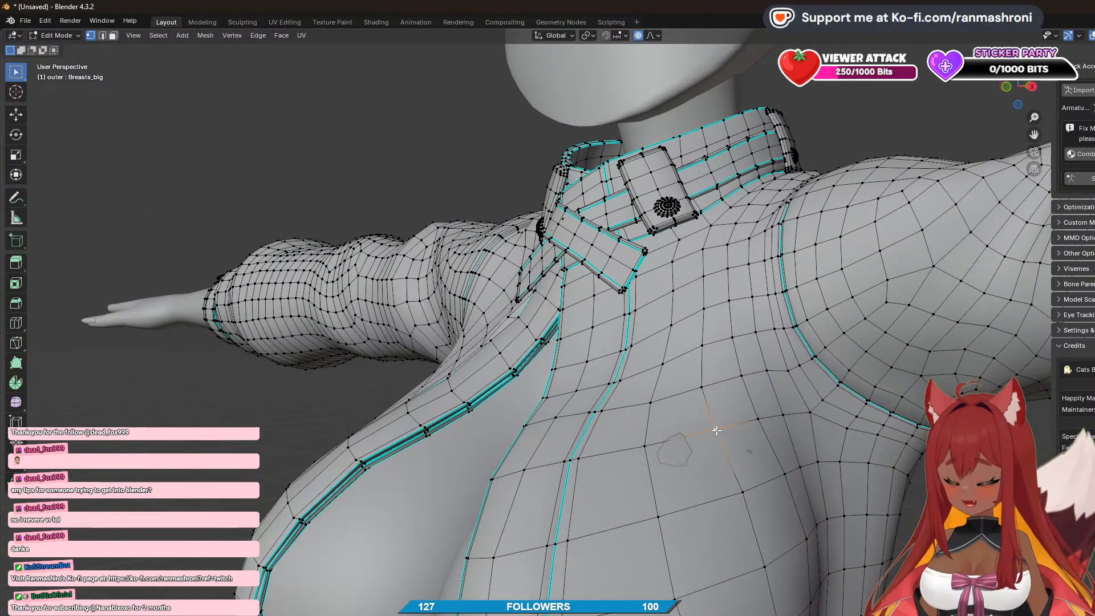
key(g)
key(x)
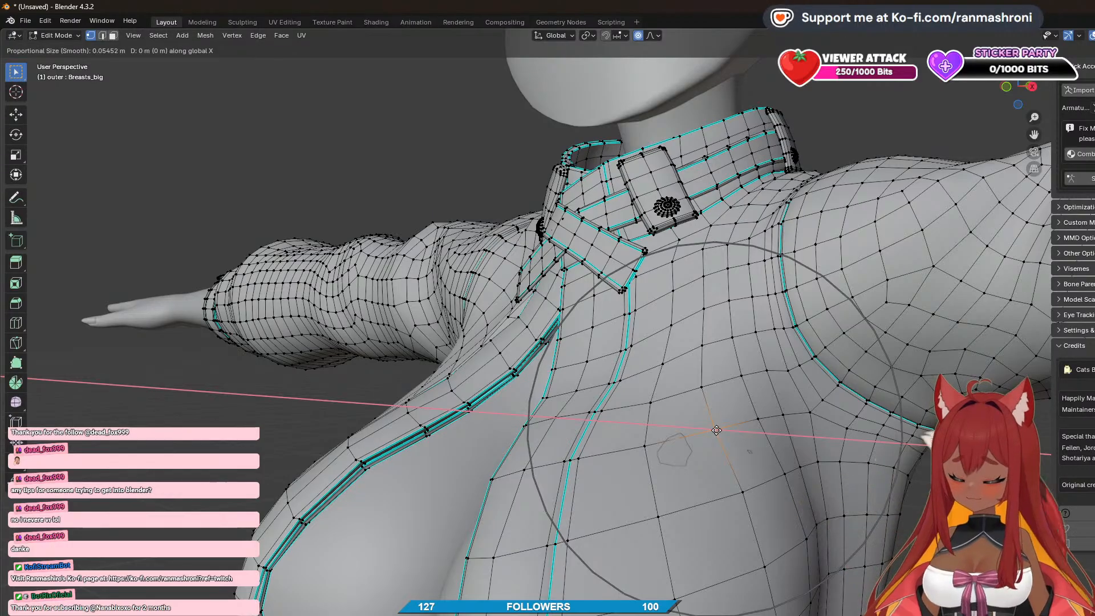
click(719, 430)
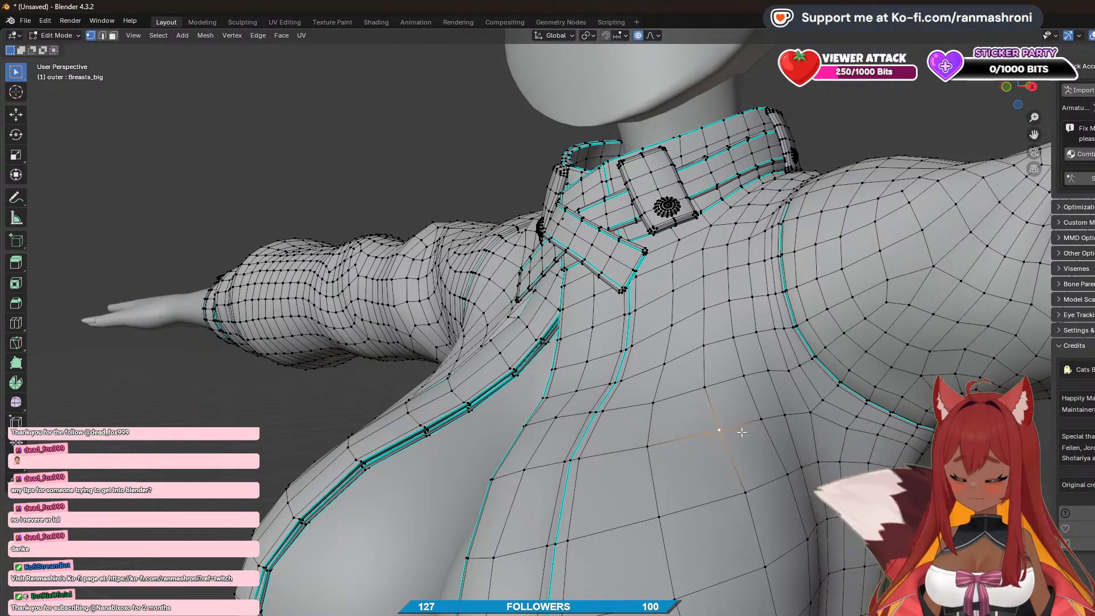
- Shift the selected vertex on the right chest along global Y, with a proportional size of about 0.055 m
middle_drag(741, 432, 777, 397)
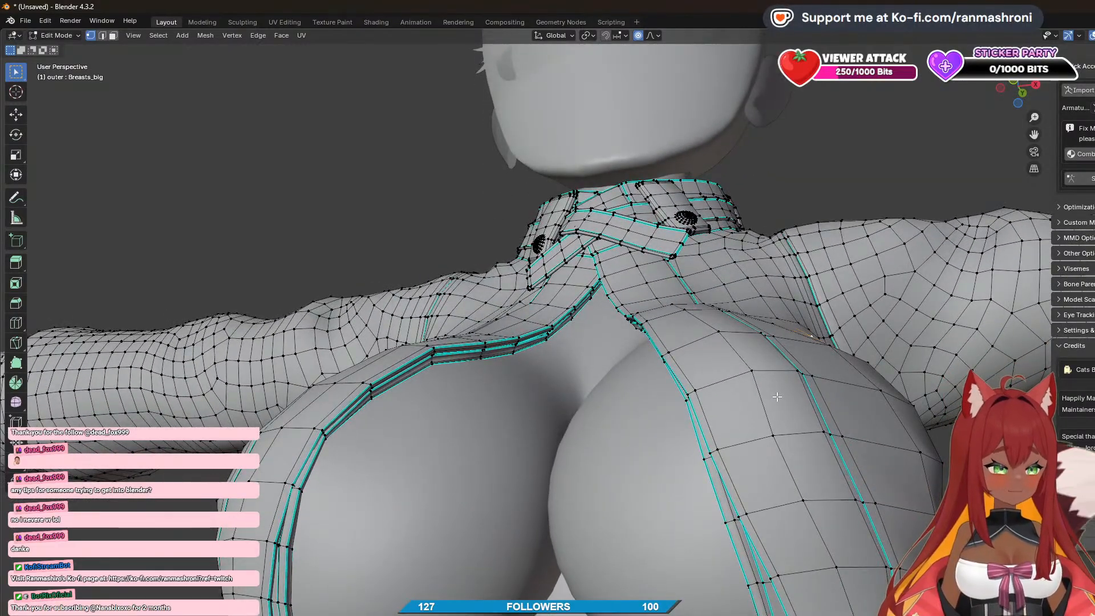
middle_drag(777, 397, 902, 533)
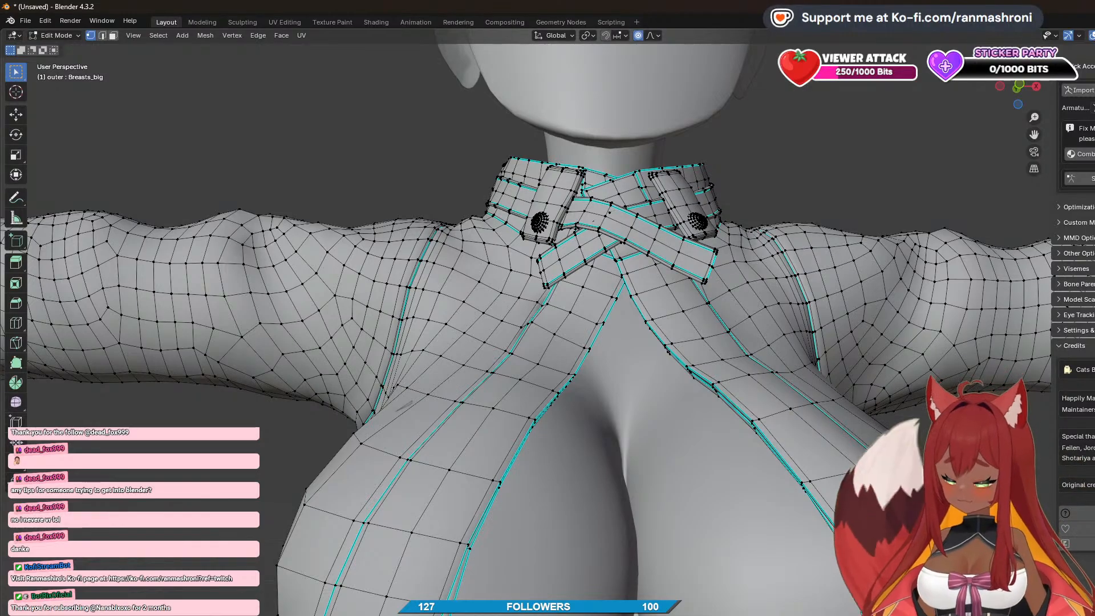
key(g)
key(x)
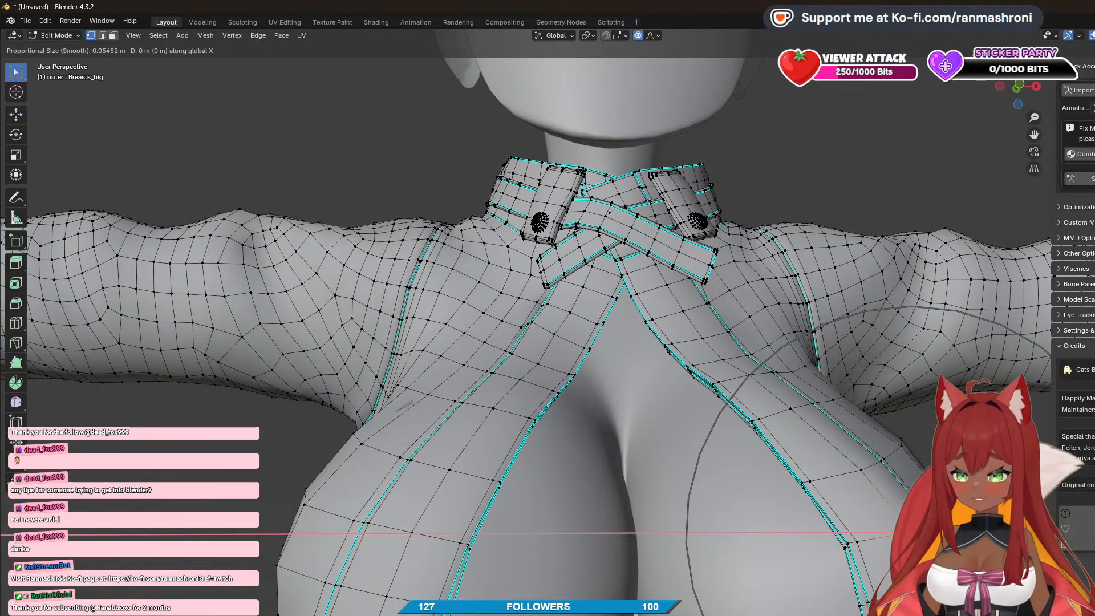
key(z)
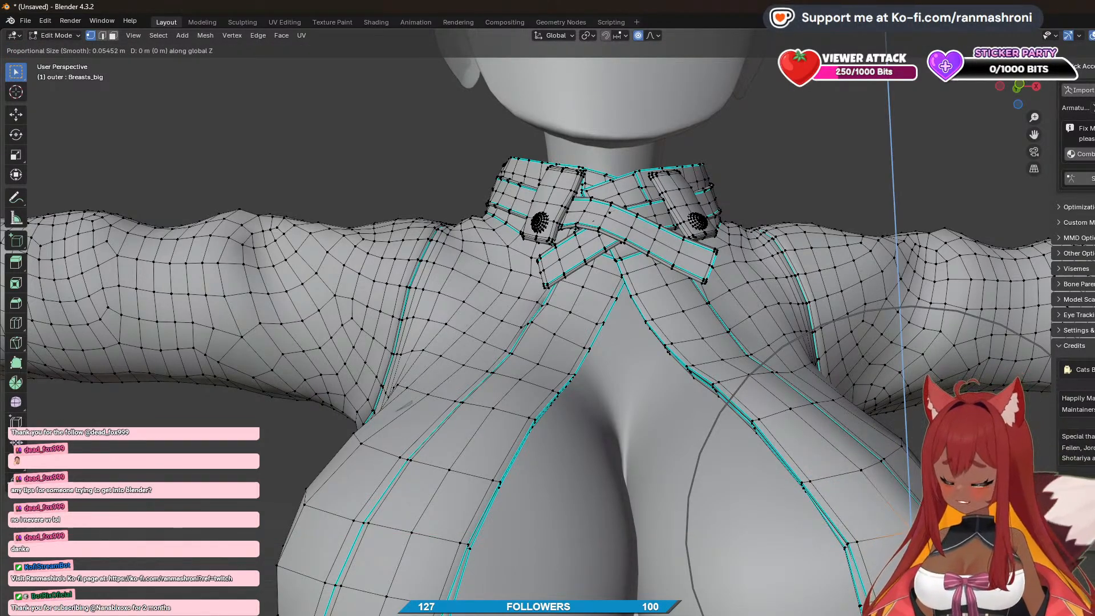
key(y)
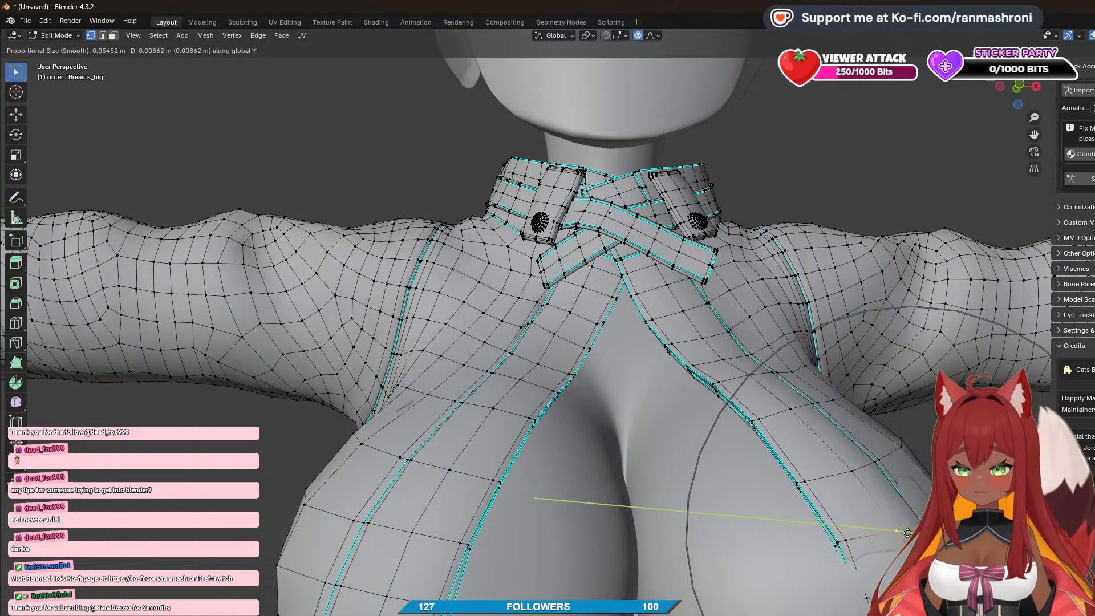
click(856, 485)
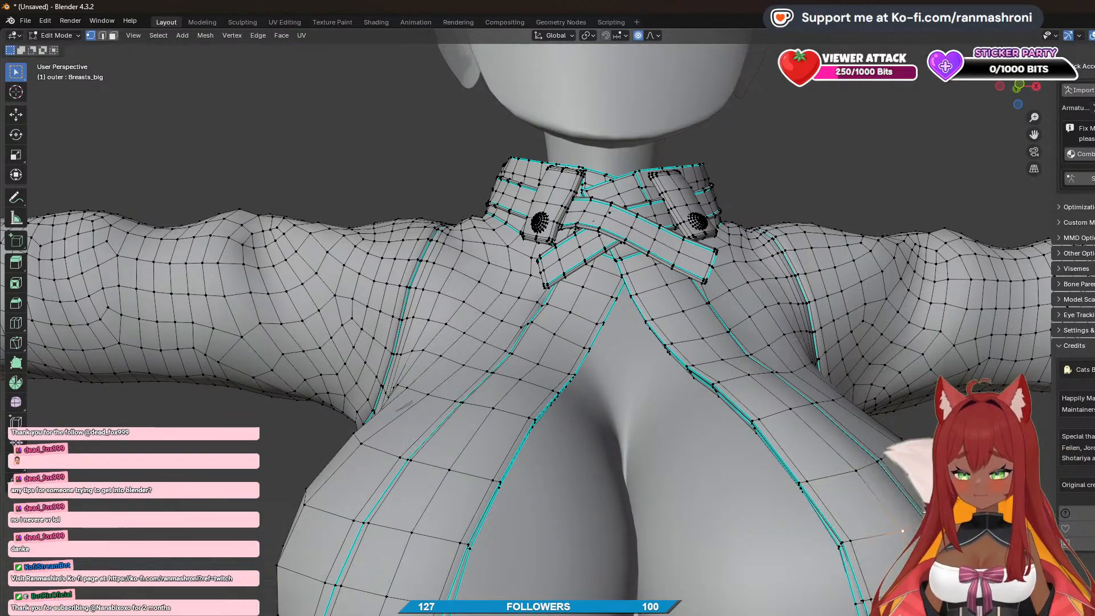
- Select the vertex beside the seam below the right chest's small gap and lower it slightly along global Z
mouse_move(856, 485)
middle_down()
mouse_move(853, 425)
mouse_move(896, 413)
mouse_move(810, 403)
mouse_move(852, 492)
middle_up()
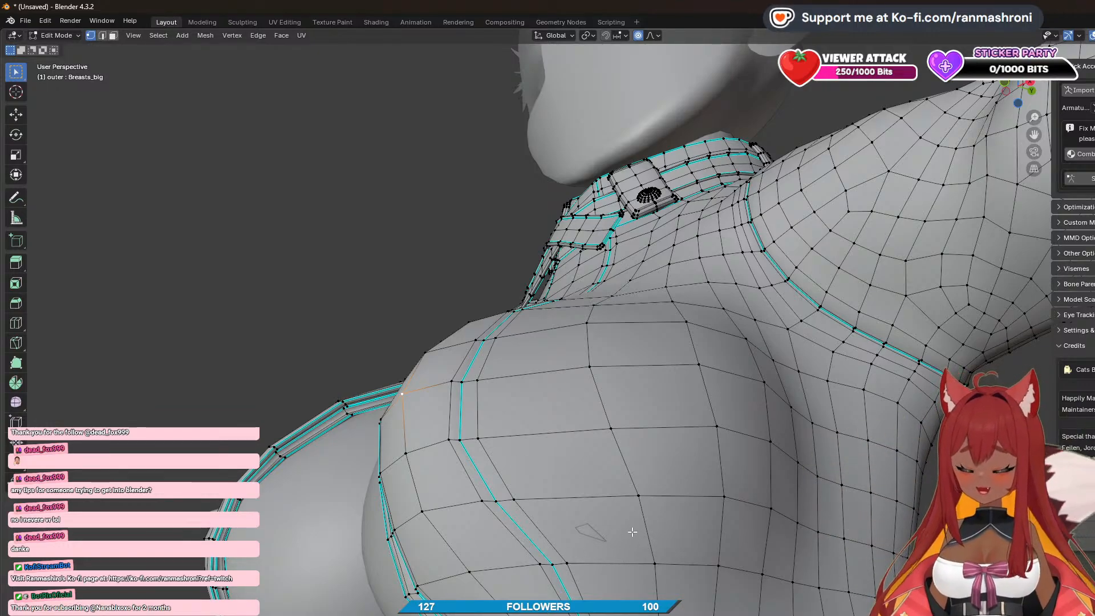
click(575, 564)
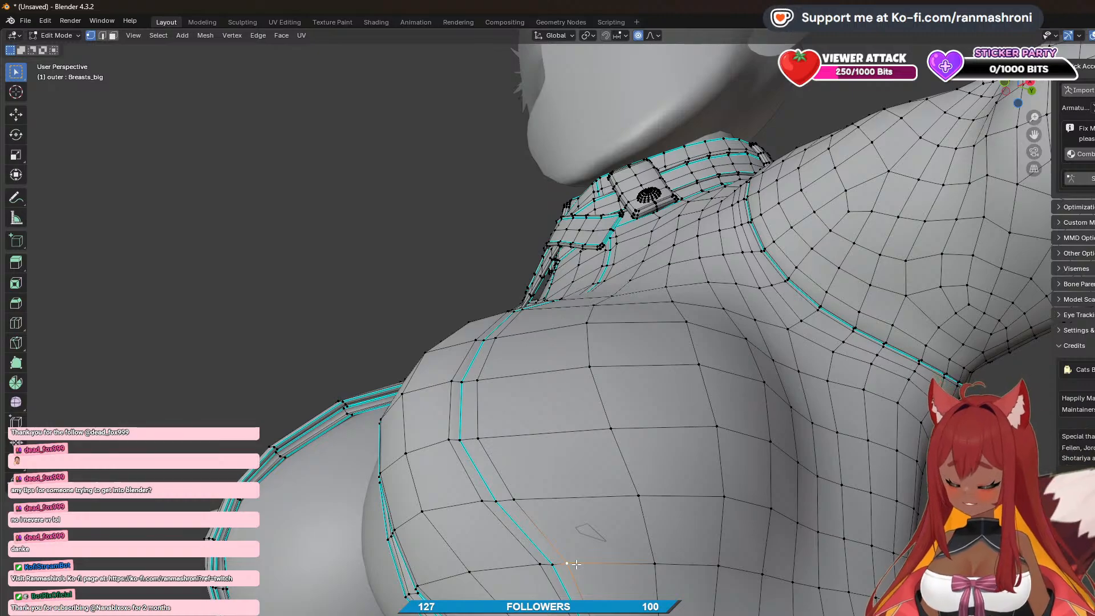
key(g)
key(y)
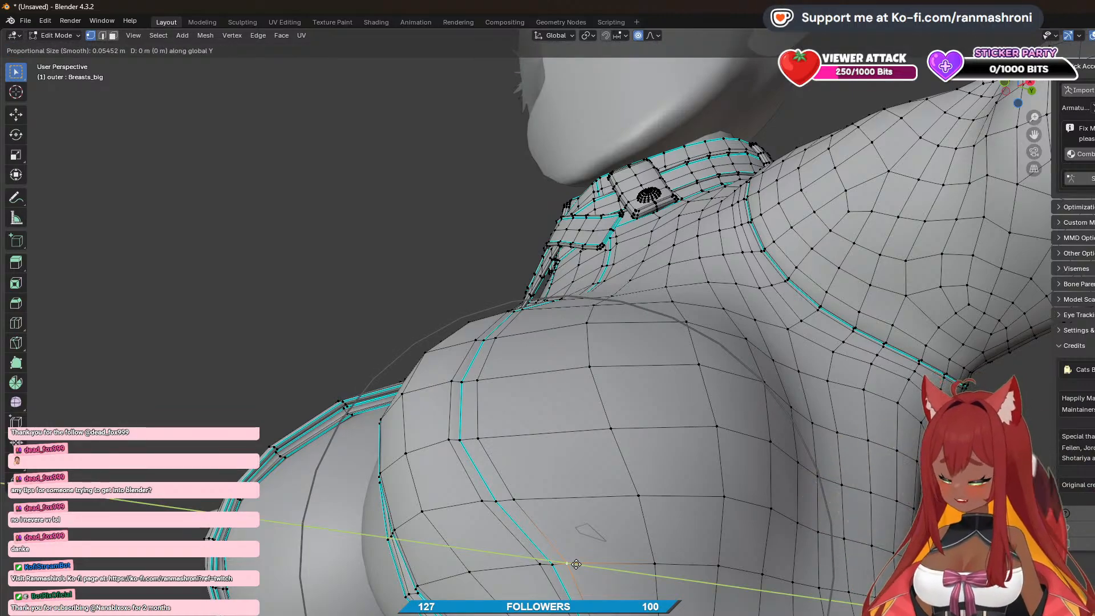
key(z)
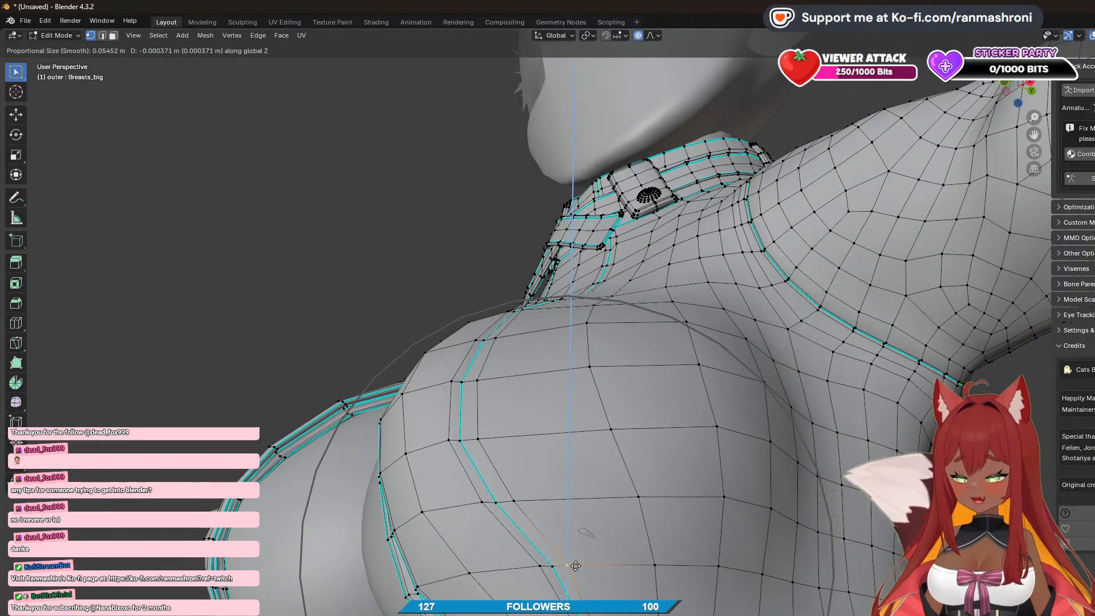
key(Escape)
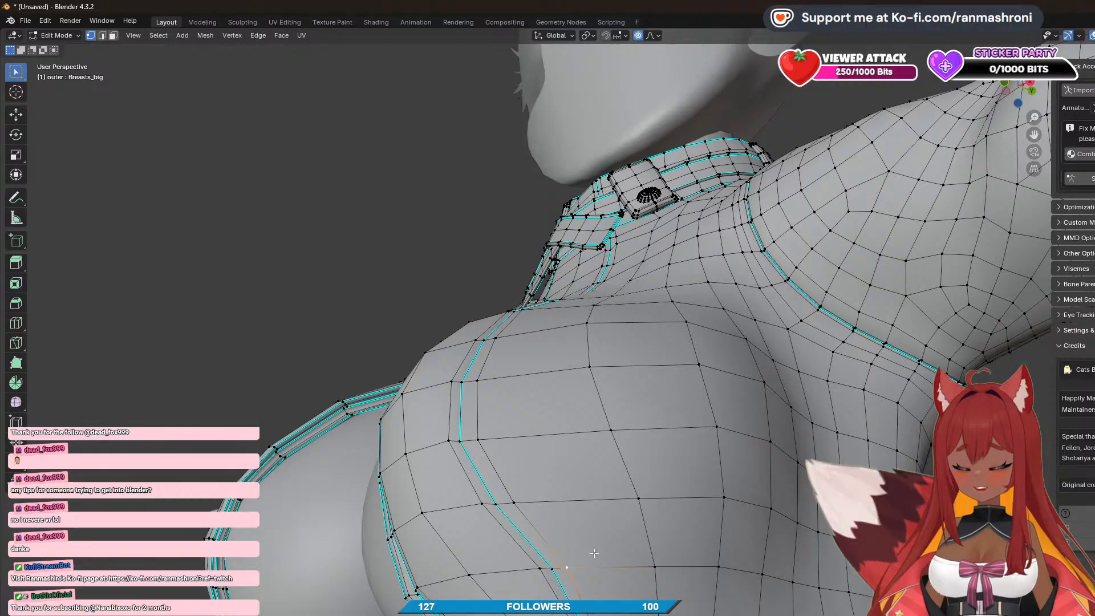
- Select the vertex next to the small gap on the left upper chest and nudge it along global Z
middle_drag(575, 568, 577, 534)
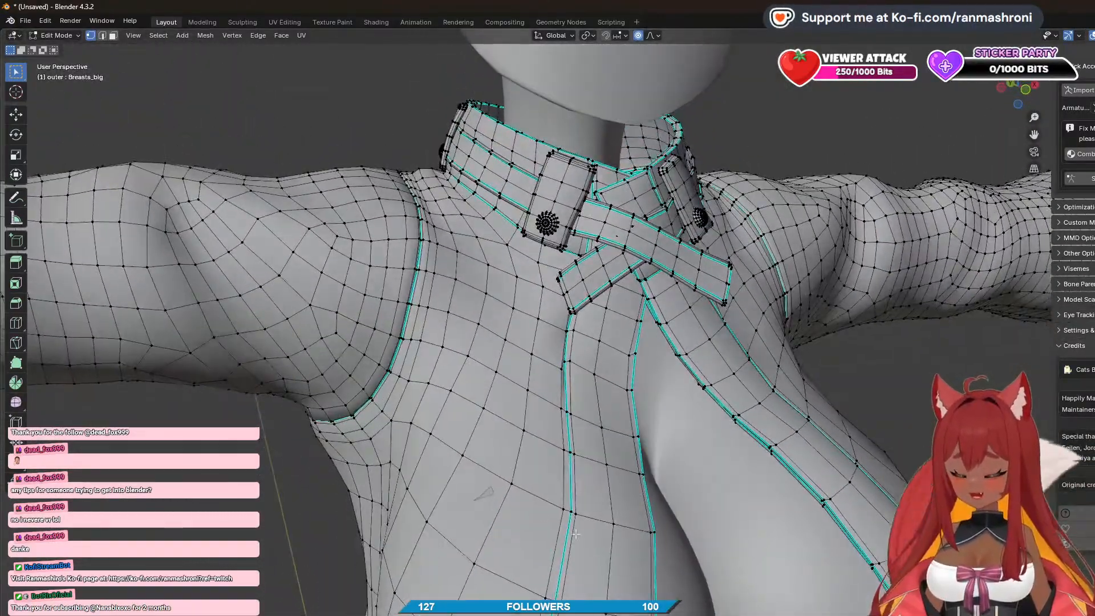
click(519, 488)
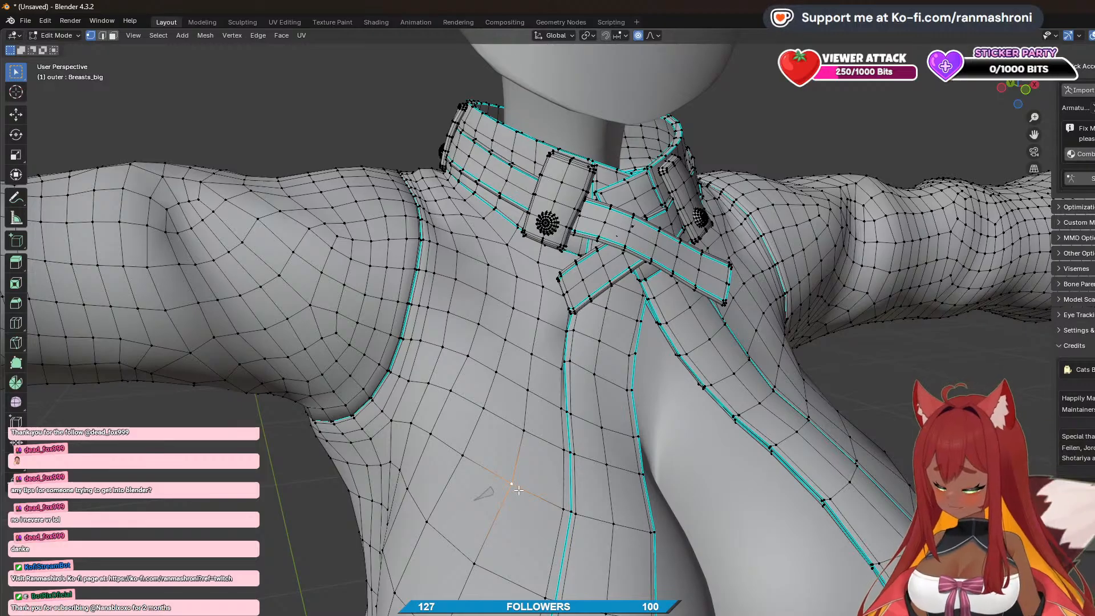
key(g)
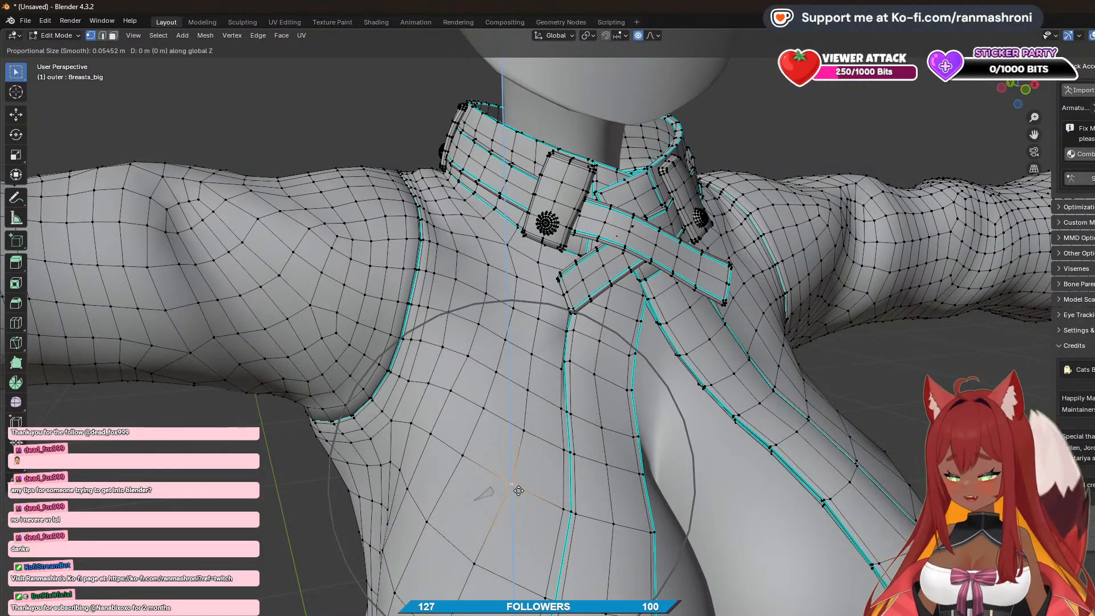
click(513, 486)
- Inspect the jacket's front edges and collar from below and from the front for remaining gaps against the chest
middle_drag(559, 491, 677, 468)
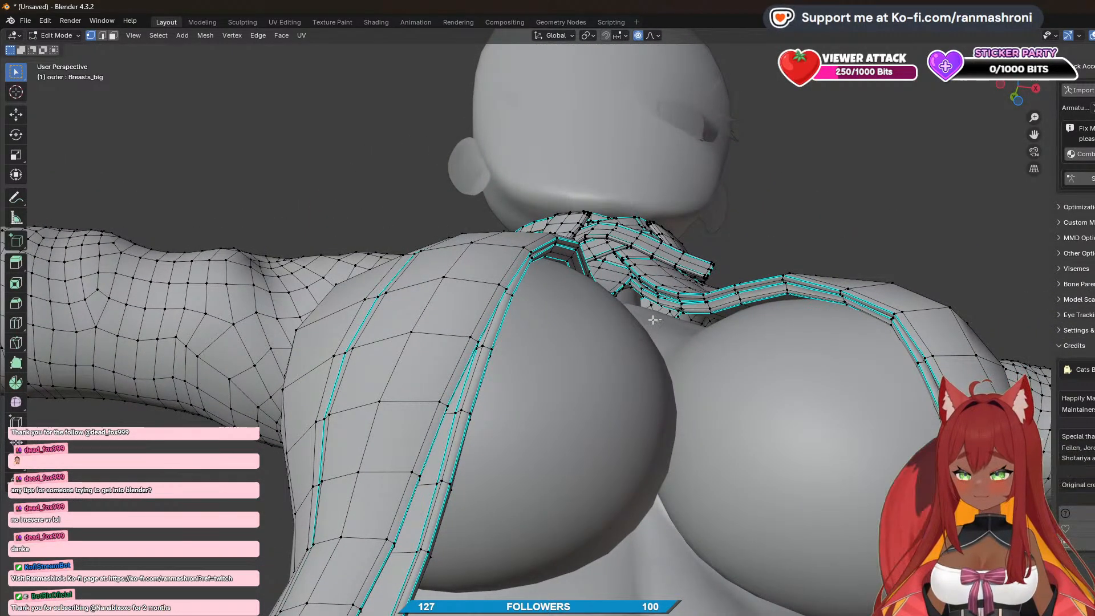
middle_drag(669, 326, 639, 331)
scroll(629, 333, up, 6)
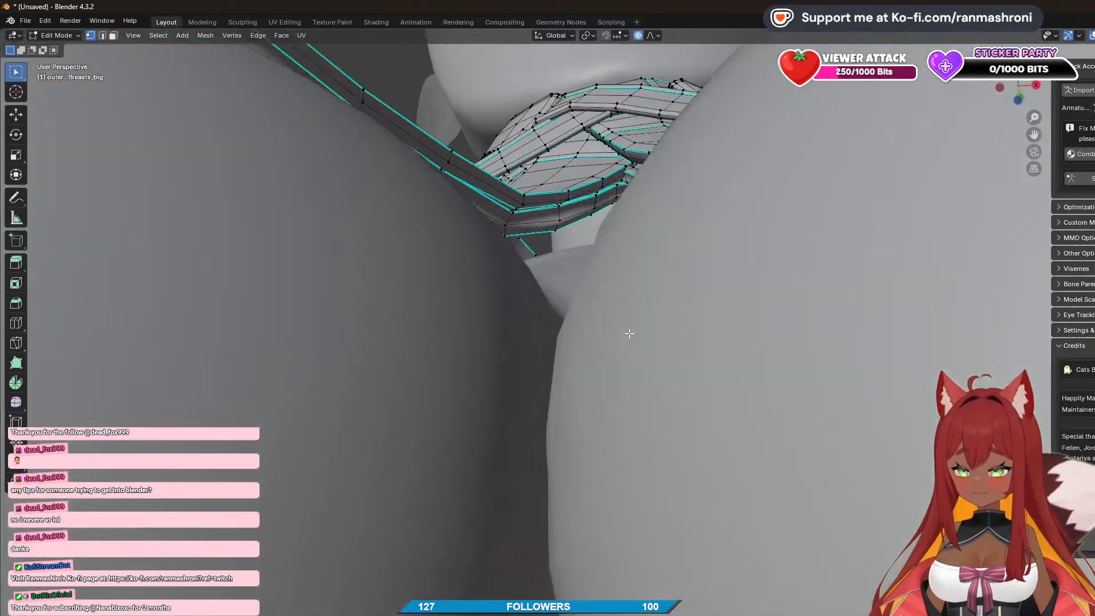
scroll(639, 298, down, 5)
scroll(633, 305, up, 5)
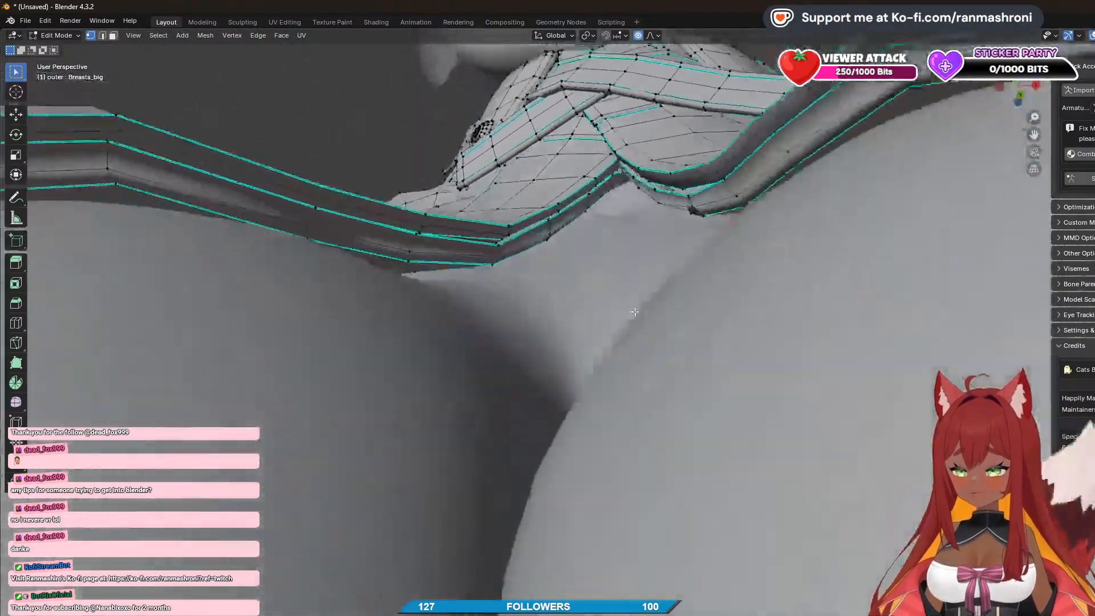
middle_drag(632, 308, 661, 388)
scroll(662, 388, down, 4)
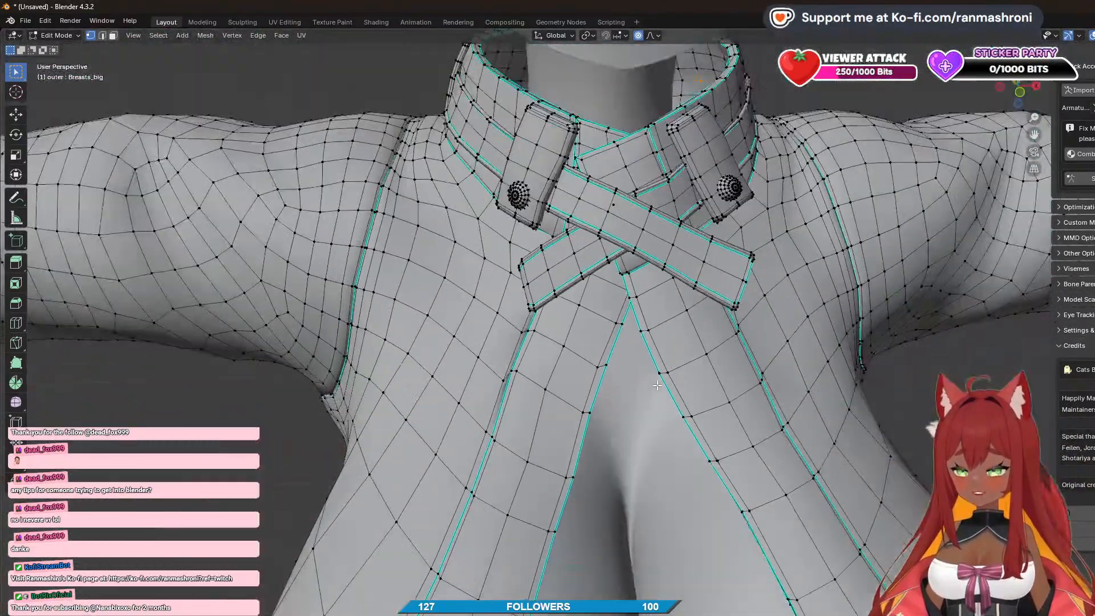
scroll(679, 409, down, 1)
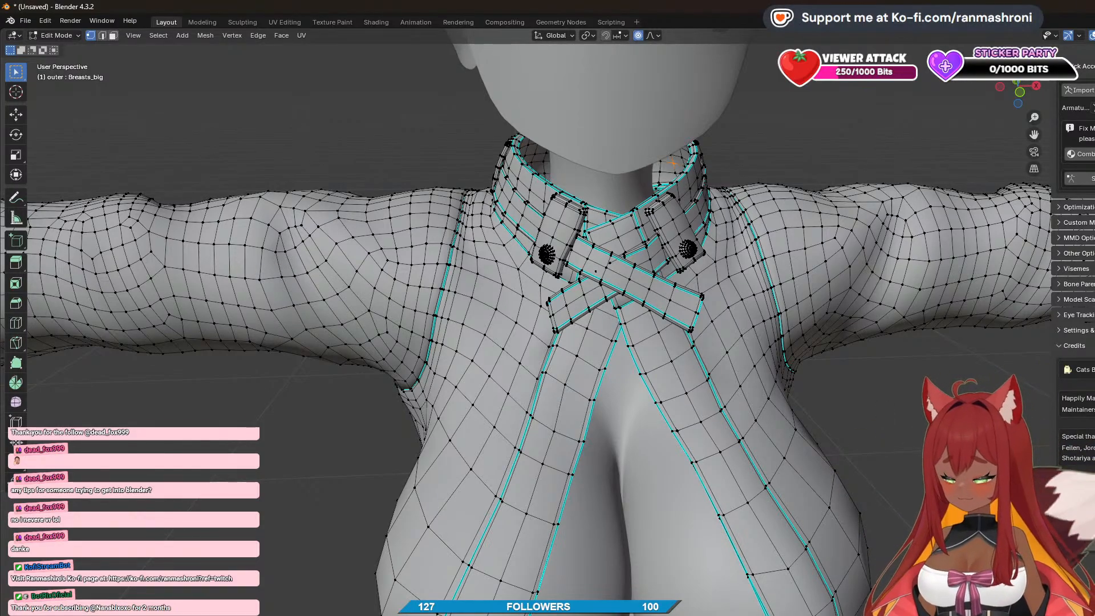
- Switch to the web browser, show the DANDADAN Season 2 opening video on YouTube and set it to loop
key(alt+Tab)
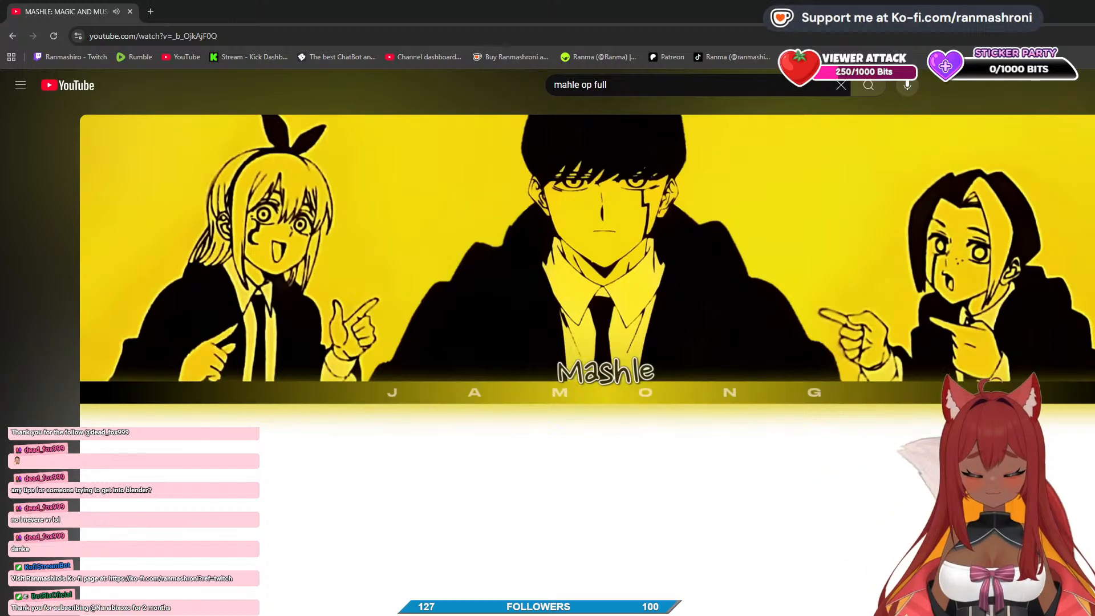
scroll(587, 342, down, 1)
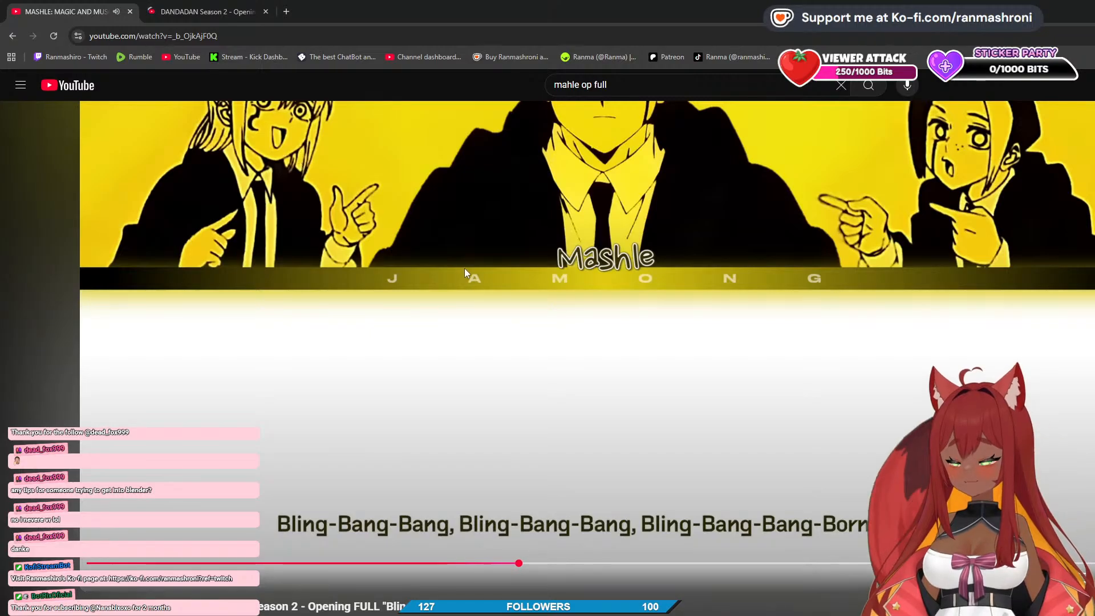
click(464, 269)
click(205, 12)
right_click(495, 284)
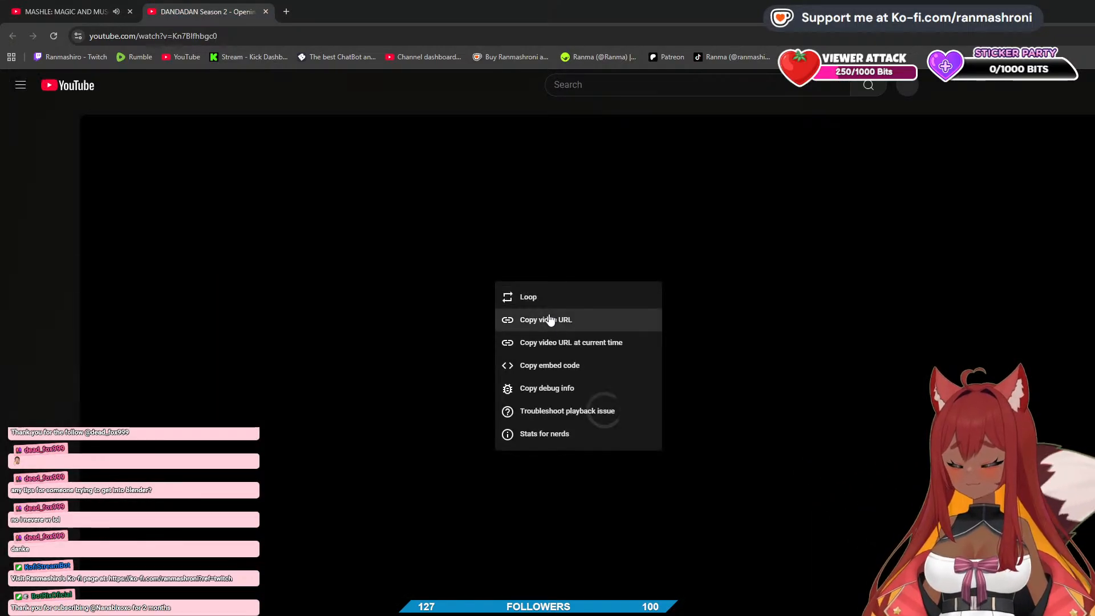
click(545, 299)
- Open the copied Booth product address rearv.booth.pm/items/7276636 in a new browser tab
click(284, 12)
right_click(298, 35)
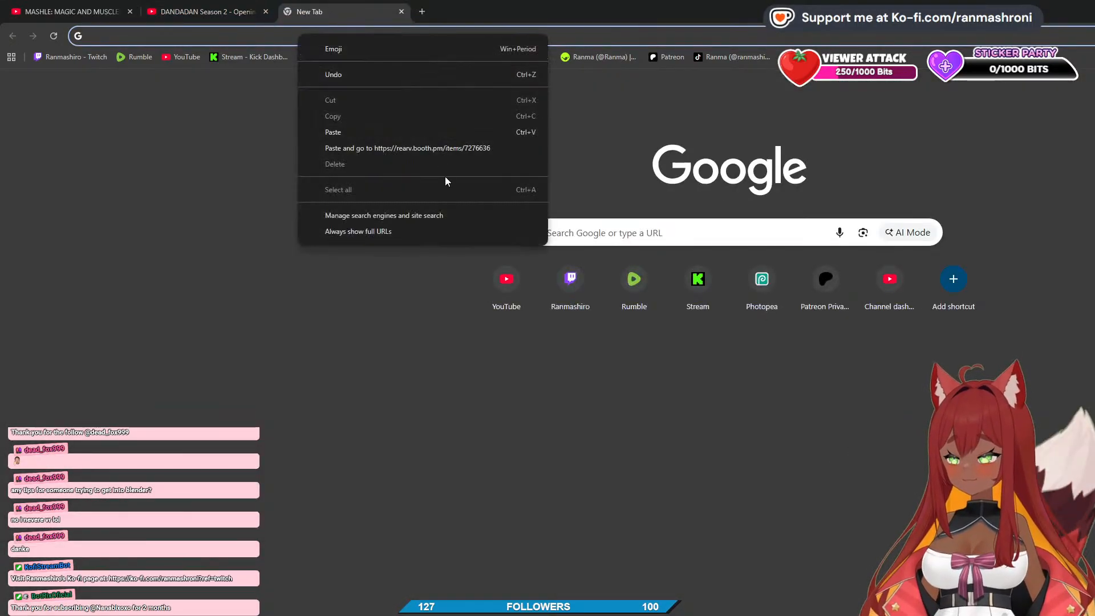
click(422, 148)
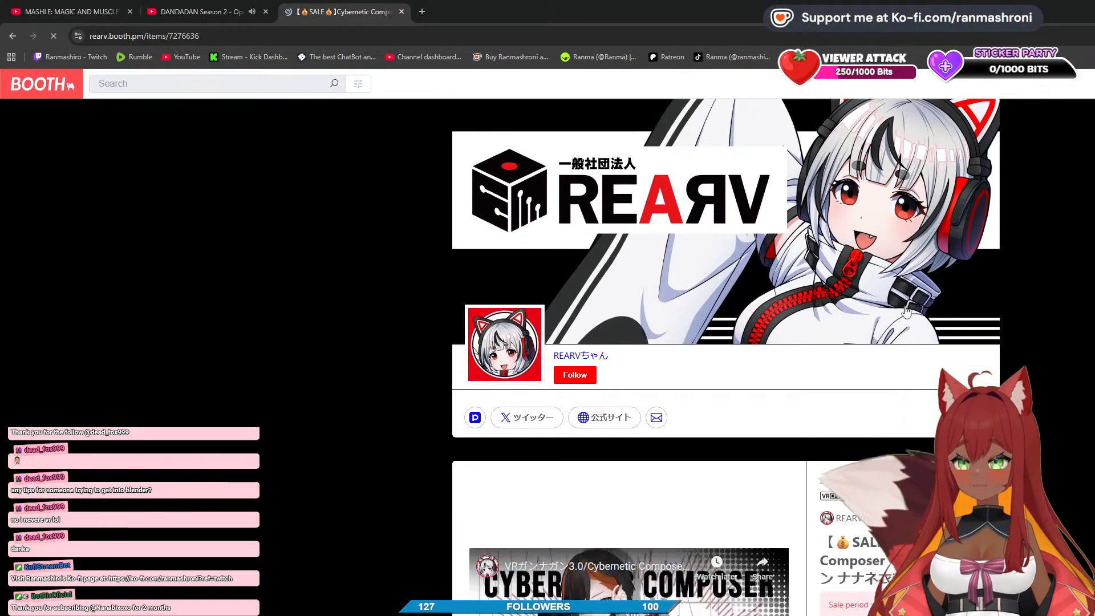
- Watch the Cybernetic Composer outfit's promo video in full screen, exit full screen and switch back to Blender
scroll(766, 390, down, 7)
click(619, 265)
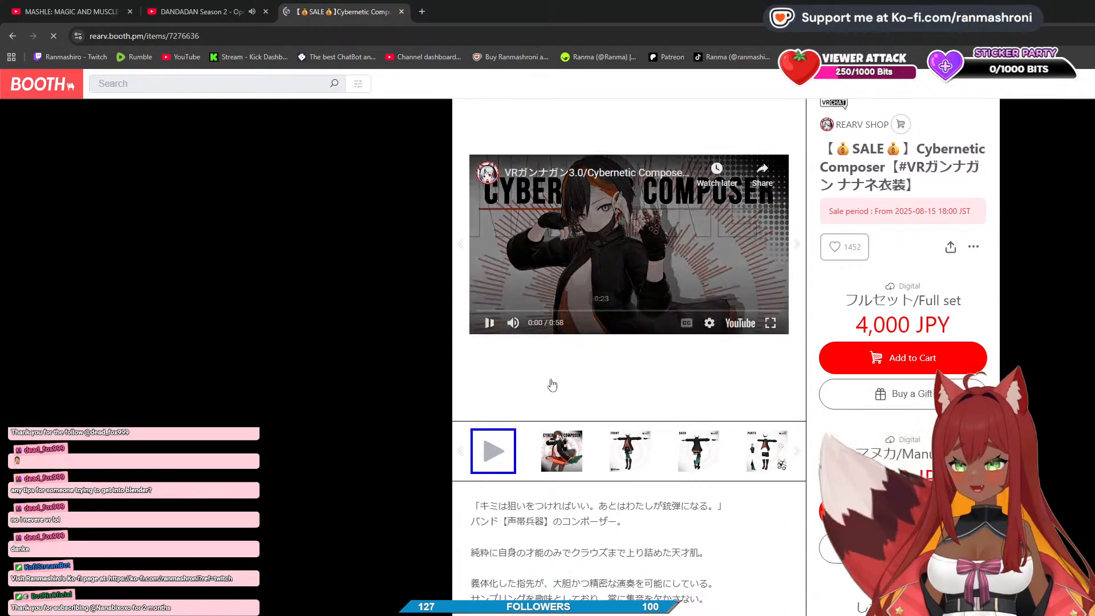
key(f)
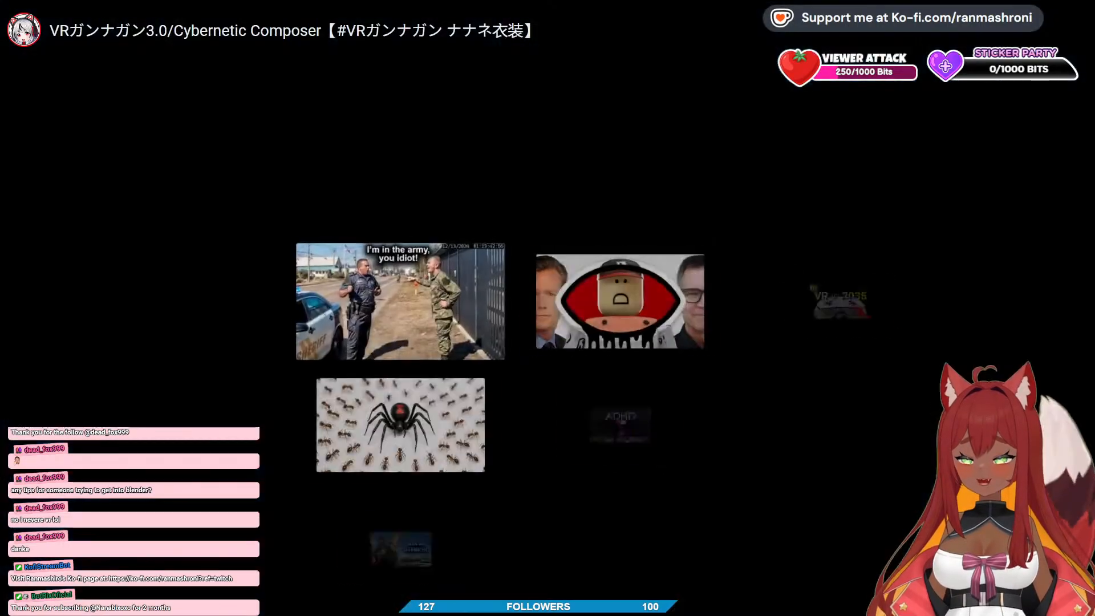
key(Escape)
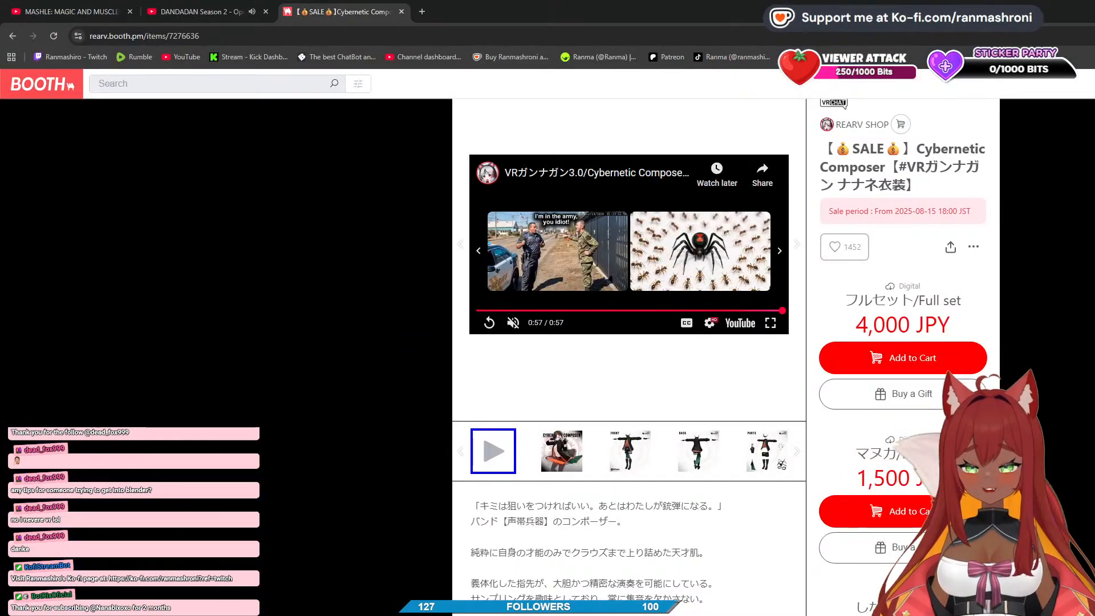
key(alt+Tab)
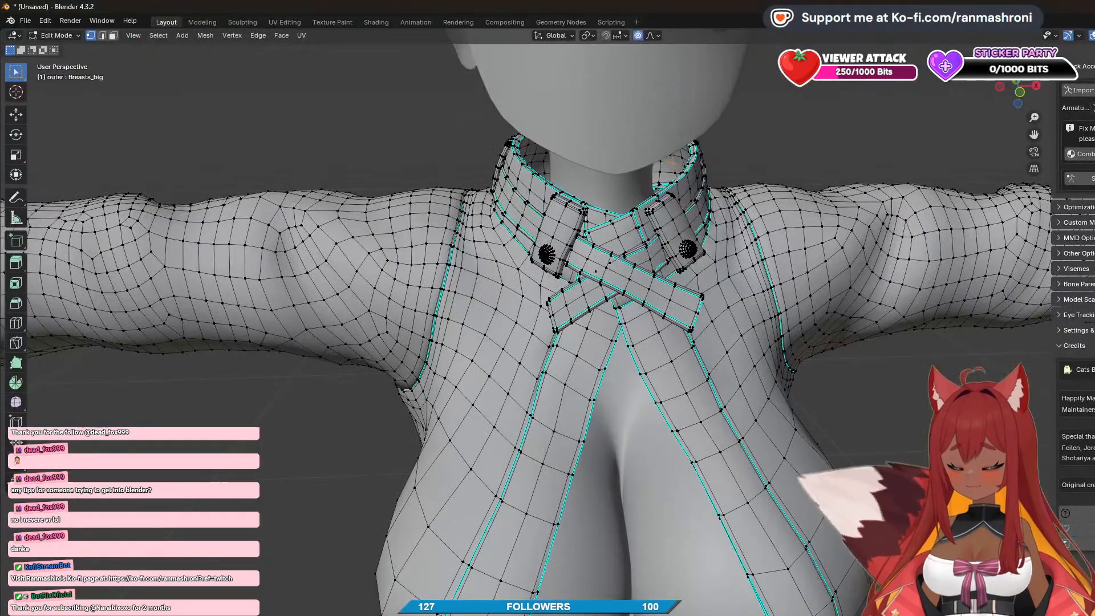
- Switch to the web browser, enlarge the Cybernetic Composer cover image on the Booth page and close it again
middle_drag(742, 537, 856, 541)
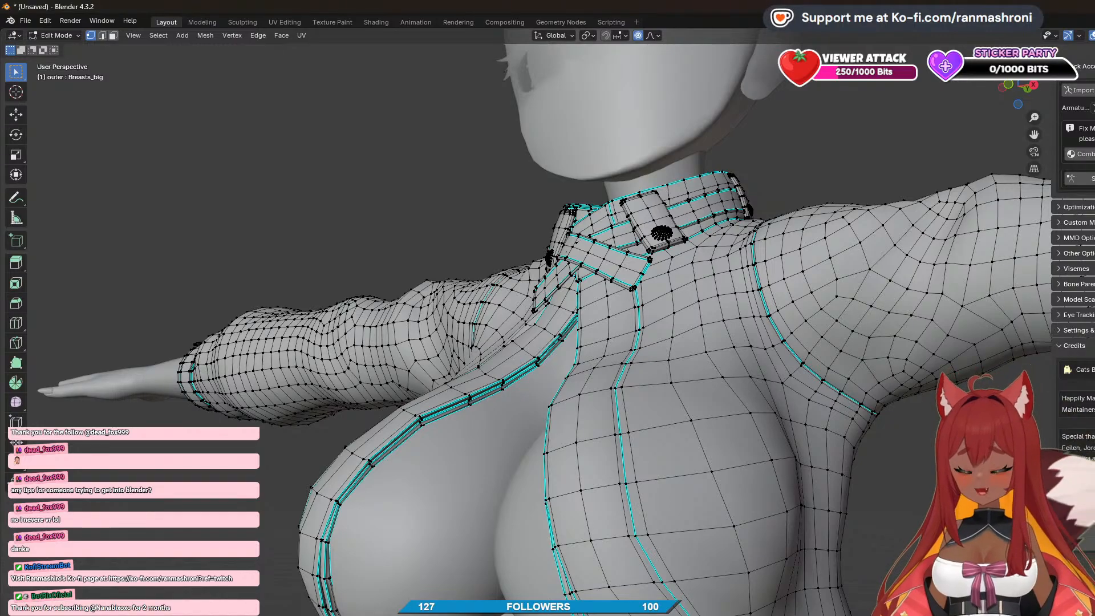
key(alt+Tab)
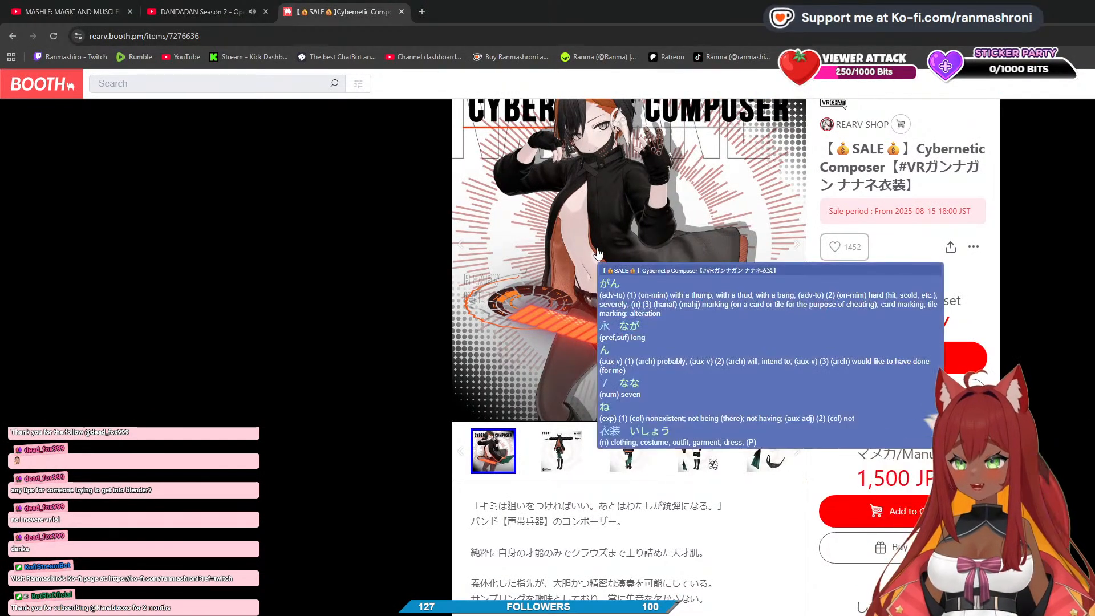
click(806, 382)
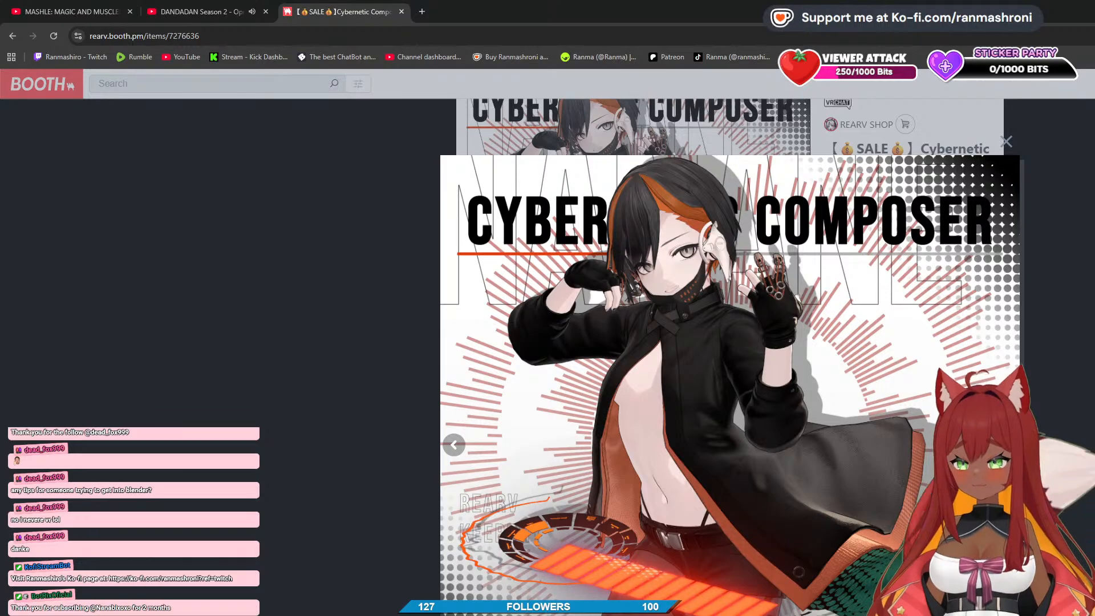
key(Escape)
- Browse the Cybernetic Composer product images from the front and back views through the parts overview to the boots
click(558, 468)
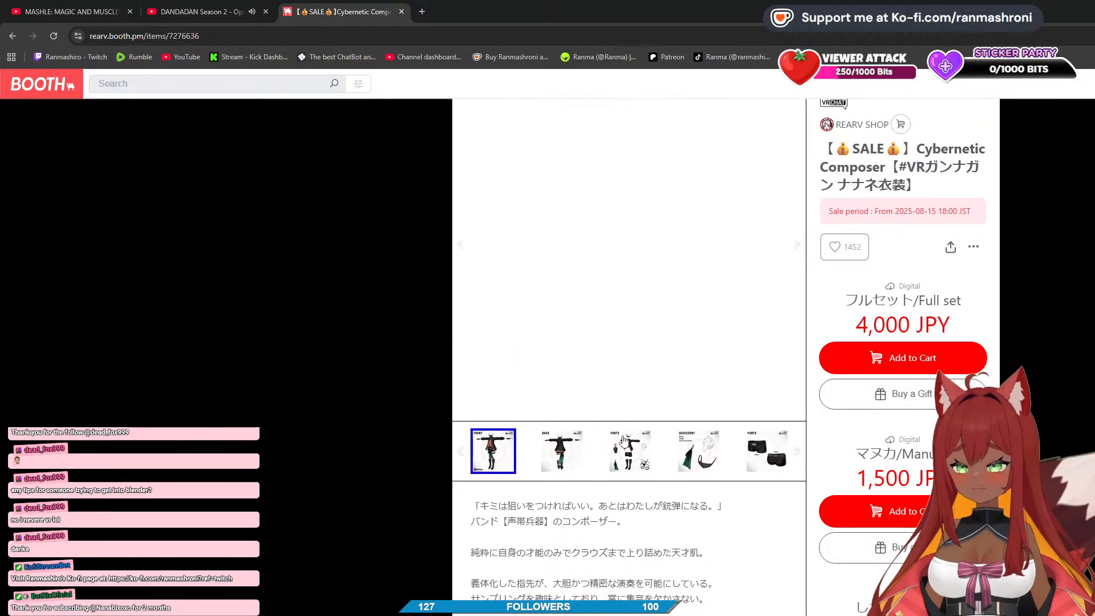
mouse_move(659, 424)
click(572, 461)
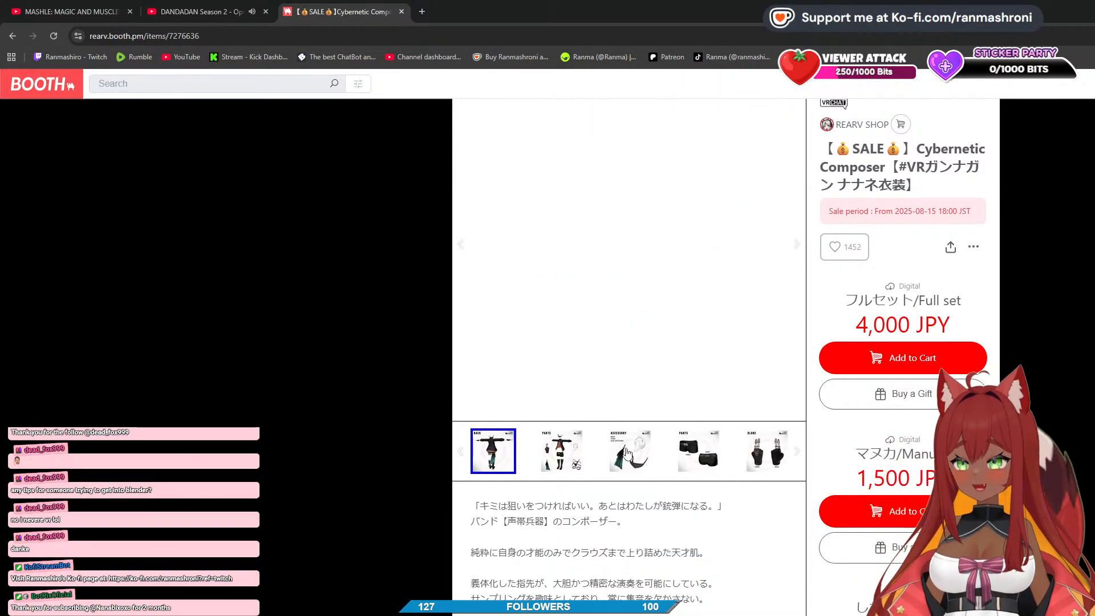
click(572, 461)
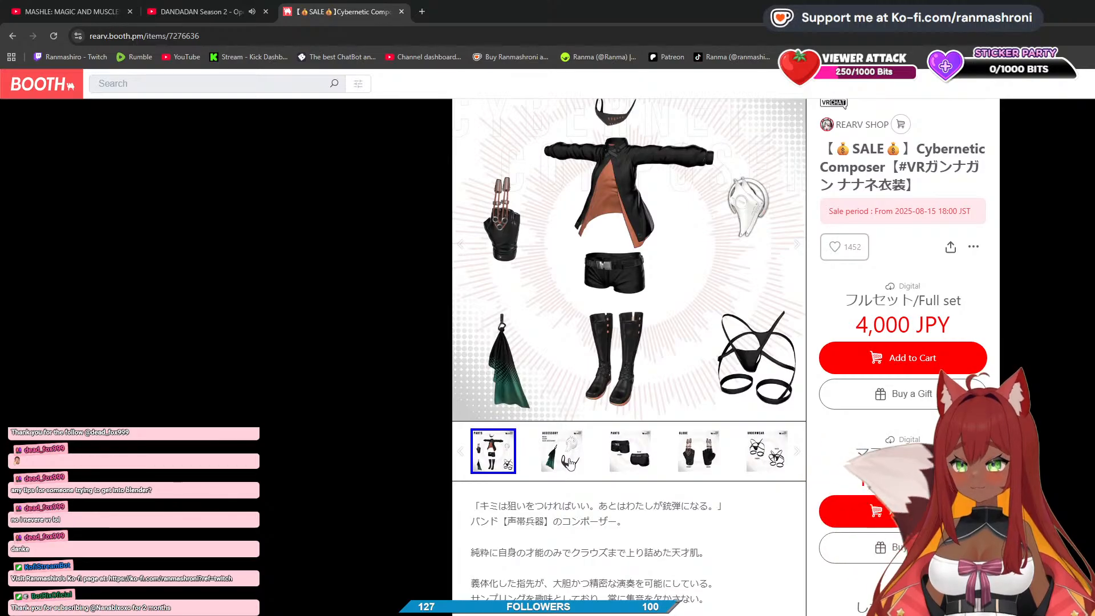
click(573, 462)
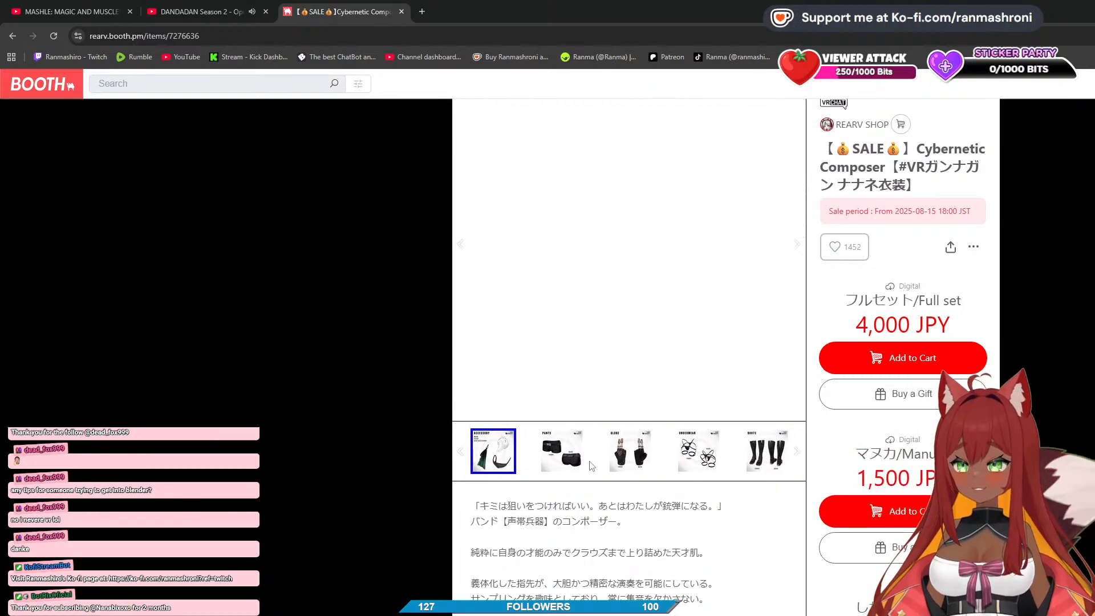
click(619, 463)
click(653, 463)
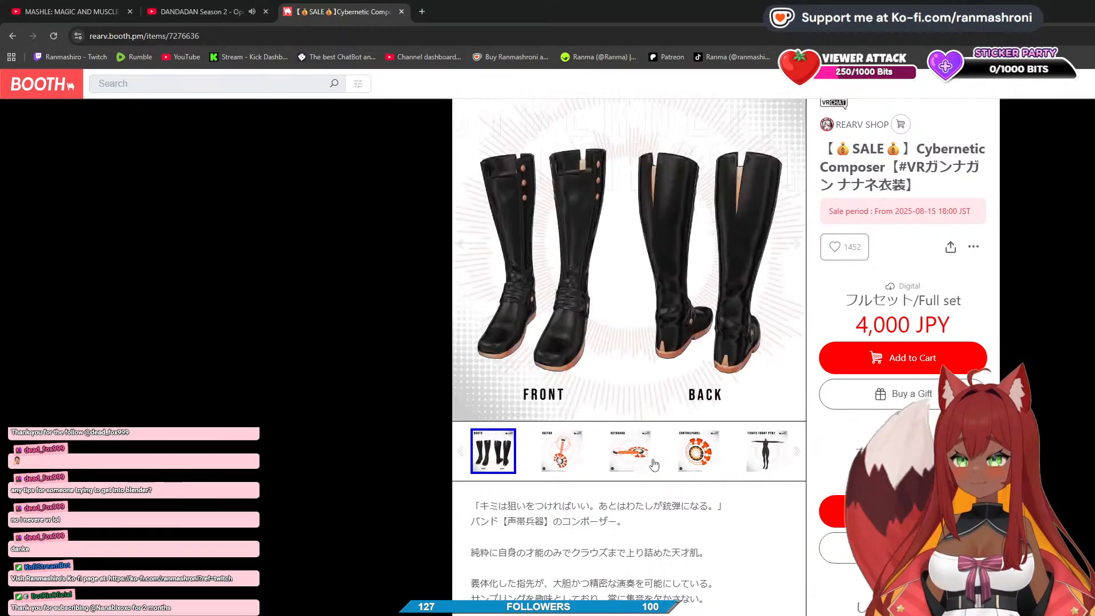
- View the remaining Cybernetic Composer images showing the outfit on different avatars, up to the MASSCAT version
click(705, 463)
click(699, 456)
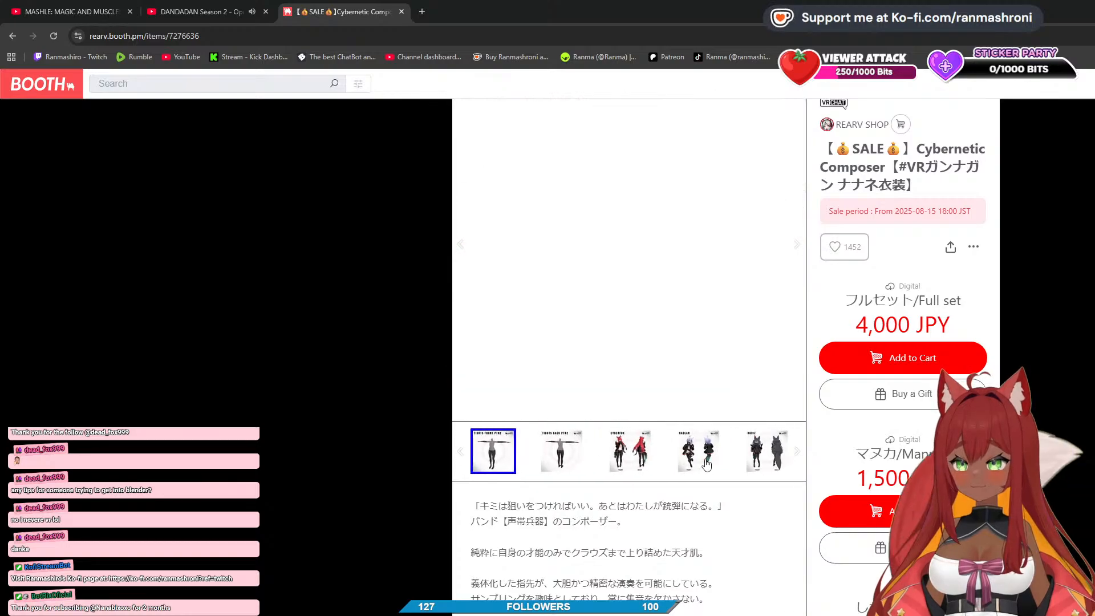
click(628, 468)
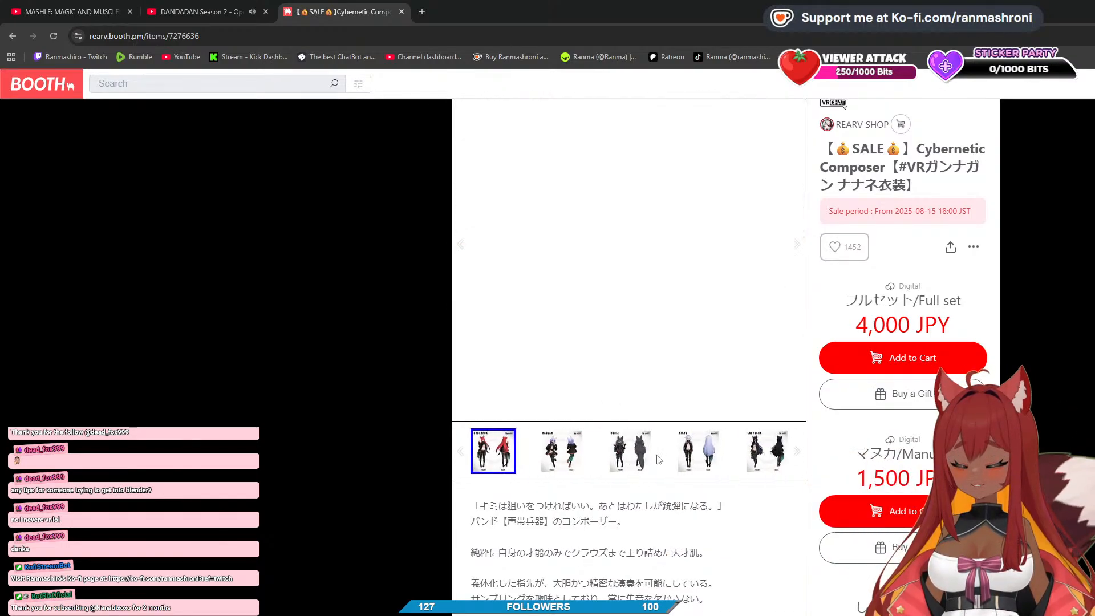
click(631, 451)
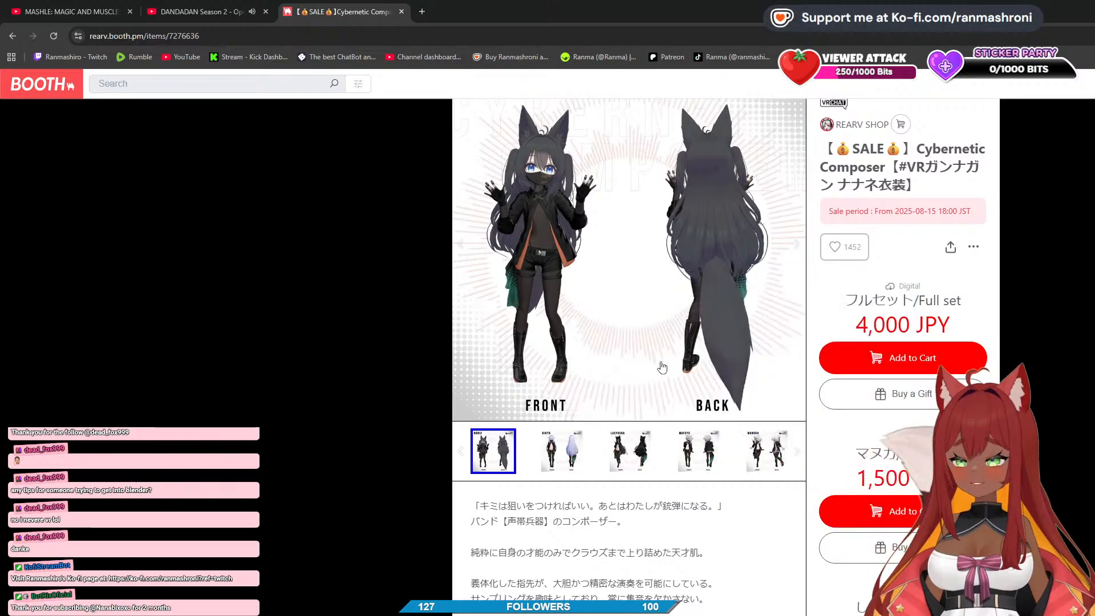
click(702, 453)
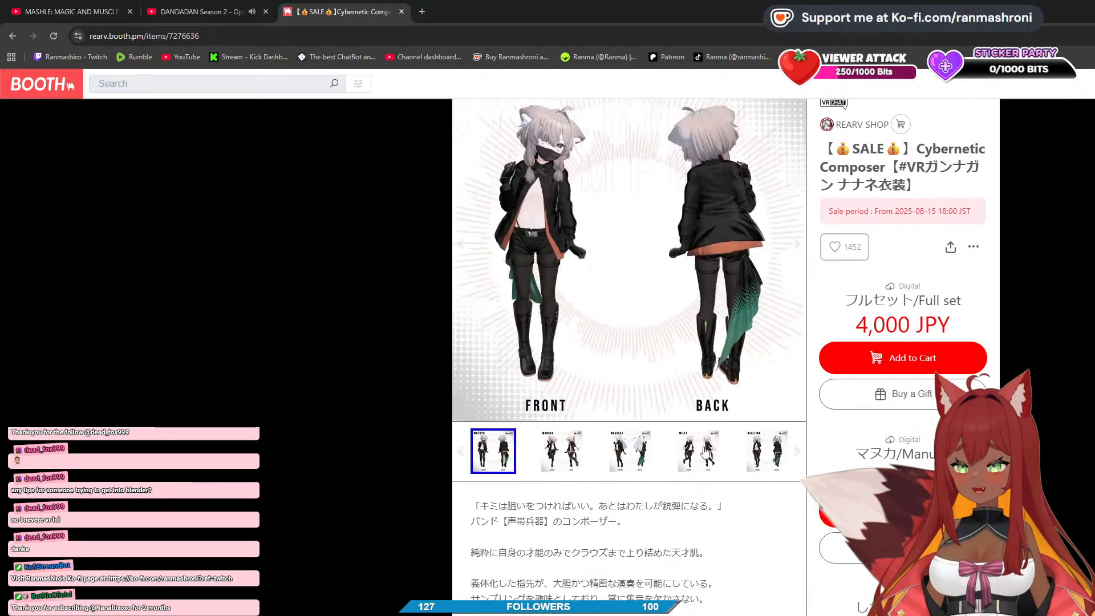
click(708, 451)
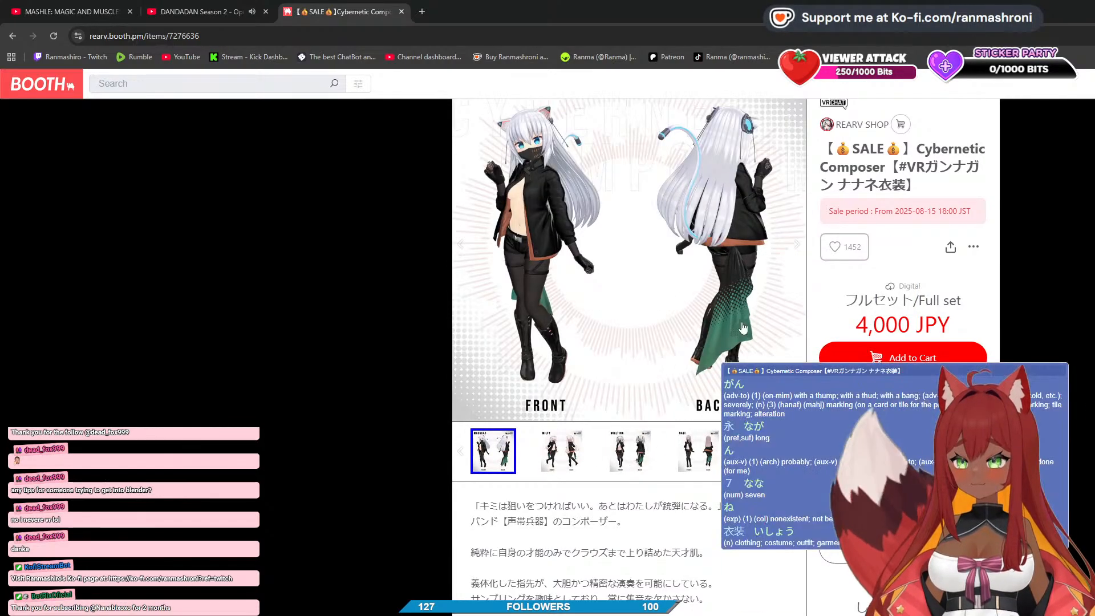
- Open the REARV SHOP page in a new browser tab and switch to that tab
scroll(762, 327, up, 5)
scroll(762, 327, down, 1)
right_click(825, 354)
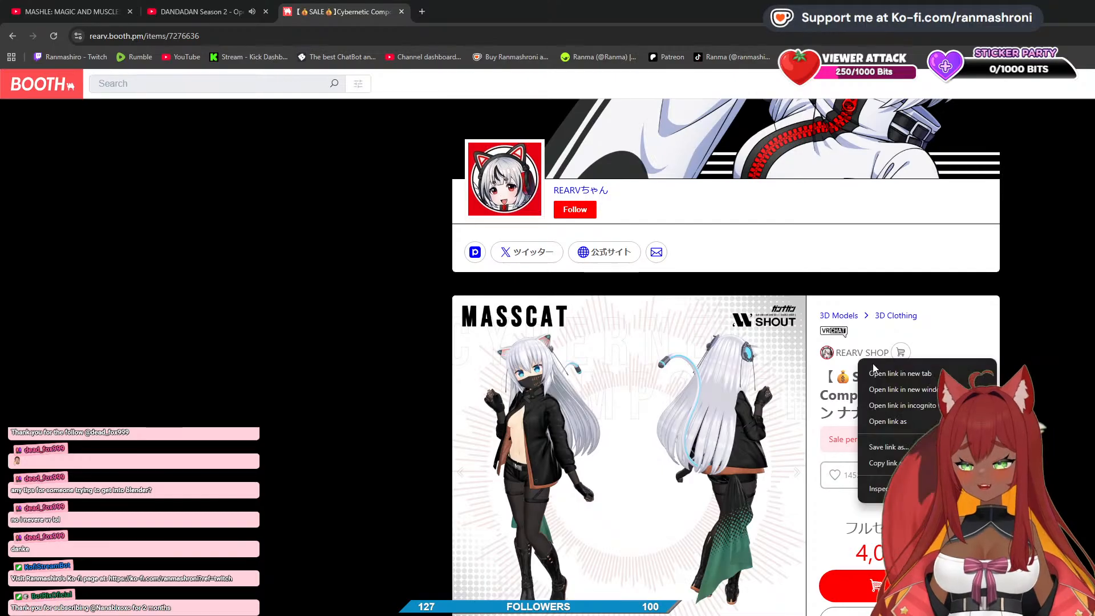
click(879, 367)
click(464, 19)
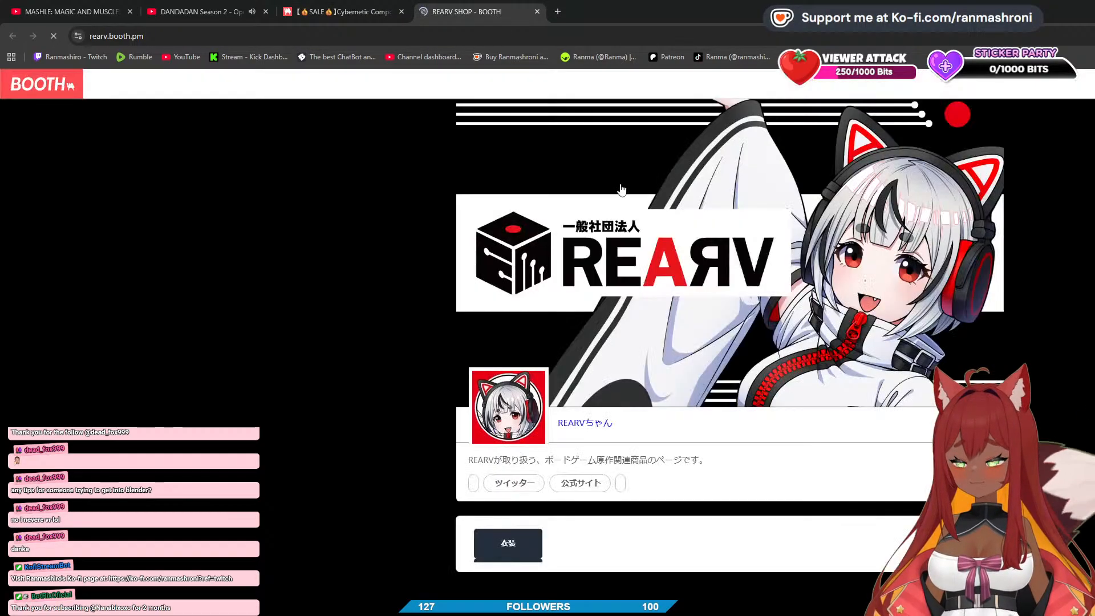
- Look through the REARV shop's item listings, including page 2, and open the Synthetic Diva product page
scroll(759, 325, down, 5)
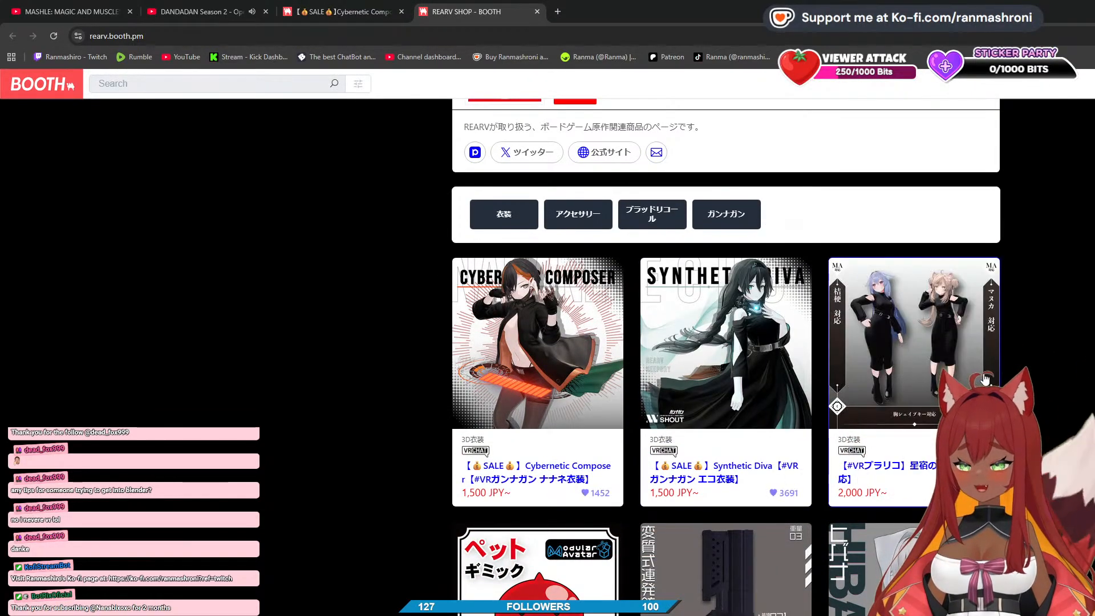
scroll(932, 379, down, 12)
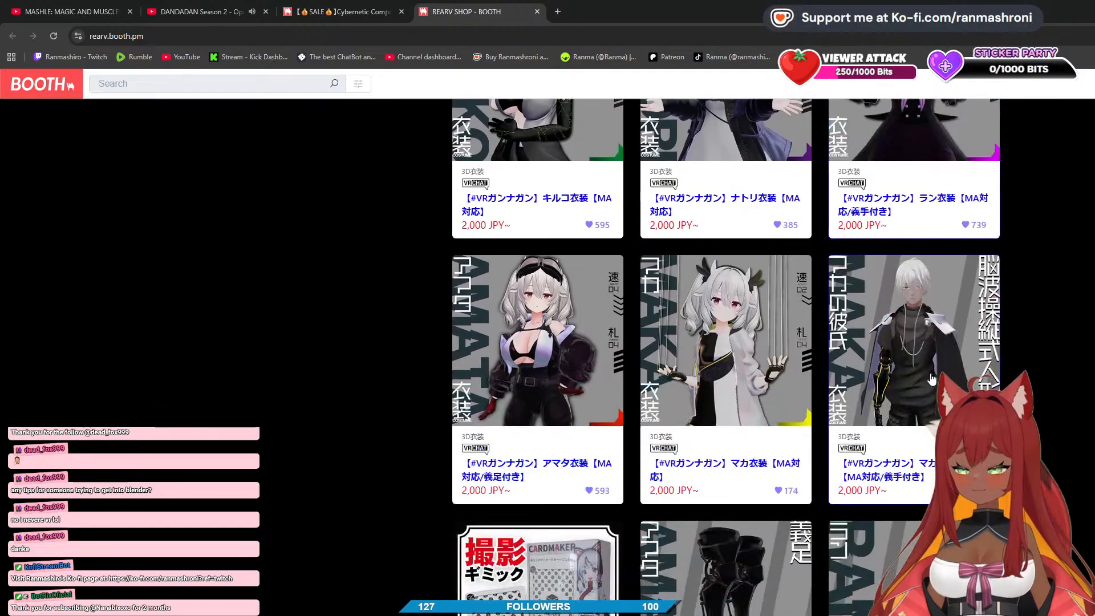
scroll(932, 379, down, 10)
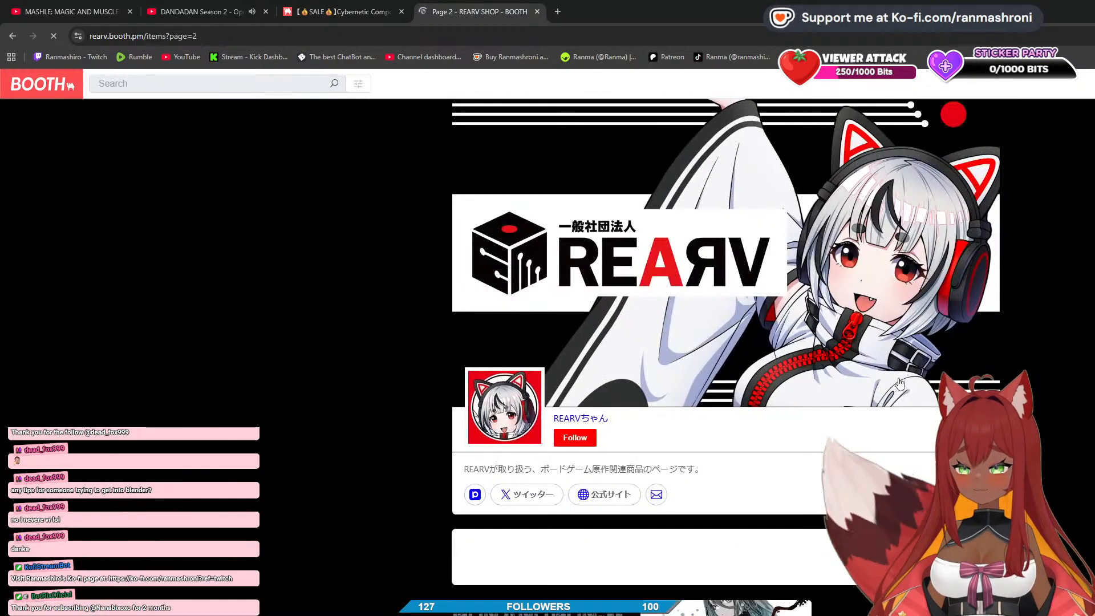
scroll(900, 384, down, 7)
scroll(900, 383, down, 6)
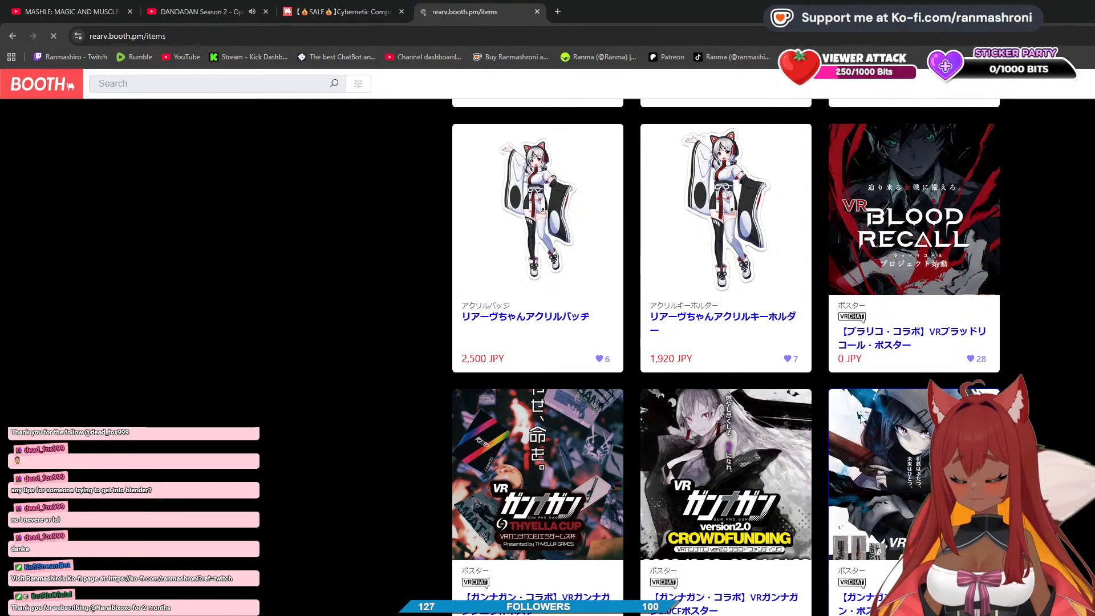
scroll(777, 563, down, 3)
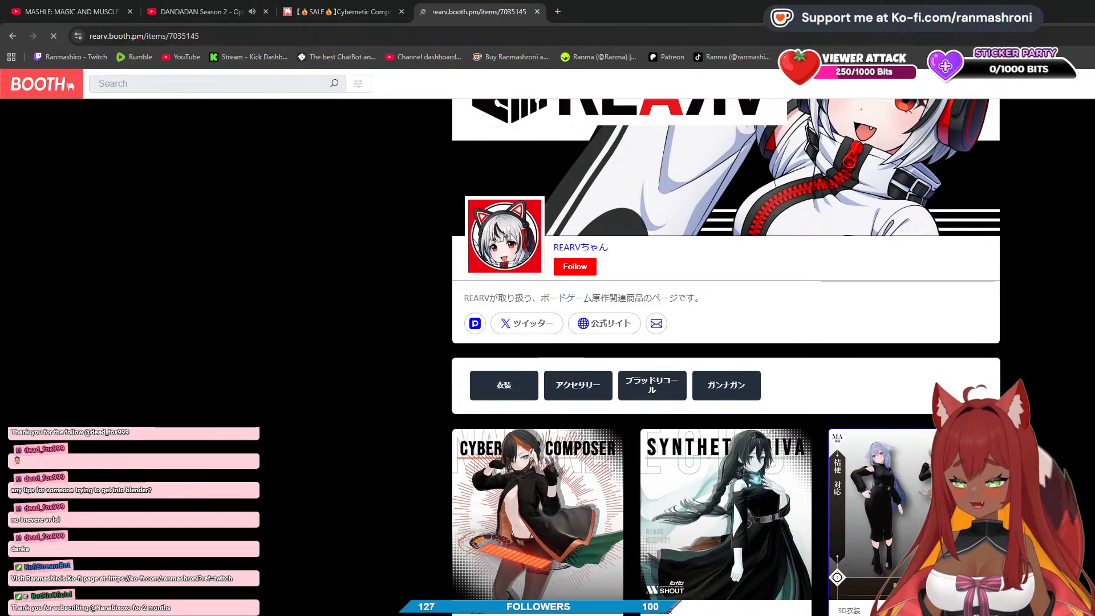
scroll(797, 533, down, 5)
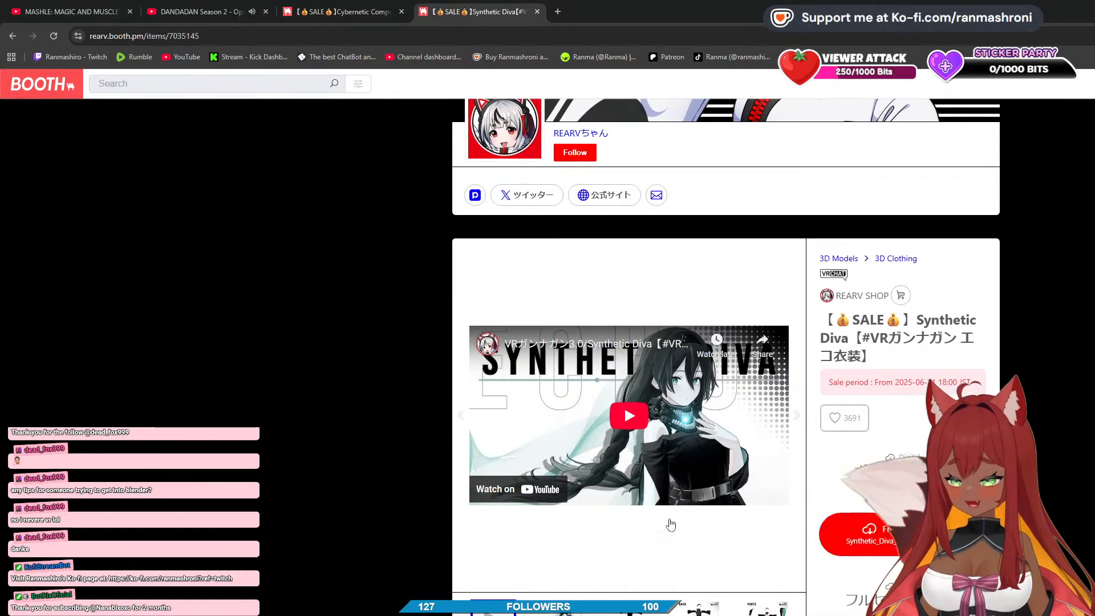
- Watch the Synthetic Diva outfit's promo video in full screen, exit full screen and switch back to Blender
click(771, 494)
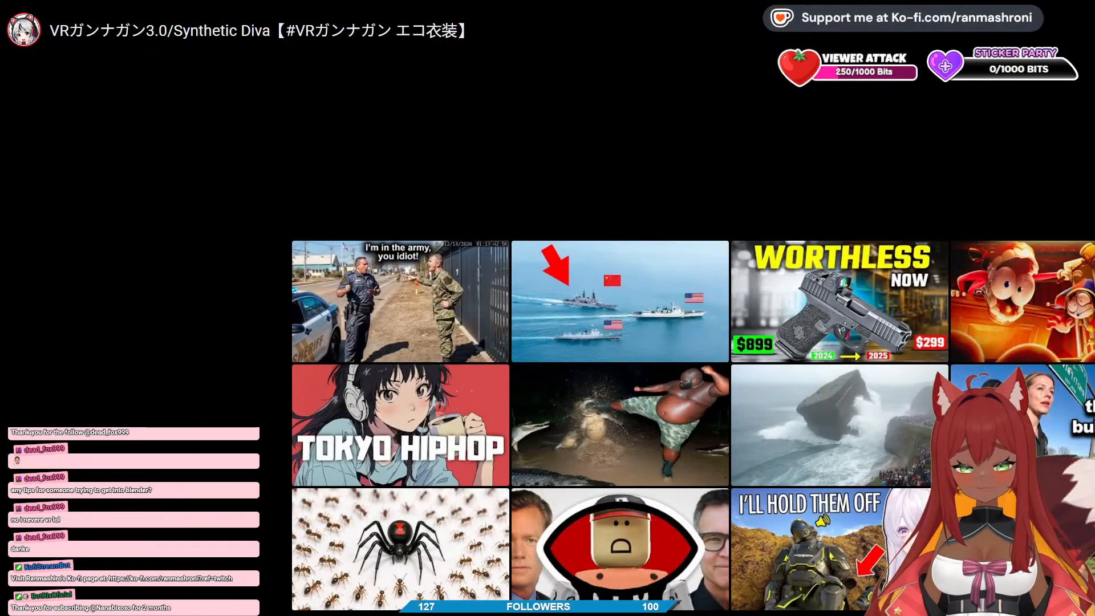
key(Escape)
key(alt+Tab)
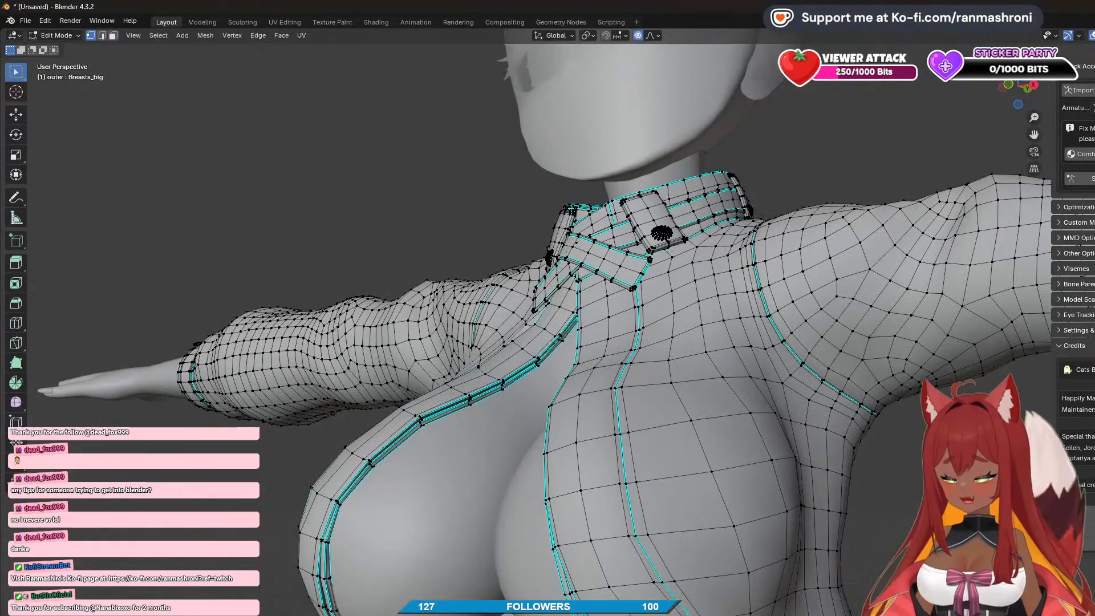
- Move the inner front-edge vertex beside the lower breast about -0.006 m along global X, with a proportional size of about 0.031 m
middle_drag(679, 574, 590, 495)
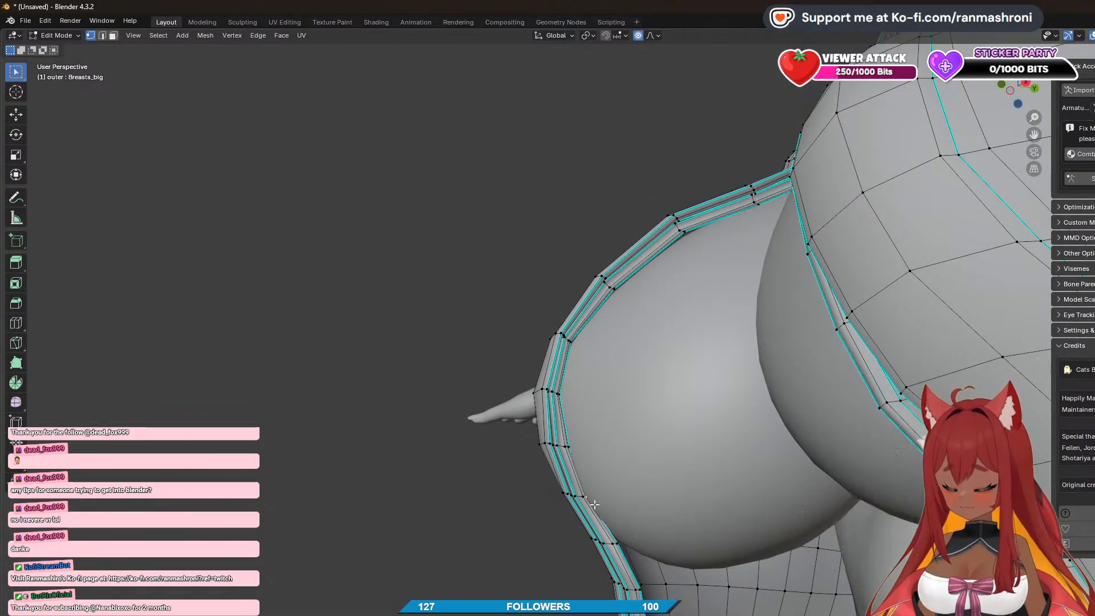
key(g)
key(x)
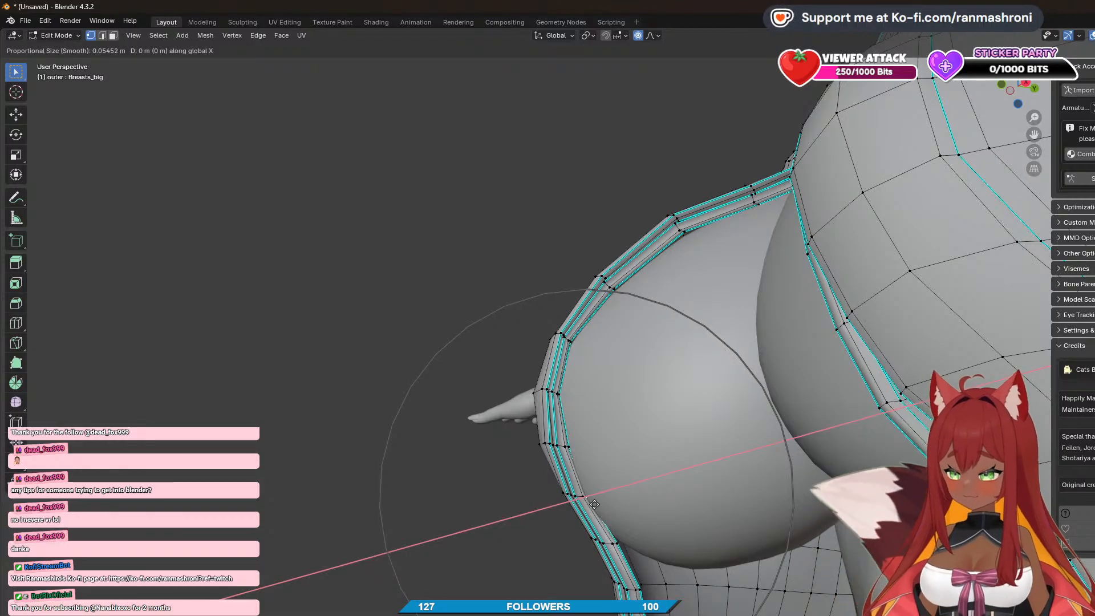
scroll(595, 504, up, 4)
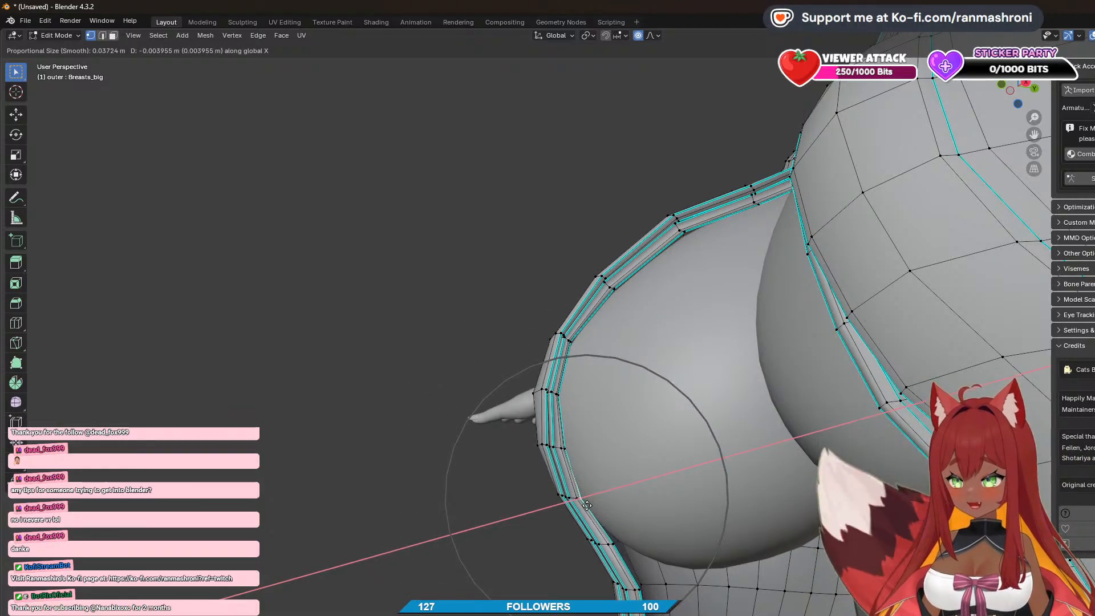
scroll(587, 506, up, 2)
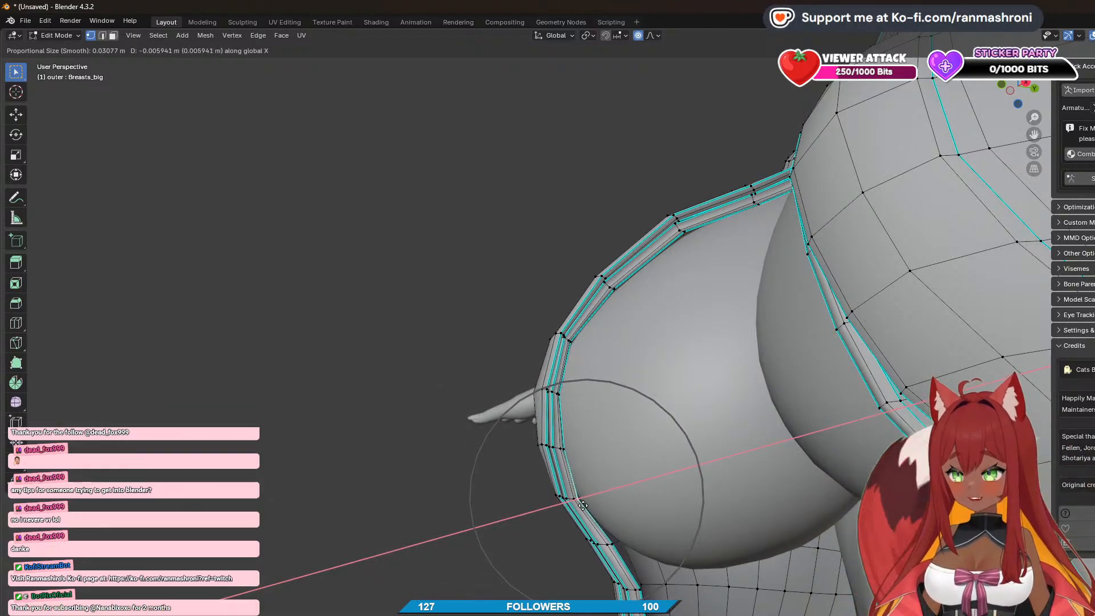
click(583, 505)
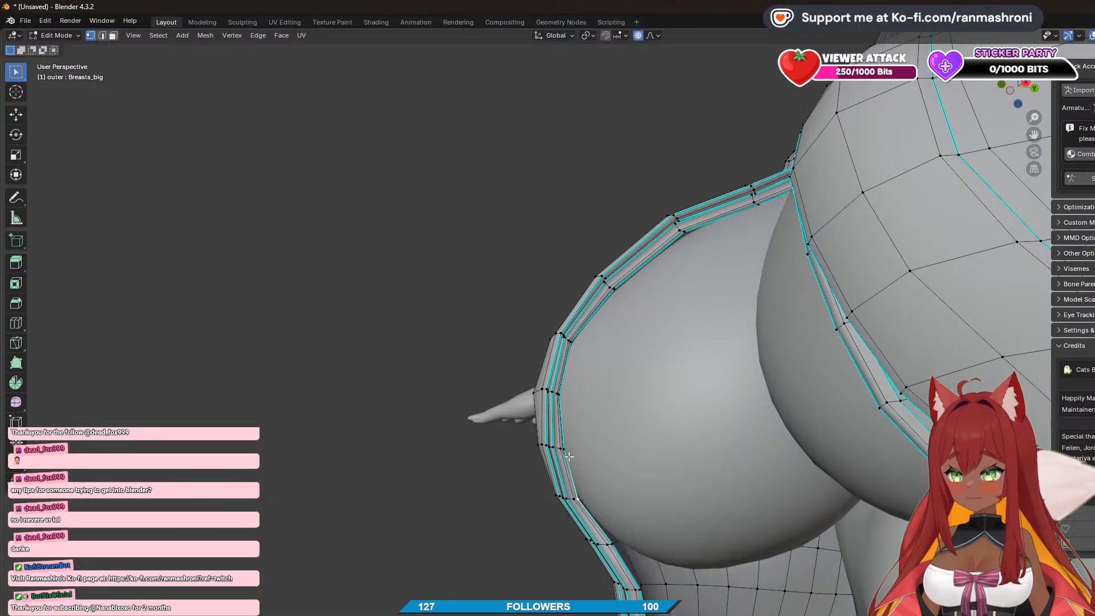
- Adjust the next inner front-edge vertex above it along global X, with the proportional size reduced to about 0.021 m
key(g)
key(z)
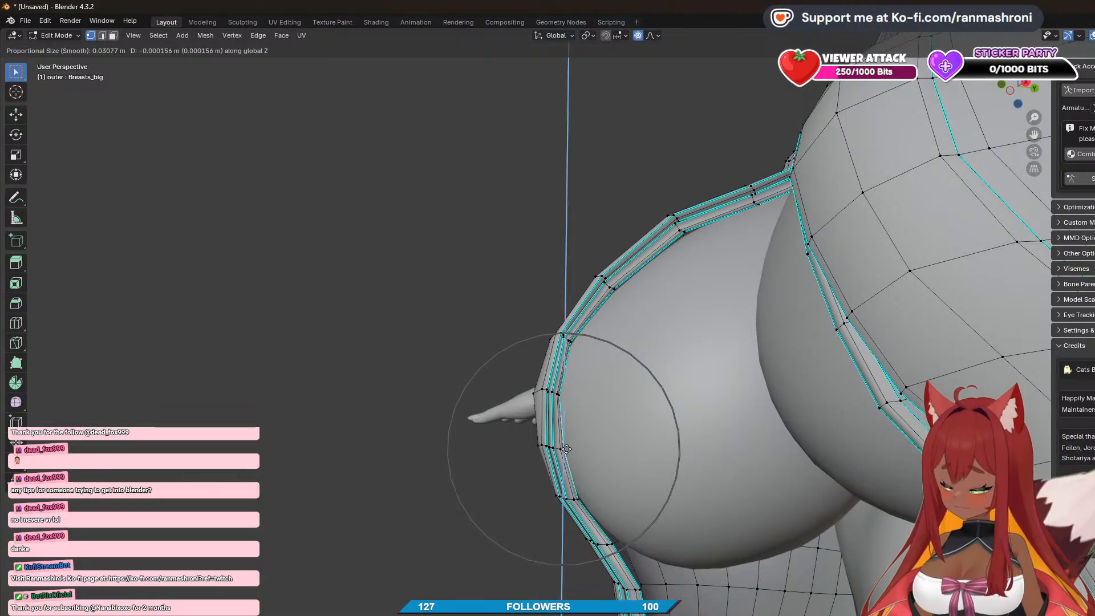
key(x)
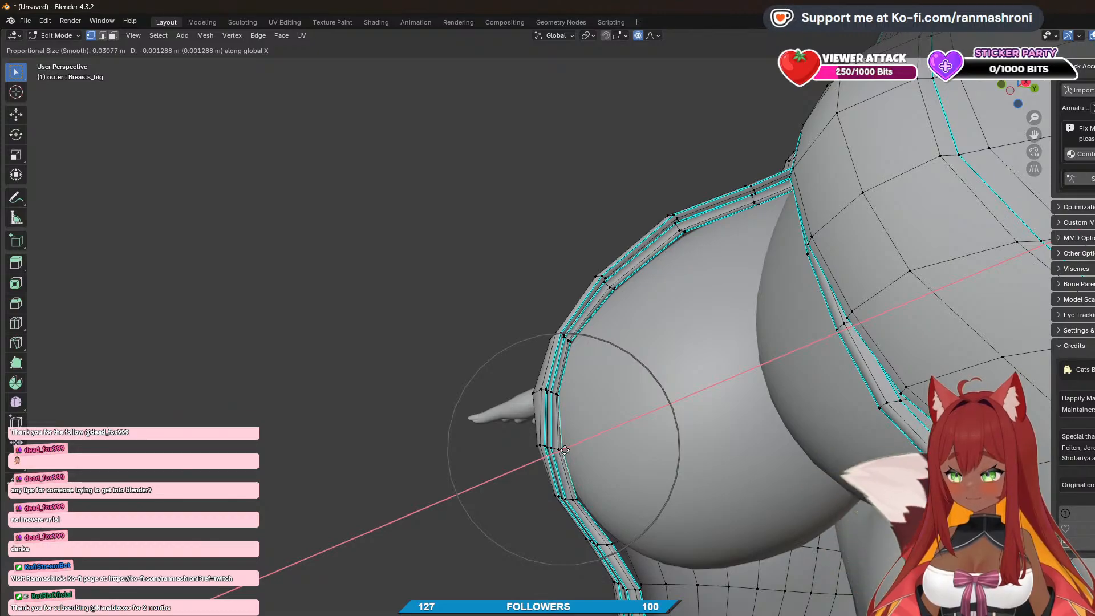
scroll(566, 449, up, 4)
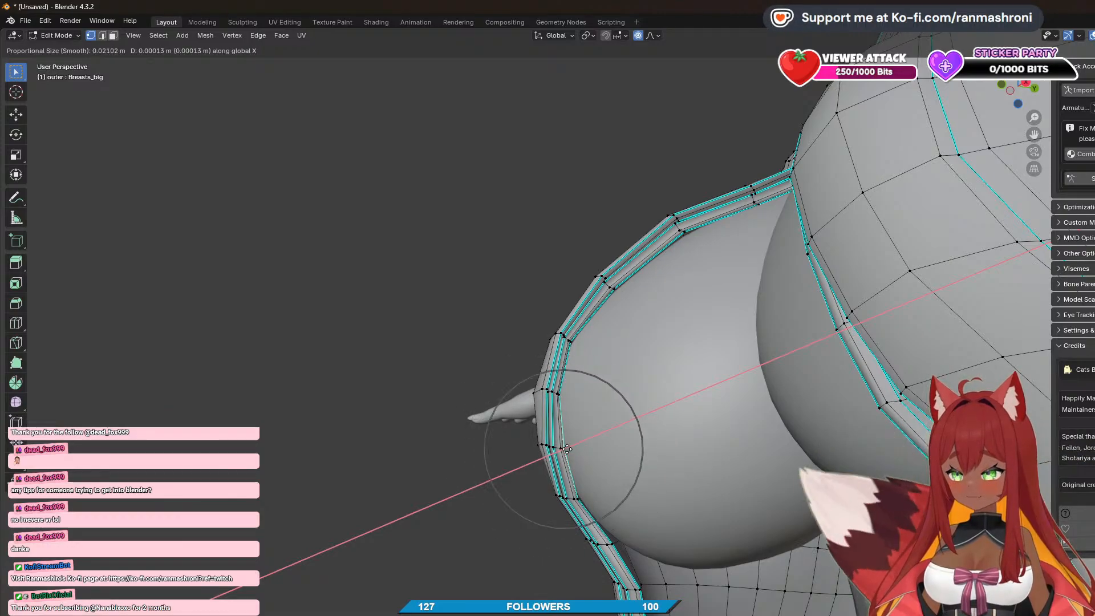
click(565, 450)
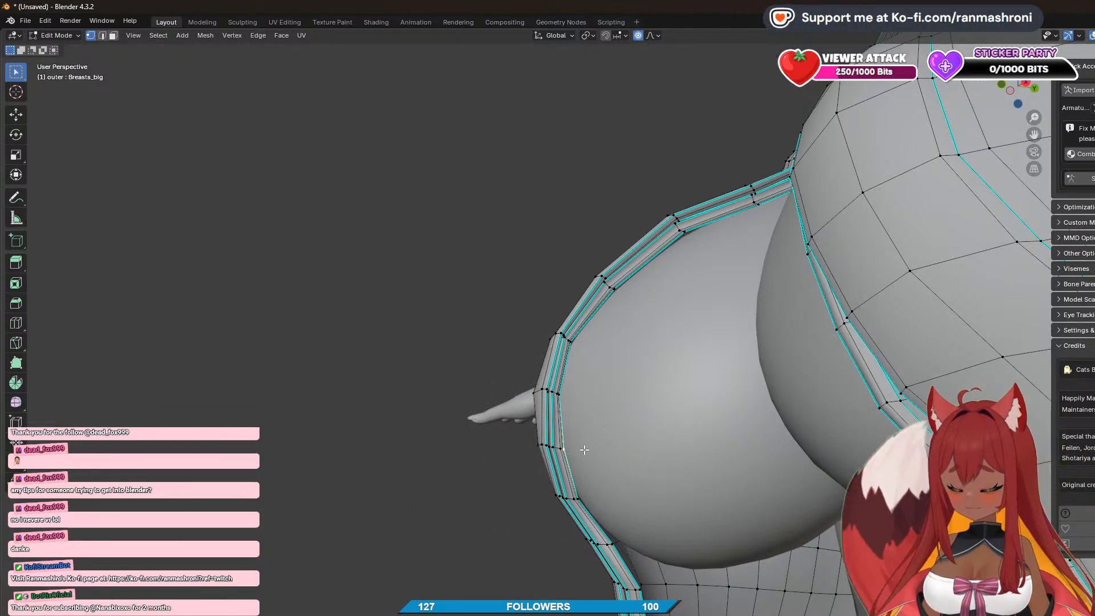
- Inspect both front edges of the jacket up close and from the side for gaps against the chest
scroll(596, 454, up, 4)
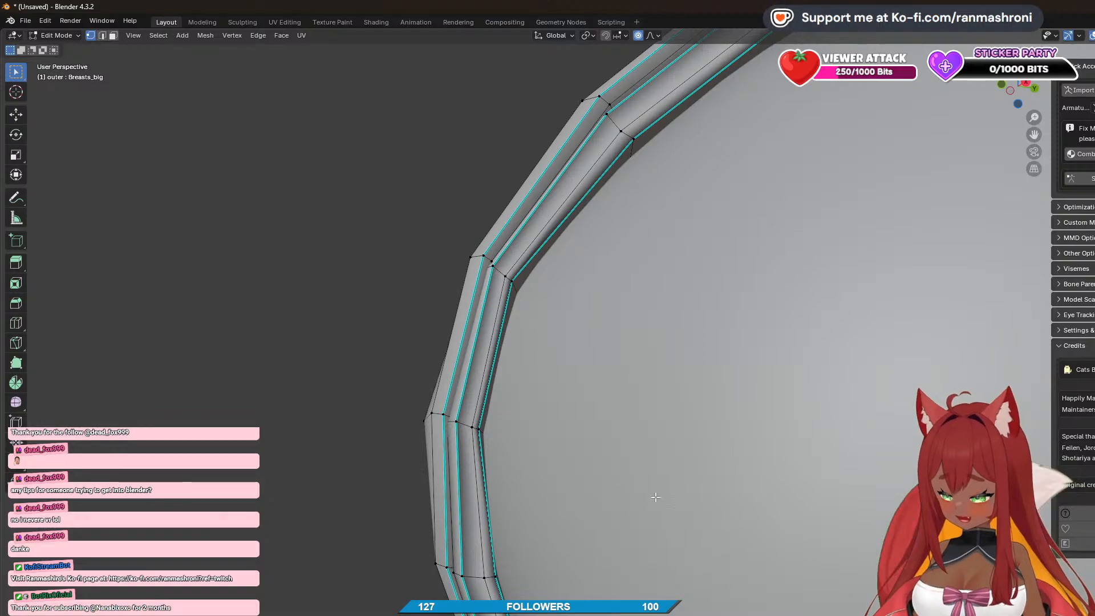
middle_drag(655, 497, 656, 447)
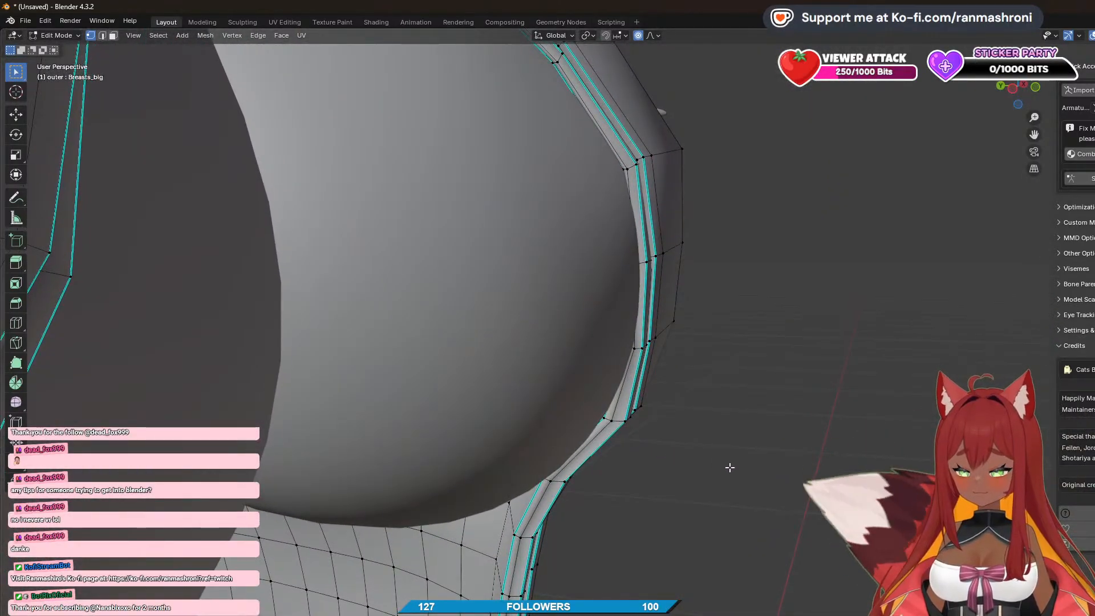
scroll(659, 422, down, 3)
scroll(662, 425, down, 8)
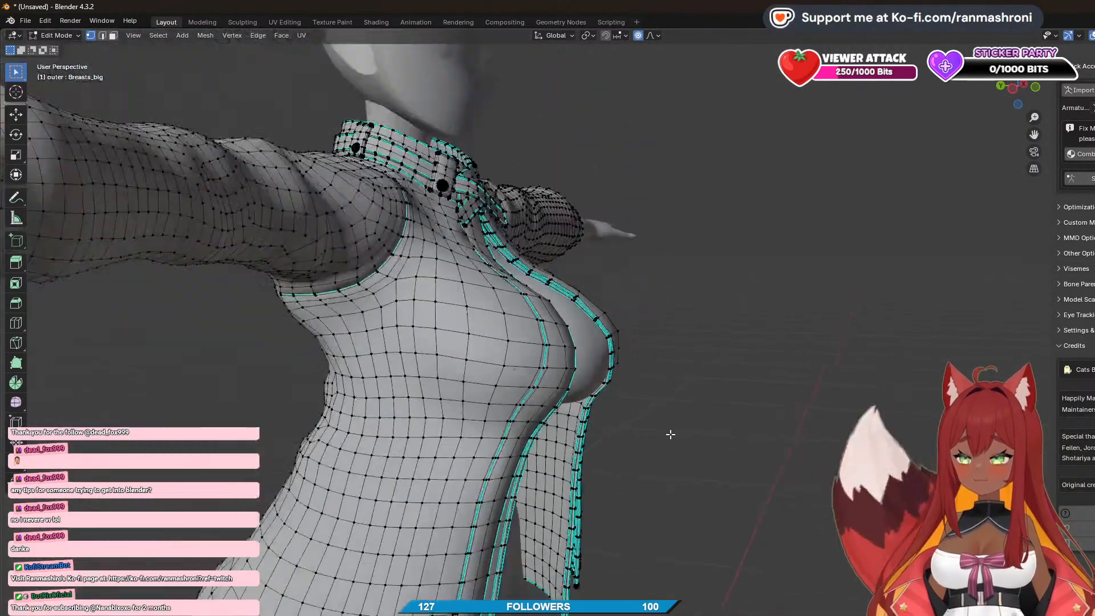
- Examine the jacket's front edge beside the avatar's left breast up close from the side for remaining gaps
middle_drag(670, 435, 570, 420)
middle_drag(734, 425, 619, 427)
scroll(517, 450, up, 6)
shift+middle_drag(251, 505, 688, 432)
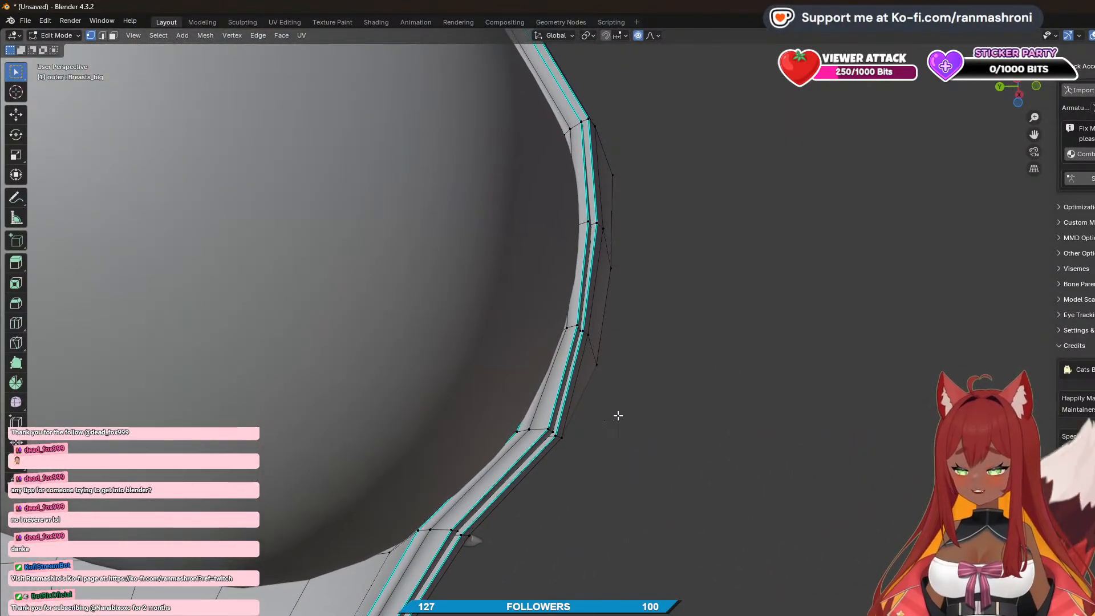
scroll(618, 416, up, 1)
middle_drag(619, 416, 599, 415)
scroll(599, 420, down, 3)
scroll(575, 382, up, 1)
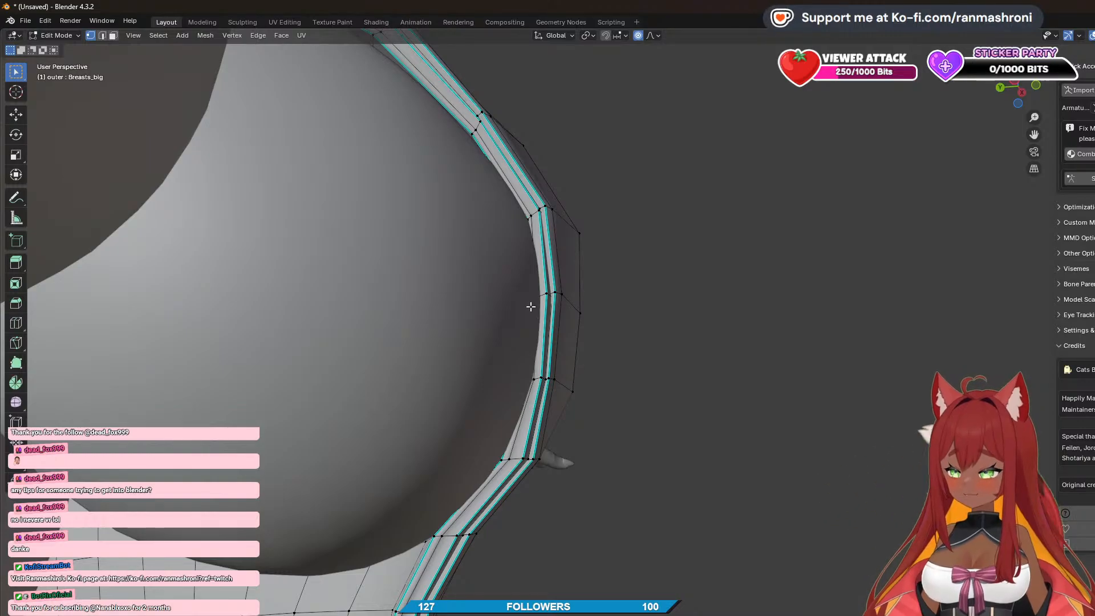
key(g)
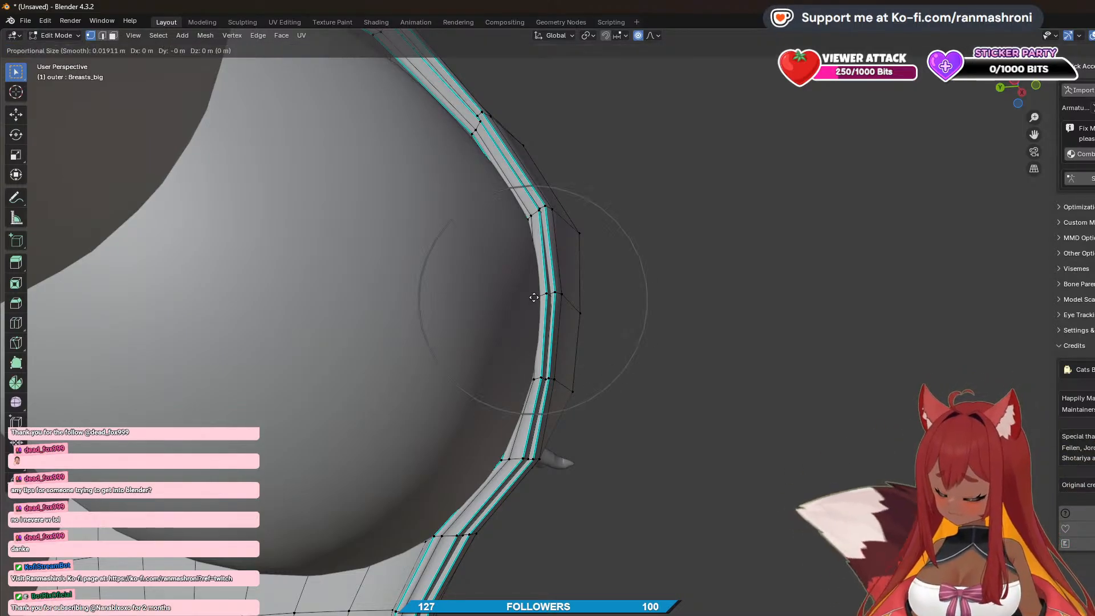
key(x)
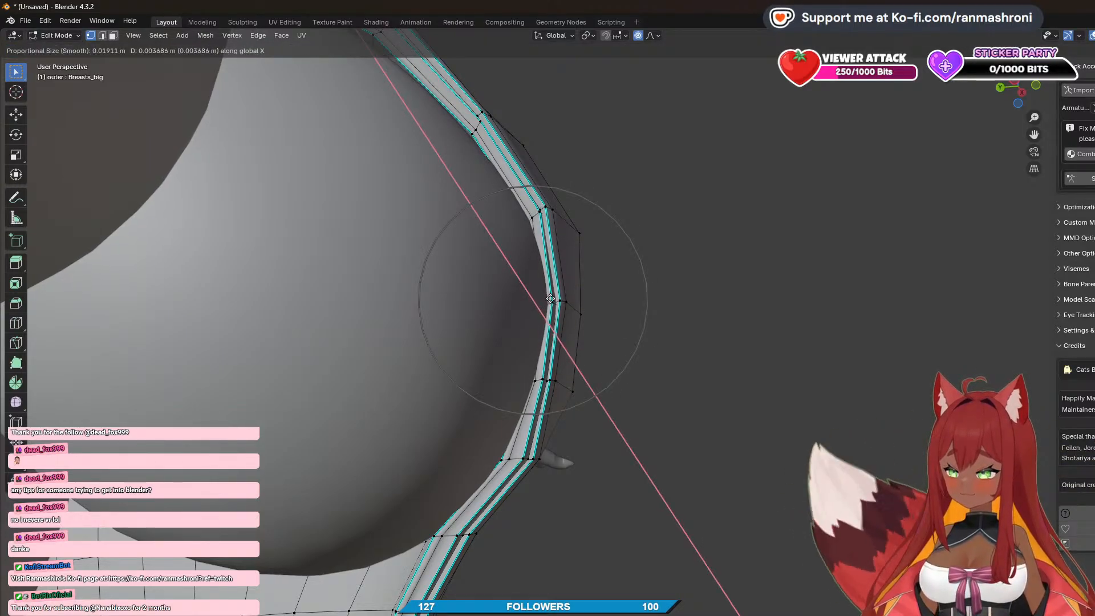
scroll(545, 298, down, 7)
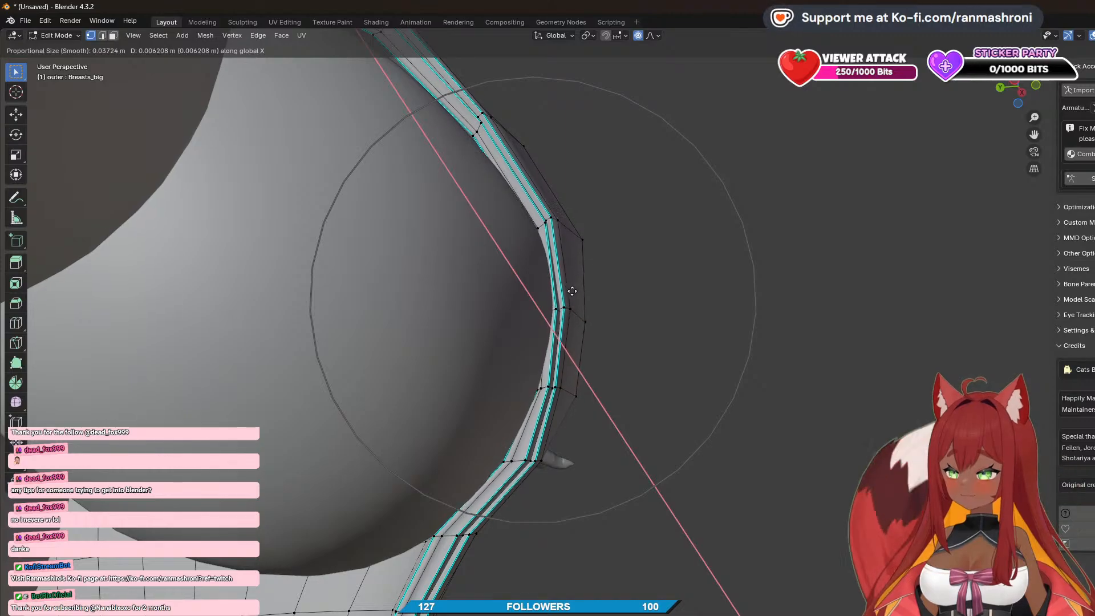
click(545, 302)
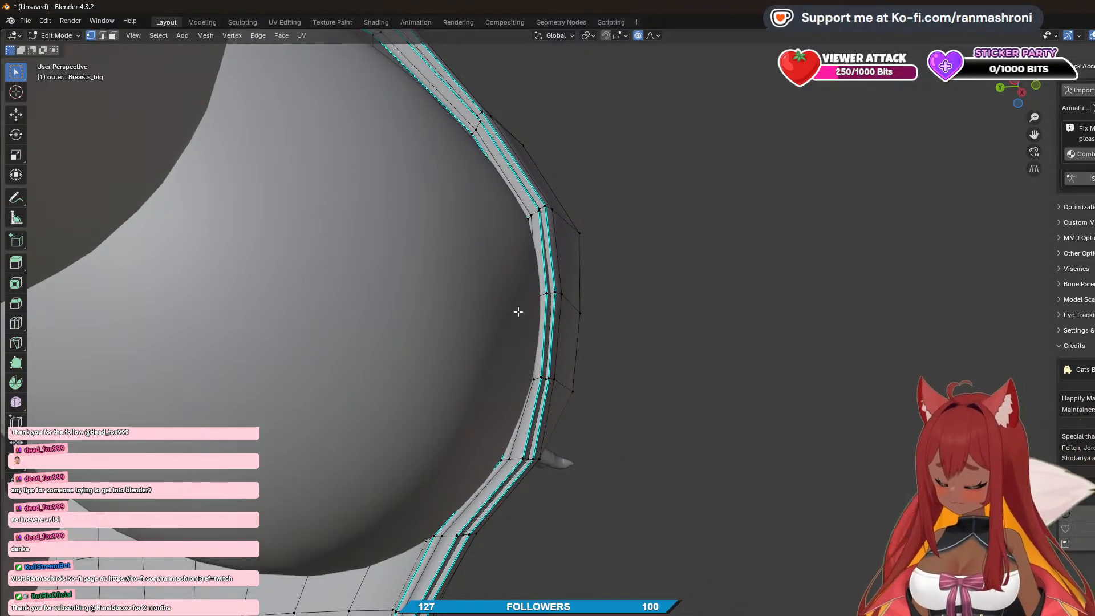
- Move the inner front-edge vertex at the left breast's fullest point about -0.003 m along global Y, with a proportional size of about 0.021 m
key(g)
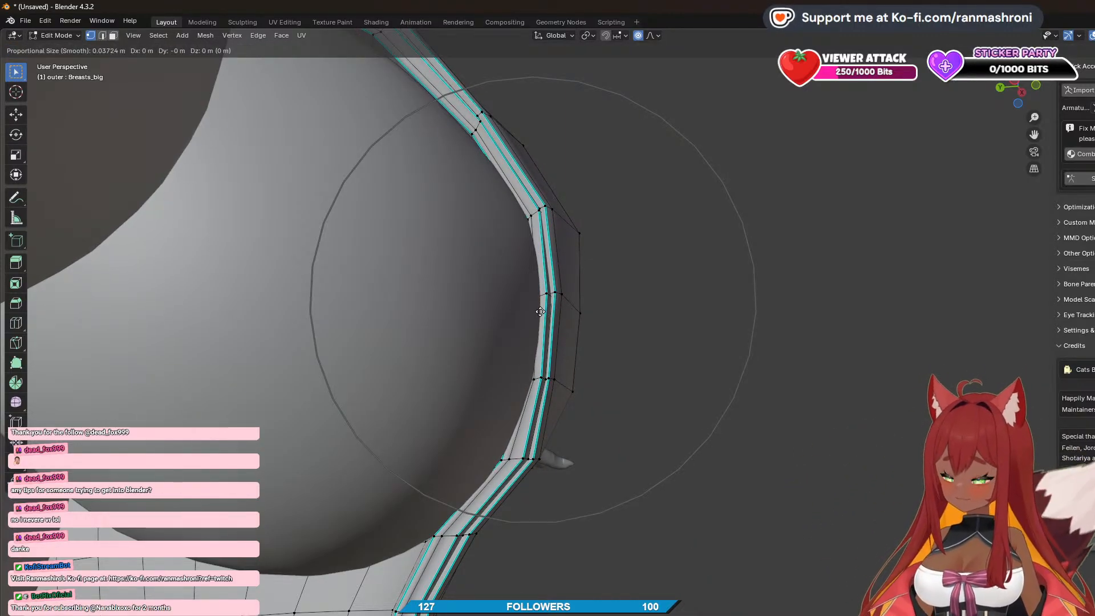
key(y)
scroll(551, 310, up, 1)
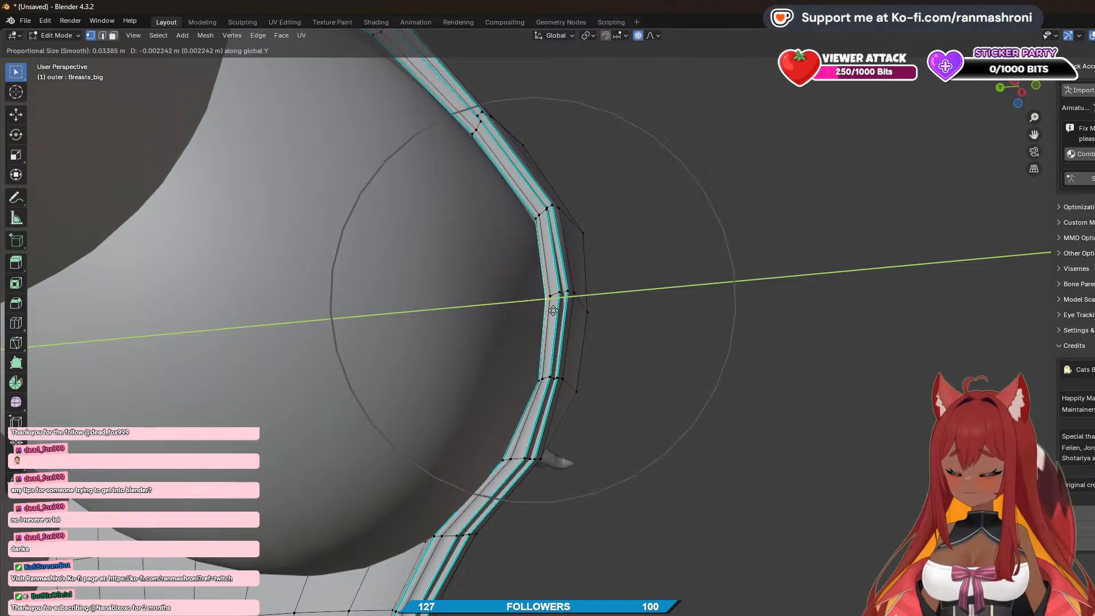
scroll(553, 311, up, 6)
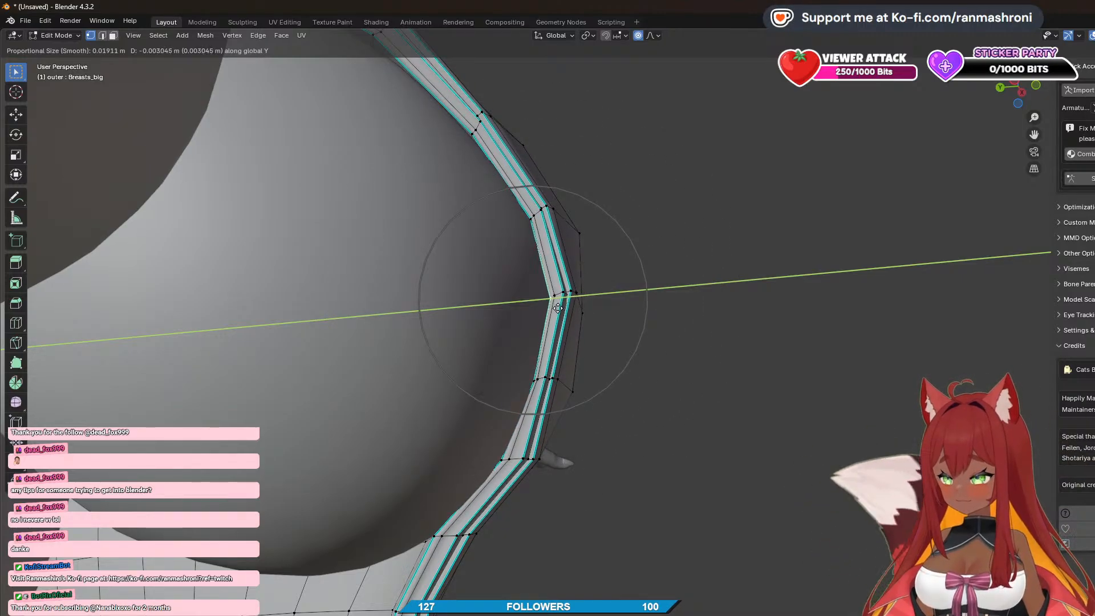
scroll(558, 308, down, 1)
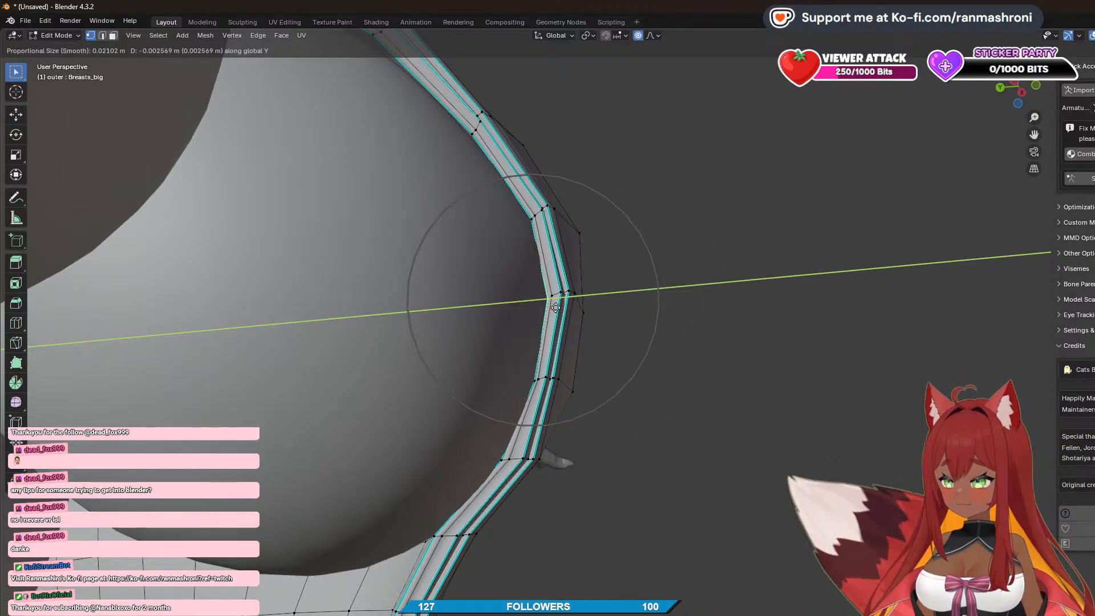
click(558, 306)
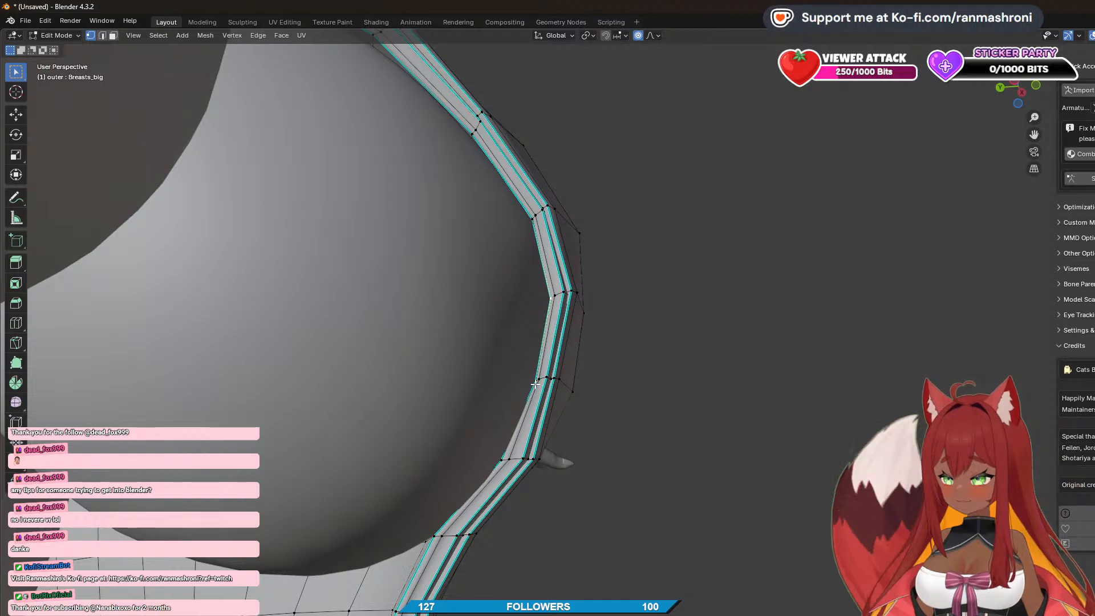
- Nudge the next inner front-edge vertex below it slightly along global X, with the proportional size reduced to about 0.016 m
key(g)
key(x)
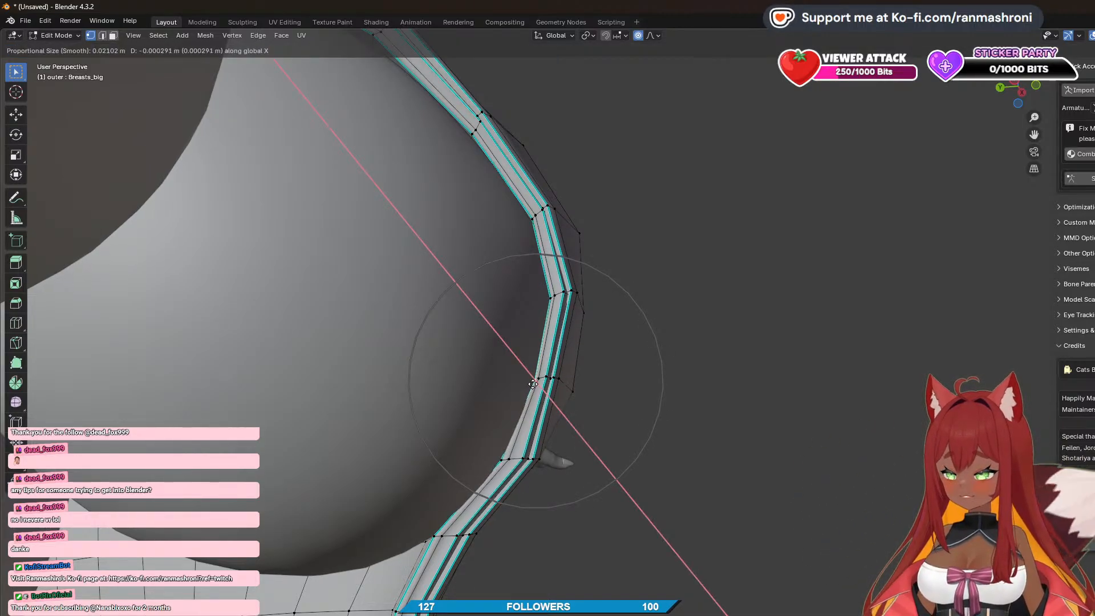
scroll(533, 384, up, 3)
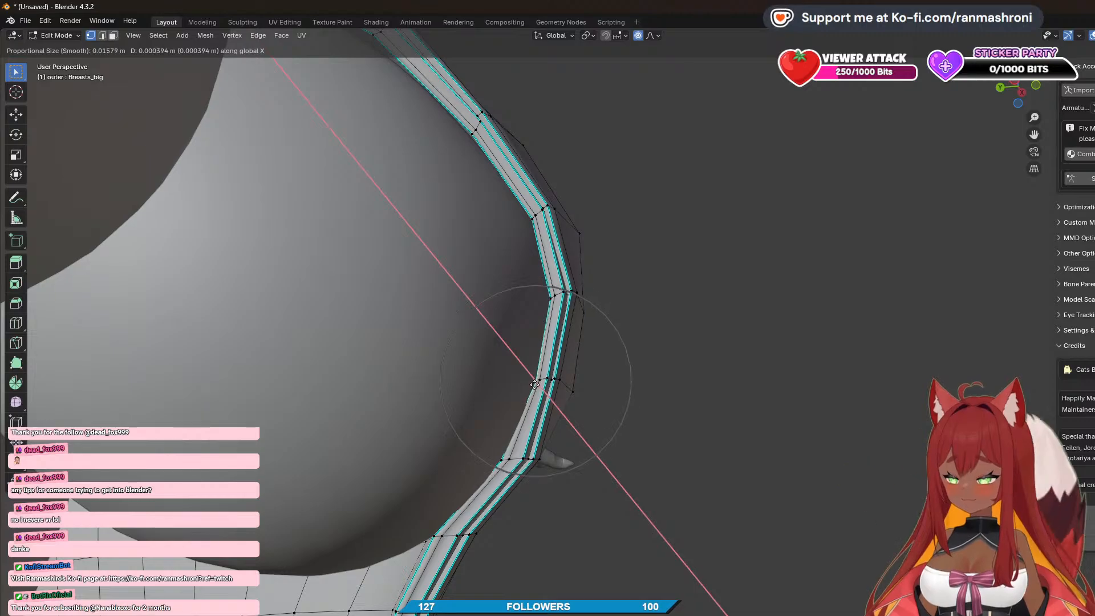
click(533, 384)
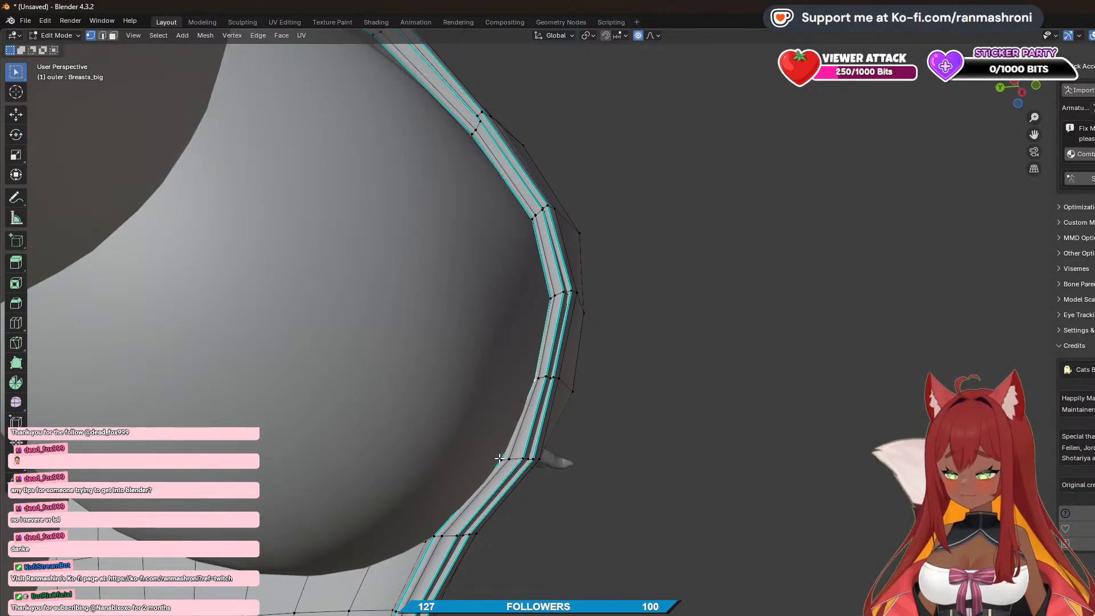
- Move the following lower inner front-edge vertex about 0.002 m along global X, keeping the proportional size at about 0.016 m
key(g)
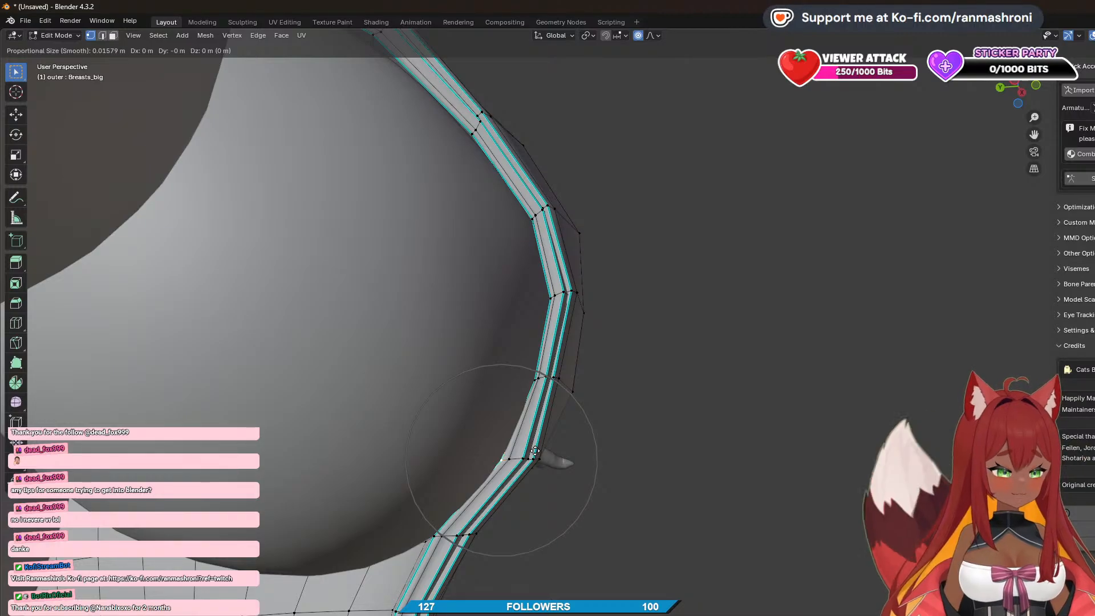
key(x)
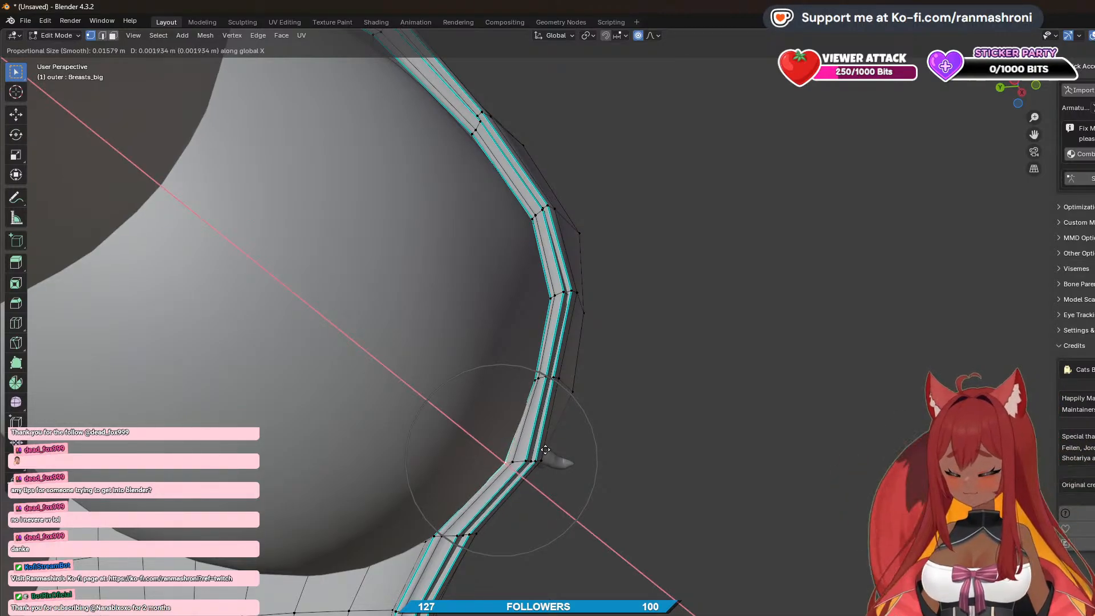
click(550, 450)
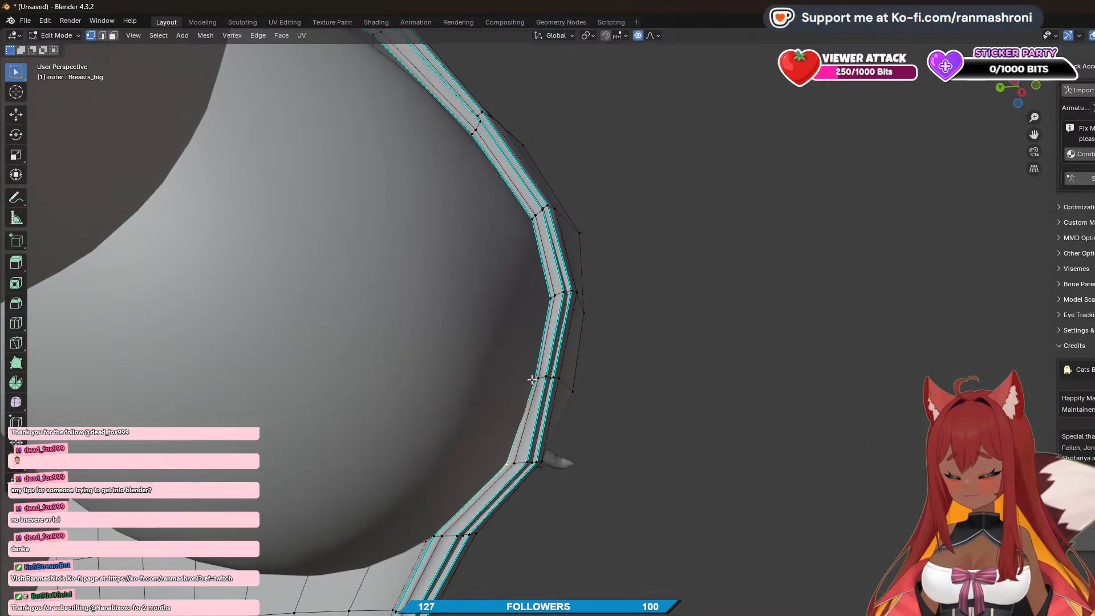
- Shift the vertex just above again by about 0.0003 m along global X, with the proportional size raised to about 0.021 m
key(g)
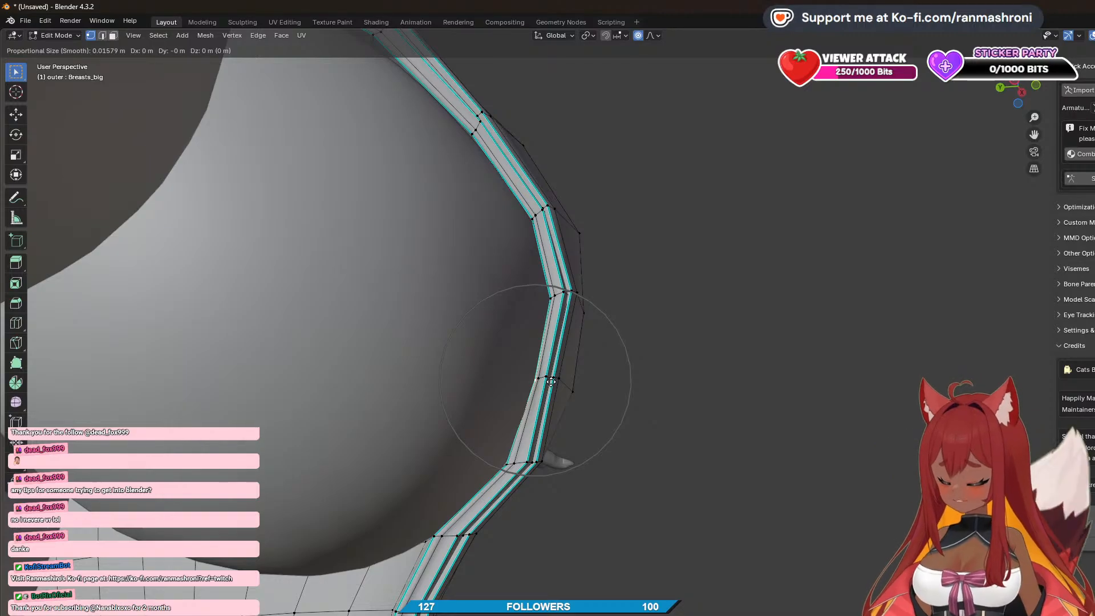
key(x)
scroll(554, 382, down, 3)
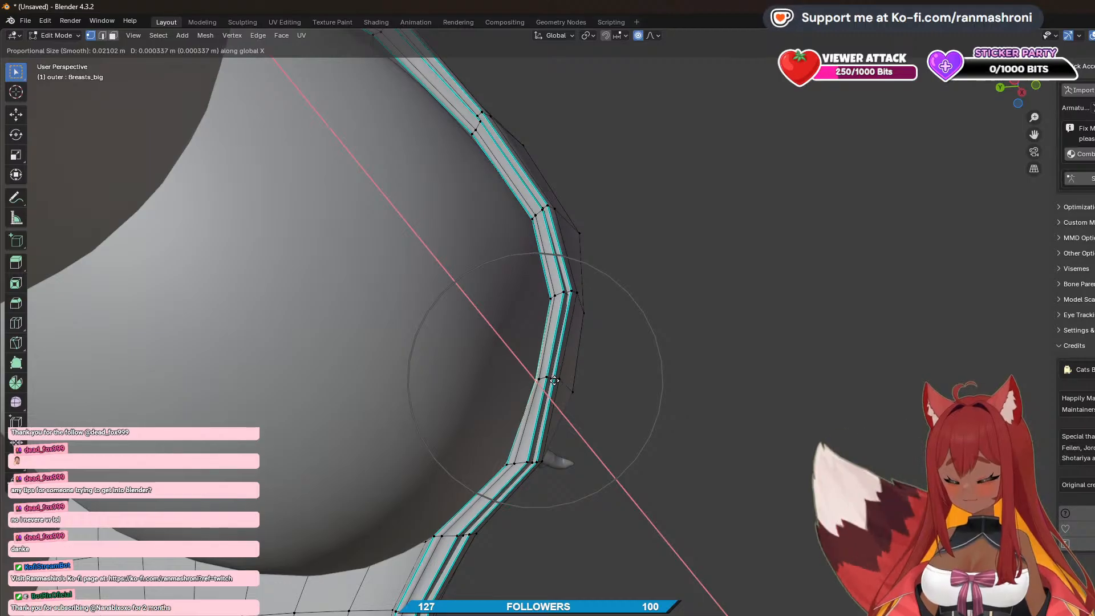
click(555, 381)
- Inspect the jacket's fit from the front, and examine the surface and front edge under the avatar's right breast up close
middle_drag(645, 360, 548, 405)
scroll(502, 342, down, 6)
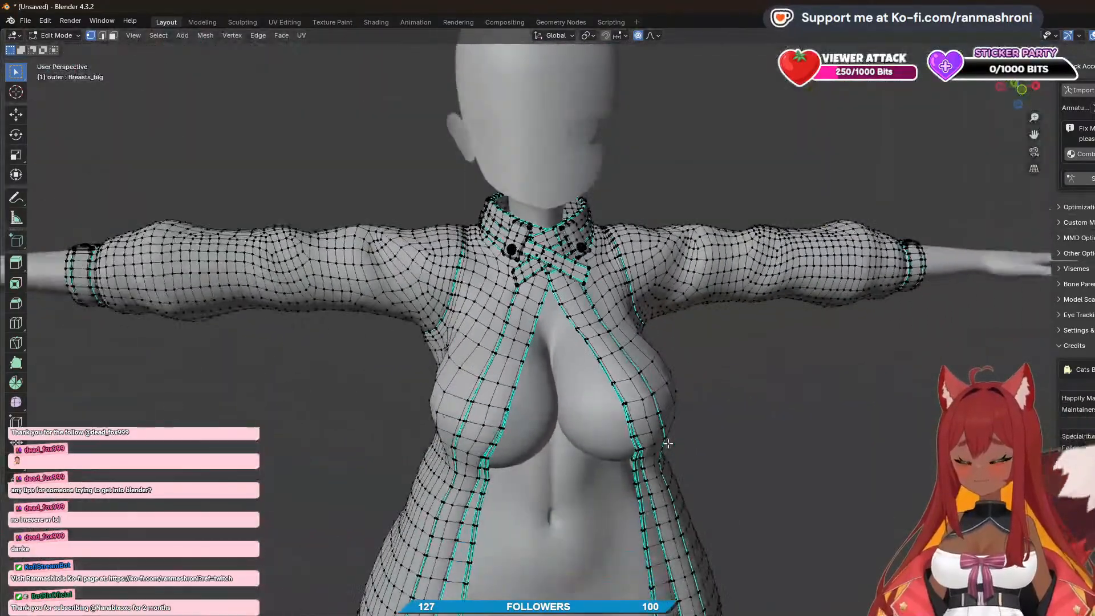
middle_drag(692, 433, 792, 397)
middle_drag(409, 386, 619, 407)
scroll(550, 392, up, 4)
scroll(505, 406, up, 3)
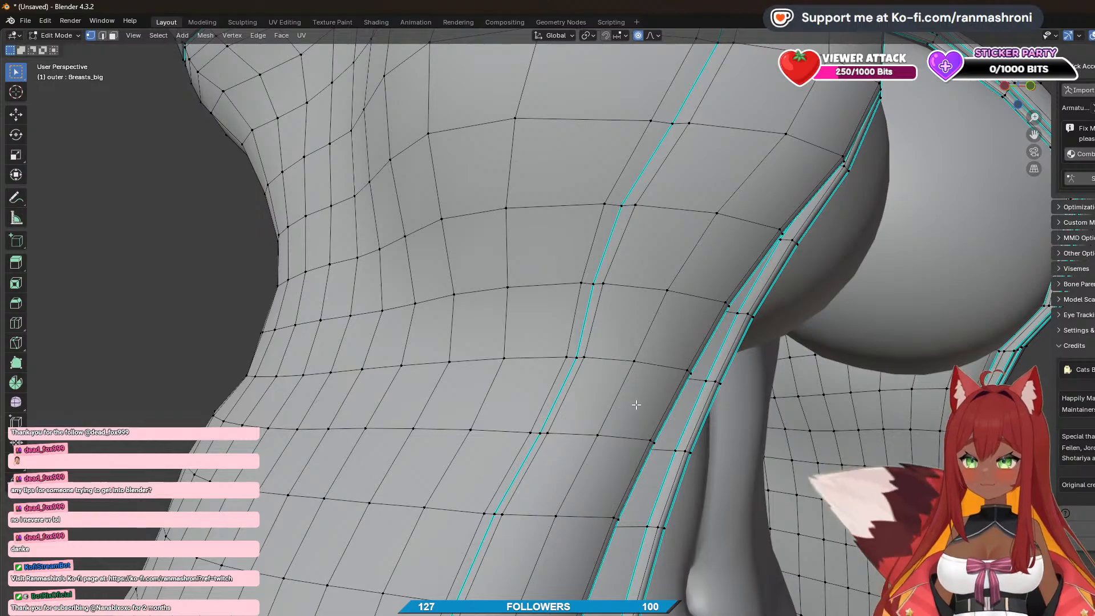
scroll(636, 404, down, 4)
scroll(556, 313, up, 2)
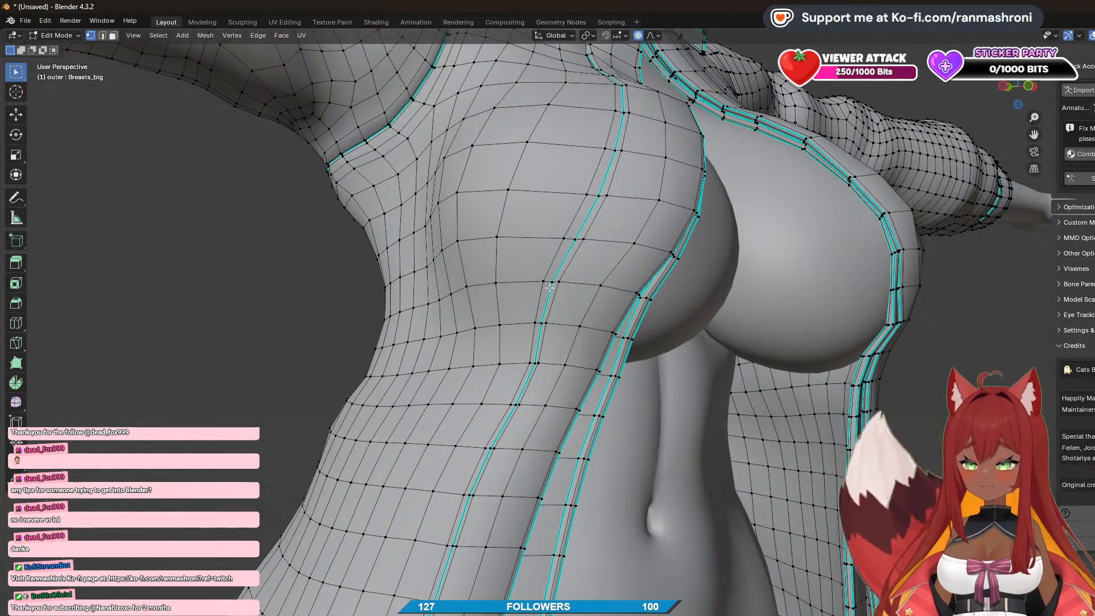
scroll(566, 286, up, 2)
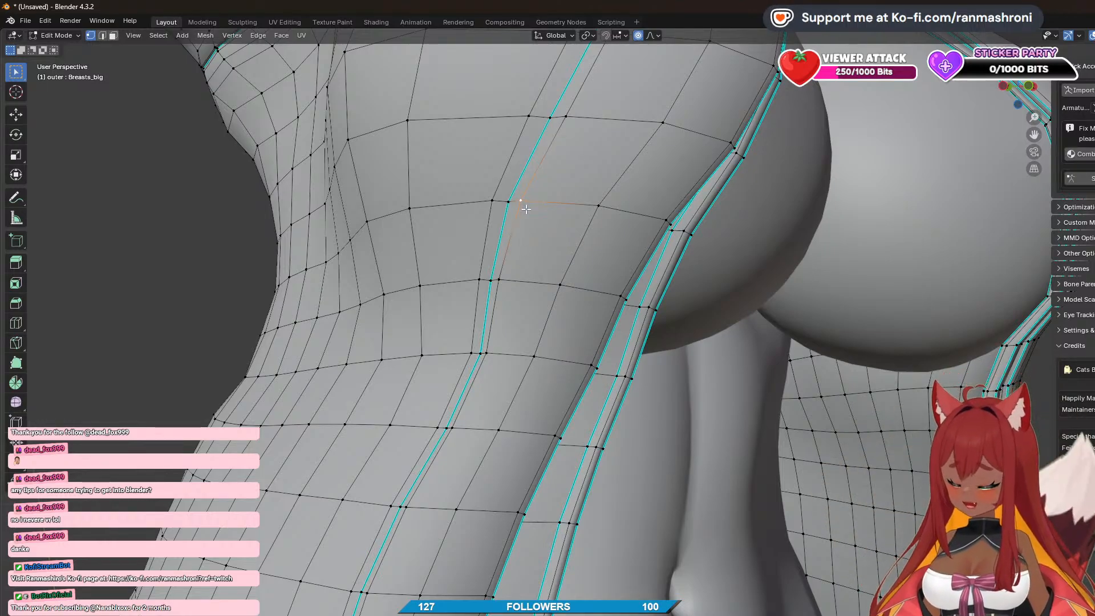
key(g)
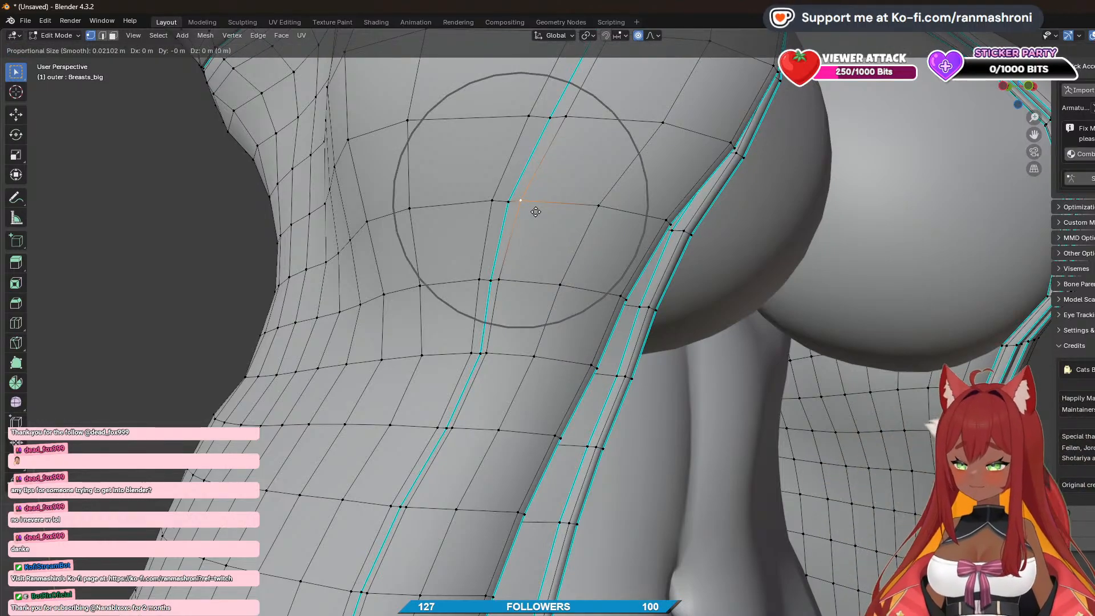
key(x)
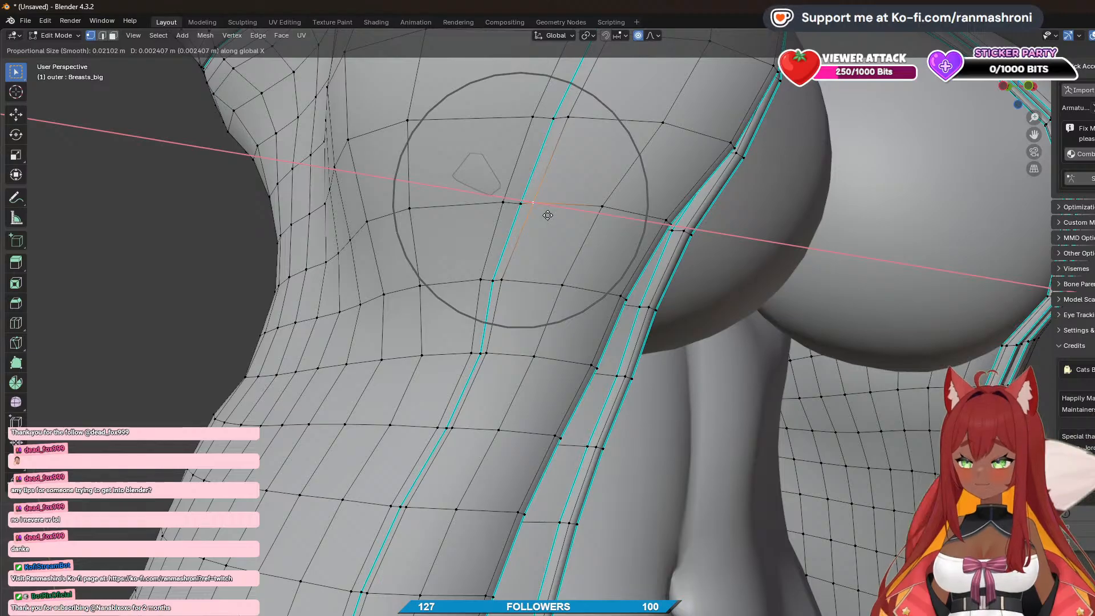
click(551, 216)
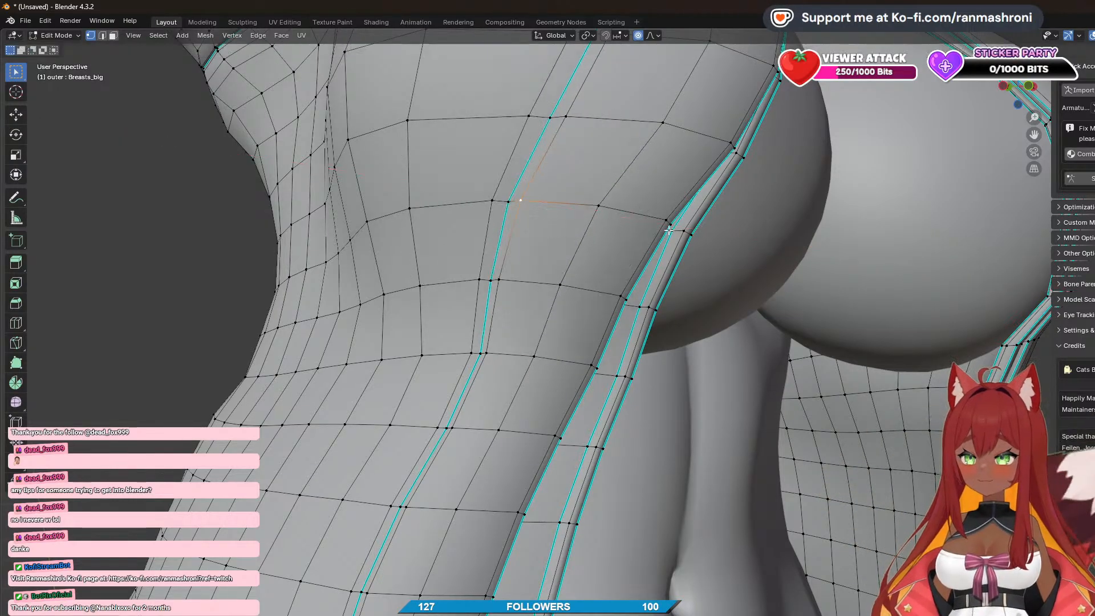
- Move the front-edge vertex beside the lower right breast about 0.003 m along global X, with a proportional size of about 0.031 m
middle_drag(706, 191, 544, 278)
scroll(662, 263, down, 3)
scroll(679, 288, down, 2)
scroll(685, 285, up, 1)
scroll(542, 278, up, 3)
scroll(542, 278, down, 3)
scroll(549, 289, up, 2)
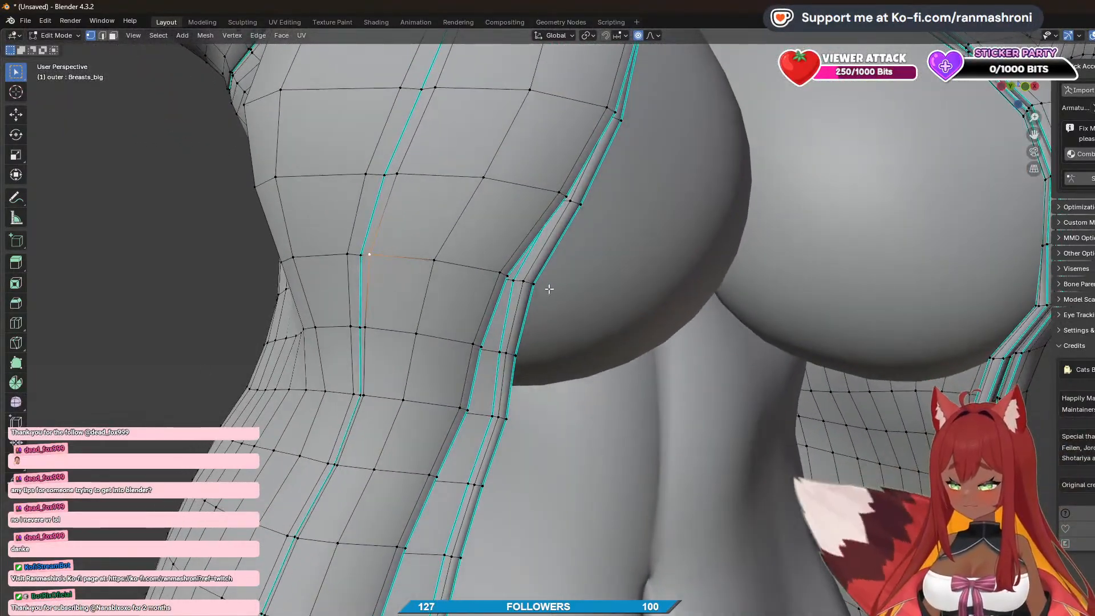
key(g)
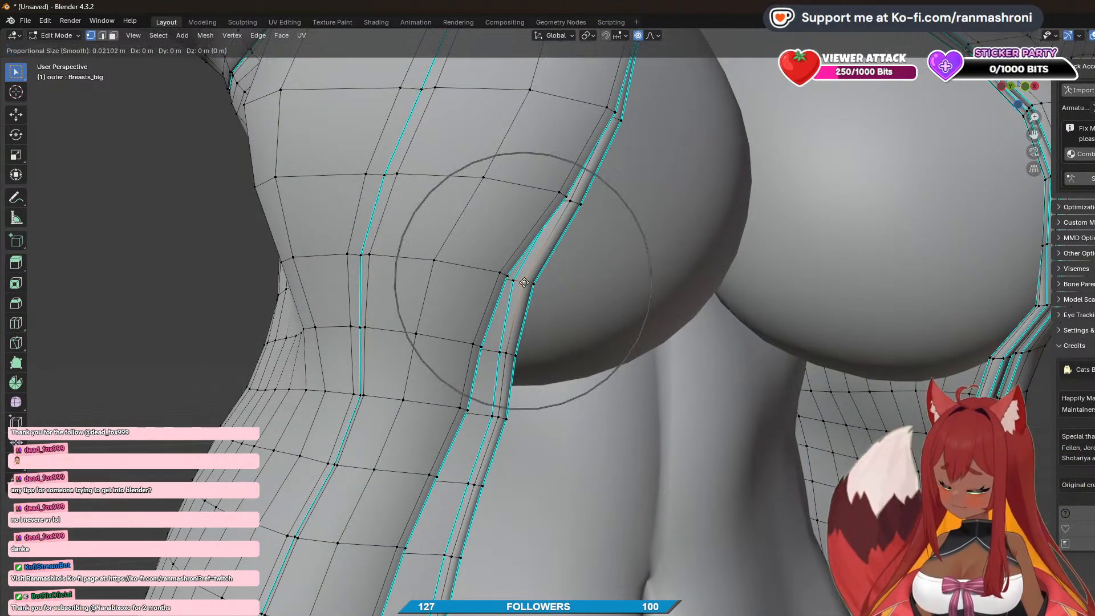
key(x)
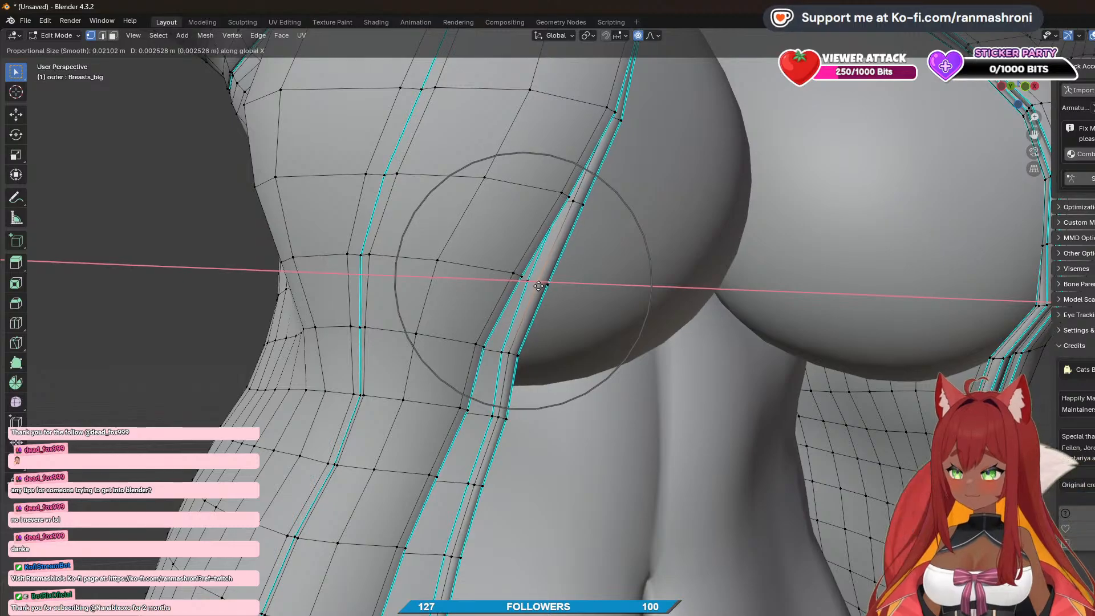
scroll(543, 286, down, 1)
scroll(544, 287, down, 2)
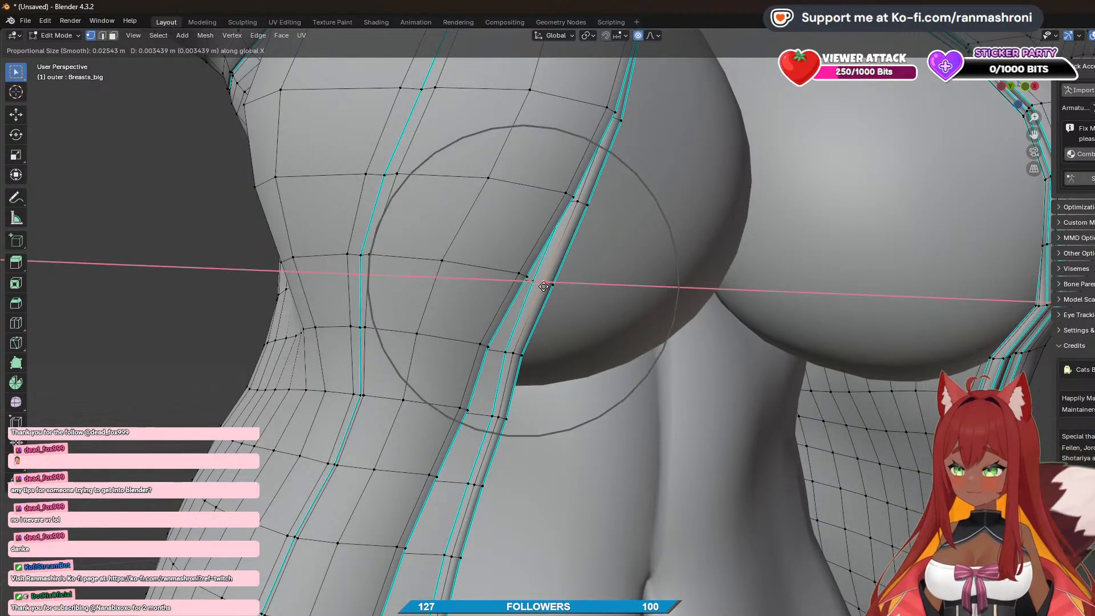
scroll(544, 286, down, 1)
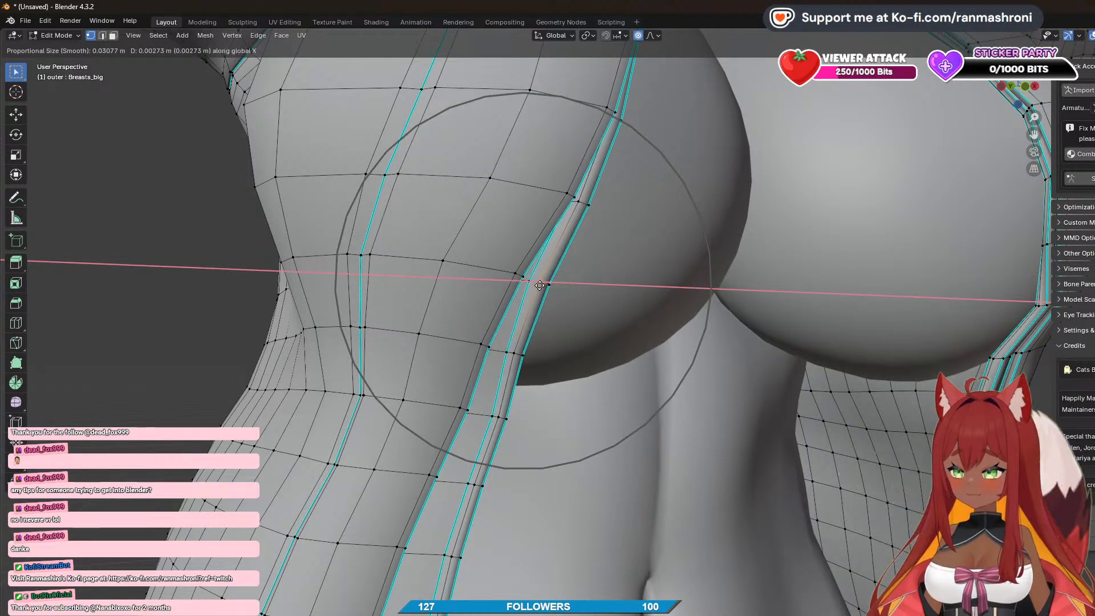
click(542, 286)
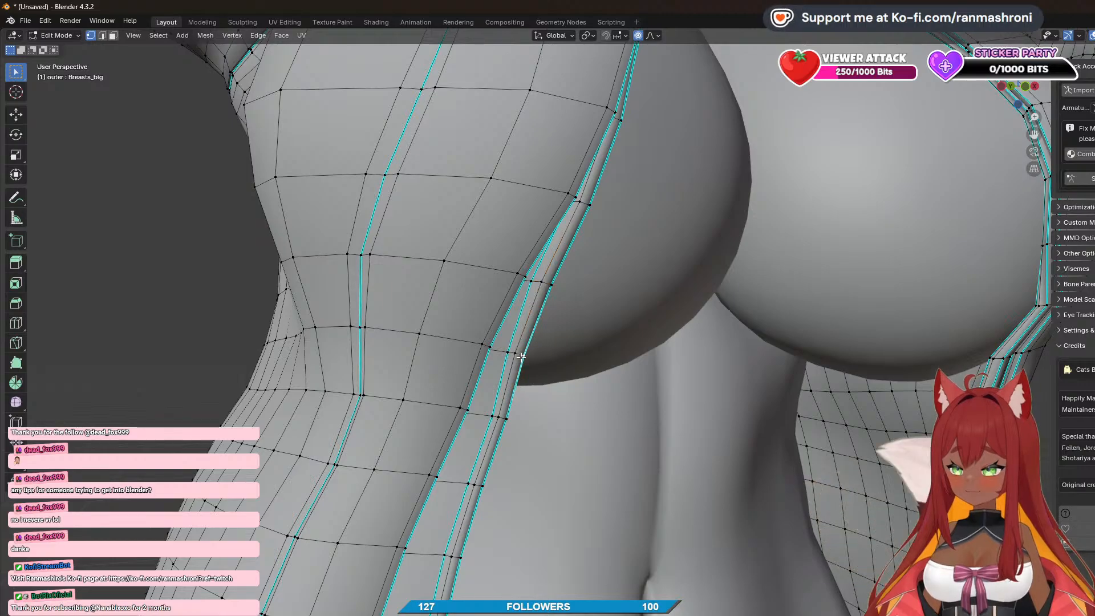
- Move the next front-edge vertex below it slightly inward along global X with the same proportional size, and check both edges from the front
key(g)
key(x)
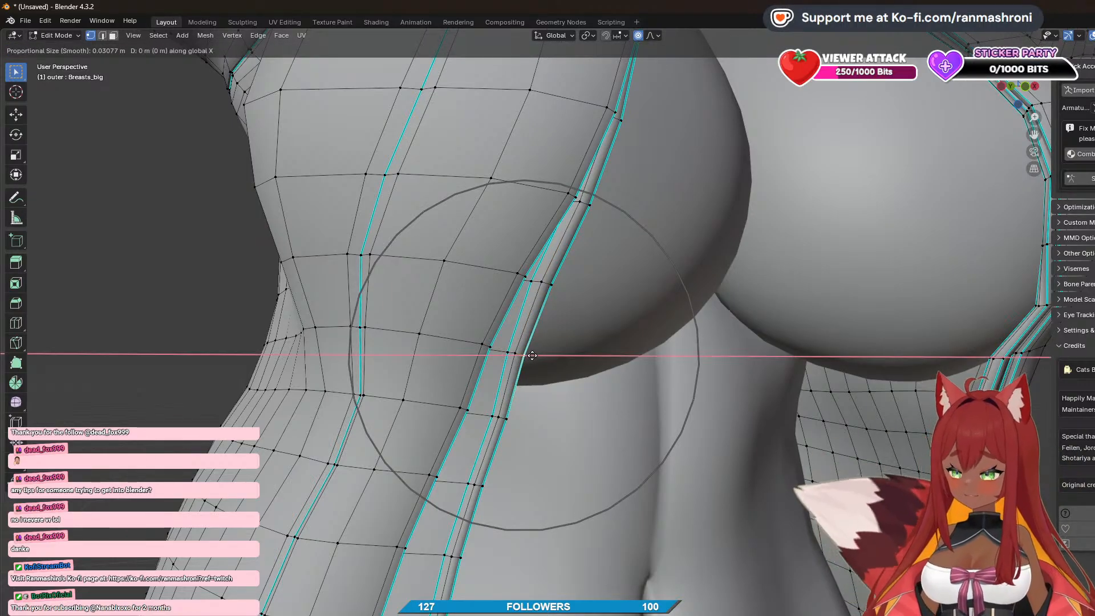
click(538, 355)
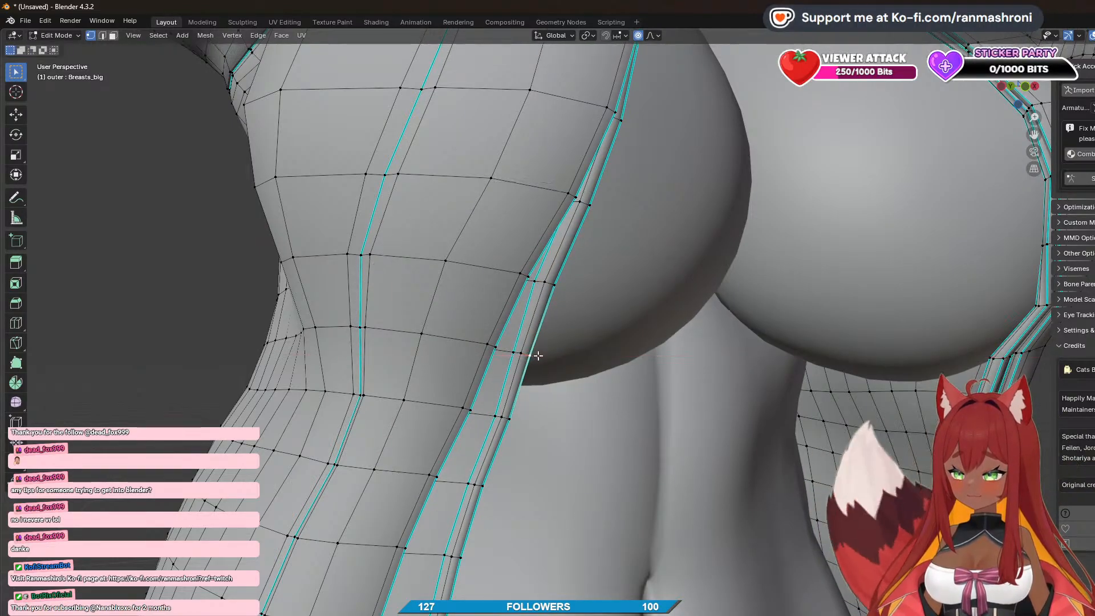
middle_drag(533, 360, 680, 326)
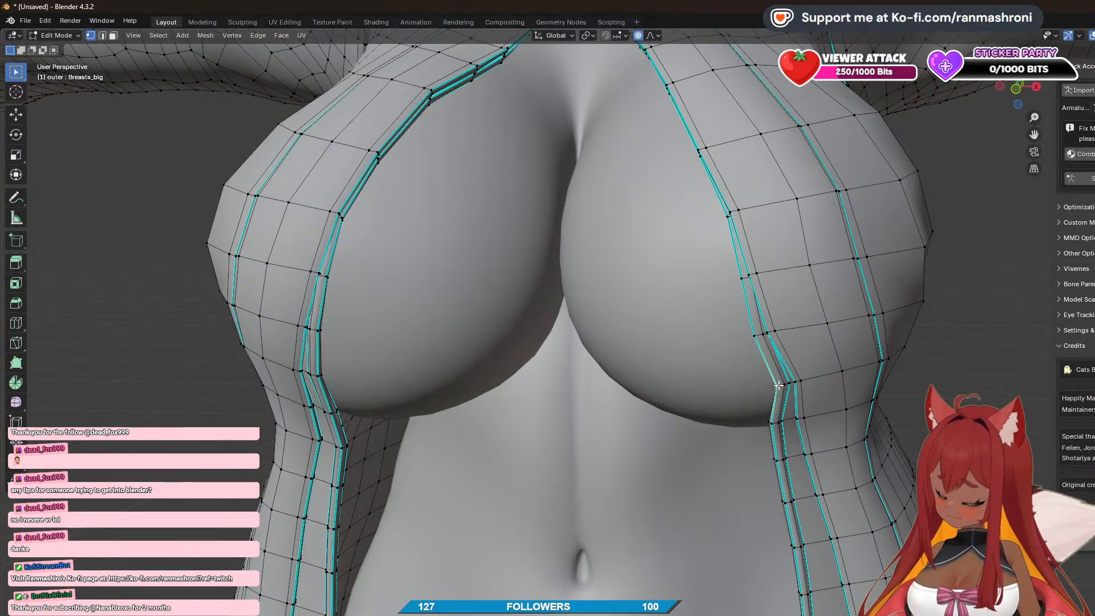
- Move the front-edge vertex beside the avatar's lower left breast about 0.0048 m inward along global X, with a proportional size of about 0.028 m
key(g)
key(x)
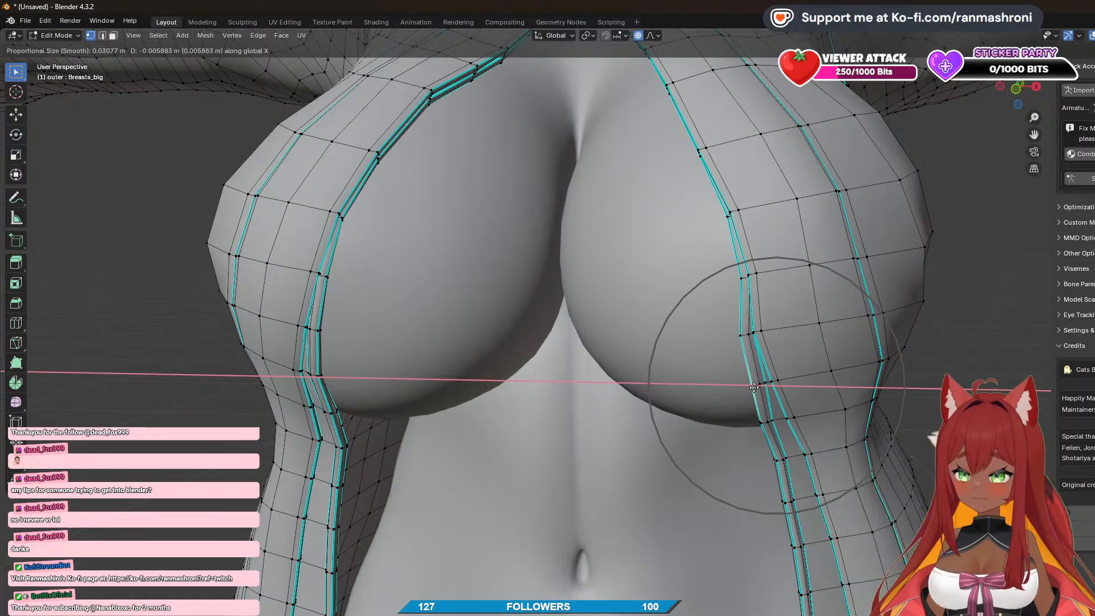
scroll(757, 388, down, 1)
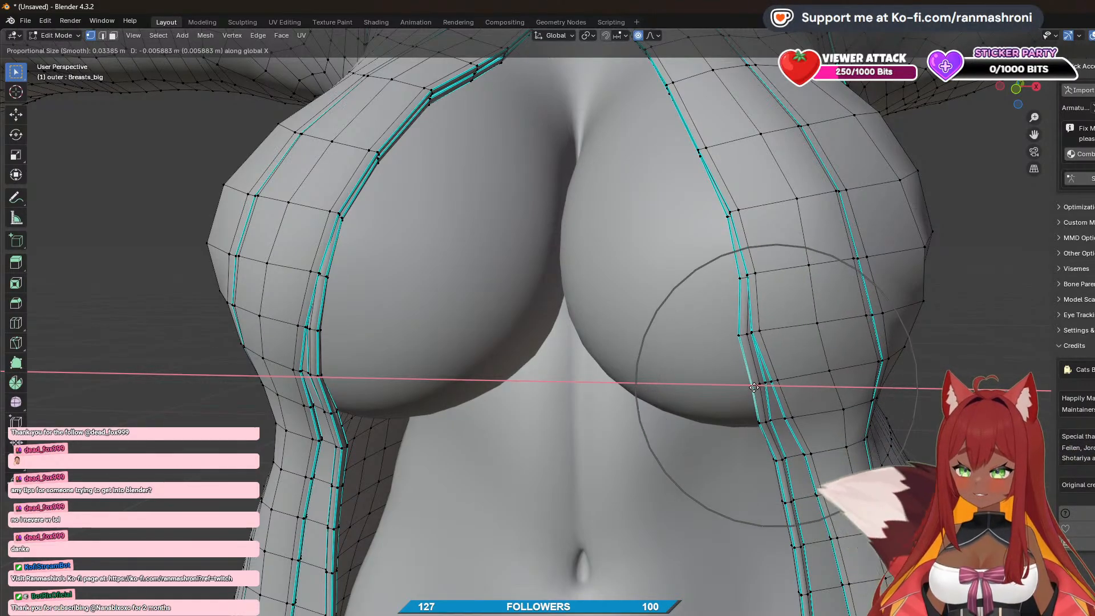
scroll(759, 388, up, 2)
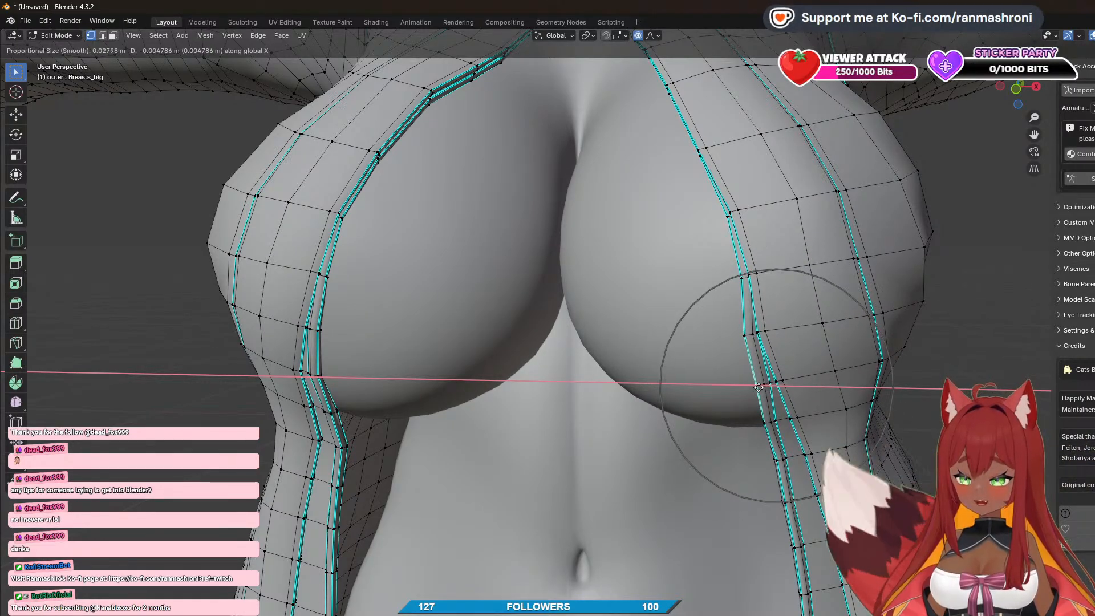
click(759, 388)
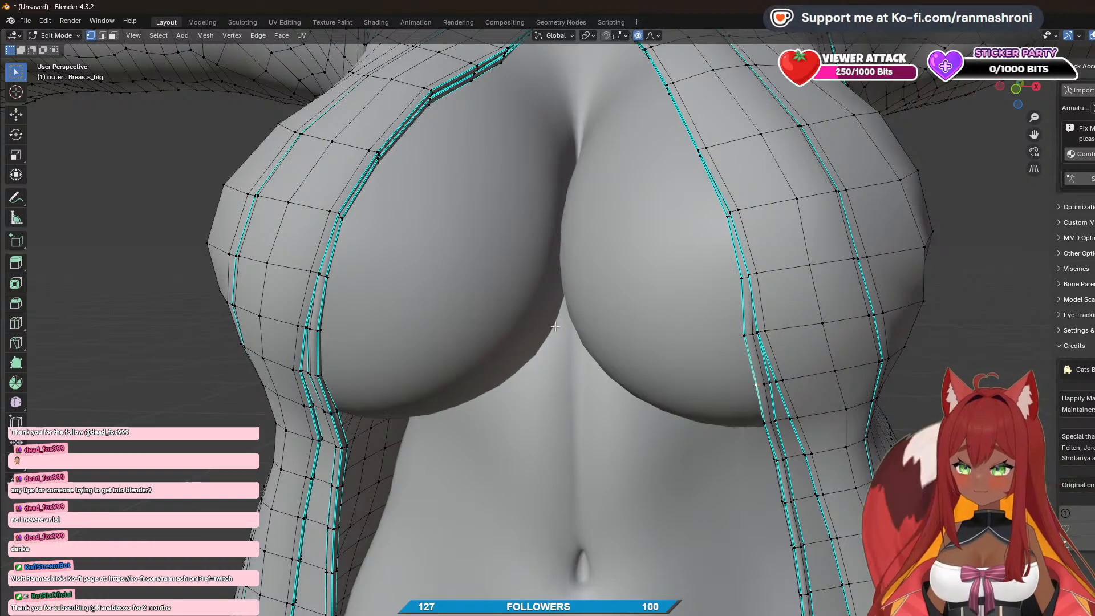
- Shift two side-seam vertices over the avatar's right breast inward along global X, the lower by about 0.0045 m and the upper by about 0.0036 m
middle_drag(555, 327, 592, 312)
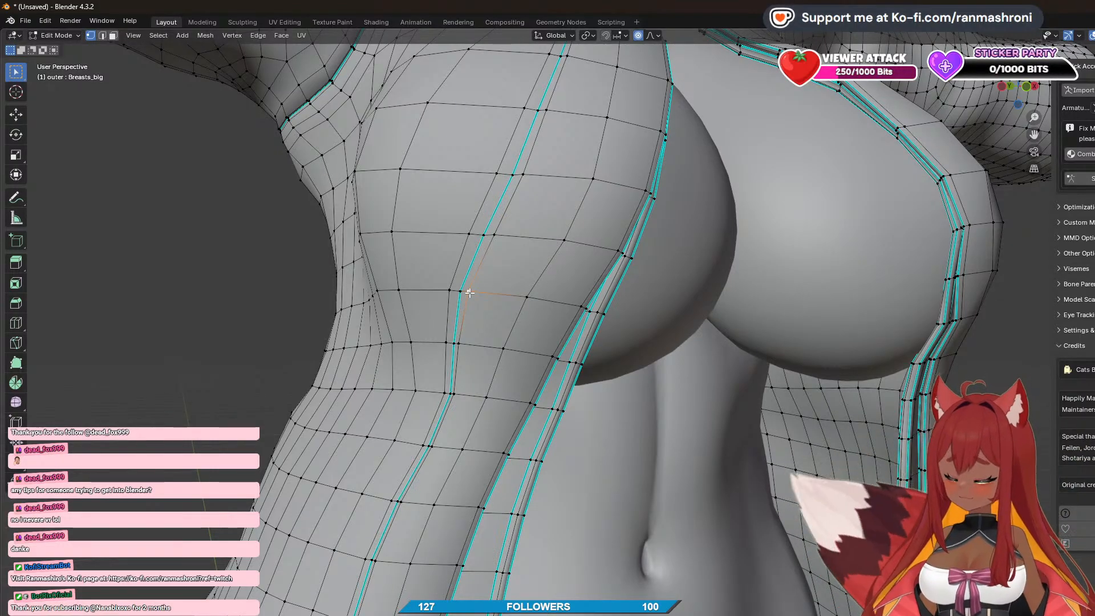
key(g)
key(x)
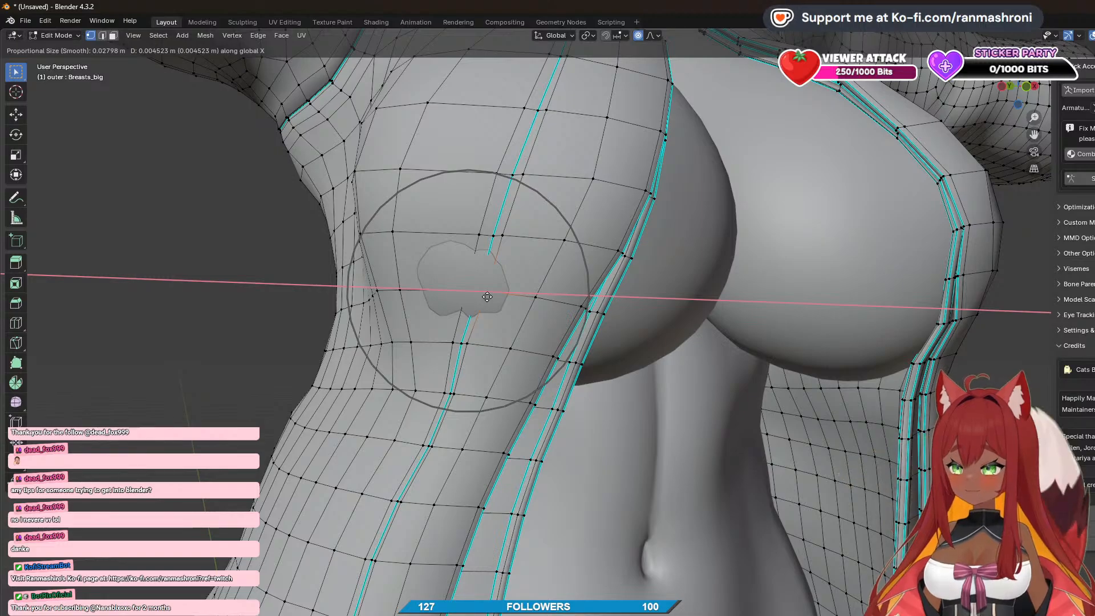
click(487, 297)
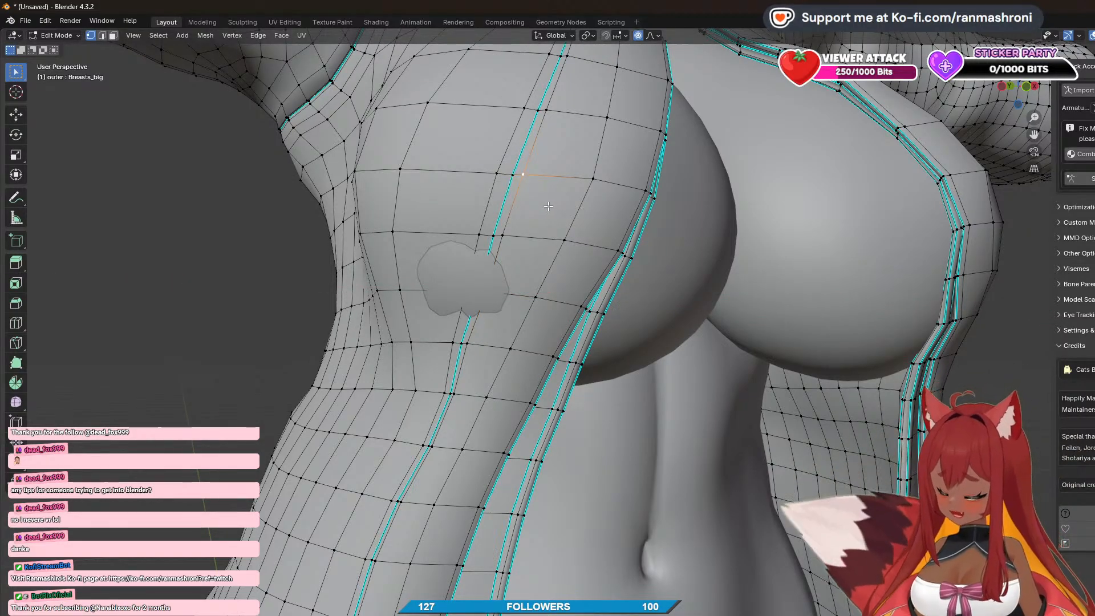
key(g)
key(x)
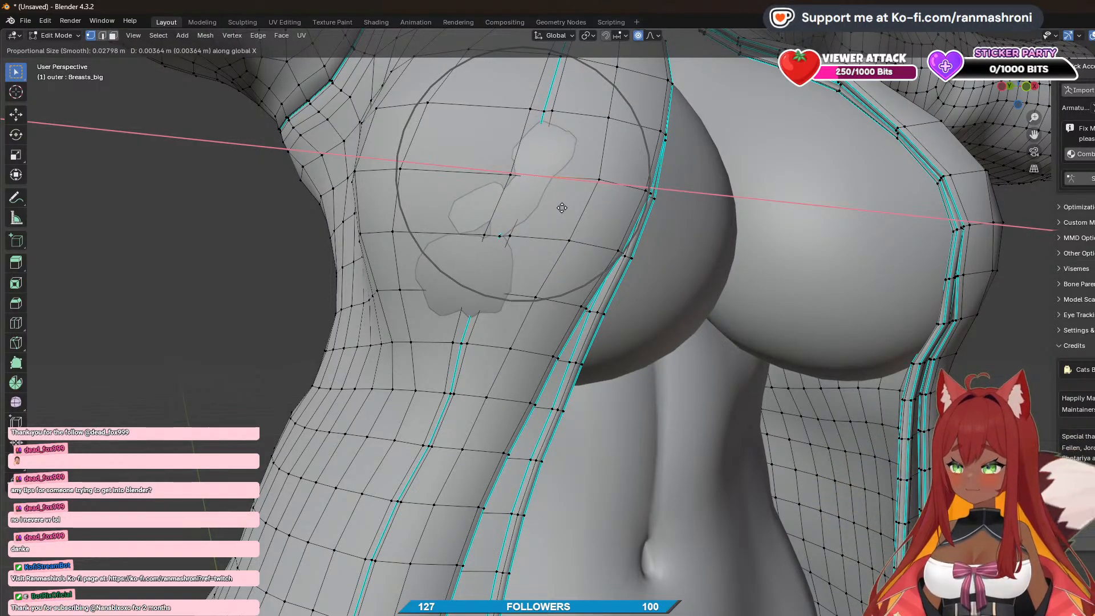
click(562, 208)
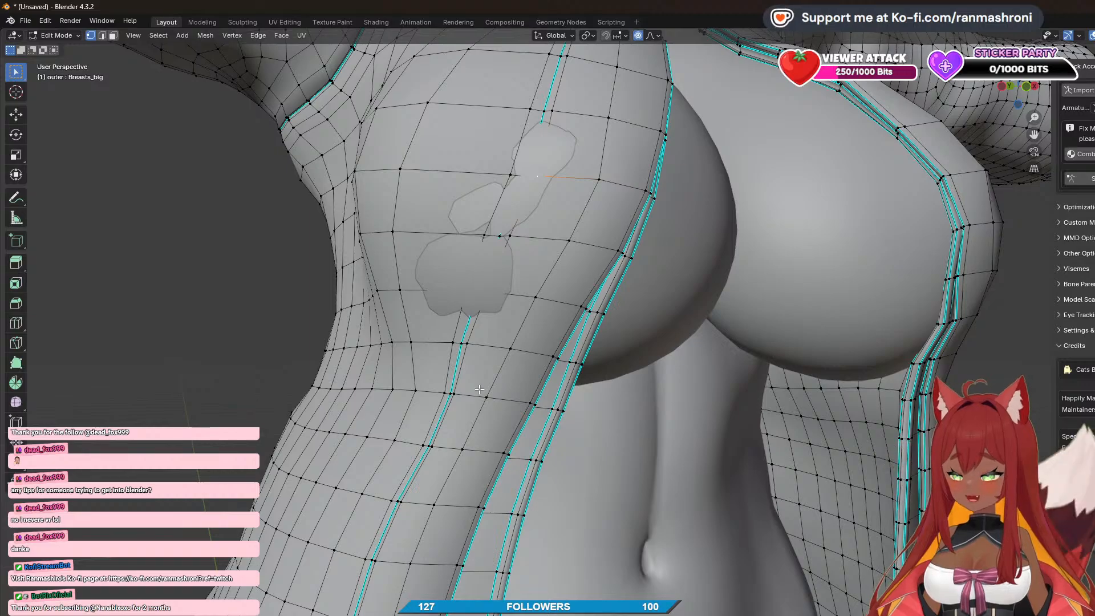
- Shift the side-seam vertex under the avatar's left breast about 0.0047 m inward along global X, and the vertex below it slightly the same way
middle_drag(590, 373, 625, 370)
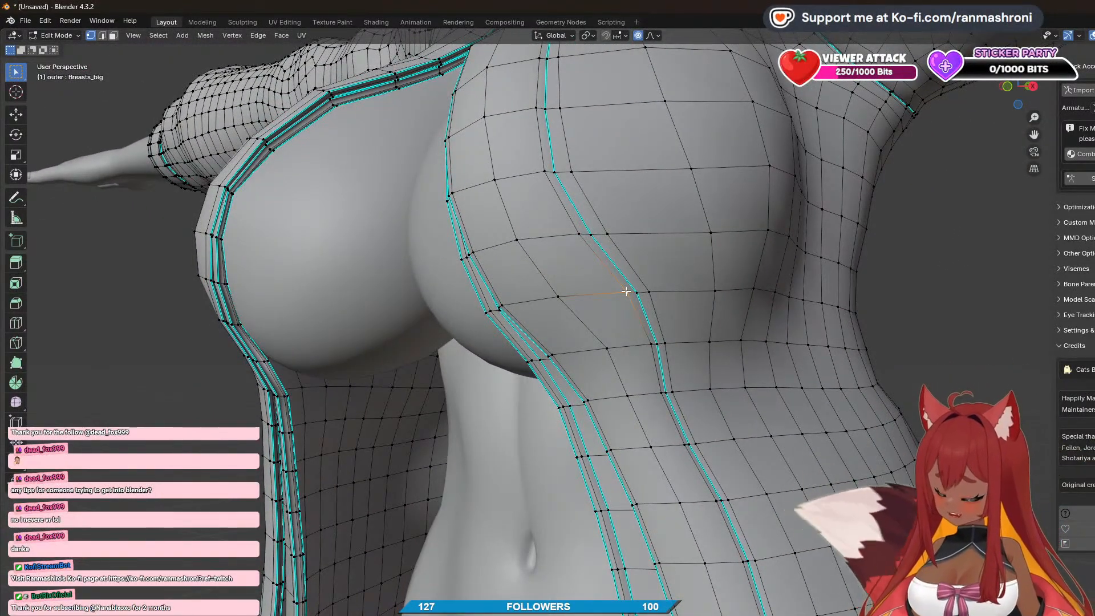
key(g)
key(x)
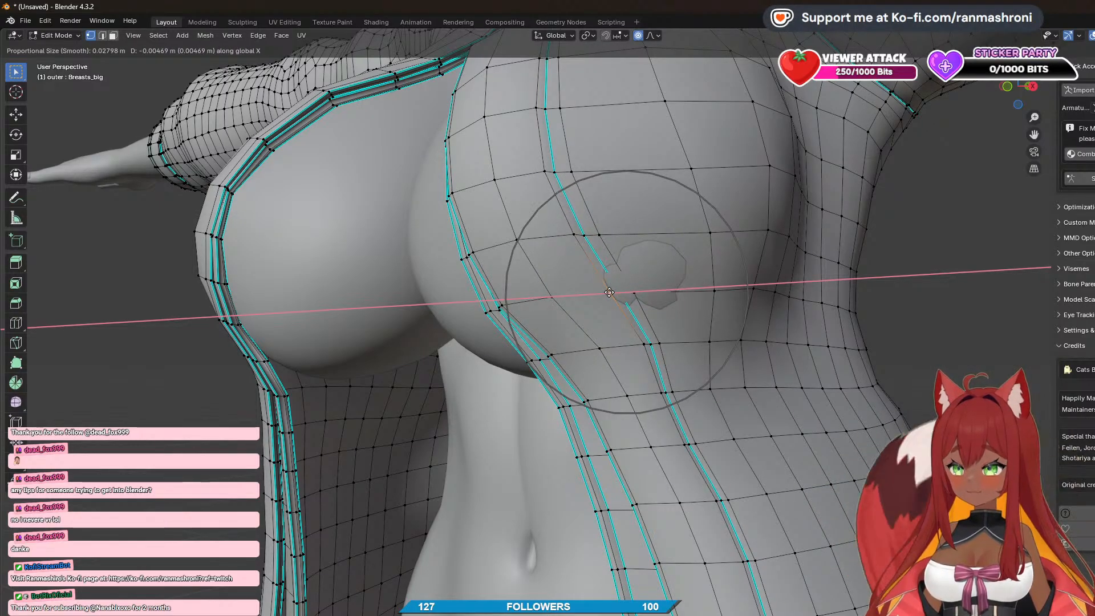
click(609, 293)
click(648, 346)
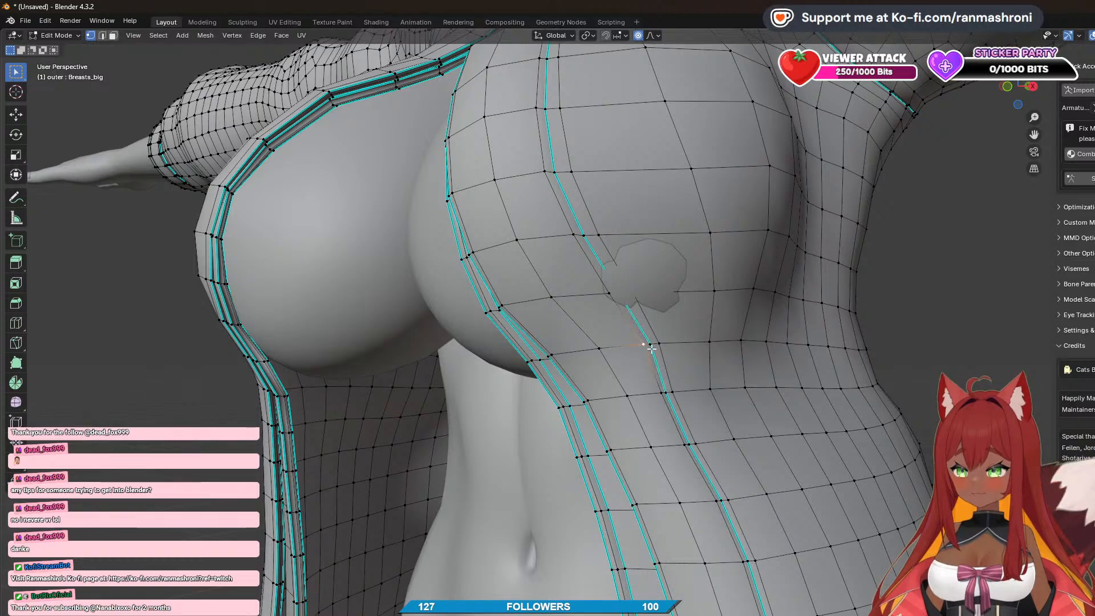
key(g)
key(x)
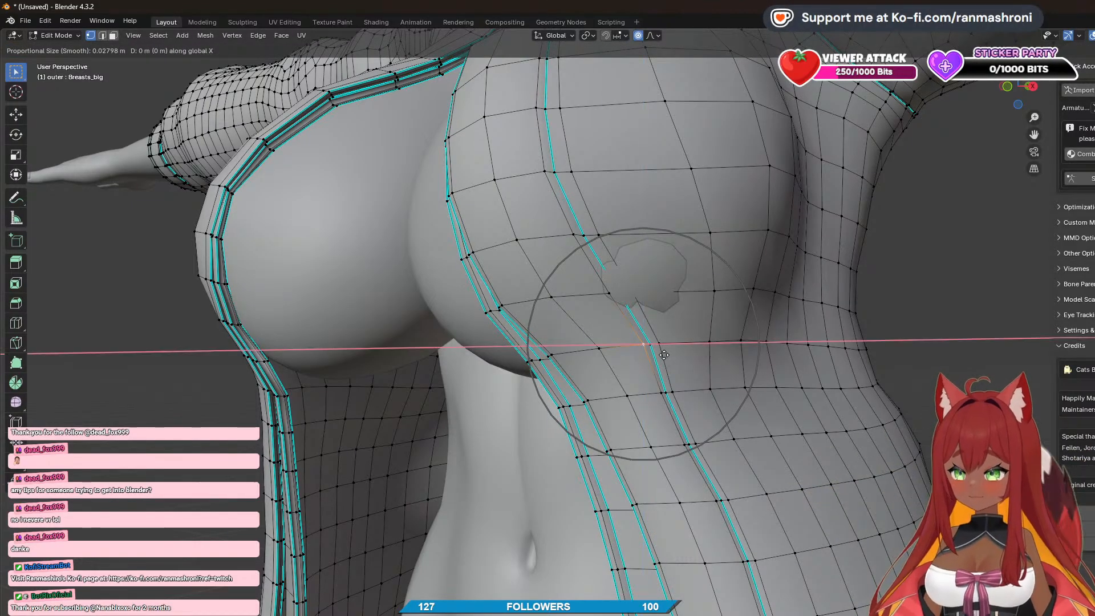
click(657, 355)
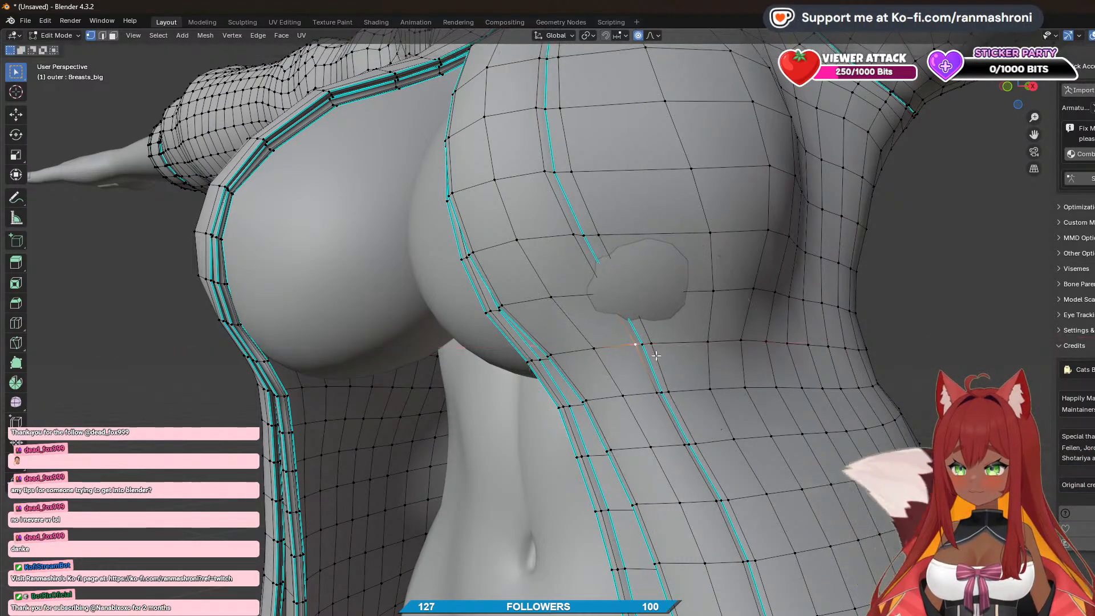
- Nudge the front-trim vertex beside the avatar's lower left breast slightly along global Y
middle_drag(615, 300, 738, 314)
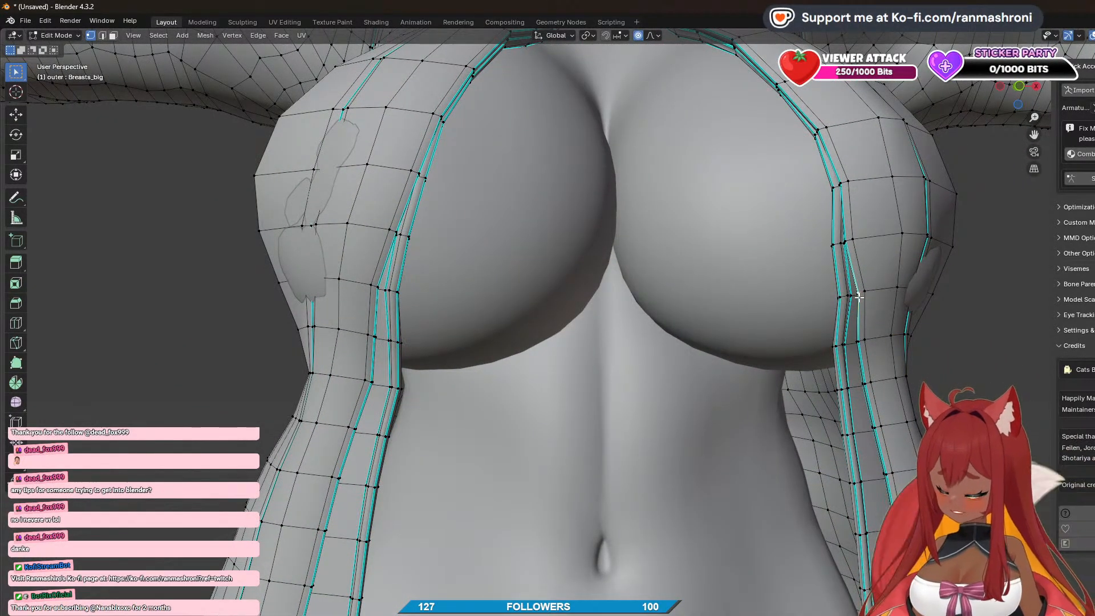
key(g)
key(y)
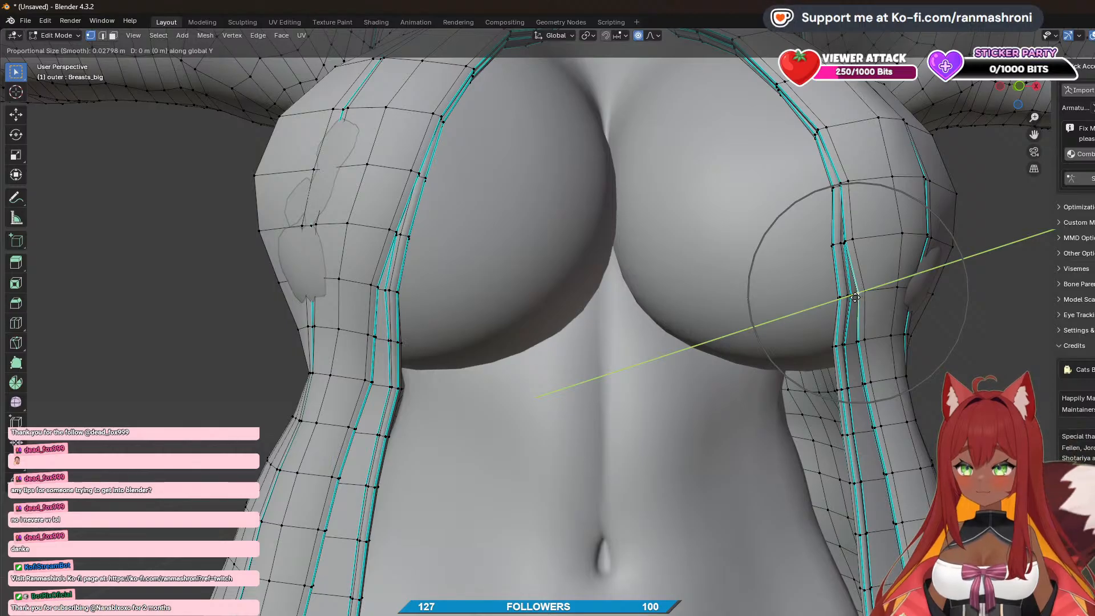
click(856, 304)
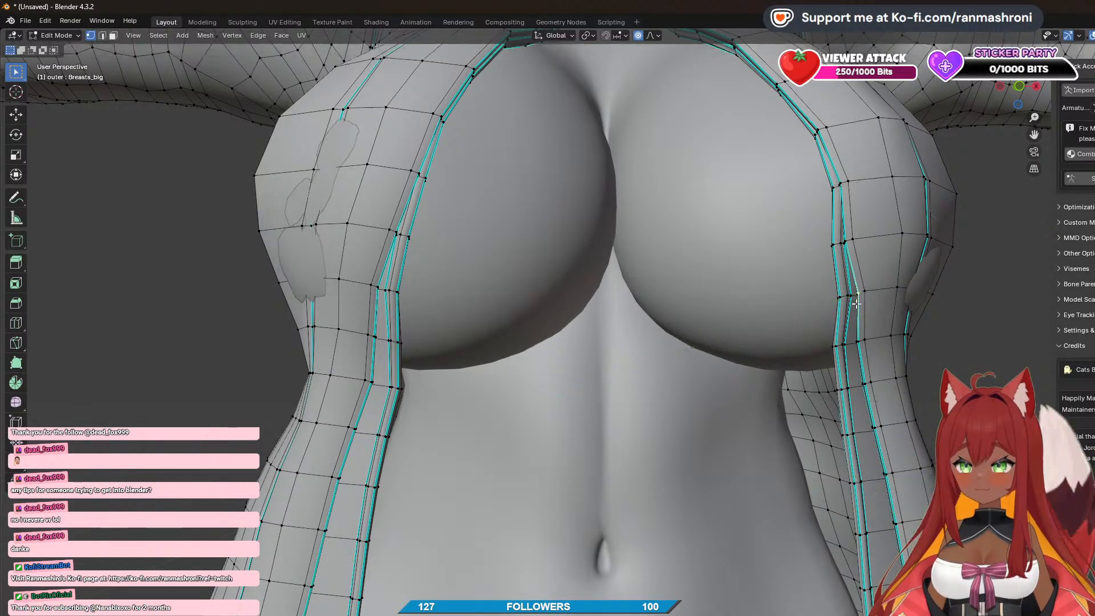
- Pull the side-seam vertex at the clipping patch about 0.0028 m forward along global Y, with the proportional size raised to about 0.037 m
middle_drag(756, 324, 677, 325)
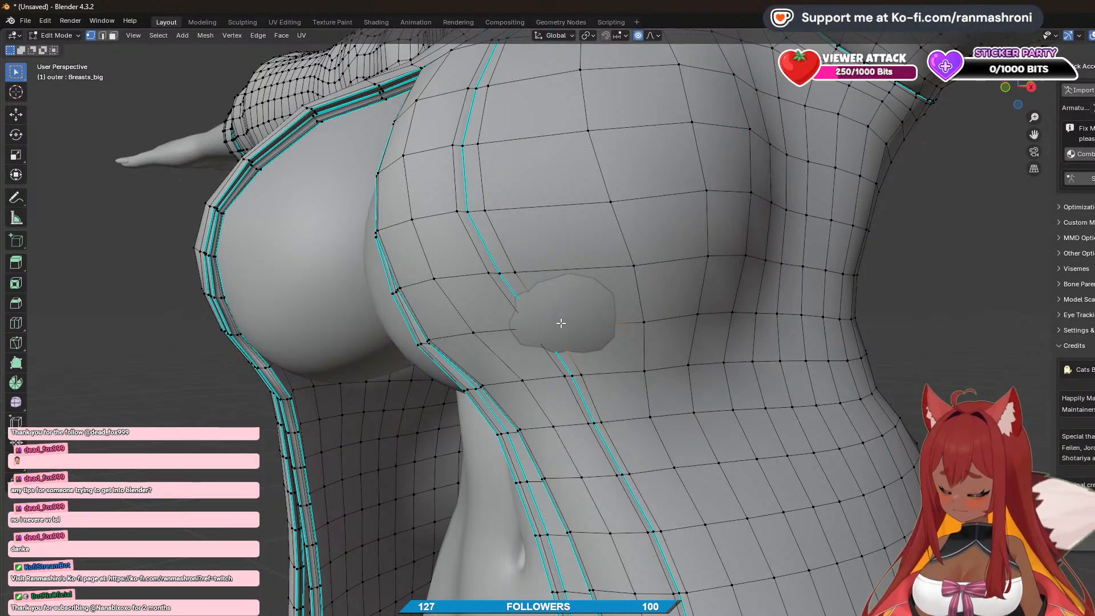
key(g)
key(y)
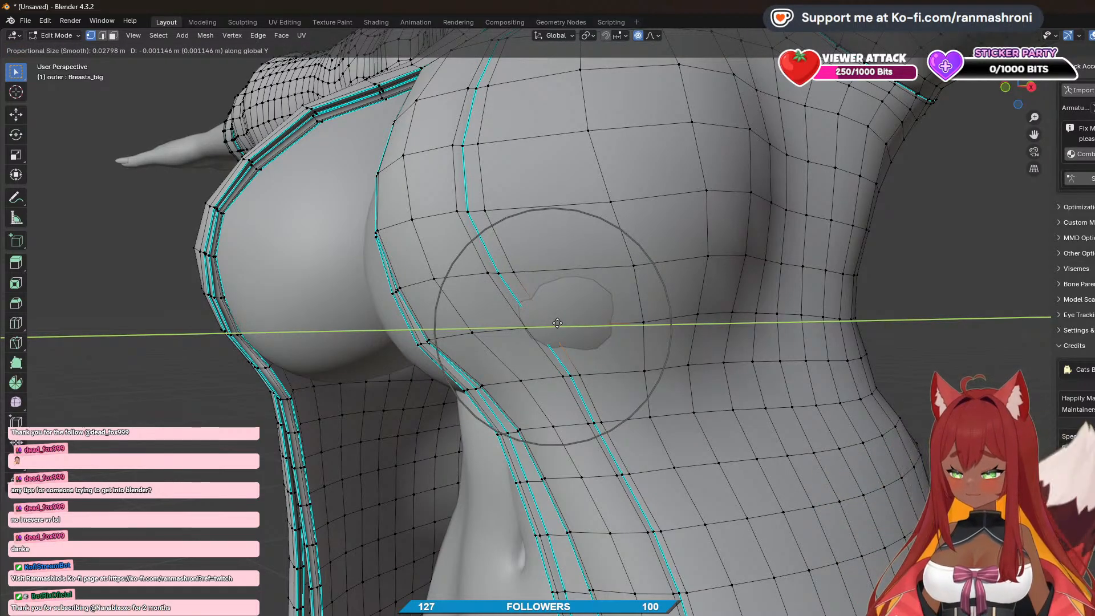
scroll(557, 324, down, 2)
scroll(556, 324, down, 1)
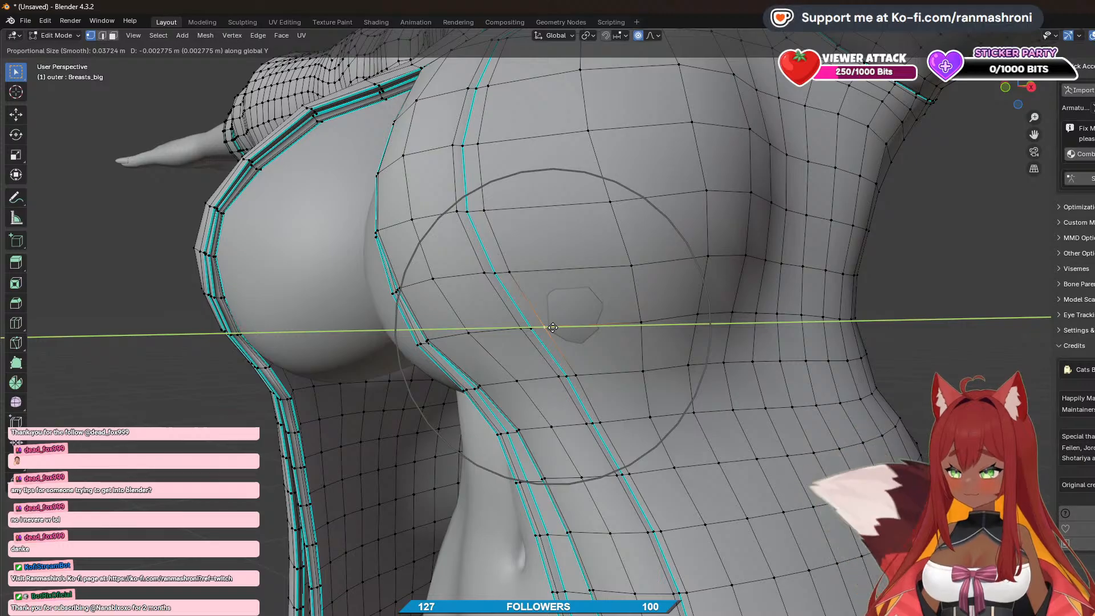
click(551, 328)
- Try to nudge a vertex outside the left side seam about 0.0005 m and a lower seam vertex about 0.0003 m outward along global X
middle_drag(551, 328, 633, 308)
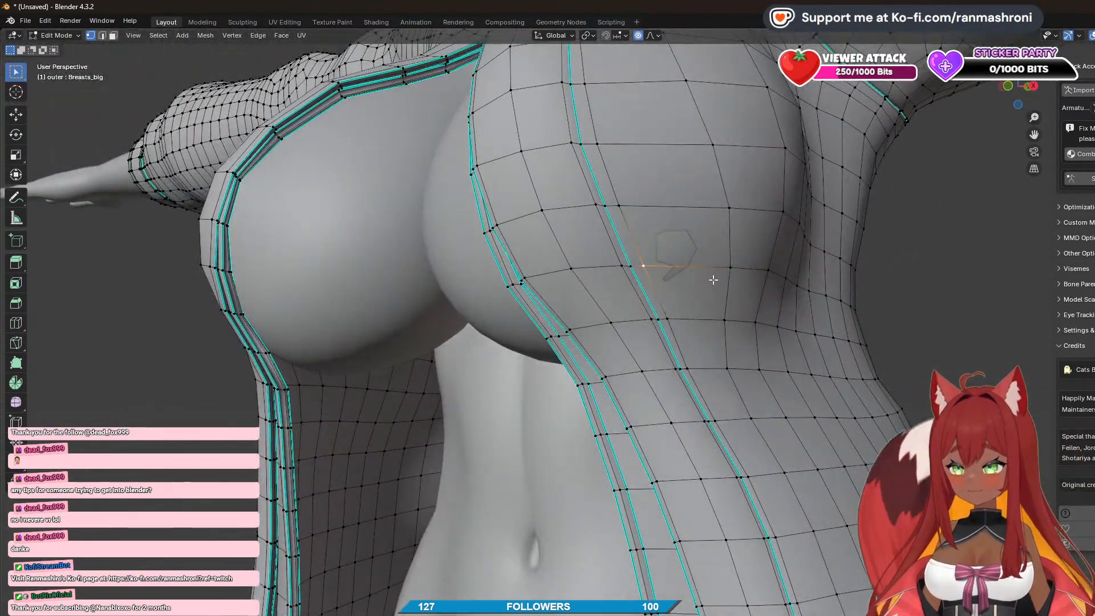
click(727, 268)
key(g)
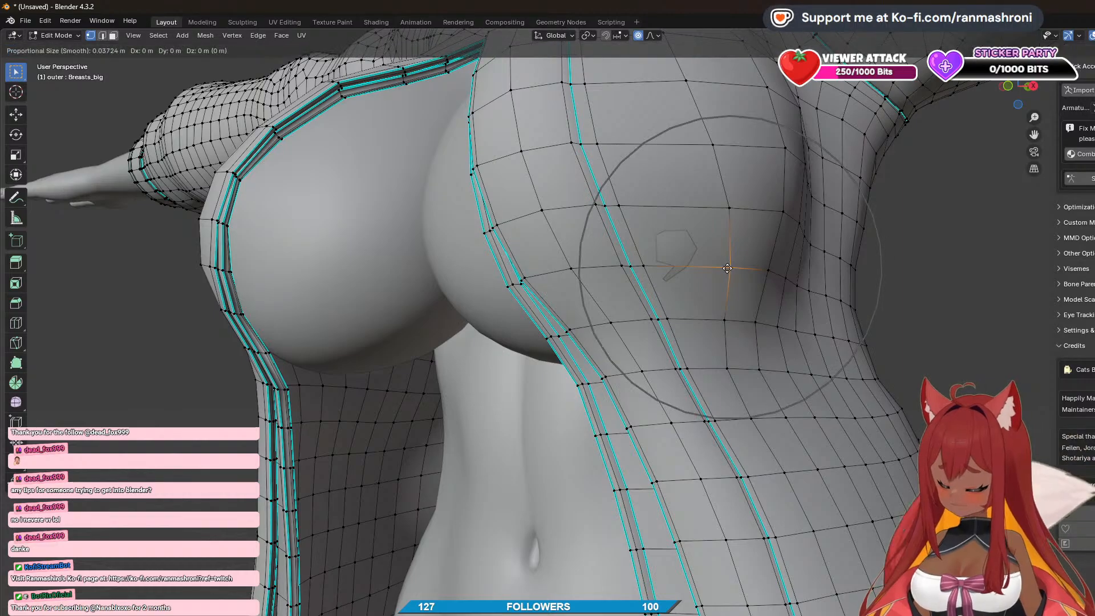
key(x)
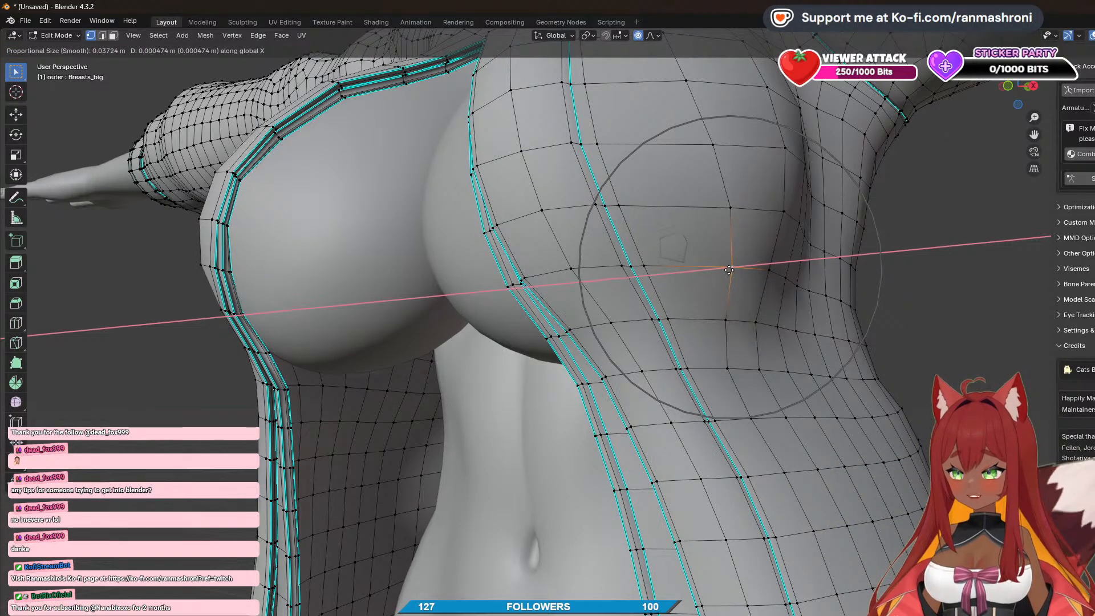
click(730, 268)
click(670, 317)
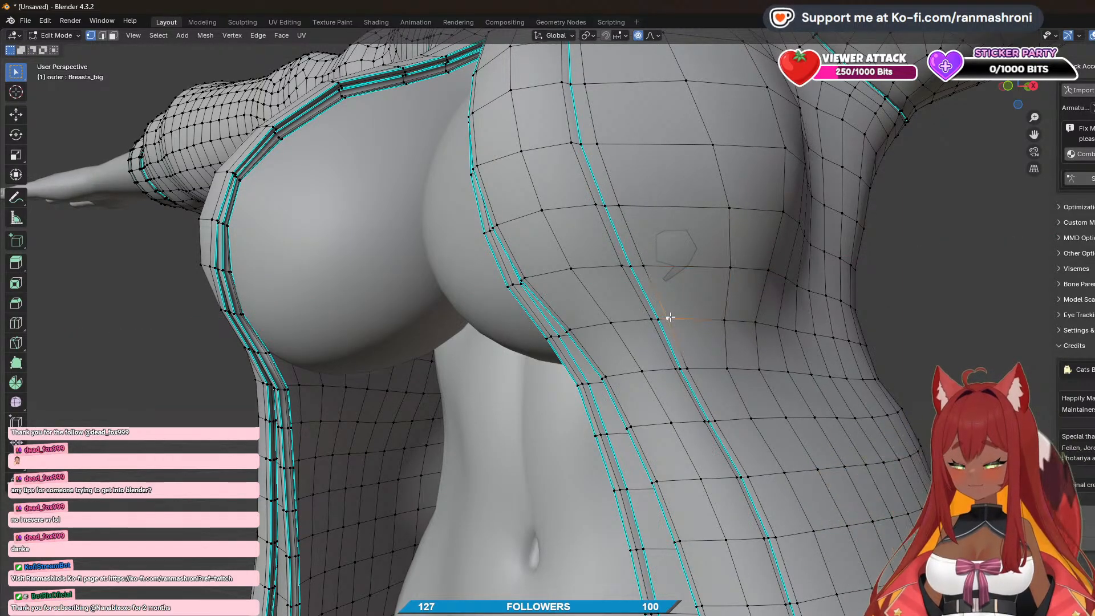
key(g)
key(x)
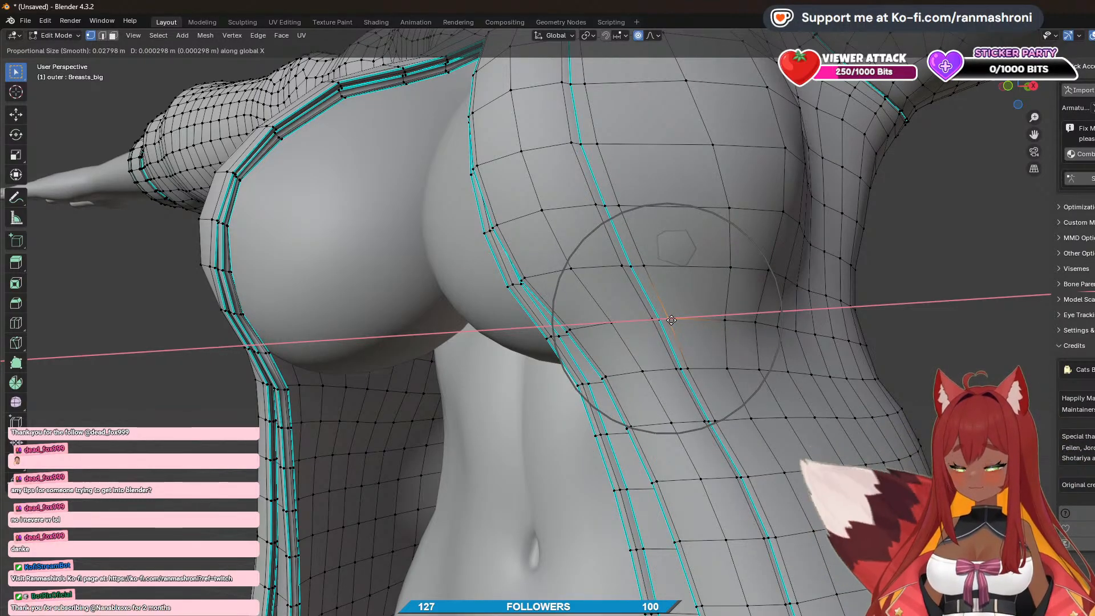
click(671, 320)
- Move the seam vertex just above the remaining clipping patch about 0.001 m outward along global X, with a proportional size of about 0.028 m
click(627, 210)
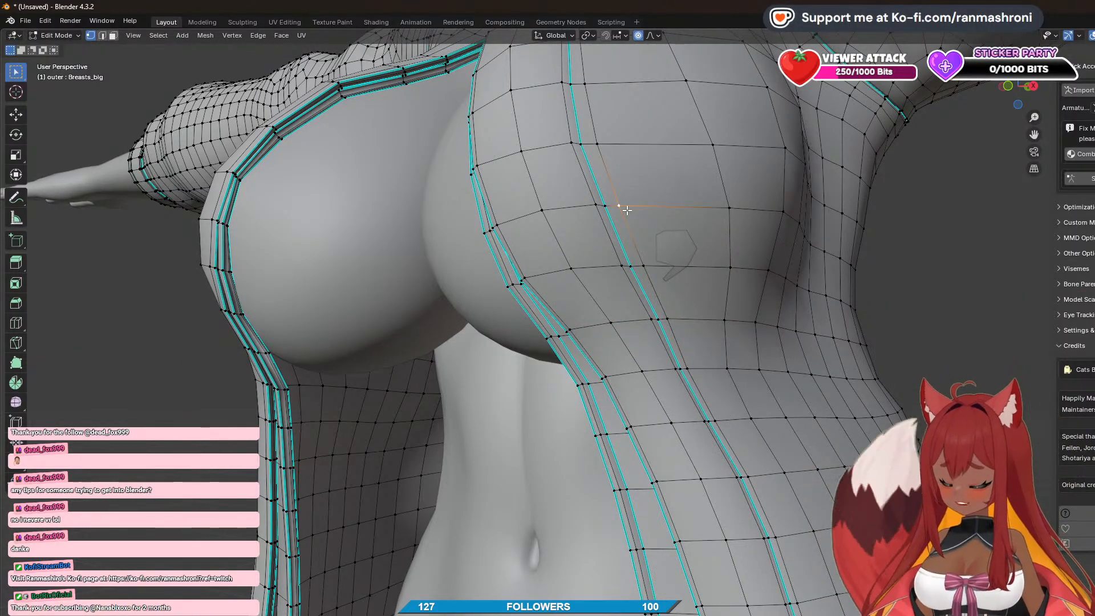
key(g)
key(x)
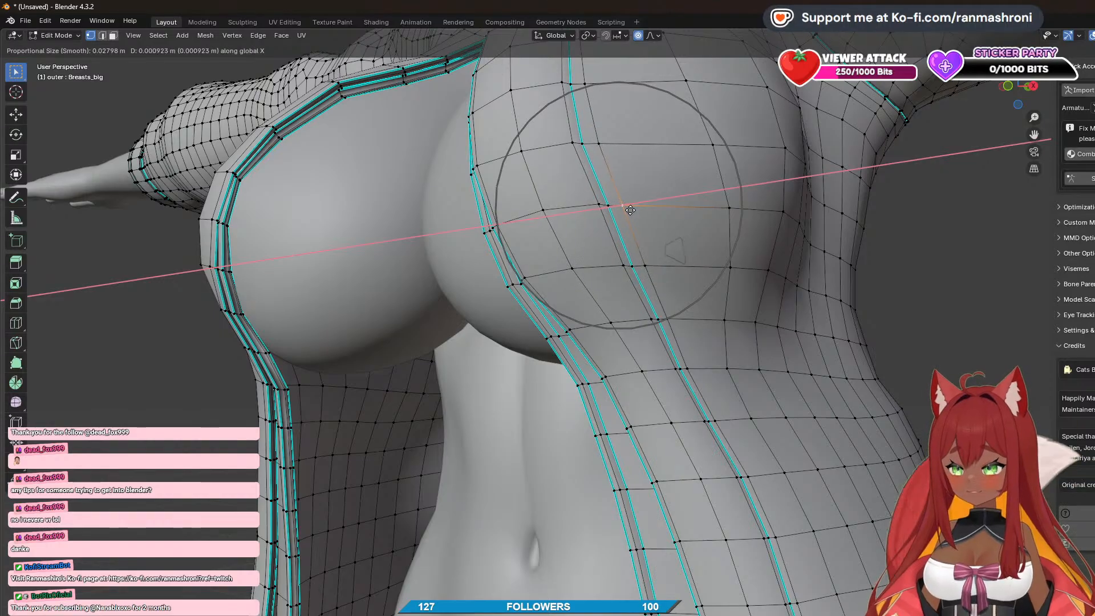
click(633, 210)
- Pull the side-seam vertex between the clipping patches on the avatar's right breast about 0.0055 m forward along global Y
middle_drag(631, 200, 739, 229)
middle_drag(542, 234, 515, 247)
click(346, 329)
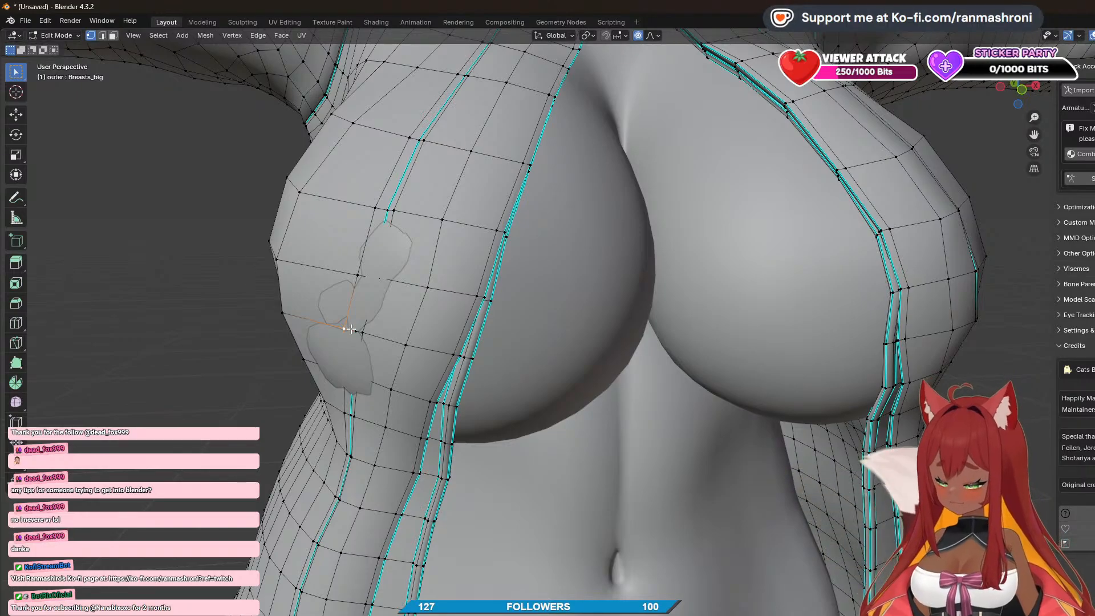
key(g)
key(y)
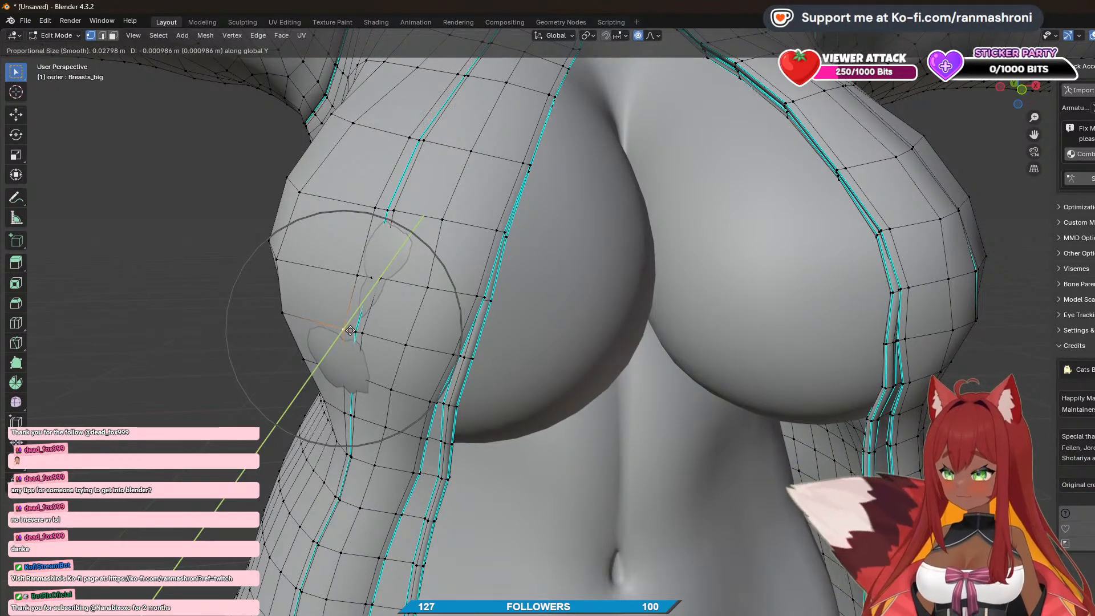
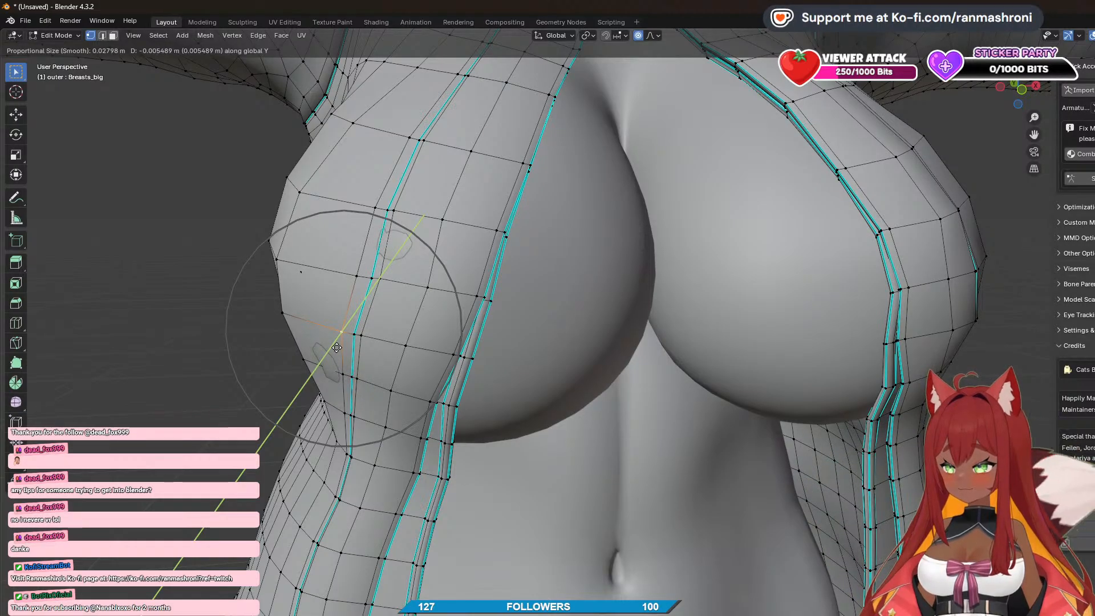
click(337, 348)
- Move the side-seam vertex beside the clipping patch under the avatar's right breast slightly outward along global X
middle_drag(337, 348, 580, 253)
click(596, 251)
key(g)
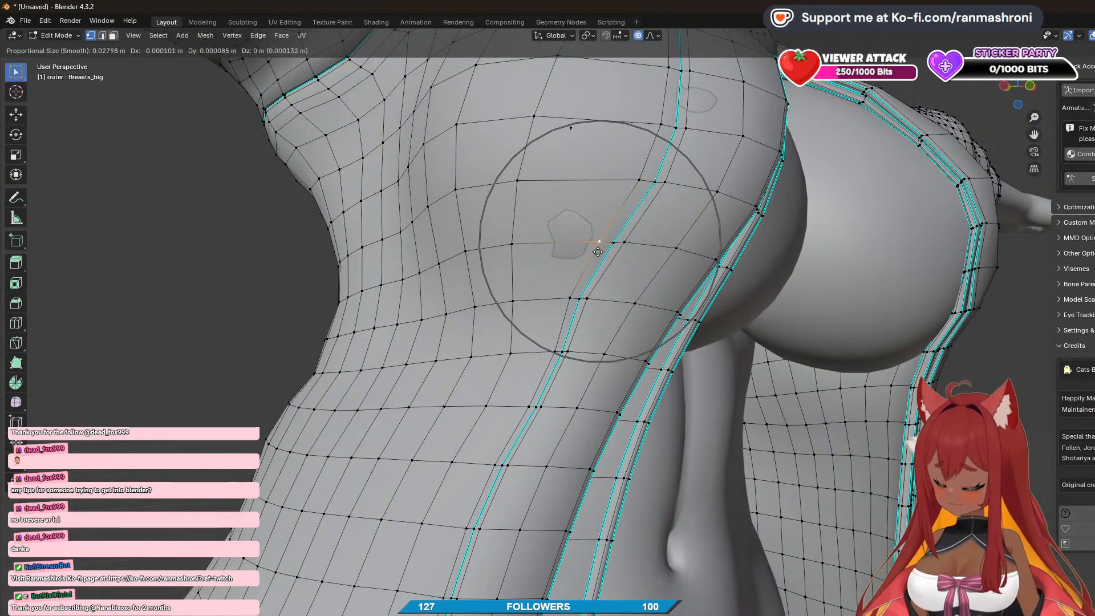
key(x)
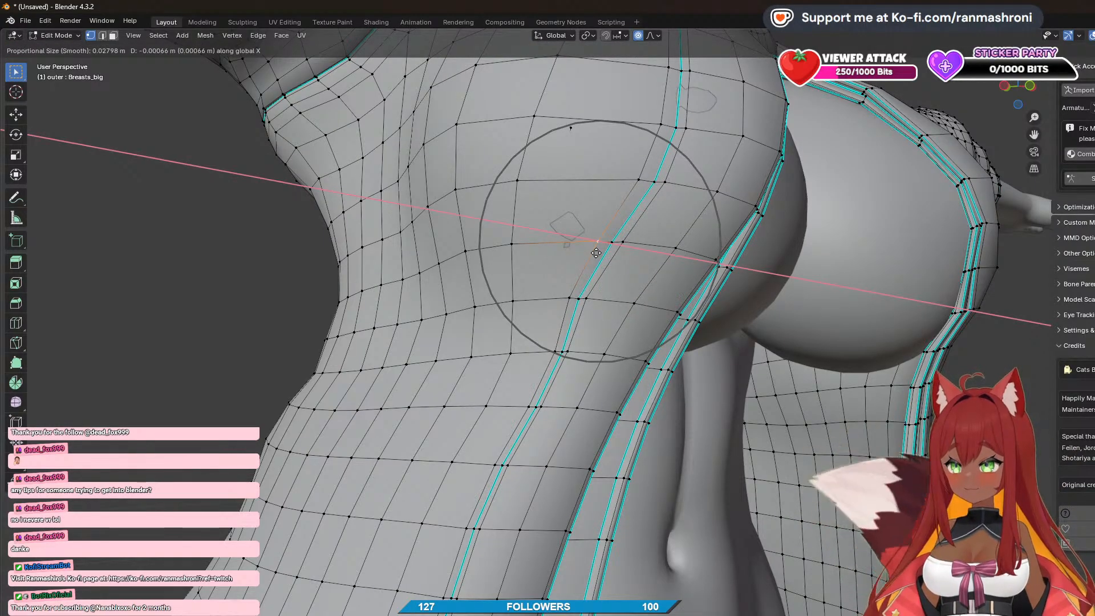
click(595, 253)
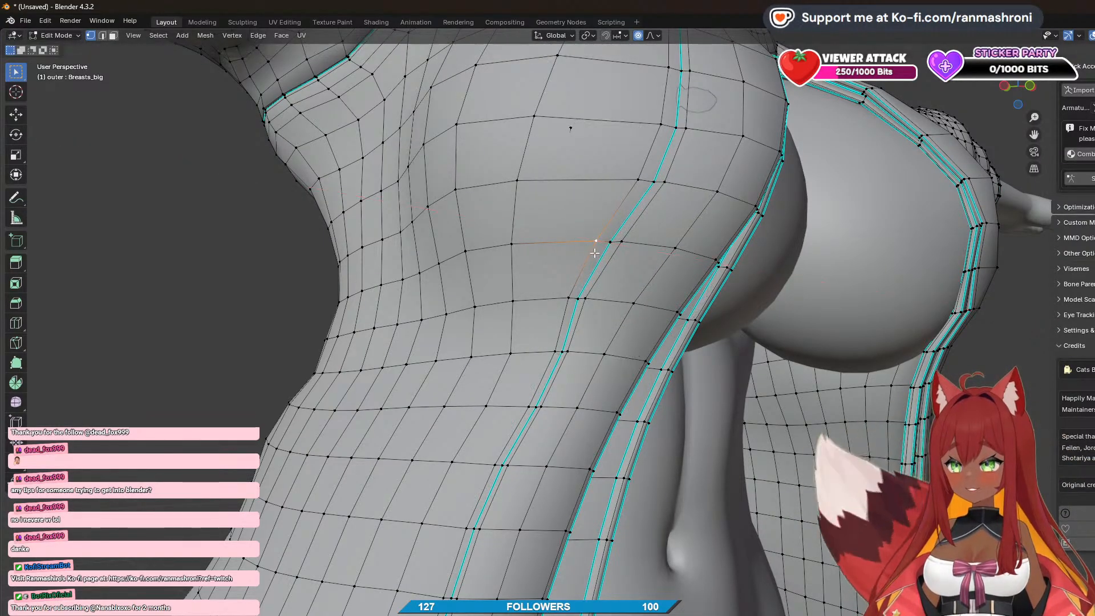
- Move the side-seam vertex under the avatar's right breast about 0.0013 m along global X, with a proportional size of about 0.021 m
click(578, 298)
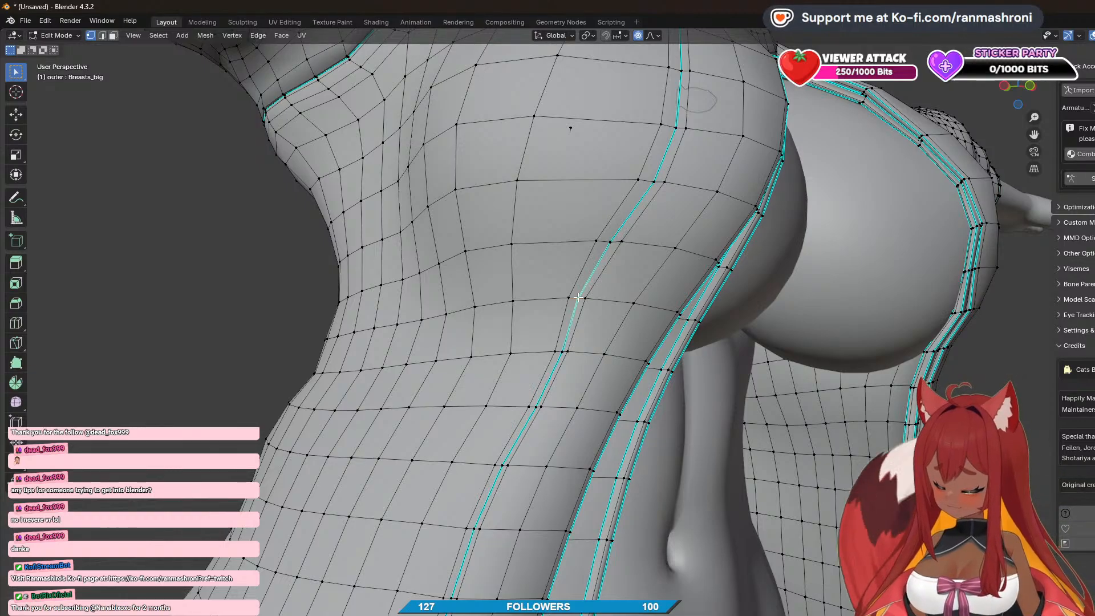
key(g)
key(x)
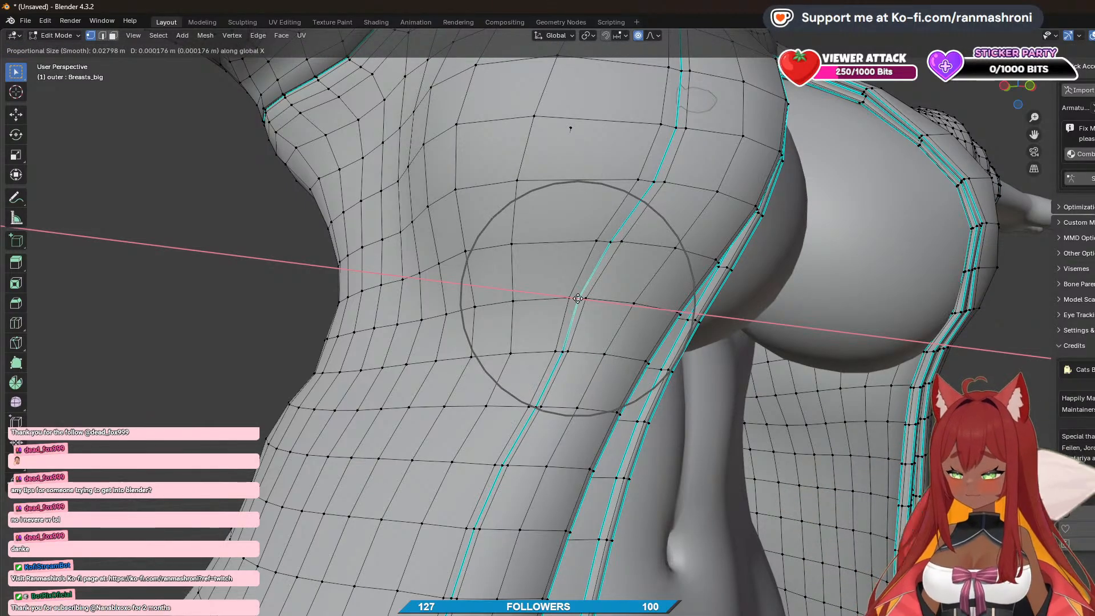
scroll(578, 299, up, 1)
scroll(578, 298, up, 1)
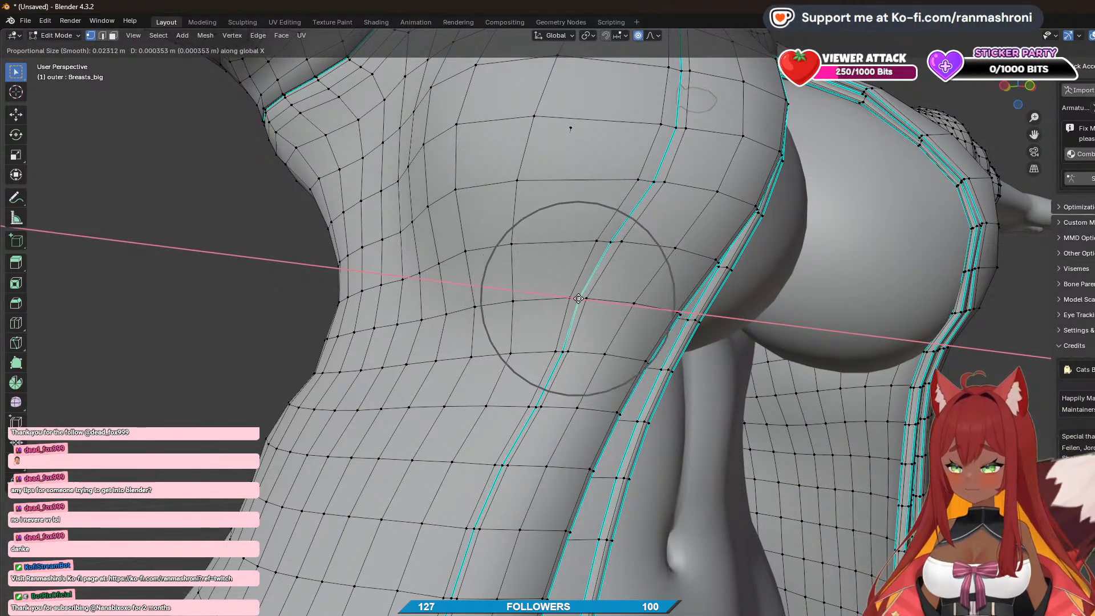
scroll(581, 299, up, 1)
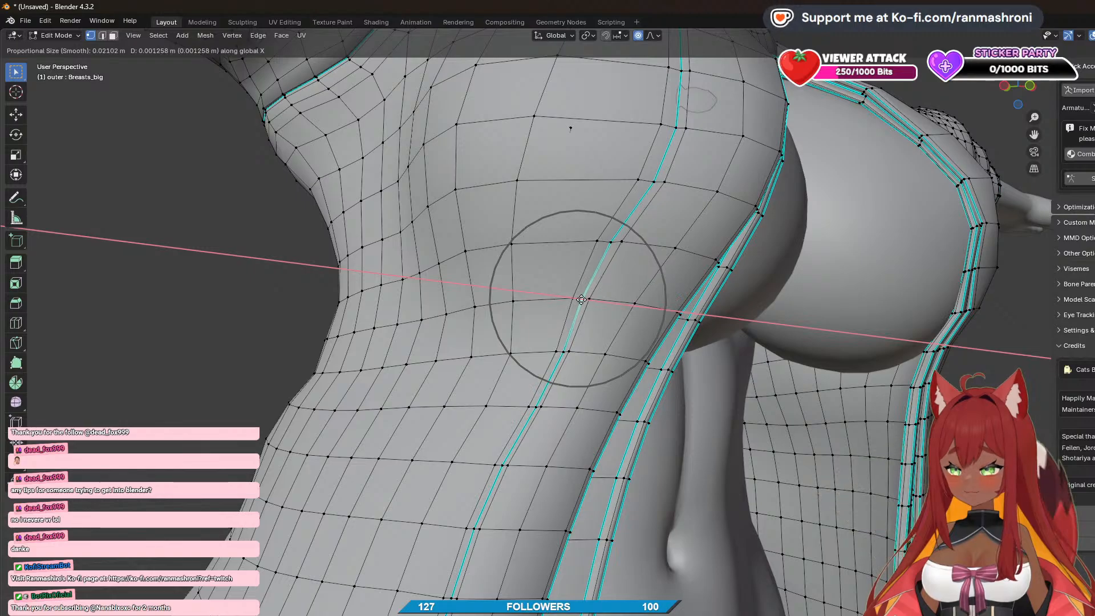
click(582, 299)
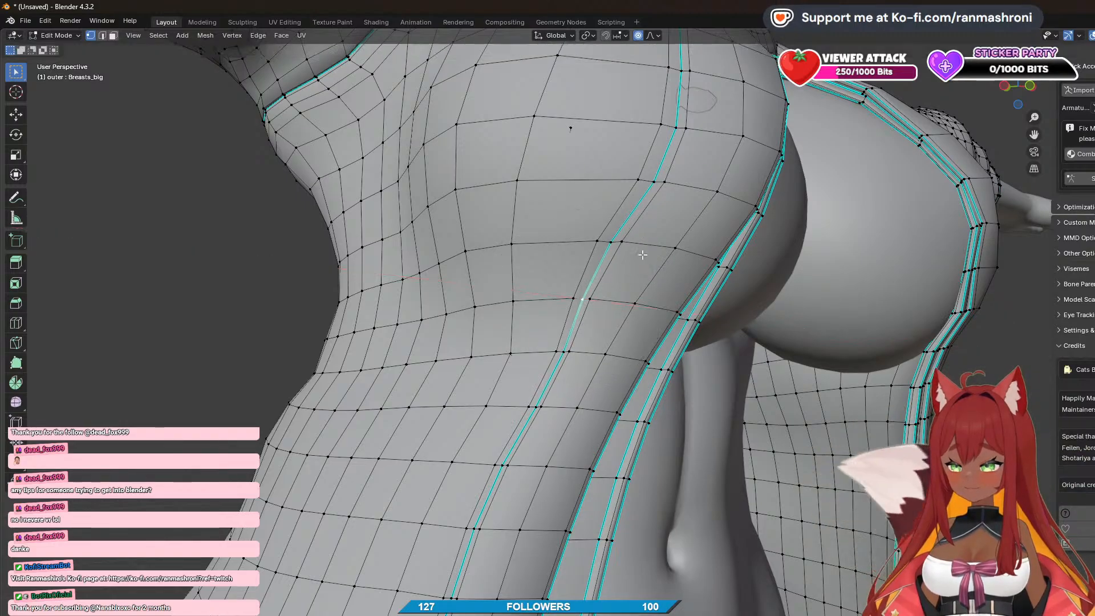
- Examine the jacket's side panel and seam around the avatar's right breast for remaining clipping and stray points
middle_drag(582, 299, 522, 317)
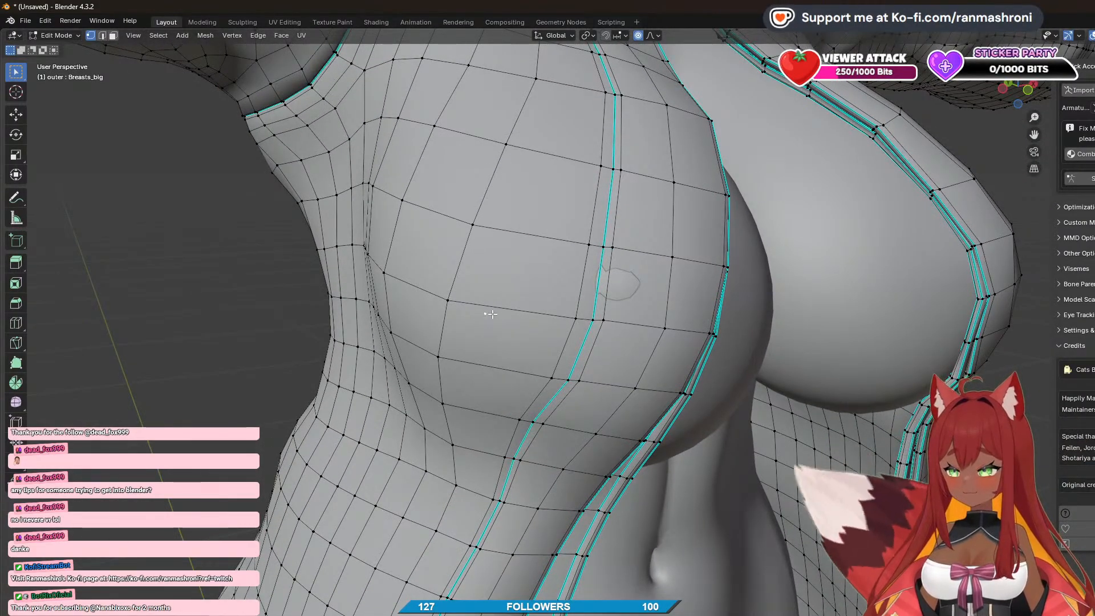
scroll(530, 311, up, 6)
scroll(559, 307, down, 3)
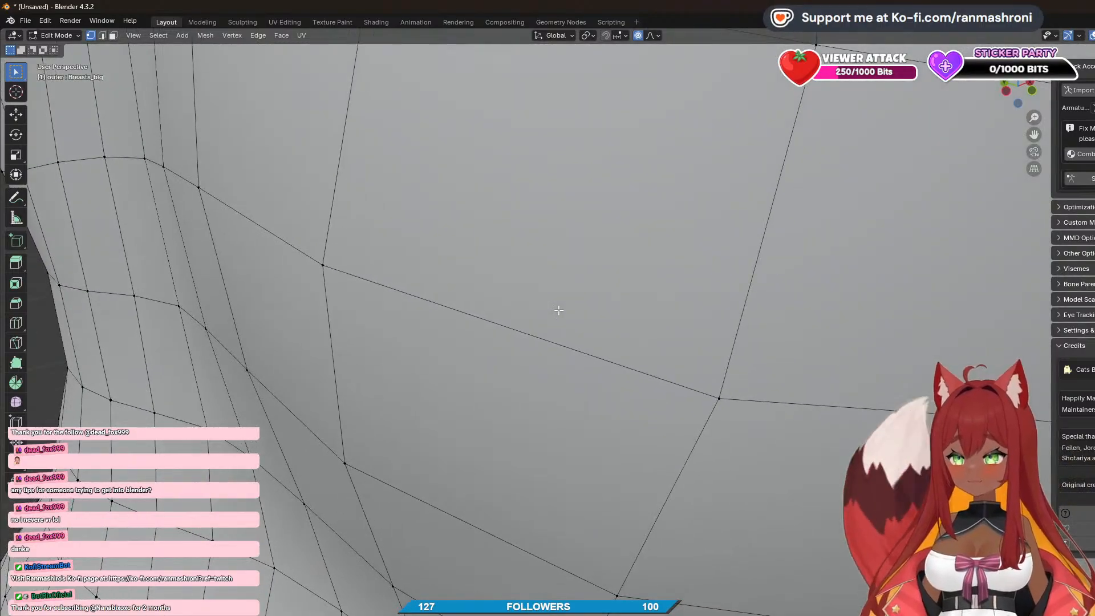
scroll(674, 324, down, 3)
mouse_move(717, 330)
middle_down()
mouse_move(678, 318)
mouse_move(719, 313)
middle_up()
scroll(716, 313, up, 5)
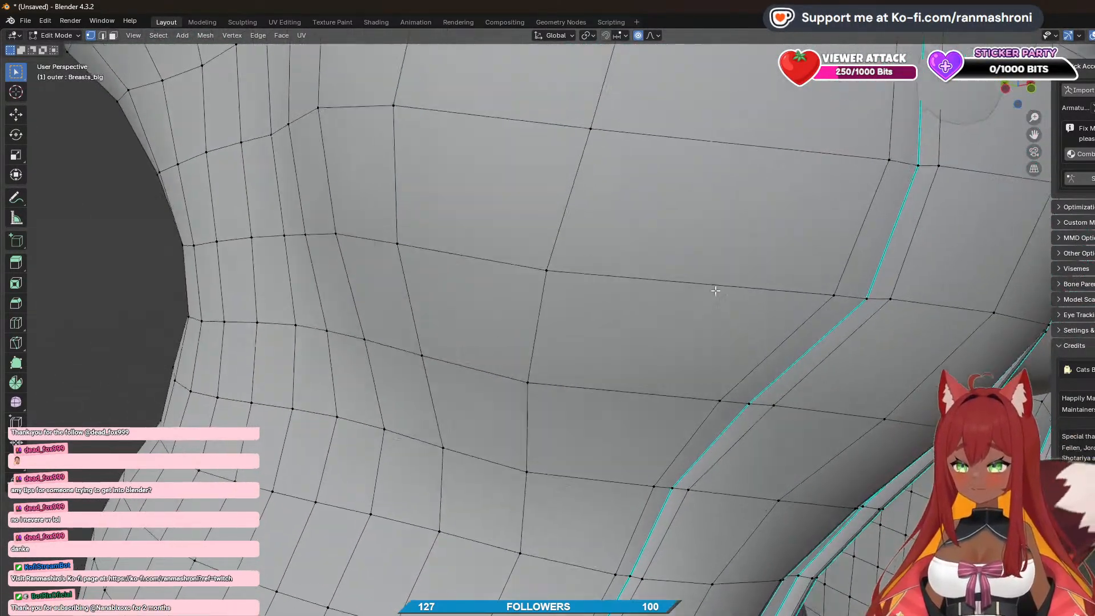
scroll(705, 307, down, 4)
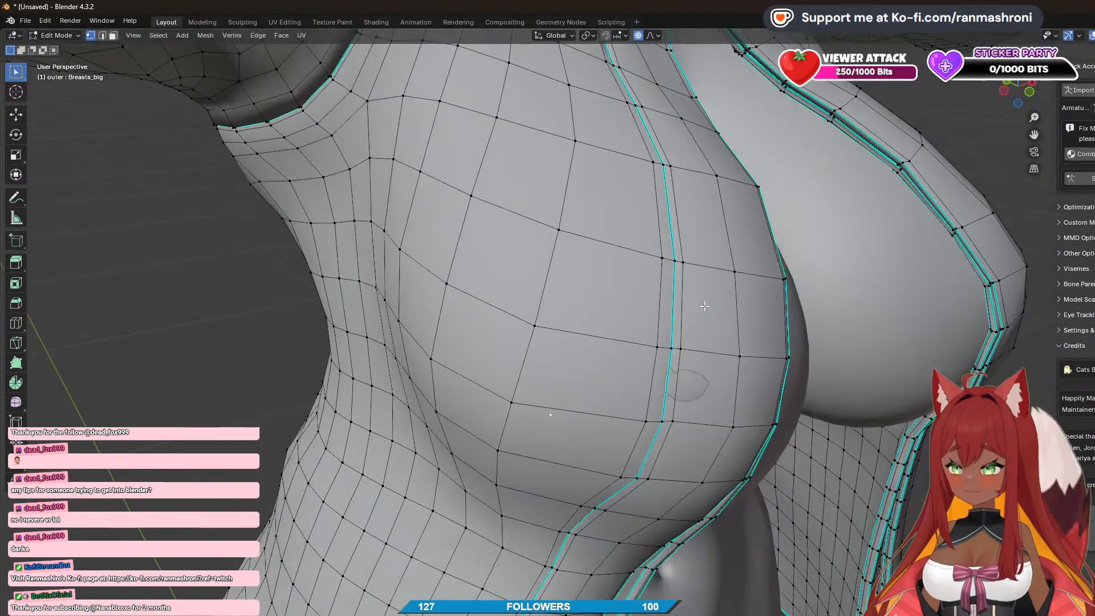
scroll(641, 369, down, 1)
scroll(638, 347, up, 3)
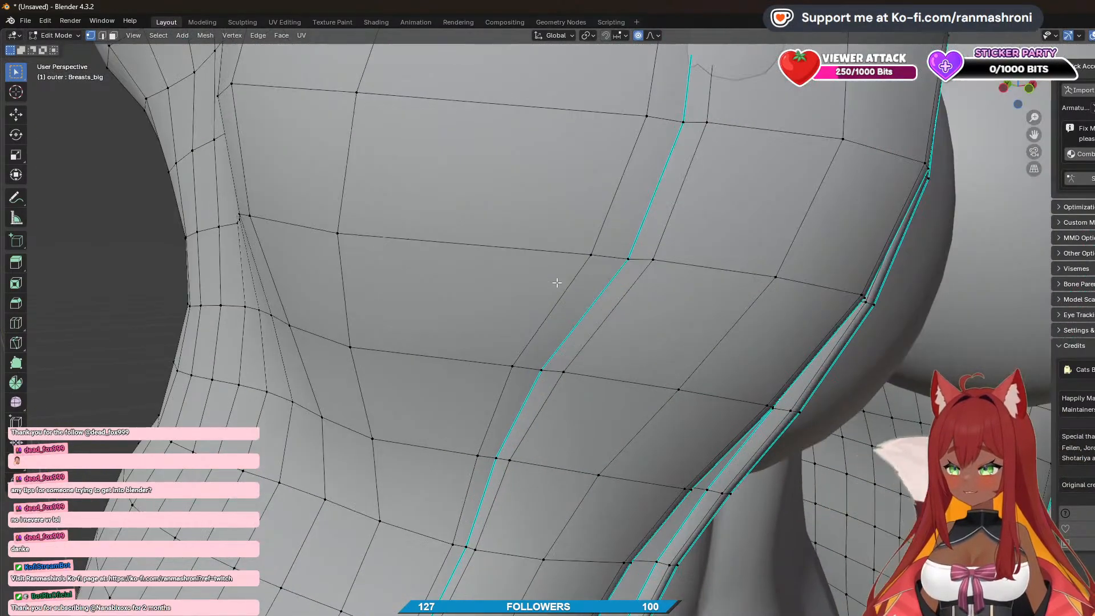
scroll(559, 272, down, 3)
scroll(565, 303, down, 1)
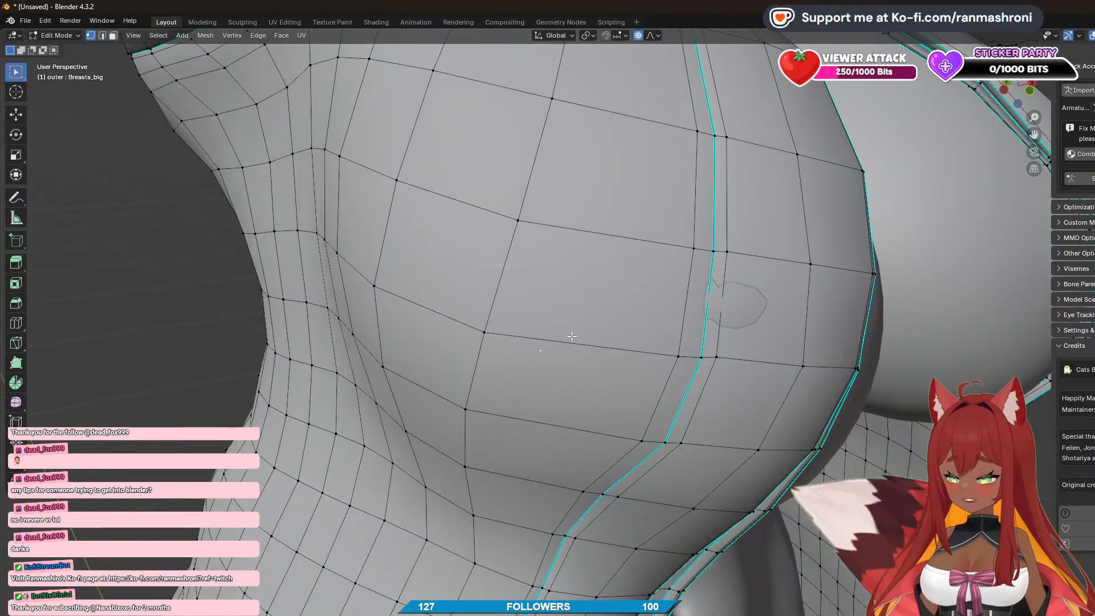
click(499, 337)
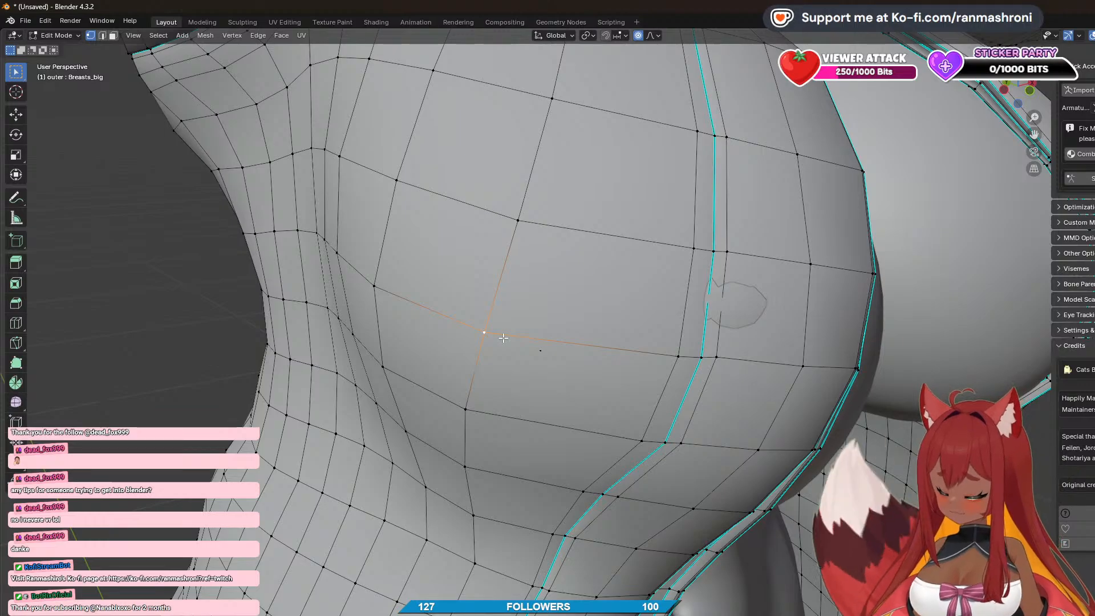
key(g)
key(x)
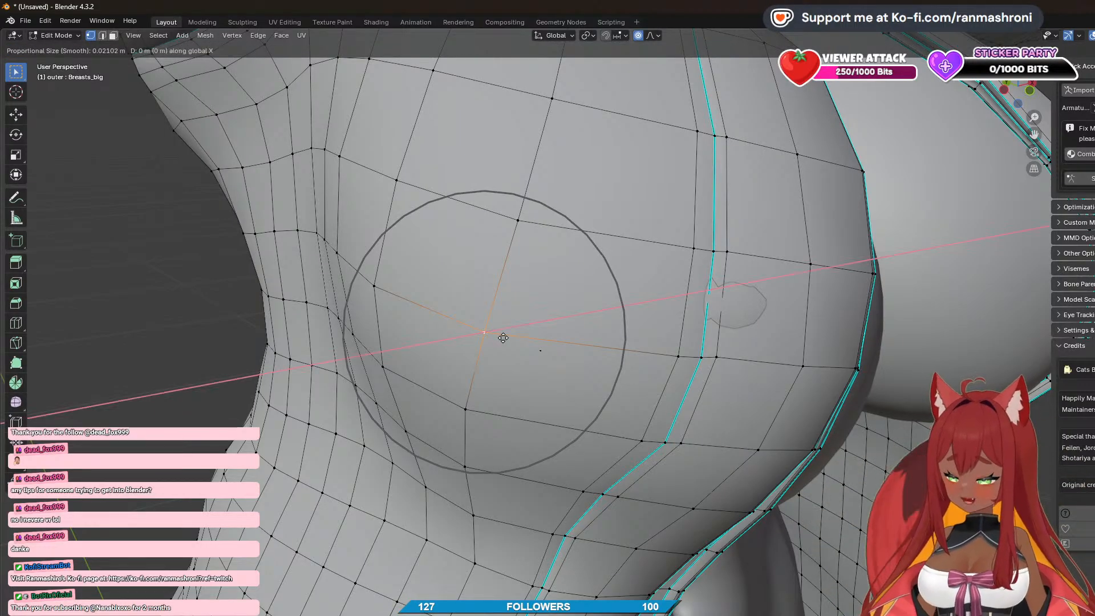
right_click(471, 353)
- Try to move the stray vertex on the side of the avatar's right breast along global Y with varying proportional sizes
click(541, 358)
middle_drag(541, 358, 617, 351)
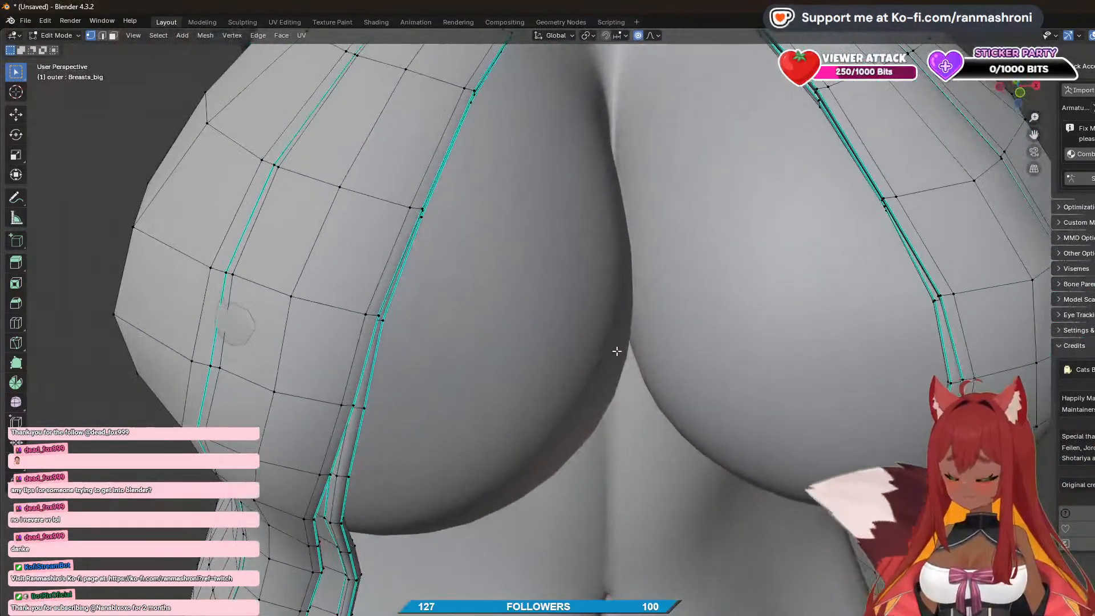
key(g)
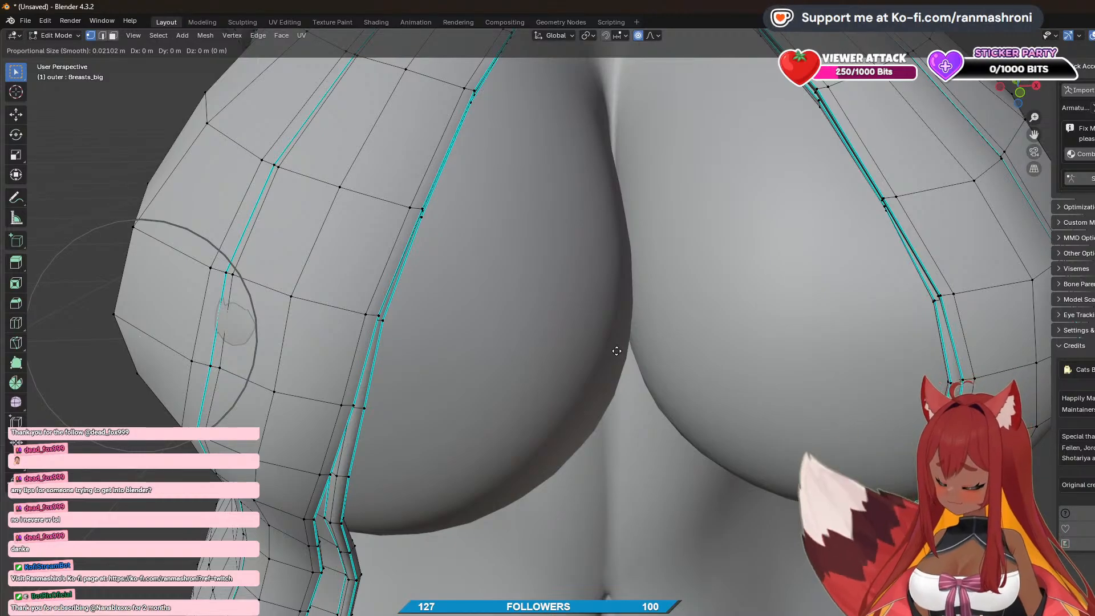
key(y)
scroll(546, 377, down, 10)
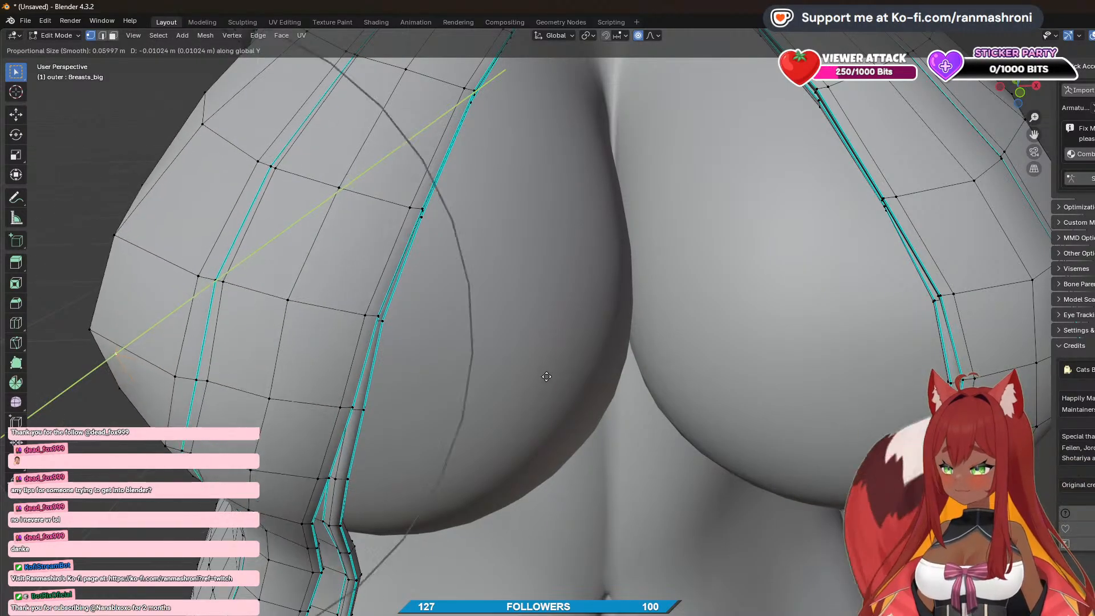
scroll(547, 376, up, 5)
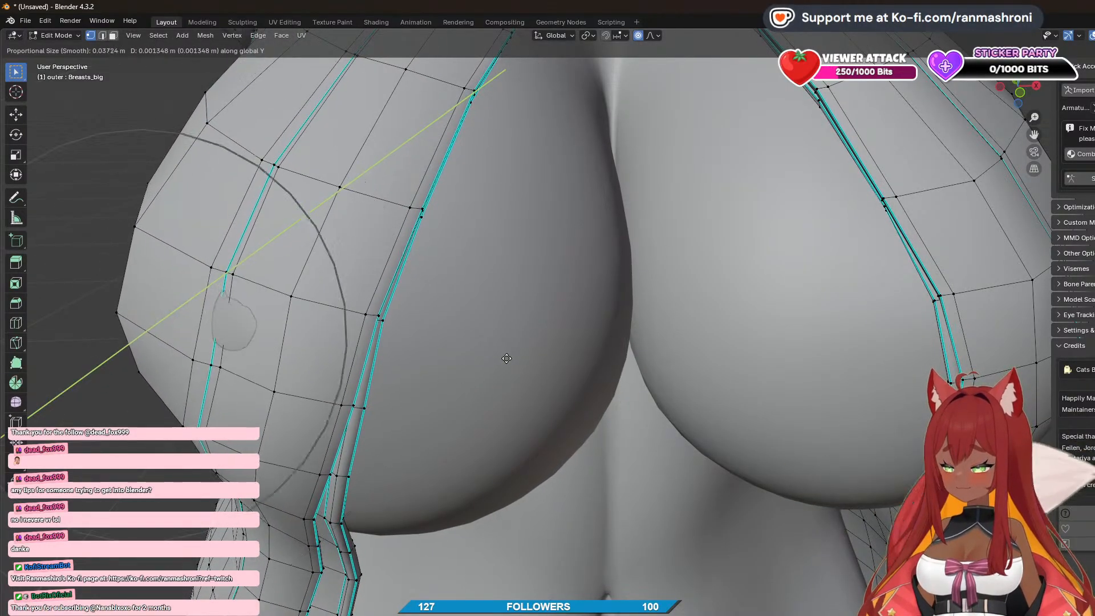
scroll(513, 349, up, 14)
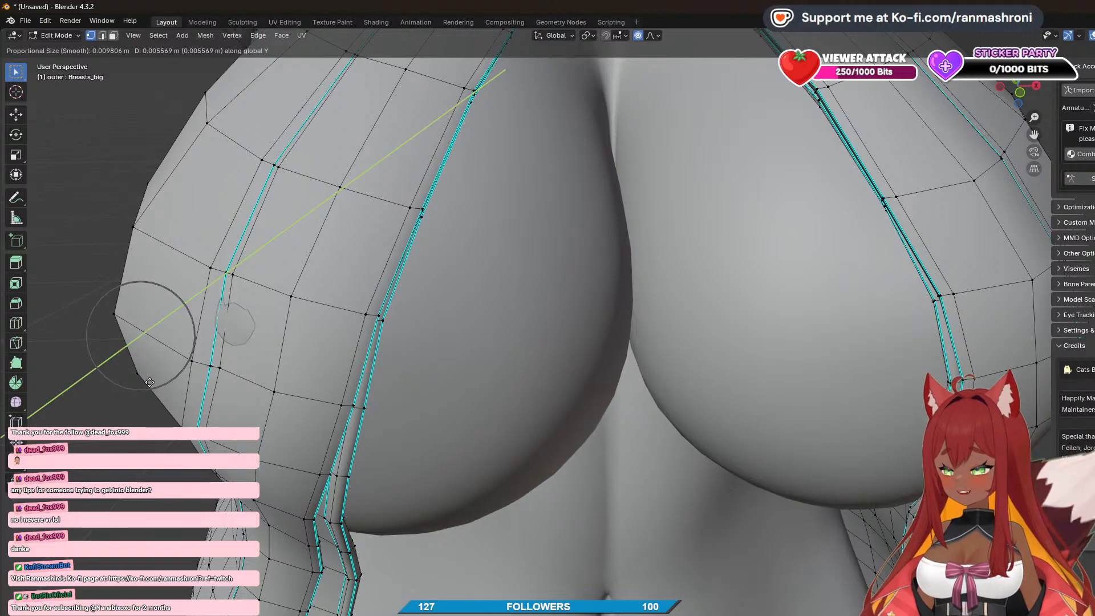
click(251, 366)
- Push the stray vertex on the side of the right breast inward along global X until it sits beneath the jacket surface
middle_drag(252, 366, 489, 361)
key(g)
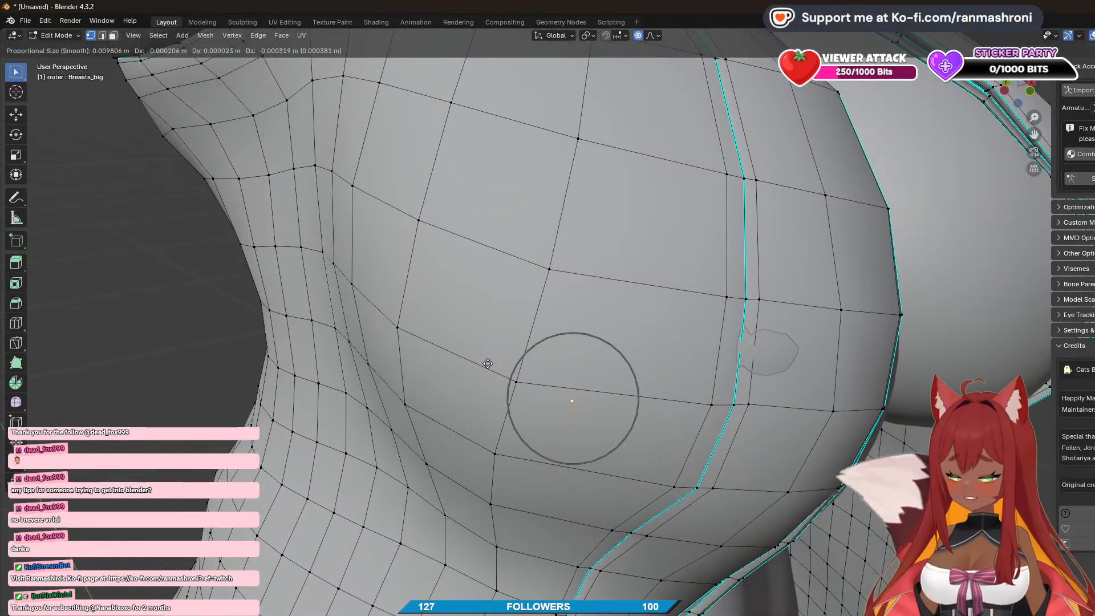
key(x)
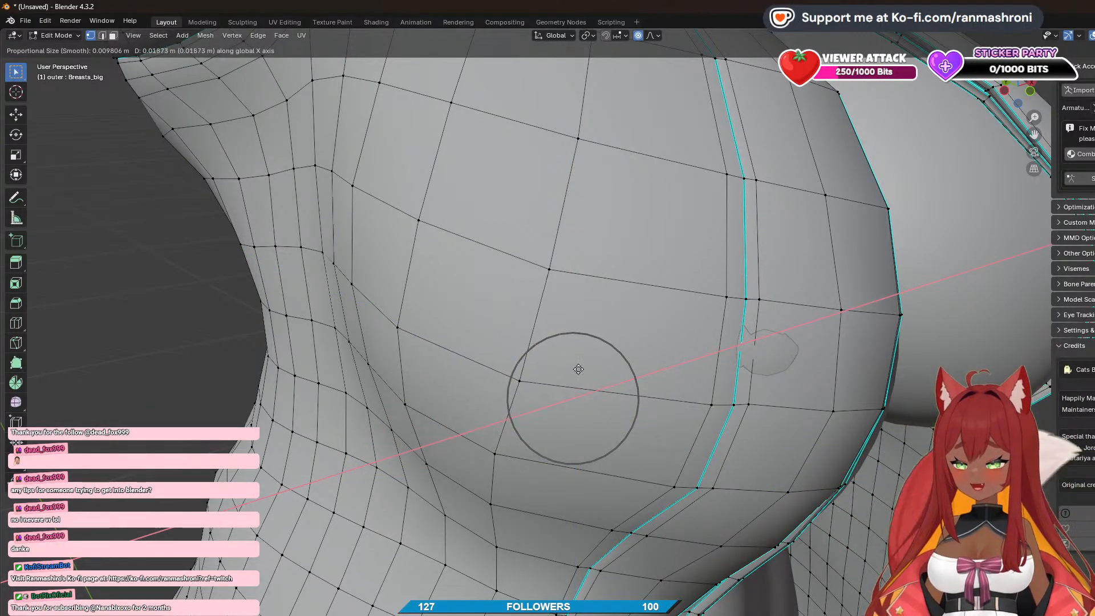
click(561, 418)
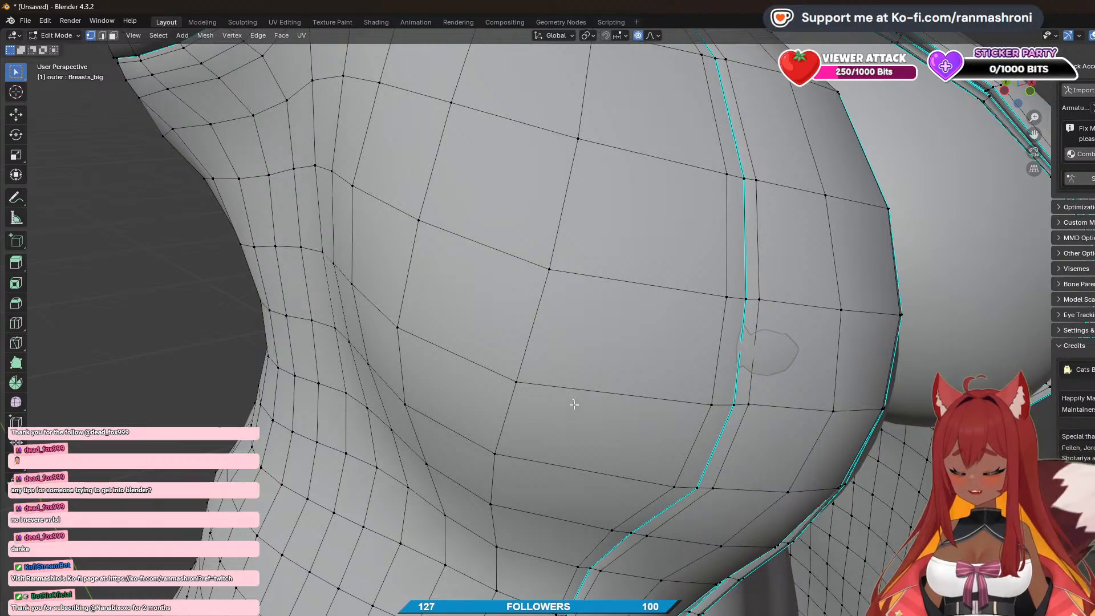
key(g)
key(y)
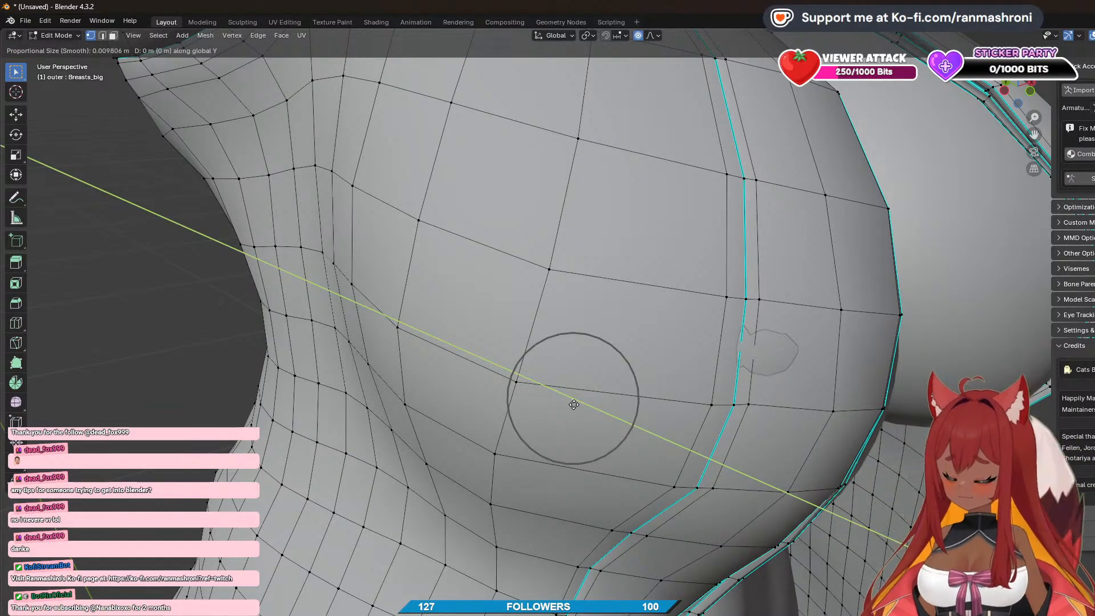
key(x)
click(586, 396)
- Pull the vertex just above the clipping patch beside the right breast's side seam slightly forward along global Y, with a proportional size of about 0.0098 m
scroll(586, 397, down, 4)
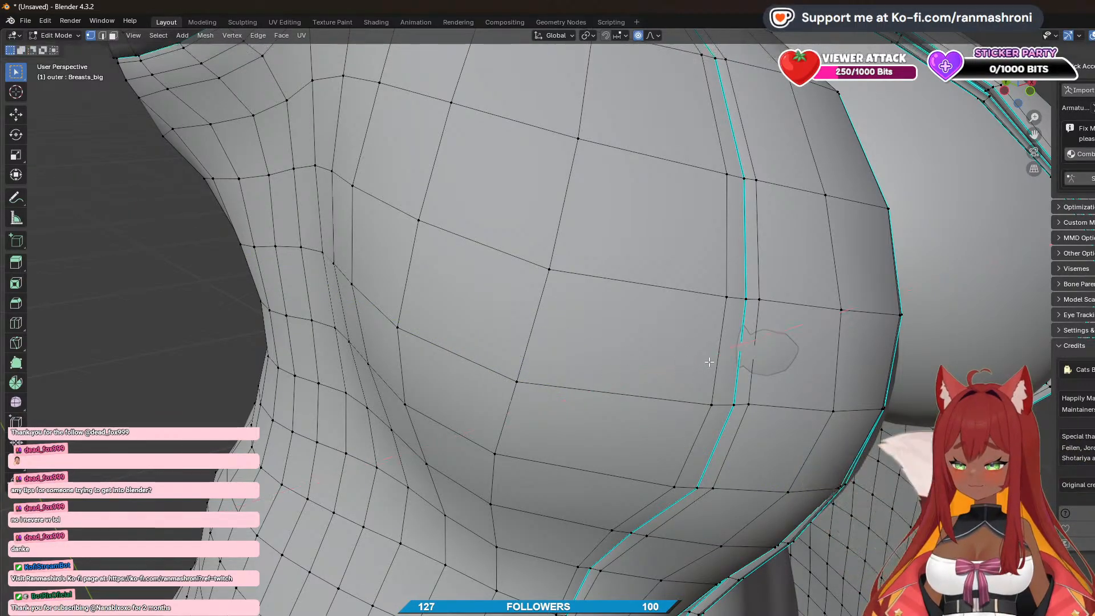
middle_drag(586, 397, 631, 264)
scroll(633, 252, up, 3)
scroll(656, 320, up, 4)
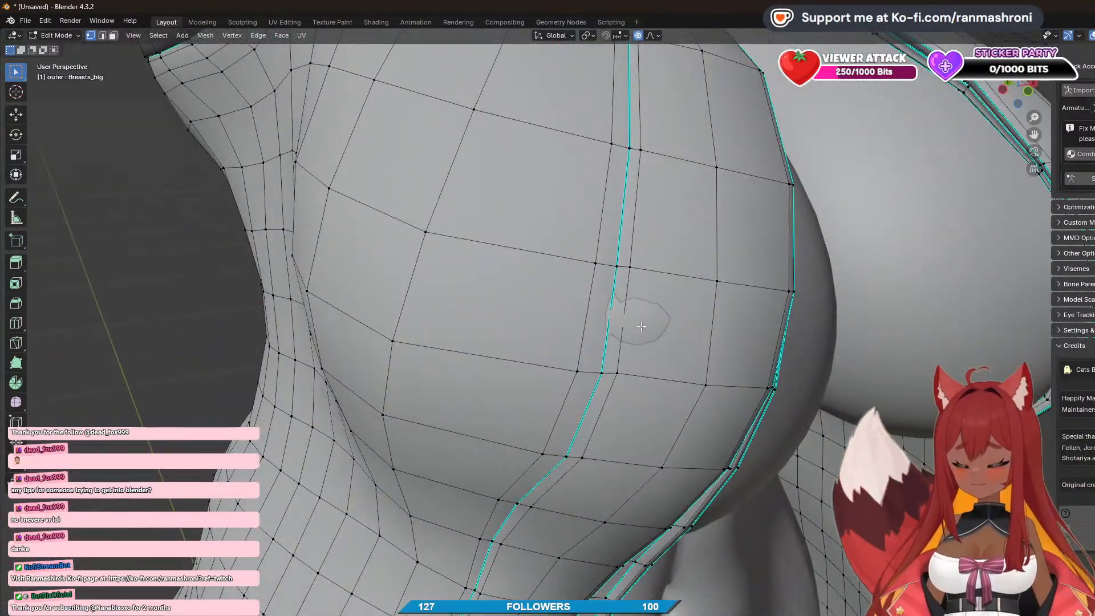
click(627, 275)
key(g)
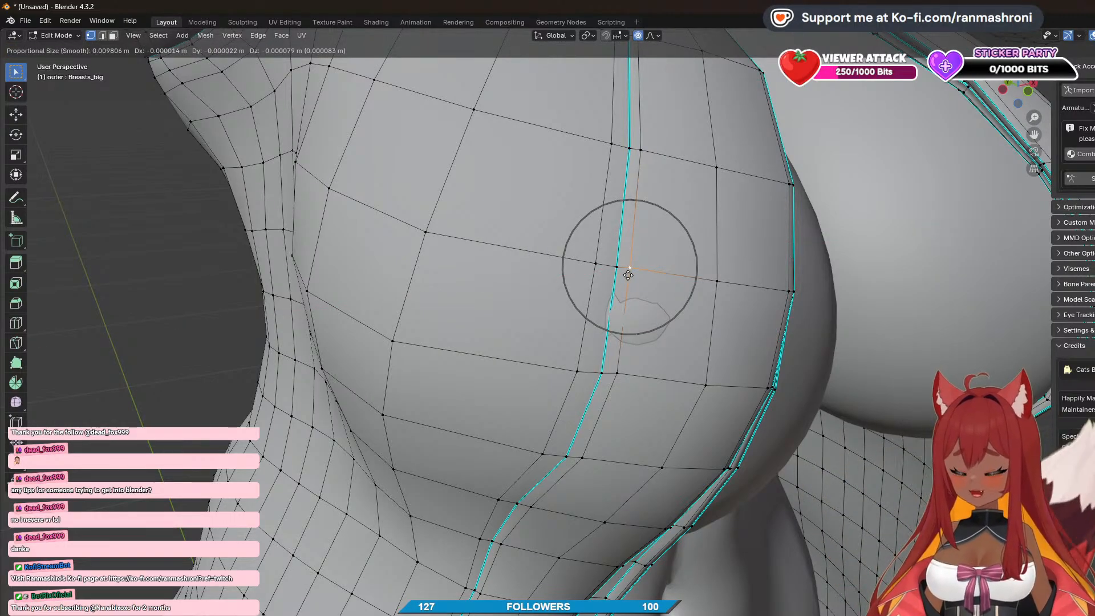
key(y)
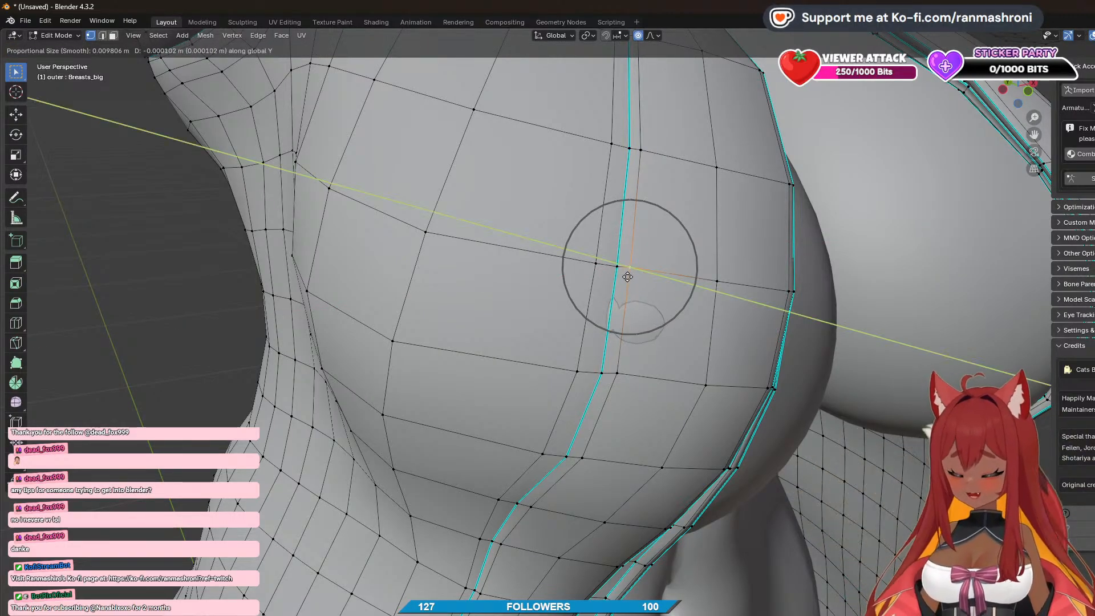
click(628, 276)
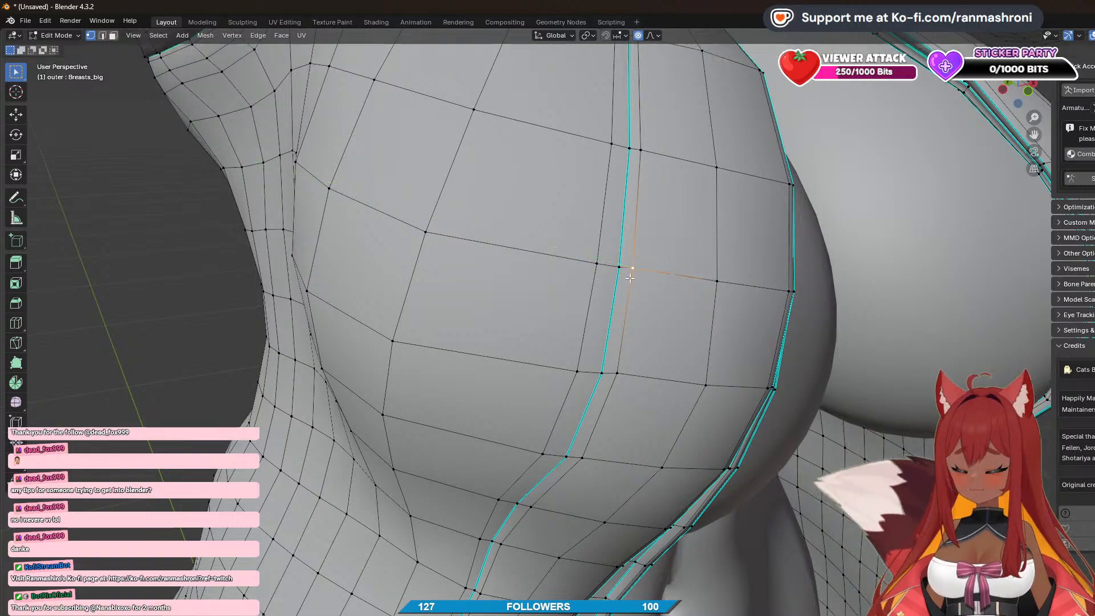
- Move the front-edge vertex at the lower outer side of the avatar's left breast about 0.0022 m along global Y
middle_drag(679, 285, 643, 283)
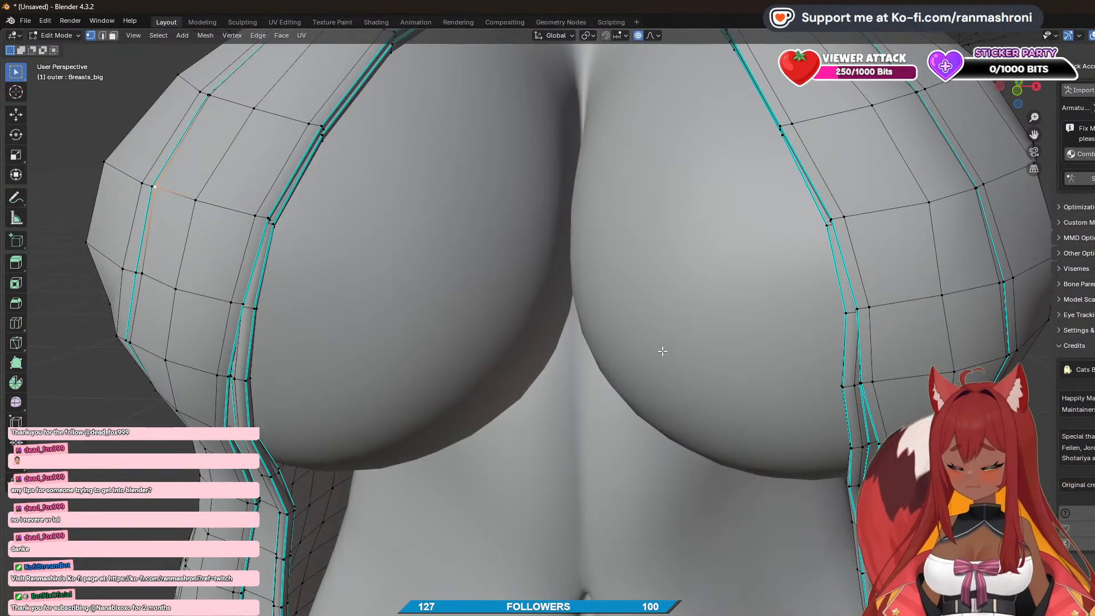
scroll(708, 351, down, 3)
scroll(769, 355, down, 2)
middle_drag(769, 355, 706, 320)
scroll(705, 320, up, 3)
middle_drag(753, 292, 921, 364)
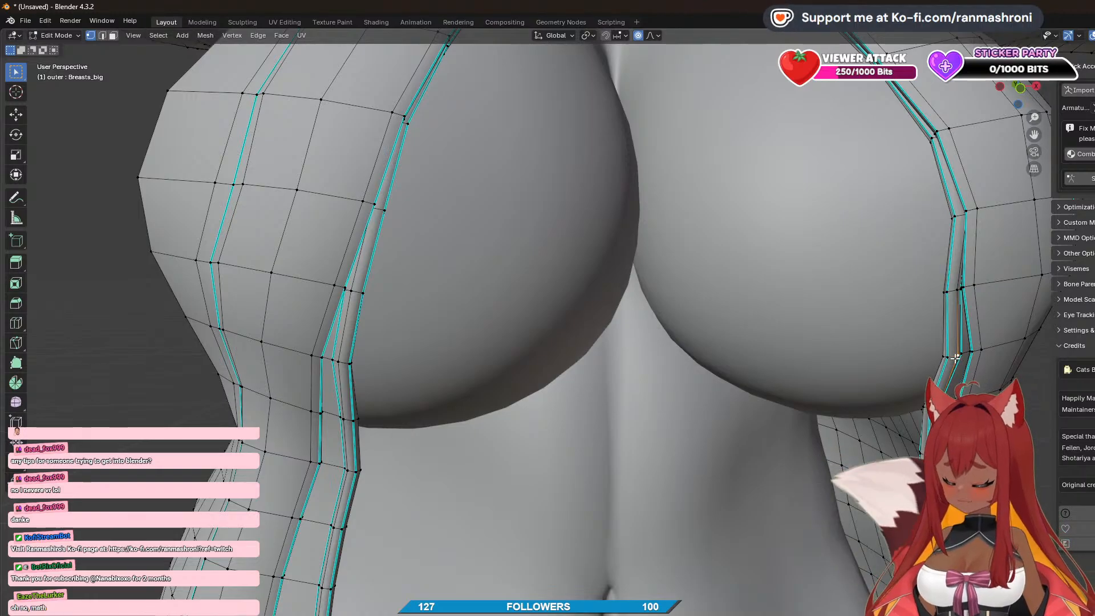
key(g)
key(y)
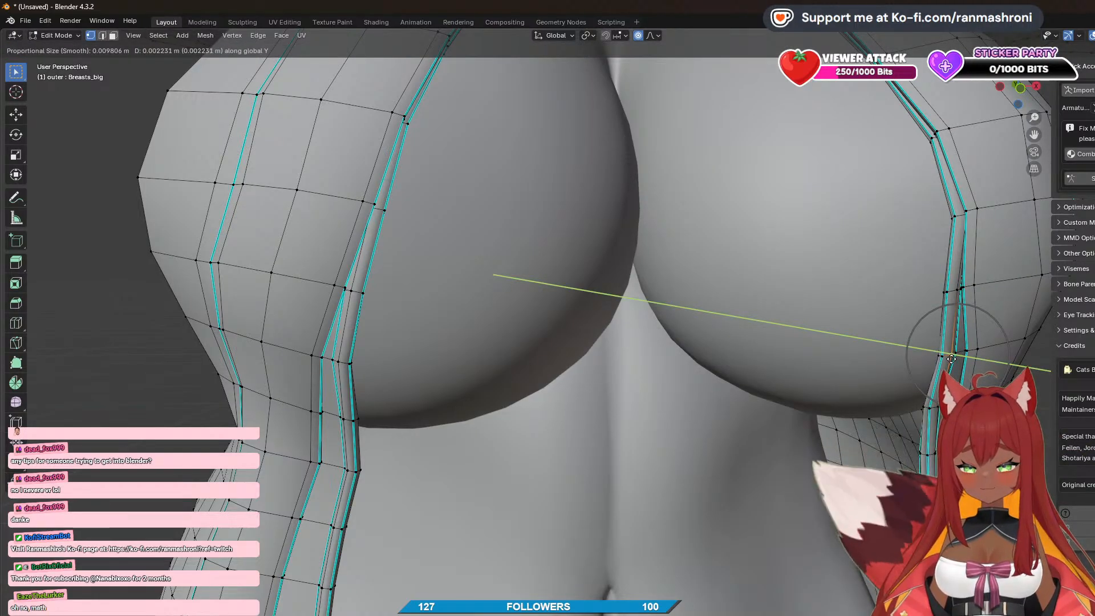
click(952, 359)
- Try moving the front-edge vertices at the lower outer side of the avatar's left breast, with the proportional size increased to about 0.019 m
middle_drag(982, 379, 917, 314)
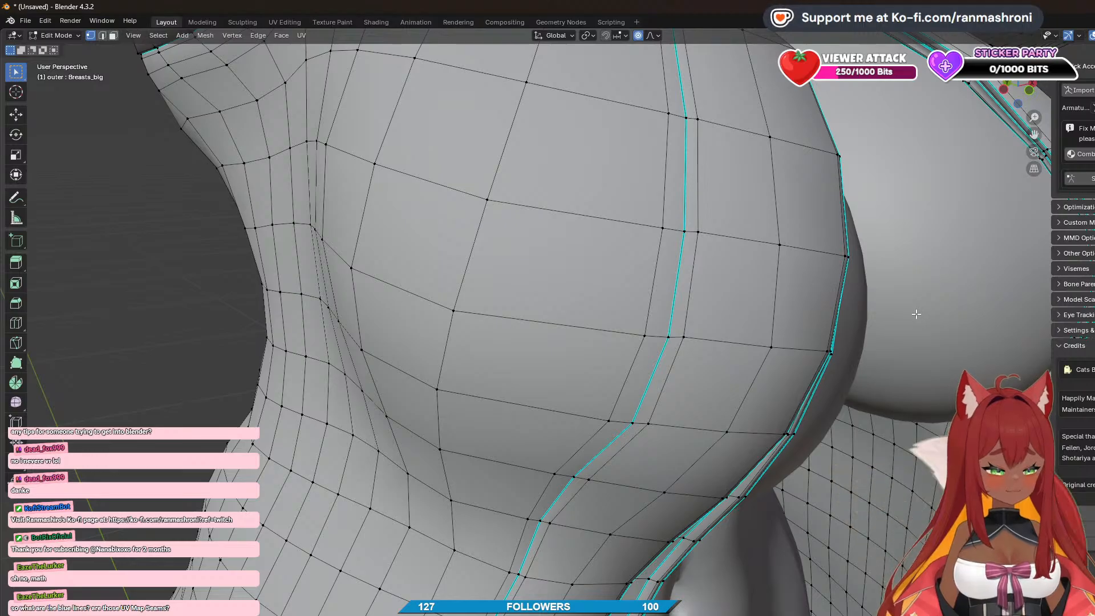
scroll(902, 330, down, 5)
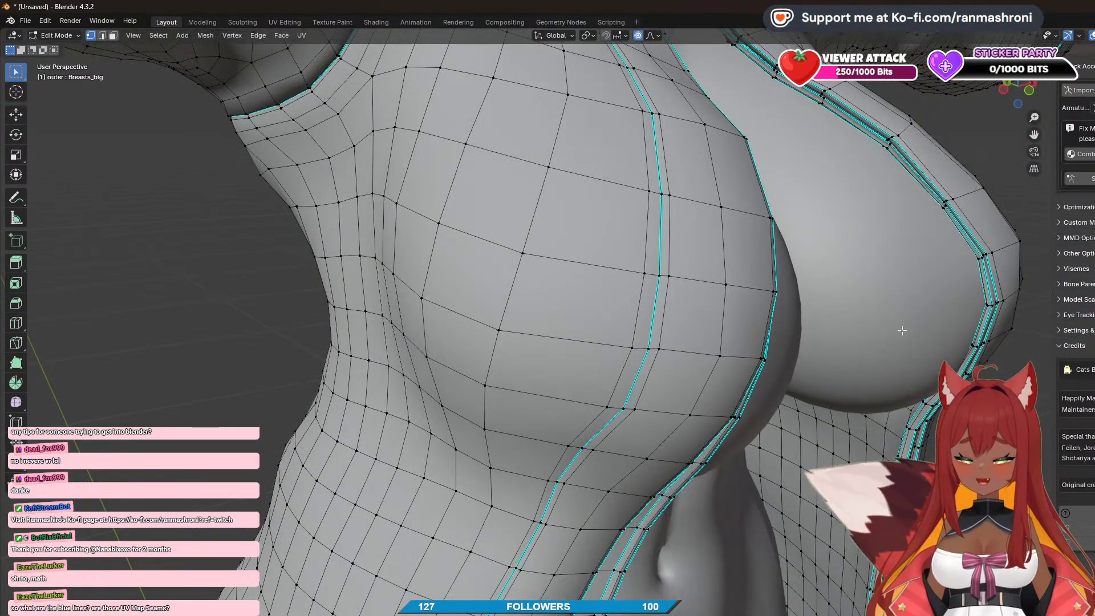
middle_drag(902, 330, 807, 226)
scroll(827, 311, up, 6)
scroll(829, 308, up, 2)
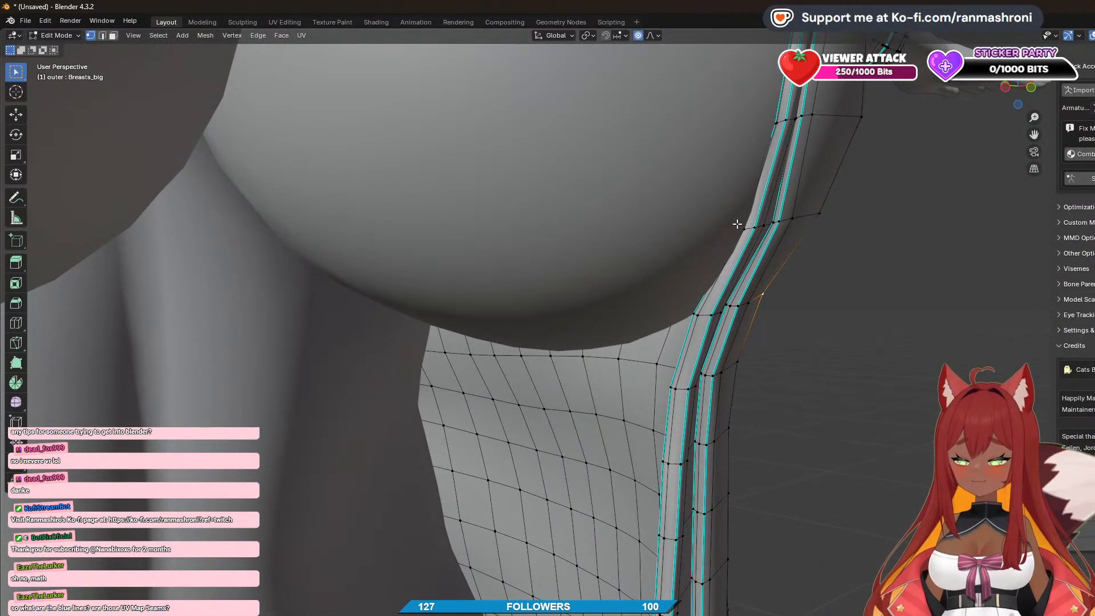
key(g)
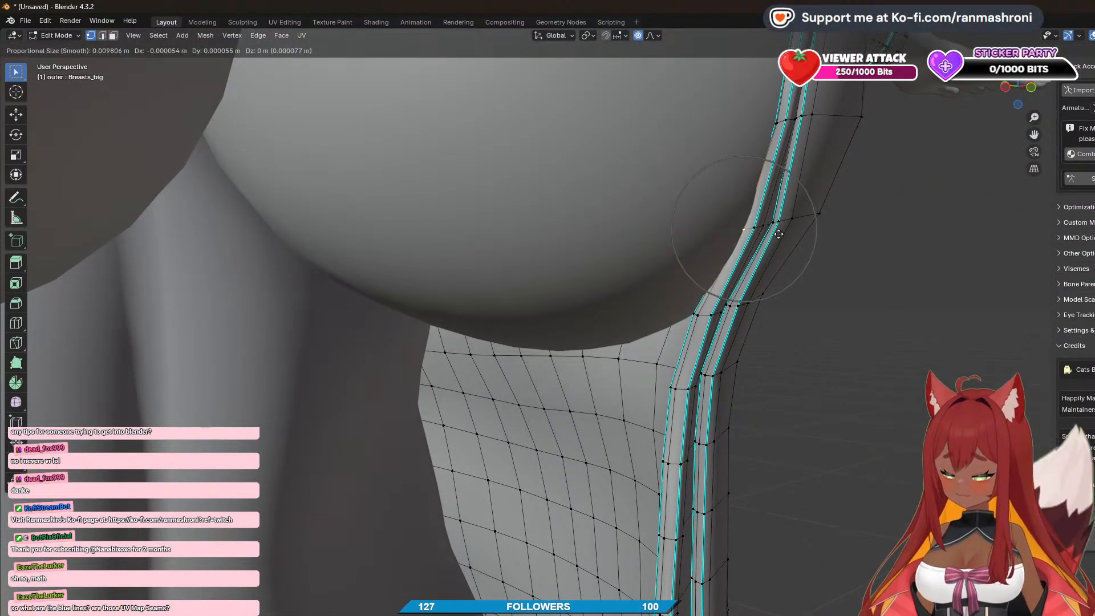
key(y)
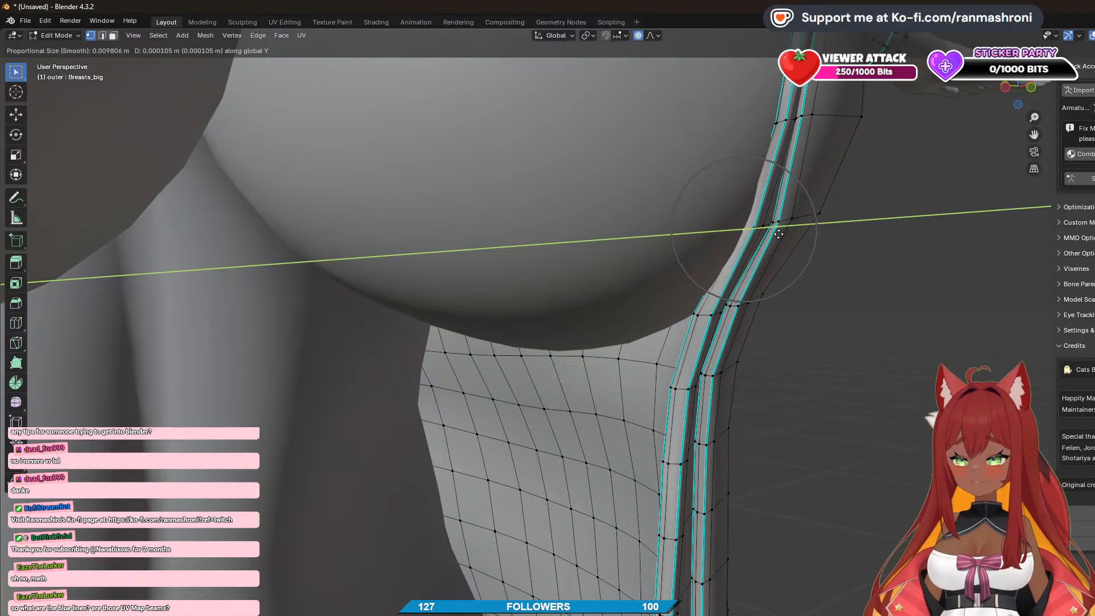
scroll(782, 234, down, 6)
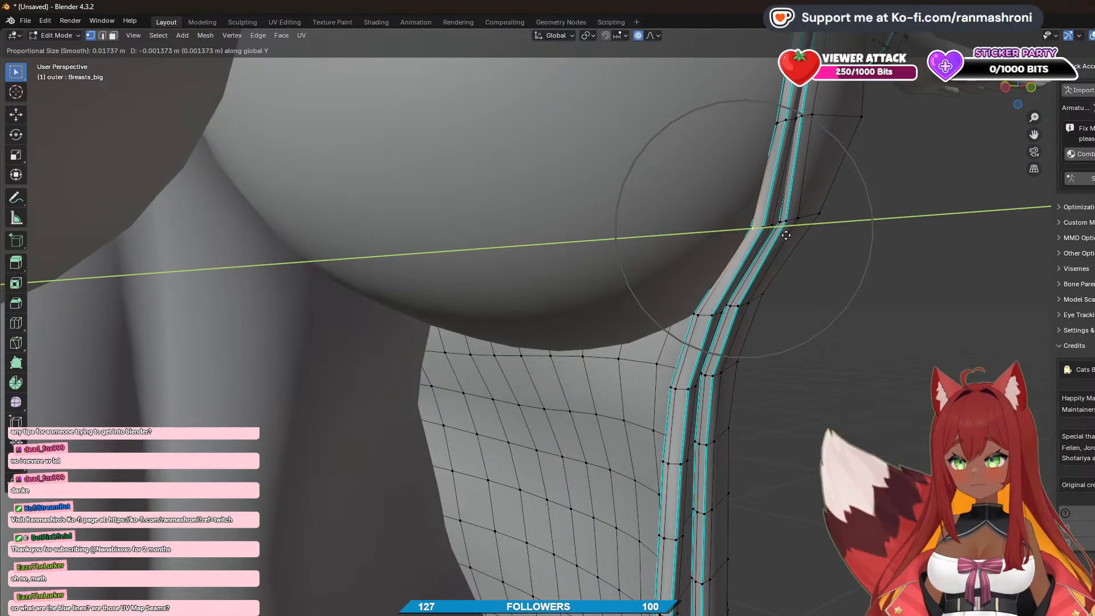
click(781, 235)
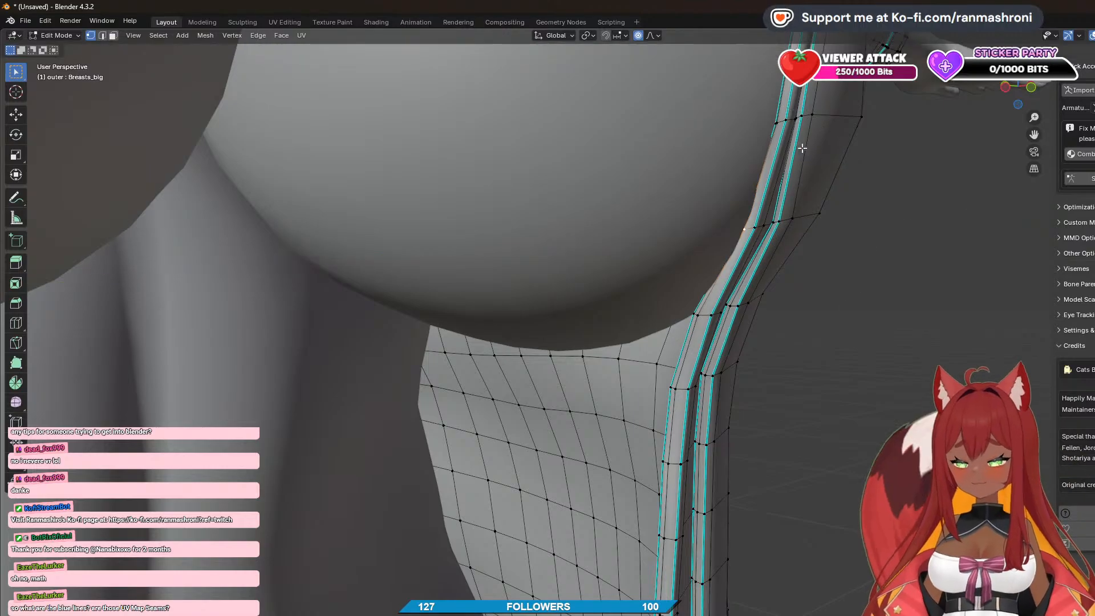
key(g)
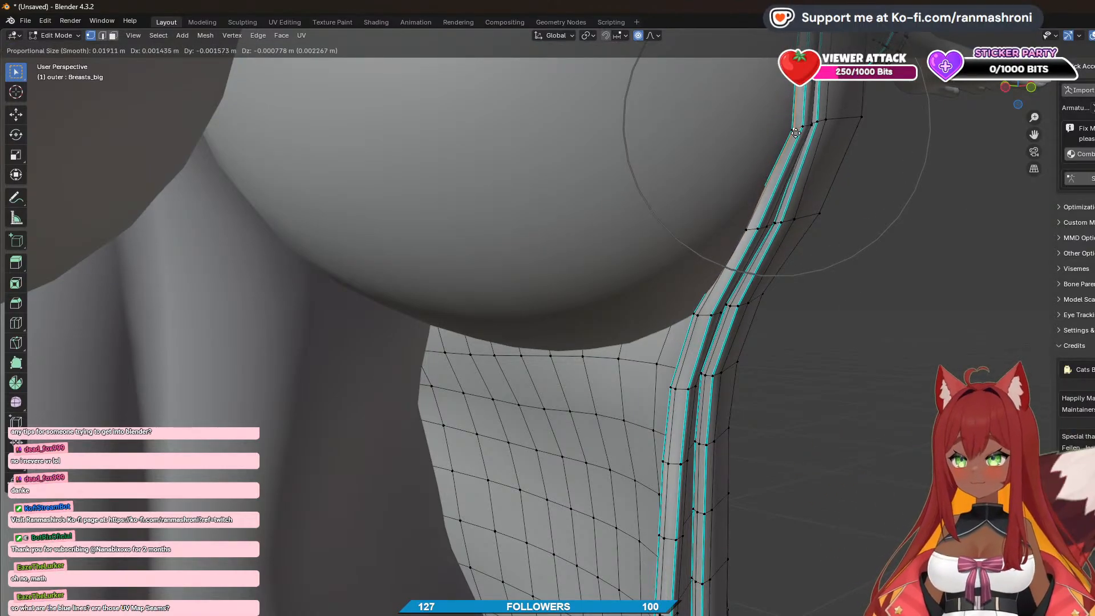
click(787, 132)
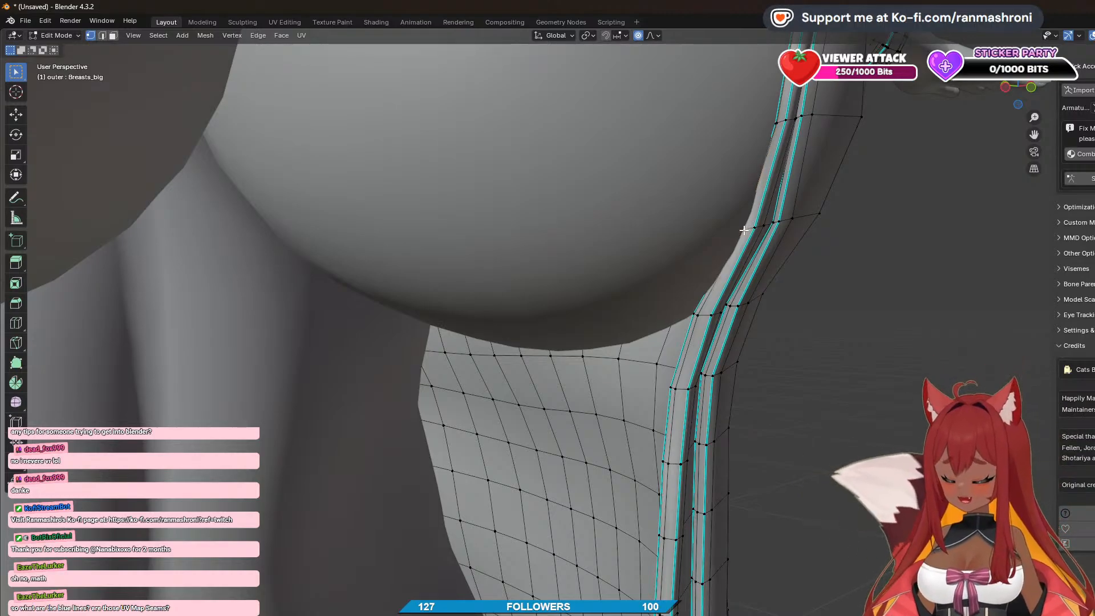
key(g)
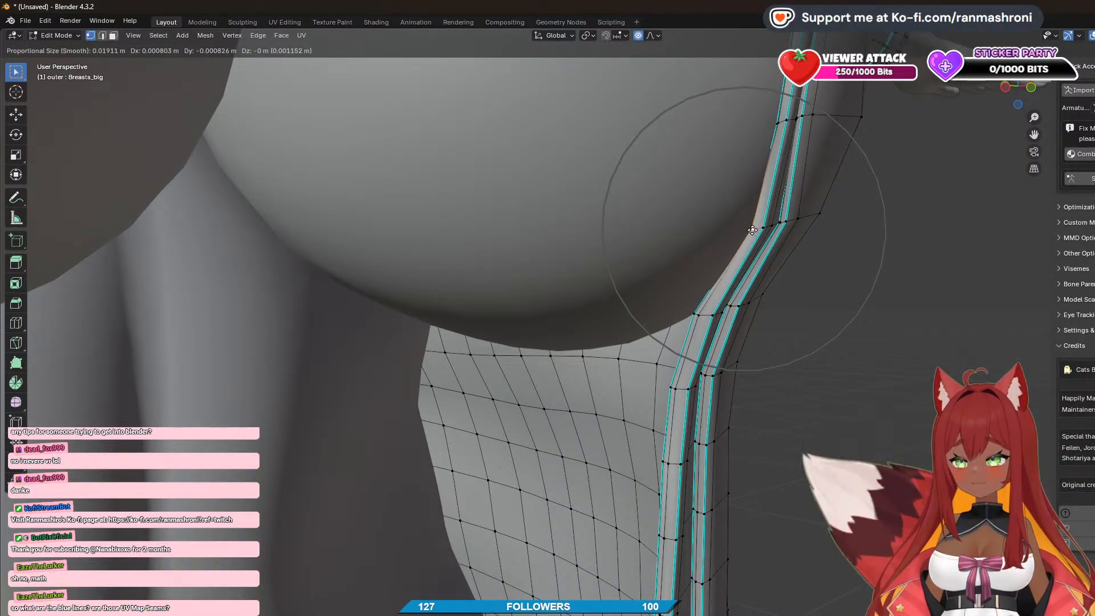
click(753, 230)
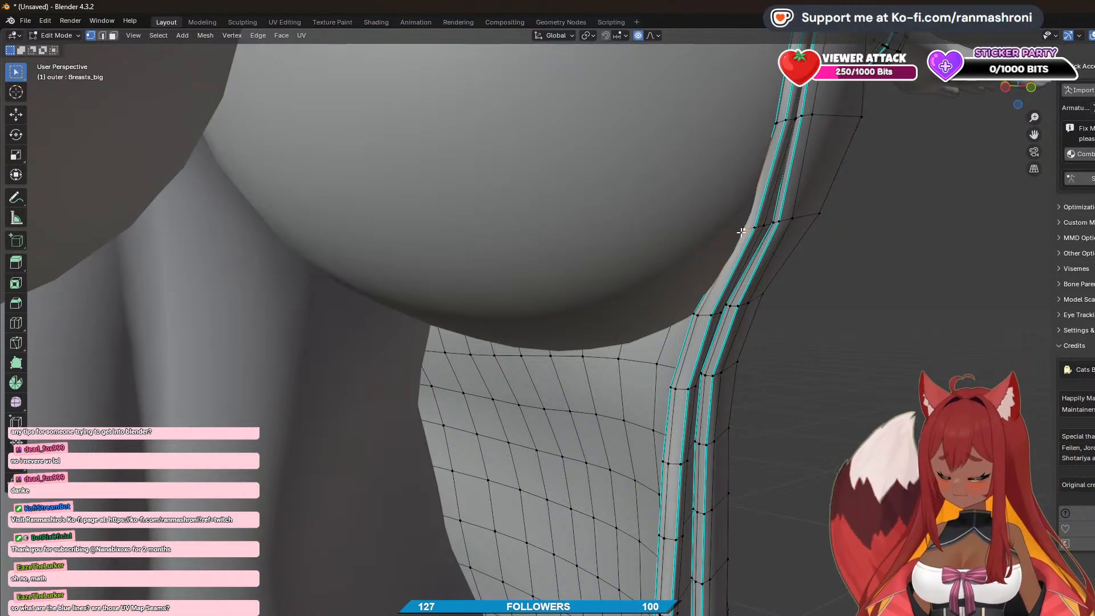
- Shift the inner front-edge vertex at the left breast's lower outer side about -0.0008 m along global Y, and nudge the one above it likewise
key(g)
key(y)
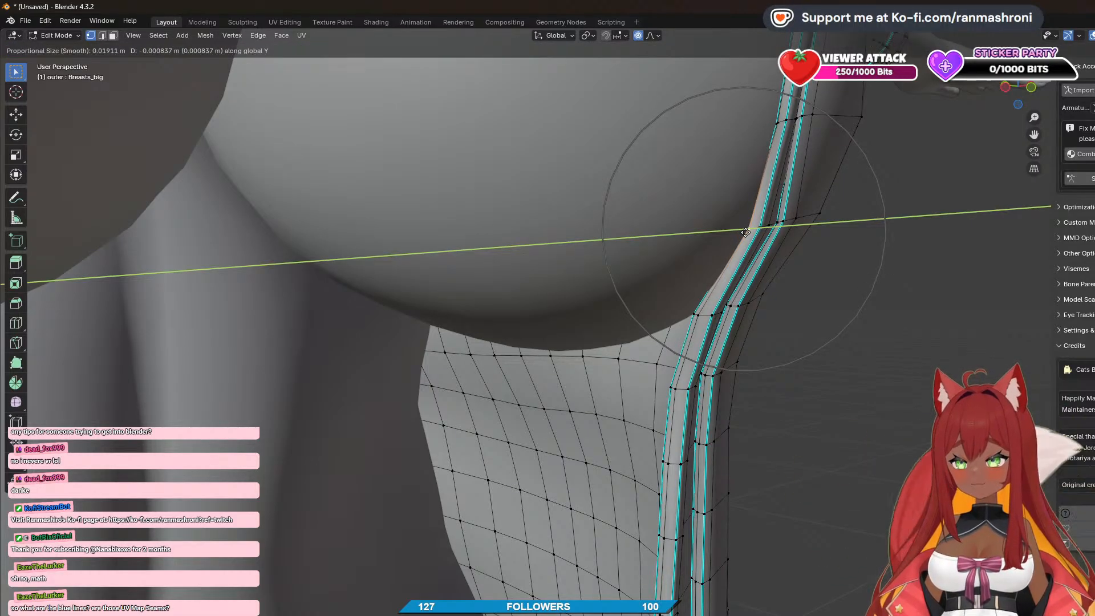
click(746, 232)
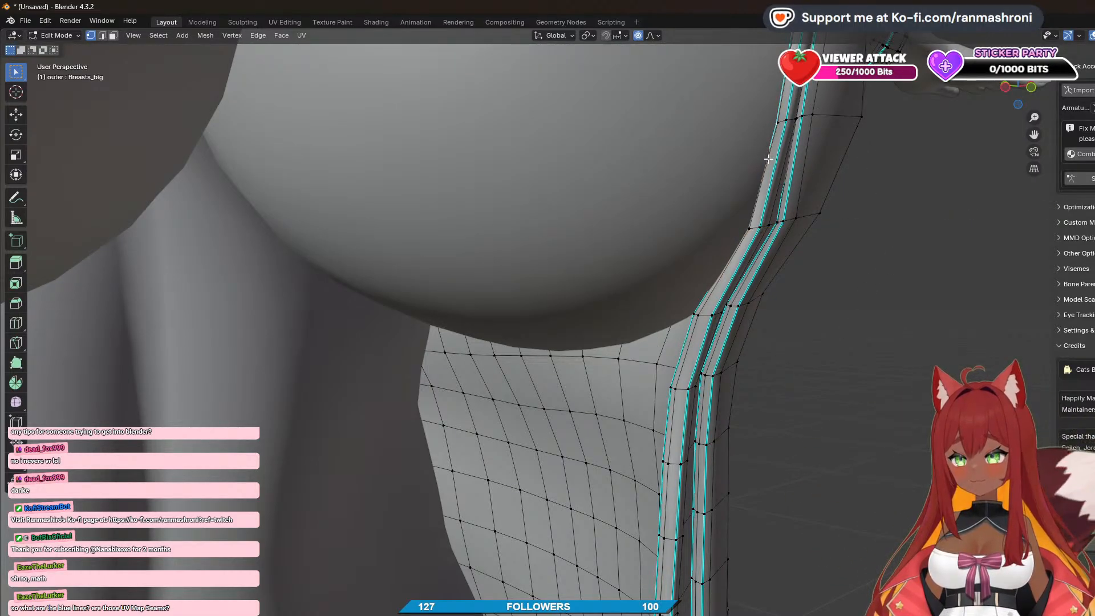
key(g)
key(y)
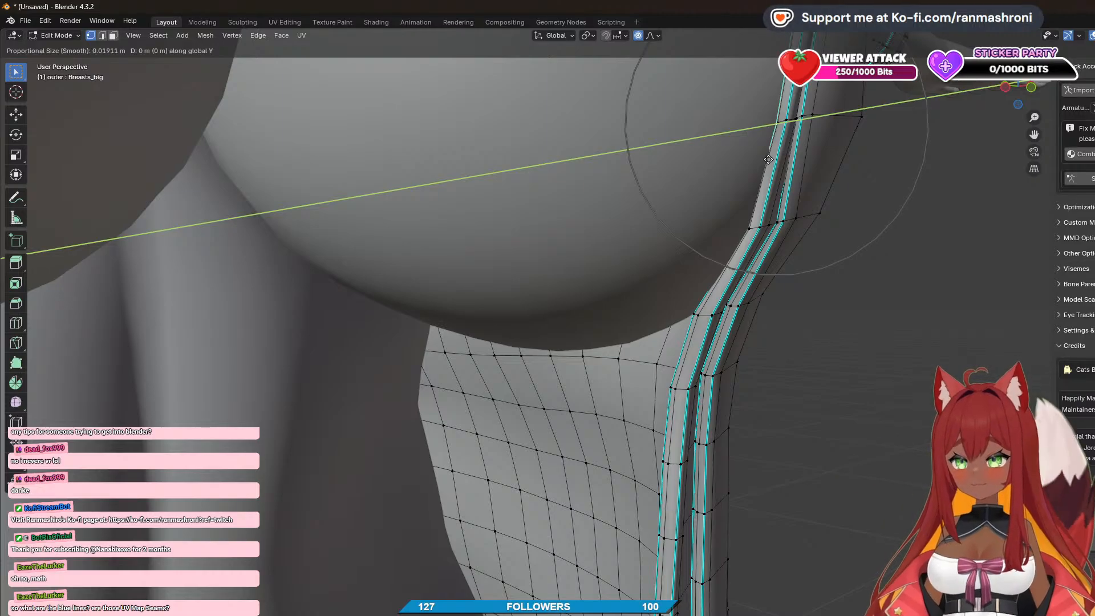
click(772, 159)
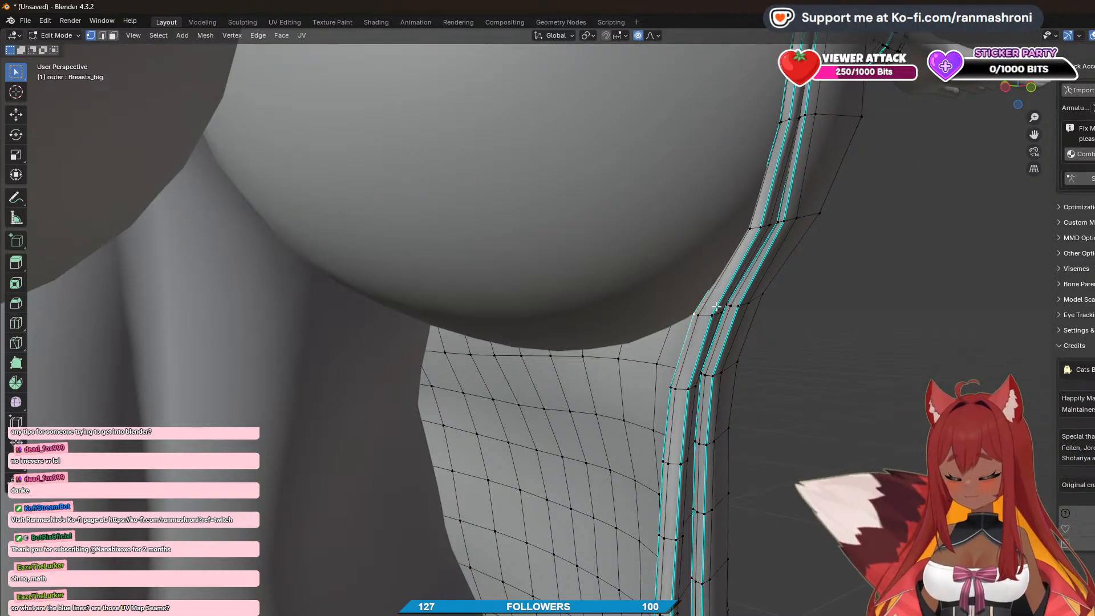
- Move the same front-edge vertex about another -0.0006 m along global Y, also trying small Y moves on the vertex below it
key(g)
key(y)
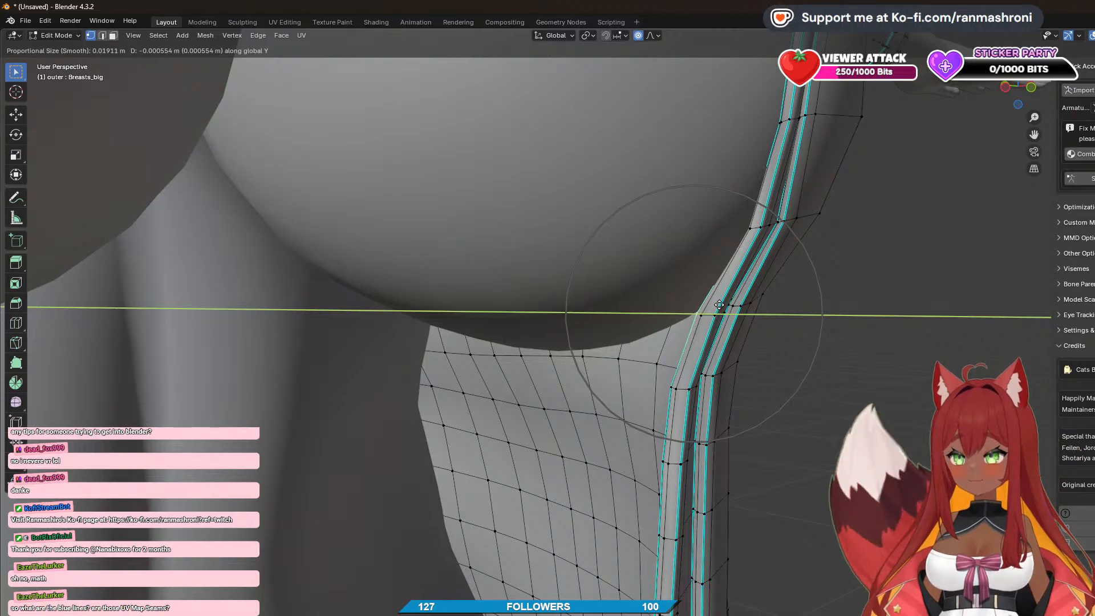
click(720, 305)
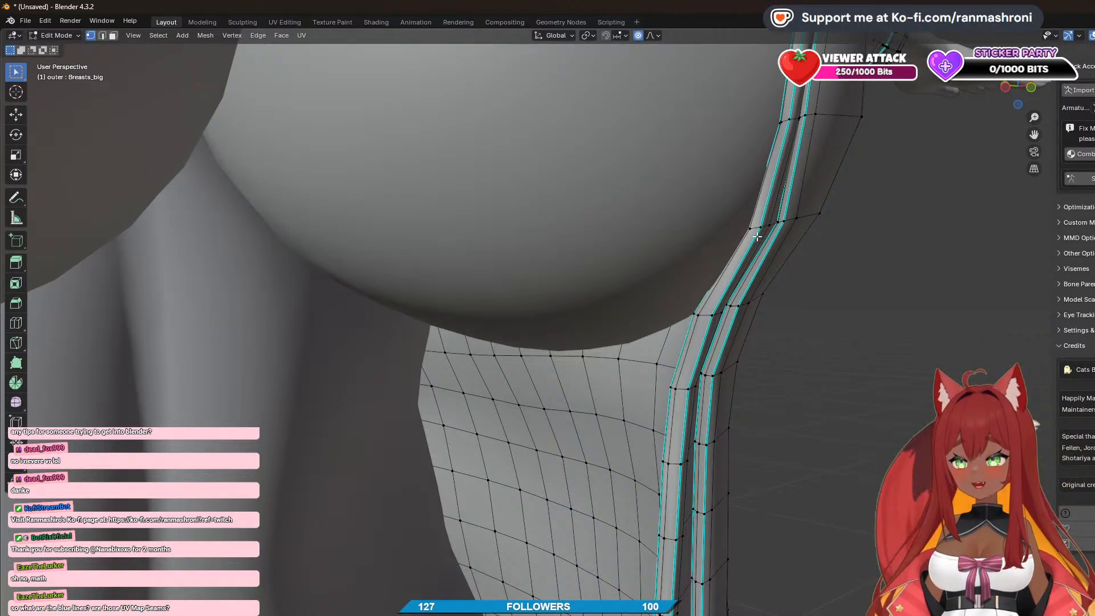
key(g)
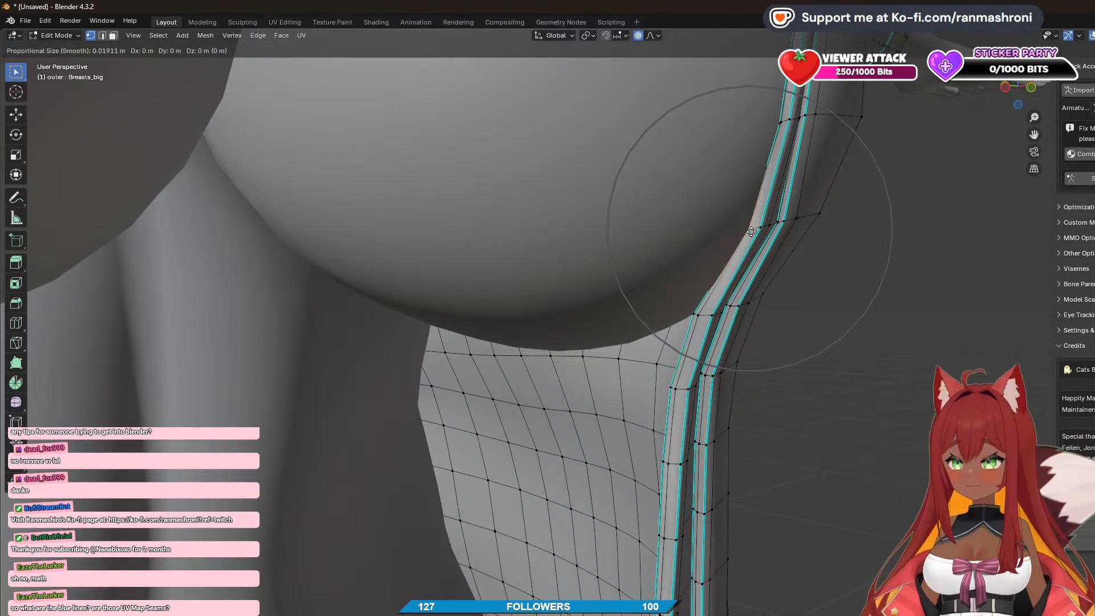
key(y)
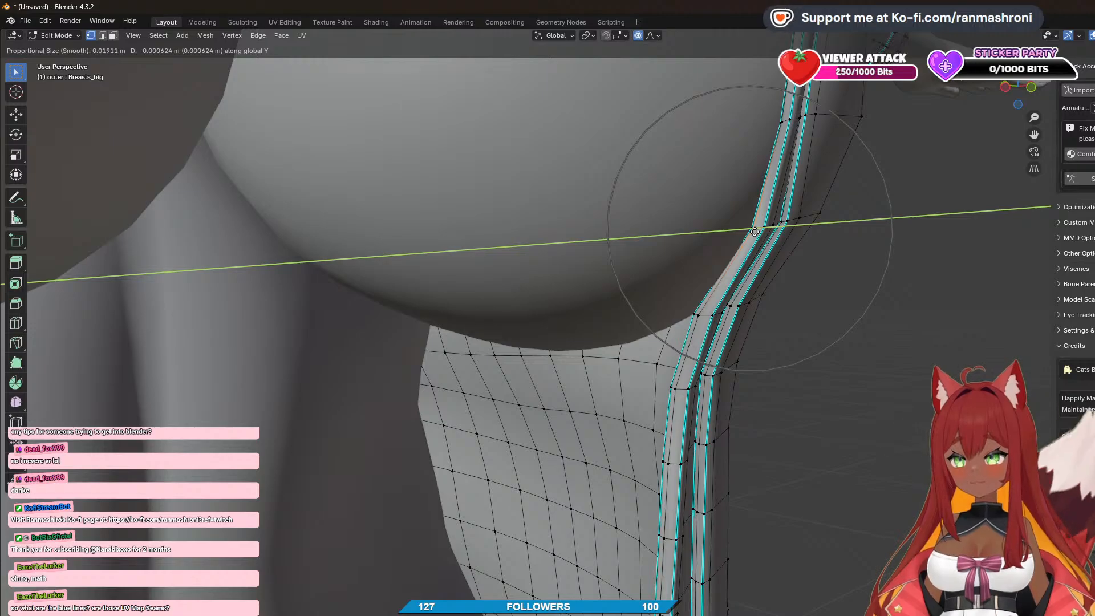
click(750, 241)
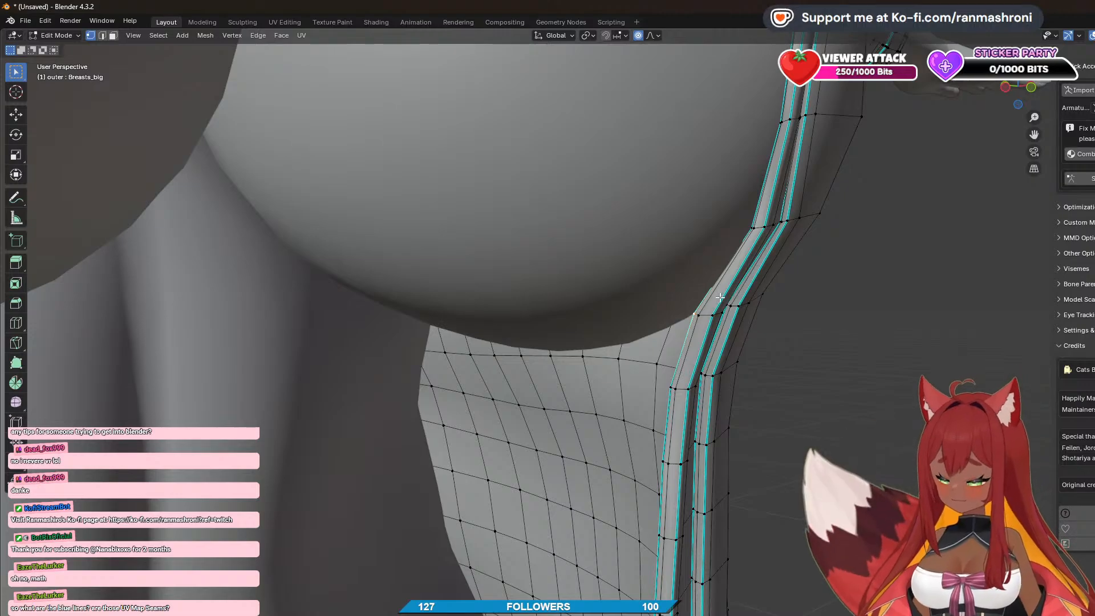
key(g)
key(y)
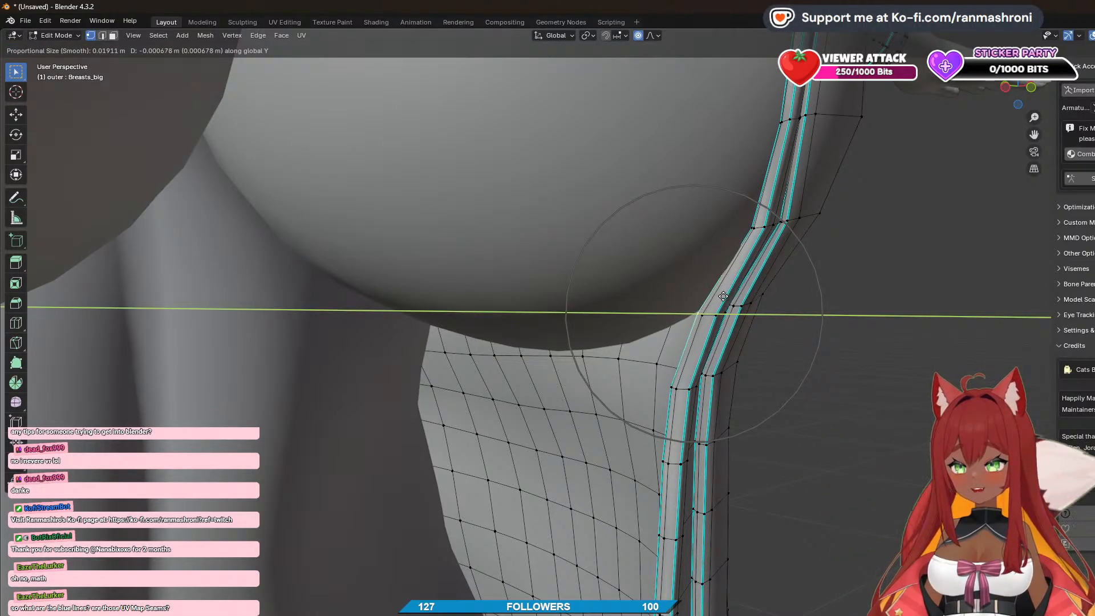
click(723, 296)
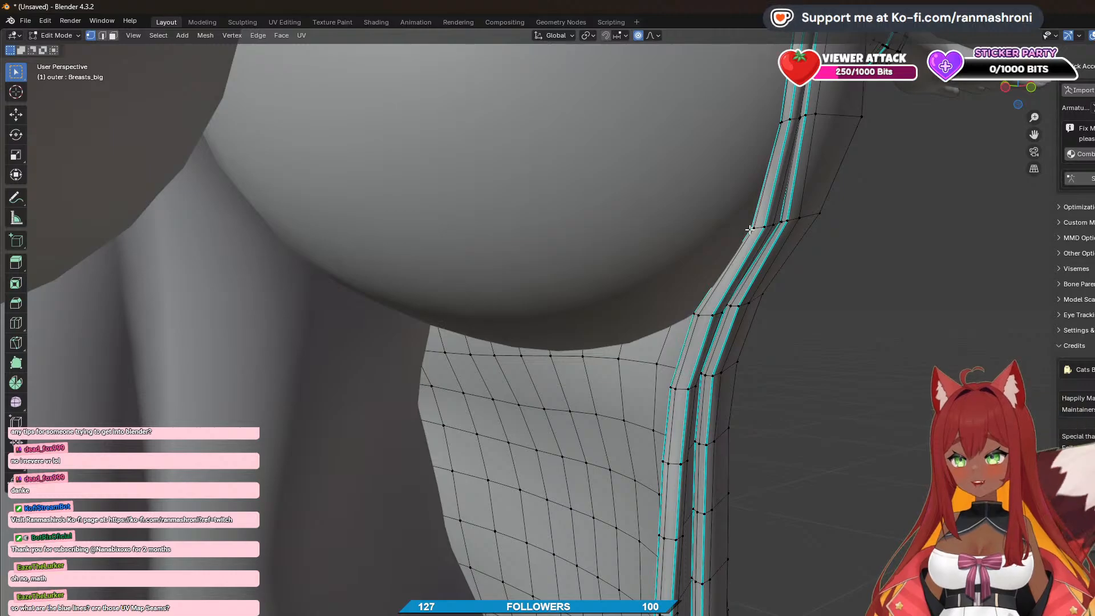
- Move that front-edge vertex about -0.0008 m more along global Y, with the proportional size reduced to about 0.0074 m
key(g)
key(y)
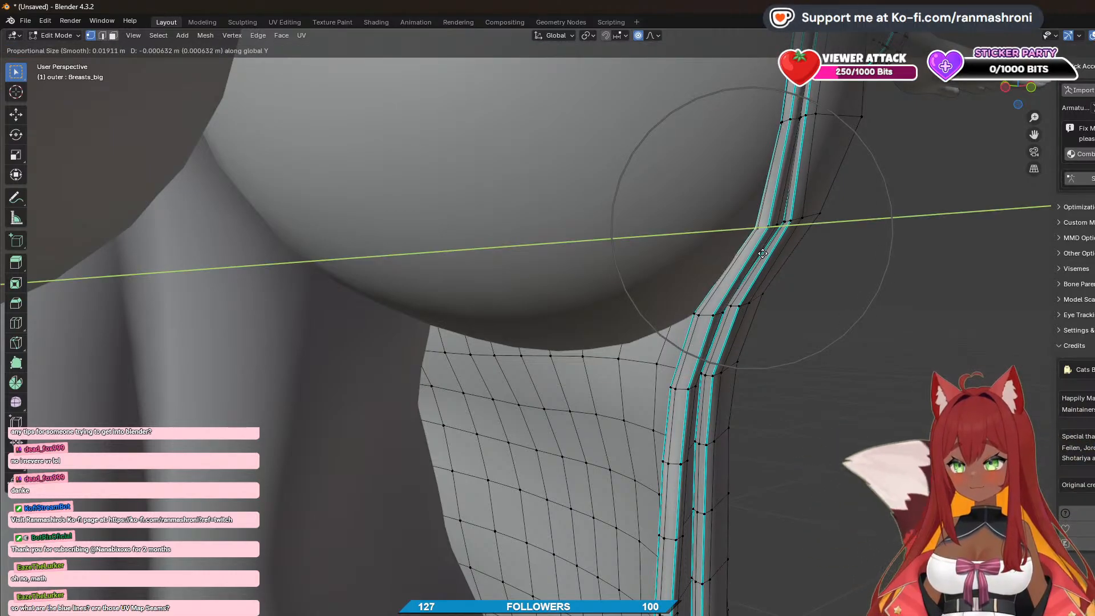
scroll(763, 253, up, 8)
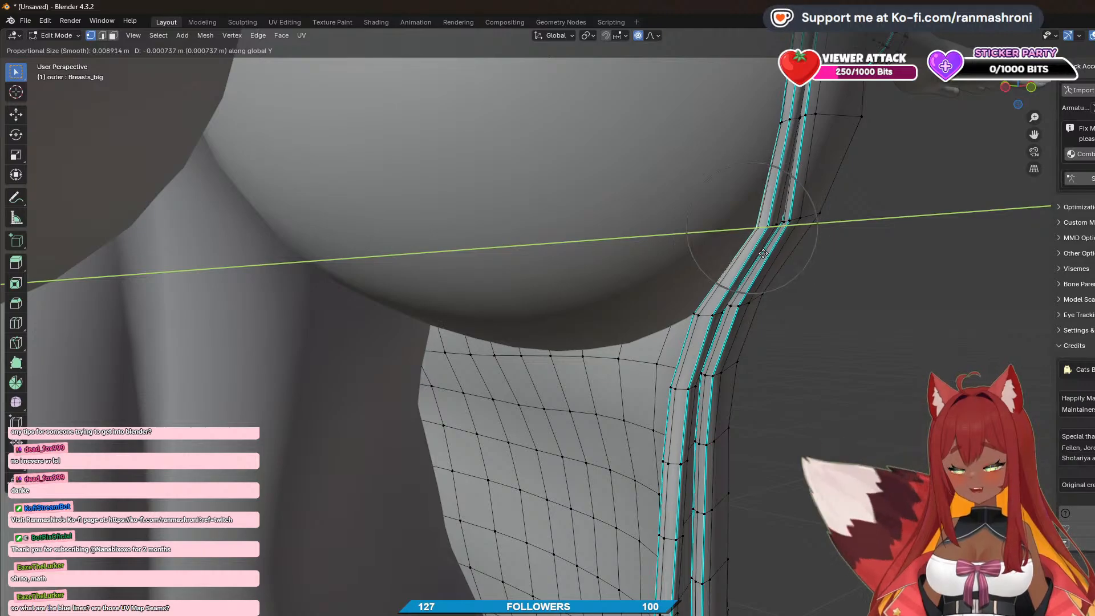
scroll(762, 253, up, 2)
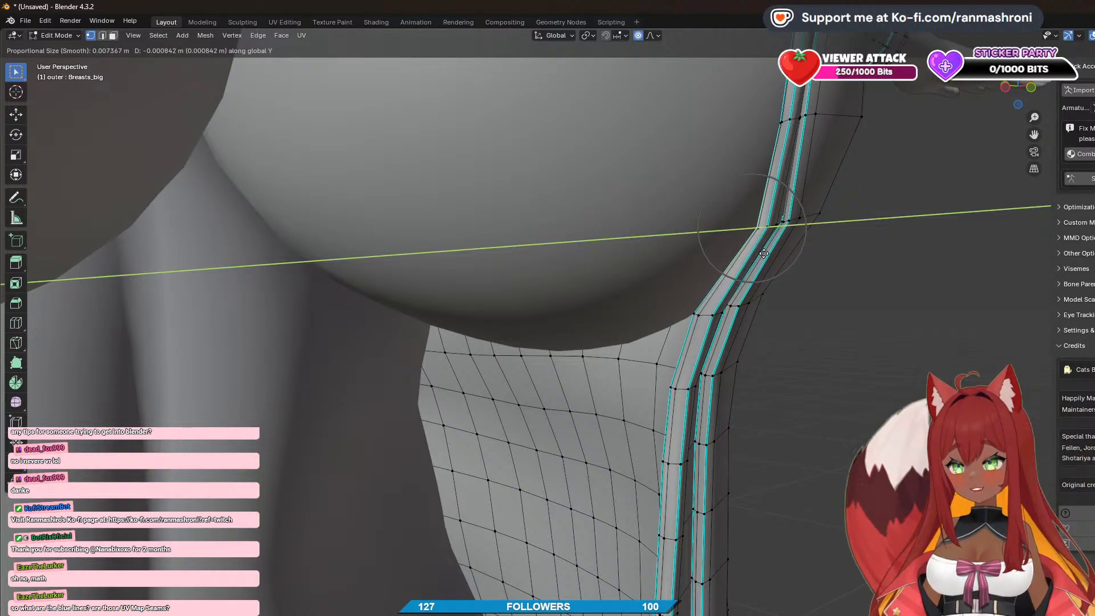
click(763, 253)
- Move the side-seam vertex at the lower outer side of the avatar's left breast inward along global X, with a proportional size of about 0.0074 m
scroll(799, 251, down, 8)
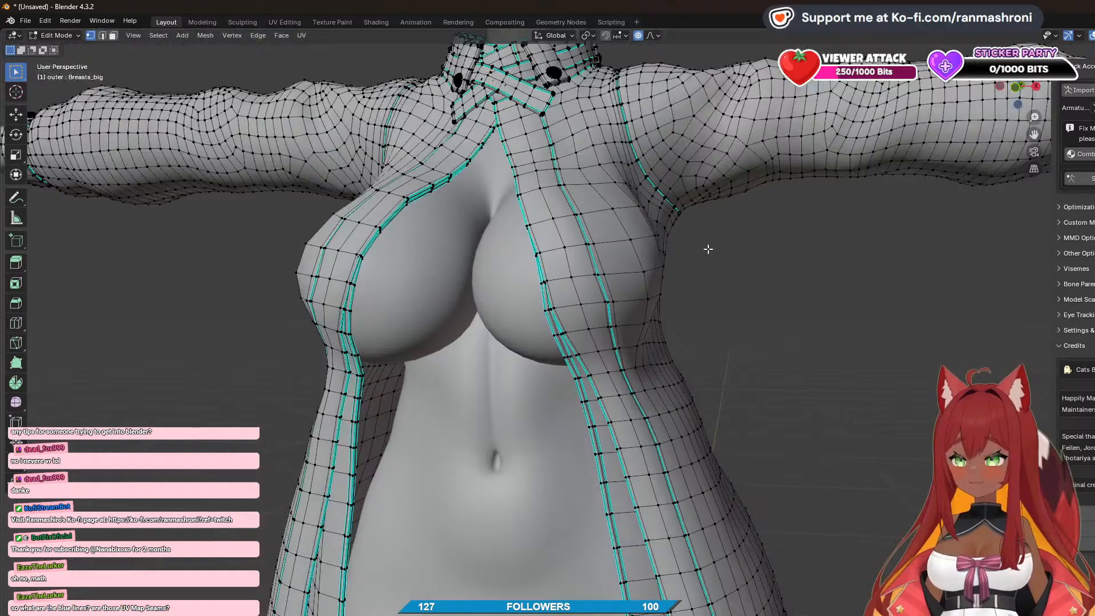
middle_drag(708, 249, 670, 251)
scroll(729, 255, up, 3)
scroll(630, 286, up, 2)
scroll(630, 285, up, 4)
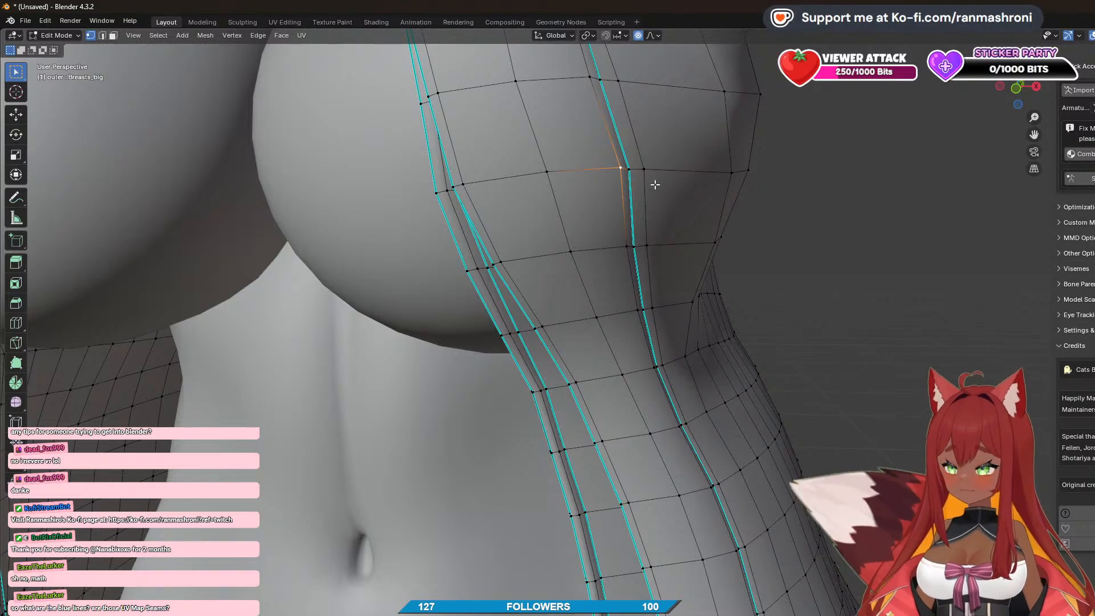
click(631, 169)
key(g)
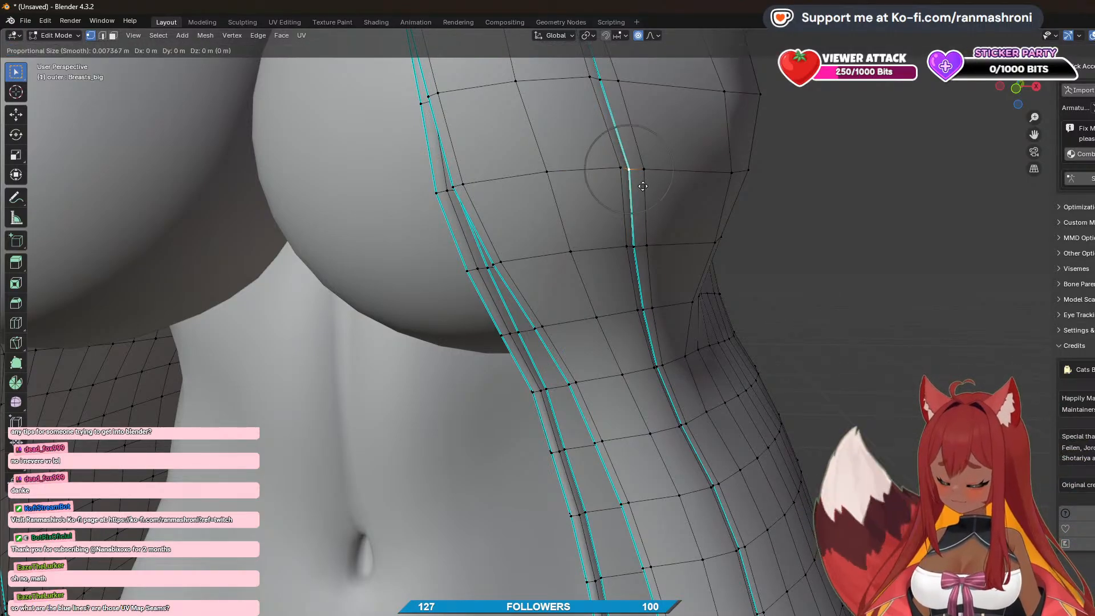
key(x)
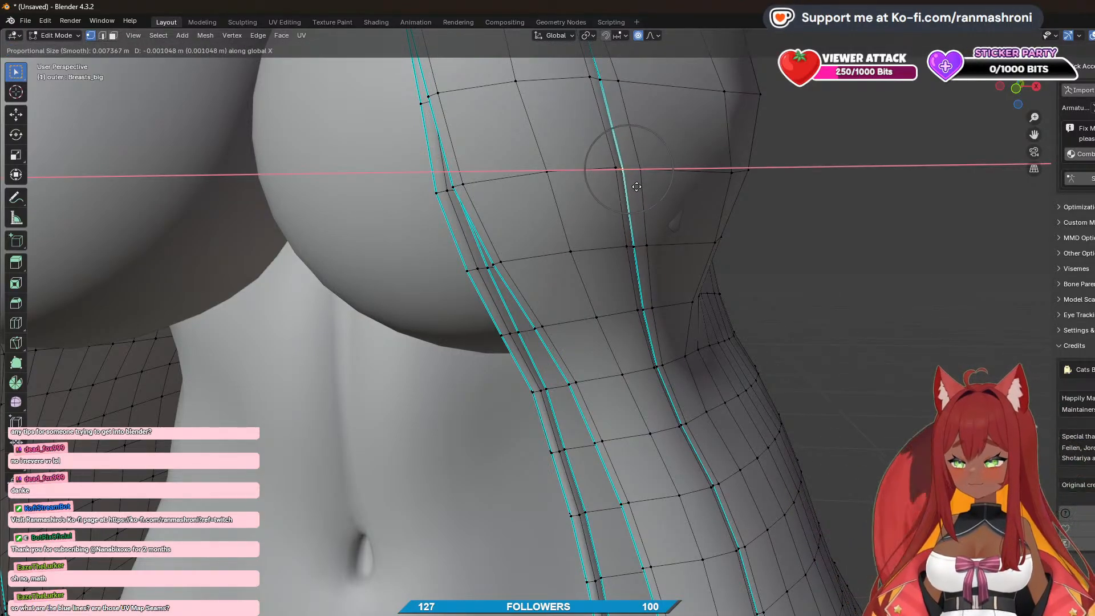
click(659, 200)
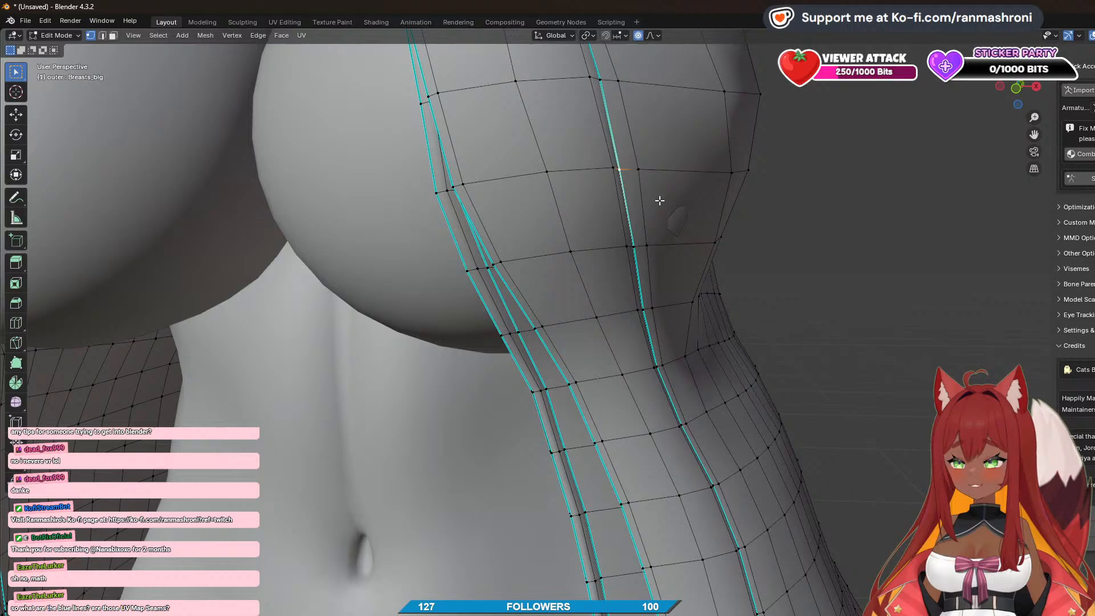
- Try moving the vertex beside the seam, just below the left breast's clipping patch, about -0.0005 m along global Y, and undo it
click(704, 242)
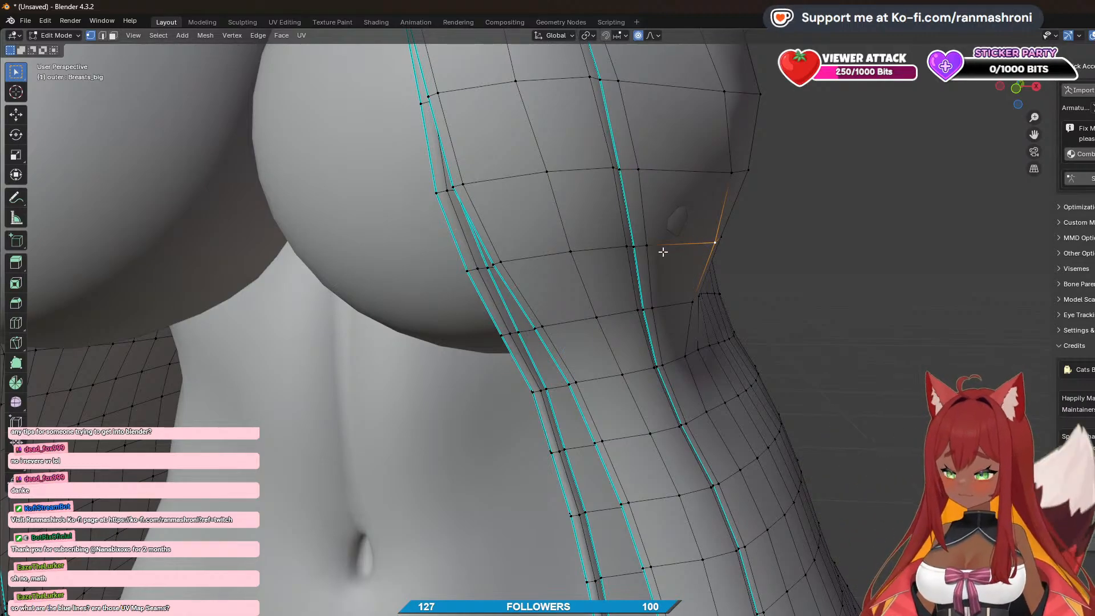
key(g)
key(y)
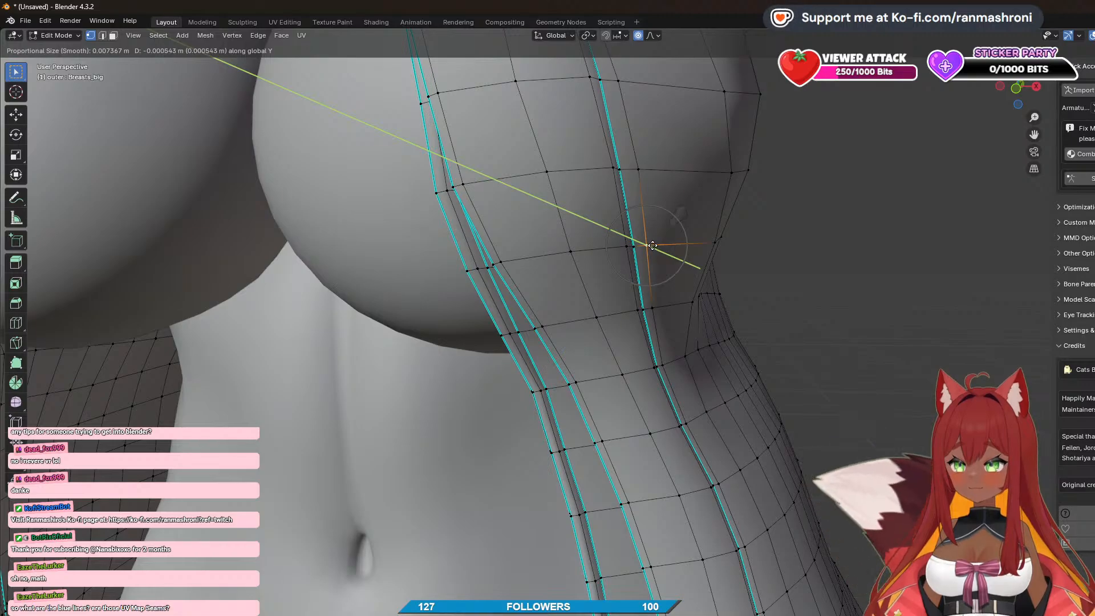
click(650, 245)
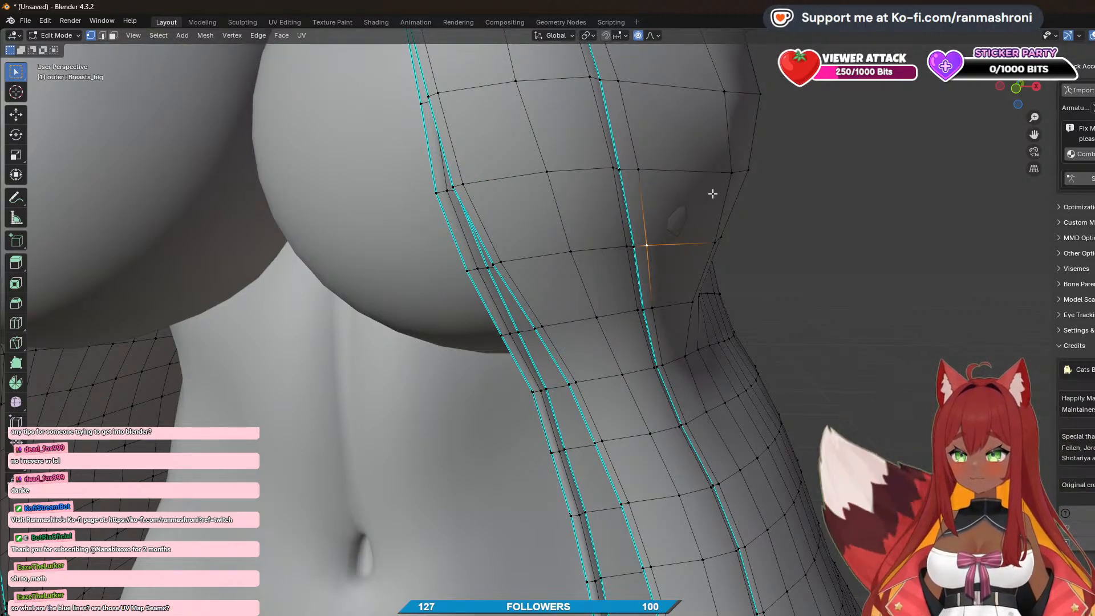
middle_drag(713, 194, 654, 207)
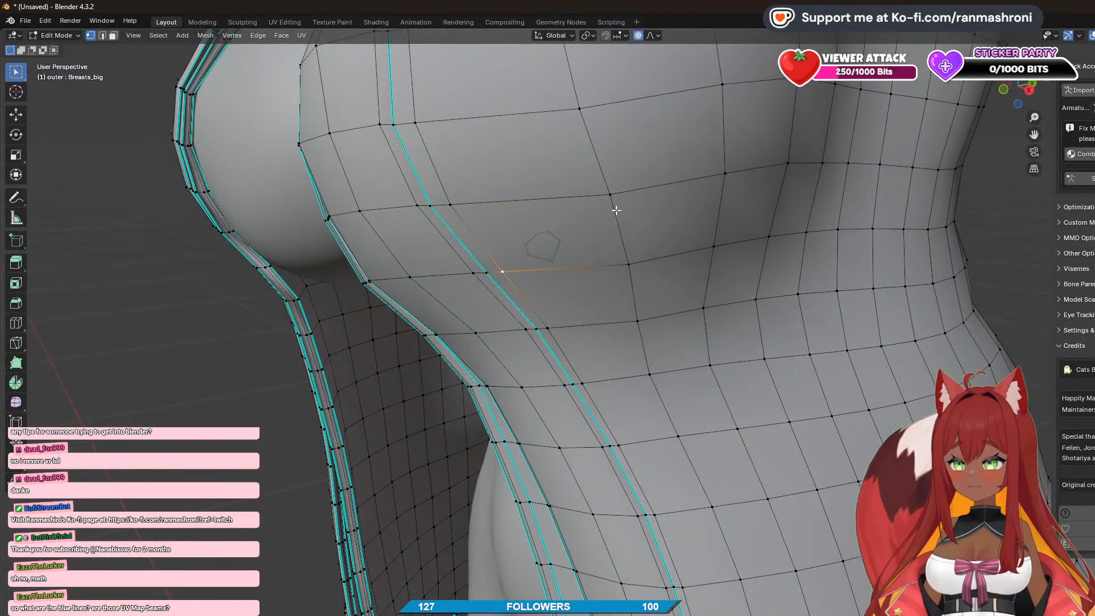
key(ctrl+z)
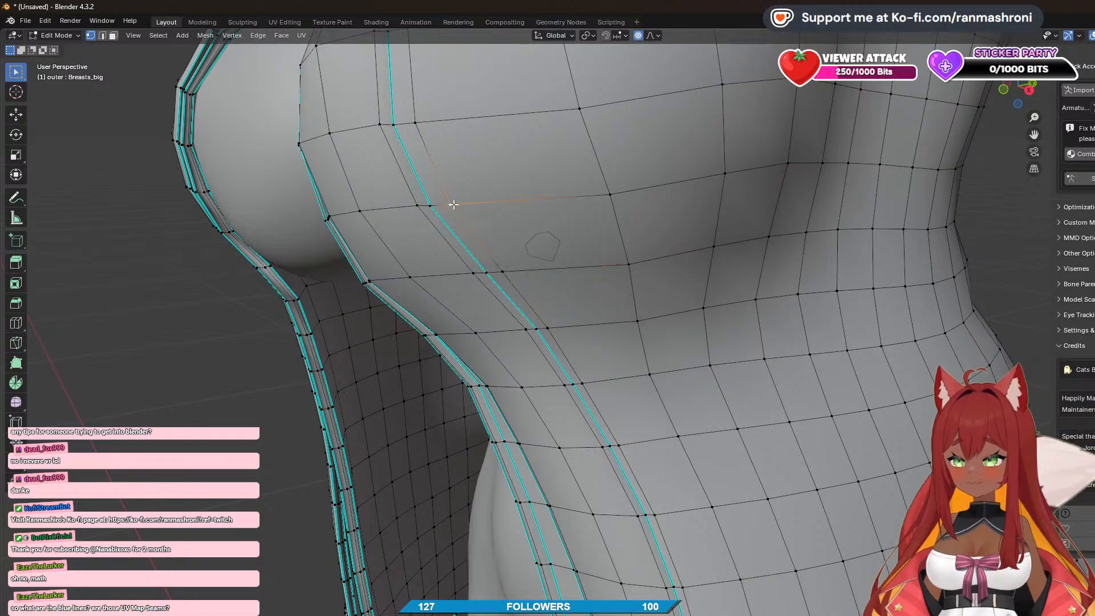
- Move the selected vertex beside the side seam about 0.0008 m along global X, with a proportional size of about 0.0074 m
key(g)
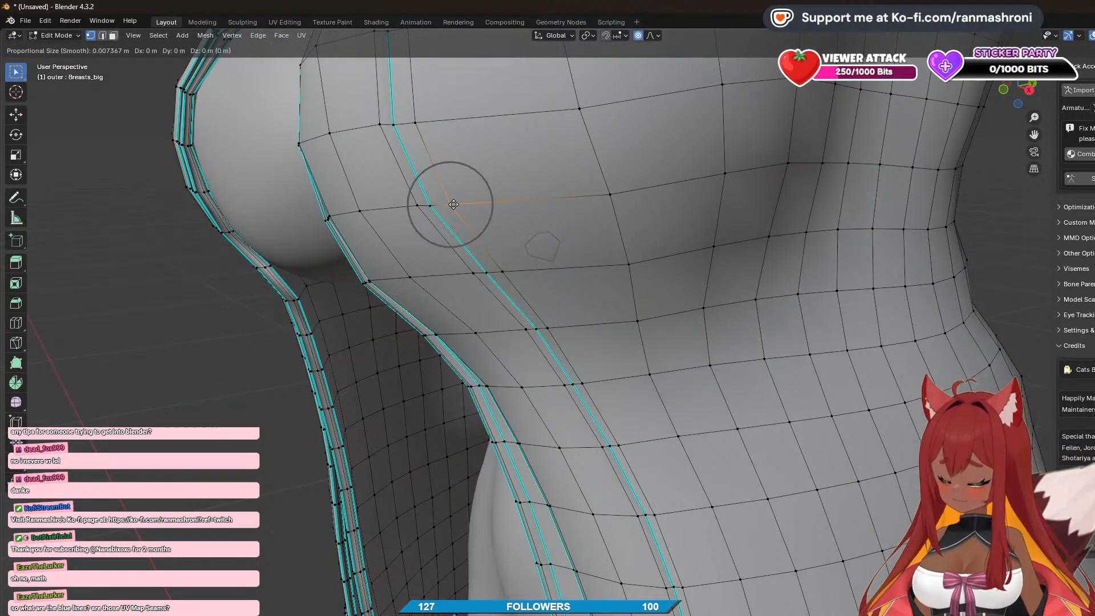
key(x)
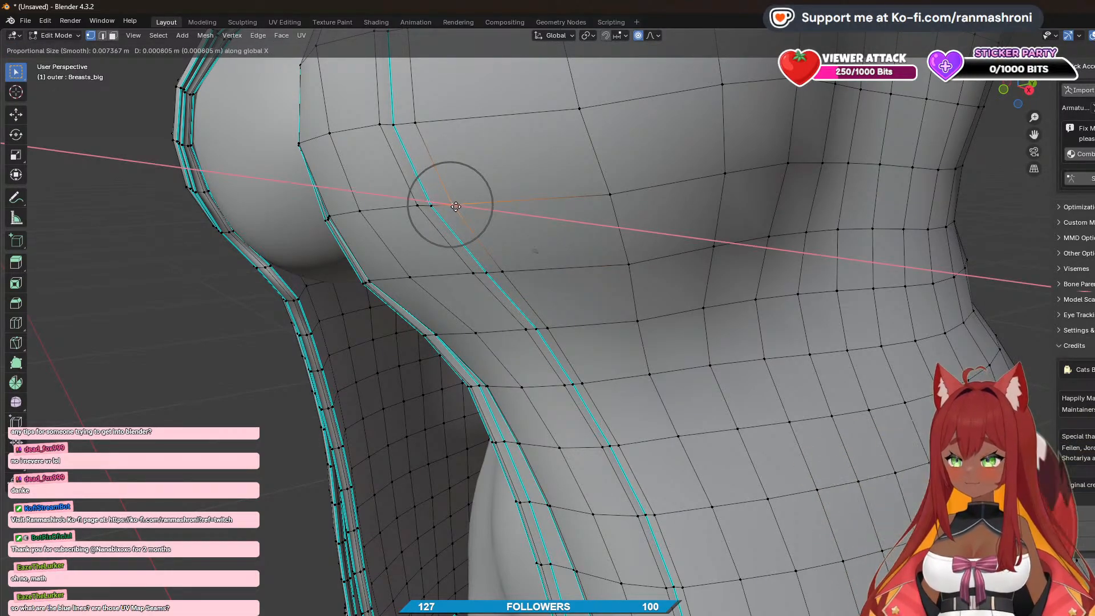
click(456, 207)
- Examine the jacket's overall fit from the front, then its chest and side surfaces up close in Object Mode
middle_drag(456, 207, 637, 211)
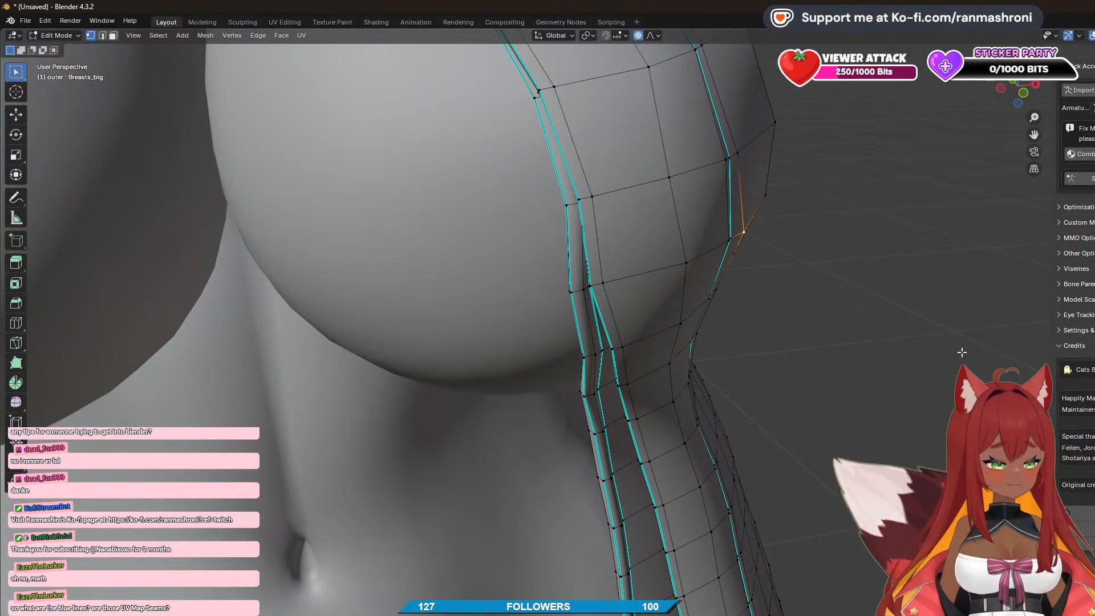
scroll(866, 325, down, 8)
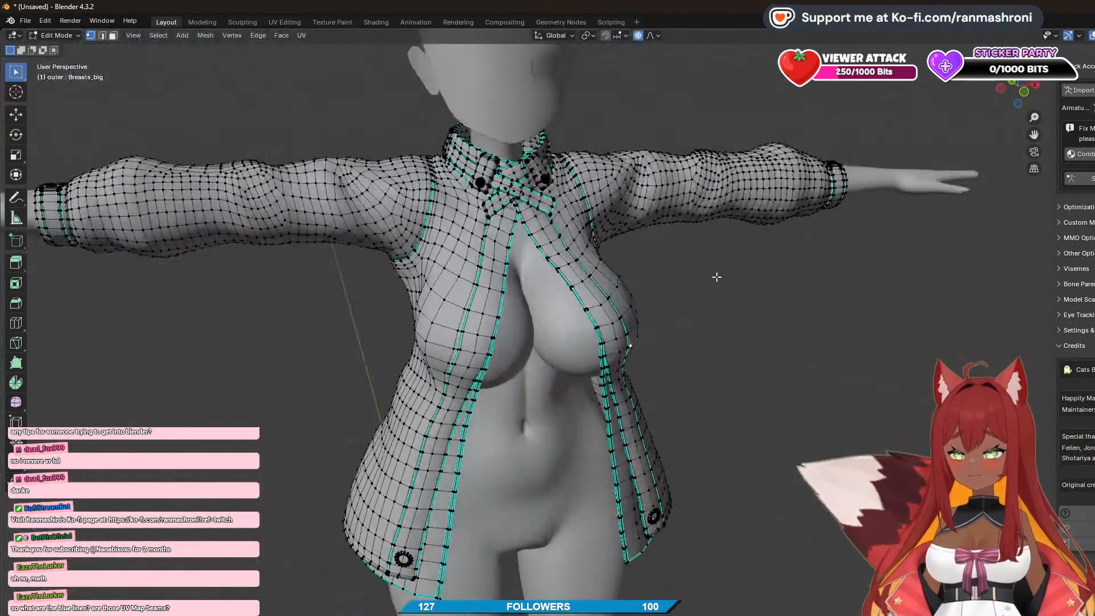
middle_drag(717, 277, 772, 306)
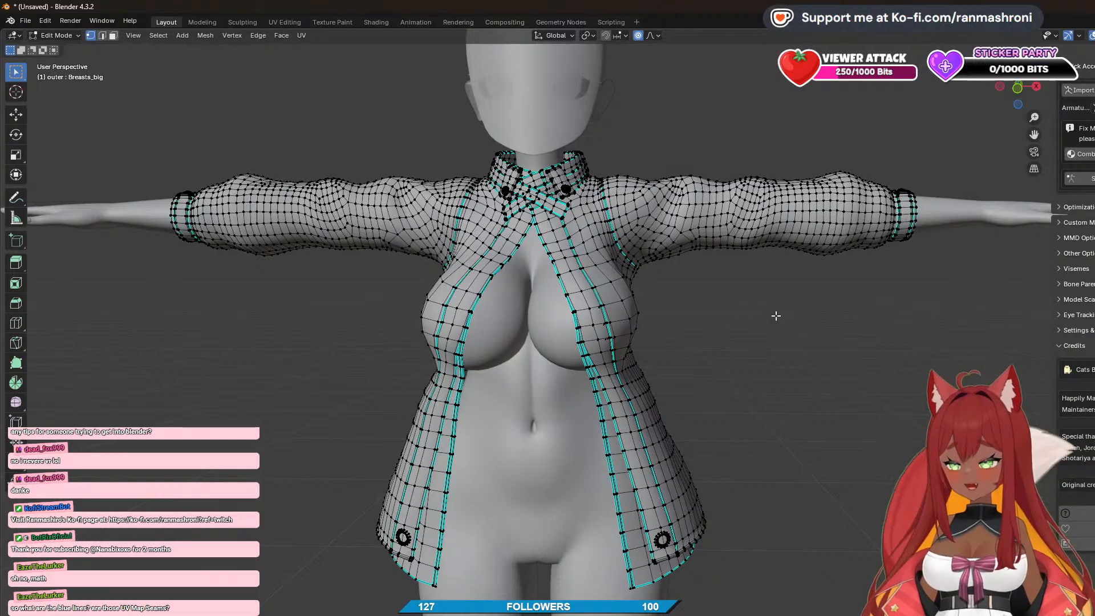
click(57, 36)
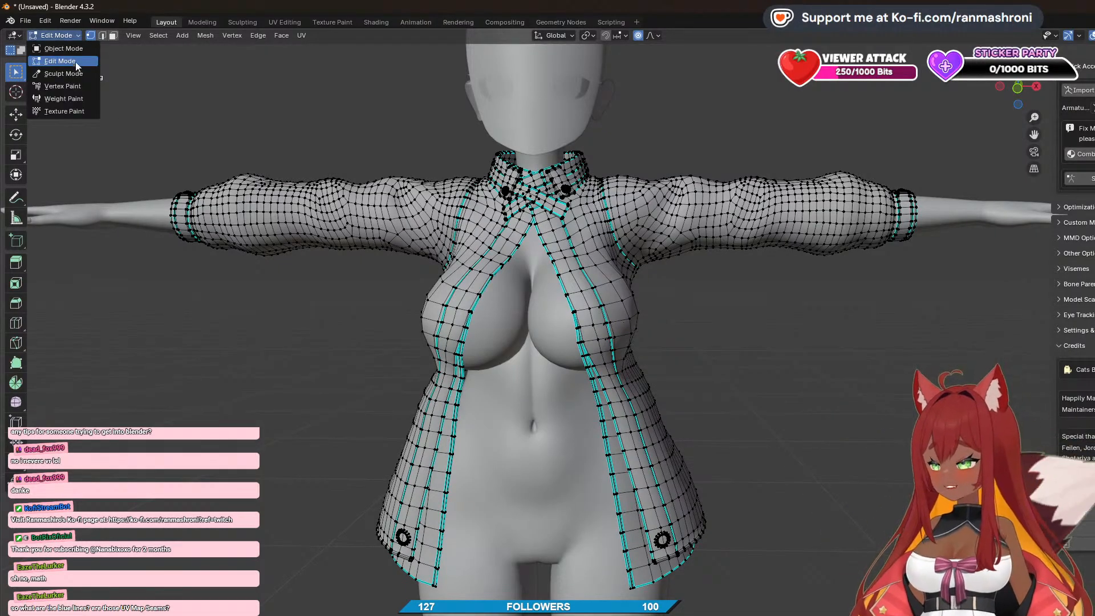
click(60, 48)
middle_drag(559, 215, 797, 269)
scroll(548, 248, up, 6)
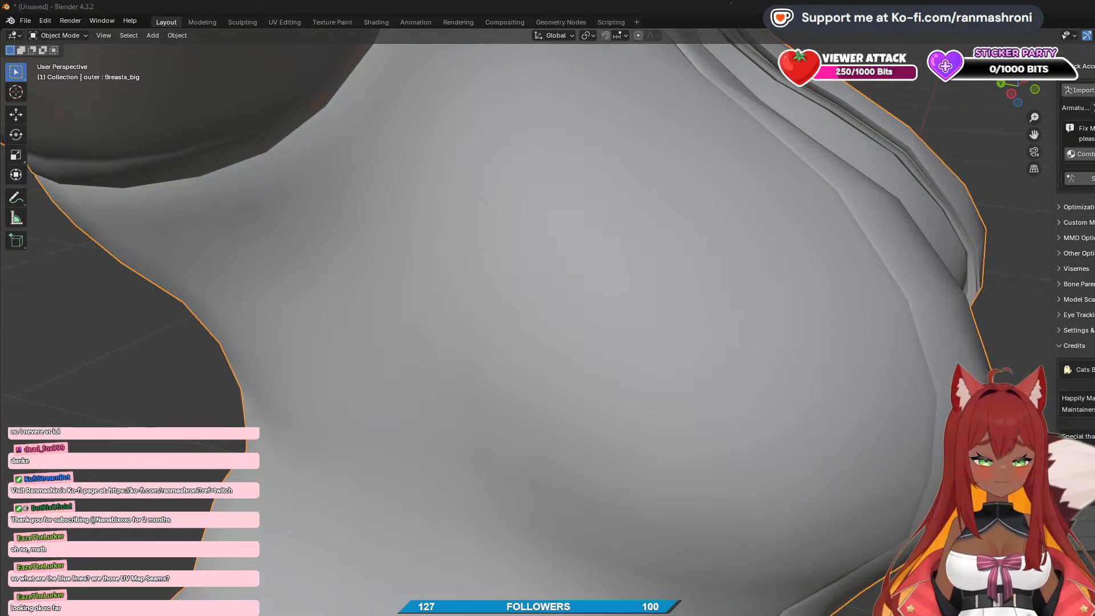
scroll(547, 308, down, 5)
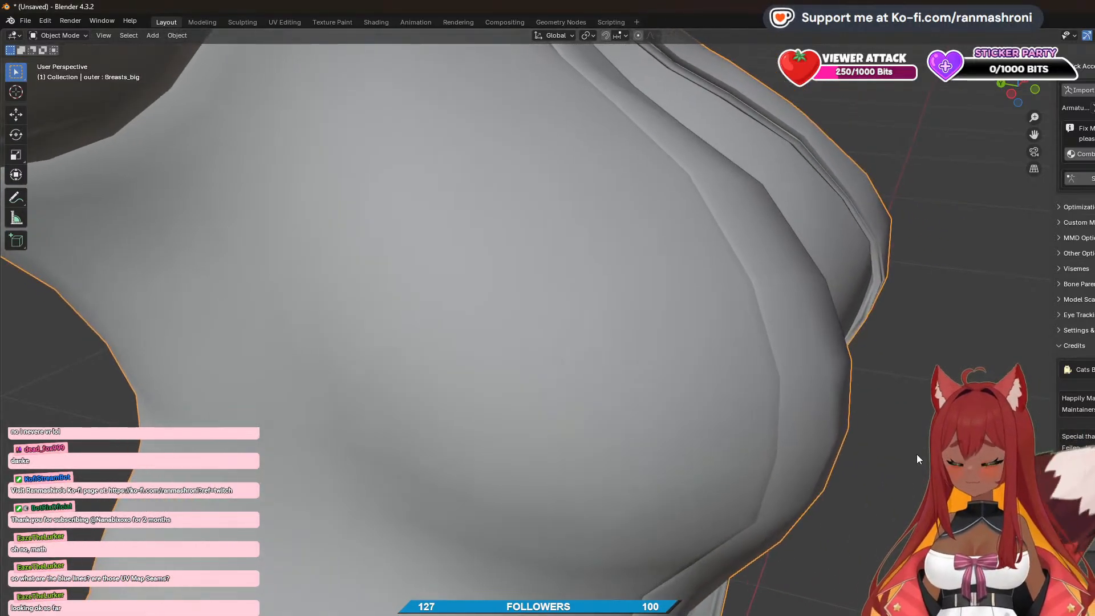
middle_drag(547, 308, 628, 320)
scroll(548, 308, up, 2)
middle_drag(548, 308, 662, 339)
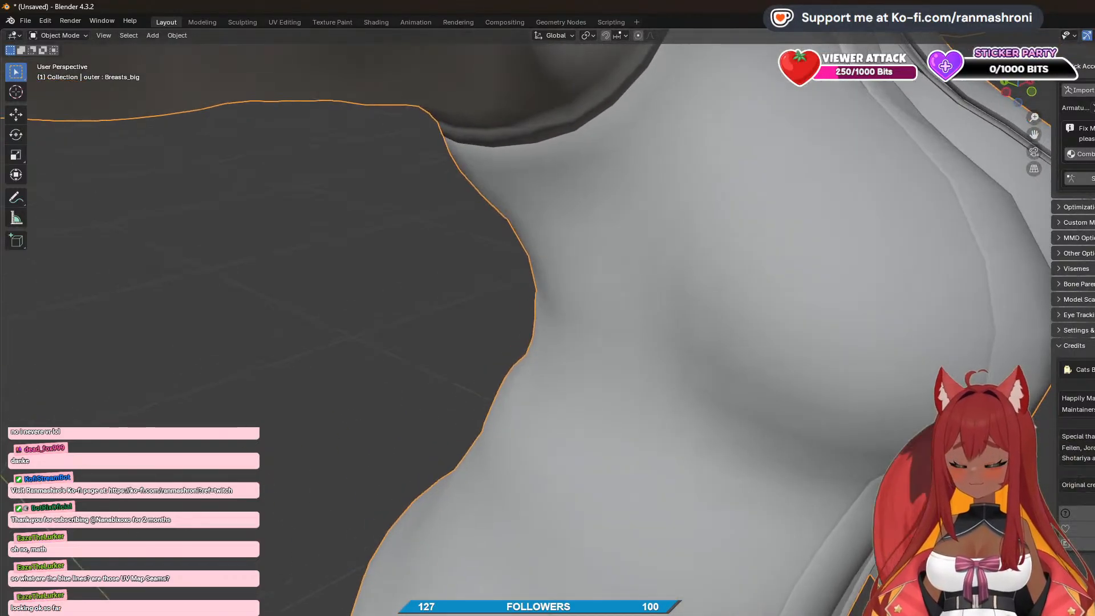
- Try the Smooth brush at 50 px radius and 0.700 strength on the jacket's outer chest in Sculpt Mode, and undo the stroke
click(69, 35)
click(63, 73)
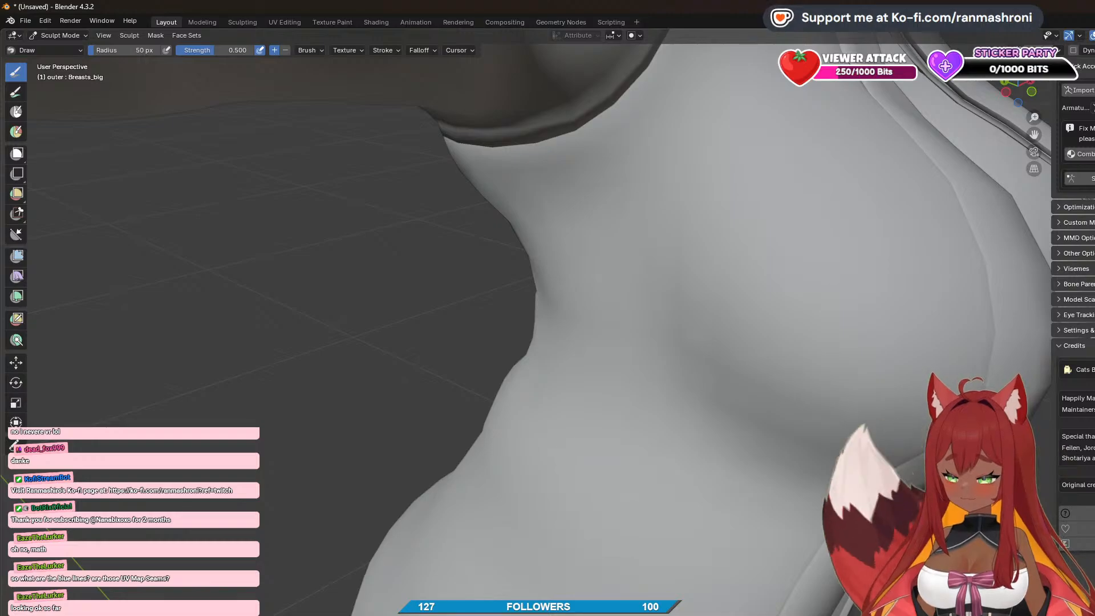
mouse_move(863, 374)
middle_down()
mouse_move(873, 374)
mouse_move(815, 358)
middle_up()
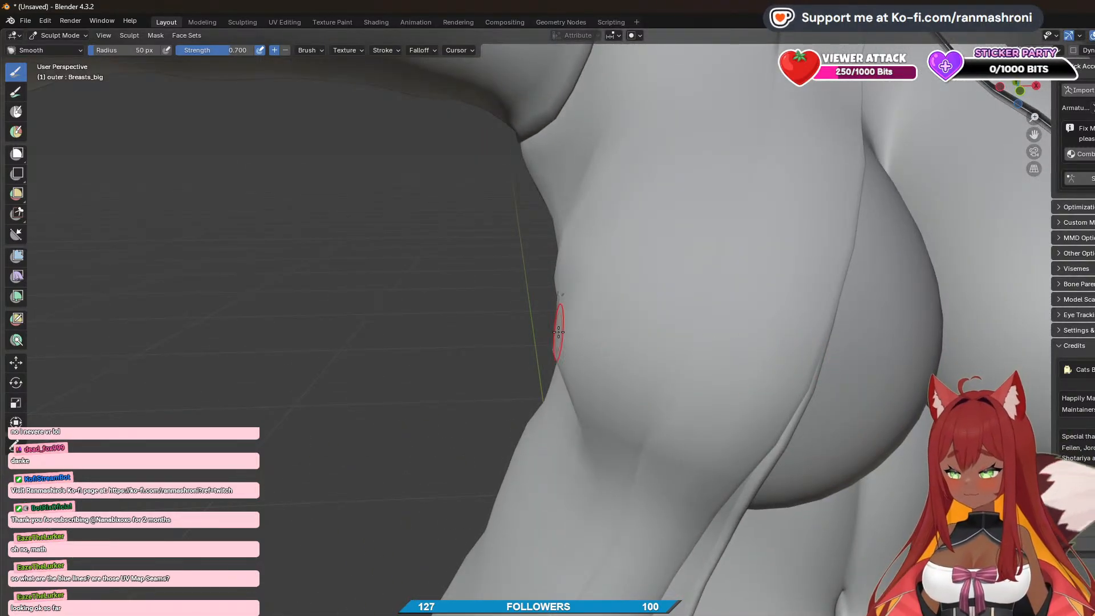
key(ctrl+z)
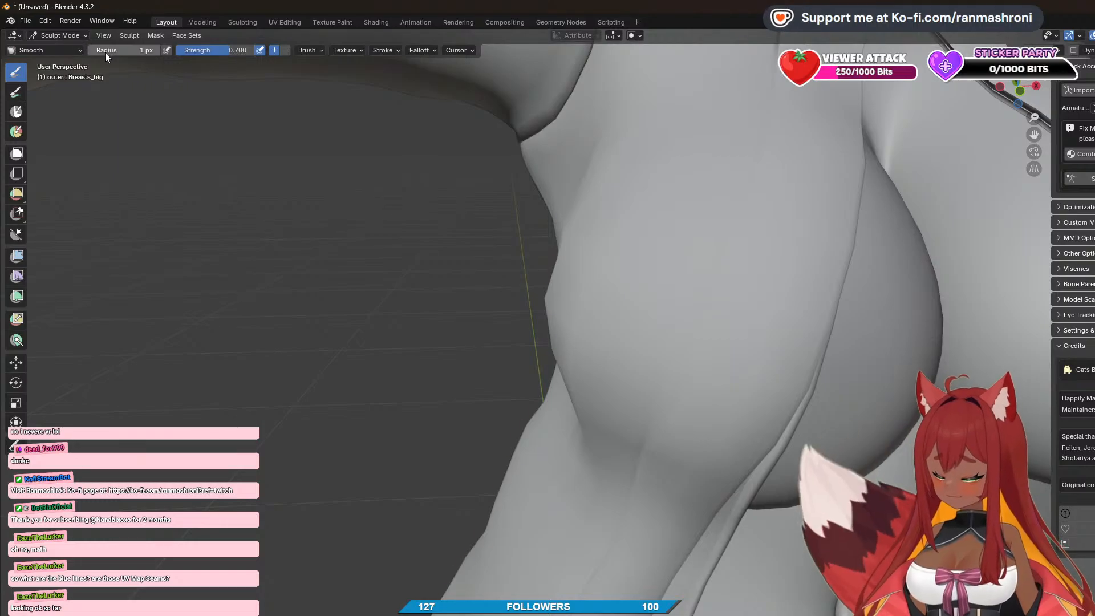
key(ctrl+Tab)
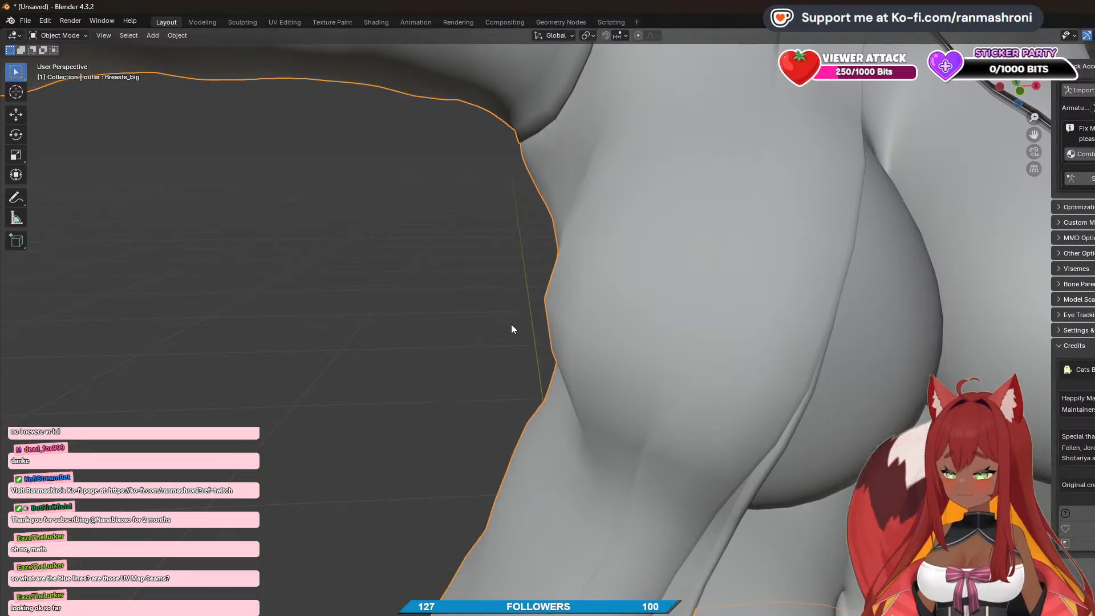
- Enter Sculpt Mode on the jacket again and select the Flatten/Contrast brush for the side of the chest
middle_drag(481, 304, 500, 306)
click(57, 35)
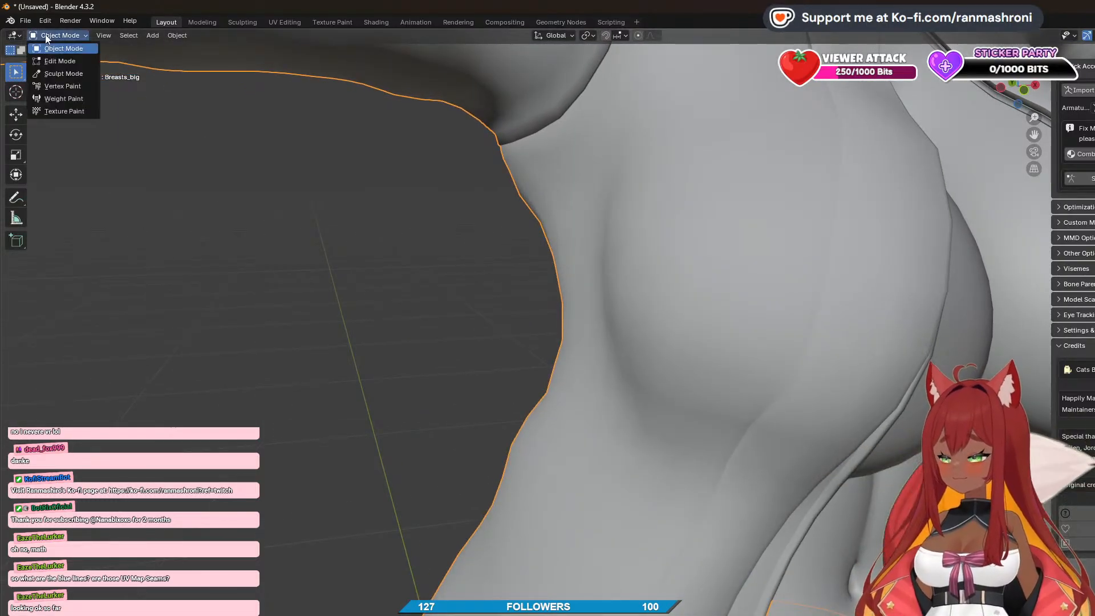
click(64, 74)
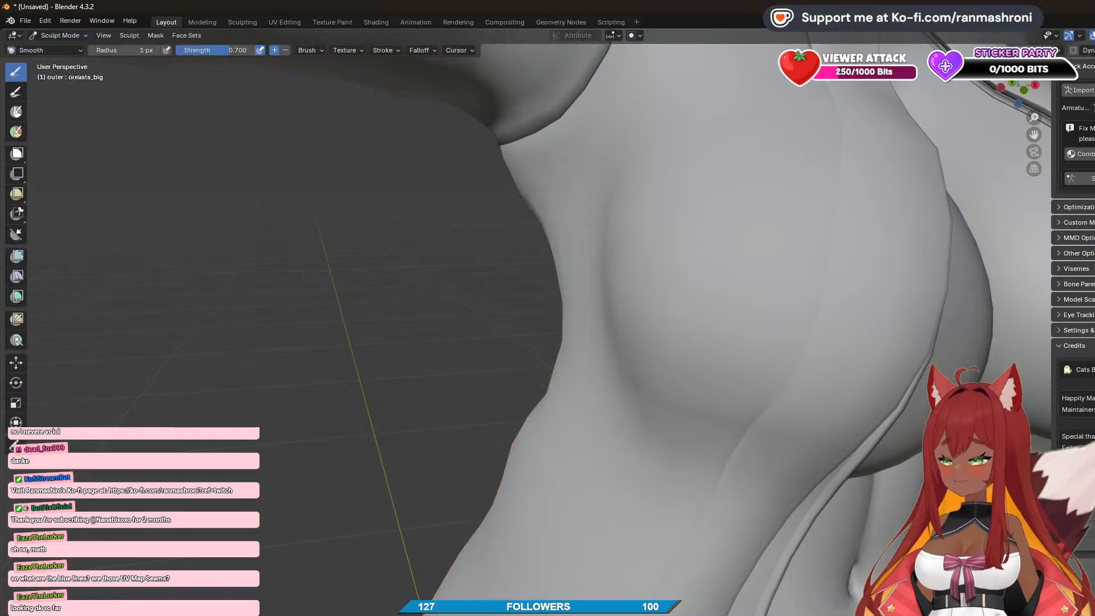
key(shift+t)
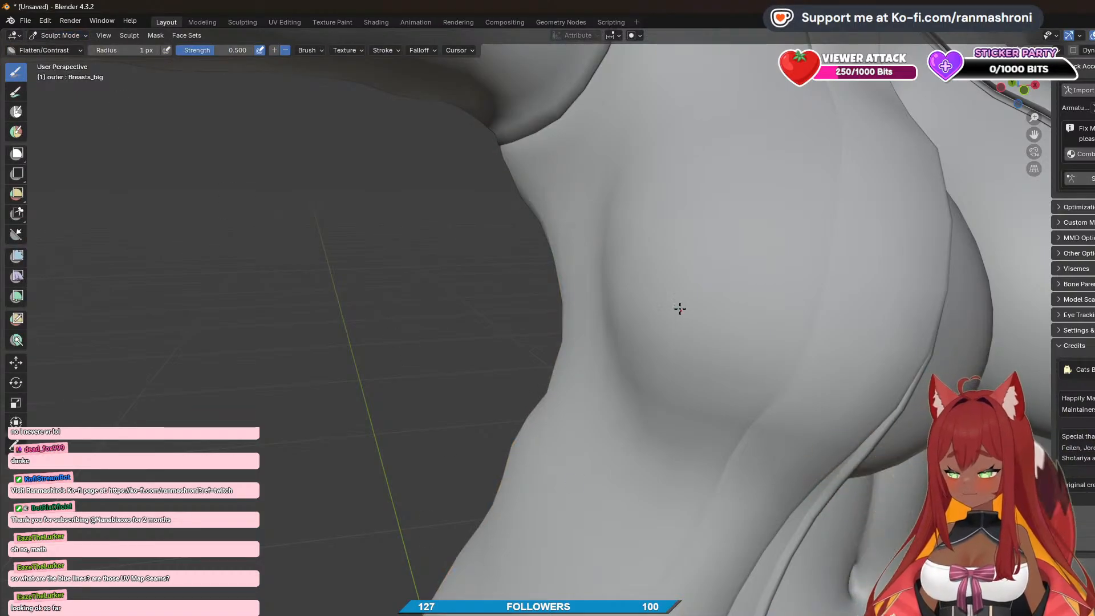
middle_drag(627, 380, 579, 379)
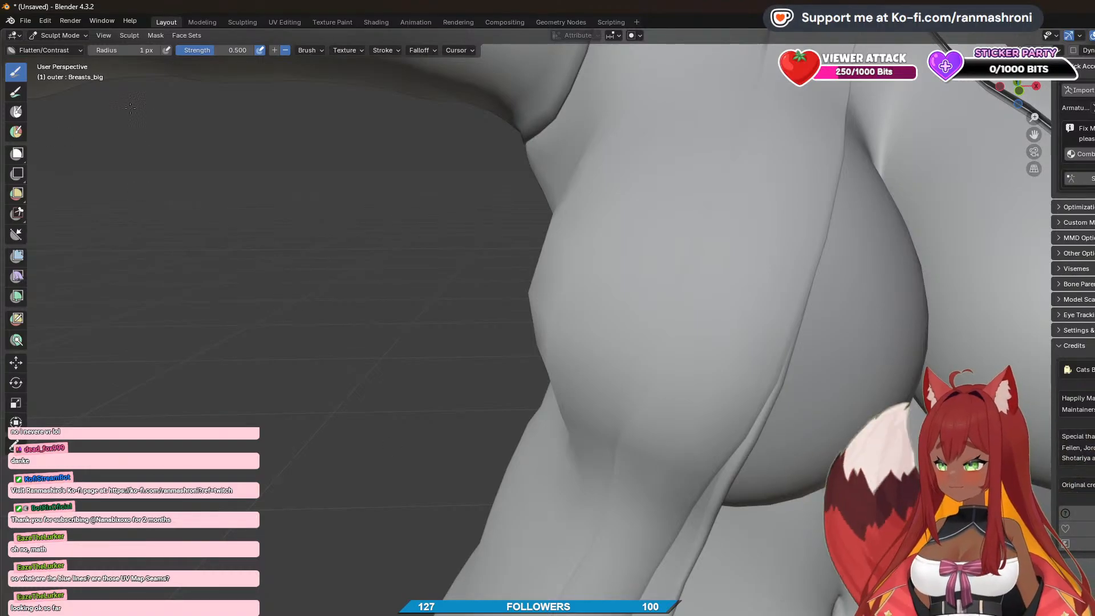
middle_drag(628, 313, 692, 317)
mouse_move(786, 302)
middle_down()
mouse_move(709, 310)
mouse_move(172, 291)
middle_up()
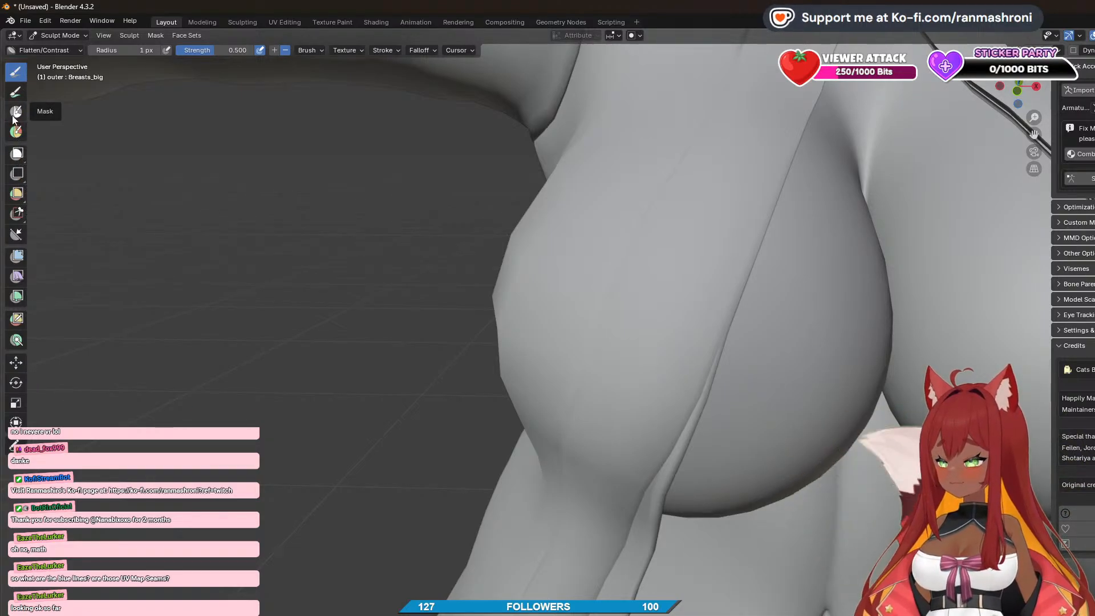
- Try the Paint Hard brush, and switch back to the Flatten/Contrast brush
click(15, 92)
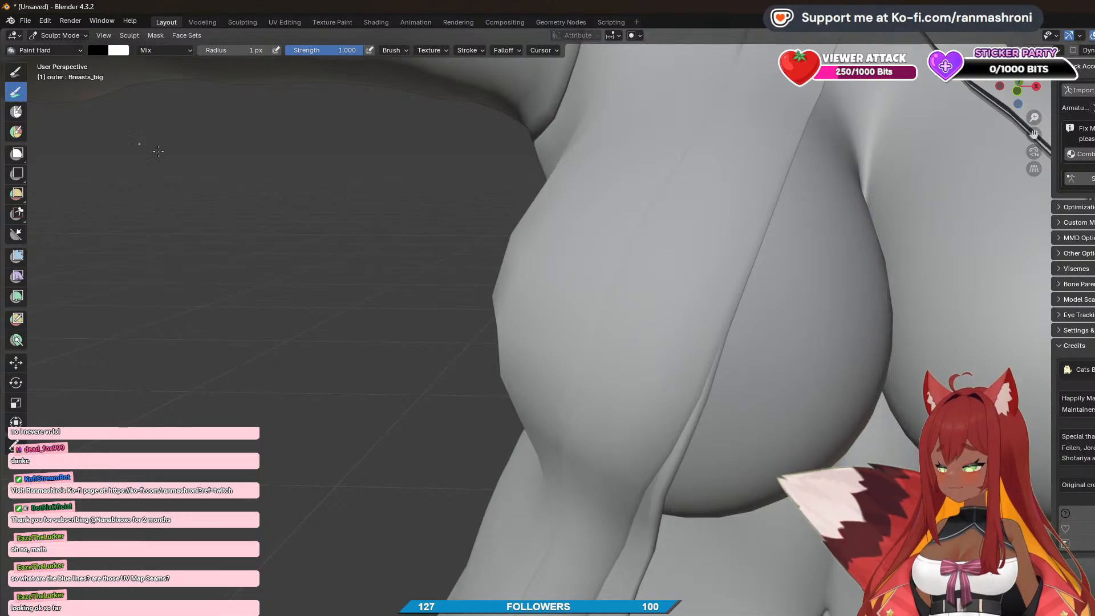
middle_drag(518, 288, 553, 284)
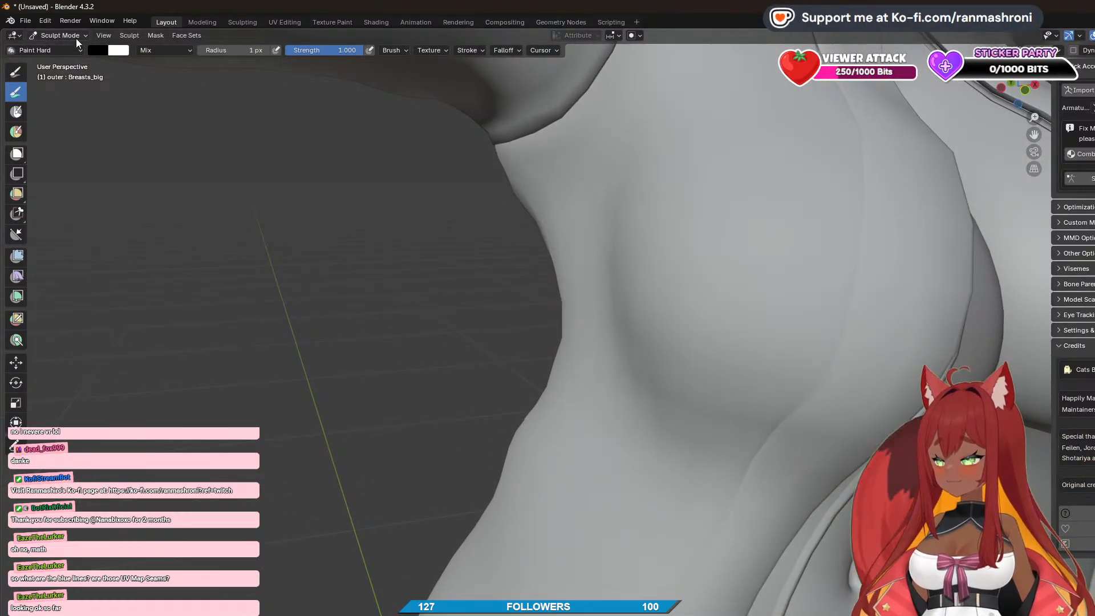
click(75, 50)
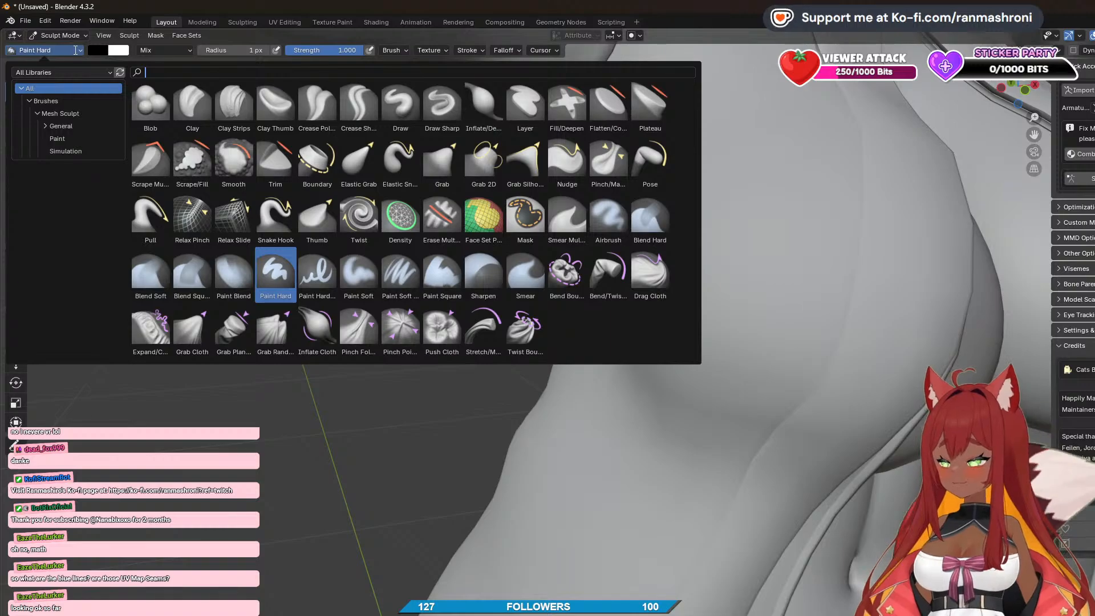
click(612, 112)
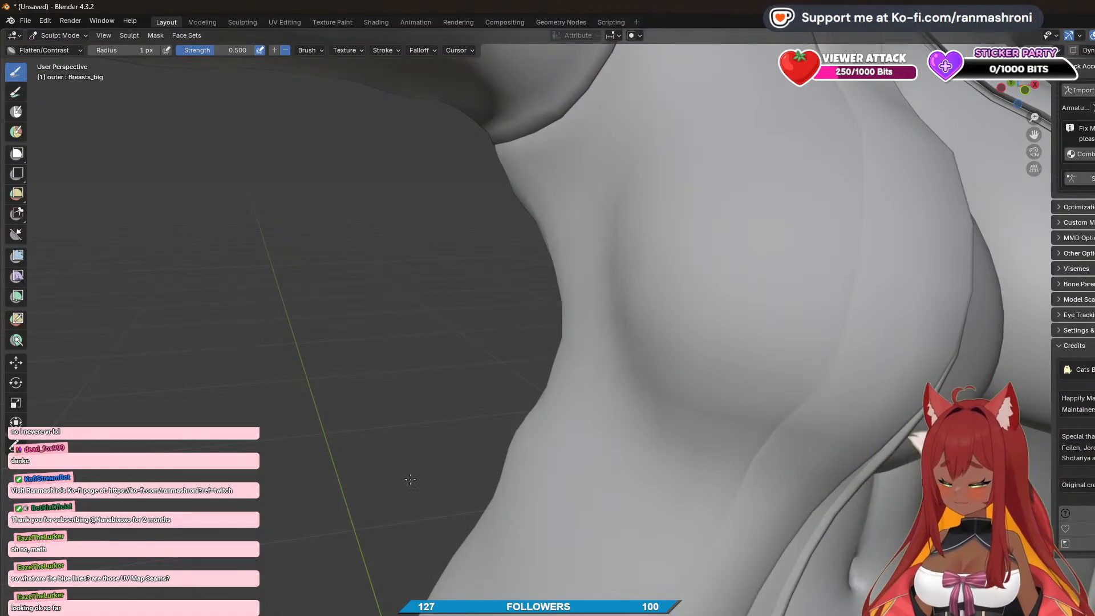
click(46, 51)
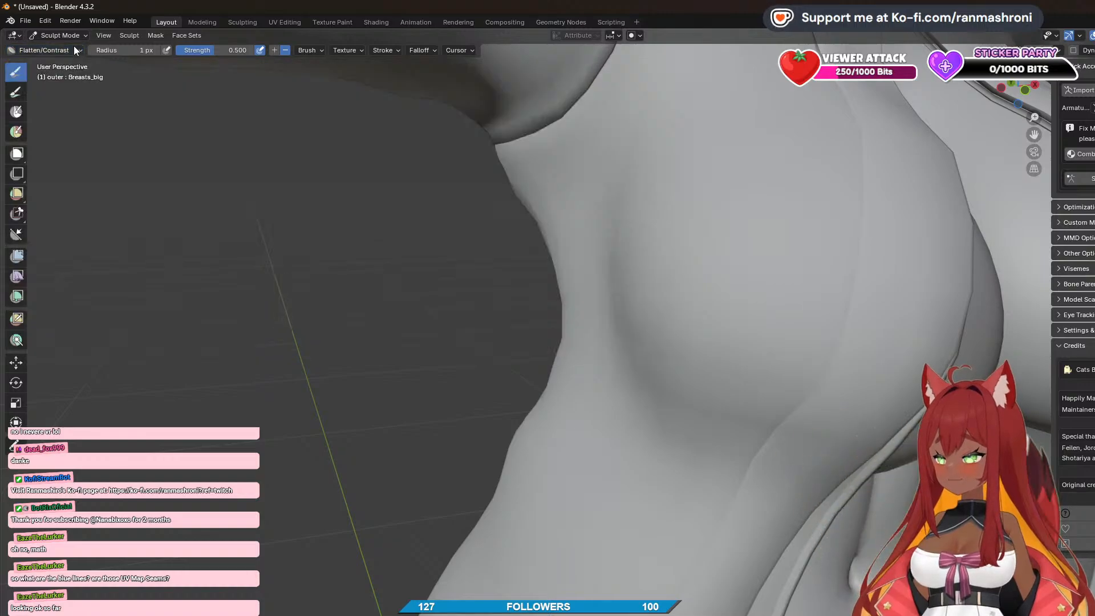
click(73, 36)
click(70, 48)
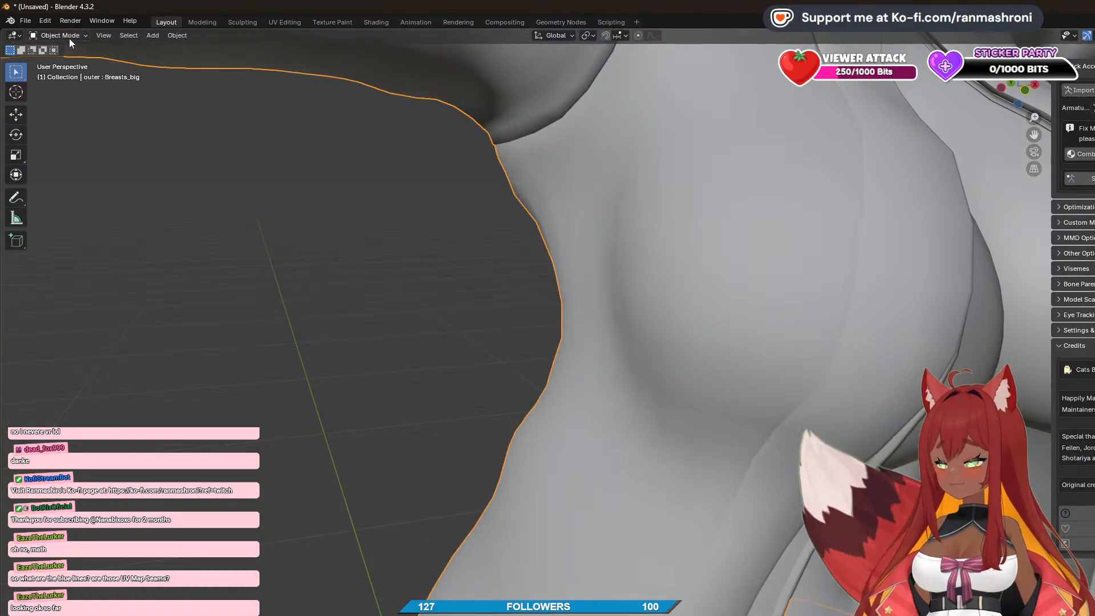
click(70, 37)
click(64, 74)
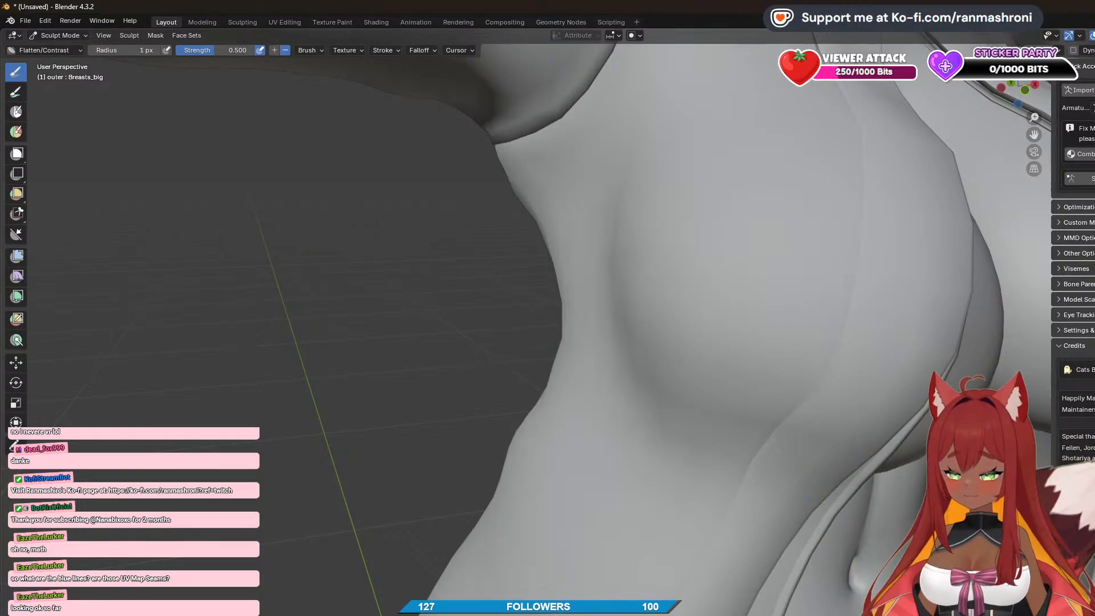
- Try the Scrape/Fill brush, and return to the Flatten/Contrast brush
key(shift+t)
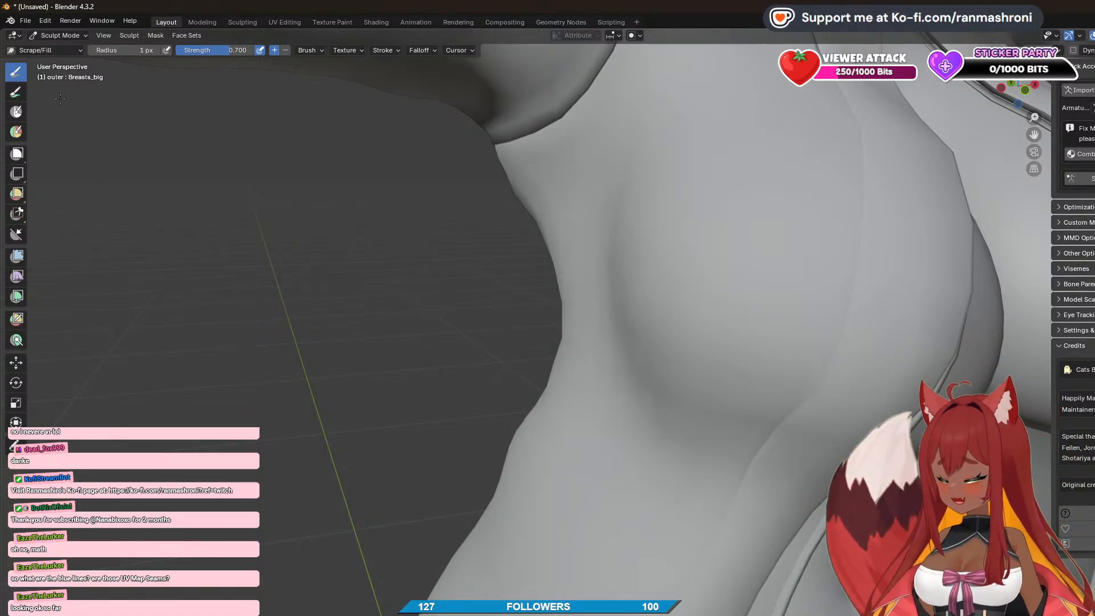
click(81, 54)
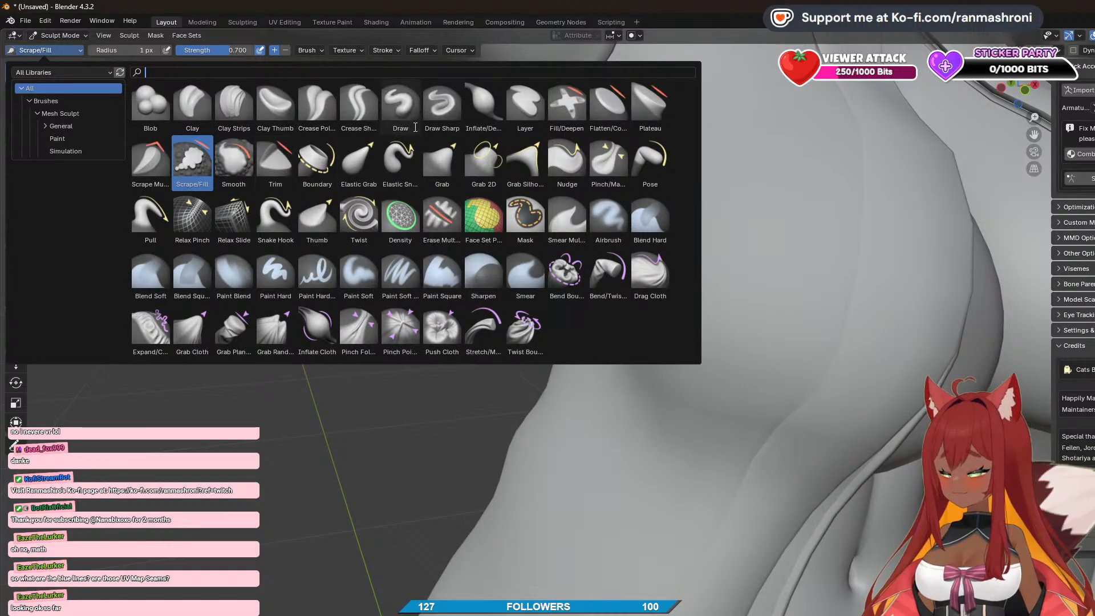
click(590, 112)
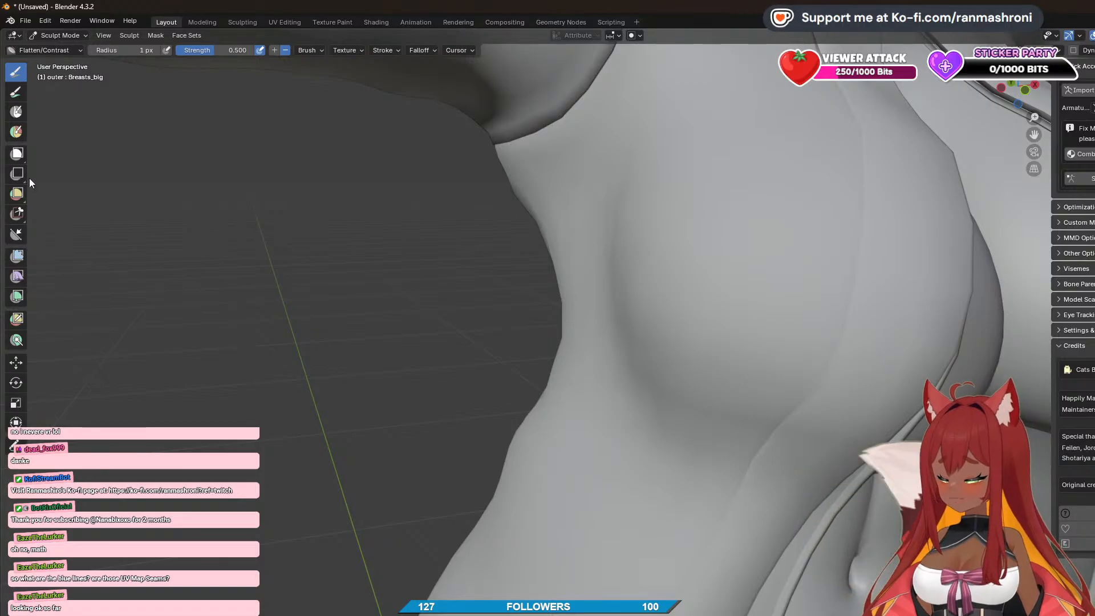
click(45, 50)
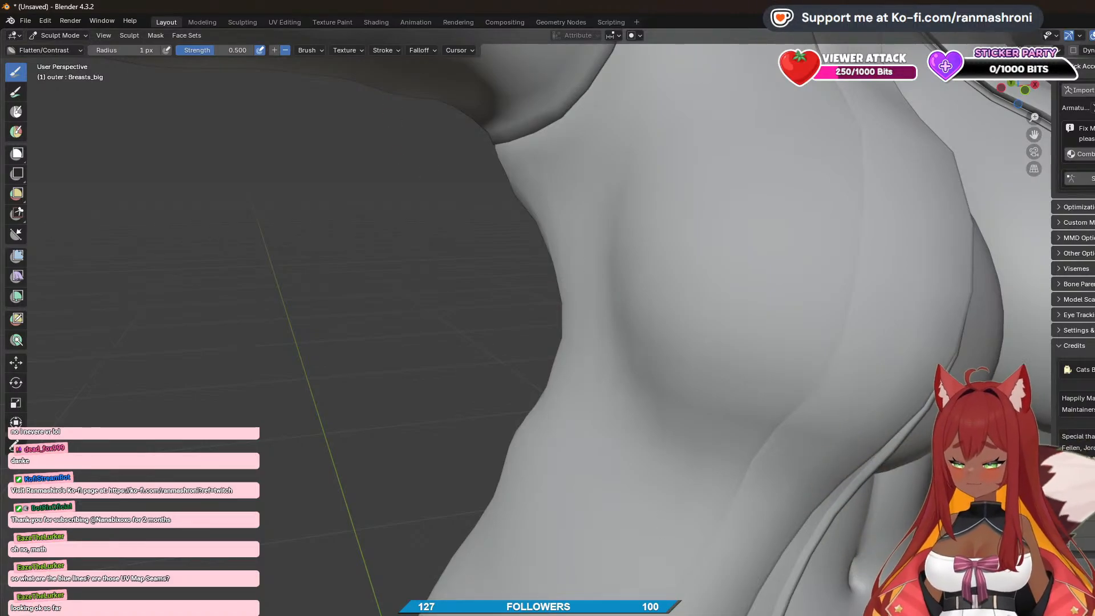
key(ctrl+Tab)
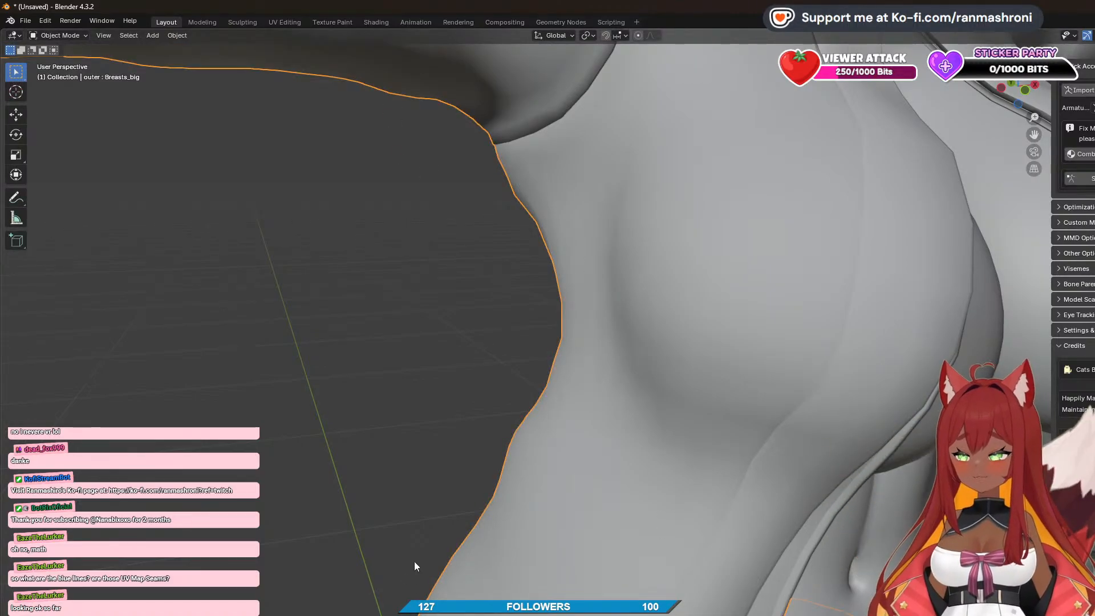
key(ctrl+Tab)
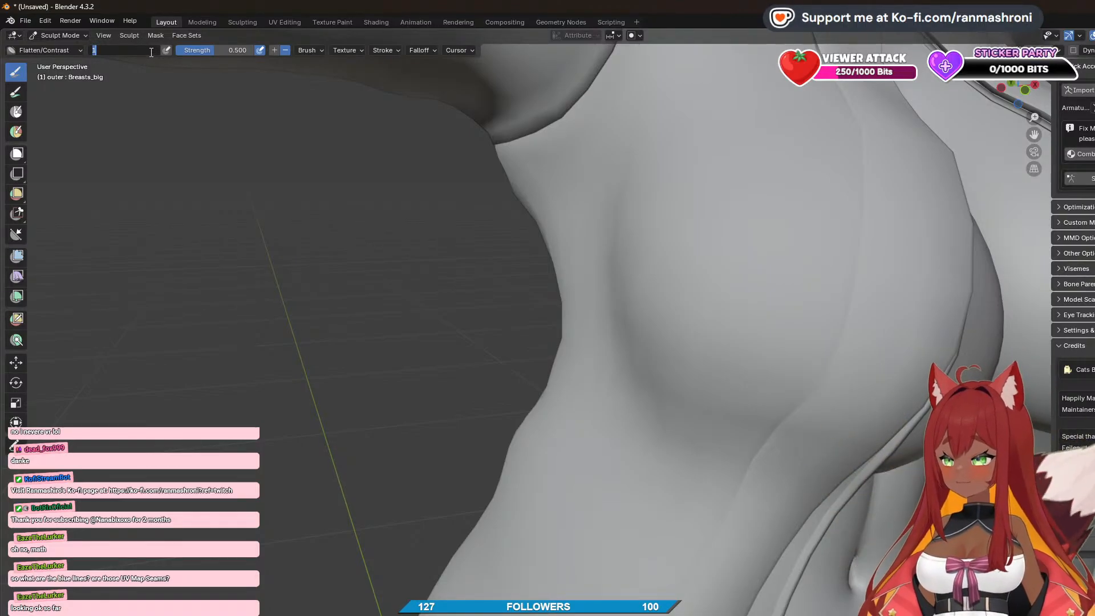
- Set the Flatten/Contrast brush radius to 40 px, after trying 20 px
text(20)
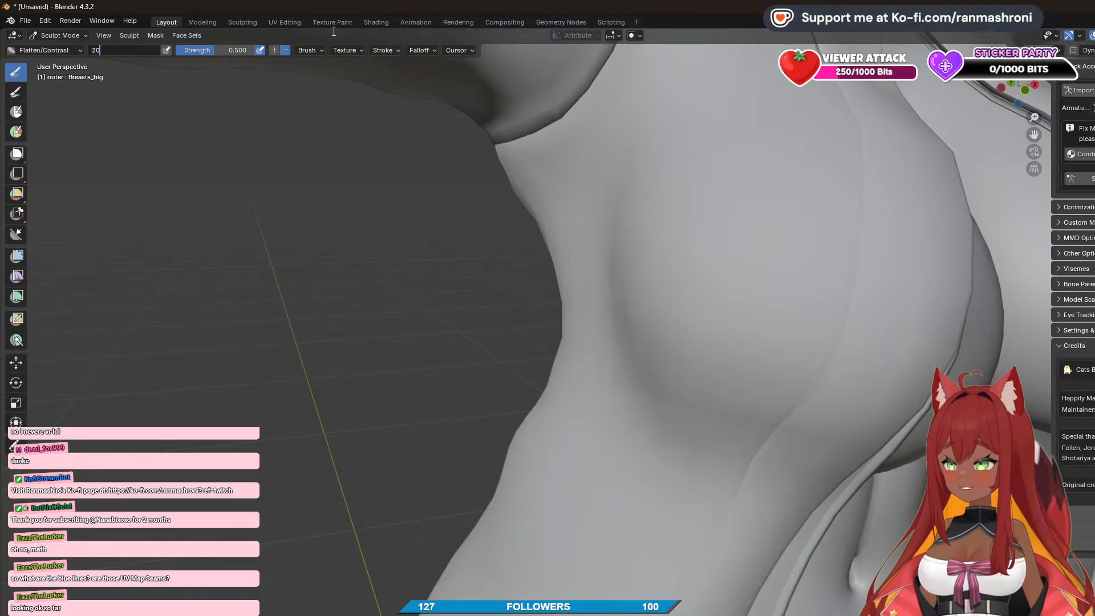
key(Return)
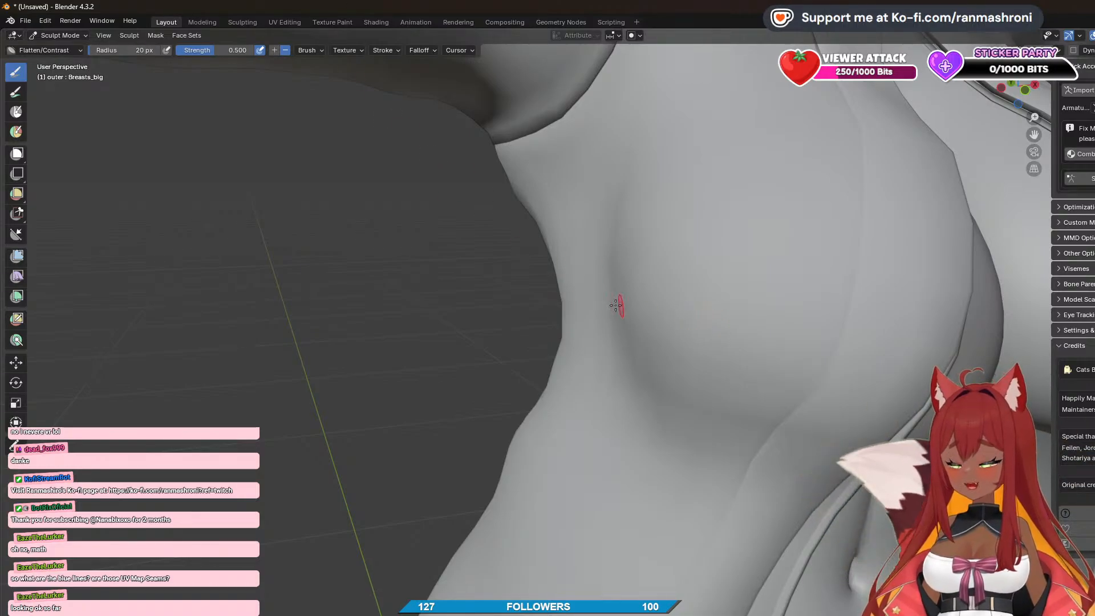
click(125, 49)
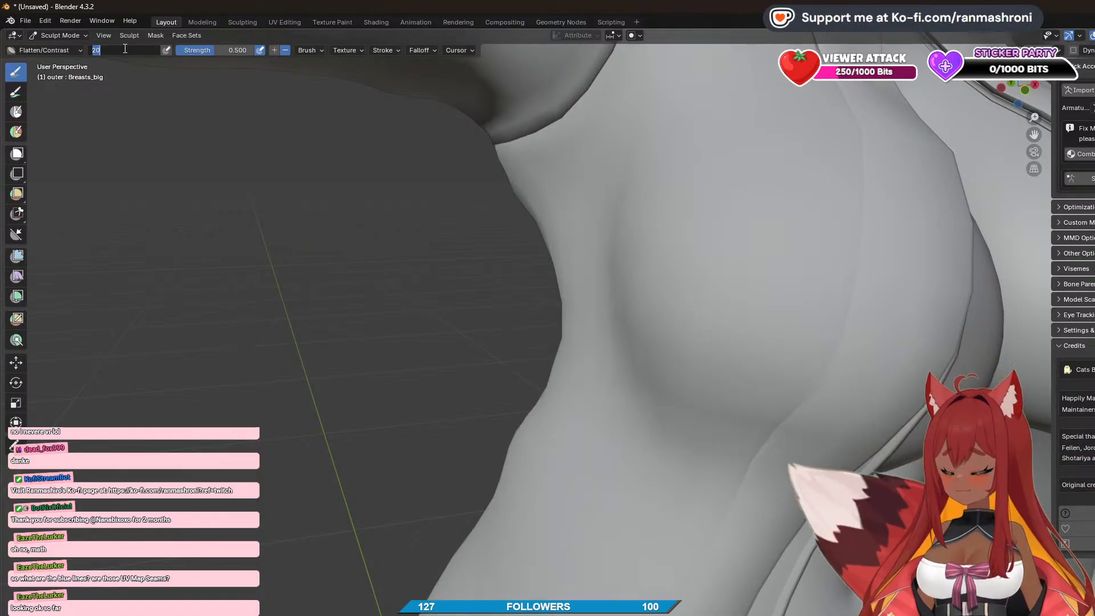
text(40)
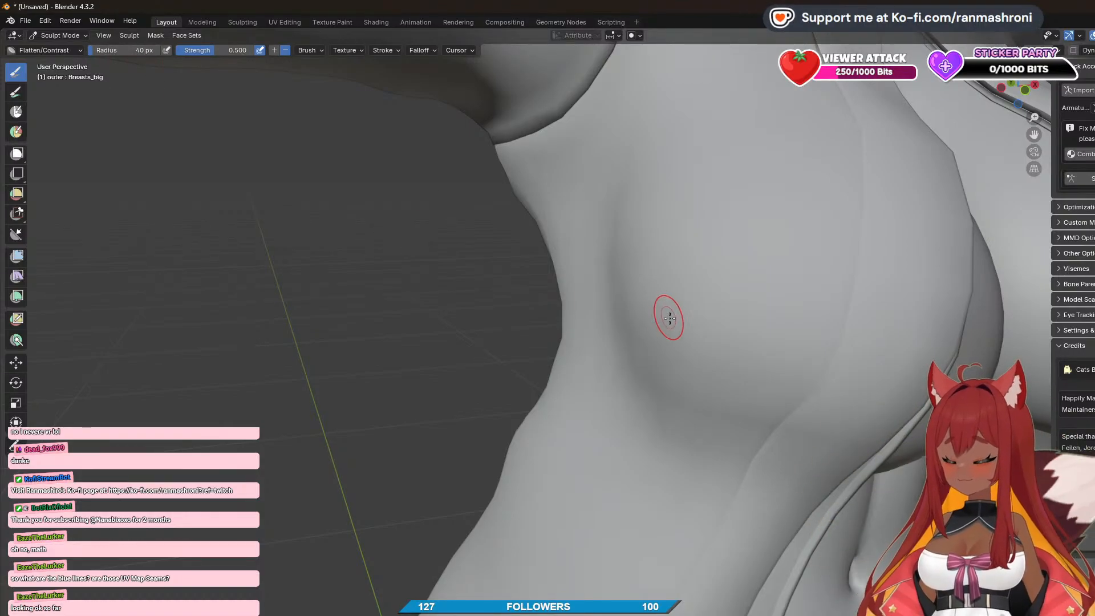
- Flatten the uneven outer side of the jacket beside the chest with a Flatten/Contrast stroke
scroll(717, 345, down, 5)
middle_drag(724, 327, 686, 320)
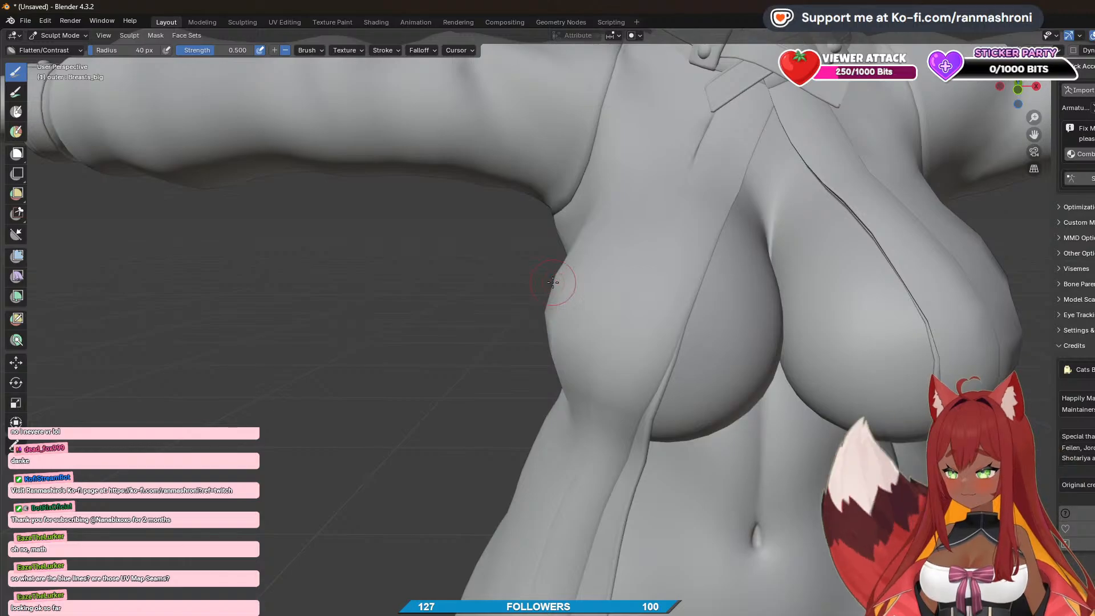
middle_drag(546, 305, 567, 276)
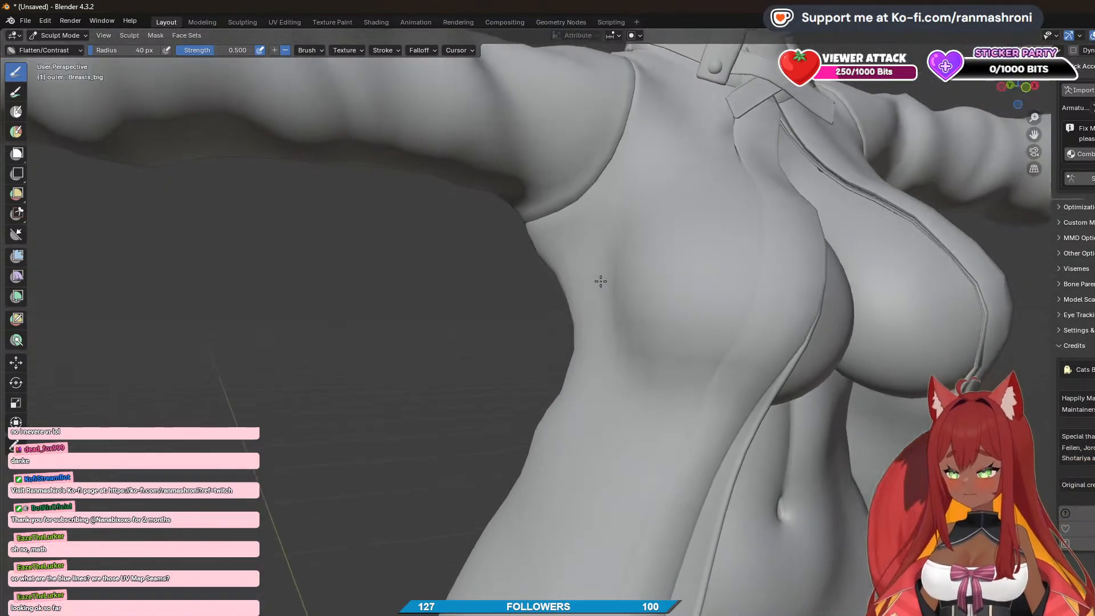
scroll(616, 293, up, 5)
middle_drag(599, 317, 555, 289)
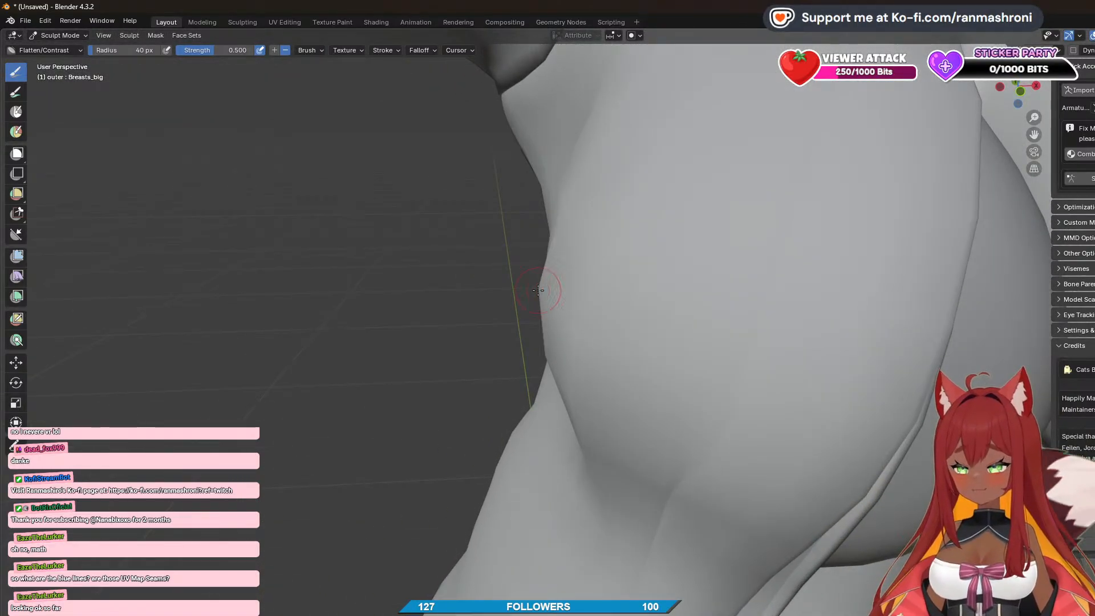
drag(547, 303, 547, 358)
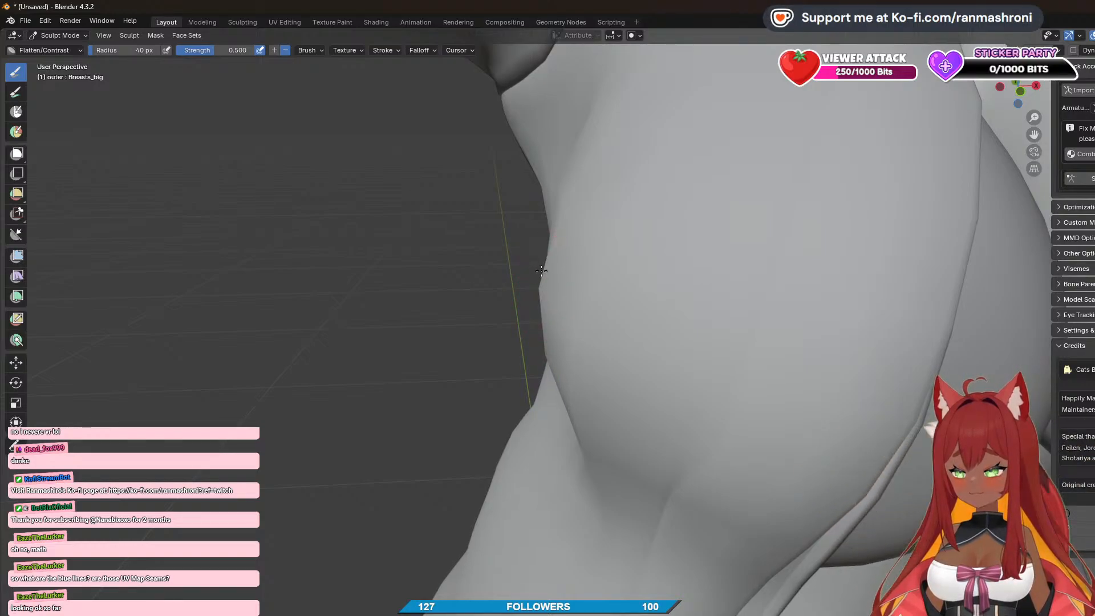
middle_drag(551, 320, 787, 313)
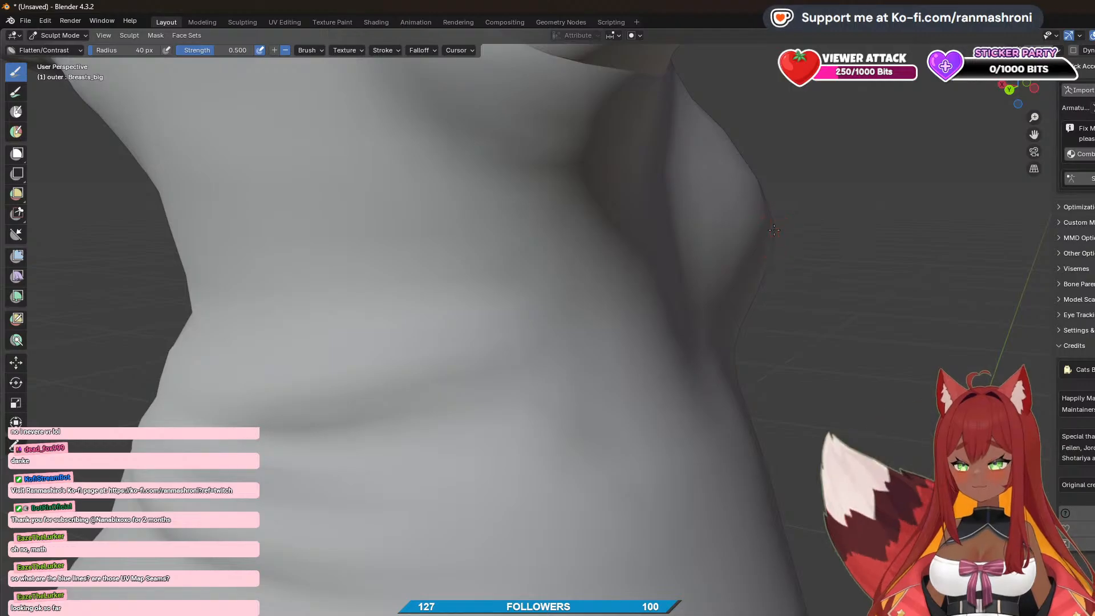
middle_drag(787, 251, 575, 257)
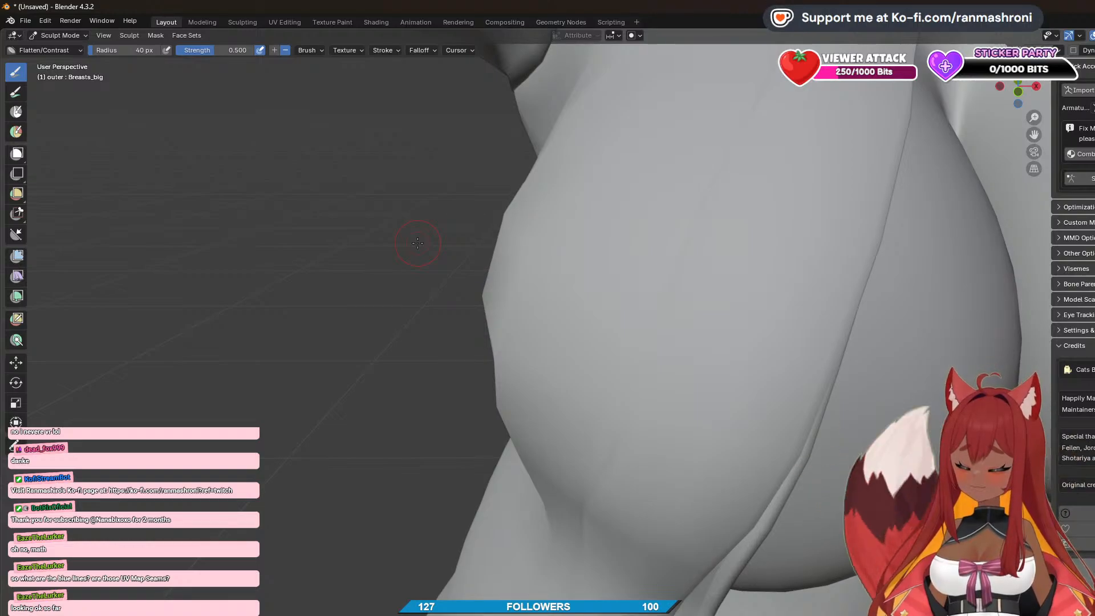
- Leave and re-enter Sculpt Mode on the jacket, and switch to the Smooth brush
key(ctrl+Tab)
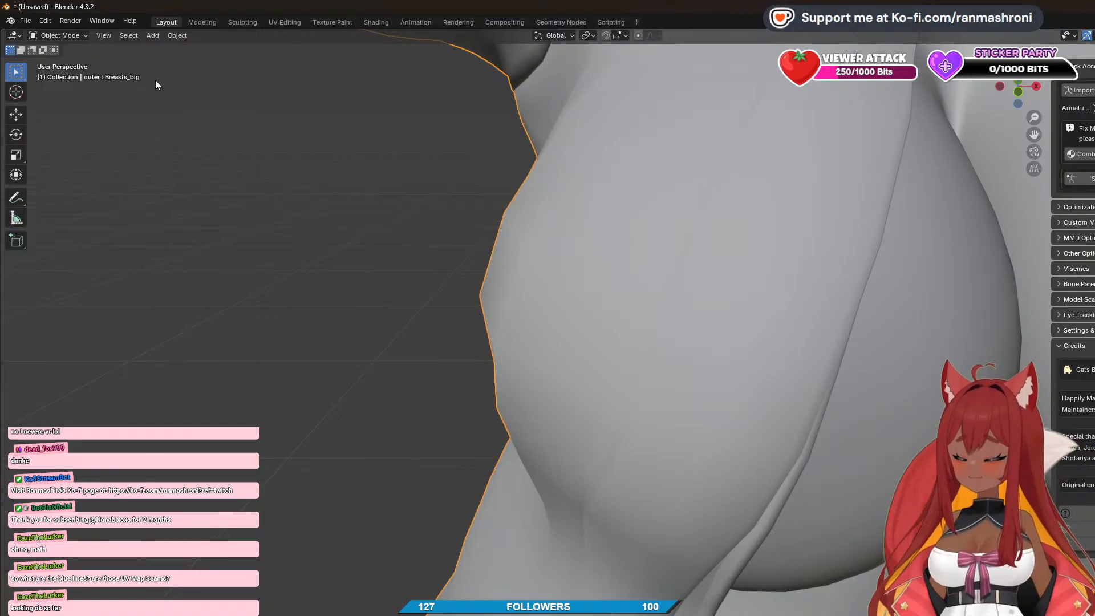
click(73, 37)
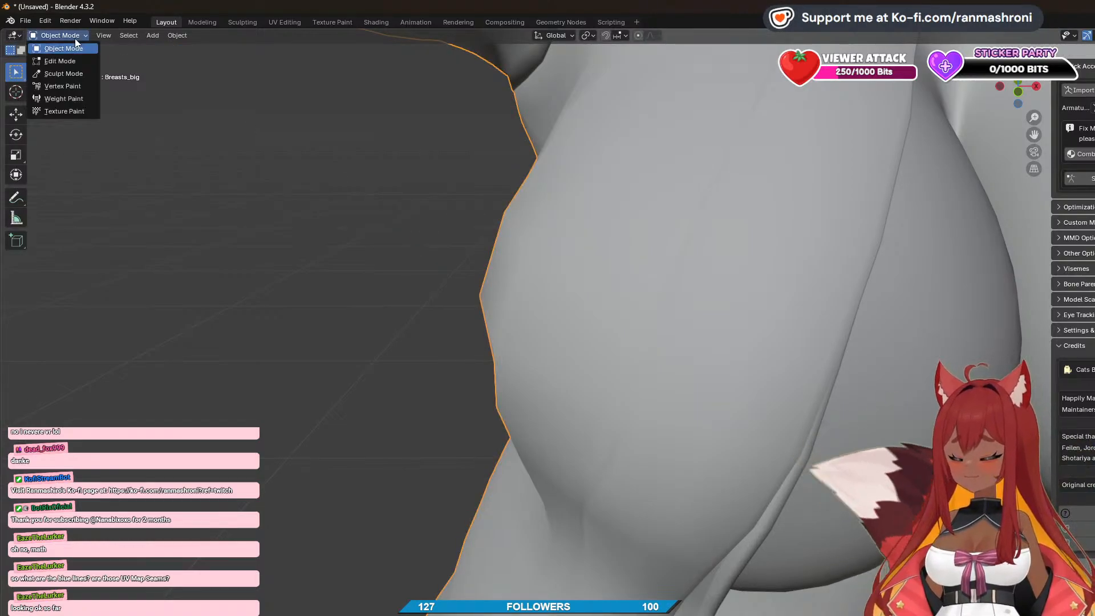
click(66, 74)
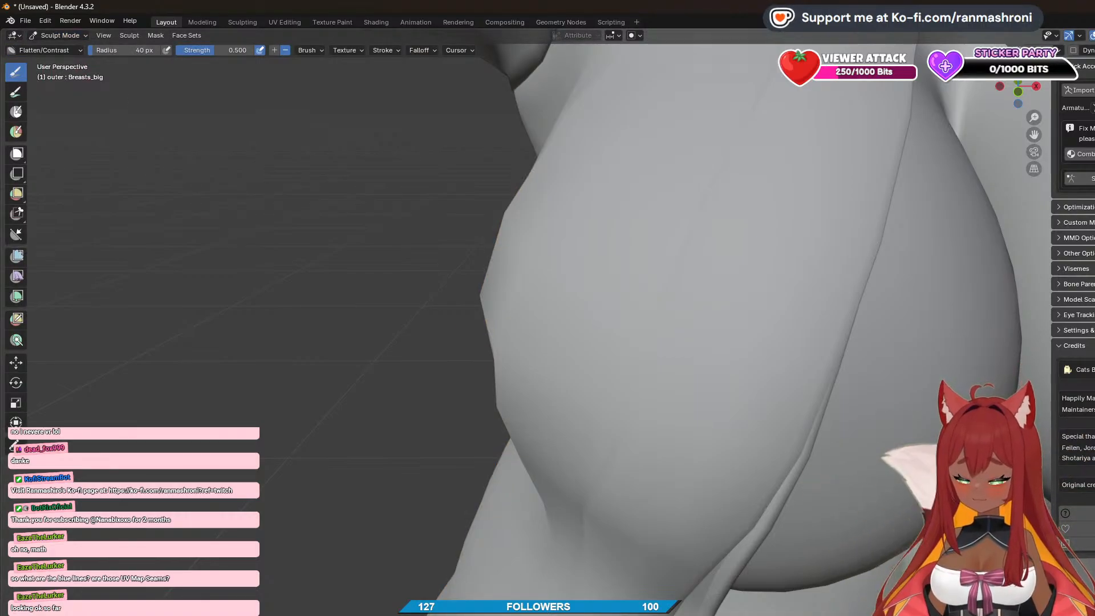
key(s)
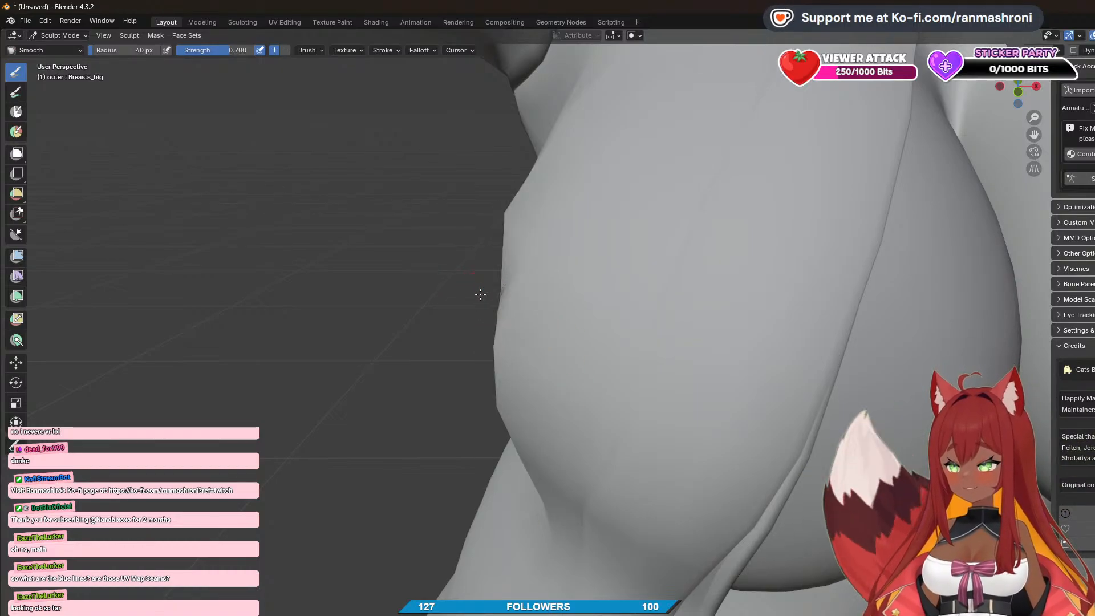
- Smooth the bumpy side outline of the jacket's chest from several angles with the Smooth brush
mouse_move(518, 298)
middle_down()
mouse_move(570, 288)
mouse_move(540, 262)
mouse_move(544, 285)
mouse_move(607, 281)
mouse_move(593, 303)
middle_up()
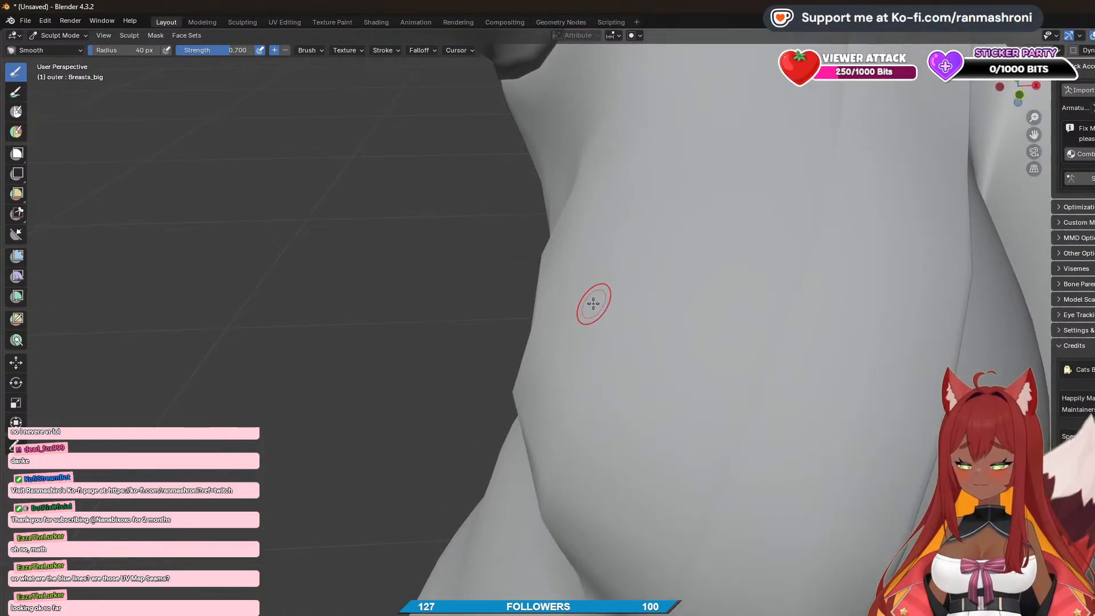
middle_drag(544, 257, 651, 272)
middle_drag(770, 223, 631, 277)
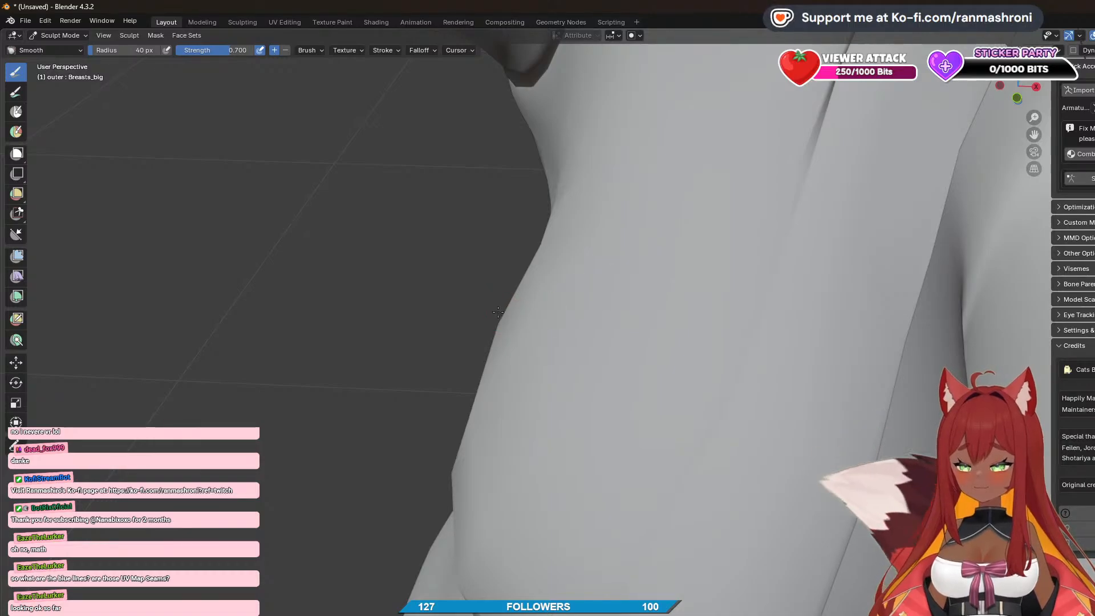
middle_drag(501, 306, 611, 279)
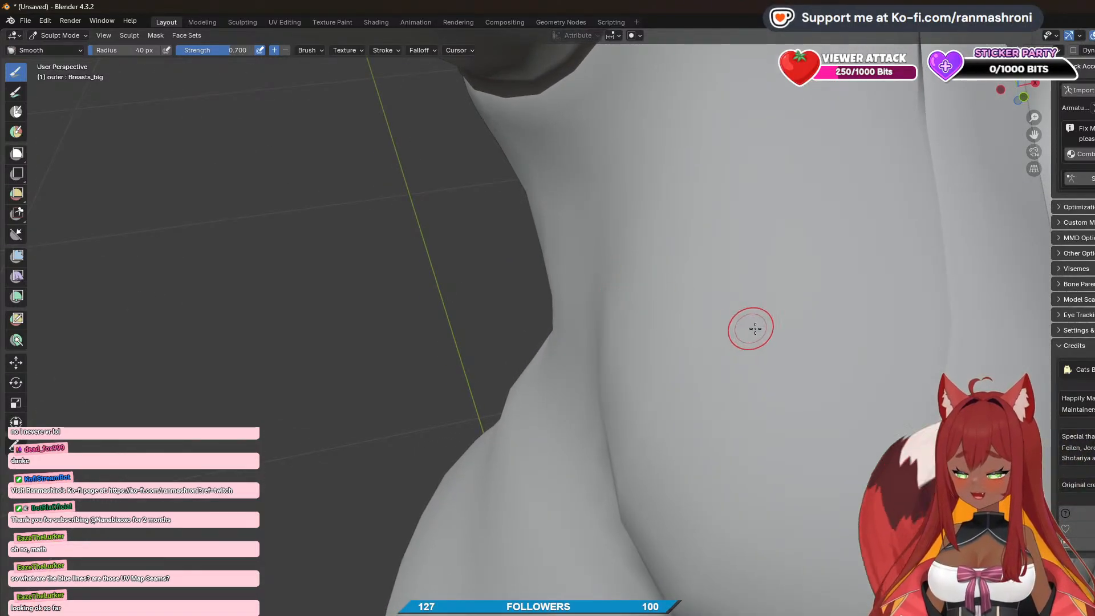
mouse_move(751, 325)
middle_down()
mouse_move(709, 289)
mouse_move(592, 301)
middle_up()
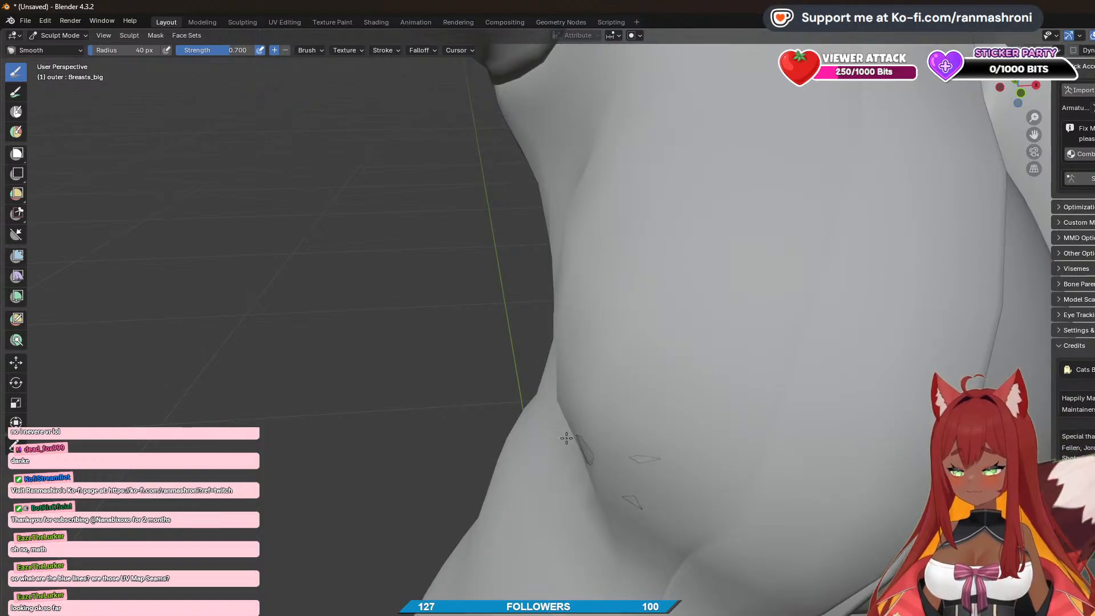
mouse_move(618, 318)
middle_down()
mouse_move(808, 305)
mouse_move(837, 318)
mouse_move(689, 337)
middle_up()
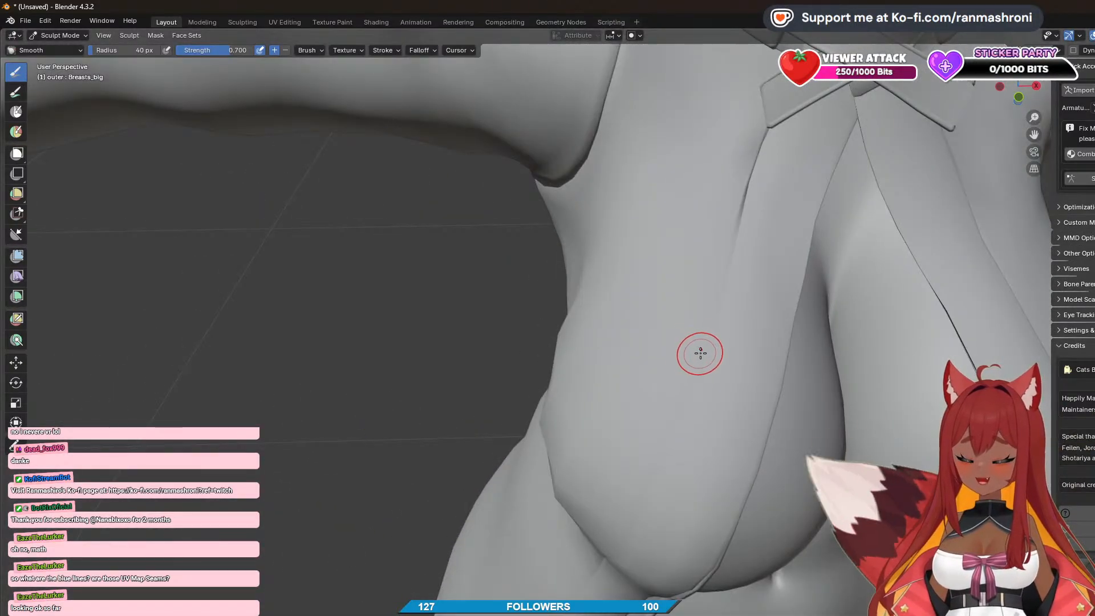
- Return the jacket from Sculpt Mode to Object Mode, after briefly checking its mesh in Edit Mode
key(ctrl+Tab)
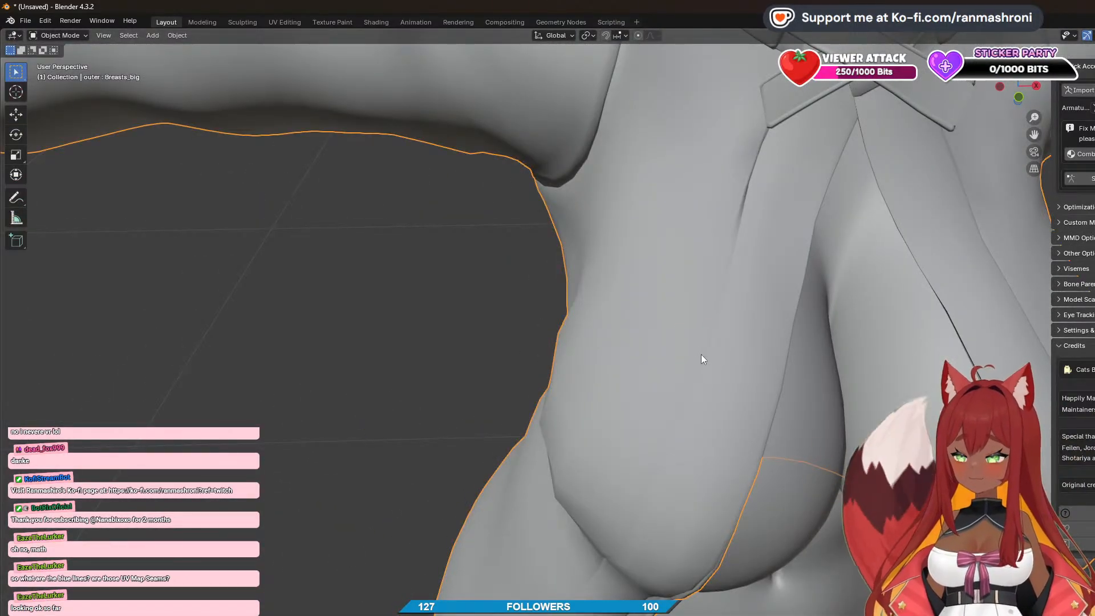
key(Tab)
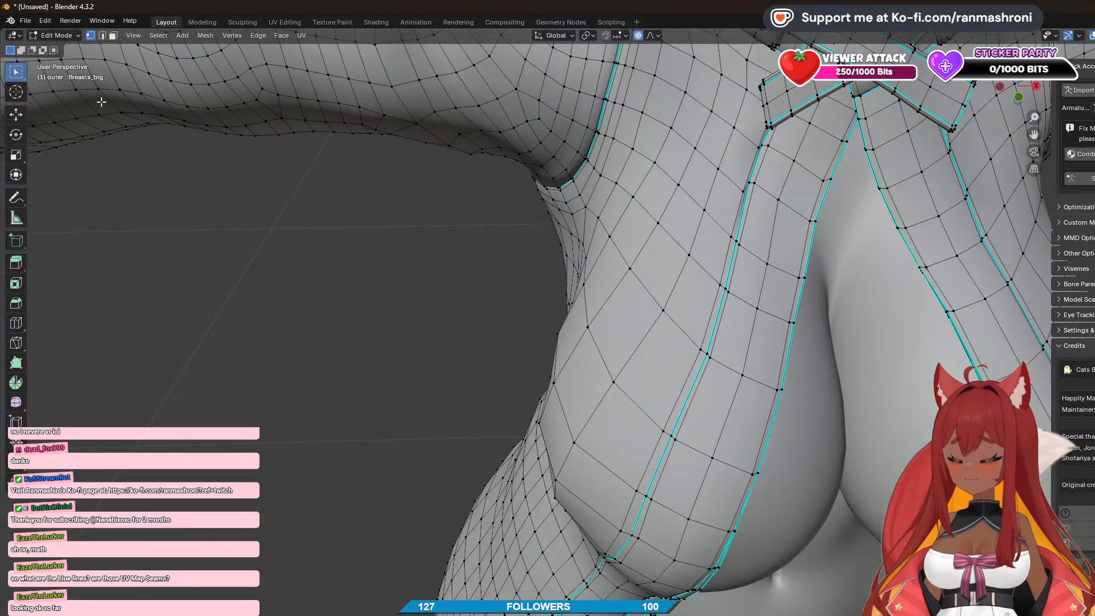
click(57, 36)
click(57, 50)
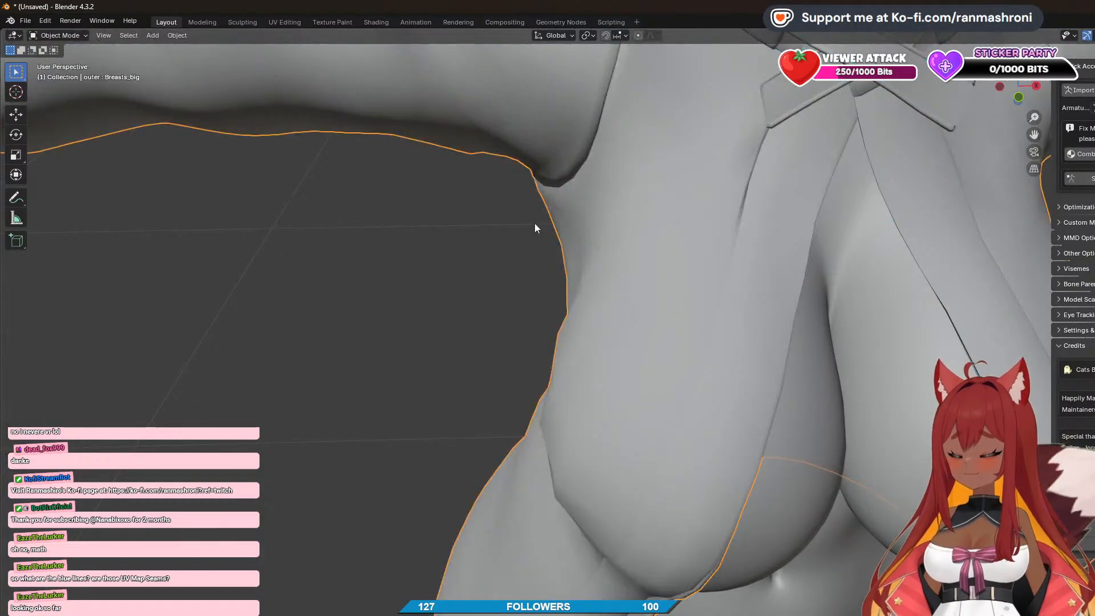
- Examine the whole jacket on the avatar from the front and sides, checking the fit and outline around the chest
scroll(643, 258, down, 5)
middle_drag(644, 258, 885, 350)
scroll(633, 273, up, 1)
scroll(886, 351, down, 2)
scroll(865, 386, down, 1)
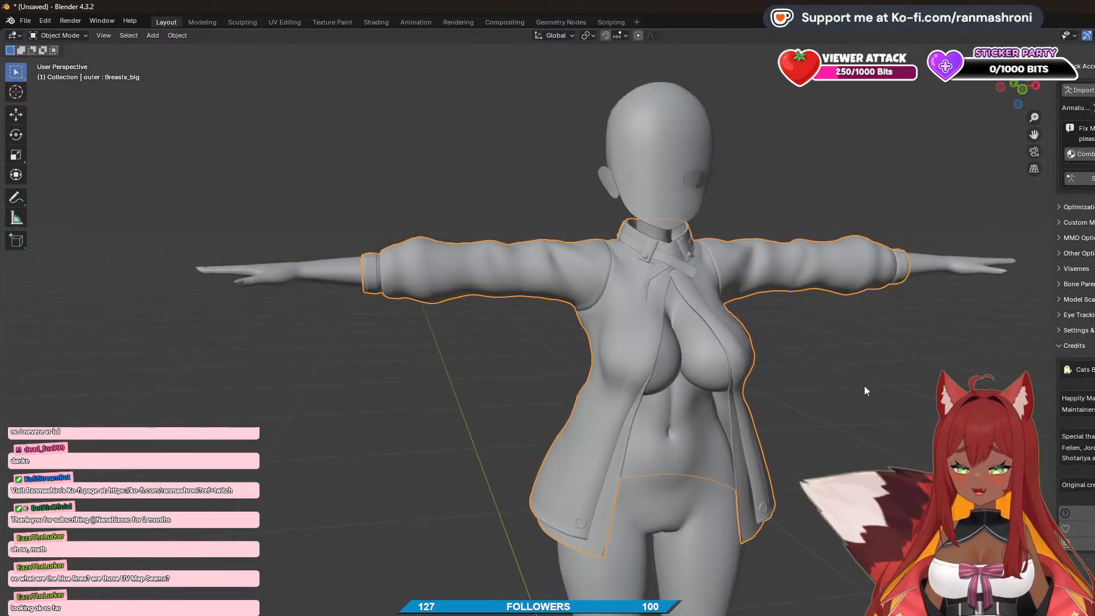
middle_drag(865, 386, 816, 398)
scroll(823, 383, up, 4)
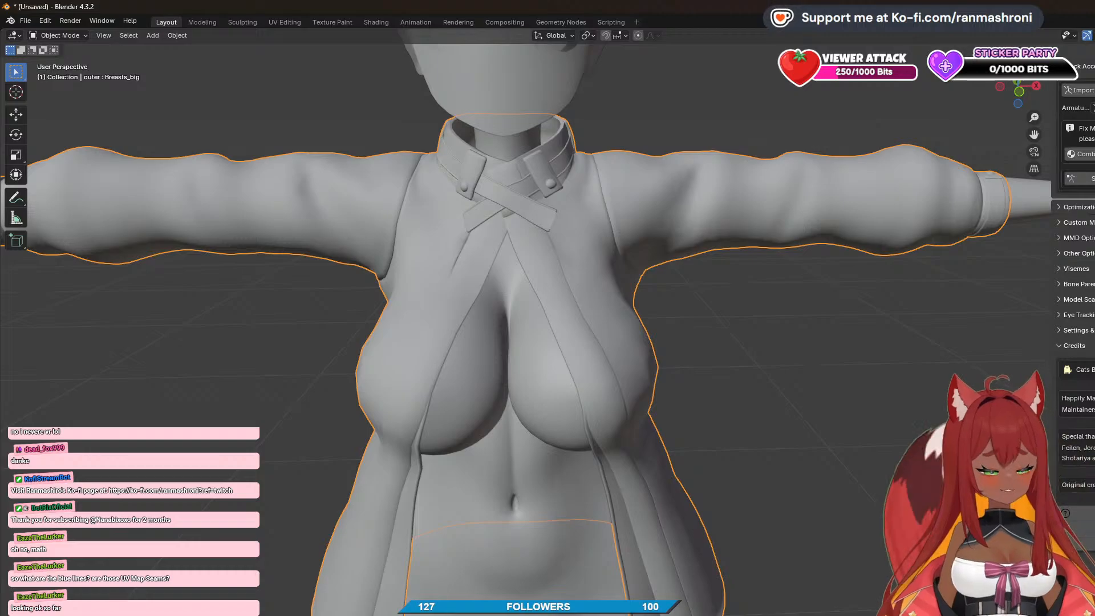
middle_drag(921, 474, 949, 467)
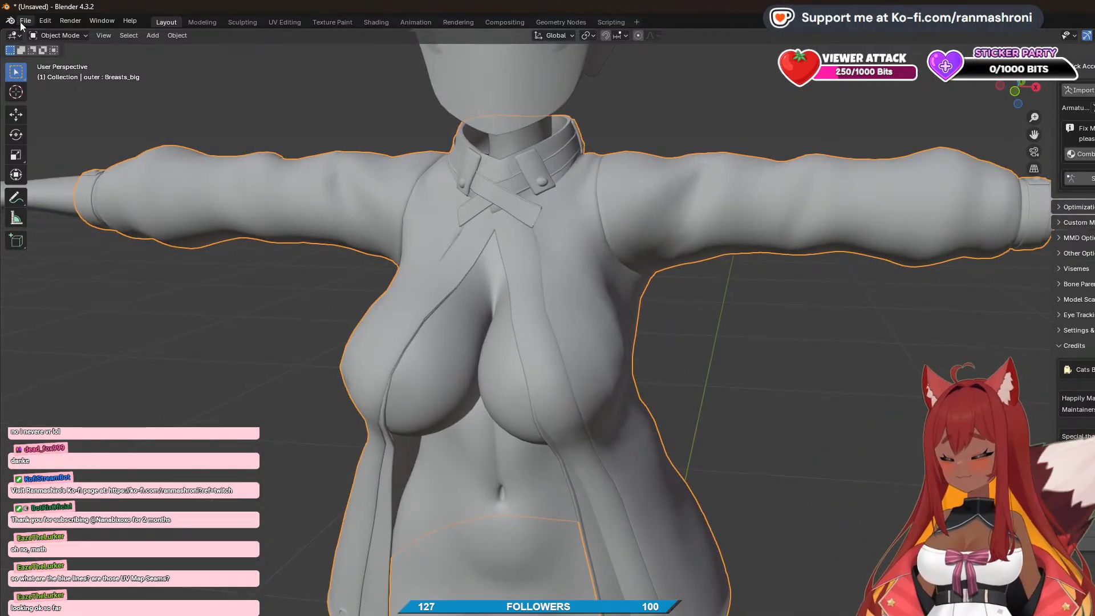